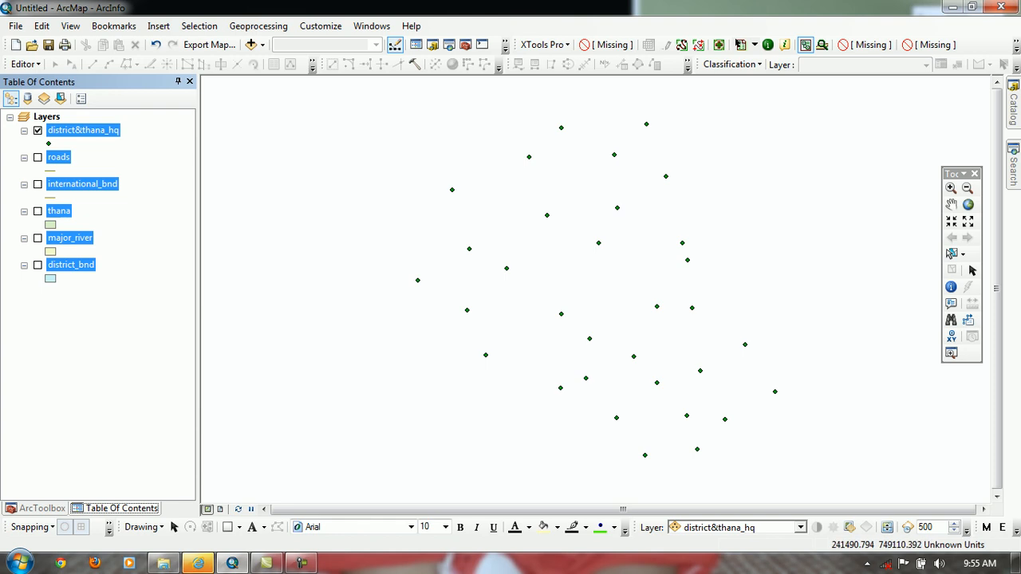
Turn on the roads, international_bnd, thana and major_river layers alongside district&thana_hq
left_click(46, 116)
left_click(37, 157)
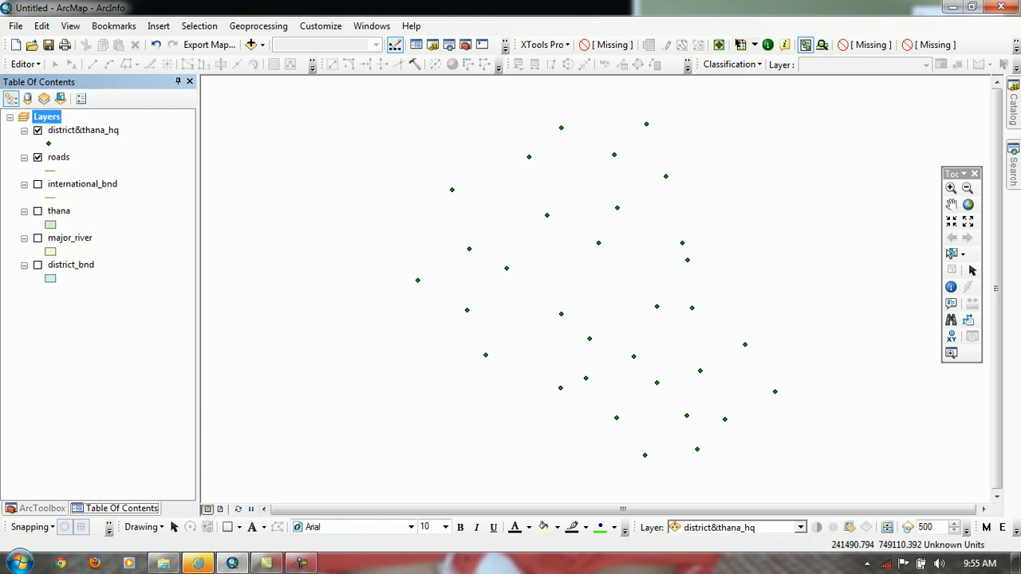
left_click(38, 184)
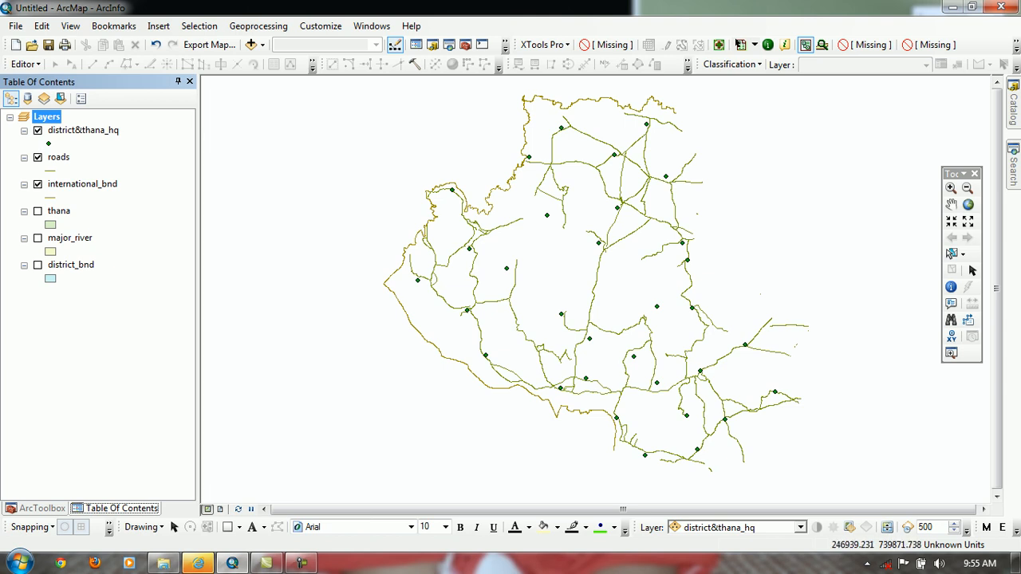
left_click(38, 210)
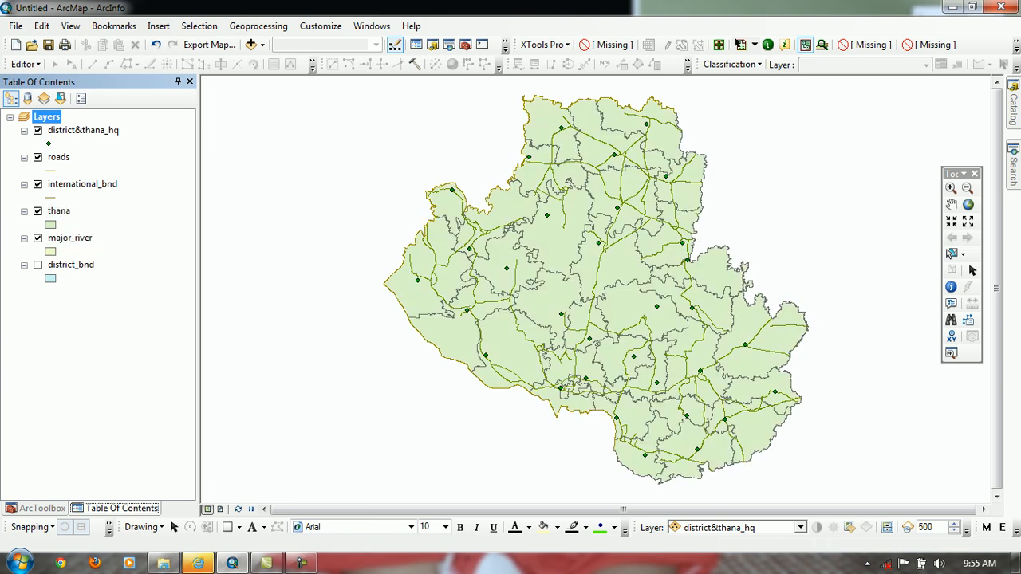
Hide the major_river and roads layers, keeping the thana polygons displayed with international_bnd and district&thana_hq
left_click(38, 238)
left_click(38, 211)
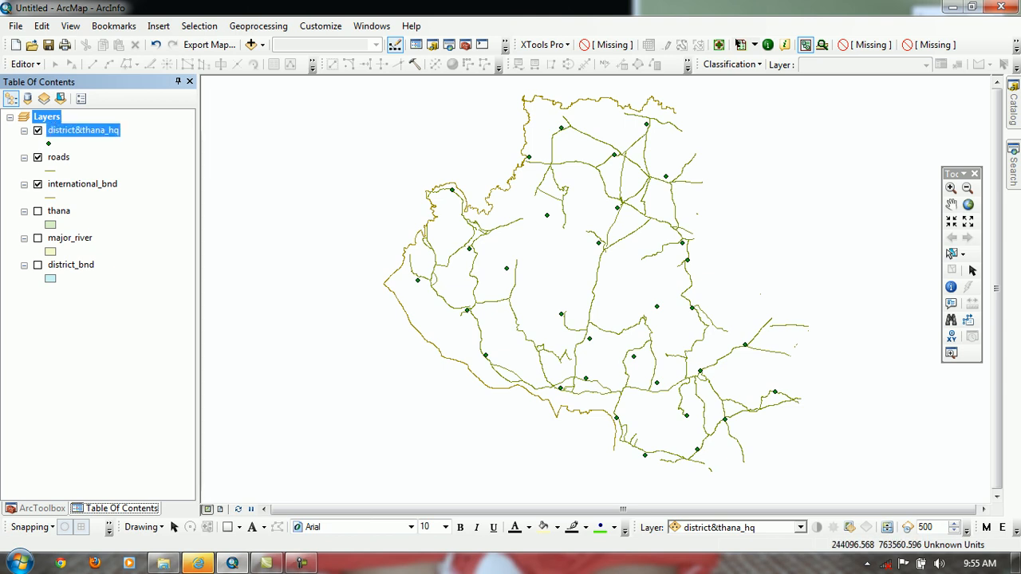
left_click(37, 157)
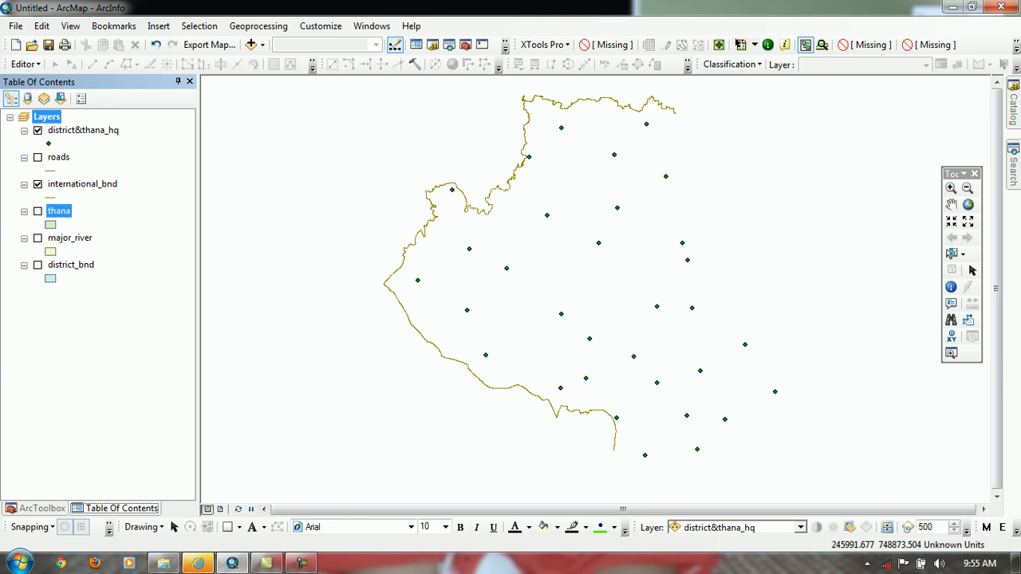
left_click(37, 210)
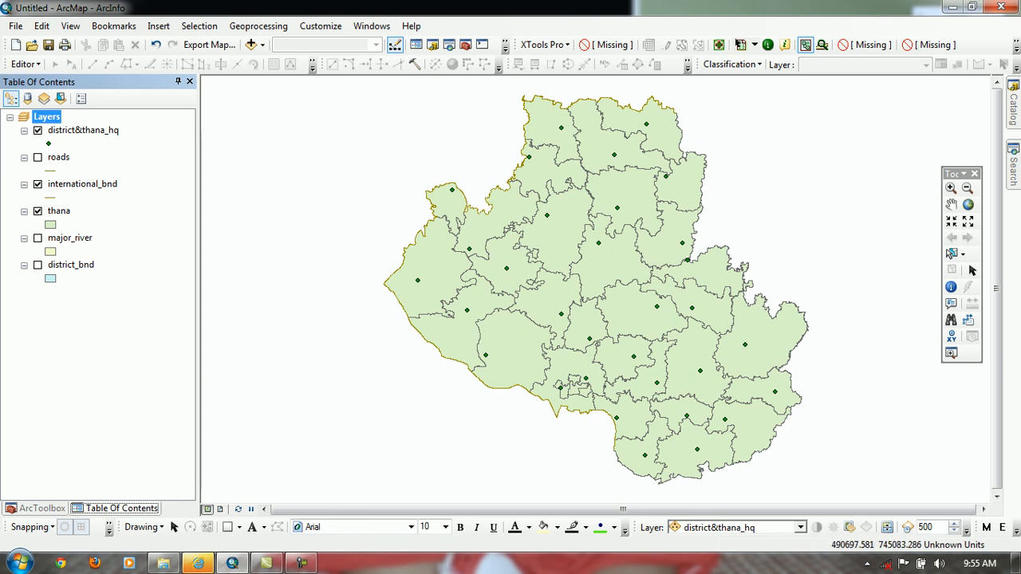
Reposition the floating Tools toolbar slightly and use Select by Rectangle to select the features across the central thanas
left_click_drag(952, 173, 948, 152)
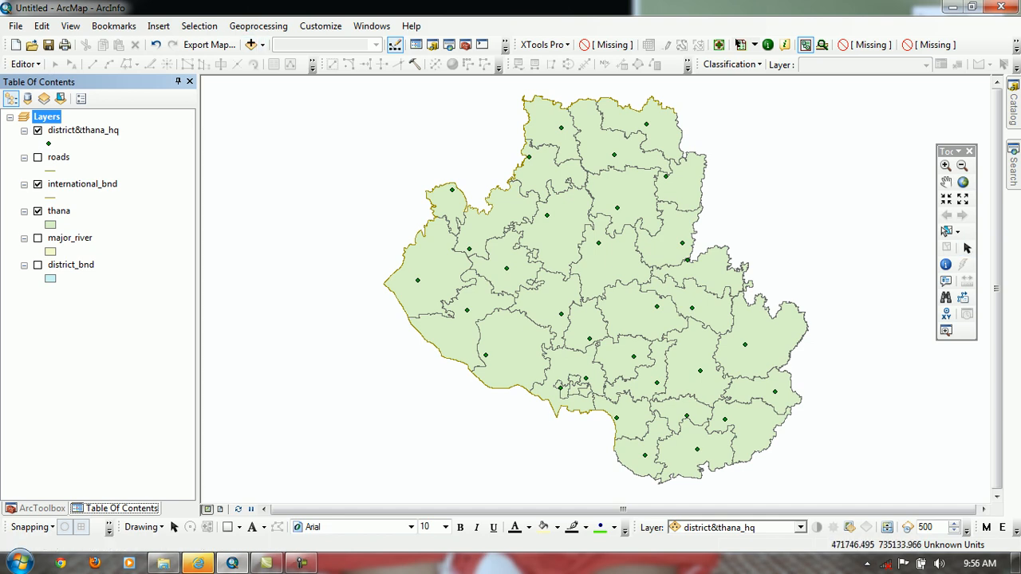
left_click(957, 231)
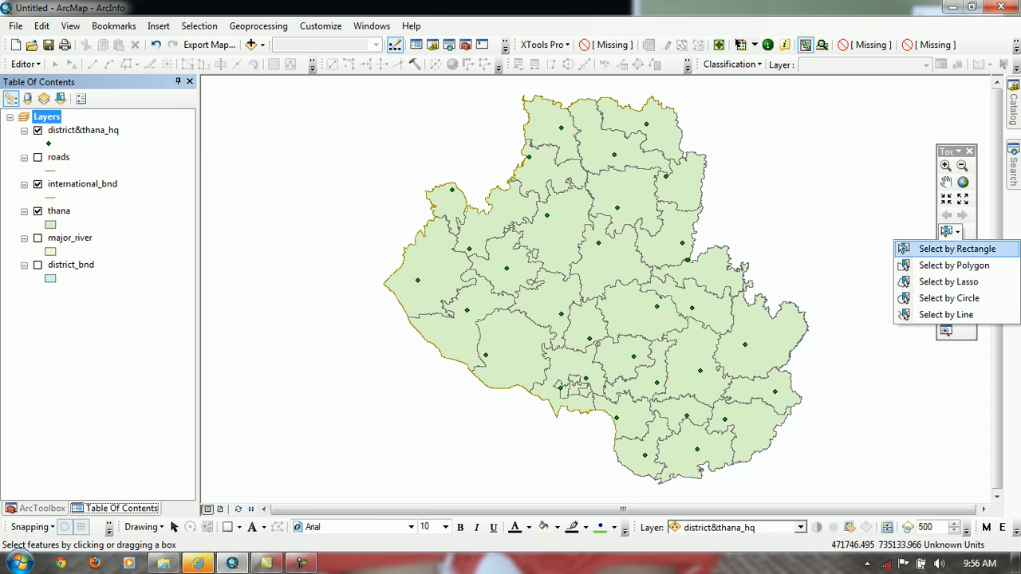
left_click(957, 249)
left_click_drag(497, 201, 633, 337)
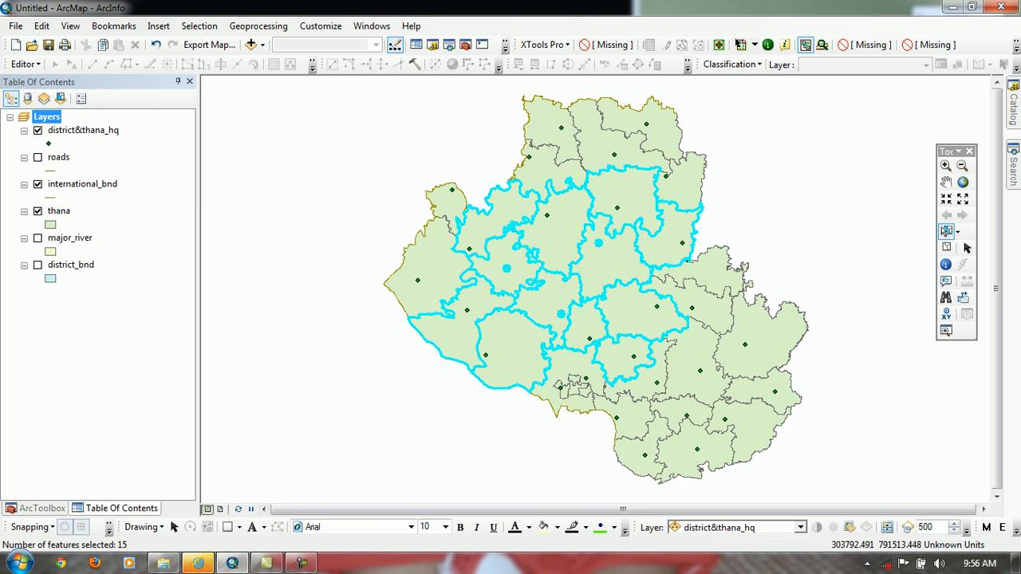
Switch to Windows Explorer, view the Desktop folder's items, and close the folder window
left_click(952, 7)
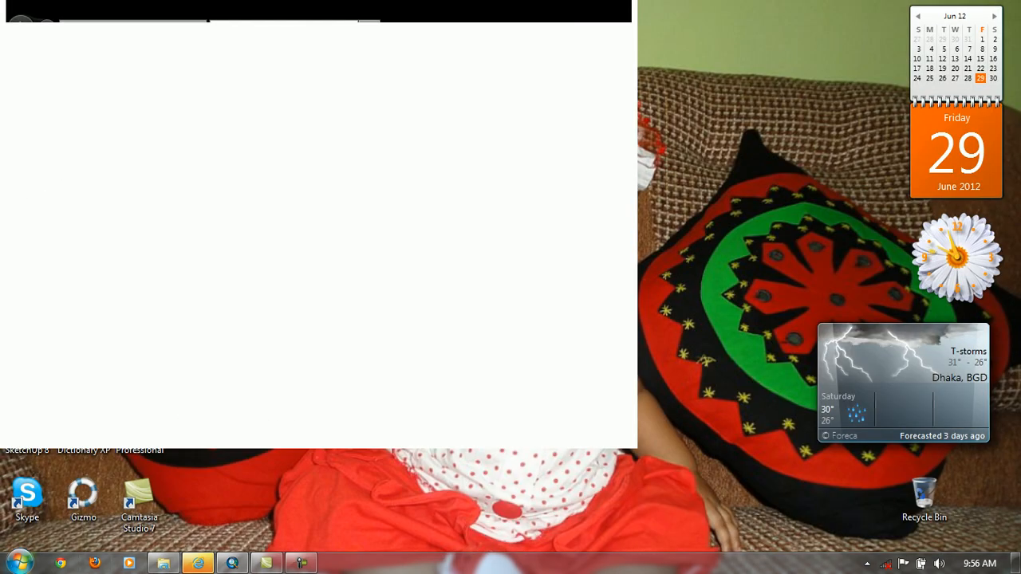
left_click(19, 563)
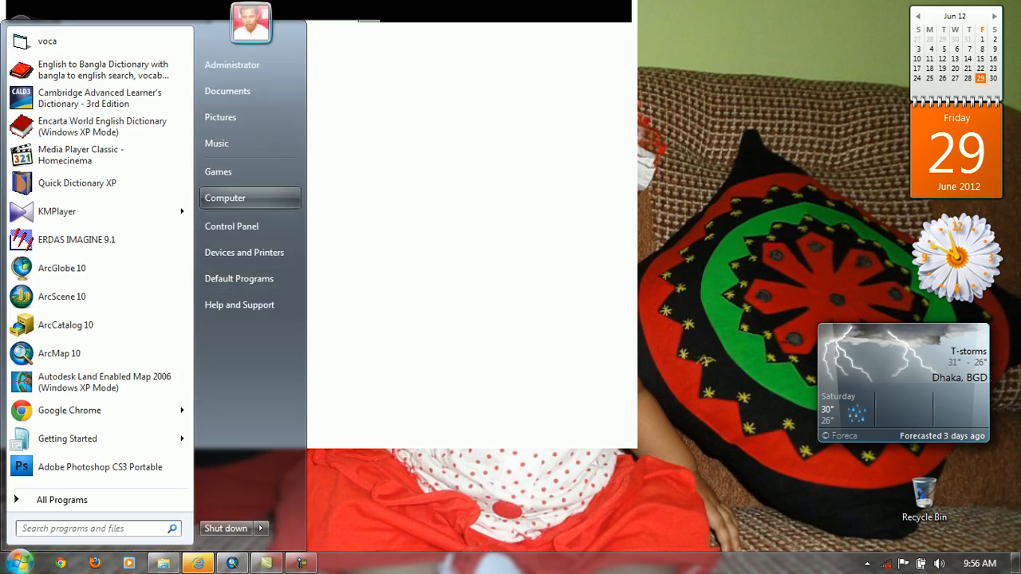
left_click(221, 196)
left_click(579, 64)
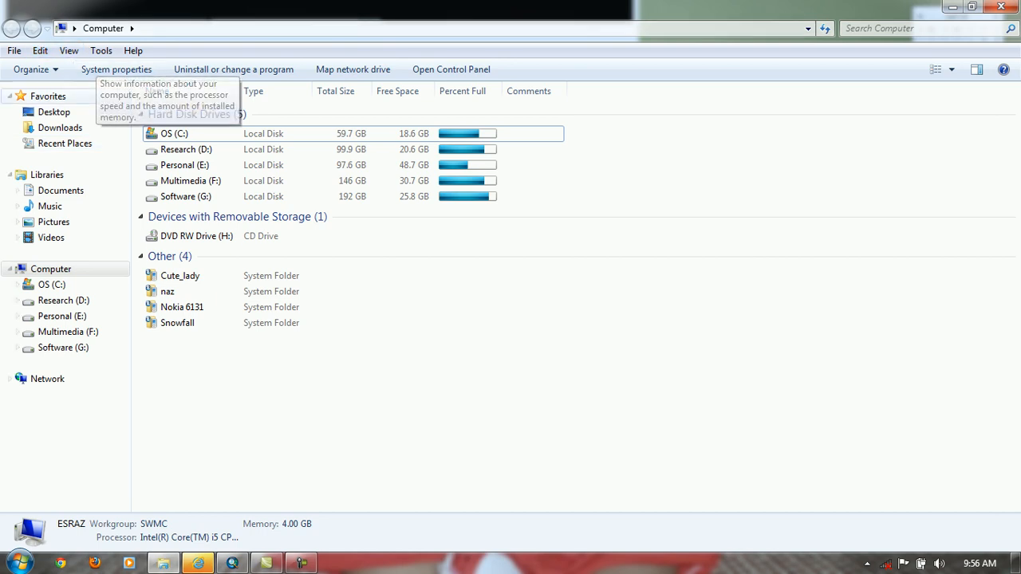
left_click(54, 111)
left_click(613, 415)
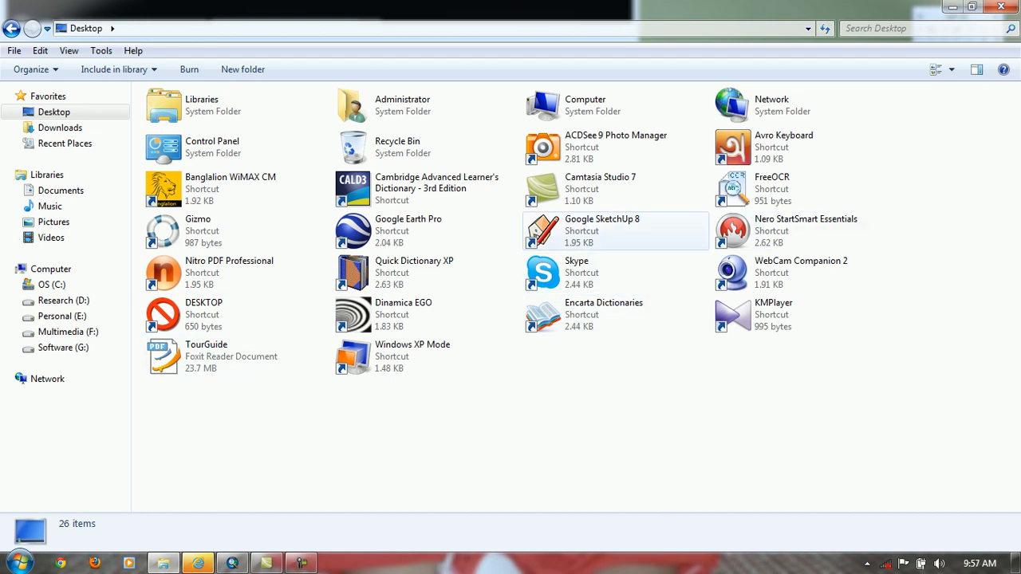
left_click(971, 6)
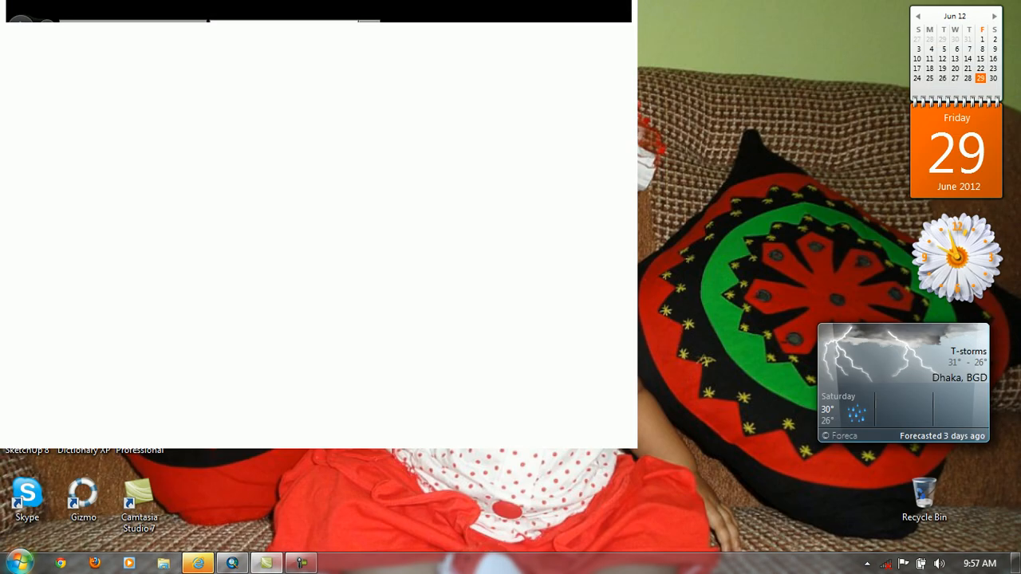
left_click(17, 563)
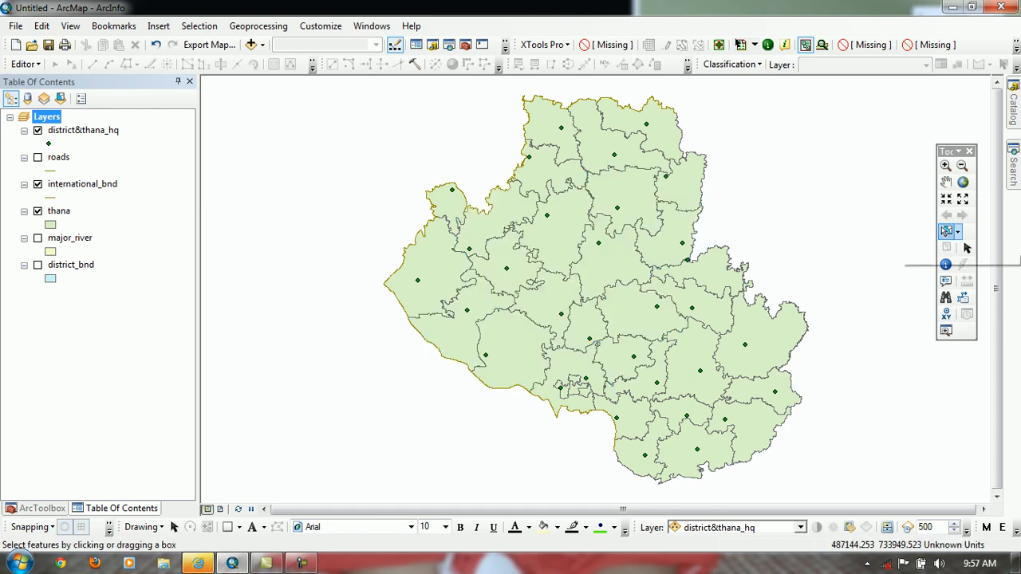
Select the east-central thanas with a rectangle and clear the selection by selecting over empty map space
left_click(946, 231)
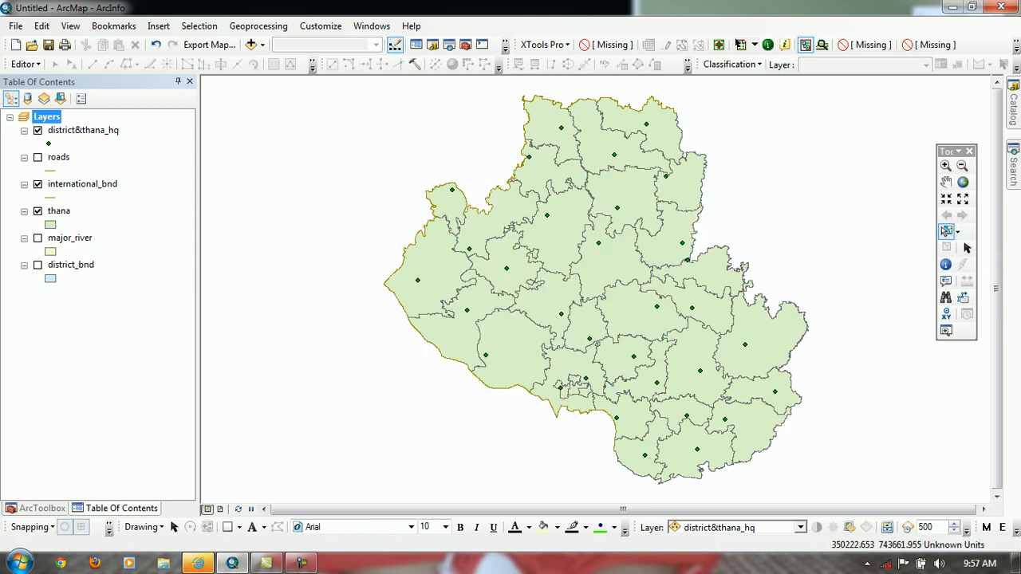
left_click_drag(684, 308, 728, 359)
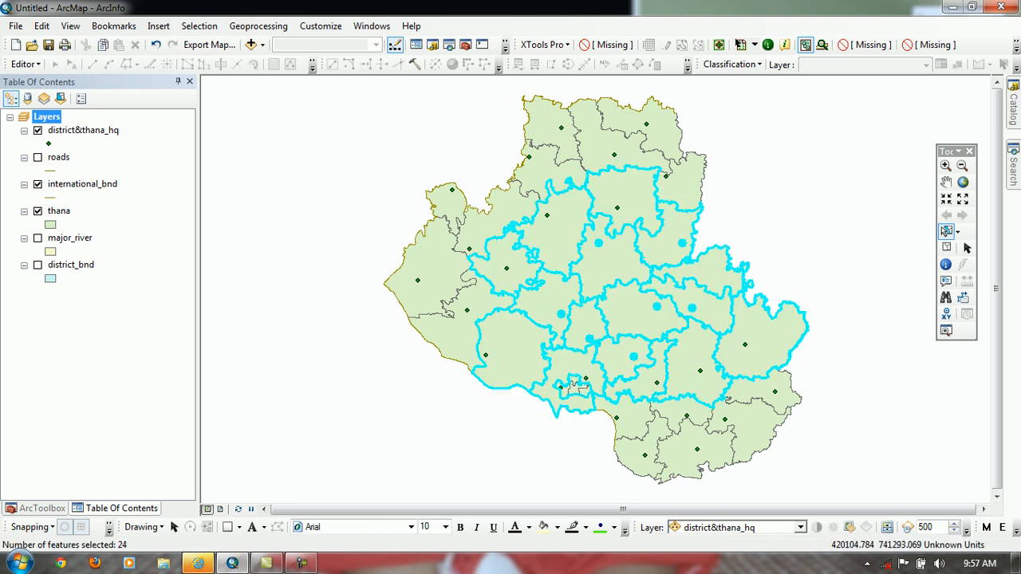
left_click(769, 189)
left_click(958, 231)
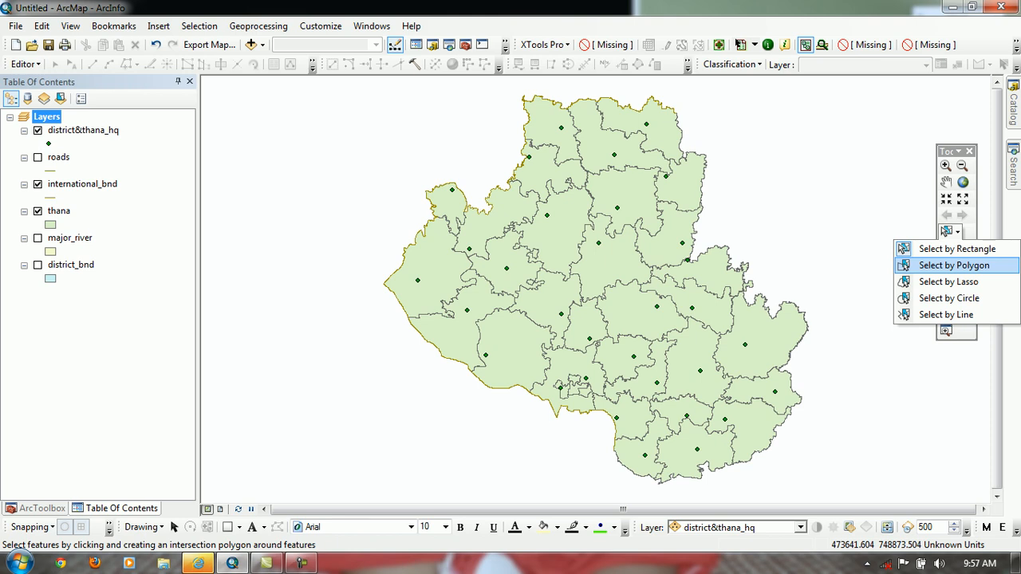
left_click(957, 249)
mouse_move(249, 158)
left_mouse_down()
mouse_move(341, 235)
mouse_move(353, 297)
mouse_move(336, 281)
mouse_move(332, 290)
left_mouse_up()
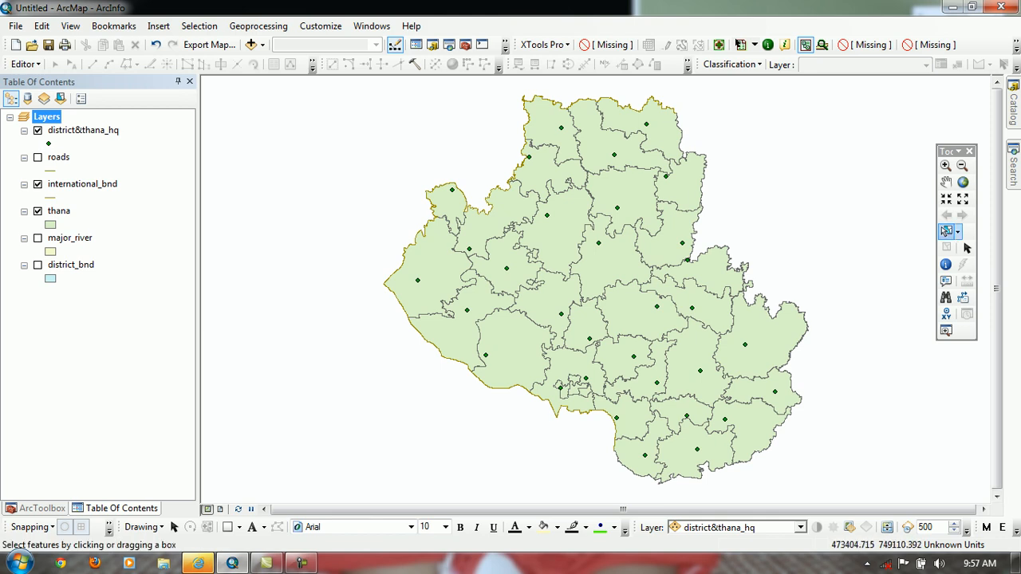
Use Select by Polygon to draw a many-sided shape around the western and central thanas, selecting the features it intersects
left_click(957, 231)
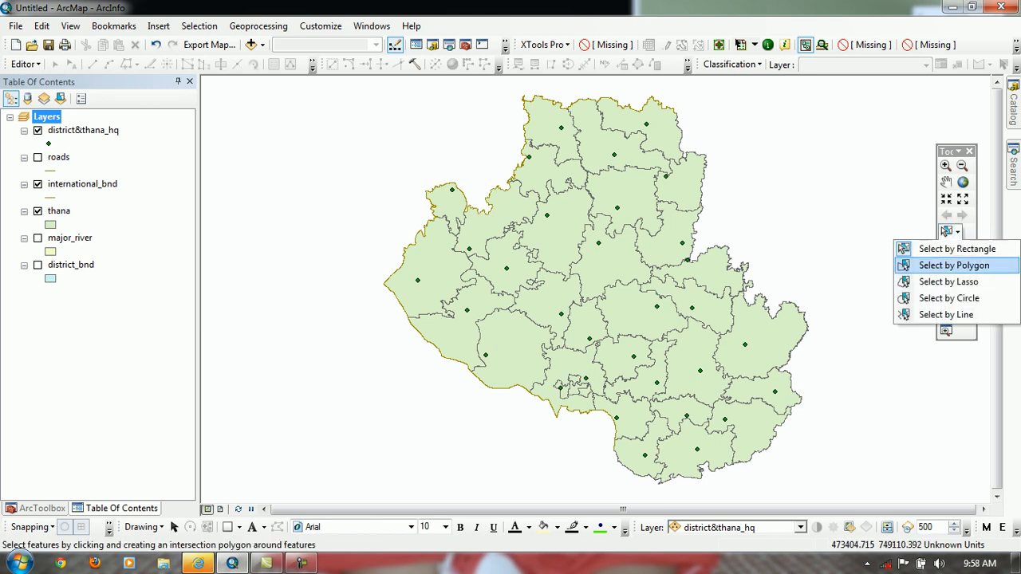
left_click(954, 264)
left_click(412, 371)
left_click(373, 246)
left_click(465, 194)
left_click(575, 200)
left_click(687, 260)
left_click(704, 311)
left_click(702, 349)
left_click(624, 426)
left_click(532, 460)
left_click(495, 465)
left_click(415, 451)
double_click(360, 430)
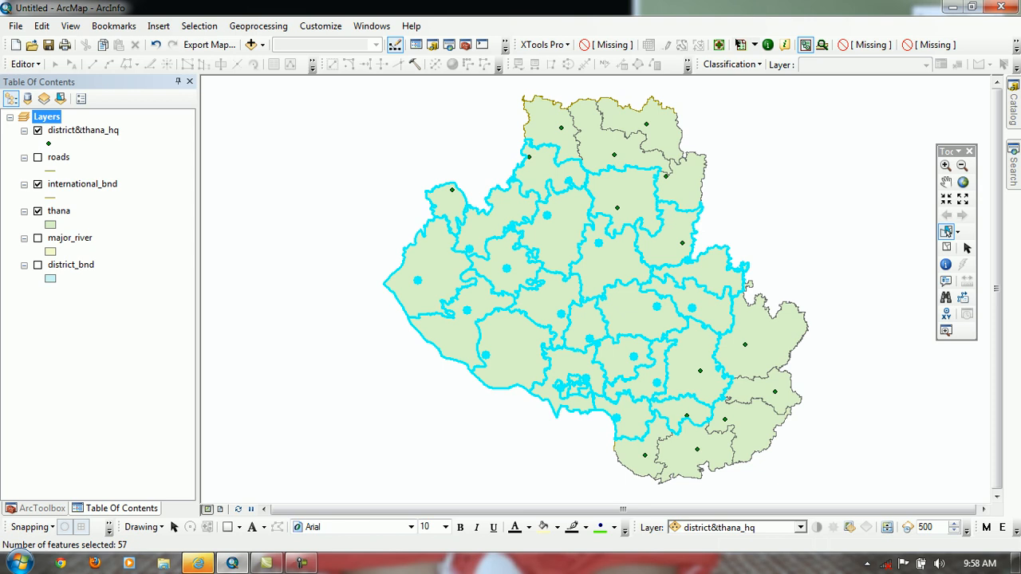
Abandon the stray polygon sketch and clear all features selected with the polygon
left_click(777, 168)
double_click(857, 221)
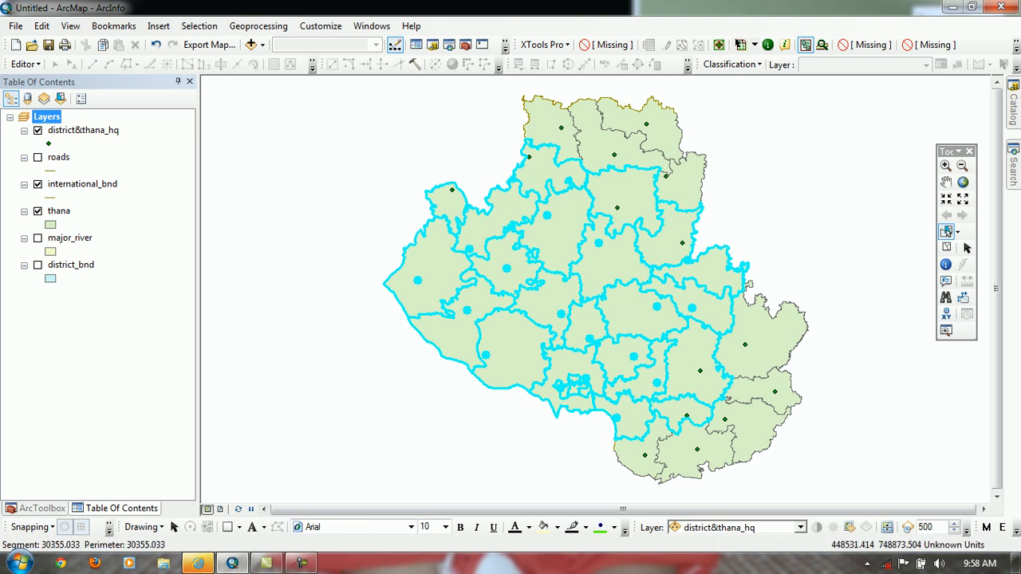
left_click(946, 247)
left_click(967, 248)
Use Select by Lasso to draw a freehand shape around the western and south-central thanas and select their features
left_click(946, 231)
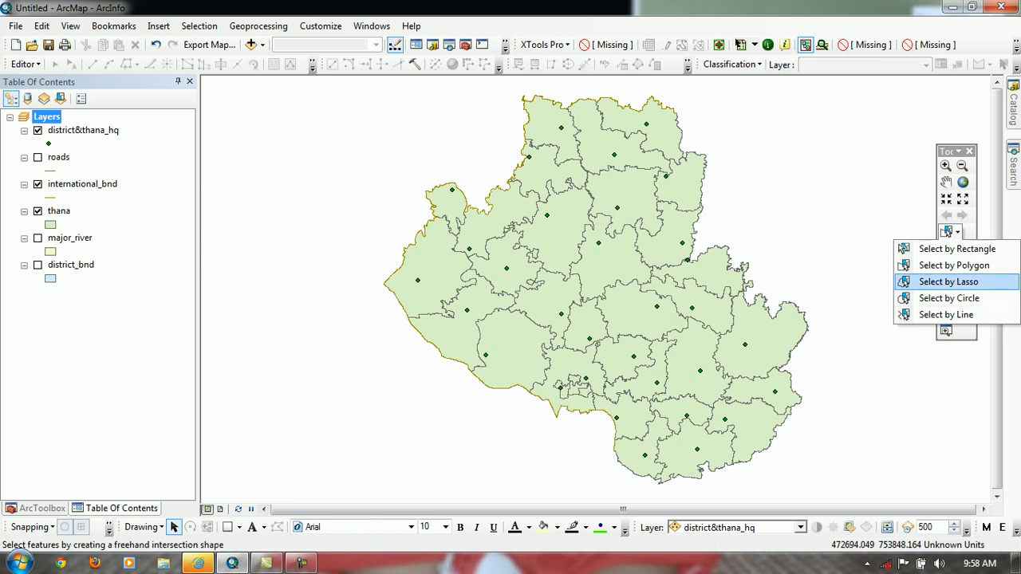
left_click(949, 282)
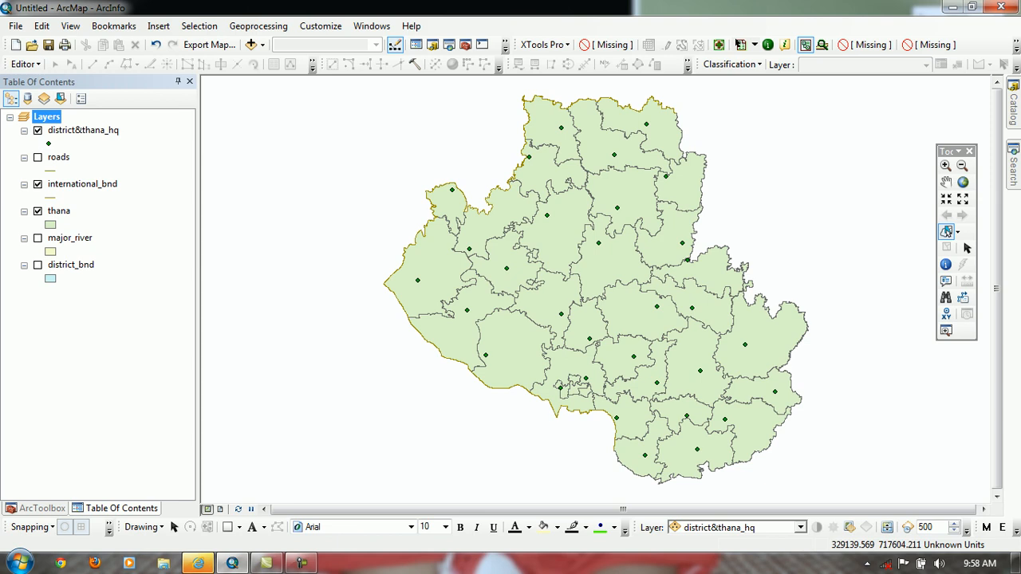
mouse_move(526, 357)
left_mouse_down()
mouse_move(427, 280)
mouse_move(622, 271)
mouse_move(654, 383)
mouse_move(471, 367)
mouse_move(519, 359)
left_mouse_up()
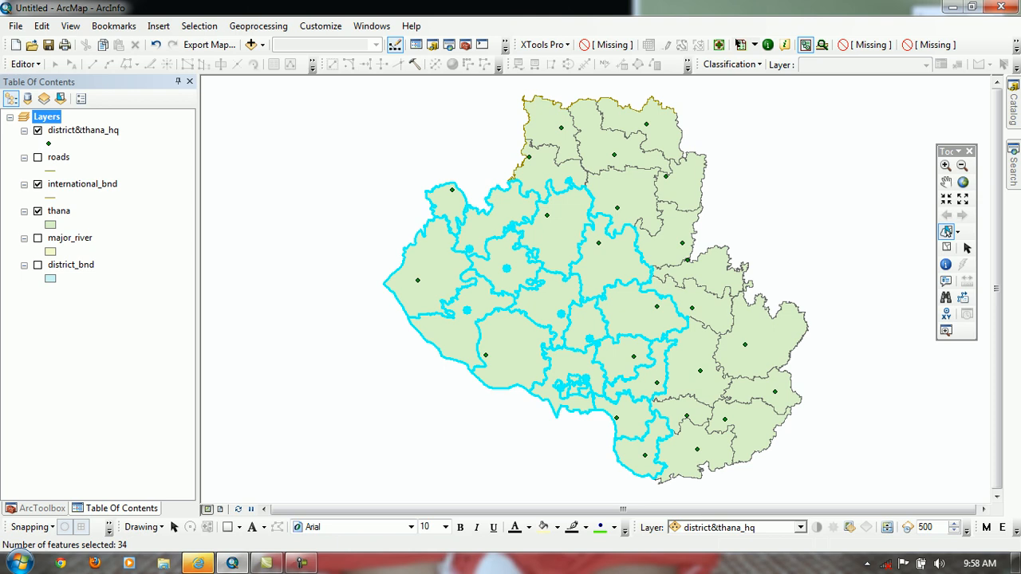
Use Select by Circle on the northwestern thanas, dismissing the Radius prompt, and clear the resulting selection
left_click(947, 231)
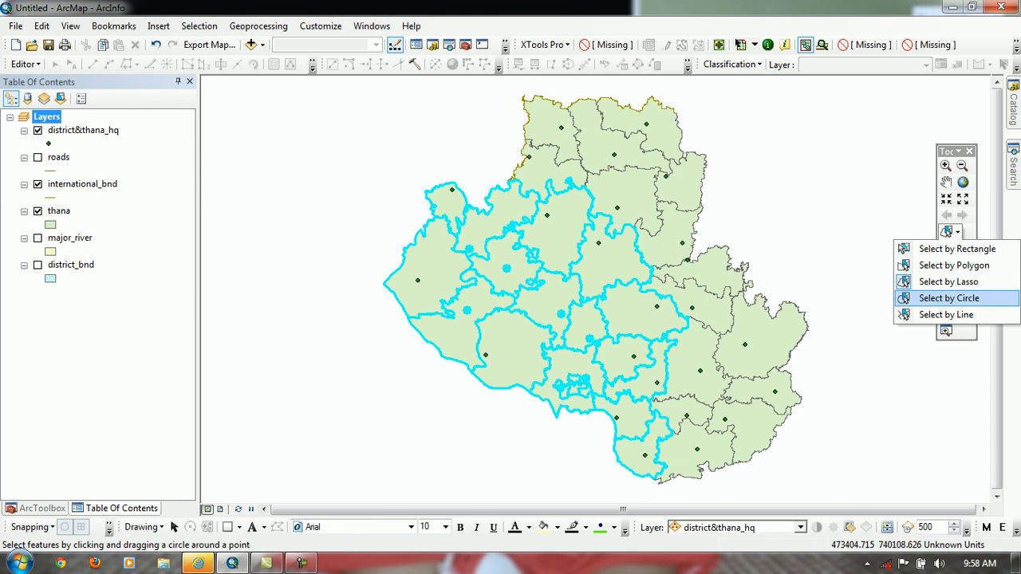
left_click(949, 299)
left_click_drag(547, 162, 599, 211)
key("r")
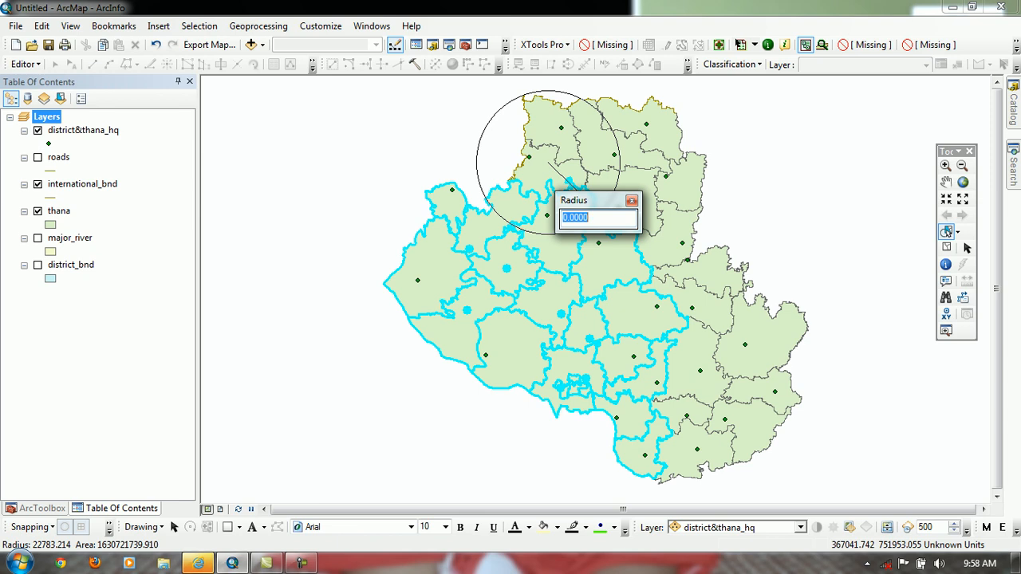
left_click(632, 201)
left_click(533, 159)
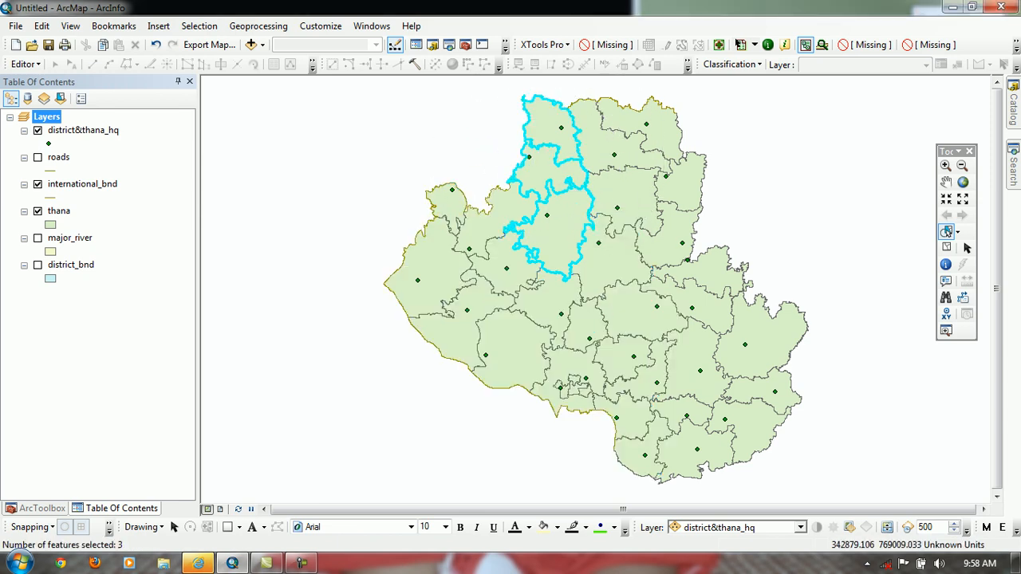
left_click(946, 247)
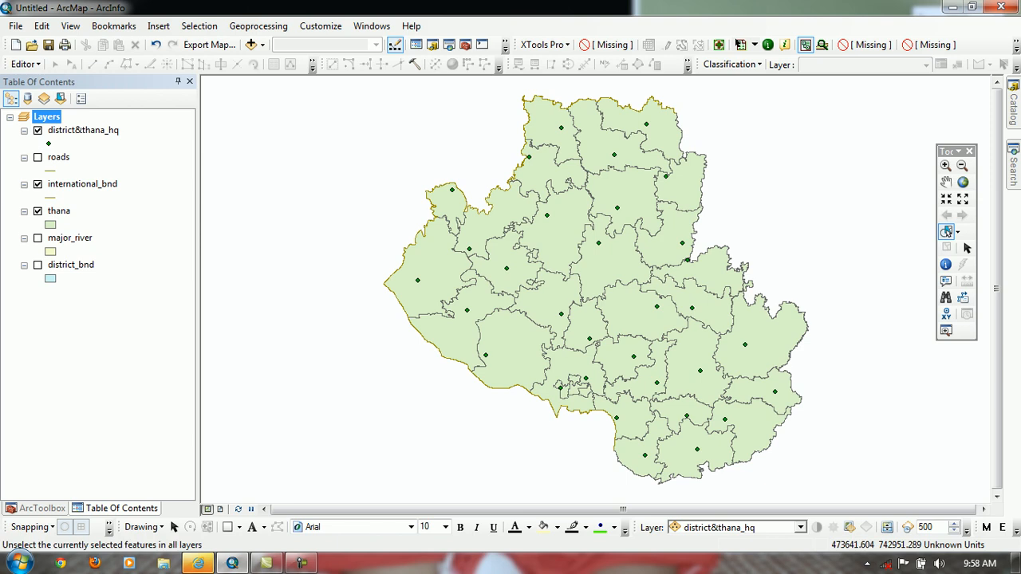
Use Select by Rectangle to select the thanas and headquarters points in the northwestern part of the map
left_click(957, 231)
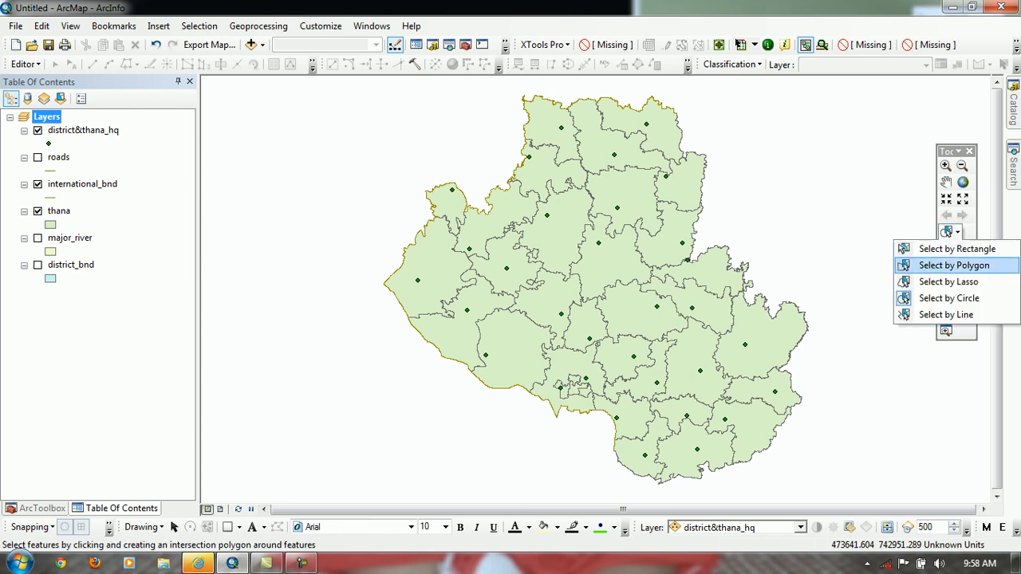
left_click(957, 249)
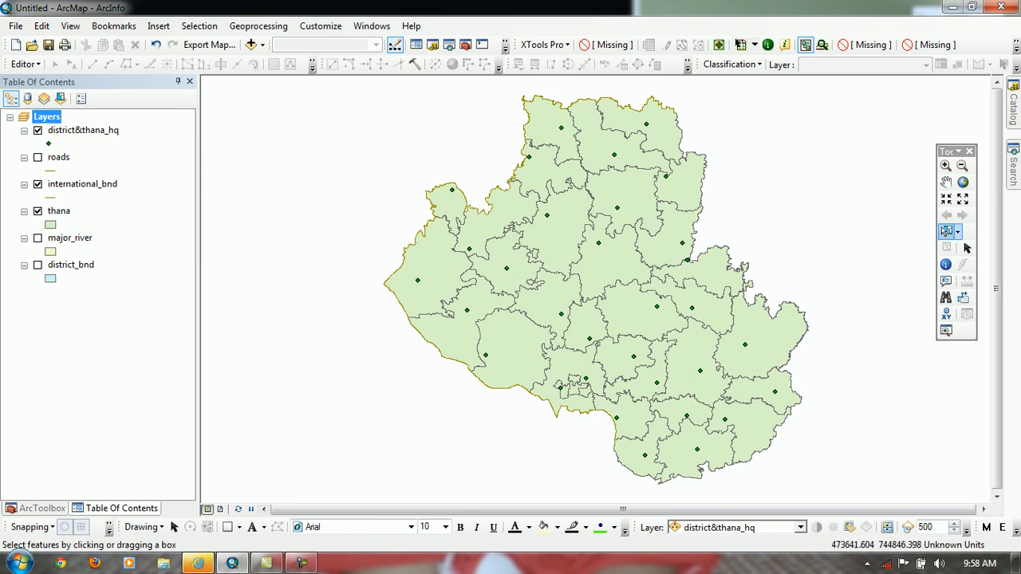
left_click(958, 231)
left_click(956, 249)
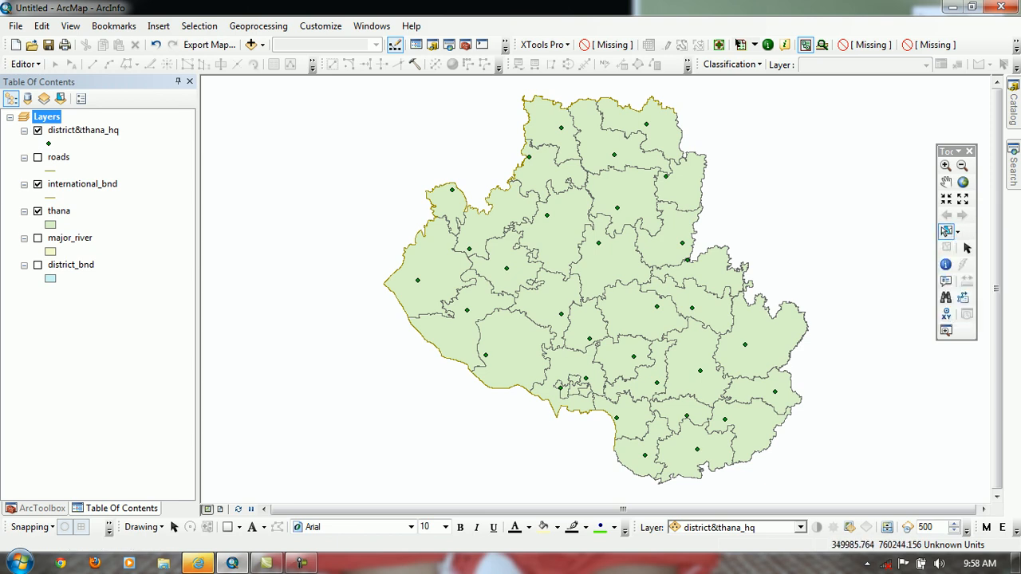
left_click_drag(452, 146, 604, 244)
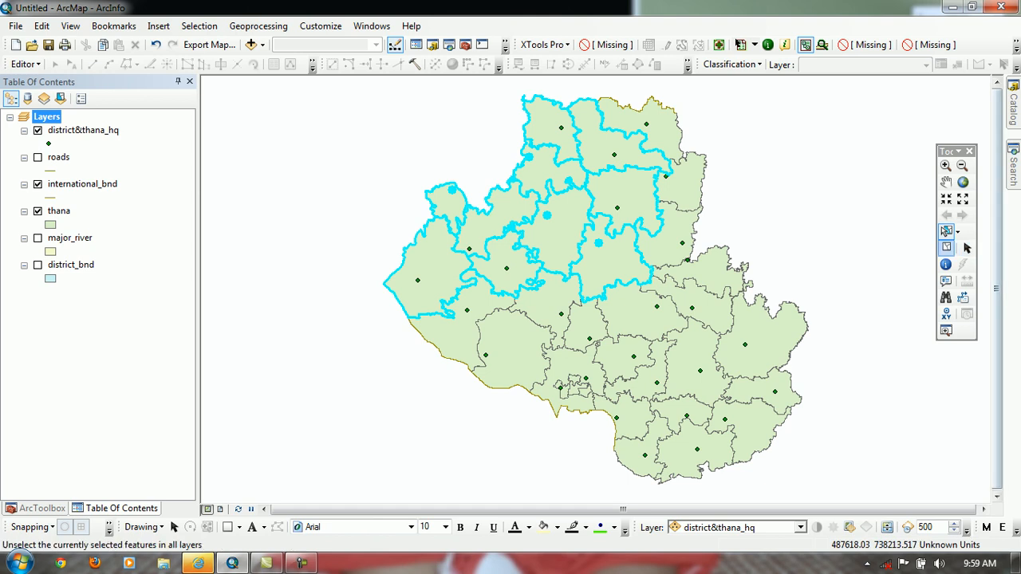
Use Select by Circle to select the features around the south-central thanas, replacing the rectangle selection
left_click(958, 232)
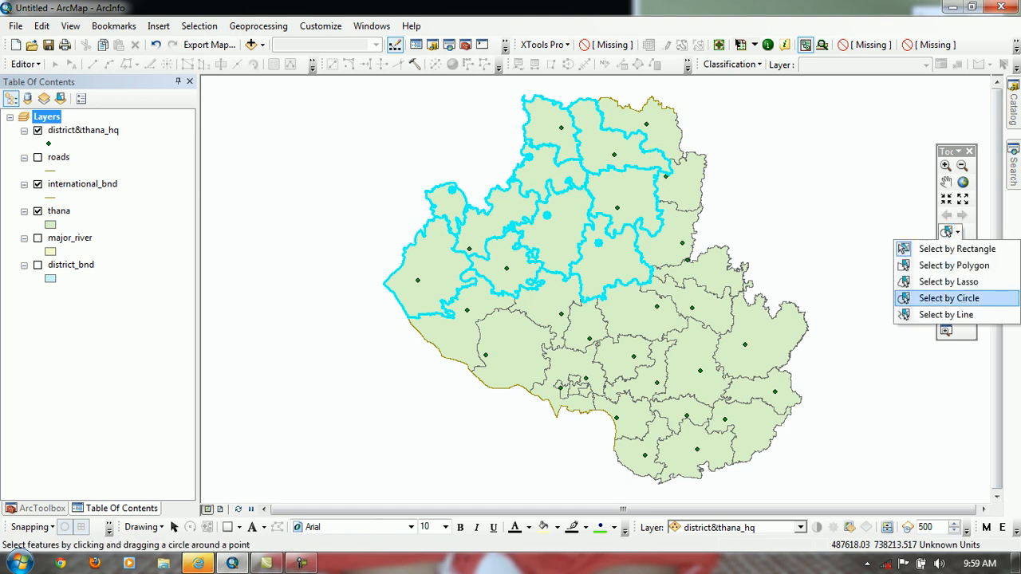
left_click(949, 298)
left_click_drag(631, 323, 655, 402)
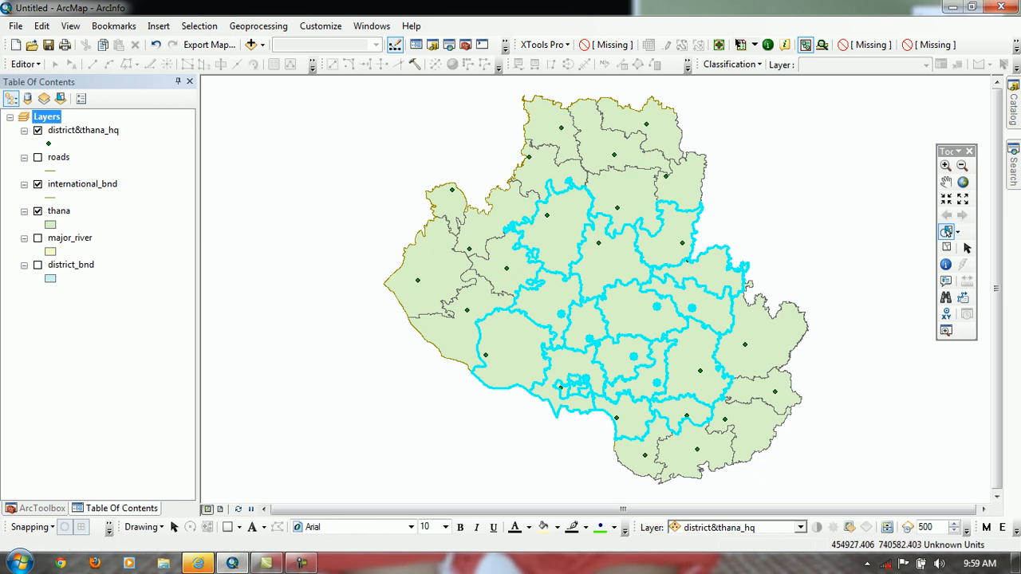
Clear the current selection and try Select by Rectangle over the central thanas
left_click(946, 248)
left_click(958, 232)
left_click(951, 249)
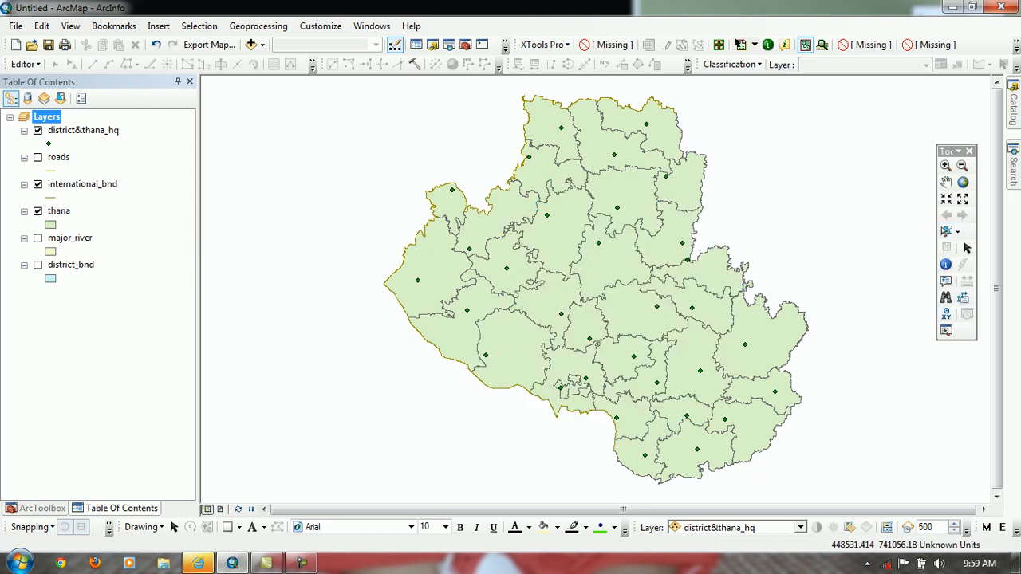
left_click_drag(570, 240, 658, 335)
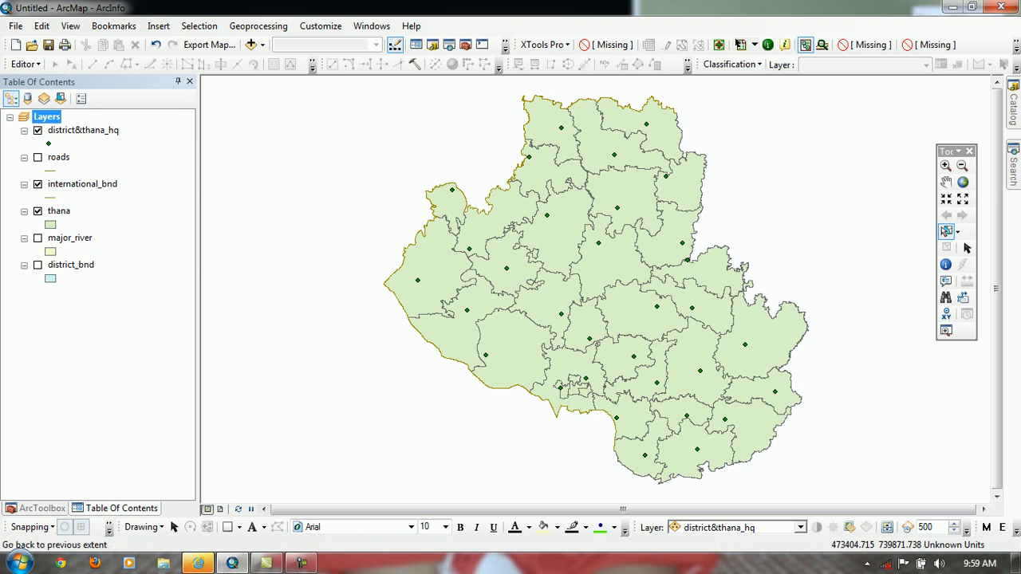
Use Select by Circle centred on the large north-central thana, with an exact radius of 200
left_click(957, 232)
left_click(951, 296)
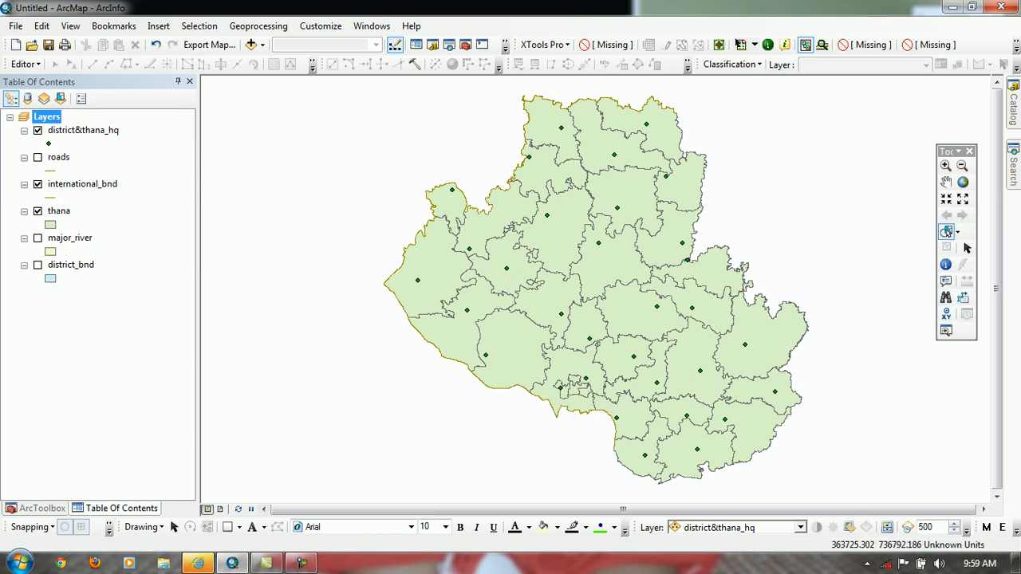
left_click_drag(552, 242, 557, 327)
key("r")
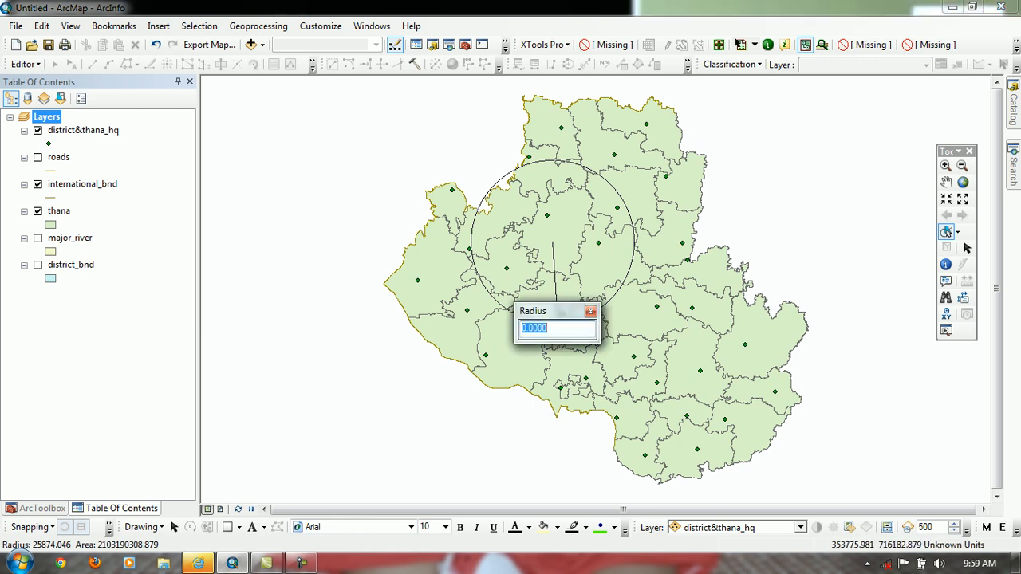
type("200")
key("Return")
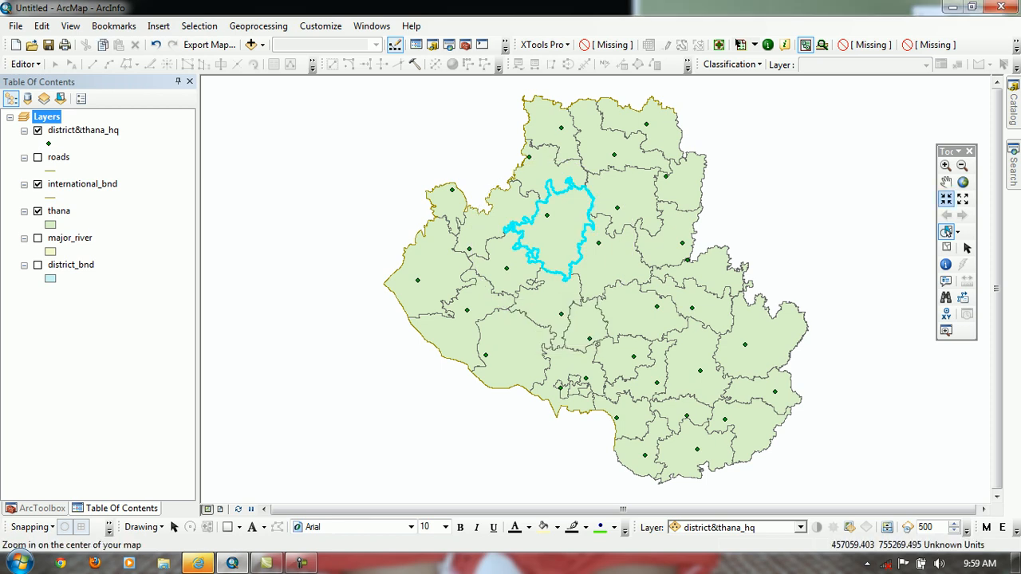
Use Select by Line to select the thanas crossed by a line from southwest to northeast, and clear the selection
left_click_drag(946, 231, 946, 315)
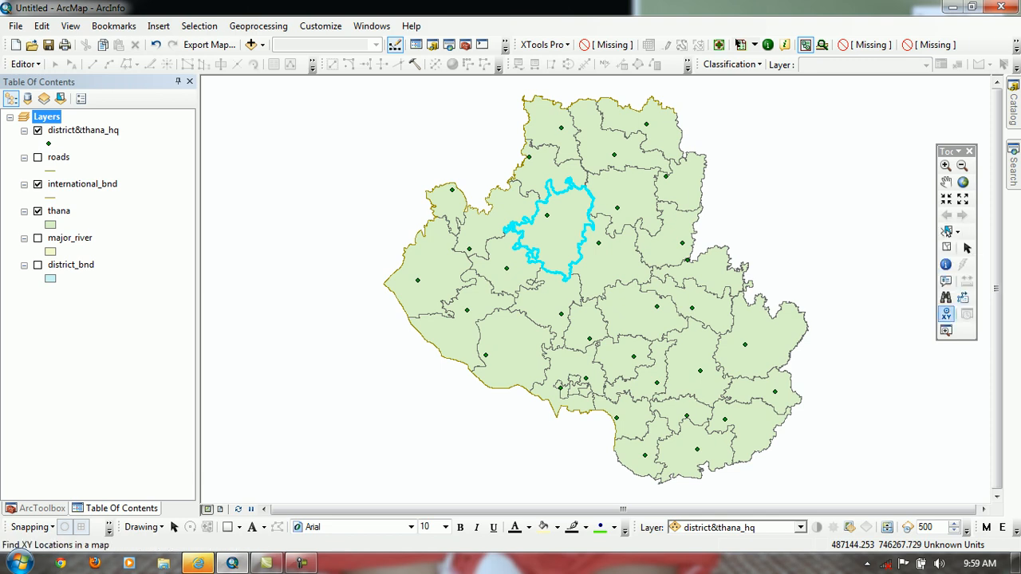
left_click(431, 395)
left_click(683, 240)
left_click(782, 200)
double_click(822, 183)
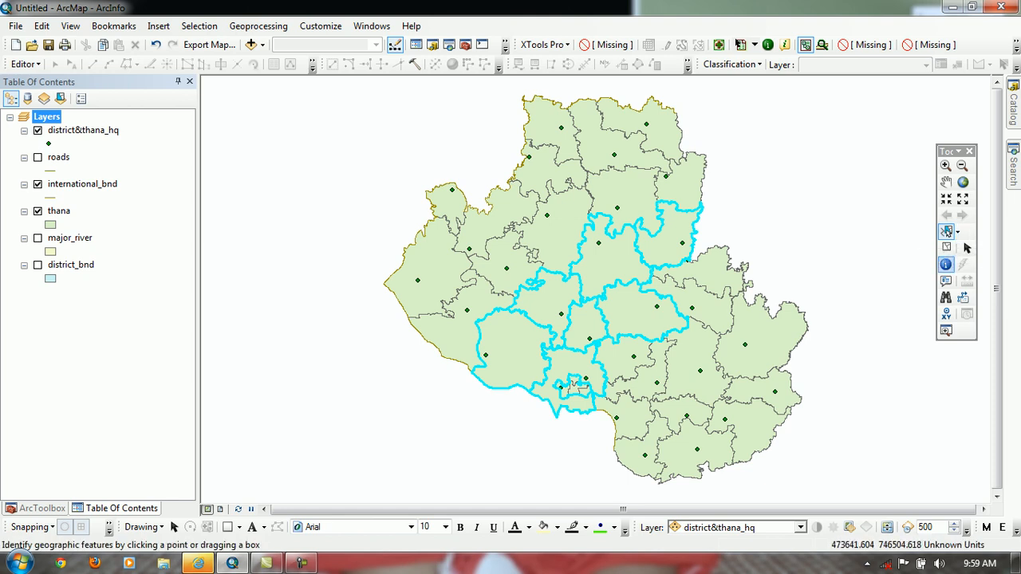
left_click(946, 247)
left_click(952, 7)
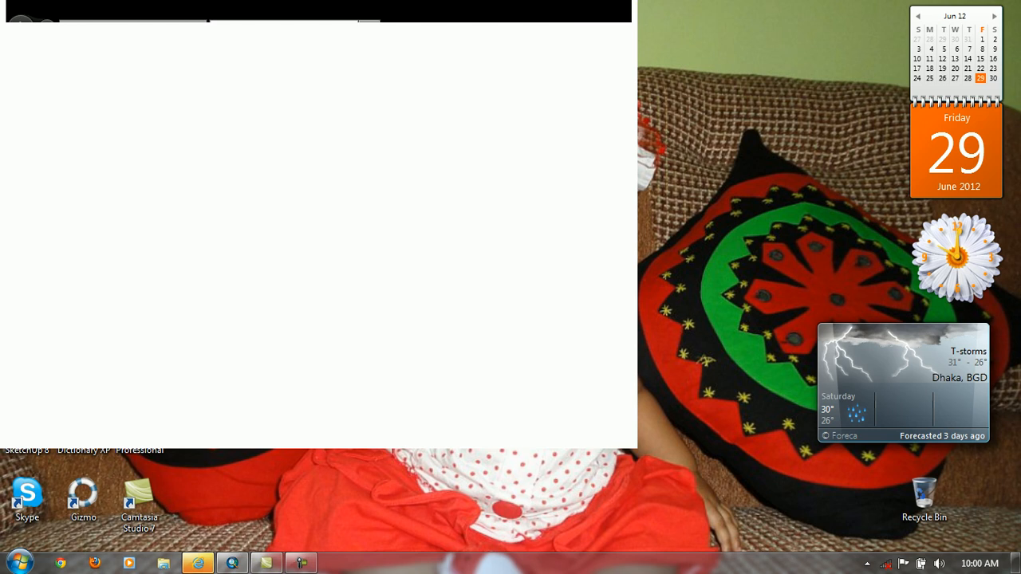
right_click(389, 563)
left_click(445, 498)
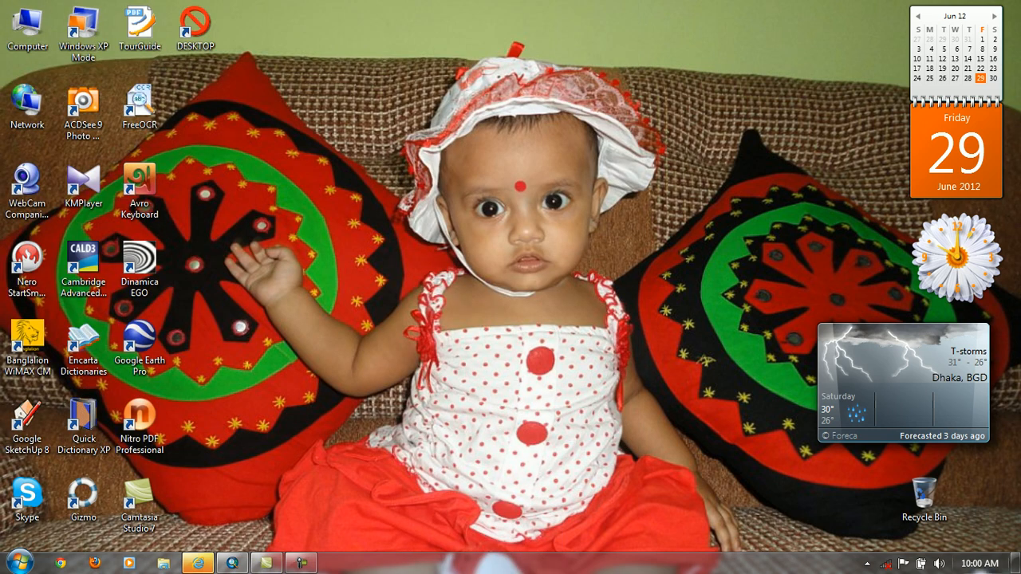
double_click(923, 495)
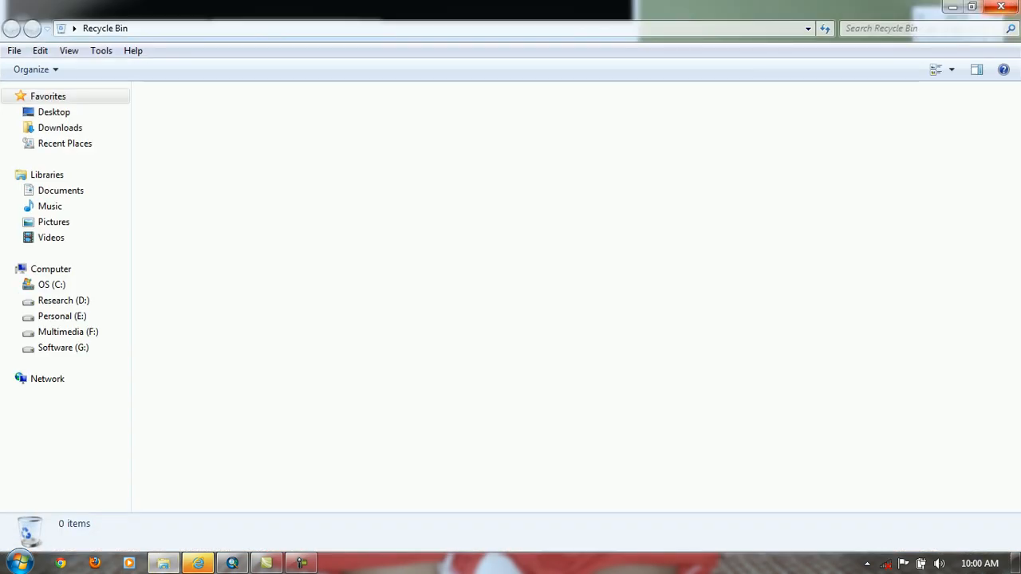
left_click(1000, 7)
Open the presentation Module-06 Basic Queries and Joining, and Geo-Processing from D:\GISTraining\GIS\PRESENTATION and view its opening slides
left_click(20, 563)
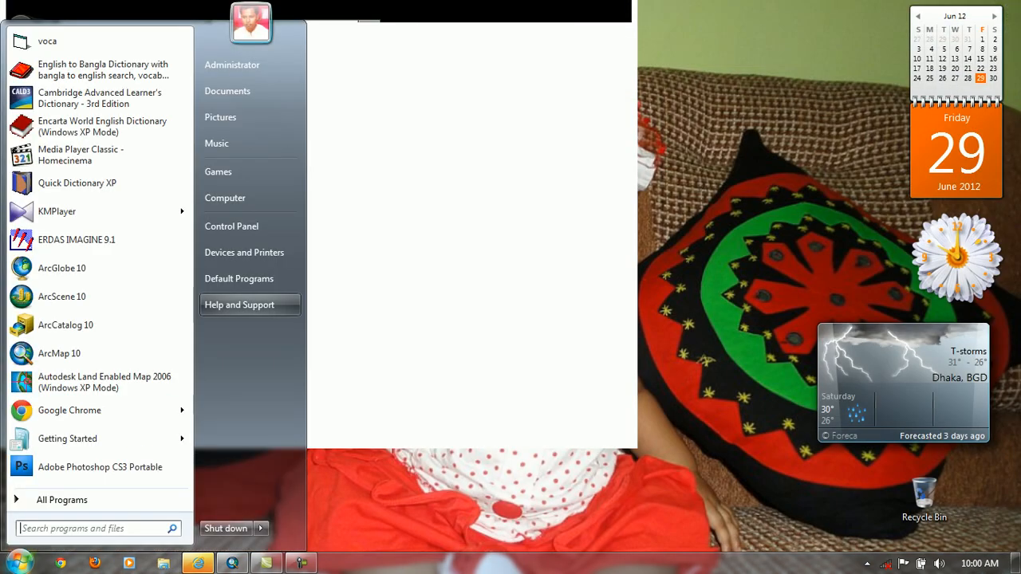
left_click(251, 199)
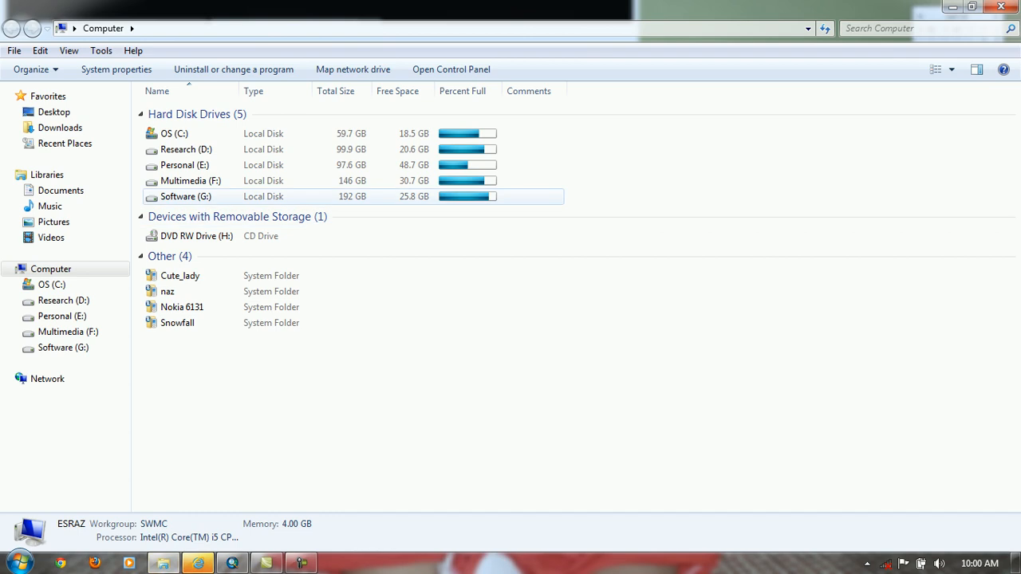
double_click(186, 149)
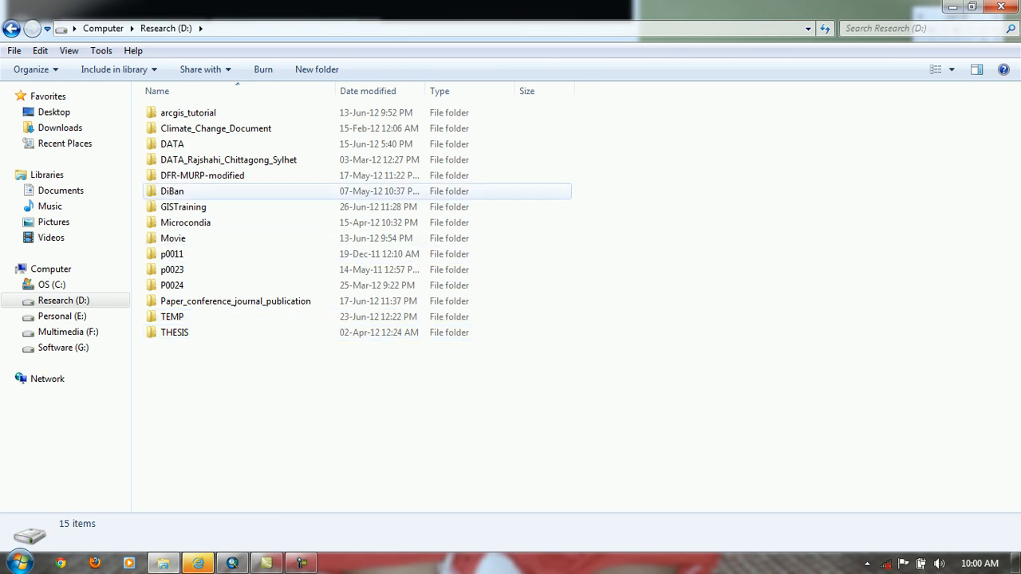
double_click(183, 206)
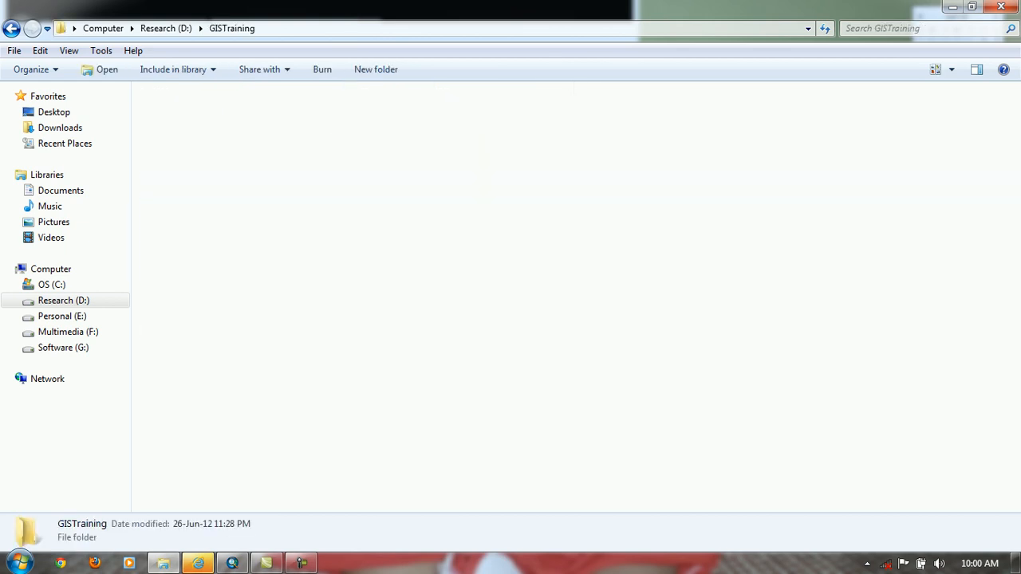
double_click(403, 112)
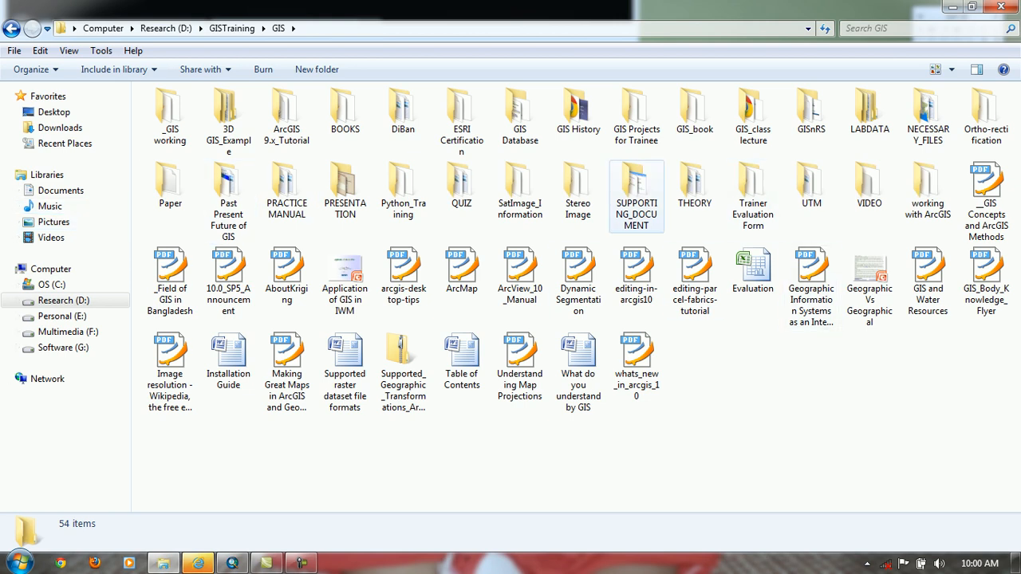
double_click(344, 192)
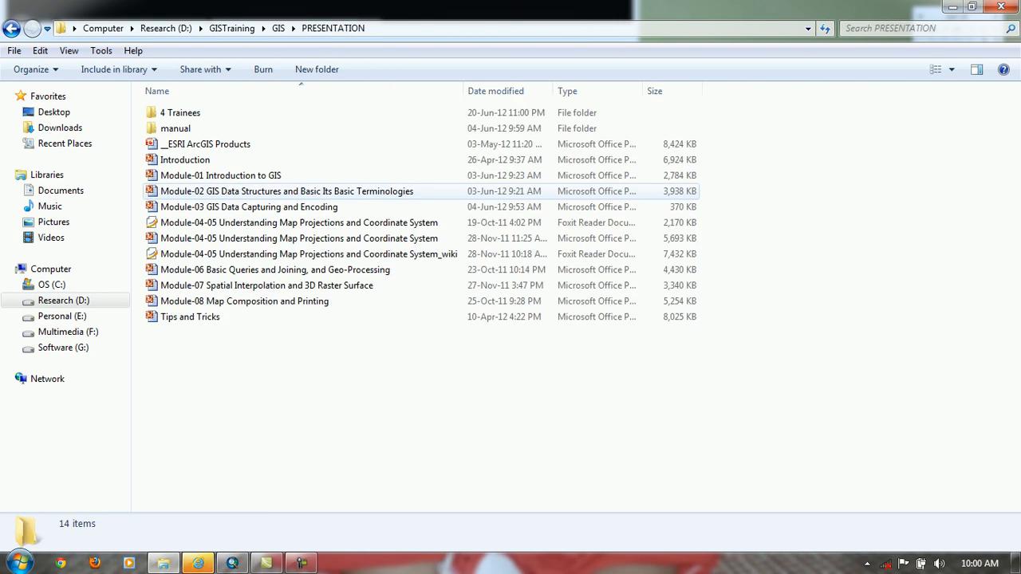
left_click(275, 269)
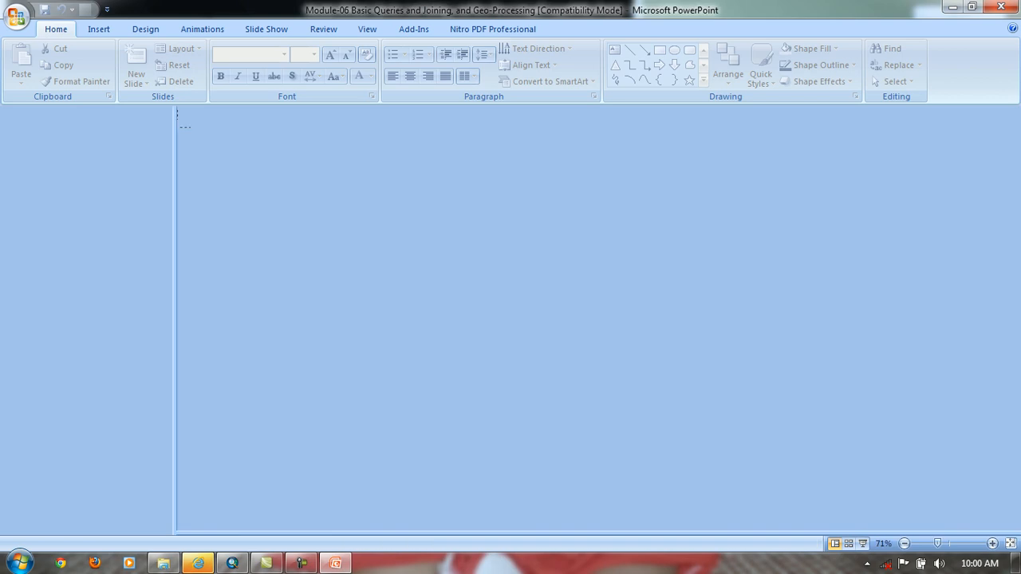
scroll(365, 308, "down", 2)
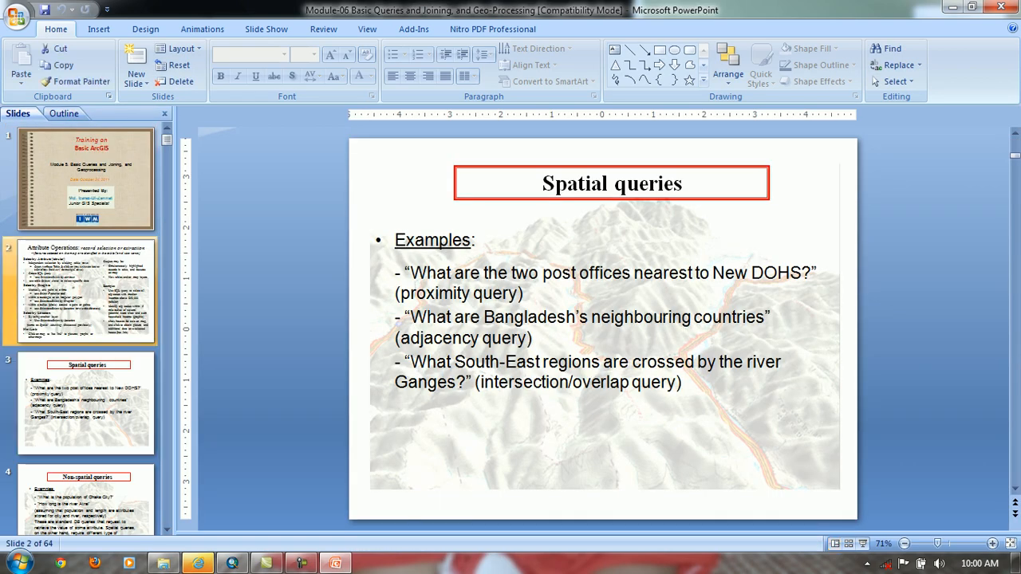
scroll(554, 316, "up", 1)
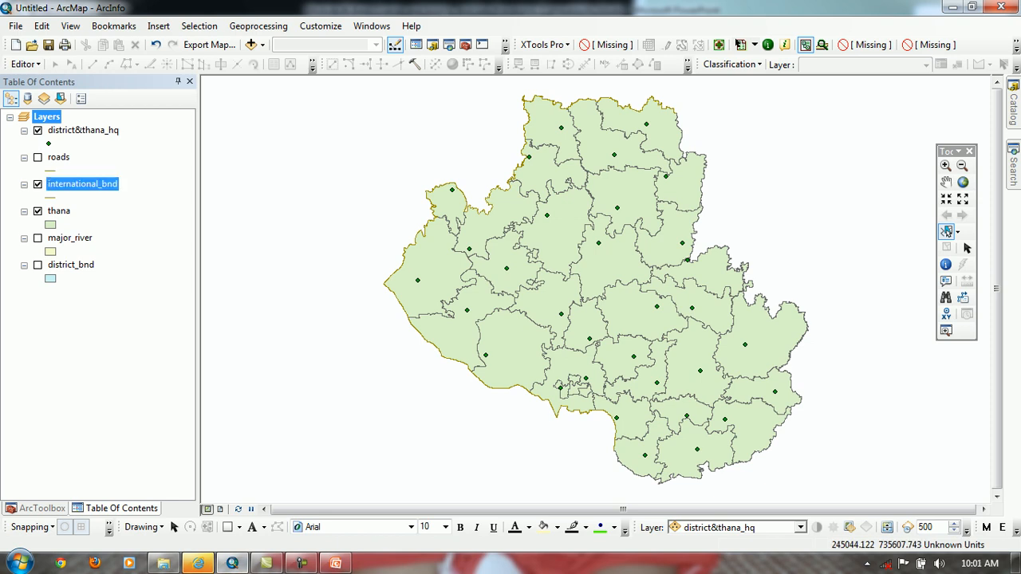
Display only the thana and major_river layers, and move major_river above thana in the layer order
left_click(37, 130, "ctrl")
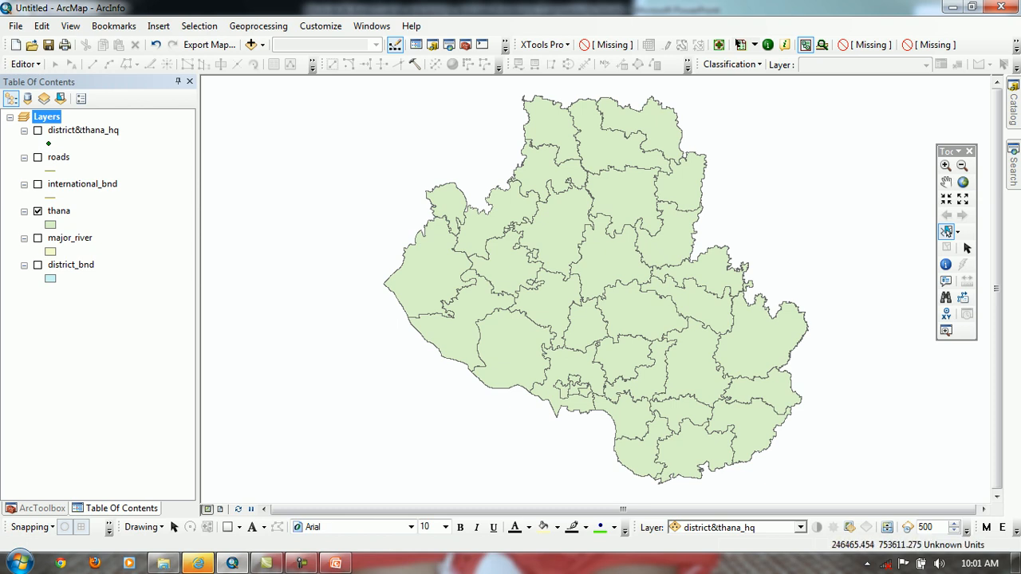
left_click_drag(70, 238, 71, 209)
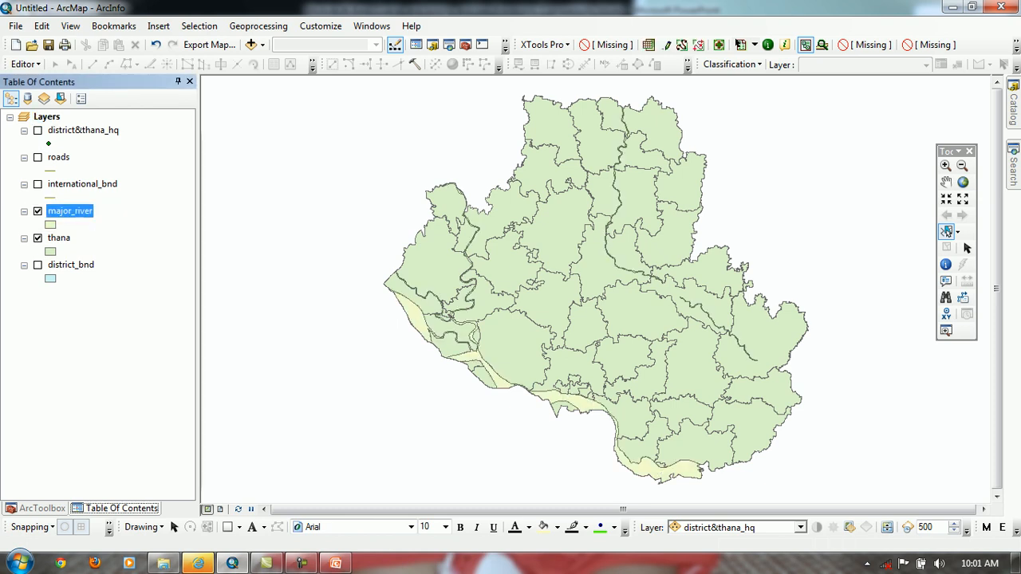
Set both the fill color and the outline color of the major_river layer's symbol to red
left_click(50, 225)
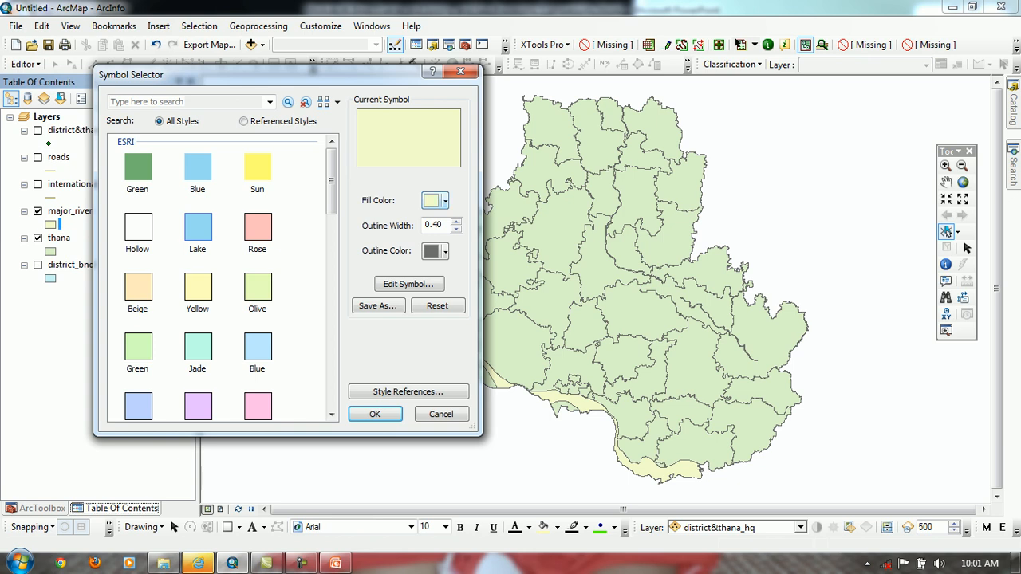
left_click(435, 200)
left_click(442, 266)
left_click(435, 251)
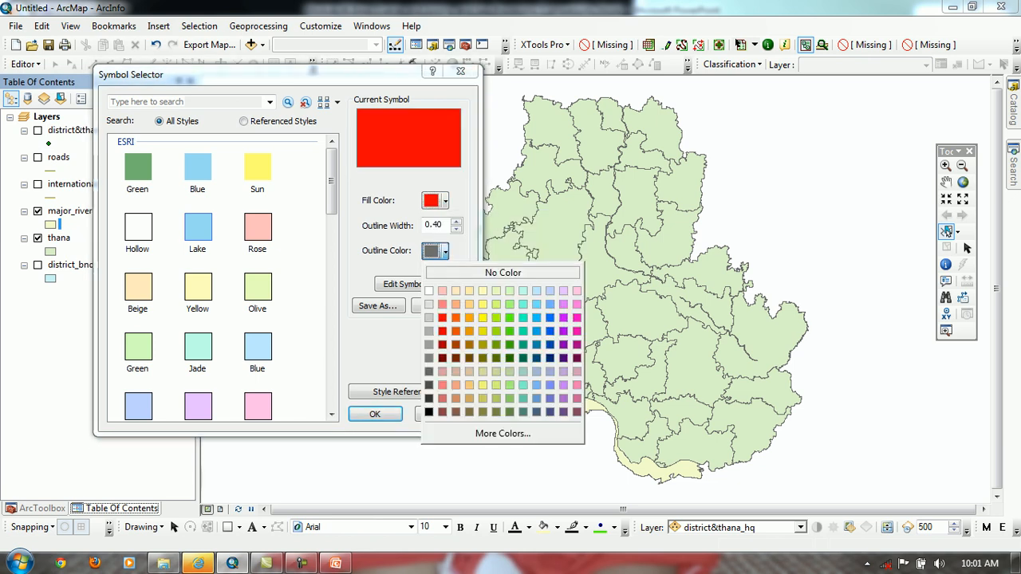
left_click(442, 317)
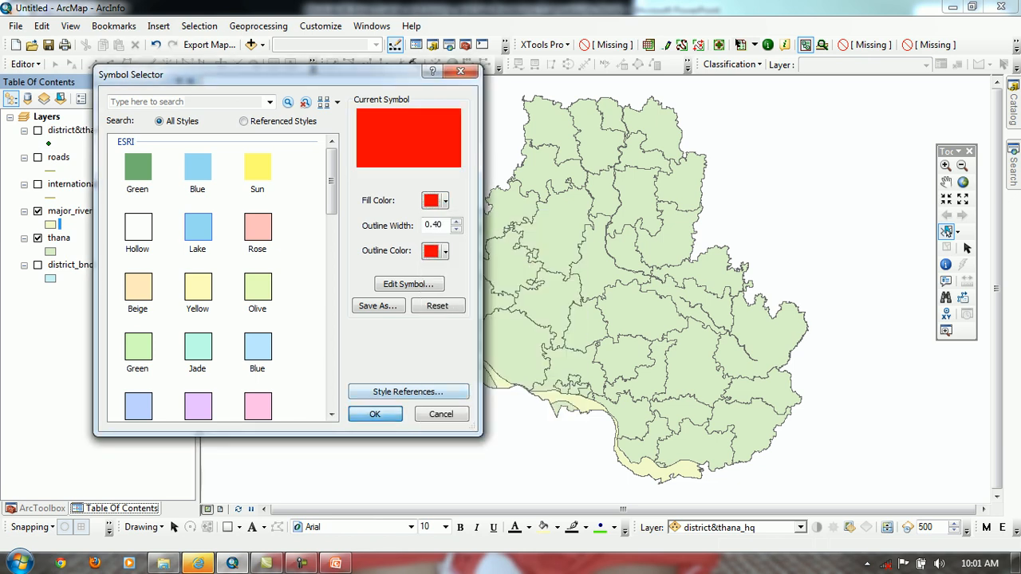
key("Return")
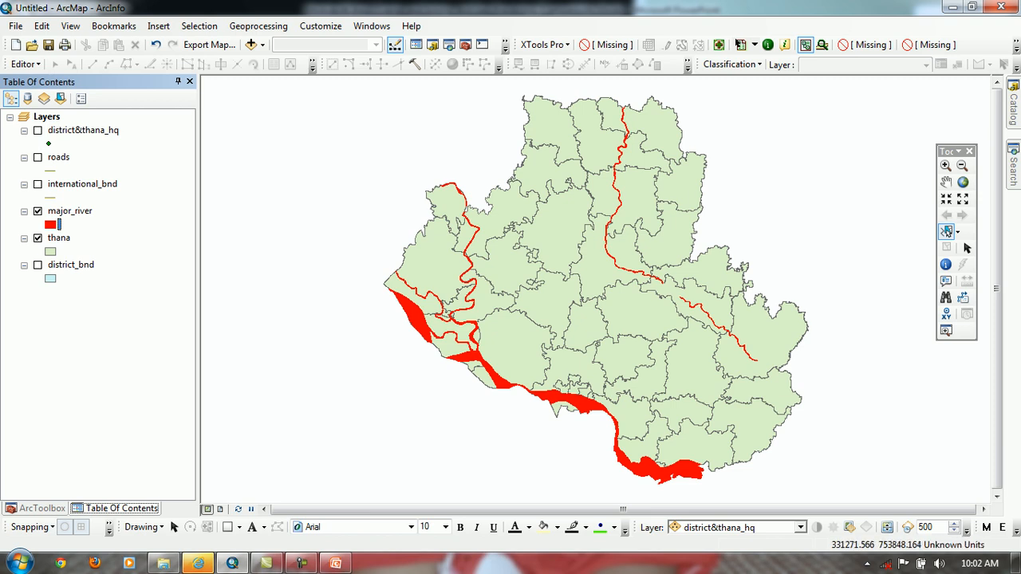
End the line selection and switch the feature selection method to Select by Rectangle
left_click(508, 206)
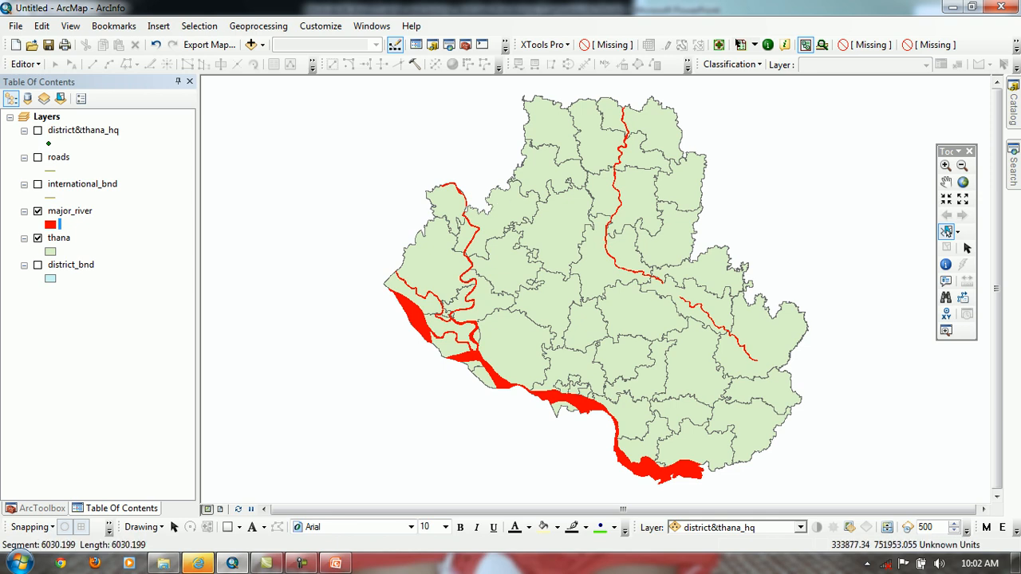
left_click(957, 232)
left_click(953, 248)
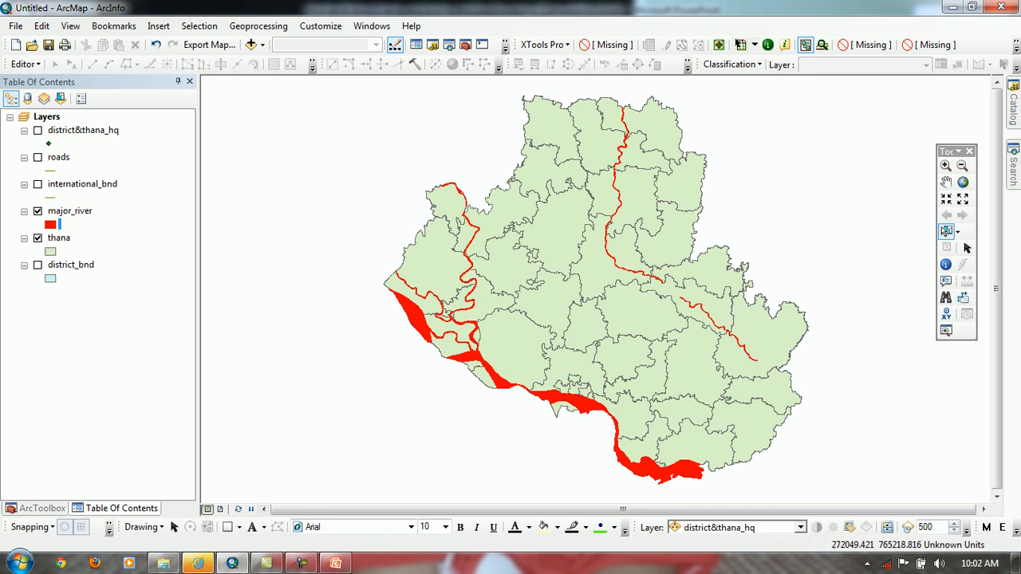
Open the thana layer's attribute table to review its records, and close it
left_click(59, 238)
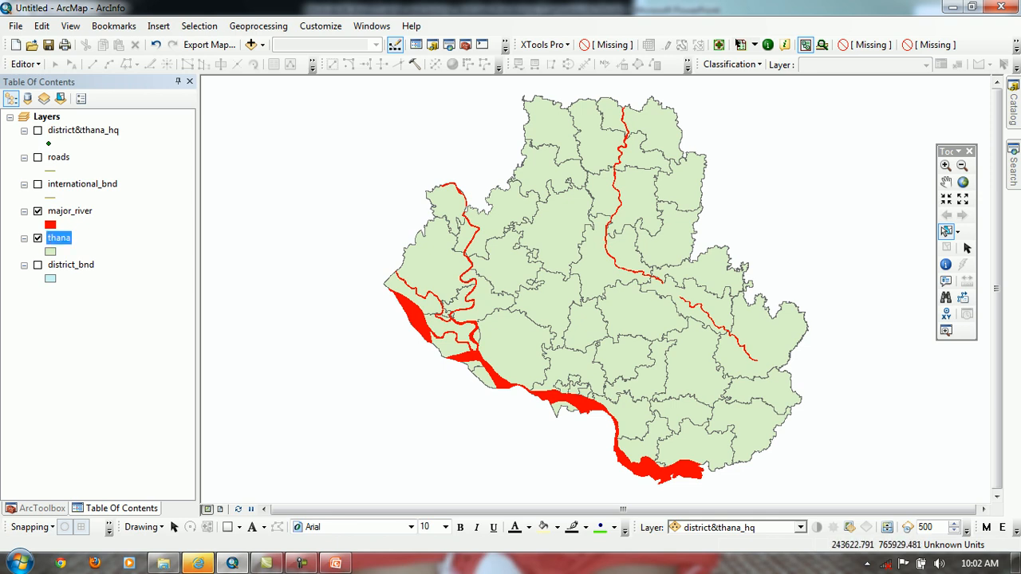
right_click(59, 237)
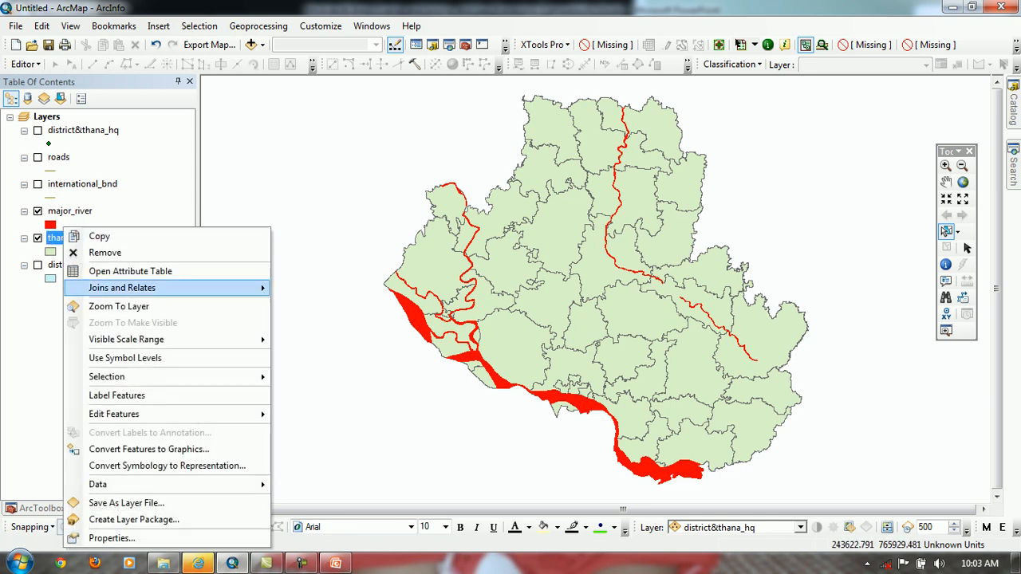
left_click(136, 269)
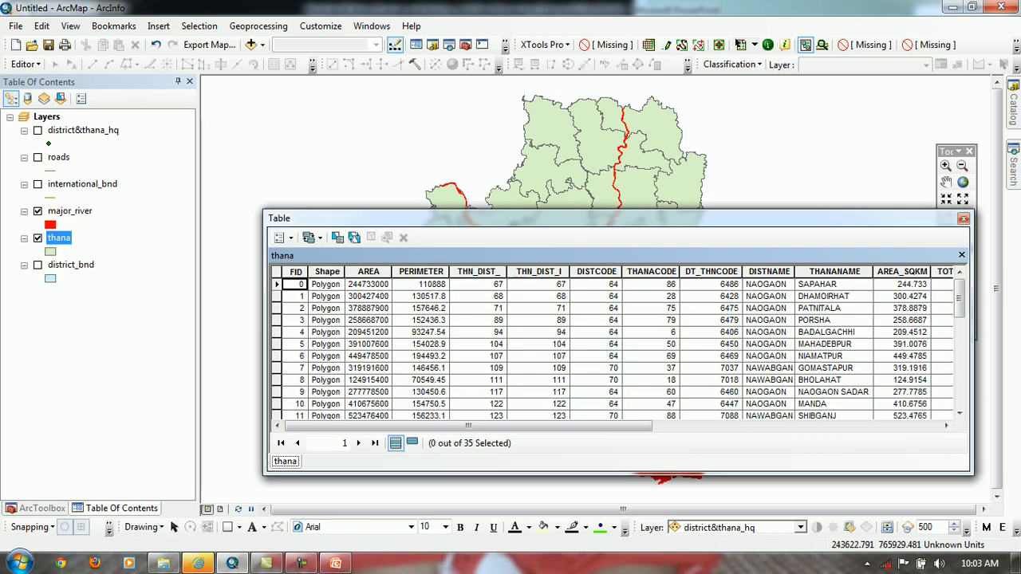
left_click(964, 218)
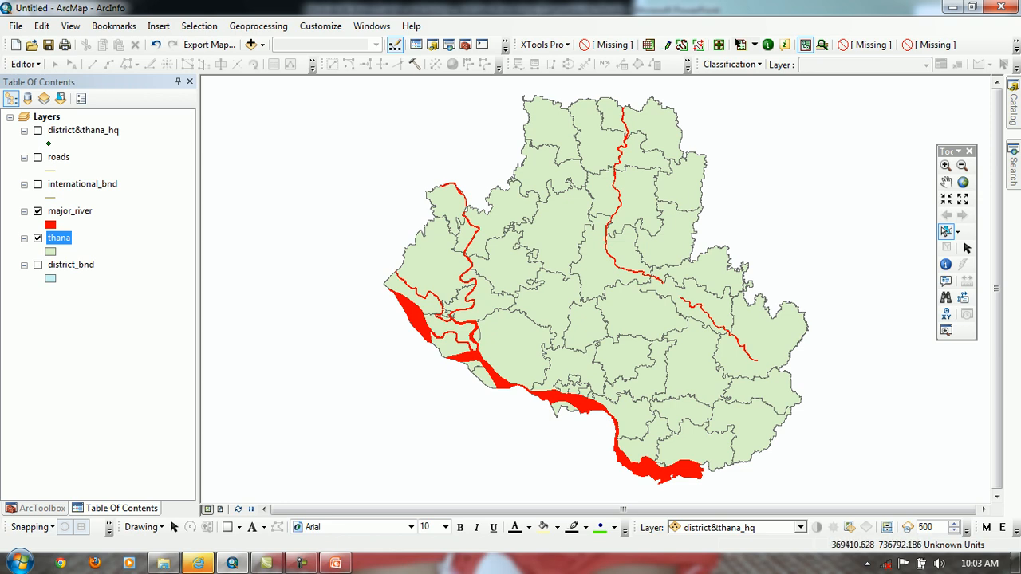
Open the thana attribute table, move it clear of the northern thanas, and select the thana at the map's northwestern top edge
right_click(53, 238)
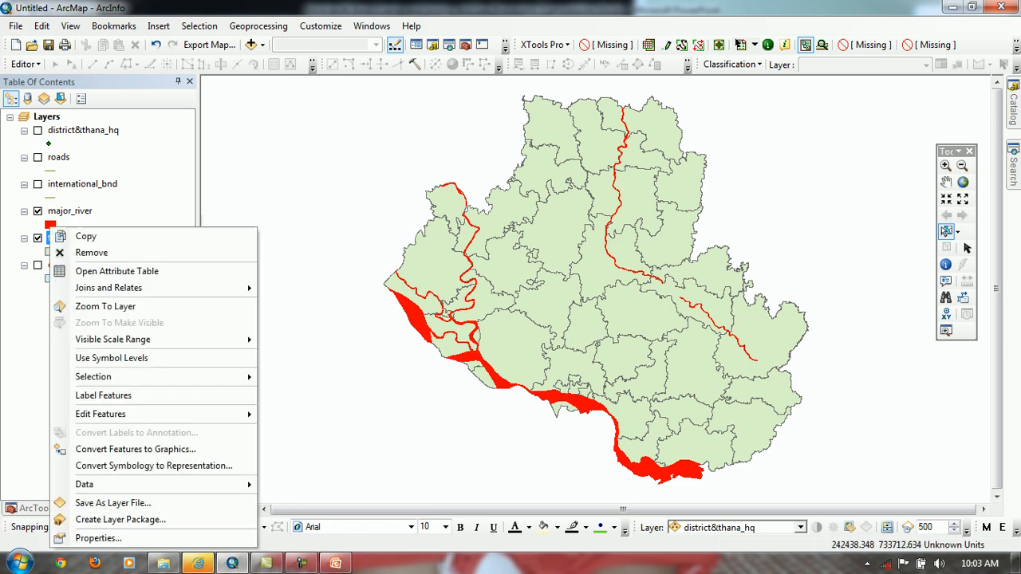
left_click(117, 271)
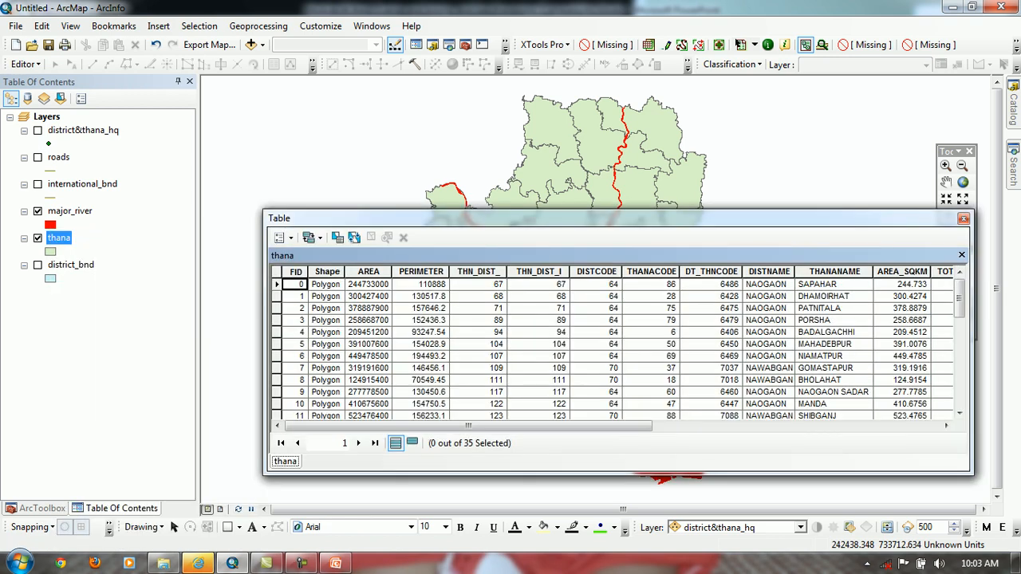
left_click_drag(431, 217, 373, 239)
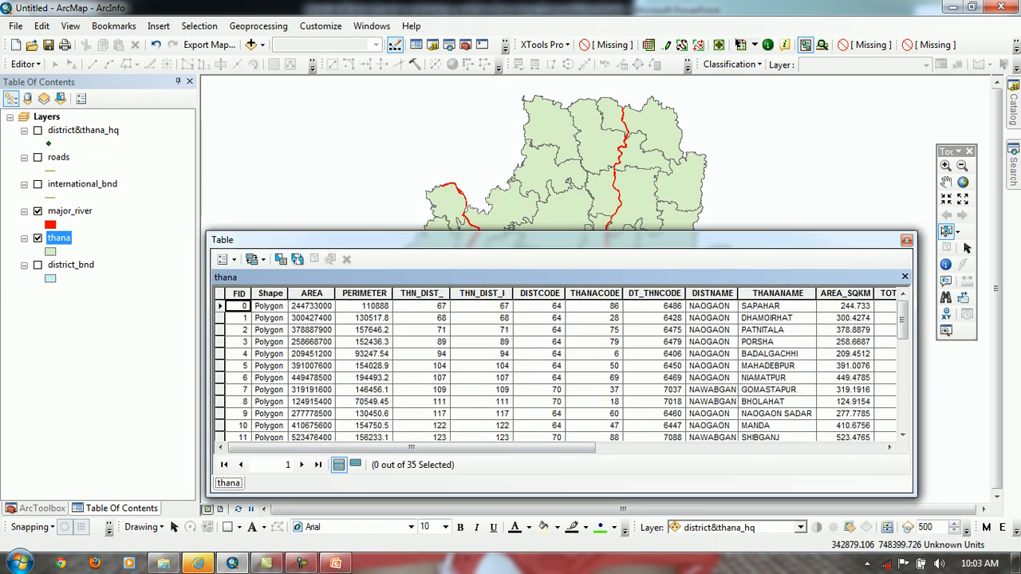
left_click(549, 126)
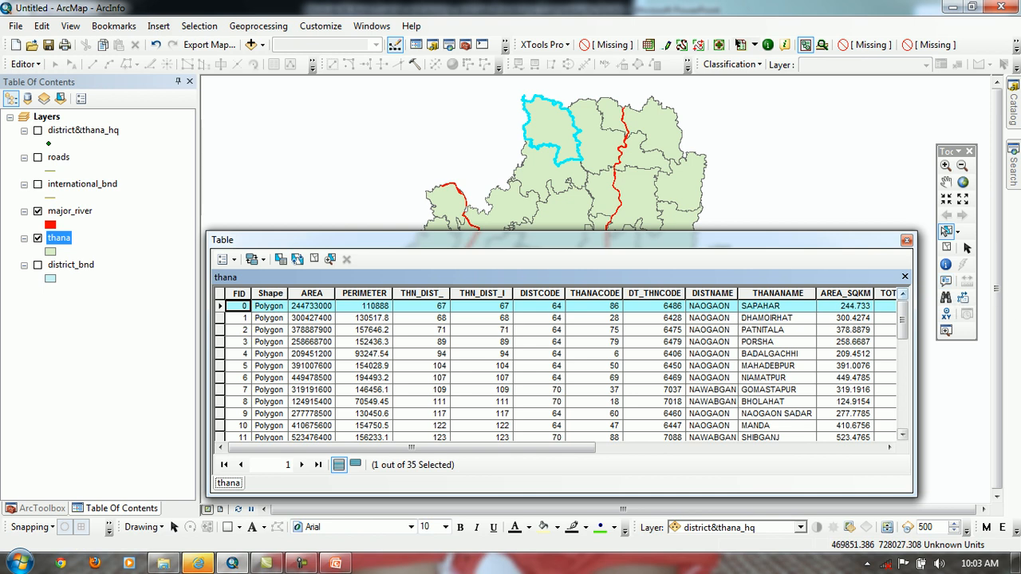
Close the thana attribute table, clear the selected thana on the map, and reopen the thana attribute table
left_click(906, 241)
left_click(946, 248)
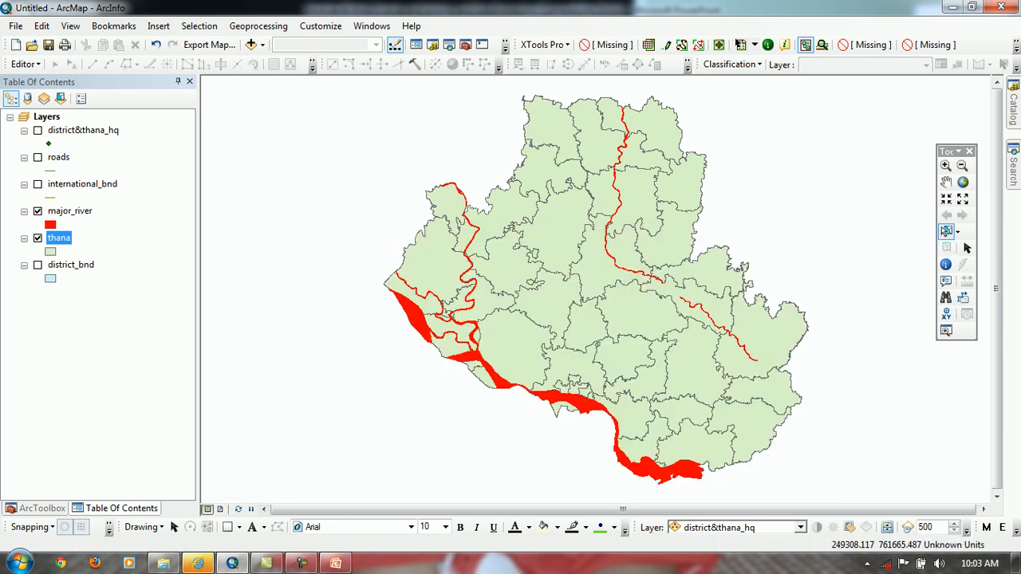
right_click(64, 238)
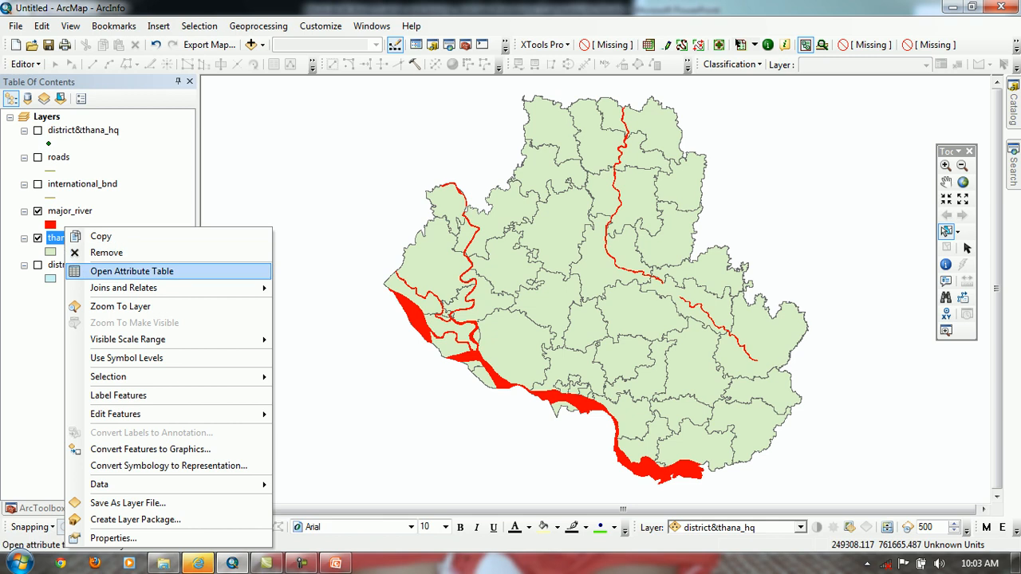
left_click(132, 271)
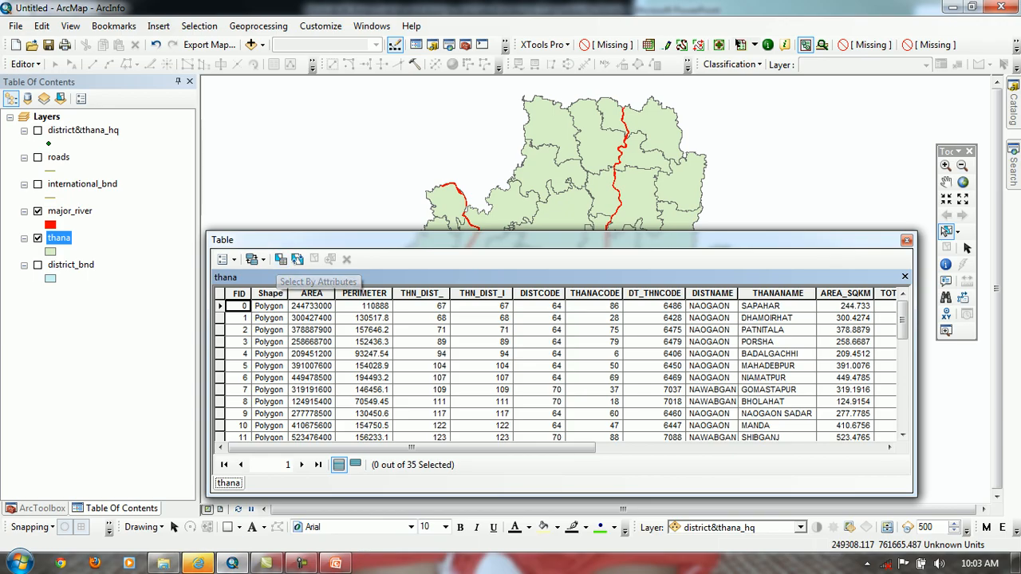
Switch to PowerPoint and highlight the Select by Graphic, Select by Location and Select by Attribute (tabular) headings on the Attribute Operations slide
left_click(335, 564)
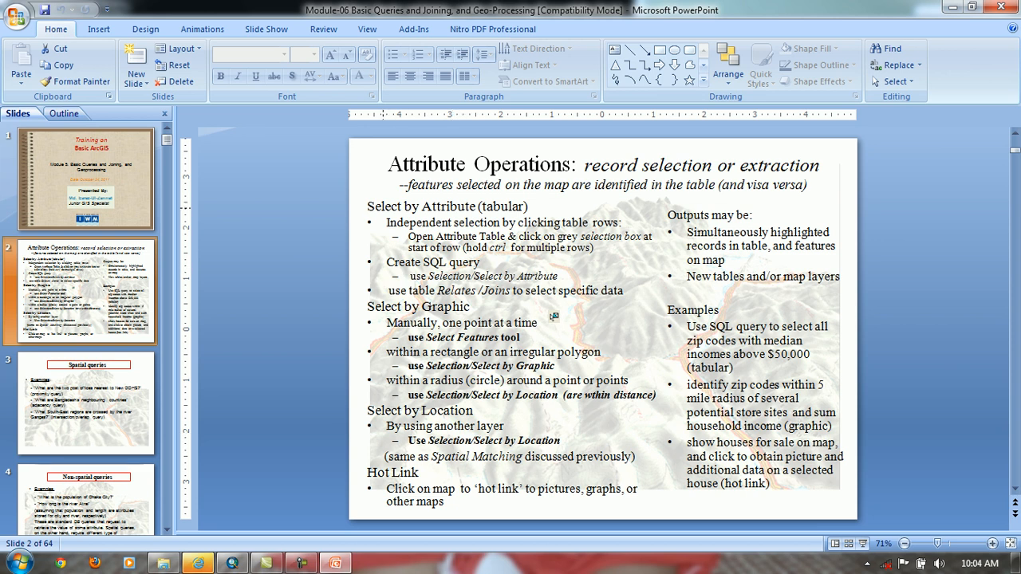
left_click(384, 207)
left_click_drag(368, 307, 474, 307)
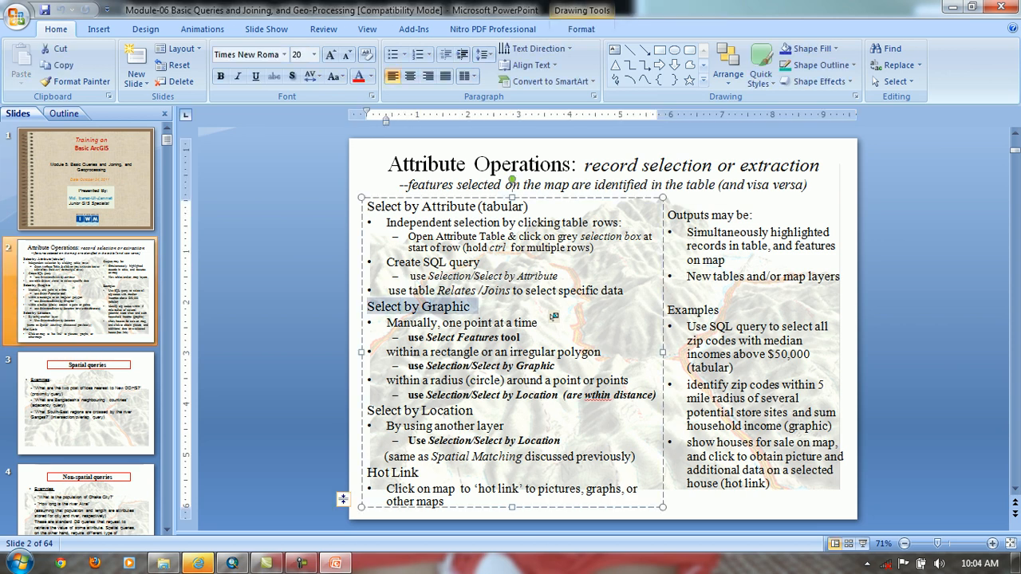
left_click_drag(368, 410, 476, 410)
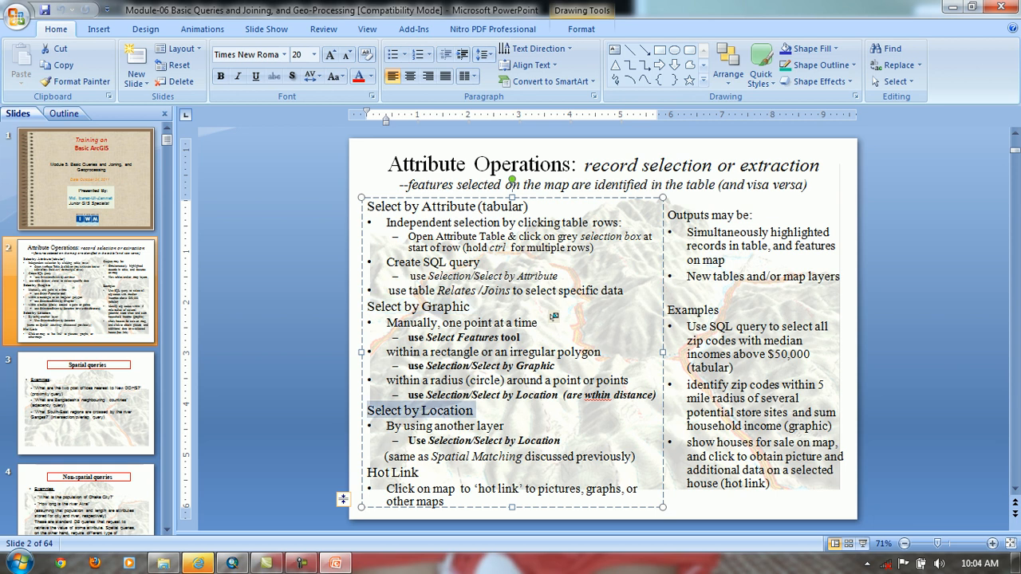
left_click(449, 207)
left_click_drag(528, 207, 367, 206)
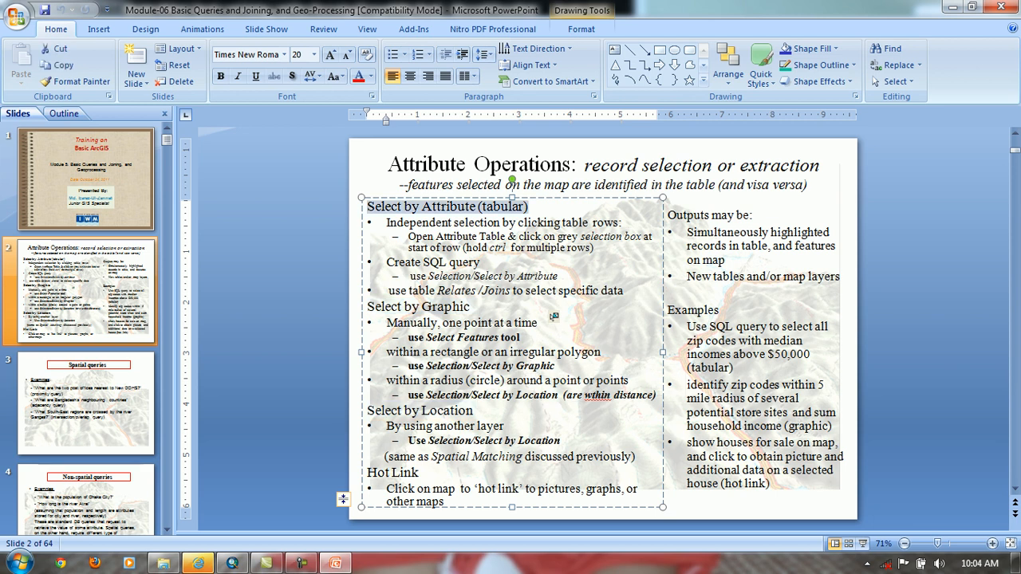
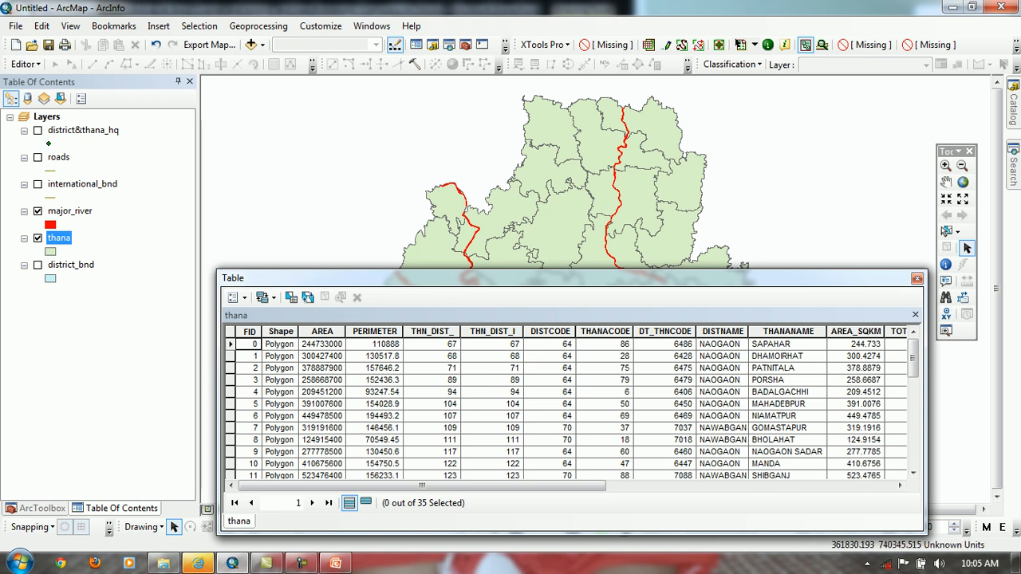
left_click_drag(556, 278, 540, 384)
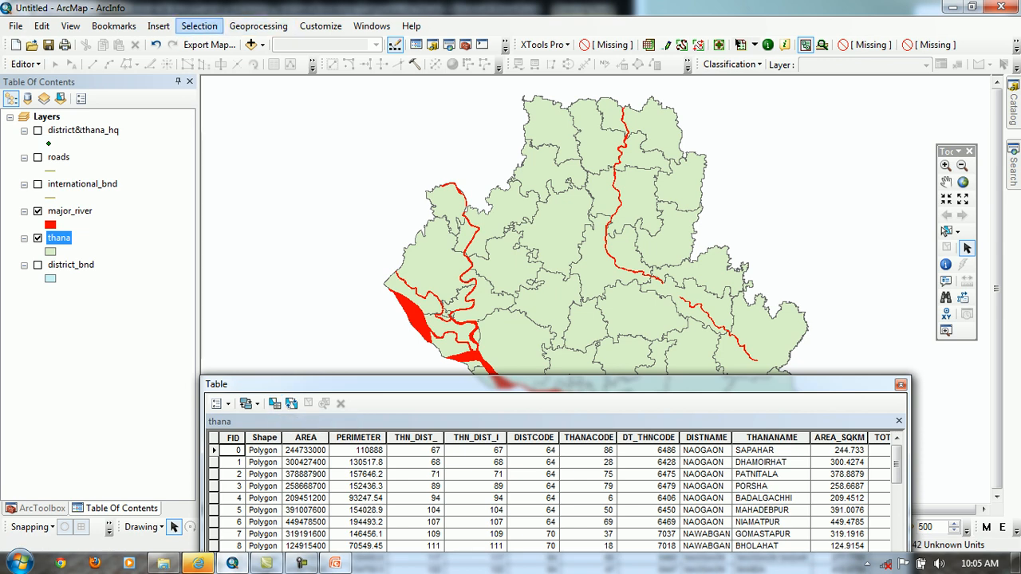
left_click(199, 26)
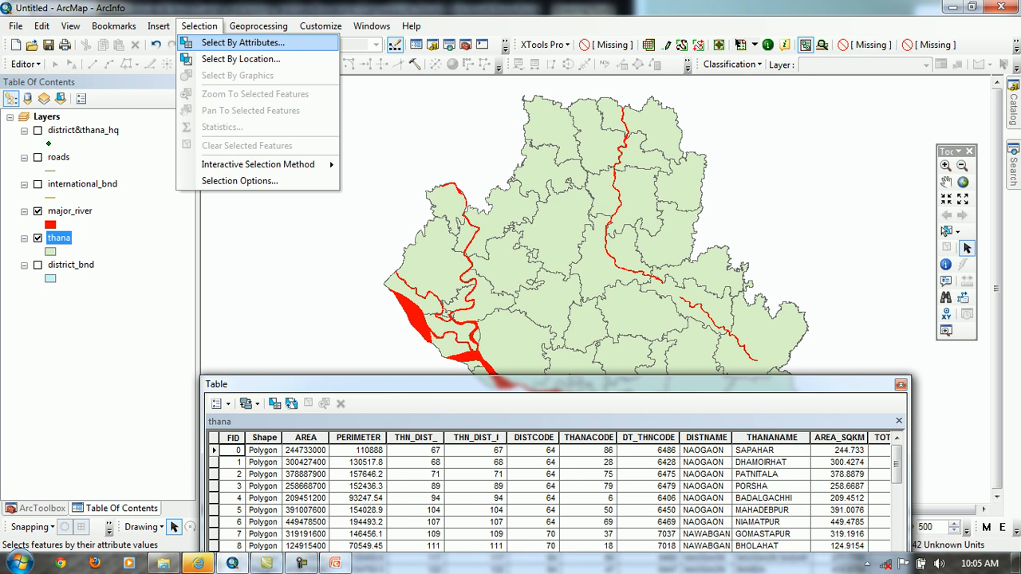
left_click(242, 43)
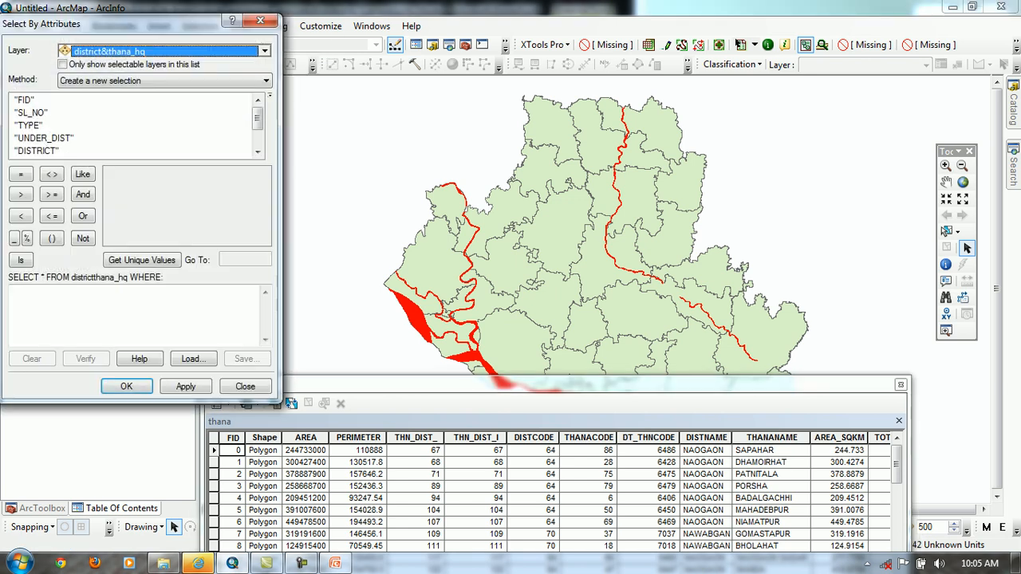
left_click_drag(151, 23, 792, 150)
left_click(905, 179)
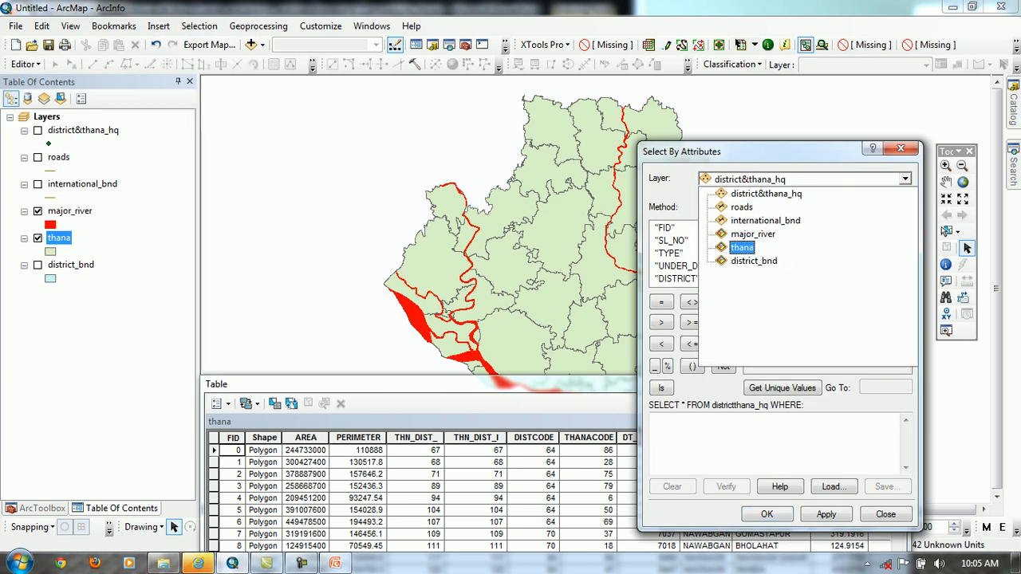
left_click(754, 261)
left_click(885, 515)
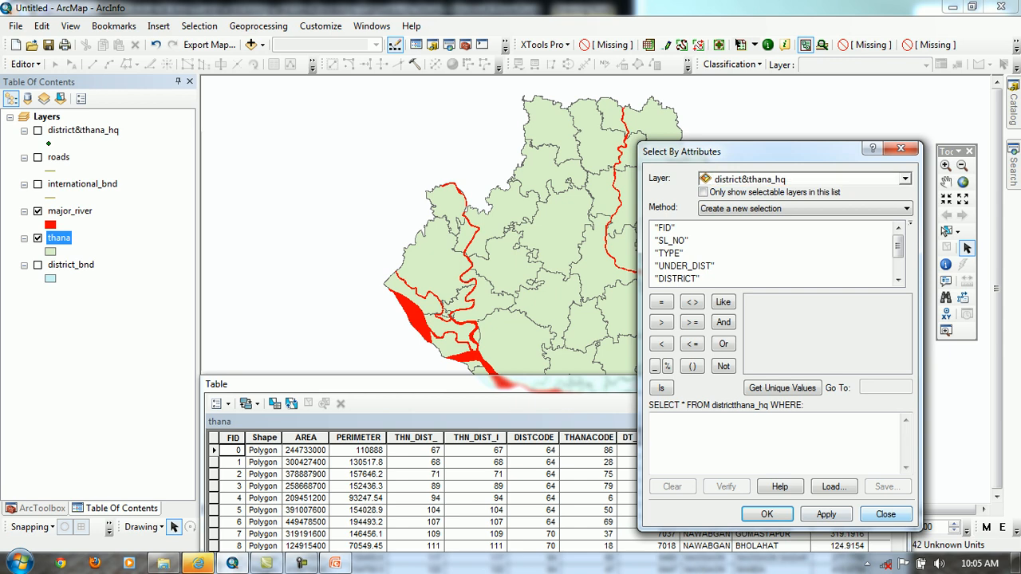
Raise the thana table over the map's middle and open its own Select by Attributes dialog, positioned fully on screen
left_click_drag(590, 385, 633, 252)
left_click_drag(602, 318, 636, 243)
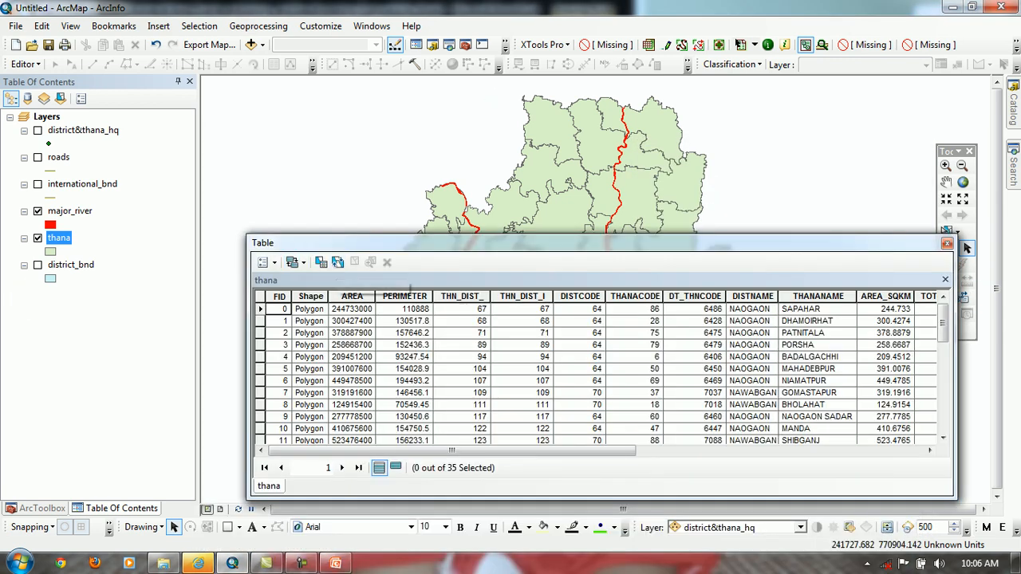
left_click(320, 262)
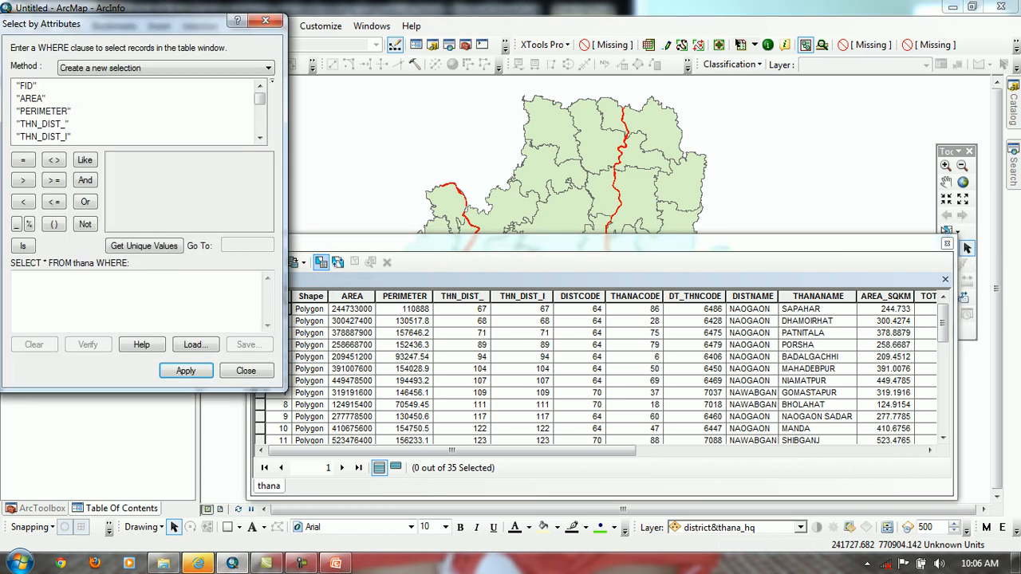
left_click_drag(96, 23, 507, 218)
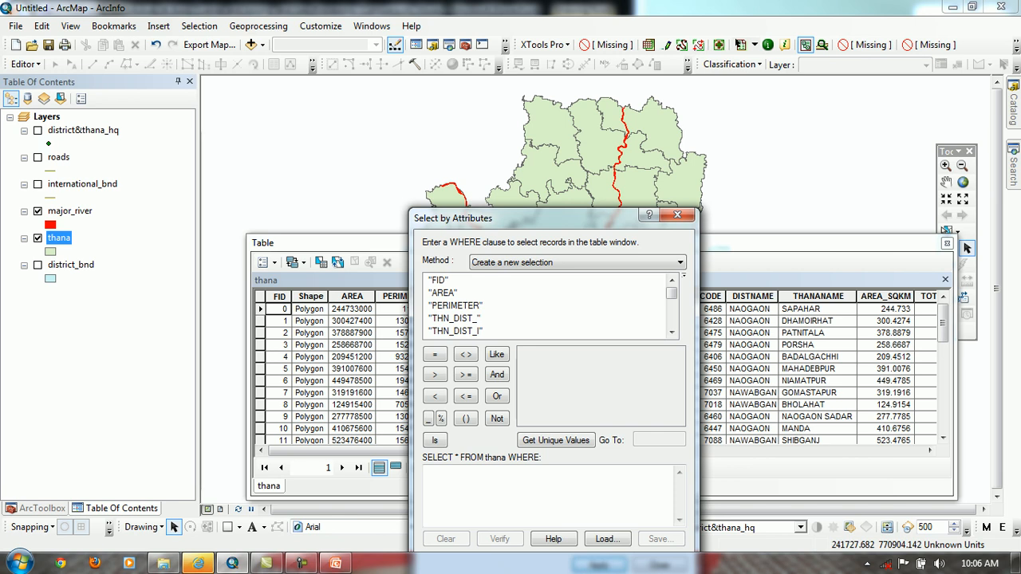
left_click_drag(550, 217, 550, 176)
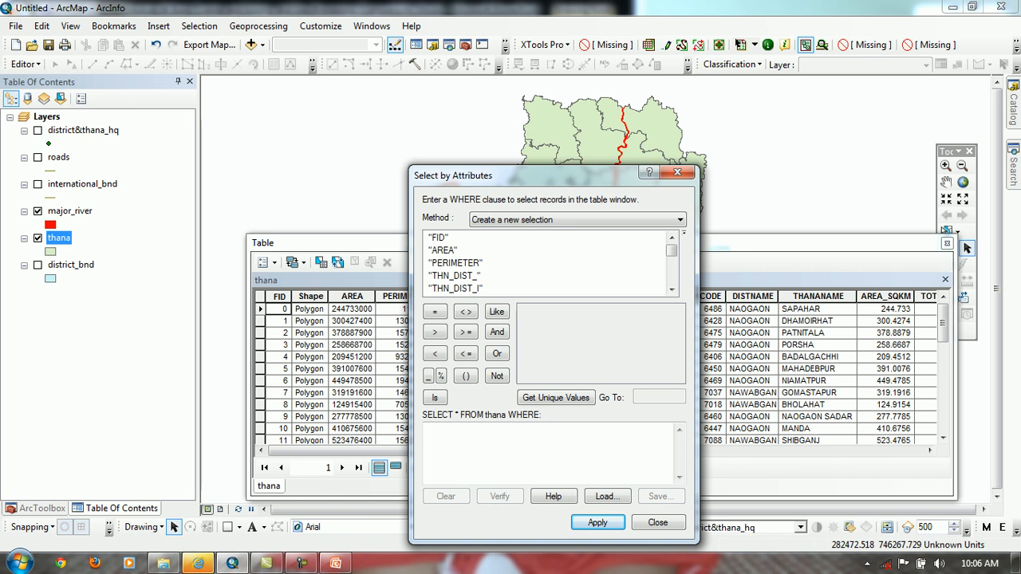
Look through the thana fields in the query dialog and highlight the AREA_SQKM field
left_click(456, 264)
scroll(457, 263, "down", 2)
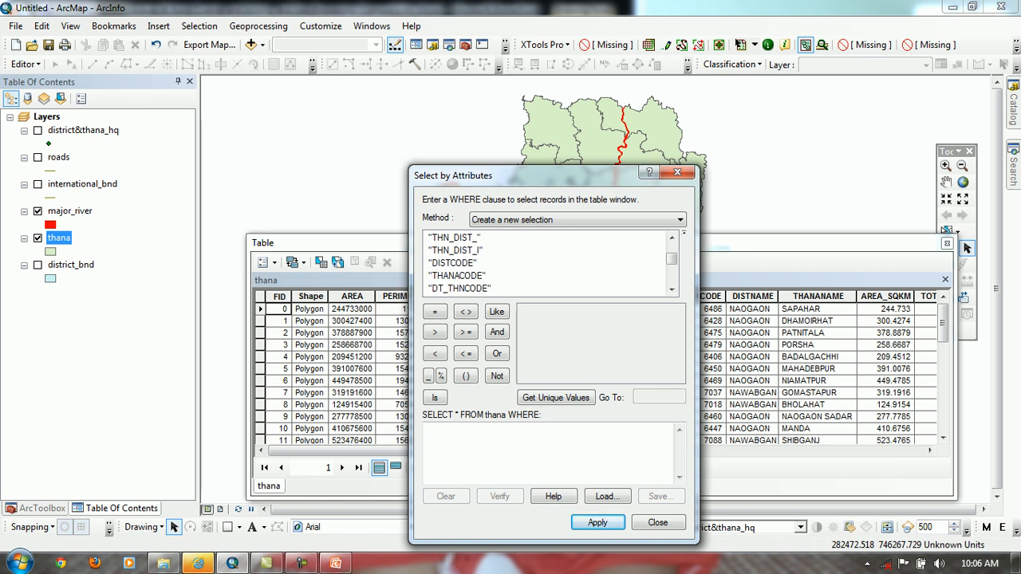
scroll(456, 263, "up", 2)
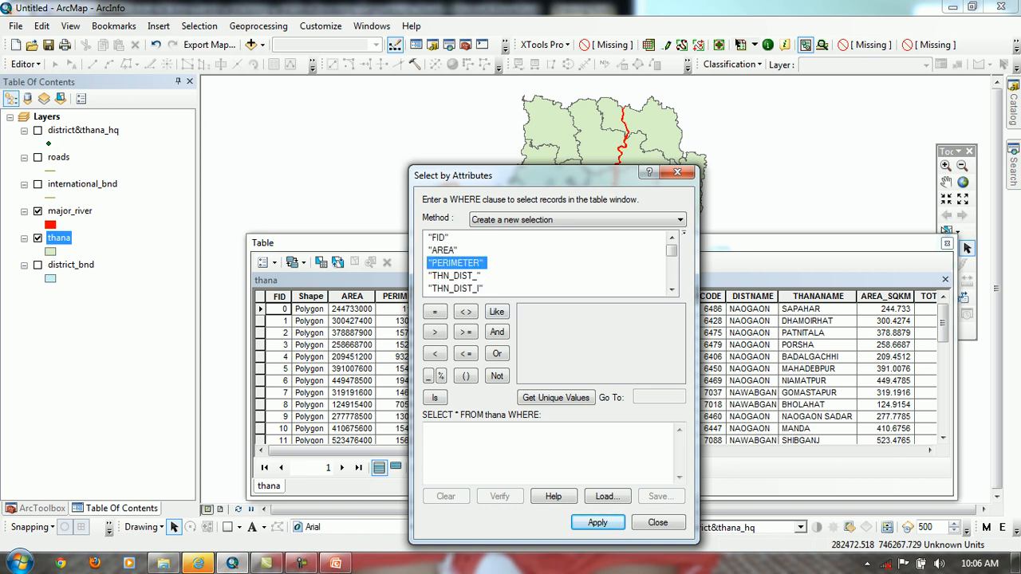
scroll(547, 263, "down", 1)
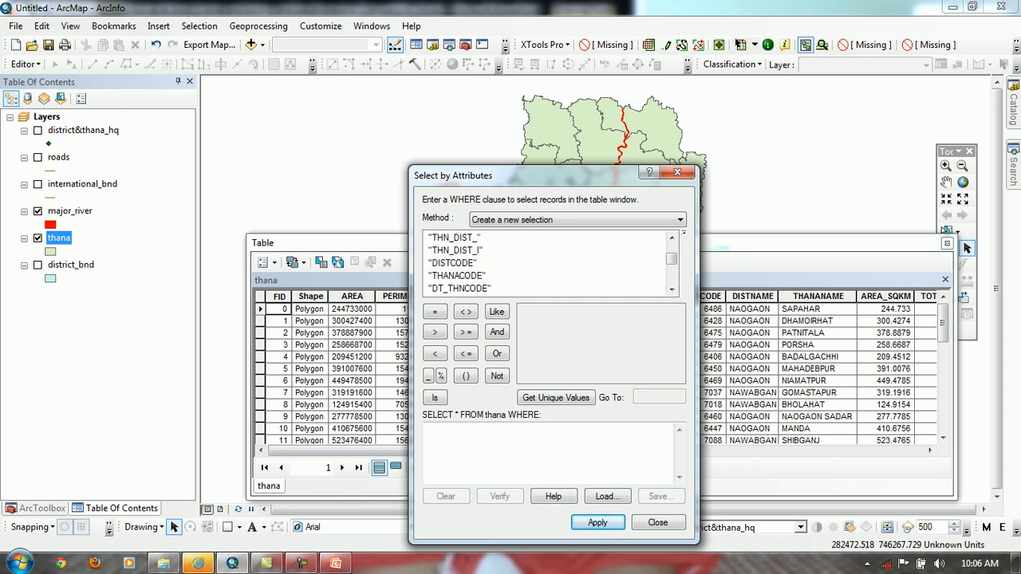
scroll(548, 263, "down", 3)
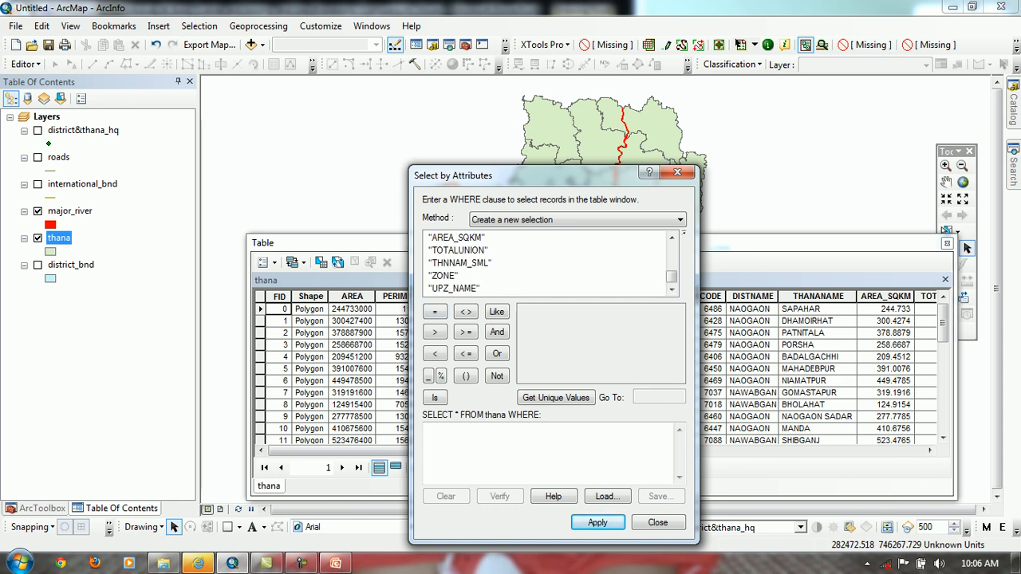
left_click(457, 237)
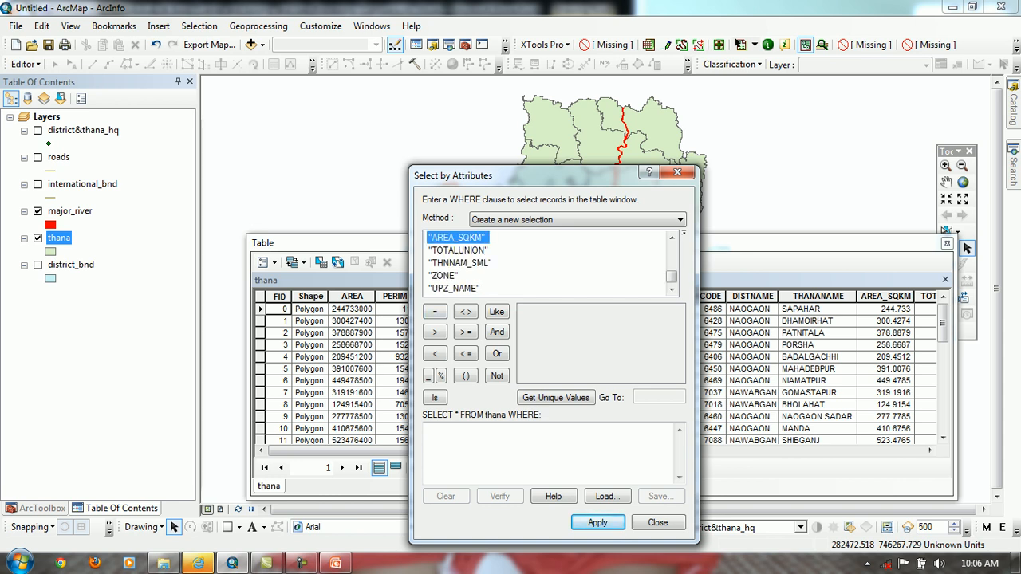
Move the query dialog clear of the table's area column and list the unique values of TOTALUNION, then of AREA_SQKM
left_click_drag(585, 174, 528, 101)
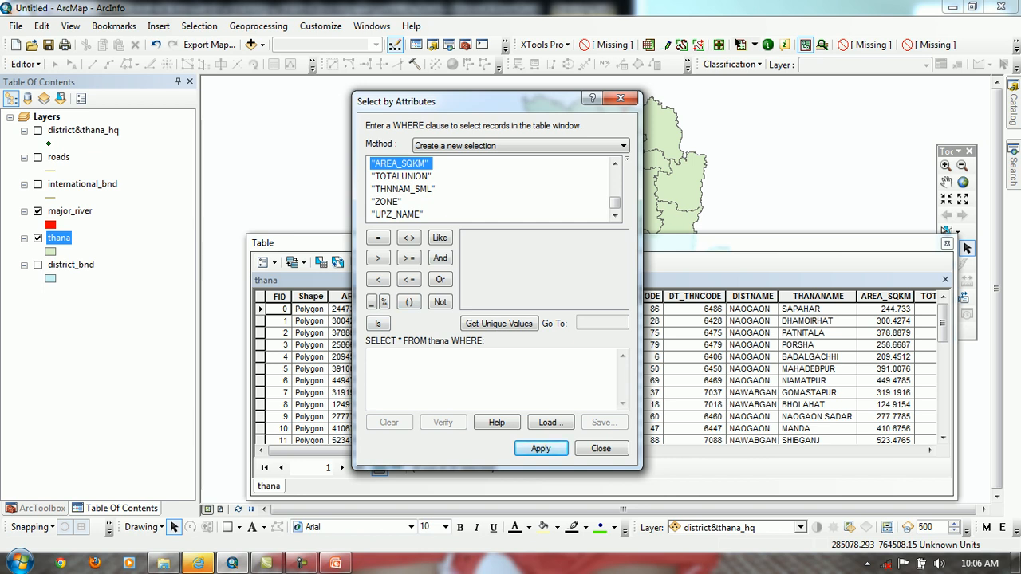
left_click(402, 176)
left_click(498, 323)
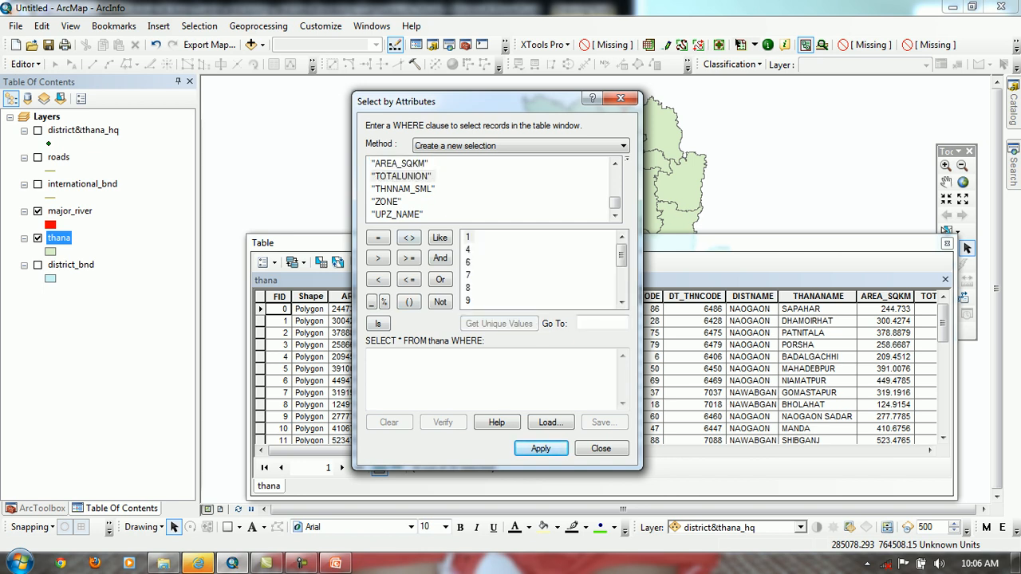
left_click(399, 163)
left_click(498, 323)
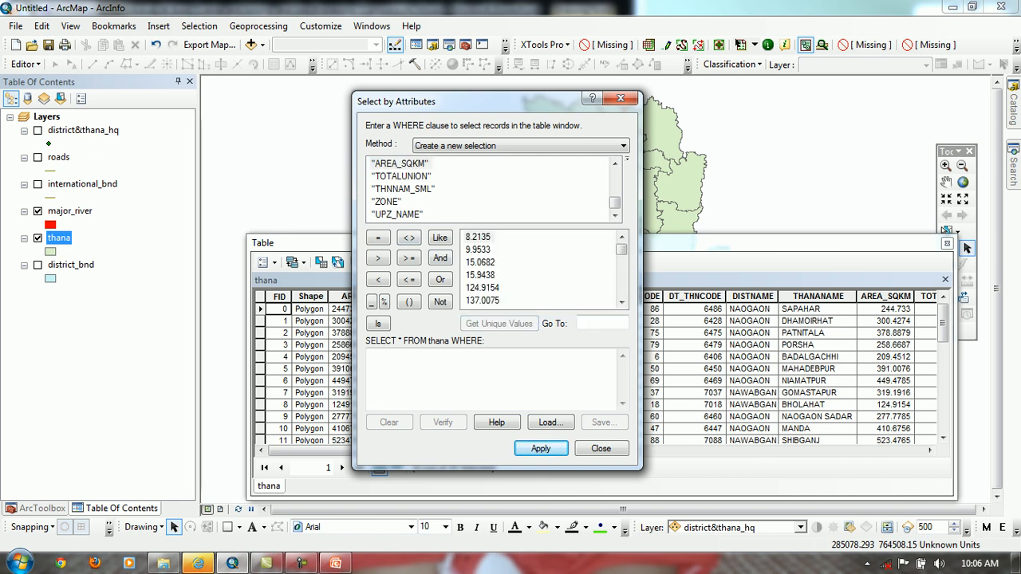
Review the selection methods, keep Create a new selection, and build the WHERE clause "AREA_SQKM" <=300
left_click(478, 374)
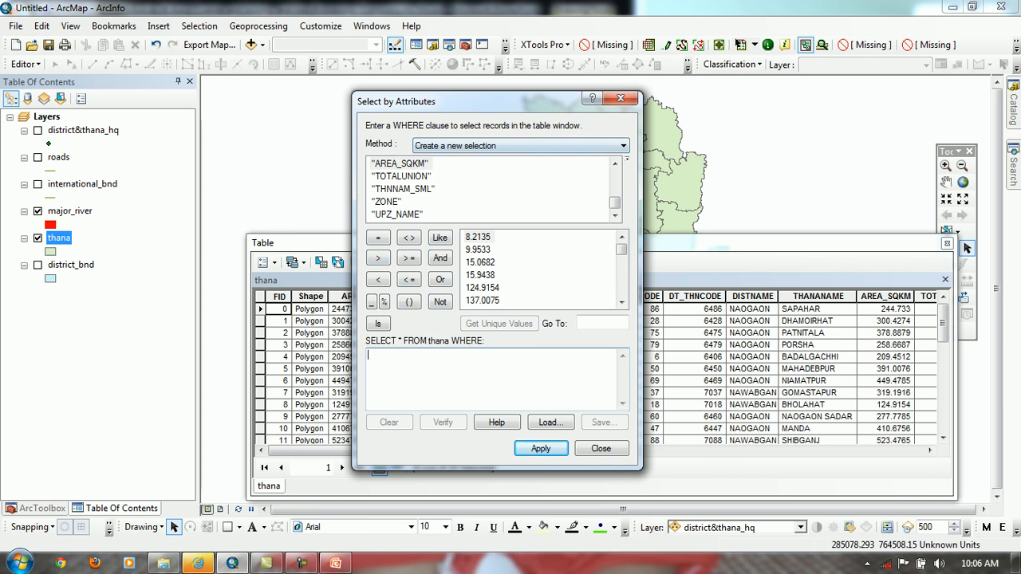
left_click(623, 146)
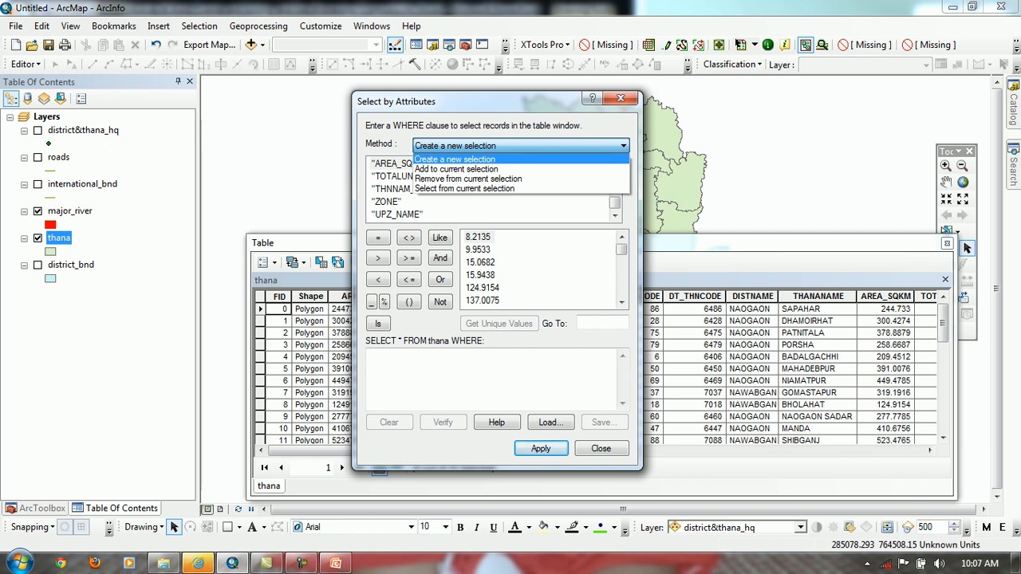
key("Escape")
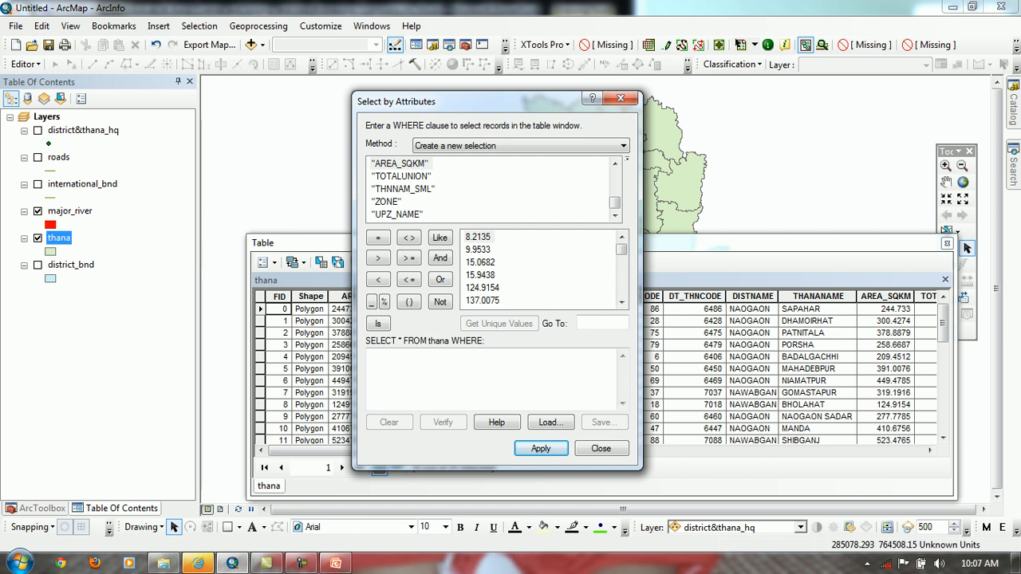
double_click(400, 163)
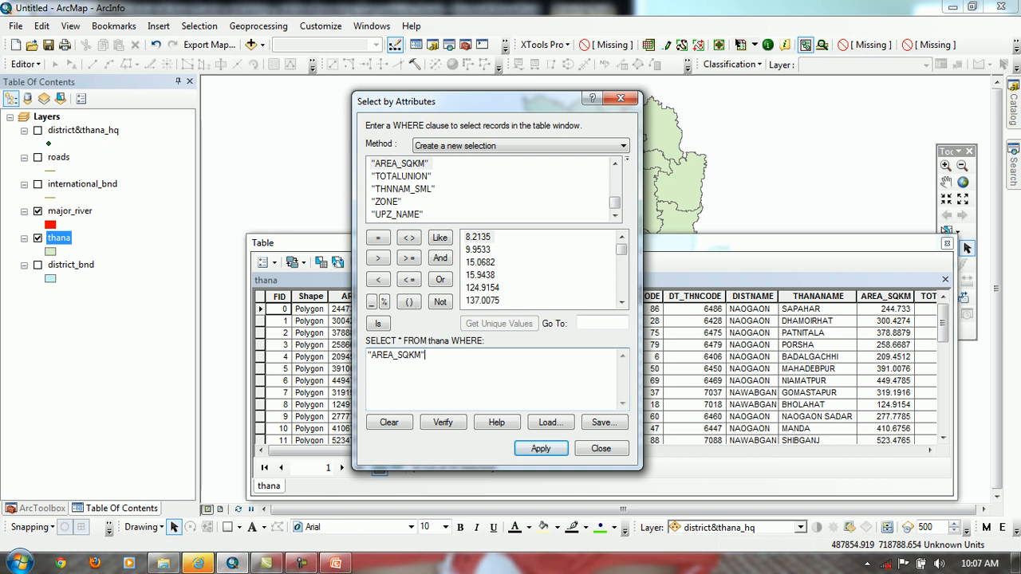
left_click(408, 279)
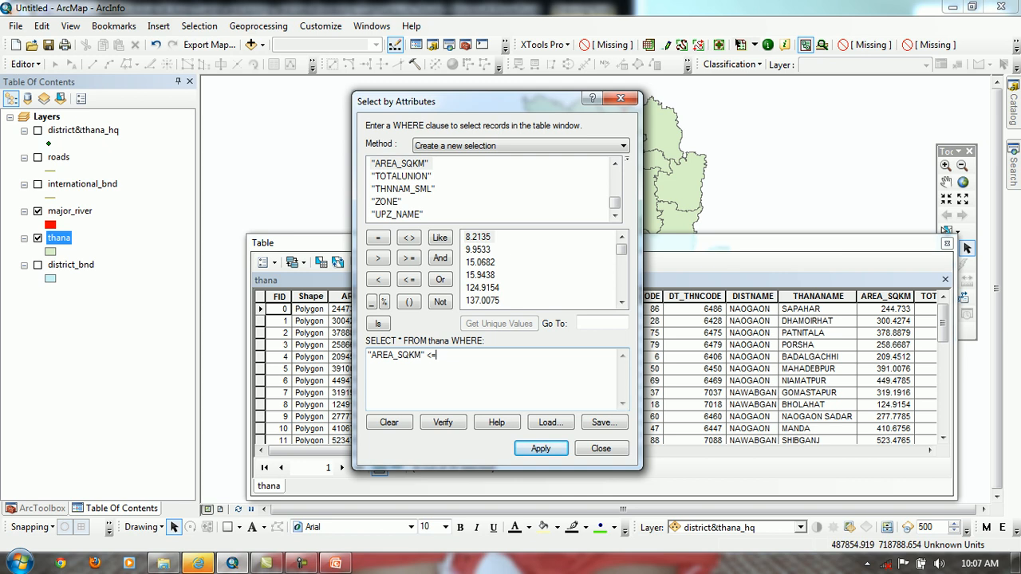
type("300")
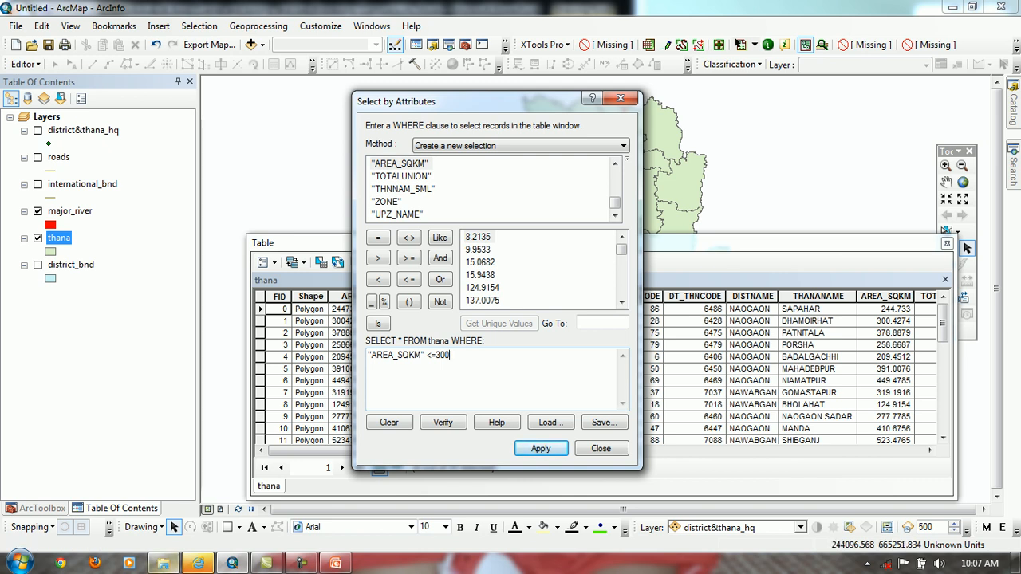
Review the parts of the "AREA_SQKM" <=300 expression, verify its syntax, and dismiss the verification message
key("ctrl+a")
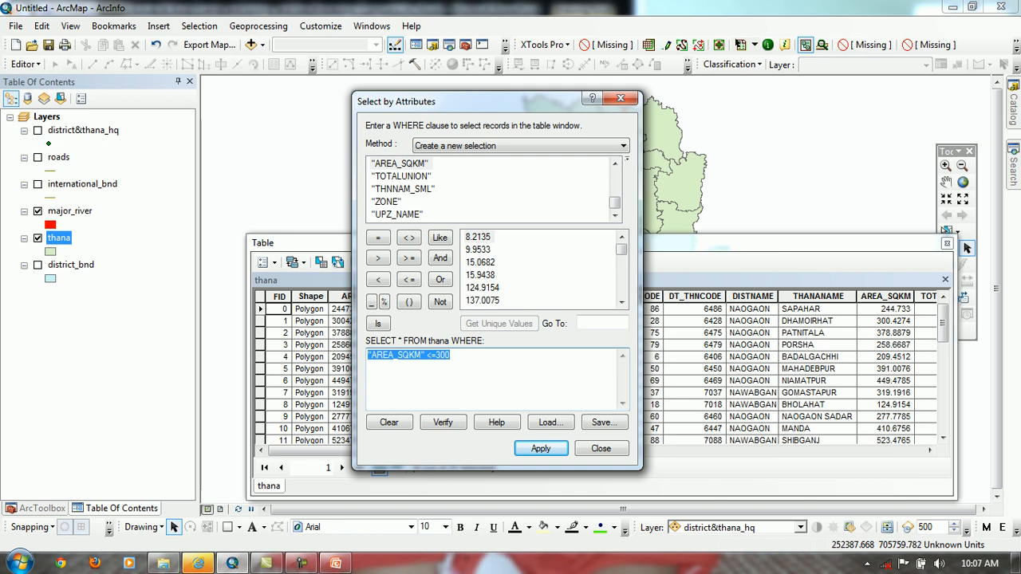
left_click(425, 355)
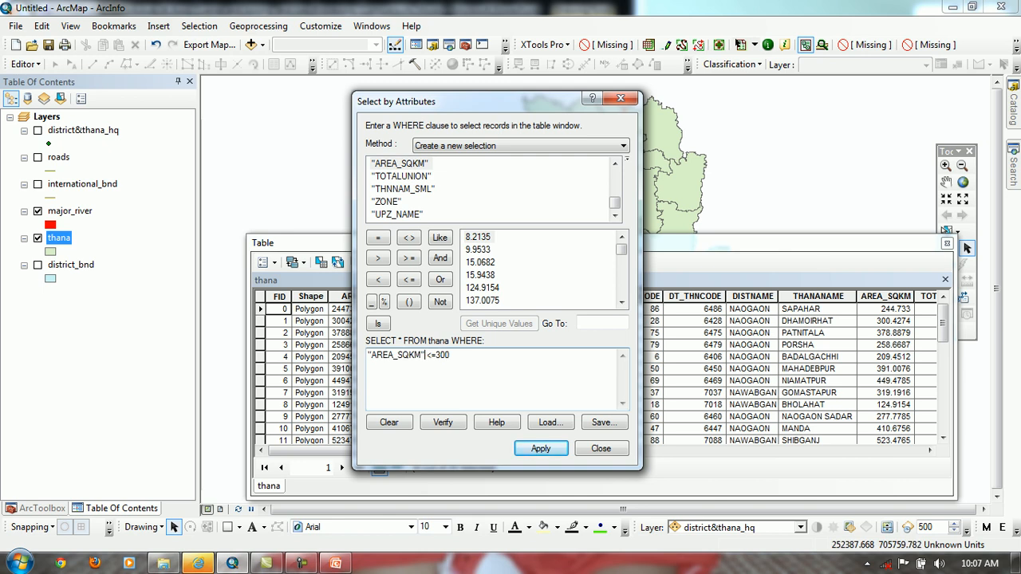
key("shift+Right")
key("shift+Right")
left_click(451, 356)
left_click(443, 423)
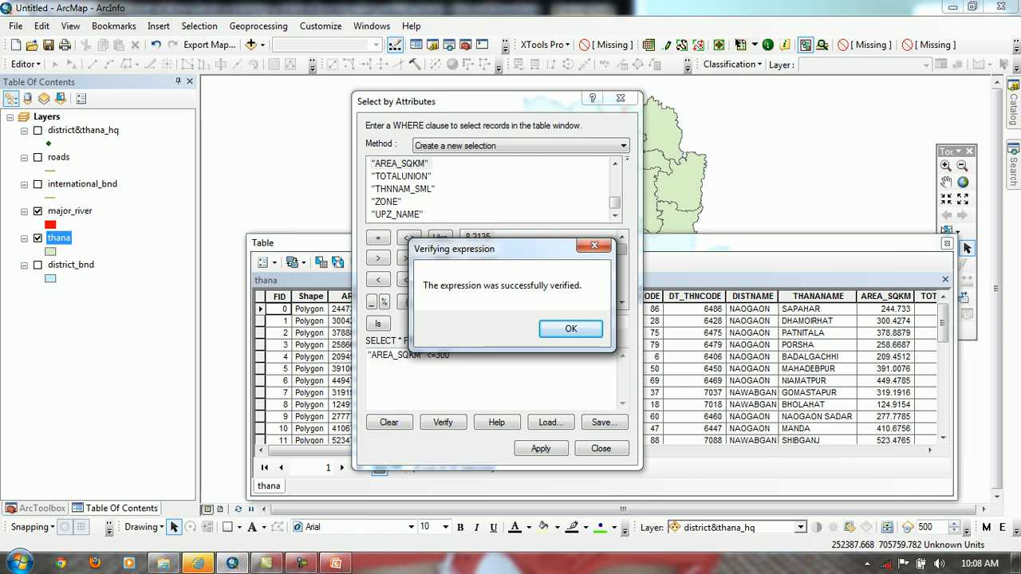
key("Return")
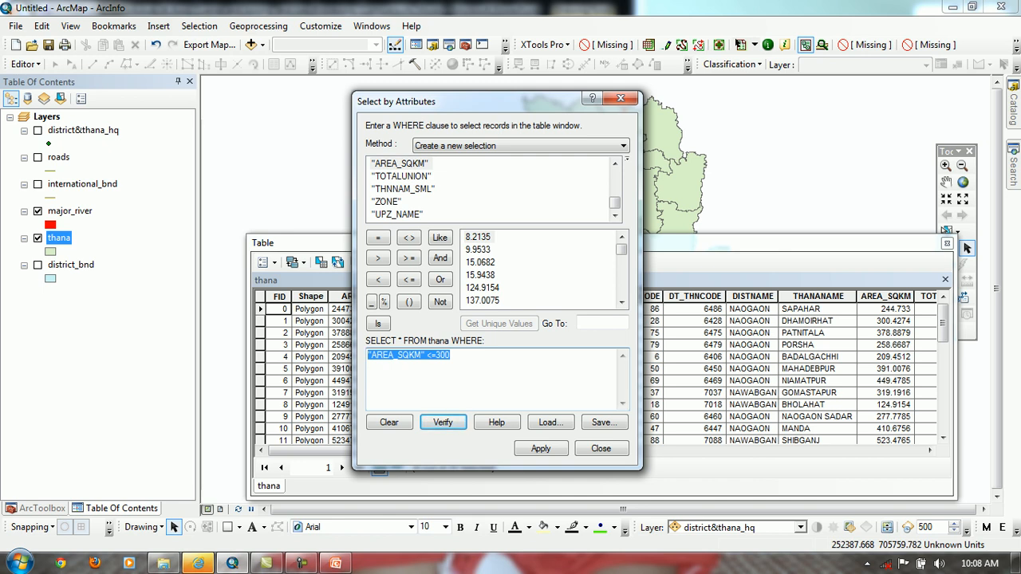
Apply the "AREA_SQKM" <=300 expression to select the matching thanas and close the query dialog
left_click(452, 355)
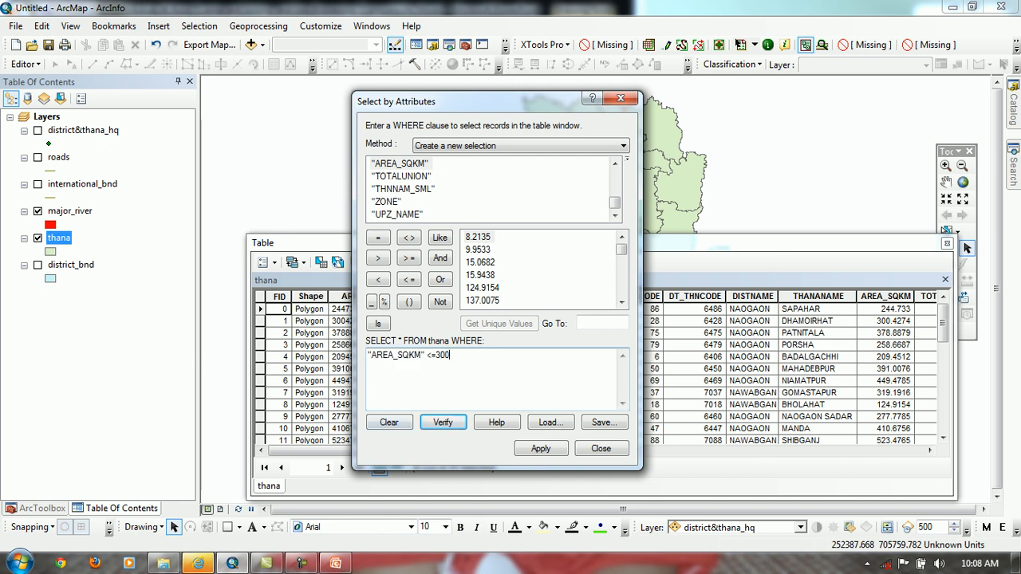
left_click_drag(451, 355, 368, 355)
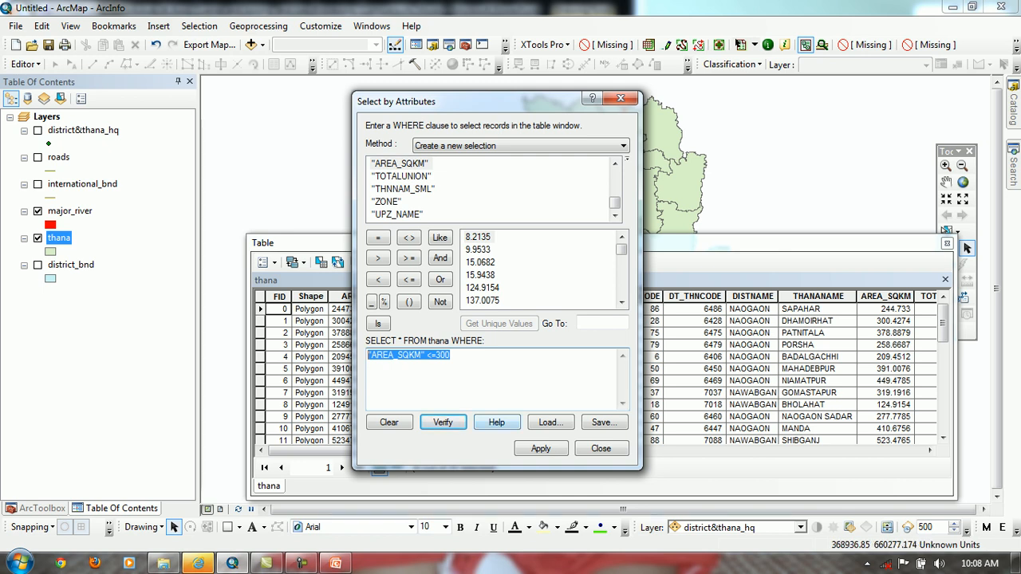
left_click(541, 449)
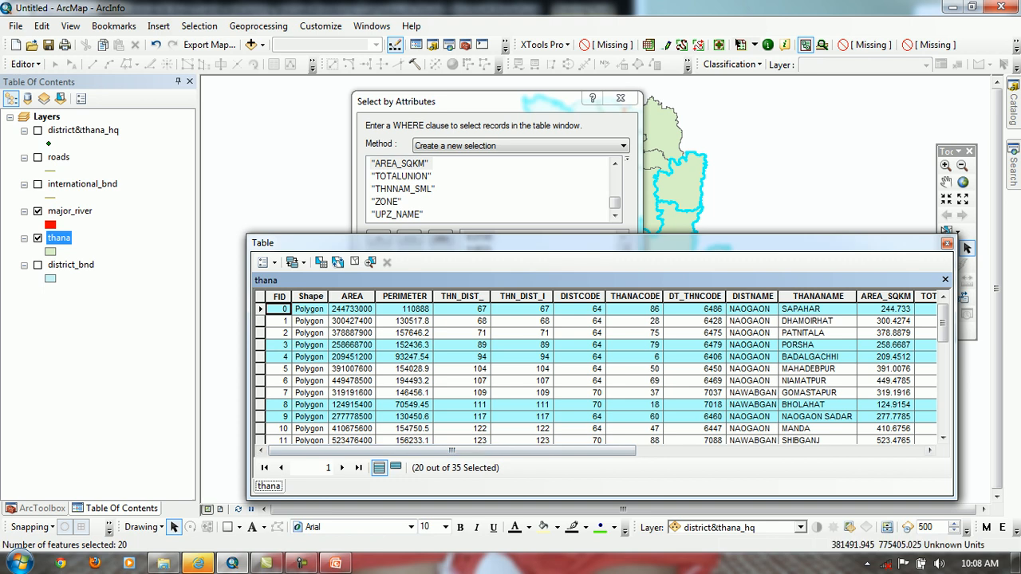
left_click(621, 98)
Show only the selected thana records in an enlarged table, compare them with the map, and close the table
left_click_drag(627, 243, 593, 114)
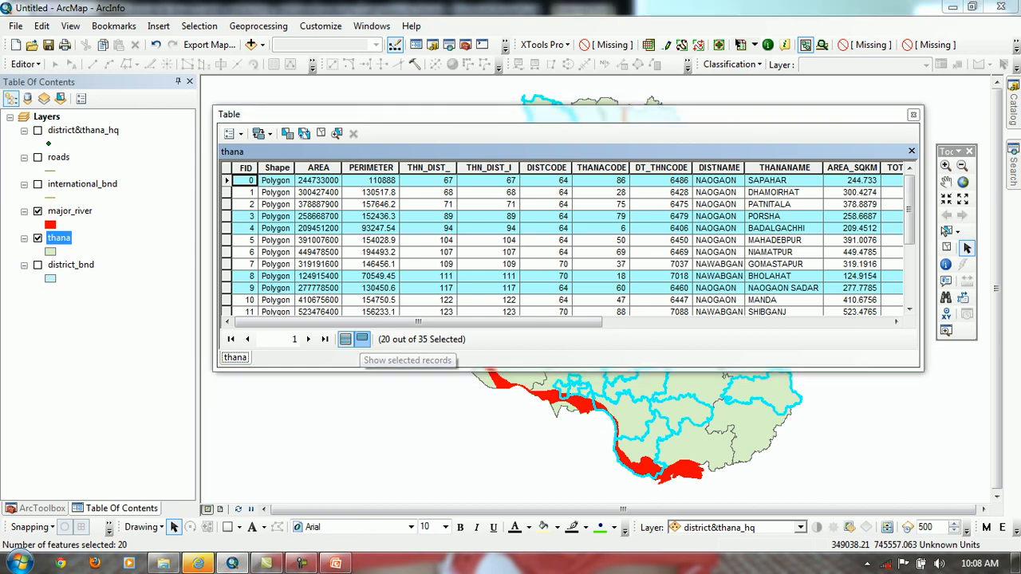
left_click(362, 339)
left_click_drag(410, 371, 410, 497)
mouse_move(420, 446)
left_mouse_down()
mouse_move(717, 446)
mouse_move(421, 446)
left_mouse_up()
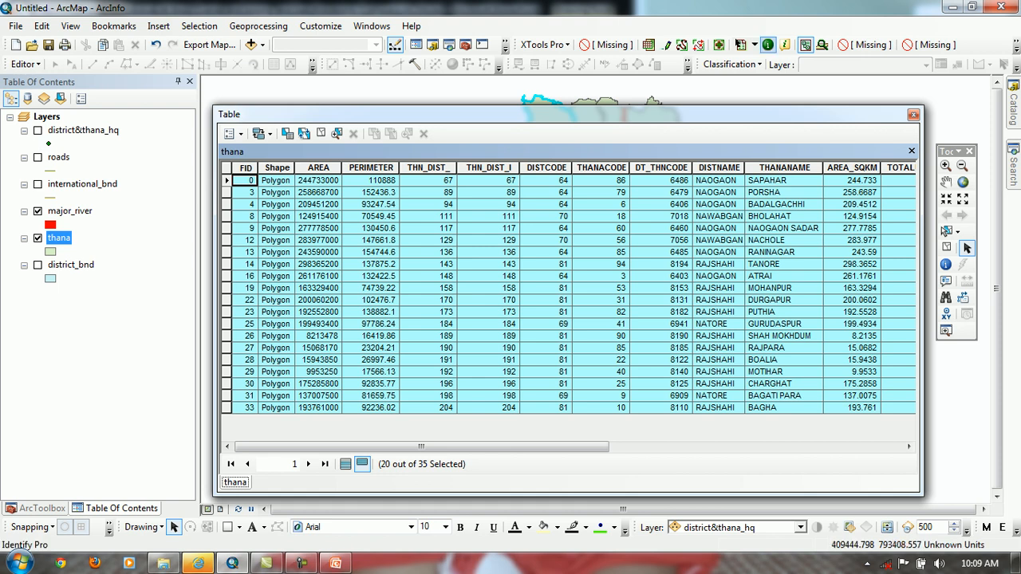
left_click_drag(494, 114, 372, 409)
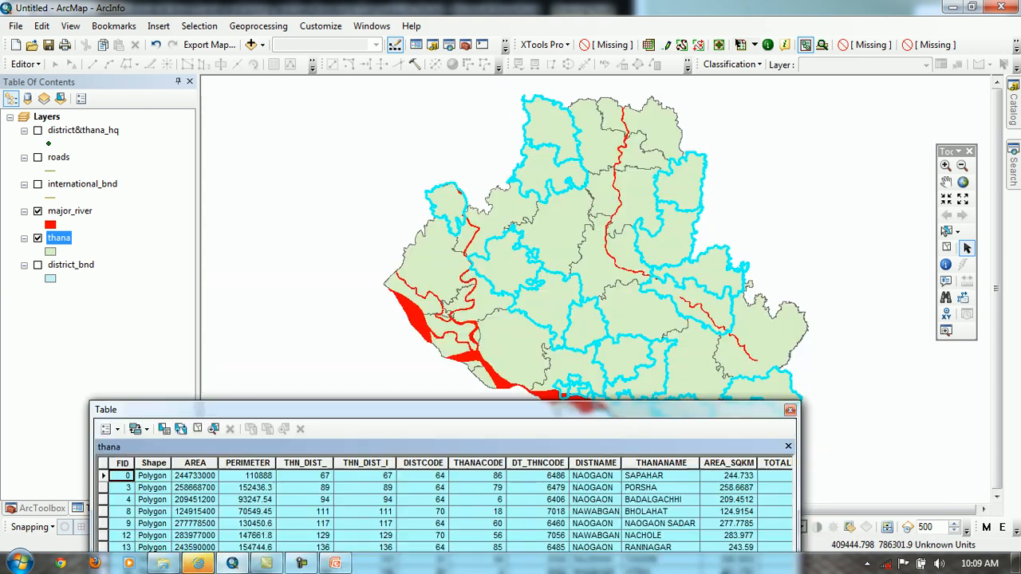
left_click(790, 410)
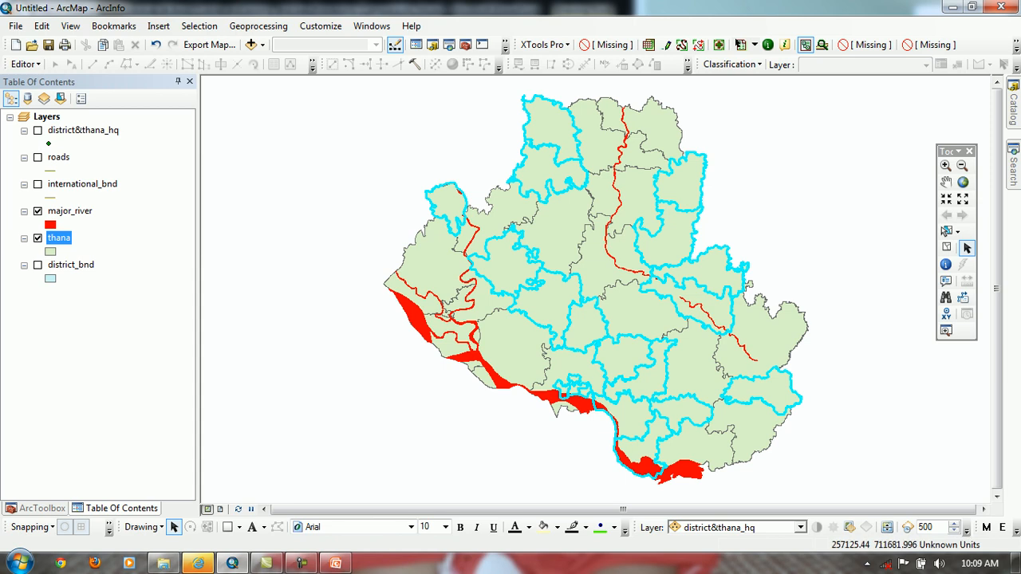
Reopen the thana attribute table and highlight its last column, UPZ_NAME
right_click(56, 237)
left_click(95, 270)
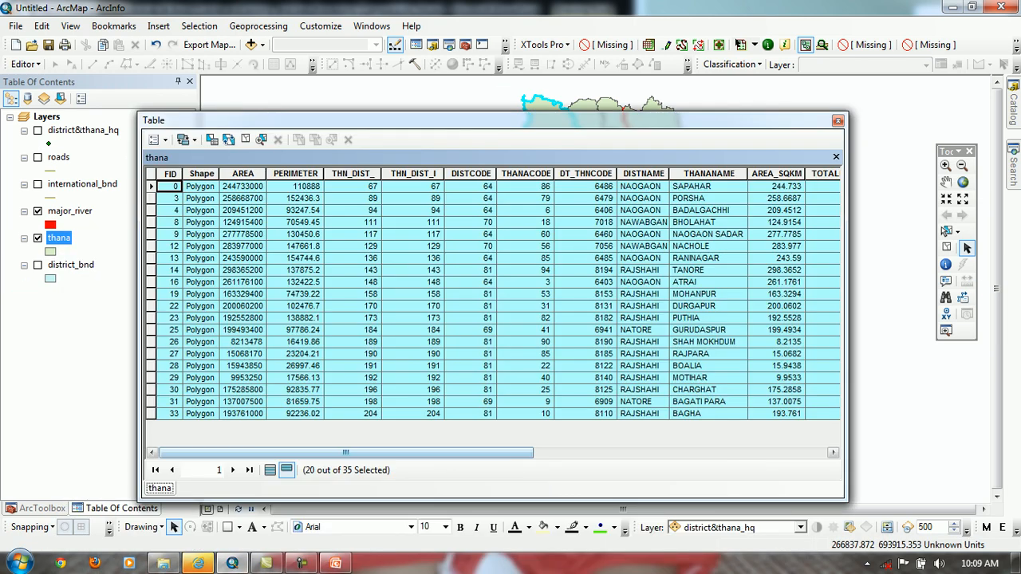
left_click_drag(340, 452, 638, 452)
left_click(725, 174)
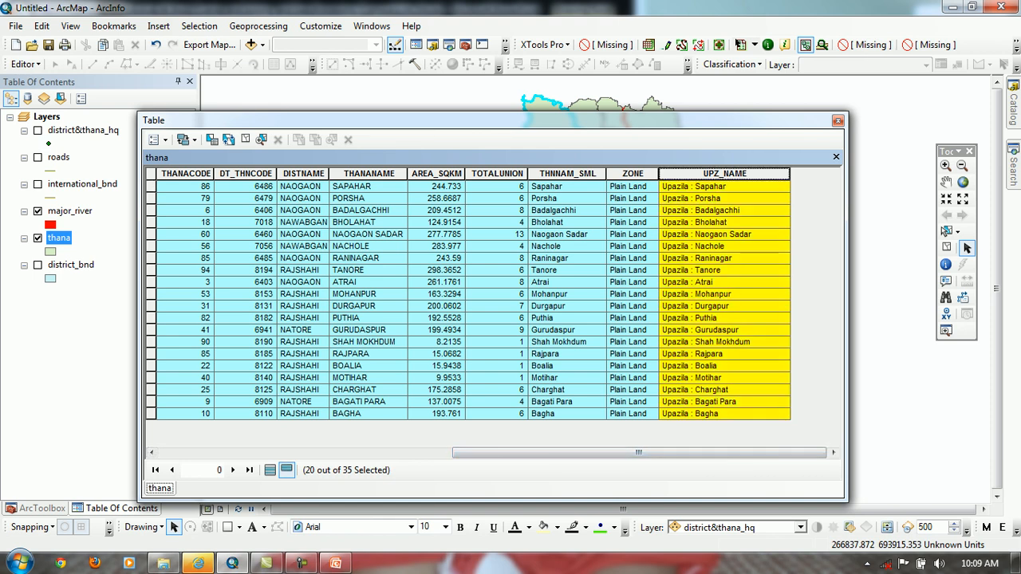
Add a Text field named Type with a length of 50 to the thana table
left_click(154, 139)
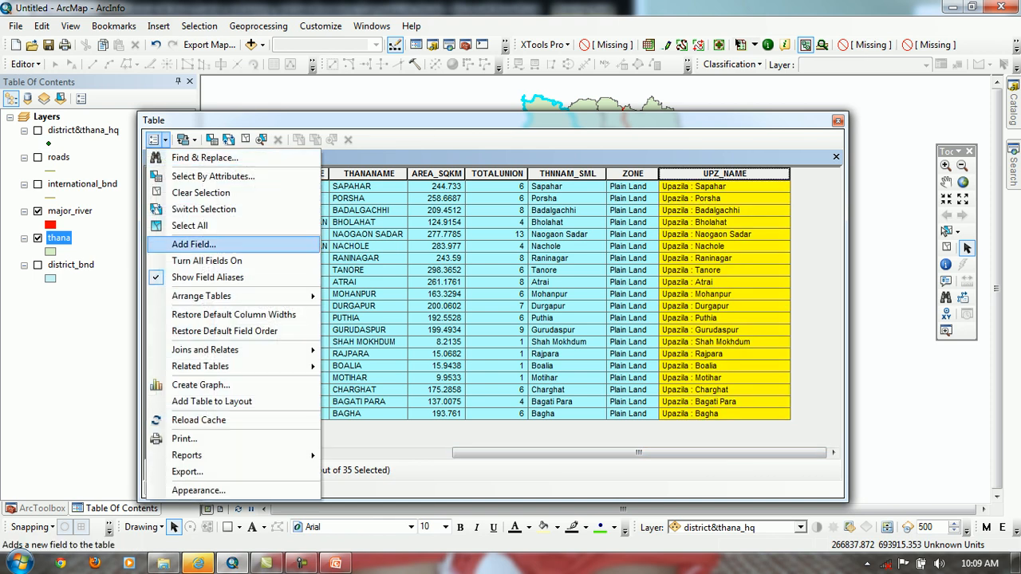
left_click(184, 244)
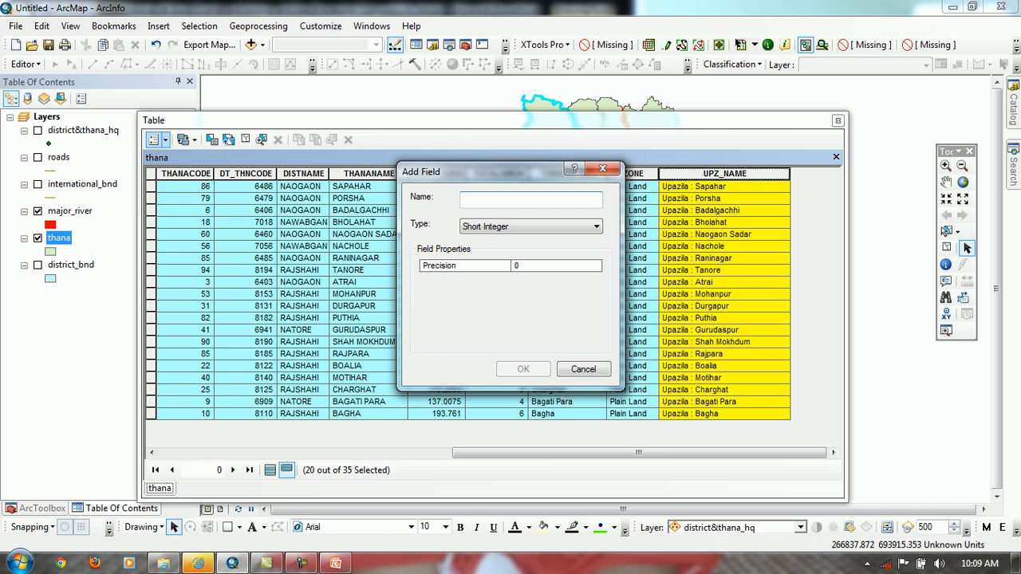
type("Ty")
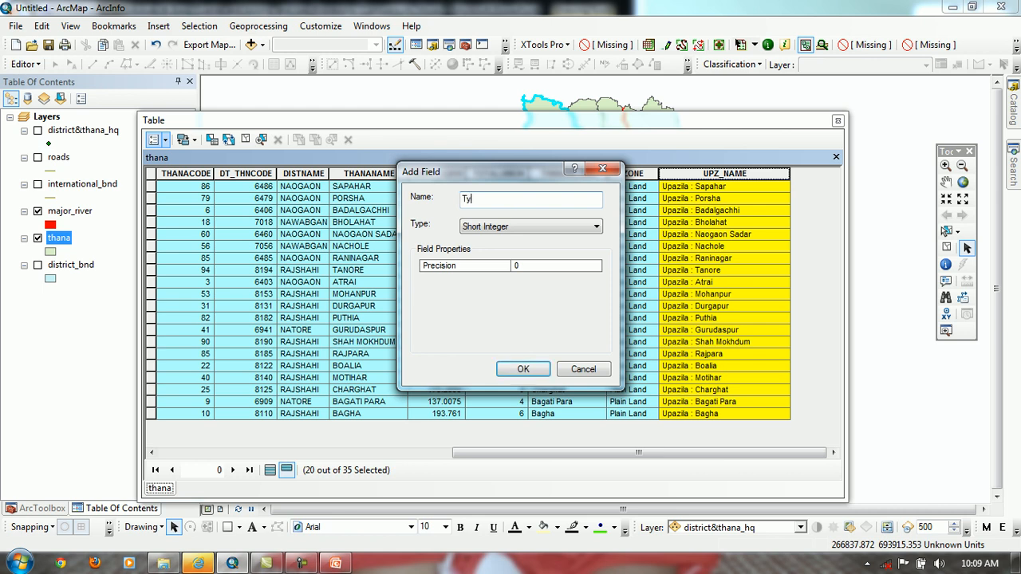
type("pe")
left_click(556, 267)
left_click(596, 227)
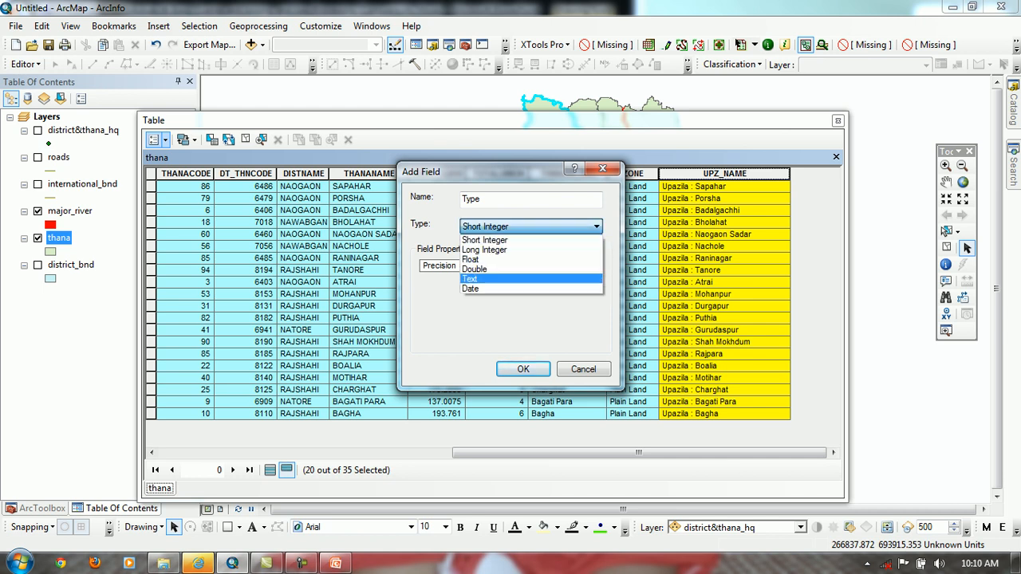
left_click(471, 279)
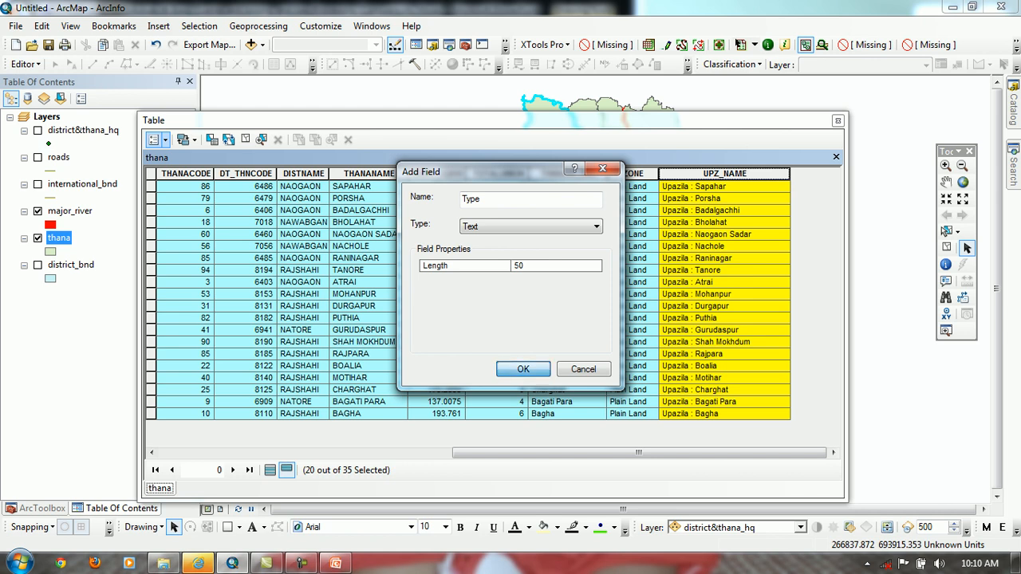
left_click(523, 368)
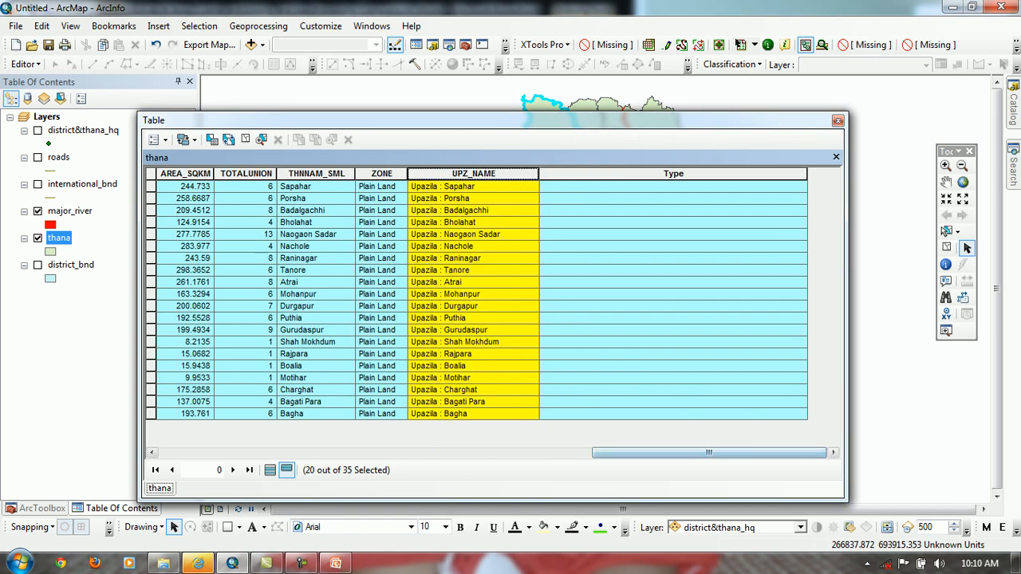
Fill the Type field of the selected thanas with "Small" using the Field Calculator, clearing the trial text dhgsdhg first
right_click(676, 174)
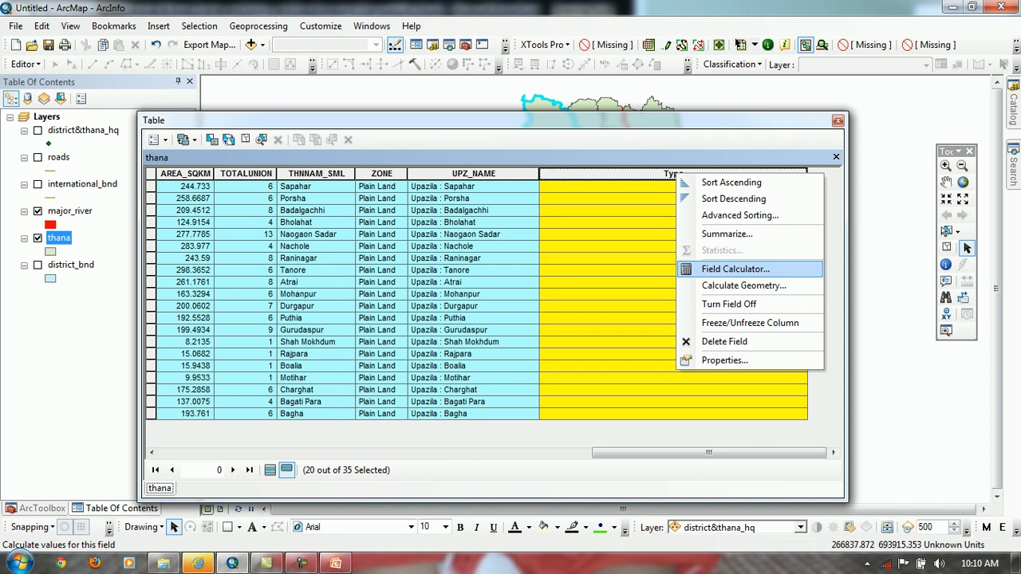
left_click(734, 269)
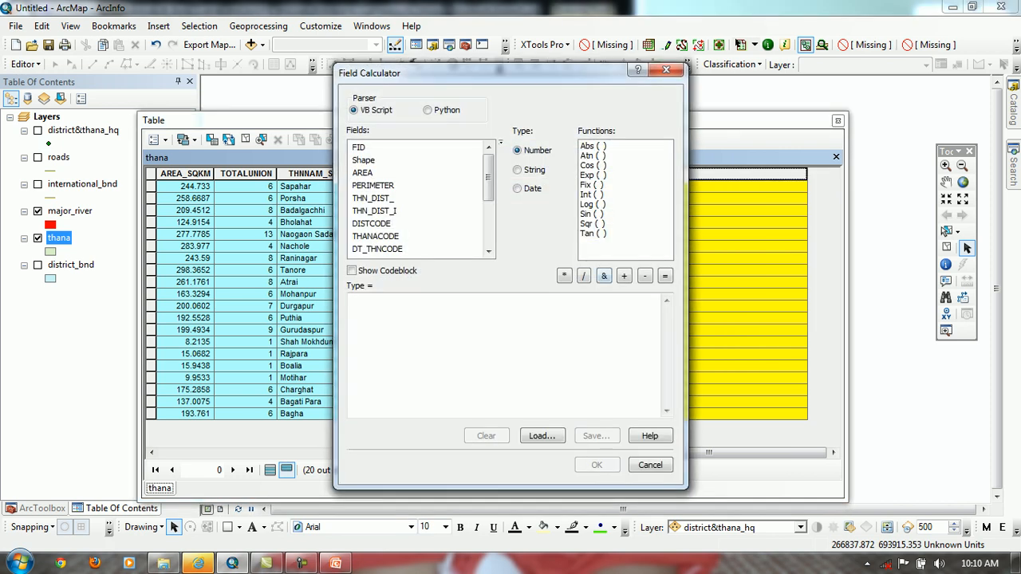
mouse_move(489, 180)
left_mouse_down()
mouse_move(488, 224)
mouse_move(488, 179)
left_mouse_up()
left_click(437, 323)
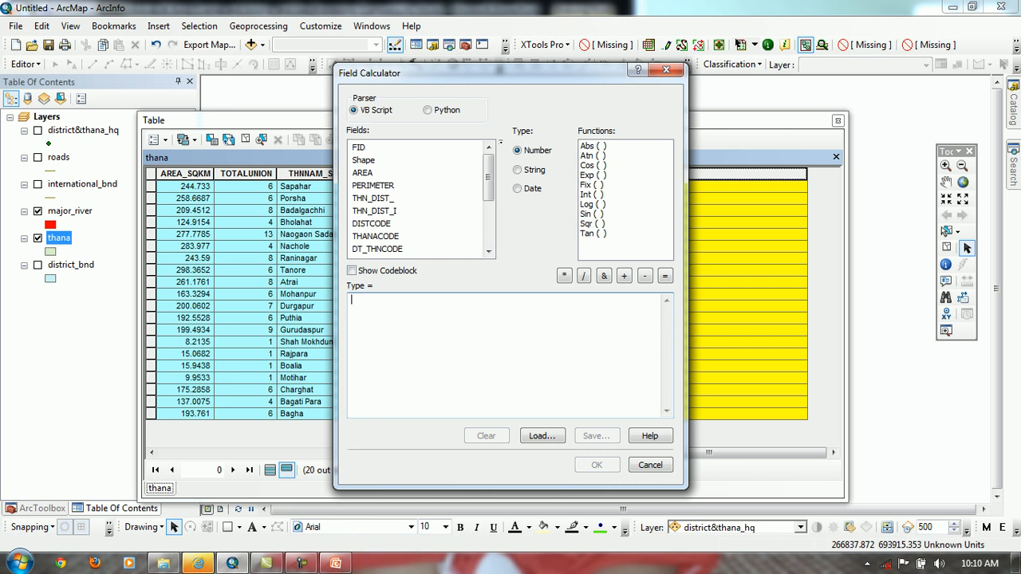
type("dhgsdhg")
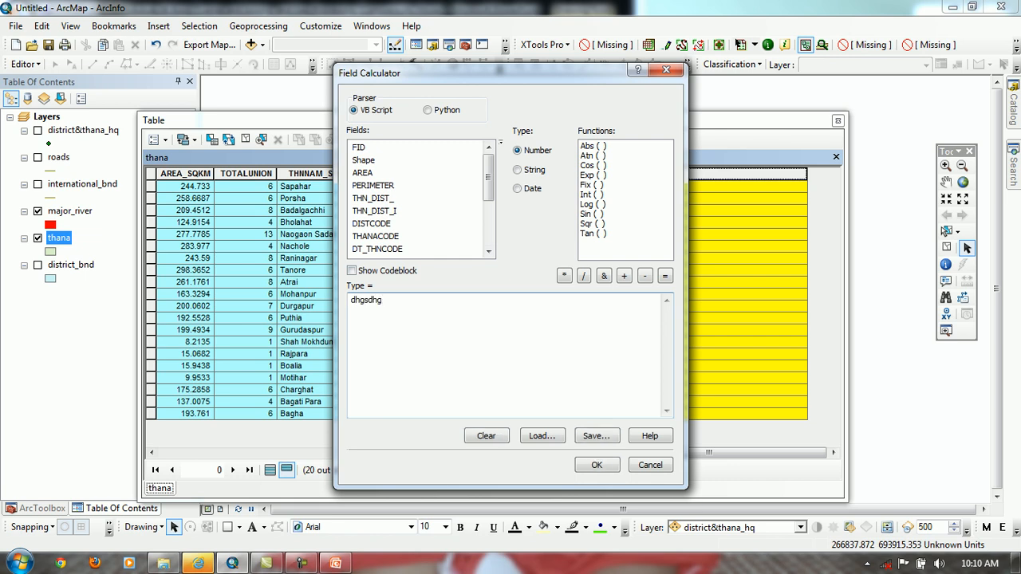
left_click(487, 437)
left_click(352, 300)
type("\"\"")
type("Sma")
type("ll")
left_click(596, 465)
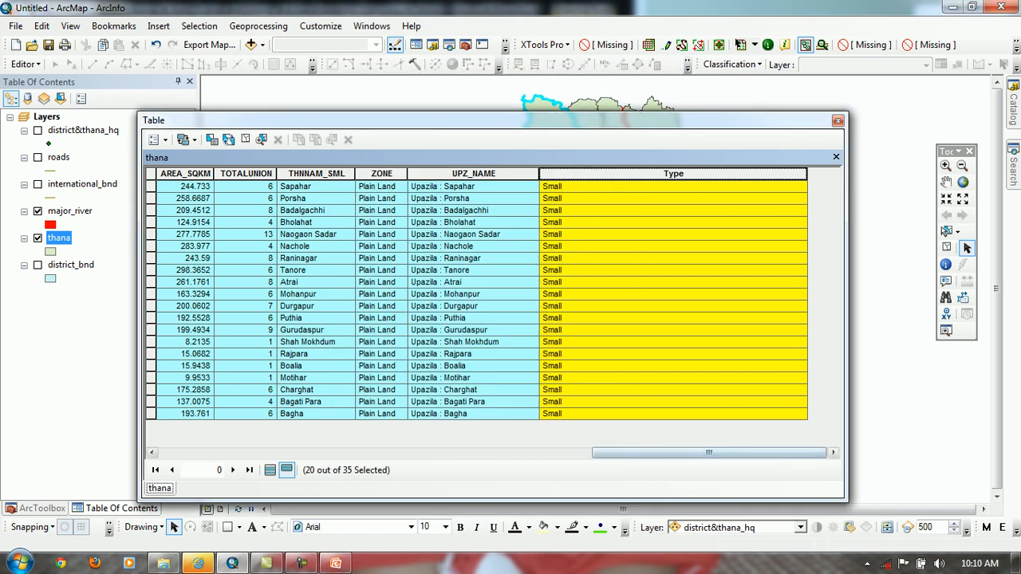
Examine the Type column with all thana records shown, look at its Field Calculator without calculating, and close the table
left_click(269, 470)
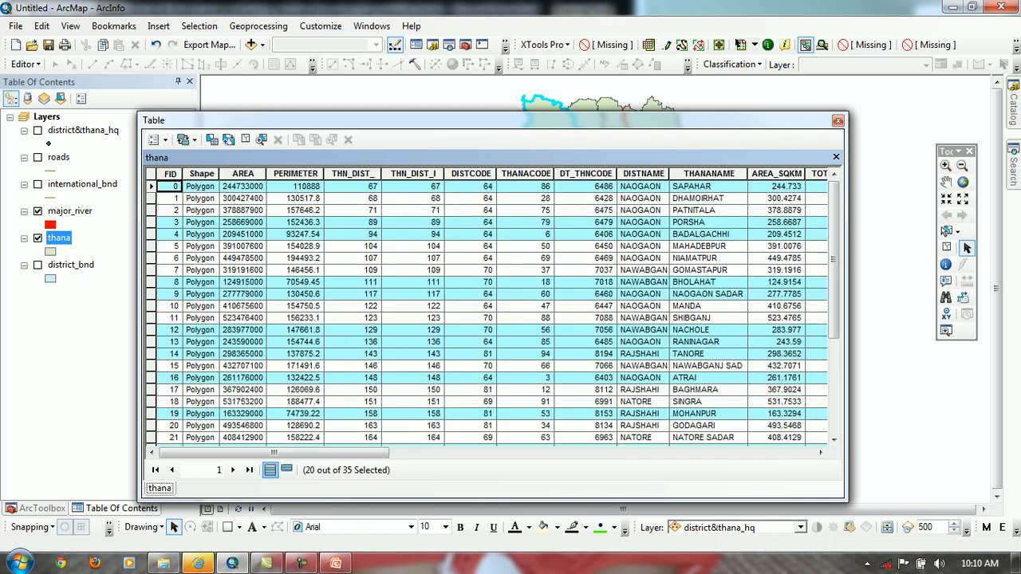
left_click_drag(273, 453, 583, 453)
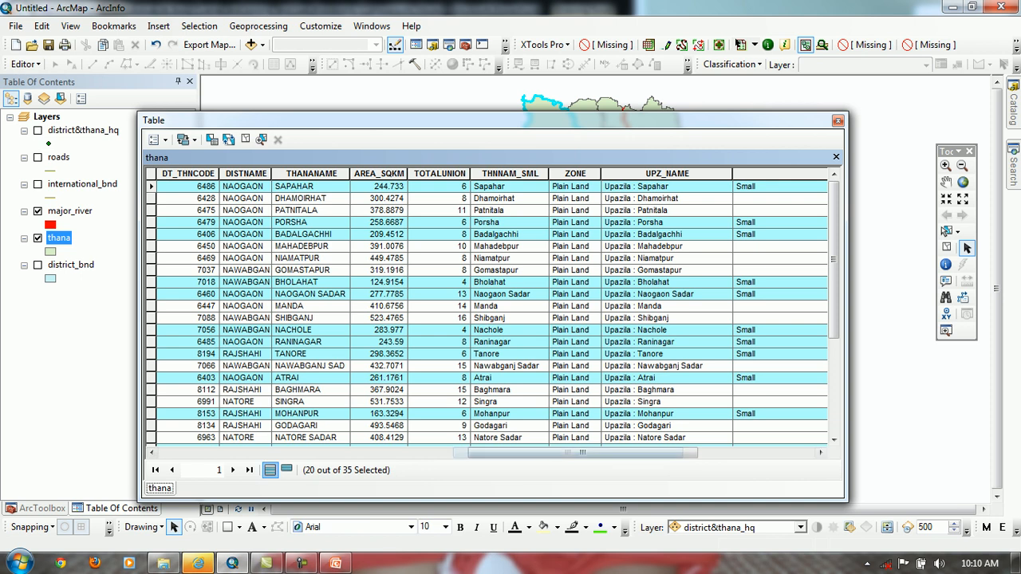
right_click(780, 173)
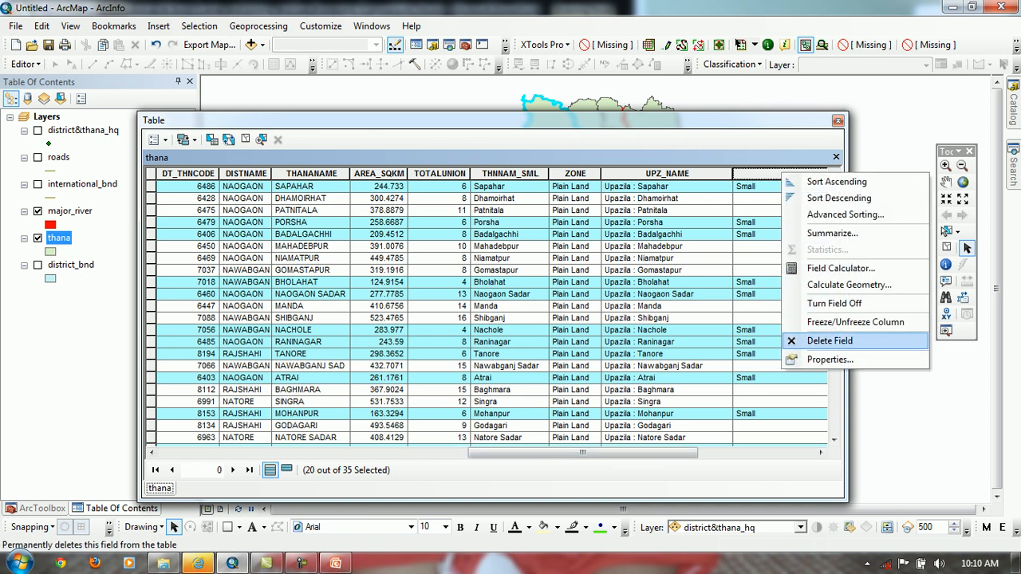
left_click(837, 268)
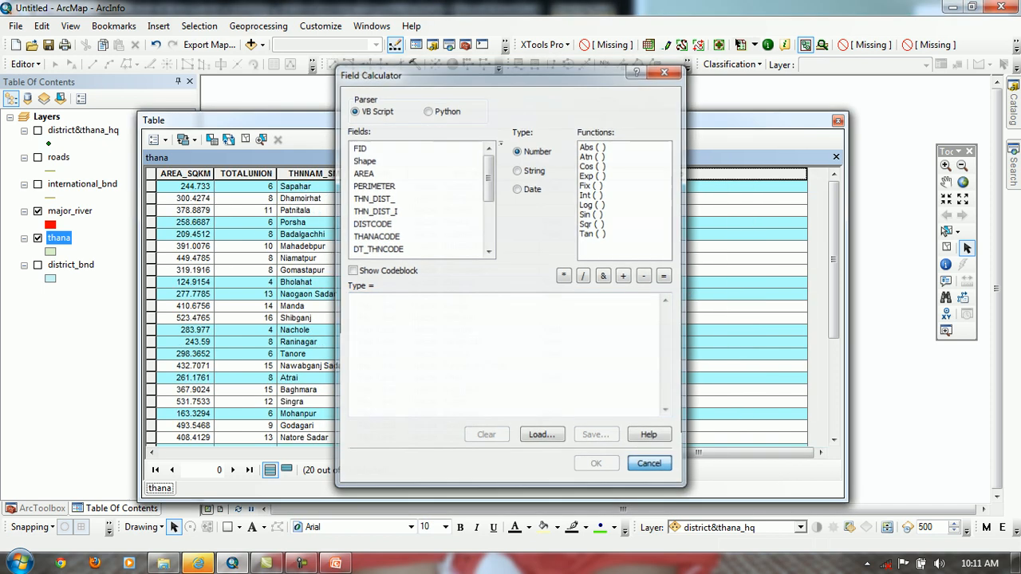
key("Escape")
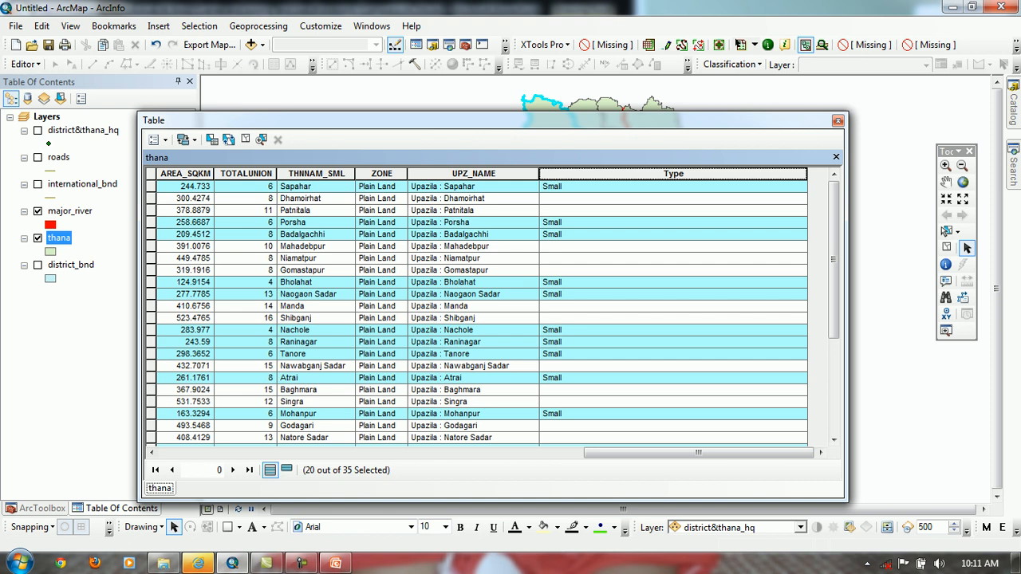
left_click(838, 121)
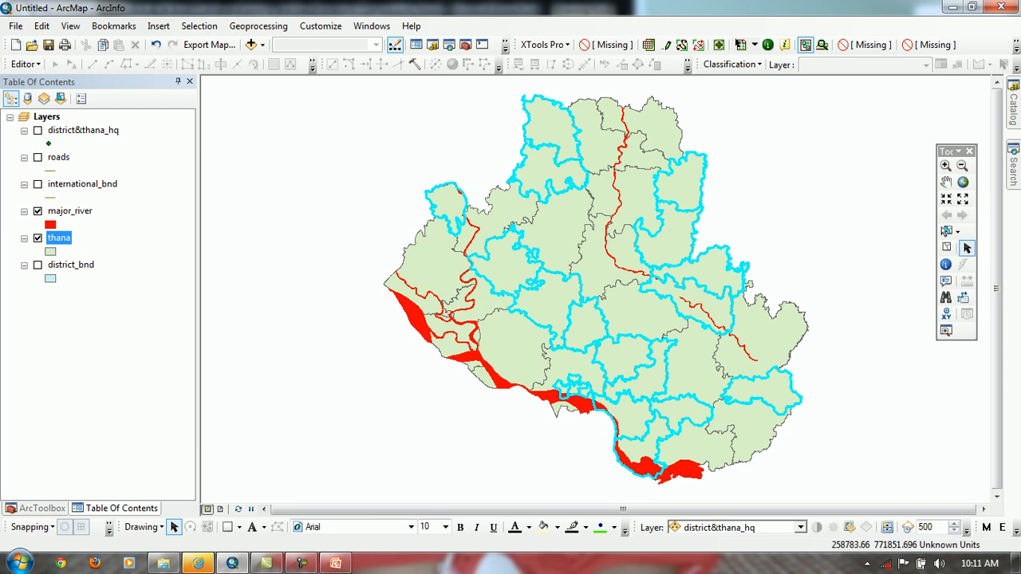
right_click(59, 237)
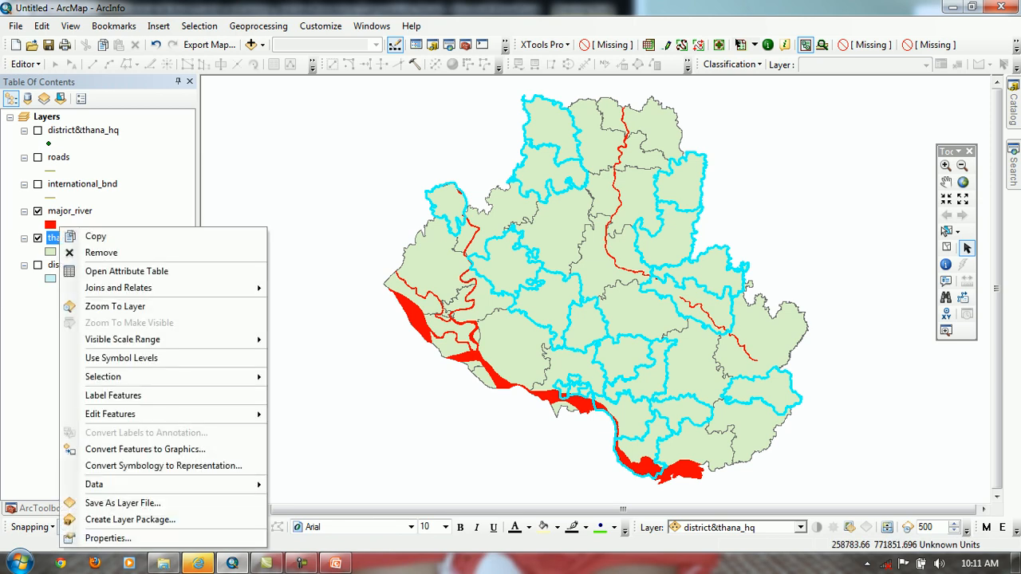
mouse_move(160, 484)
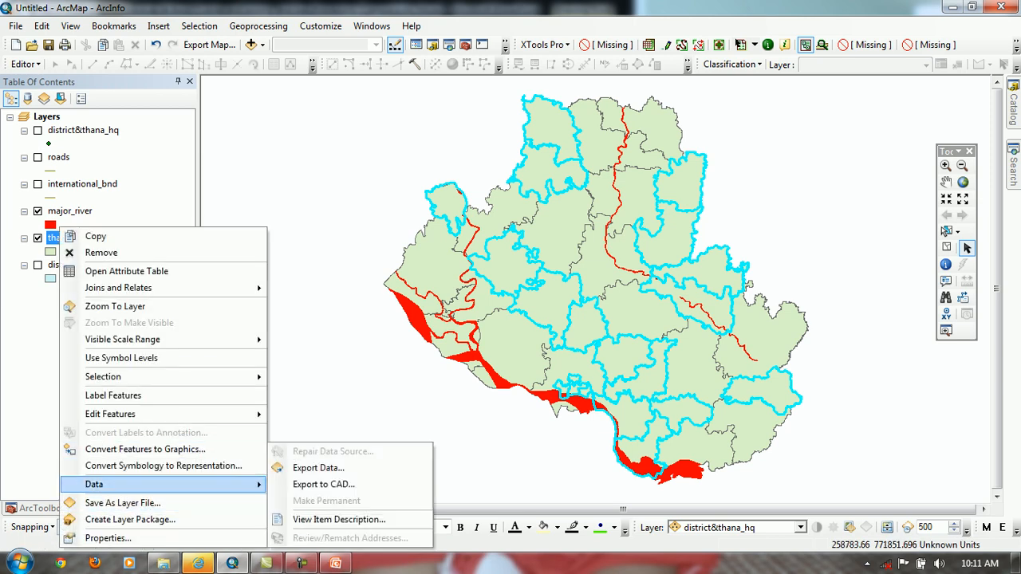
left_click(319, 467)
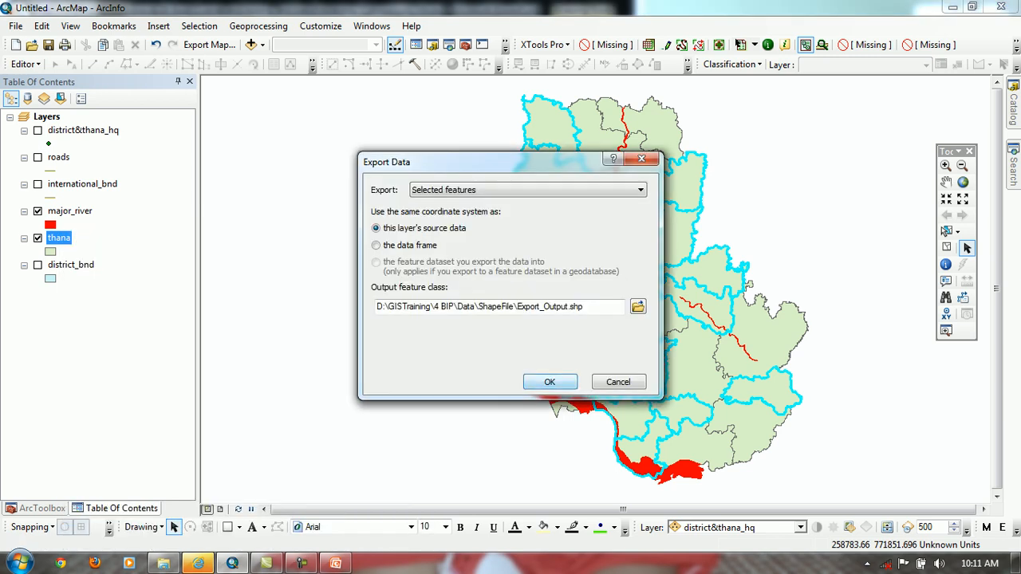
left_click(550, 382)
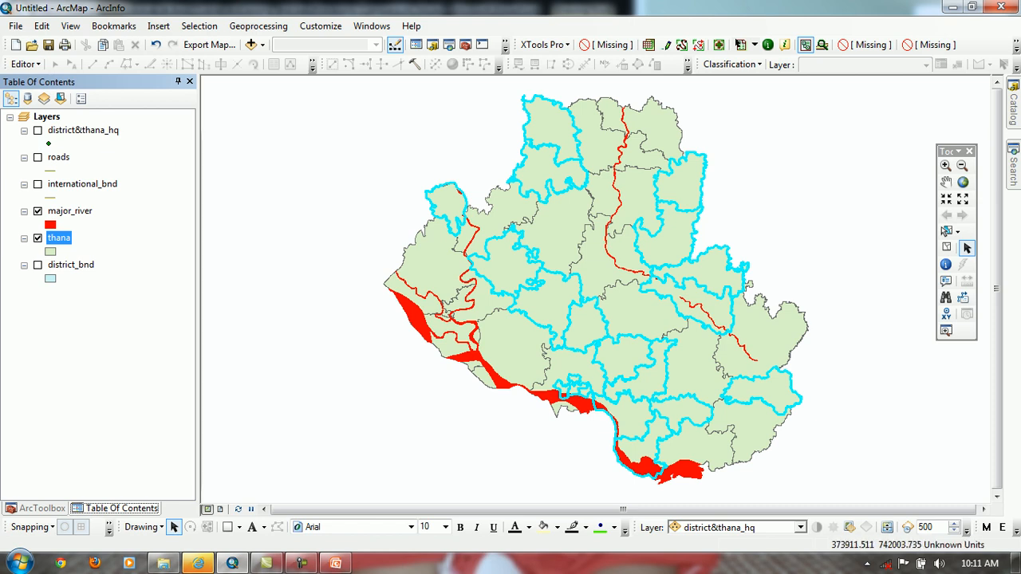
right_click(64, 231)
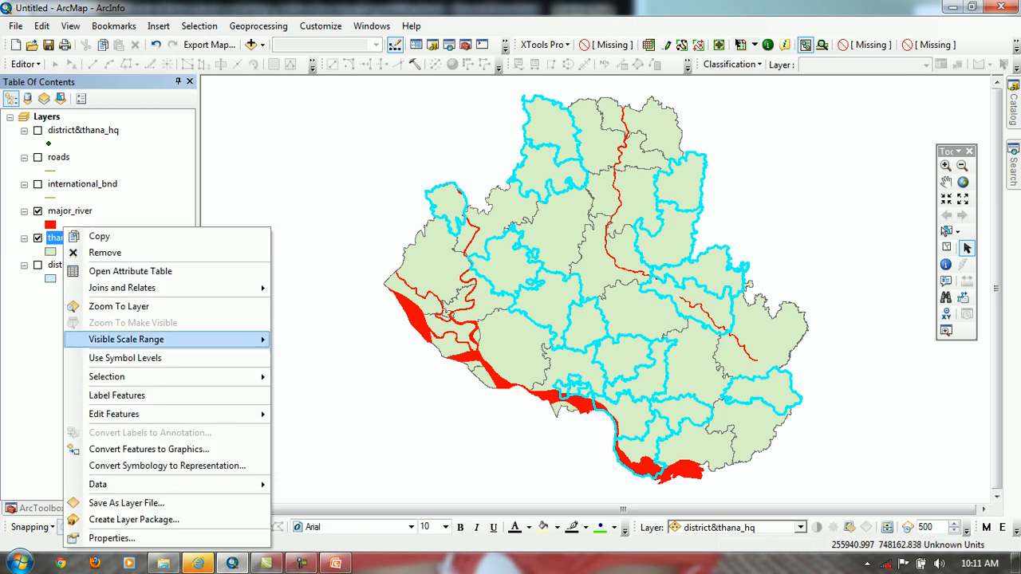
mouse_move(159, 484)
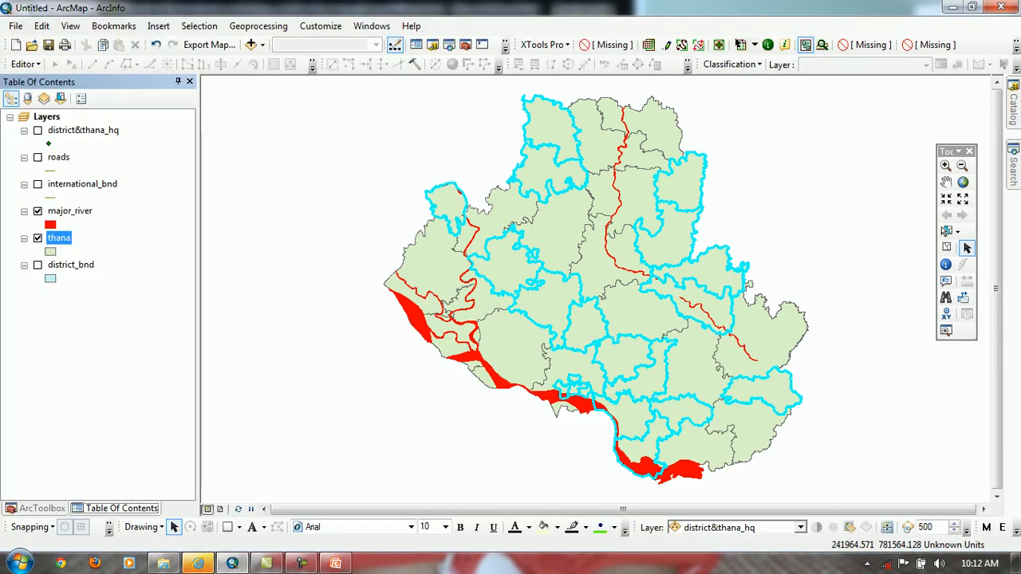
Start exporting the selected thana features, with the TEMP folder inside D:\TEMP as the output location
right_click(53, 237)
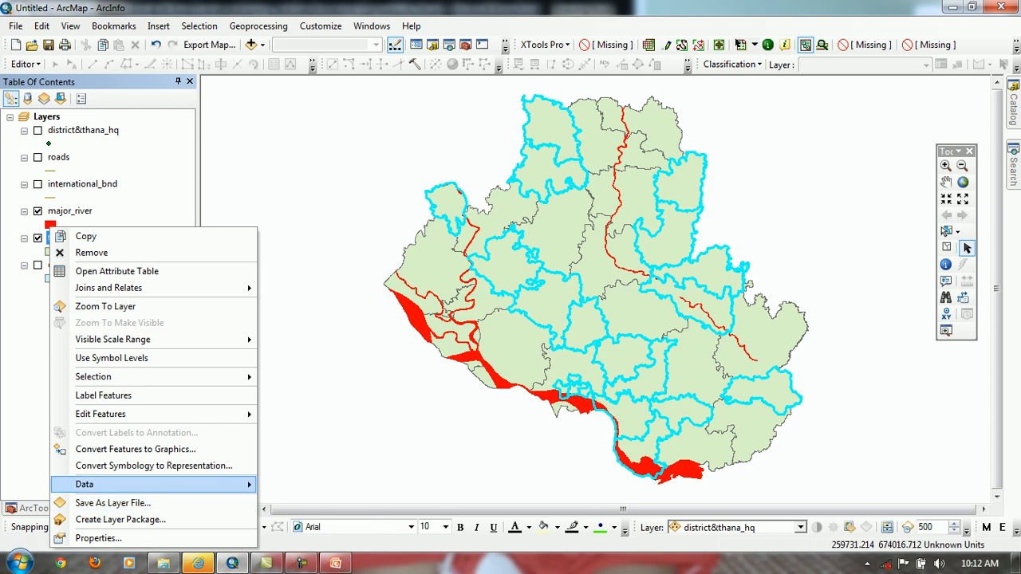
mouse_move(153, 485)
left_click(309, 468)
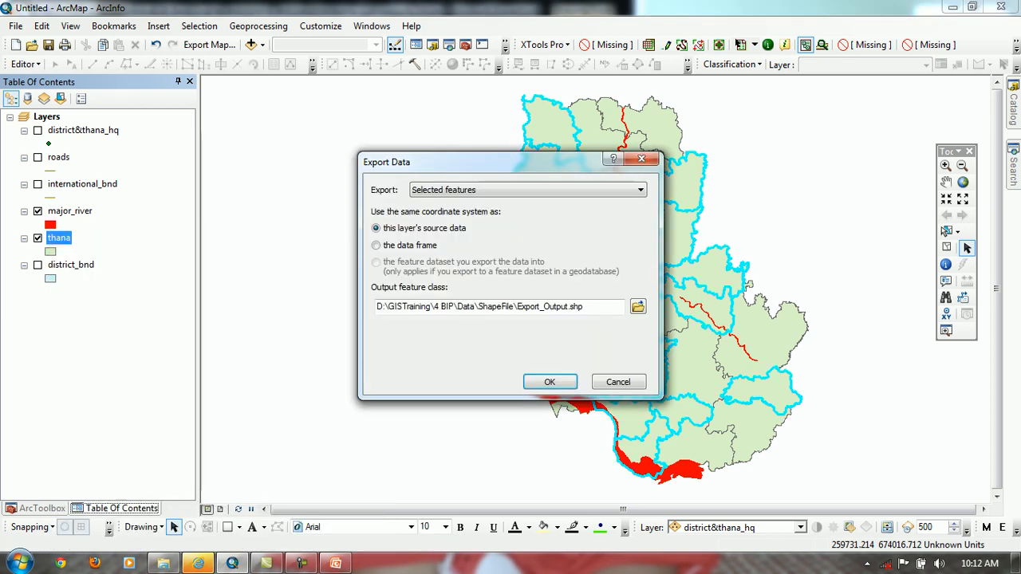
left_click(638, 308)
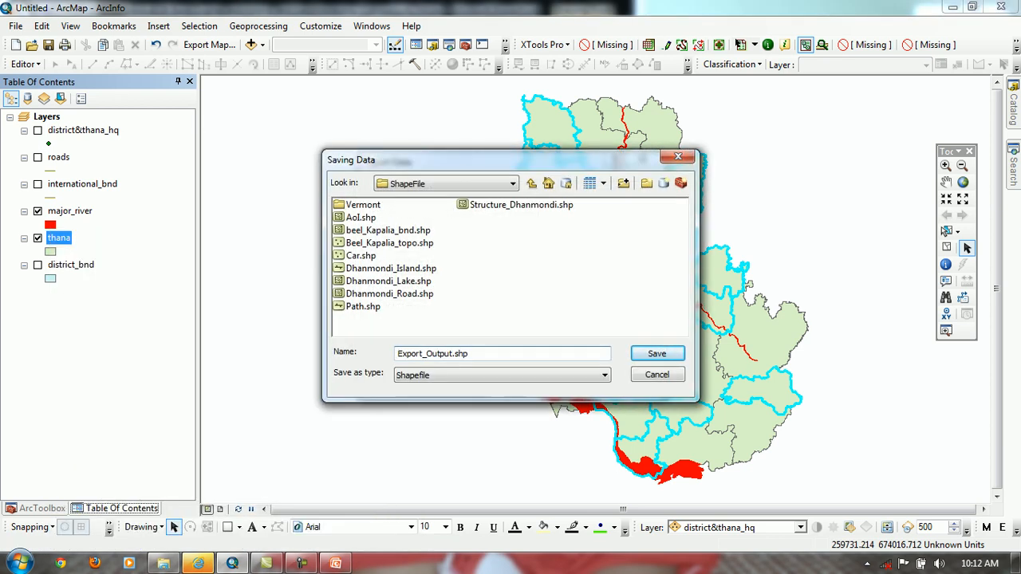
left_click(512, 184)
left_click(435, 234)
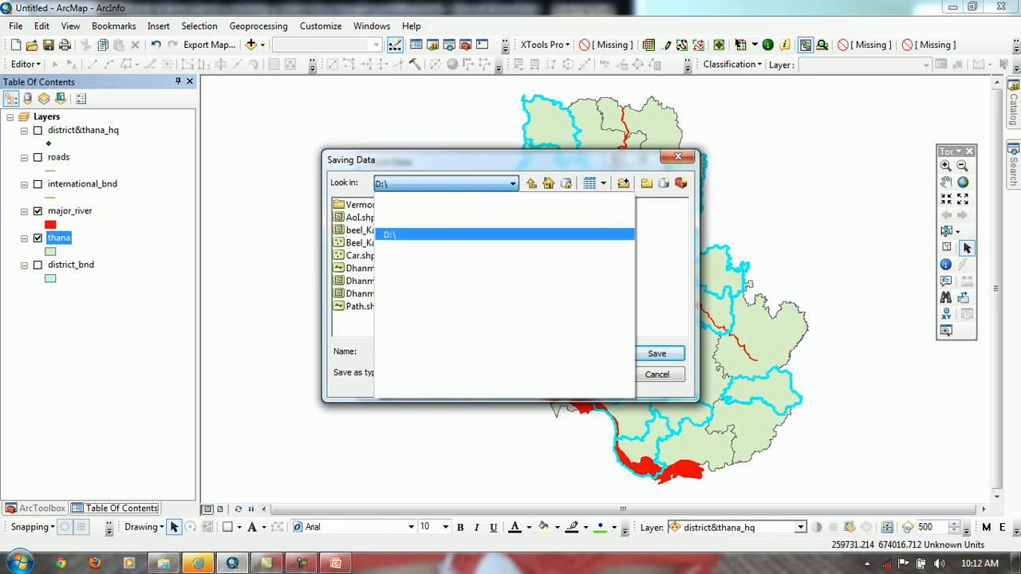
double_click(528, 268)
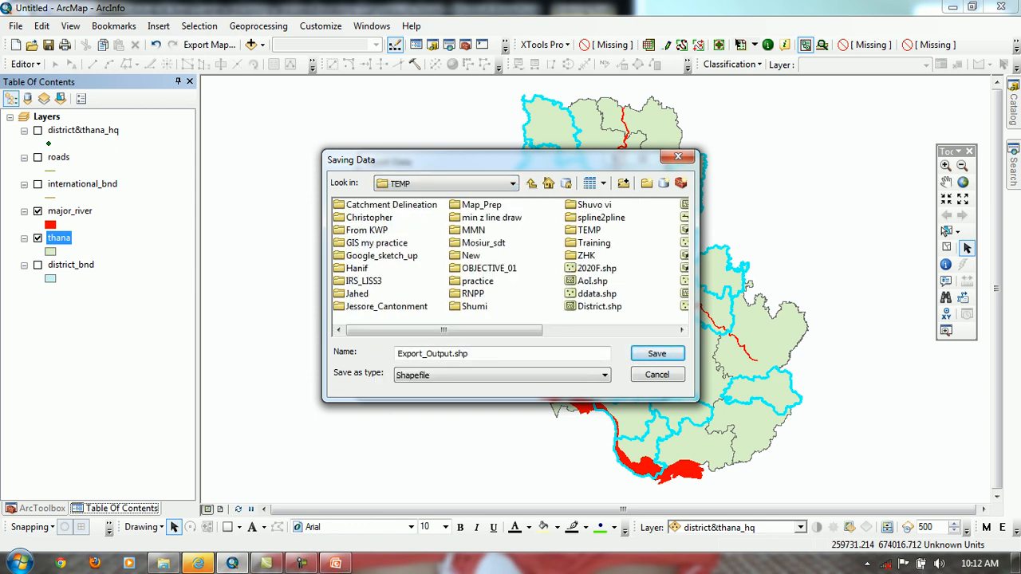
left_click(356, 269)
double_click(589, 229)
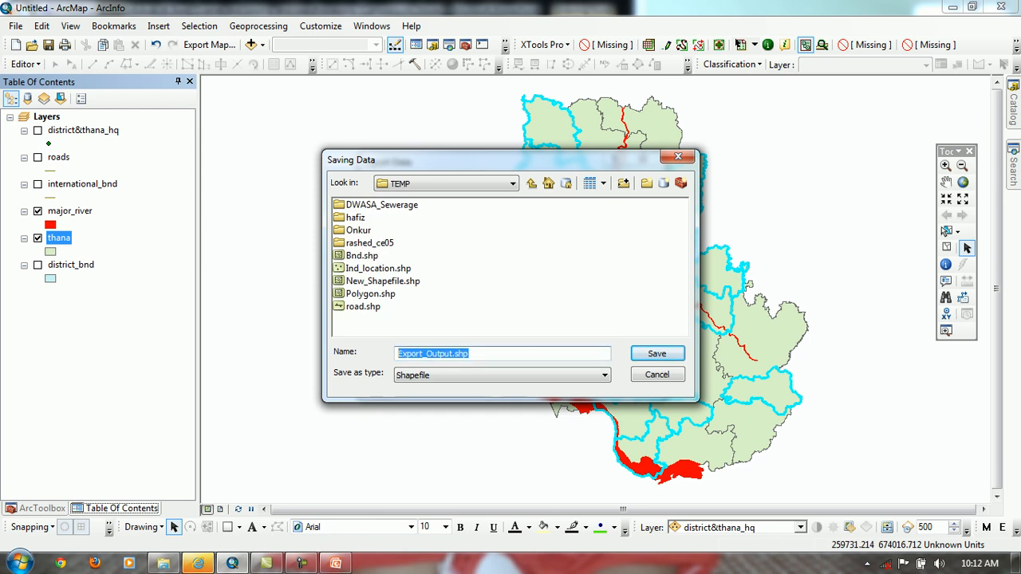
Export the selected thanas as a shapefile named su, adding it to the map, and turn off the thana layer
type("su")
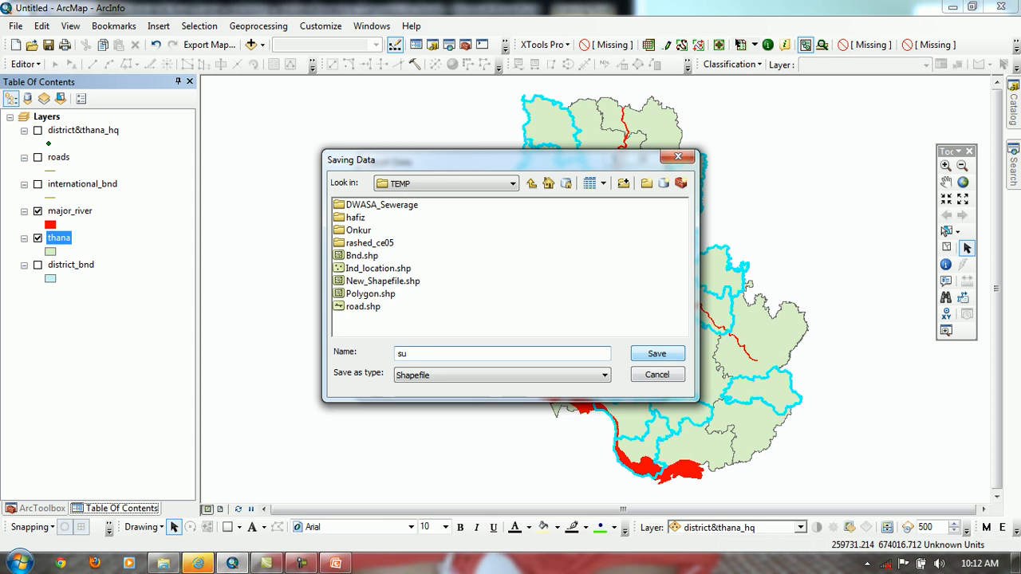
key("Return")
left_click(548, 381)
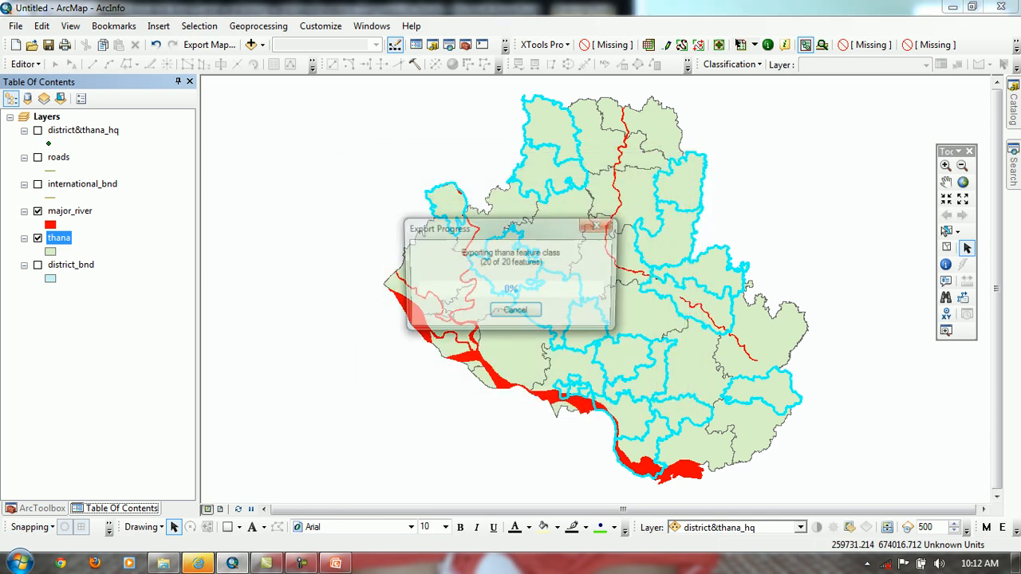
left_click(554, 333)
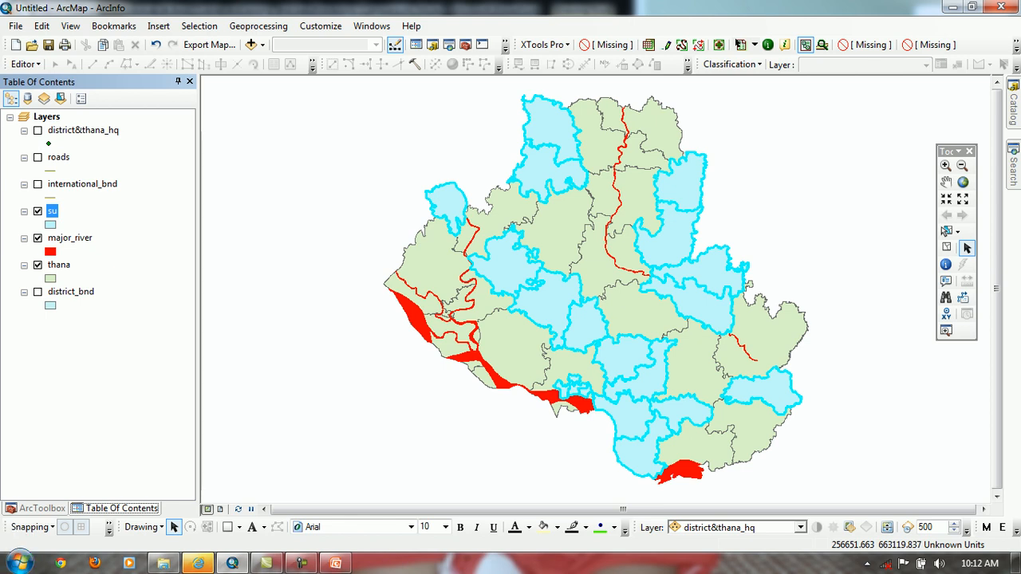
left_click(37, 265)
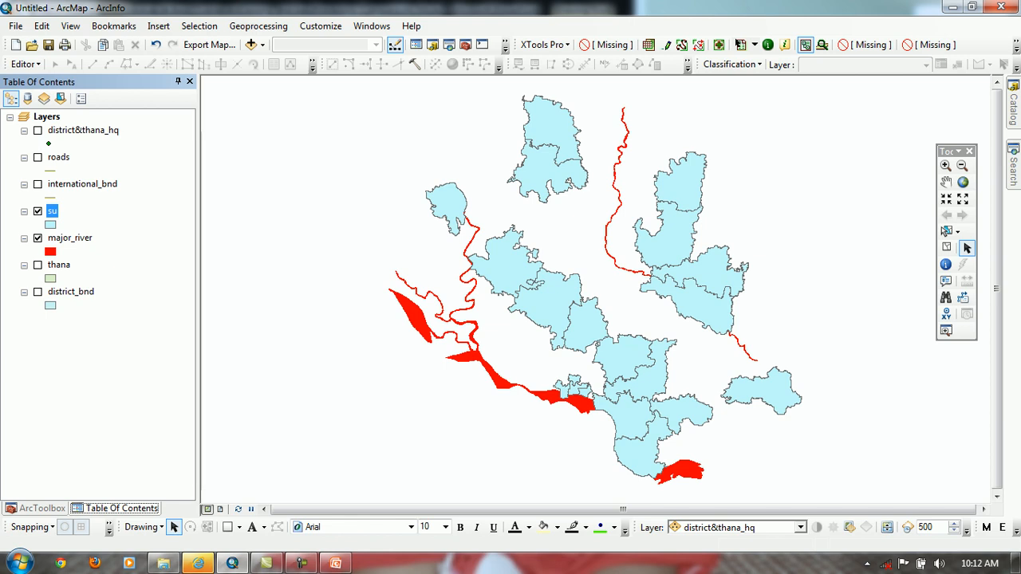
Open the thana attribute table and permanently delete its Type field
right_click(58, 265)
left_click(140, 267)
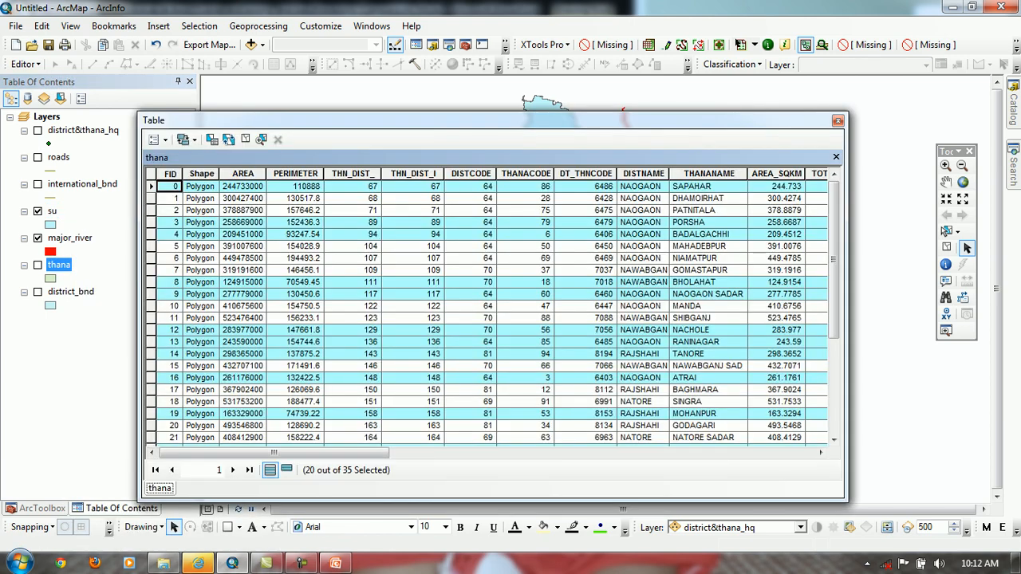
left_click_drag(274, 452, 698, 453)
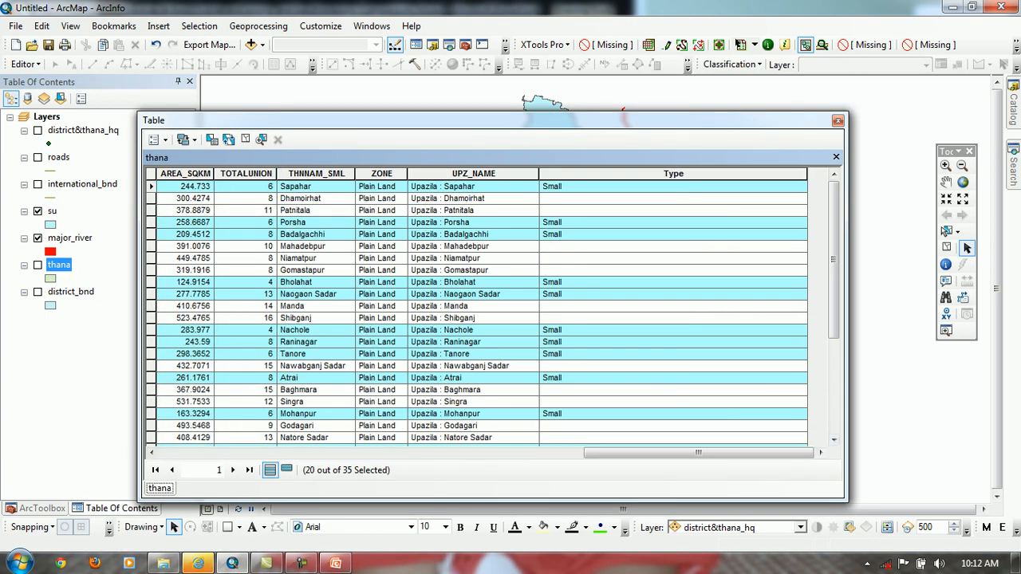
right_click(683, 173)
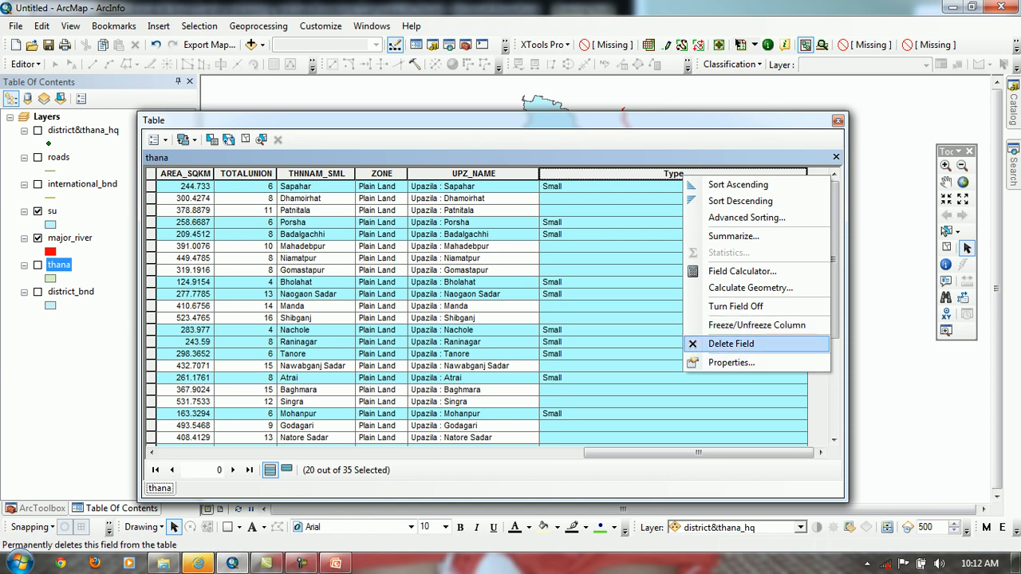
left_click(731, 343)
left_click(572, 340)
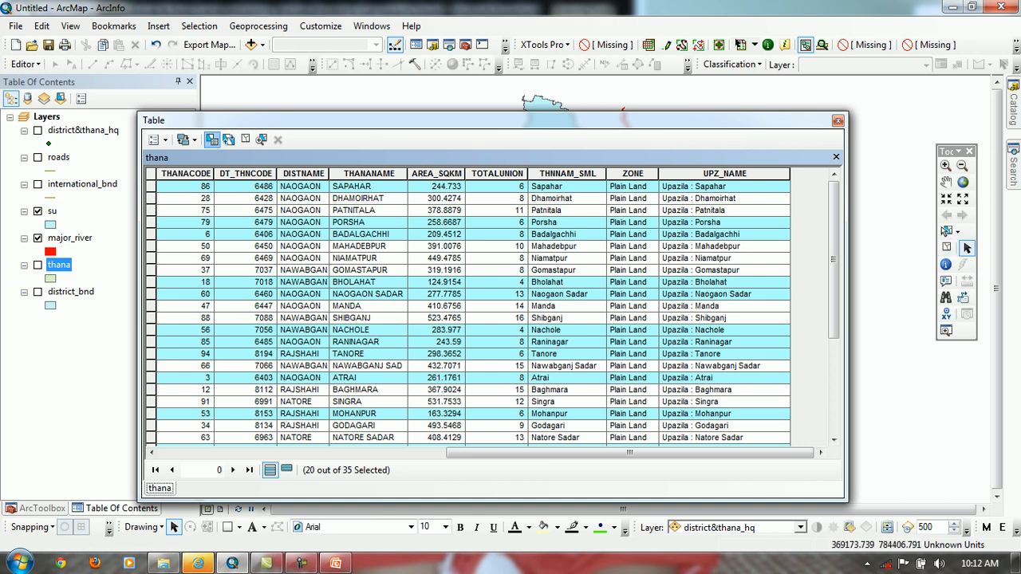
Open Select by Attributes for the thana table and set the method to Add to current selection
left_click(211, 139)
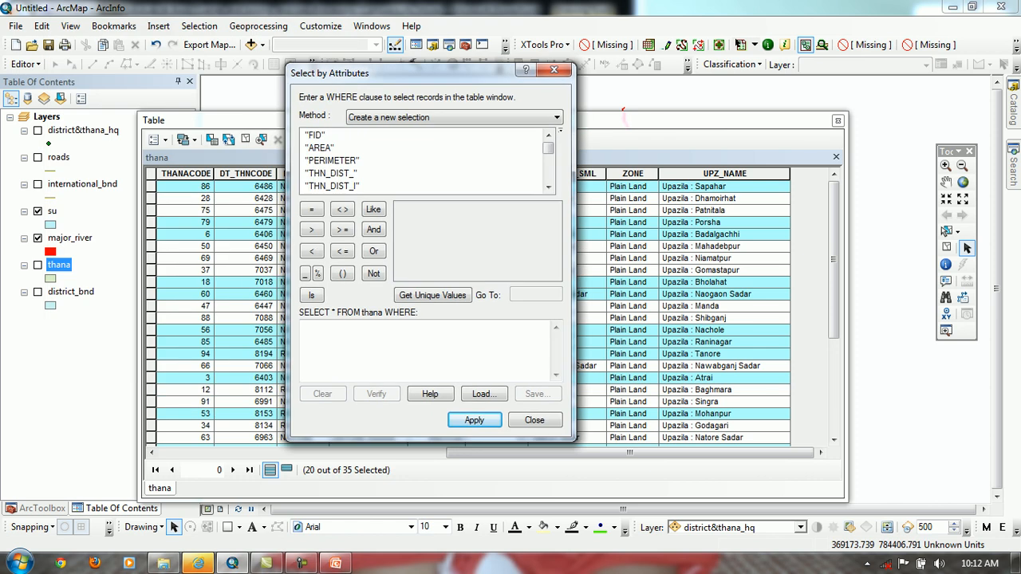
left_click(557, 118)
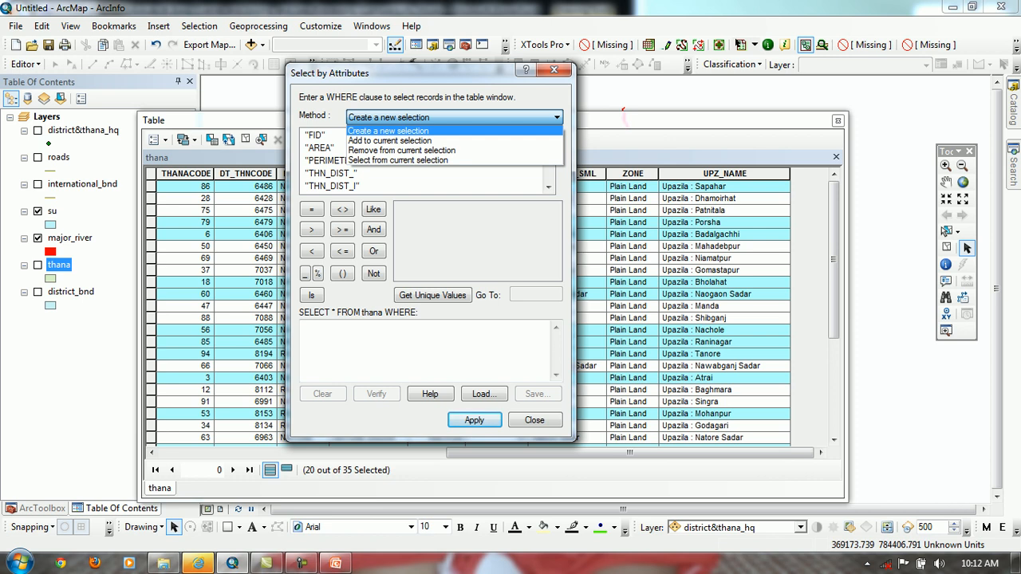
left_click(423, 347)
left_click(422, 347)
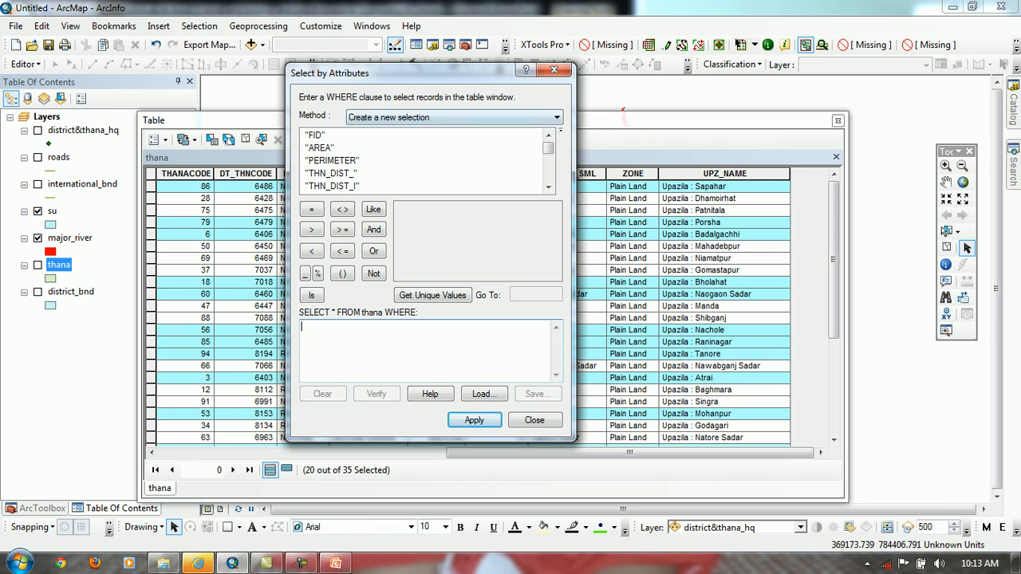
left_click(556, 118)
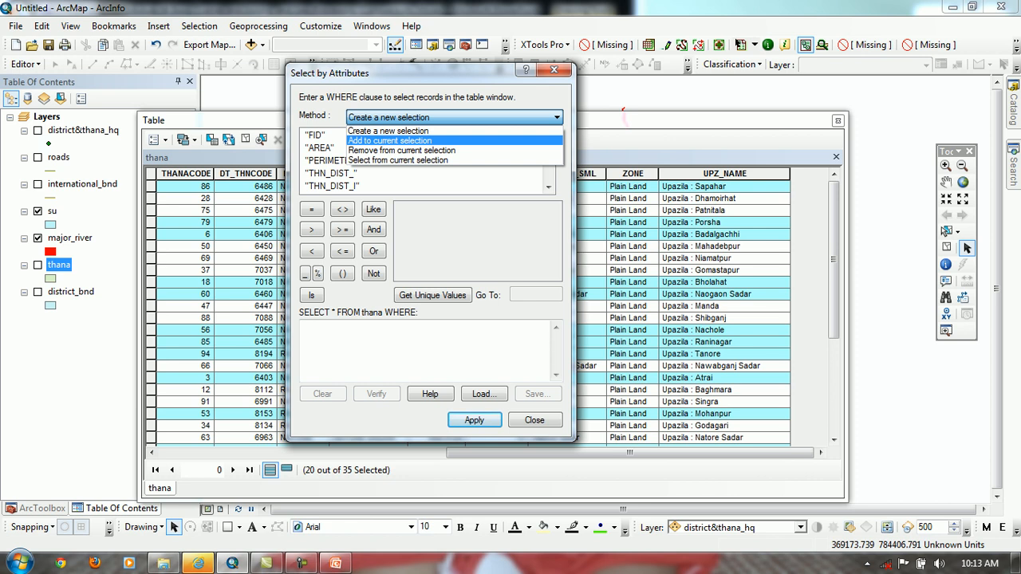
left_click(390, 140)
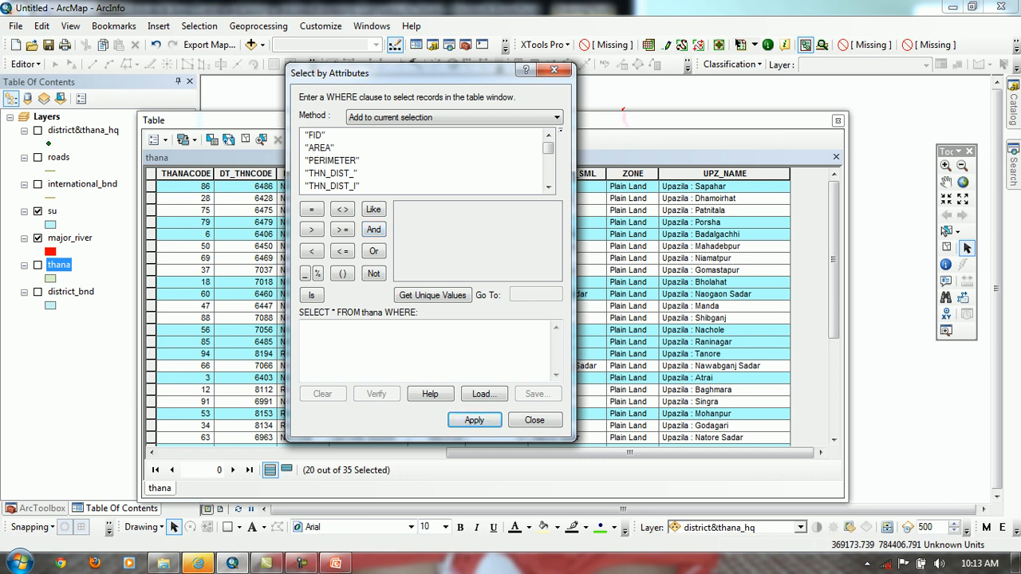
Begin the WHERE clause with the condition "AREA_SQKM" >300 followed by AND
left_click(343, 343)
left_click(333, 161)
scroll(333, 160, "down", 1)
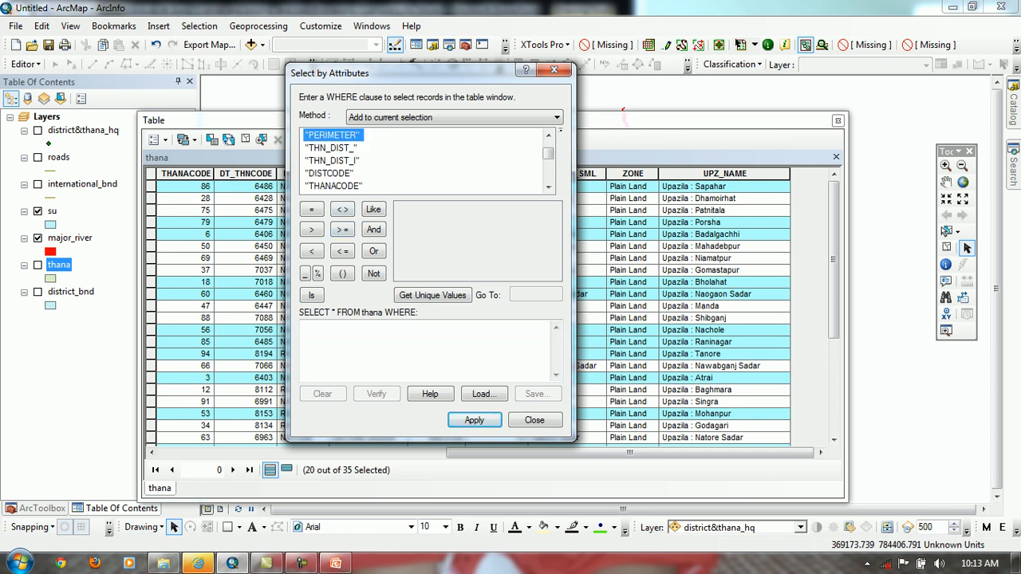
scroll(333, 160, "down", 2)
double_click(332, 160)
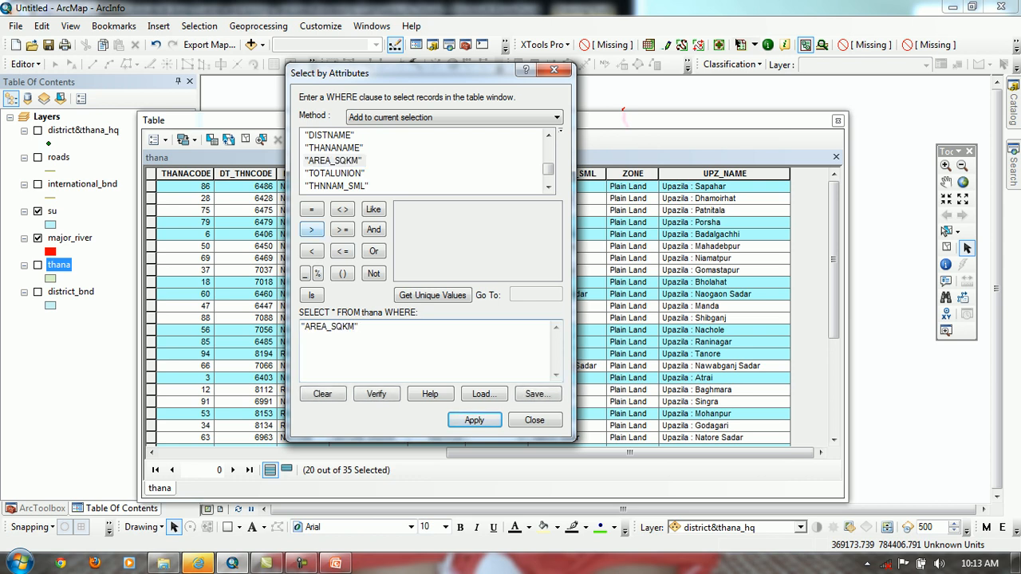
left_click(311, 230)
type("300")
left_click(374, 229)
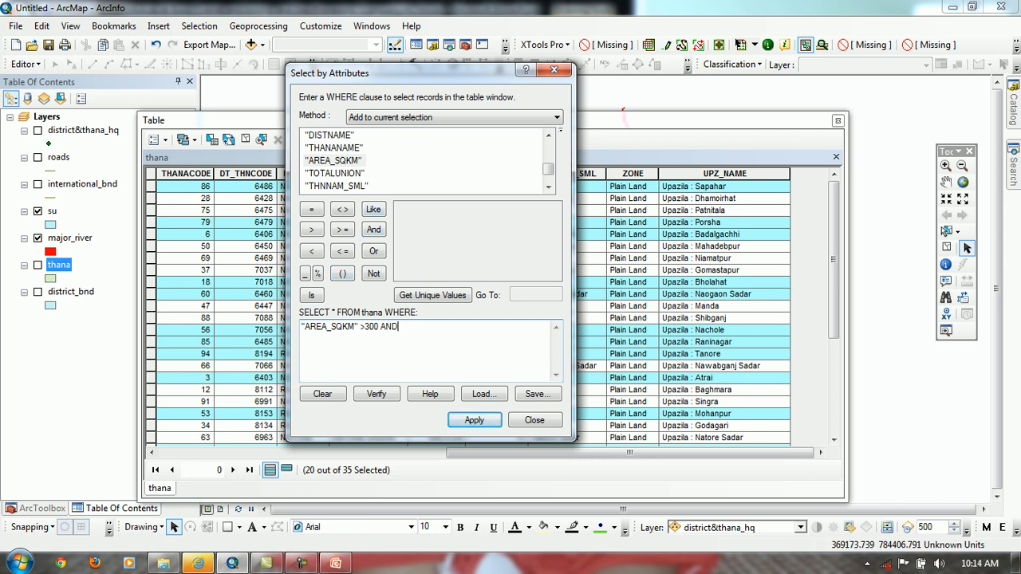
Complete the clause with "AREA_SQKM" <=400, verify it, and apply it to the thana selection
double_click(333, 161)
left_click(342, 251)
type("400")
left_click(376, 394)
left_click(569, 328)
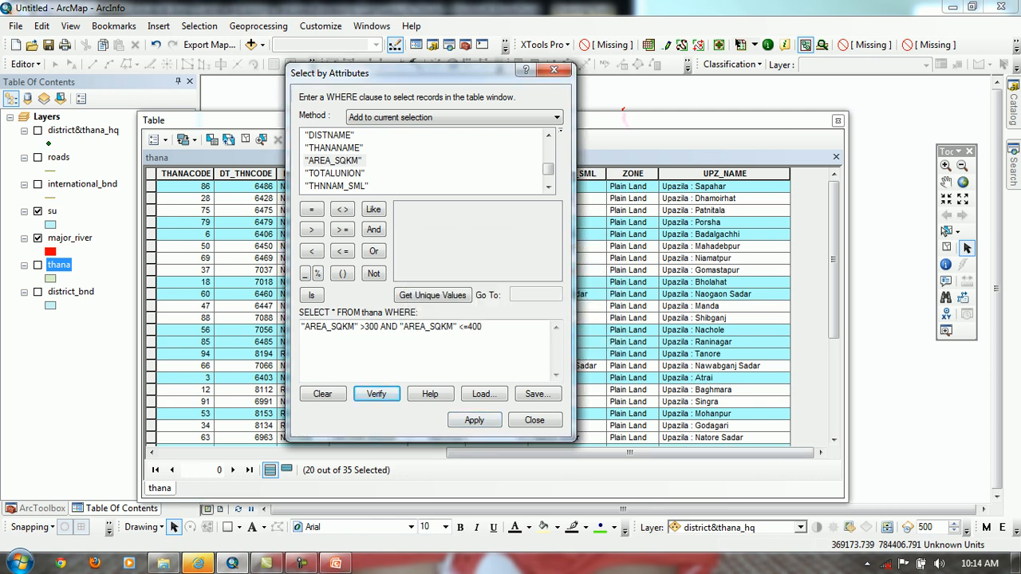
left_click(474, 420)
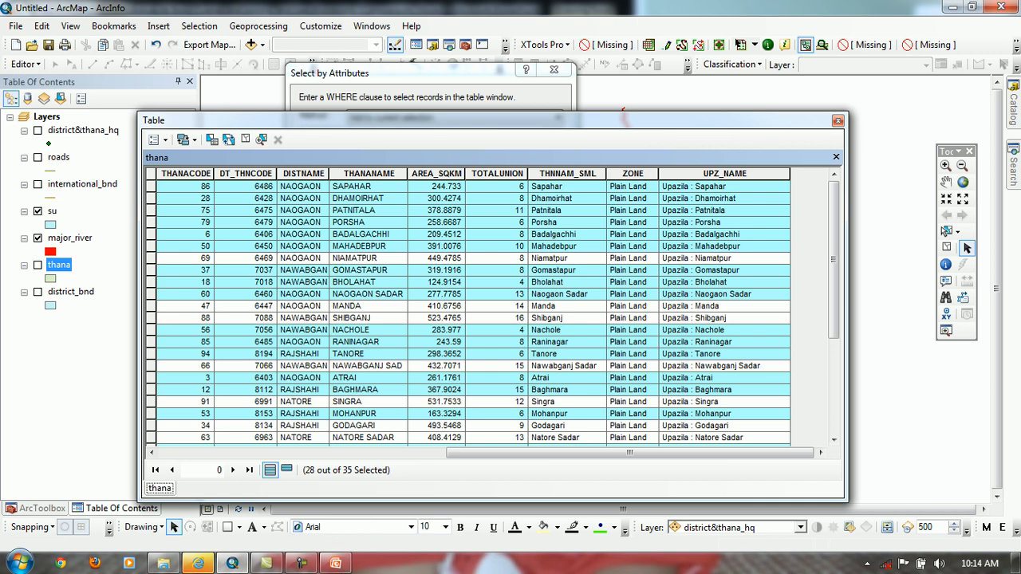
Close Select by Attributes without changing the method and clear all selected features
left_click(430, 74)
left_click(557, 117)
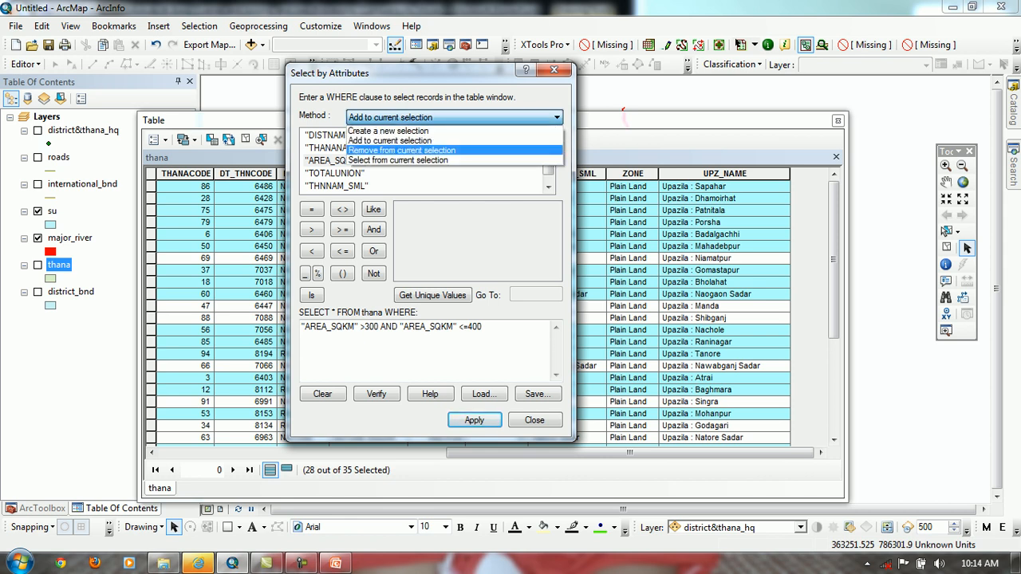
left_click(554, 71)
left_click(554, 71)
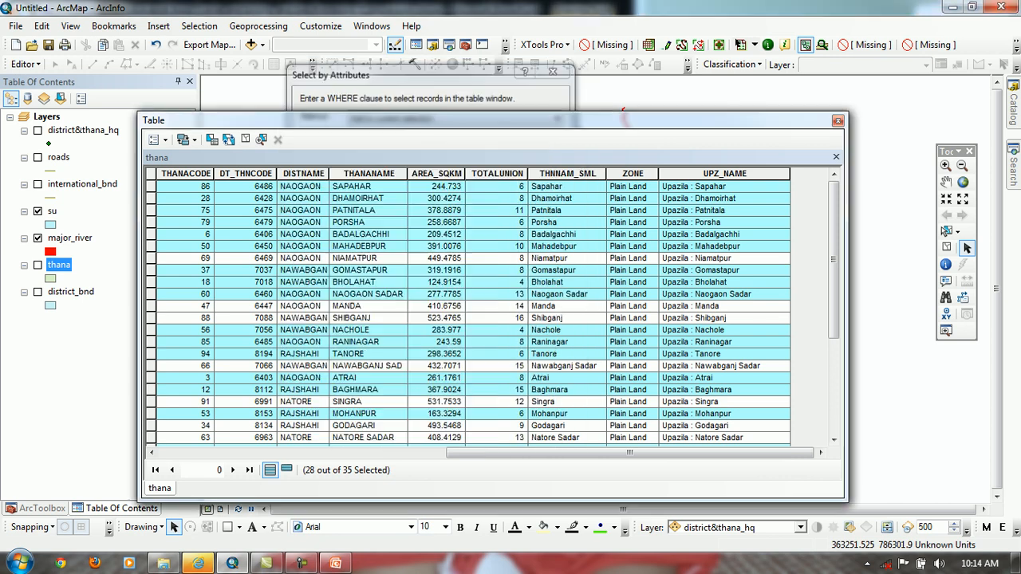
left_click(947, 249)
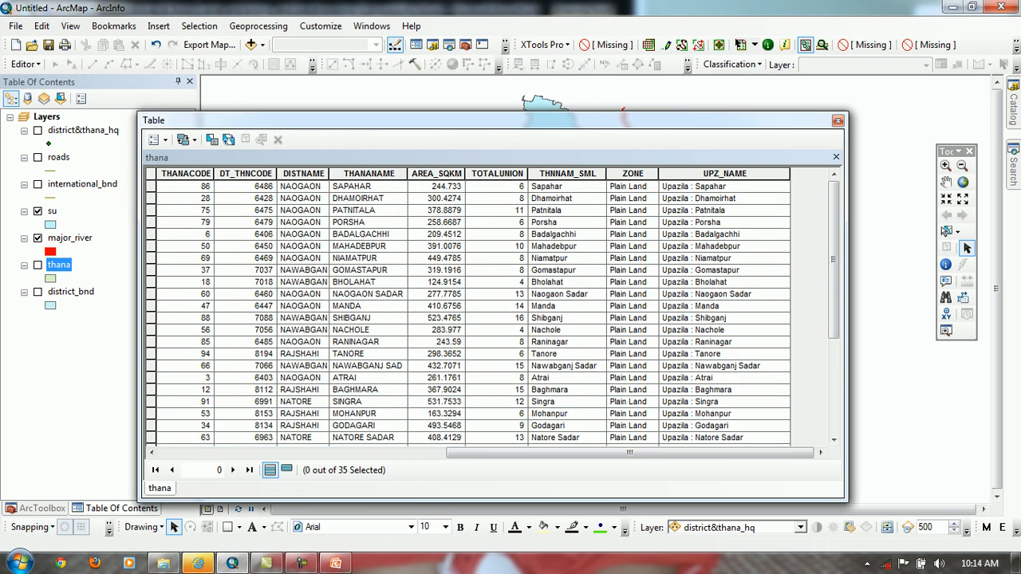
Select the consecutive thana records from Porsha to Godagari in the attribute table
left_click(946, 230)
left_click_drag(151, 223, 151, 426)
scroll(473, 312, "down", 1)
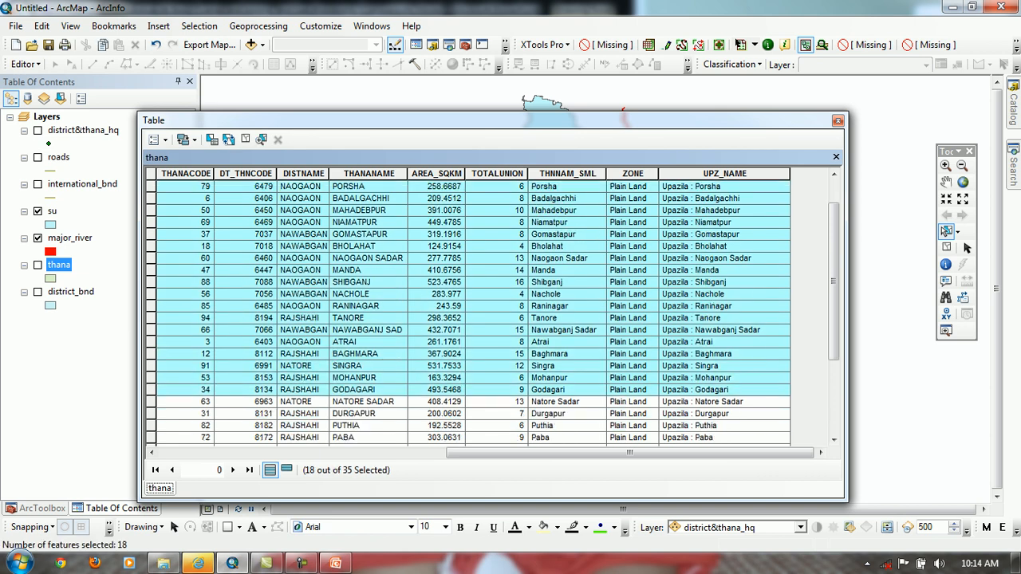
scroll(473, 312, "up", 1)
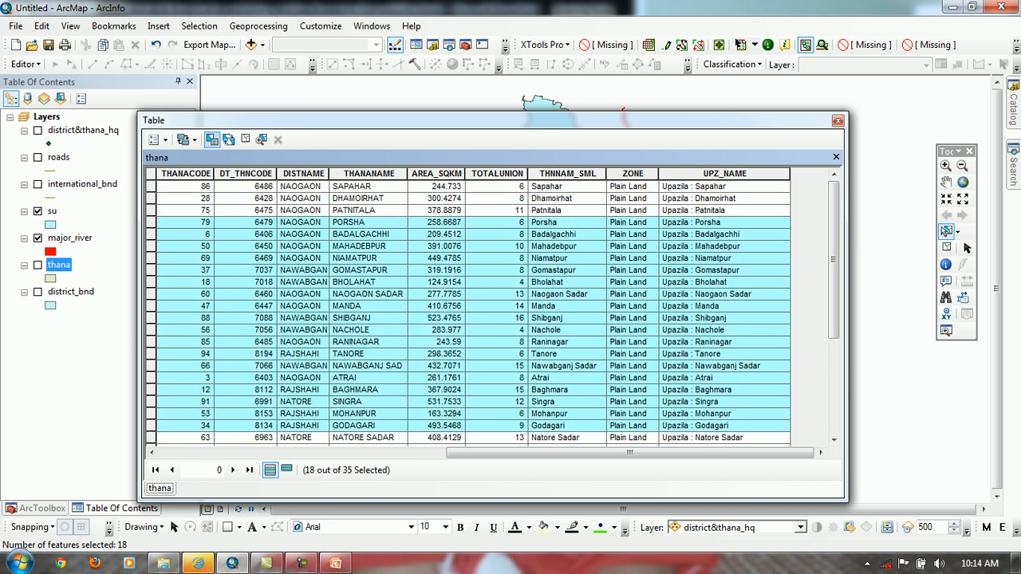
Use Select by Attributes to remove thanas matching "AREA_SQKM" >300 AND "AREA_SQKM" <=400 from the current selection
left_click(212, 140)
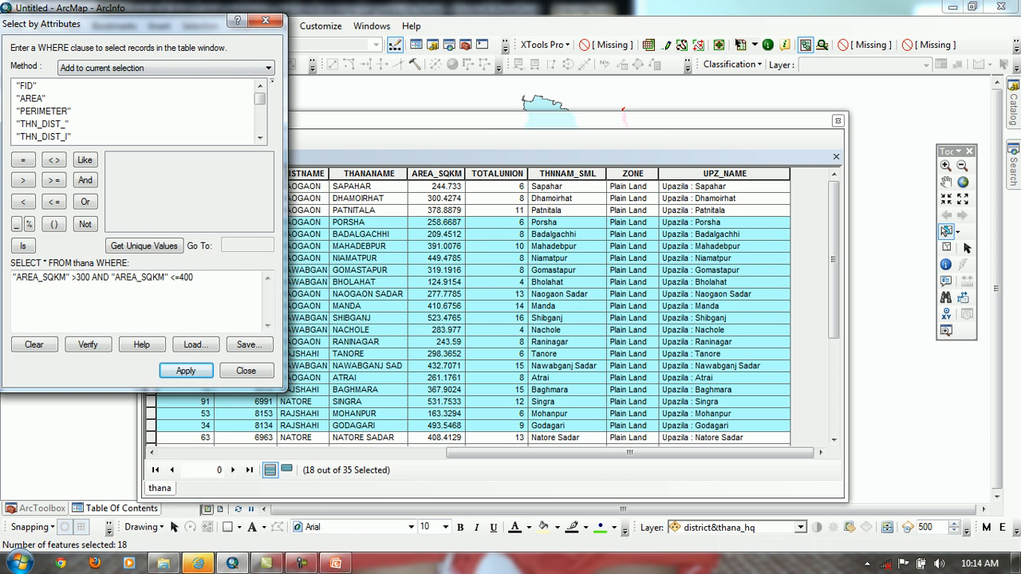
left_click_drag(120, 24, 183, 40)
left_click(227, 84)
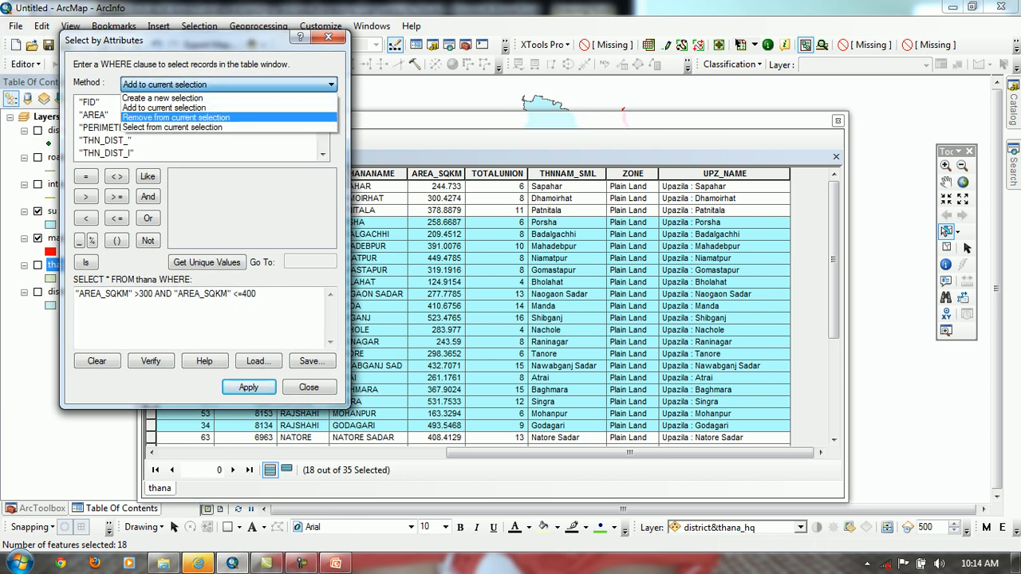
left_click(176, 117)
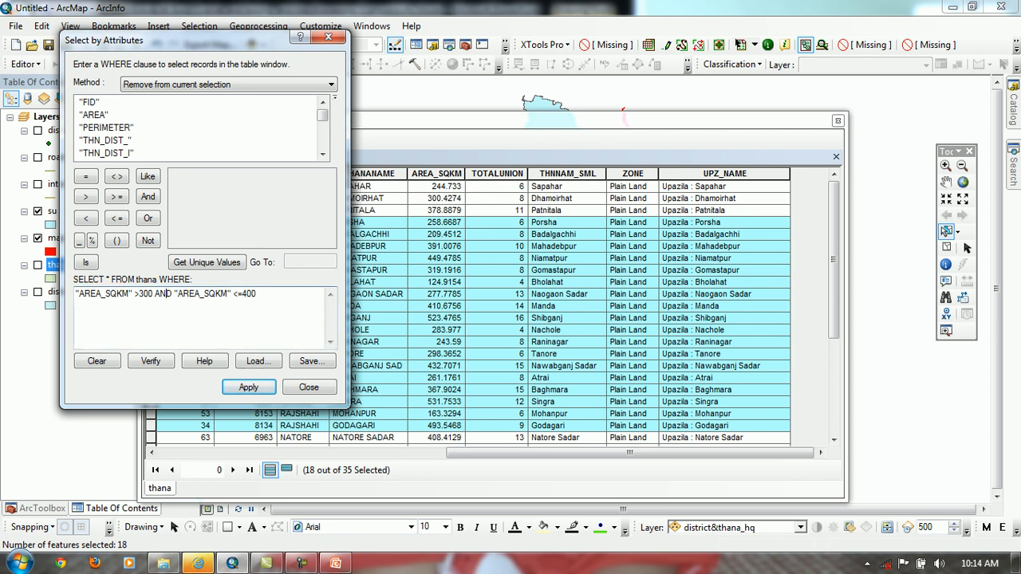
key("ctrl+a")
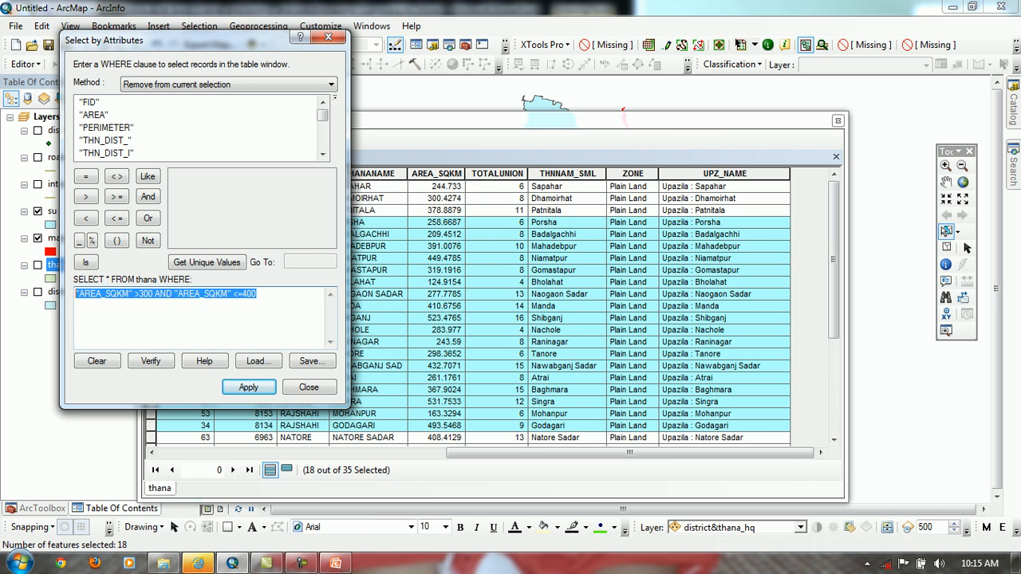
left_click(173, 294)
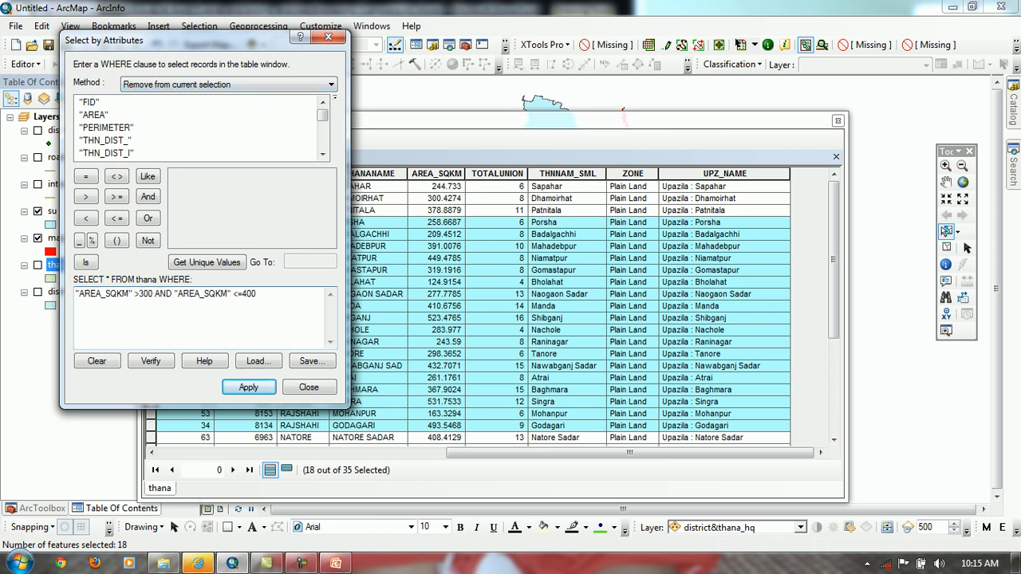
key("ctrl+a")
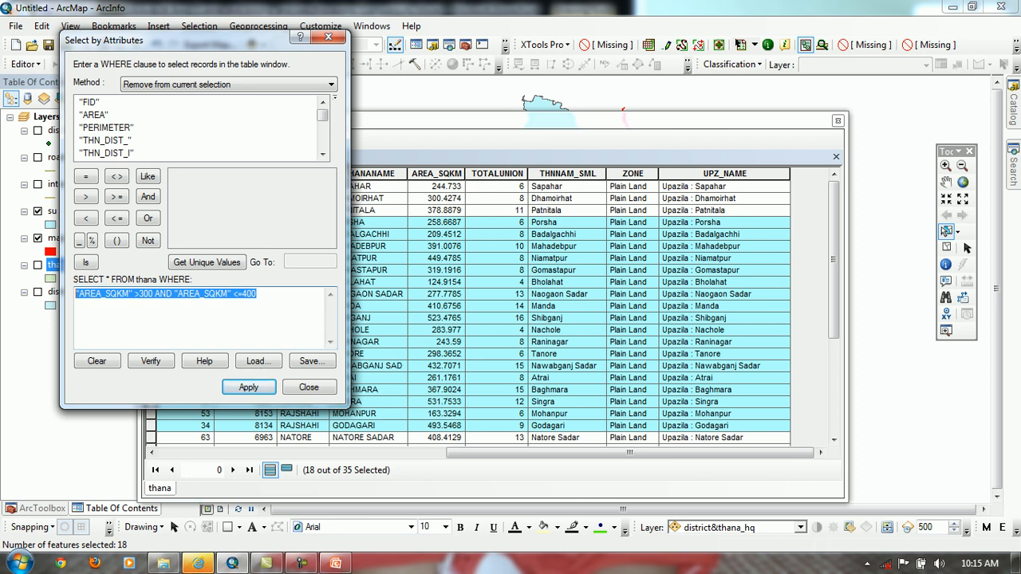
left_click(249, 387)
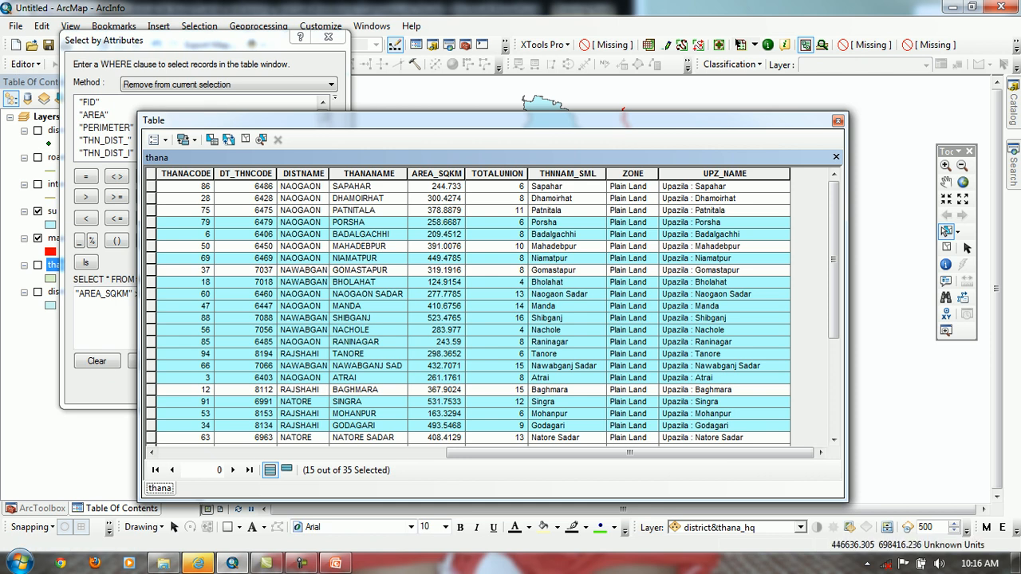
Select the consecutive thana records from Dhamoirhat to Mohanpur and switch the selection to the remaining records
left_click_drag(848, 502, 852, 512)
scroll(492, 319, "down", 4)
scroll(492, 320, "up", 4)
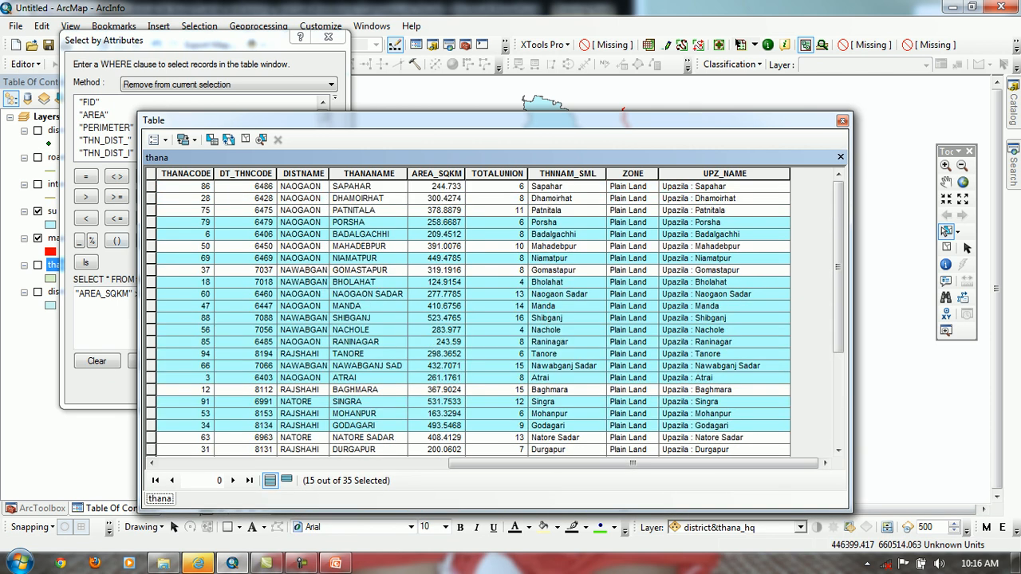
left_click_drag(150, 198, 151, 414)
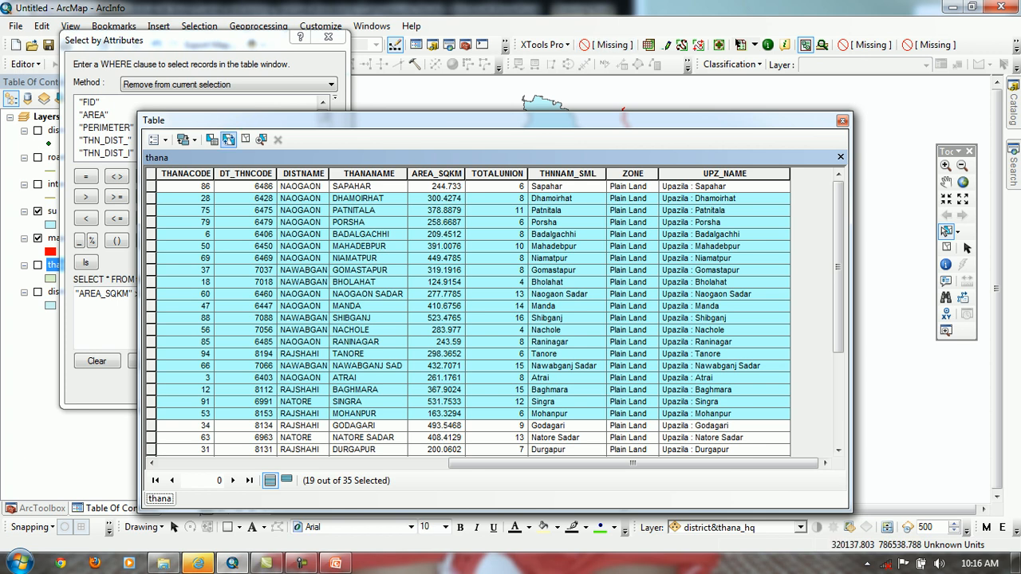
left_click(229, 139)
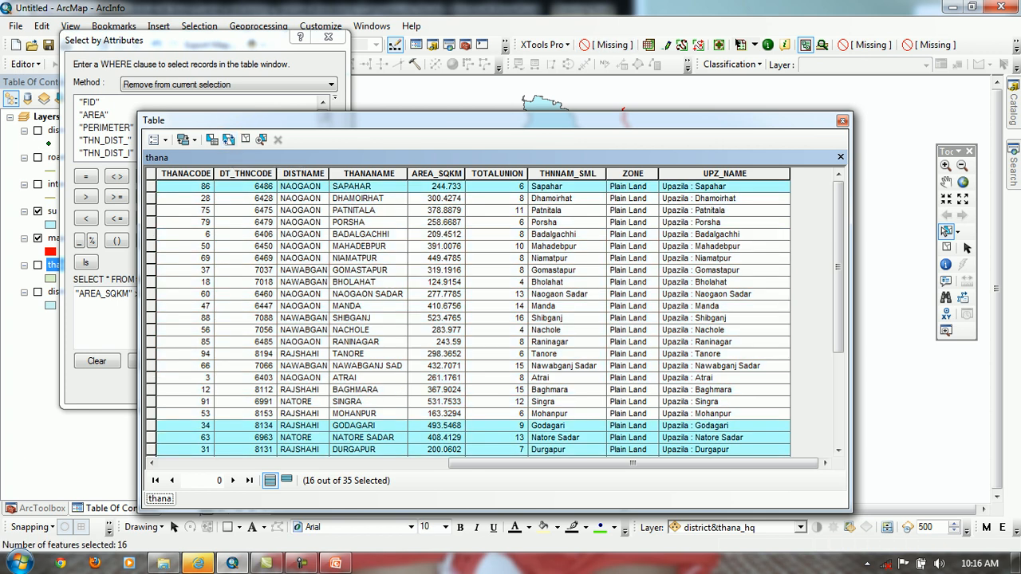
mouse_move(446, 112)
left_mouse_down()
mouse_move(446, 76)
mouse_move(447, 118)
left_mouse_up()
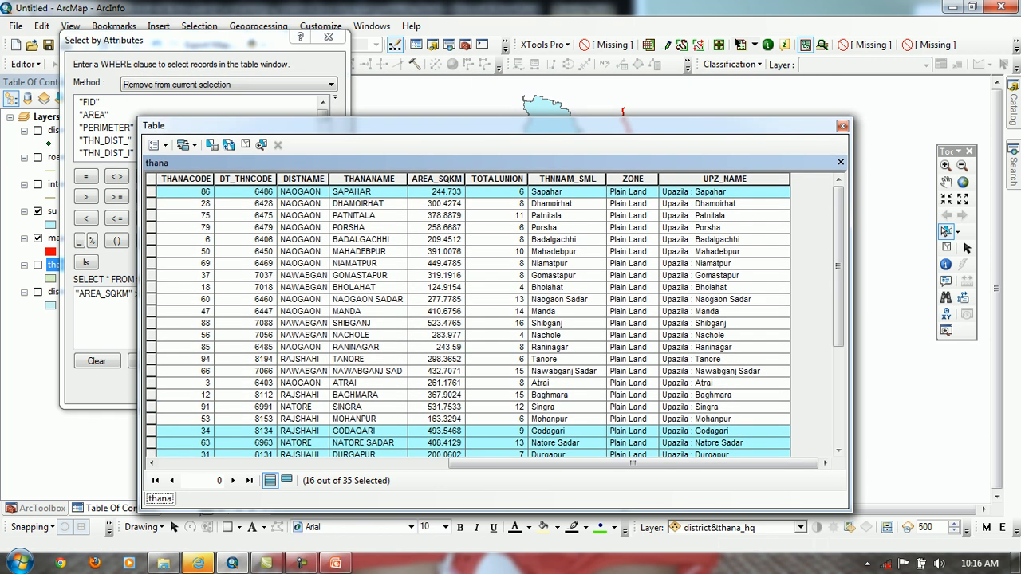
scroll(495, 319, "down", 5)
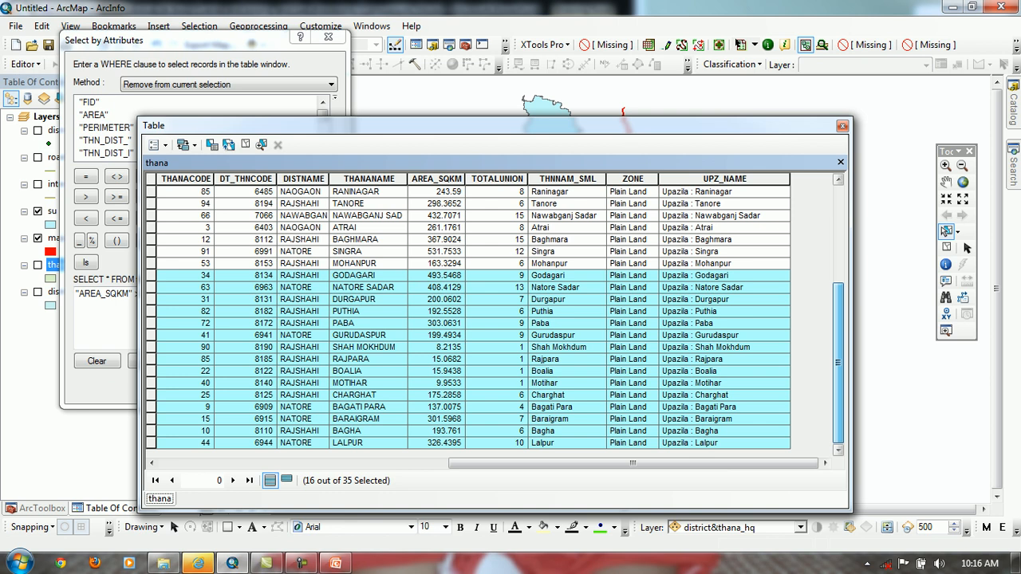
scroll(495, 319, "up", 5)
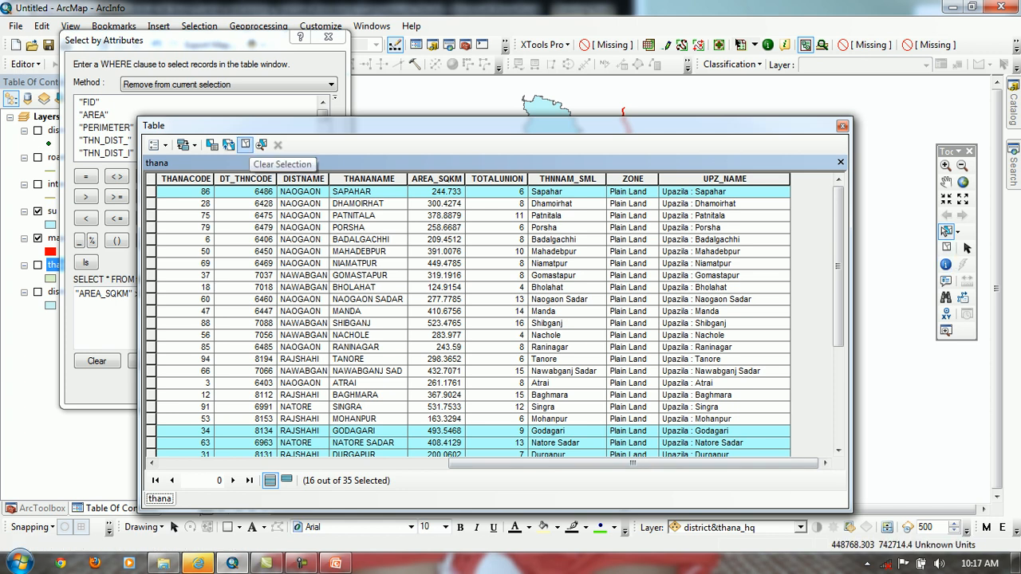
Clear the thana table selection and close Select by Attributes, keeping the method Remove from current selection
left_click(245, 144)
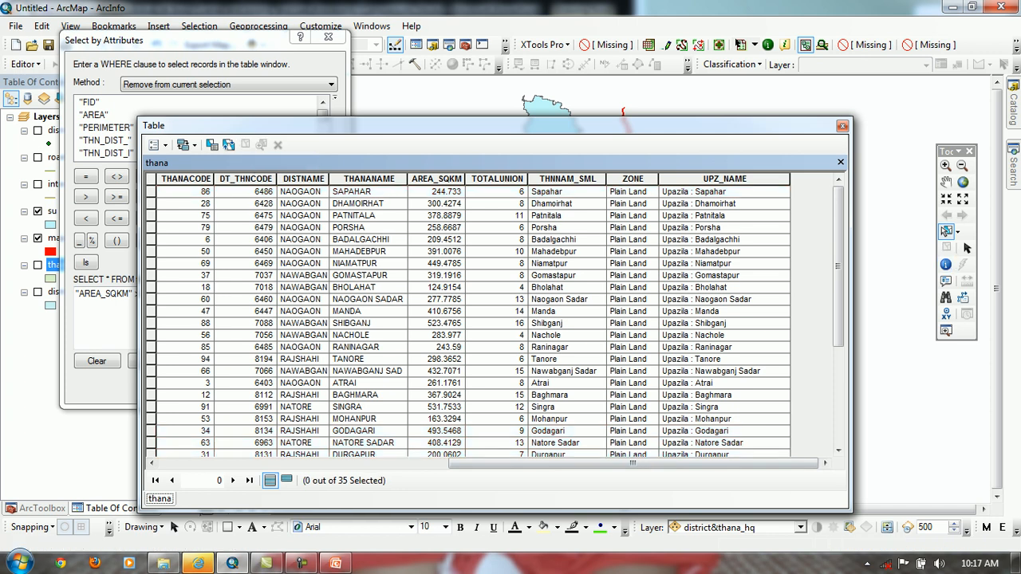
left_click(229, 83)
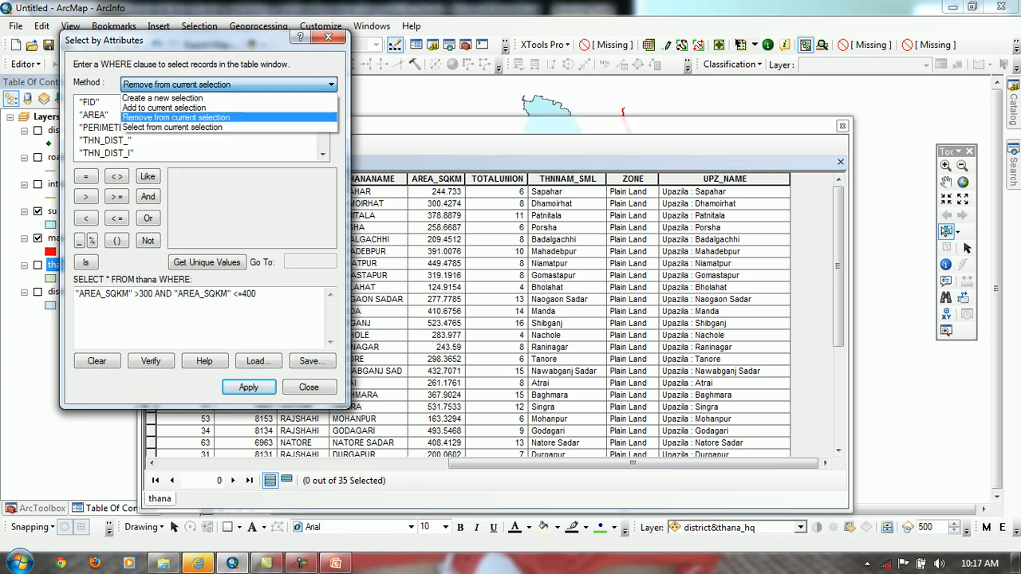
left_click(177, 117)
left_click(328, 37)
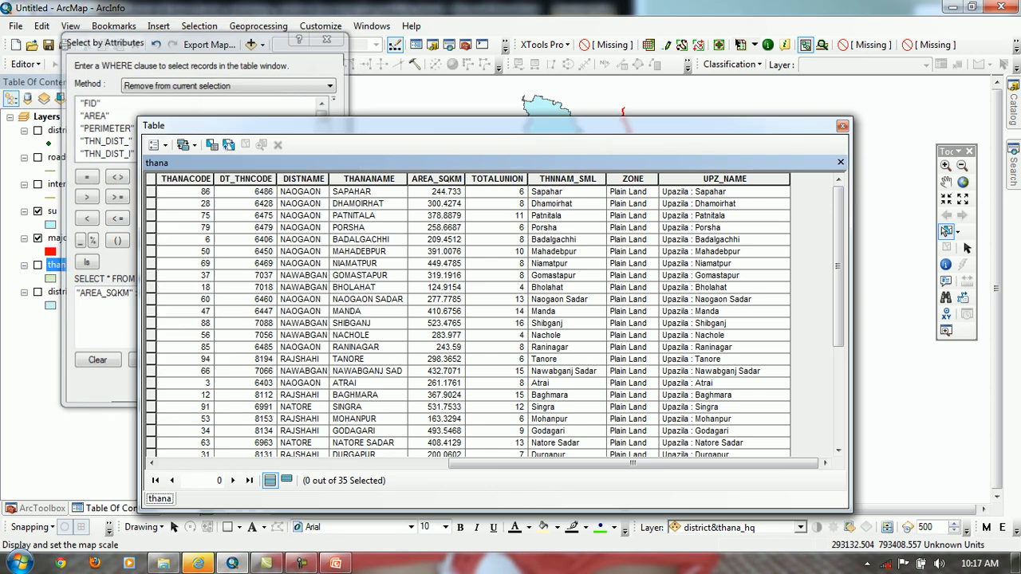
Select the consecutive thana records from Patnitala to Godagari in the attribute table
left_click(152, 215)
left_click_drag(151, 216, 151, 431)
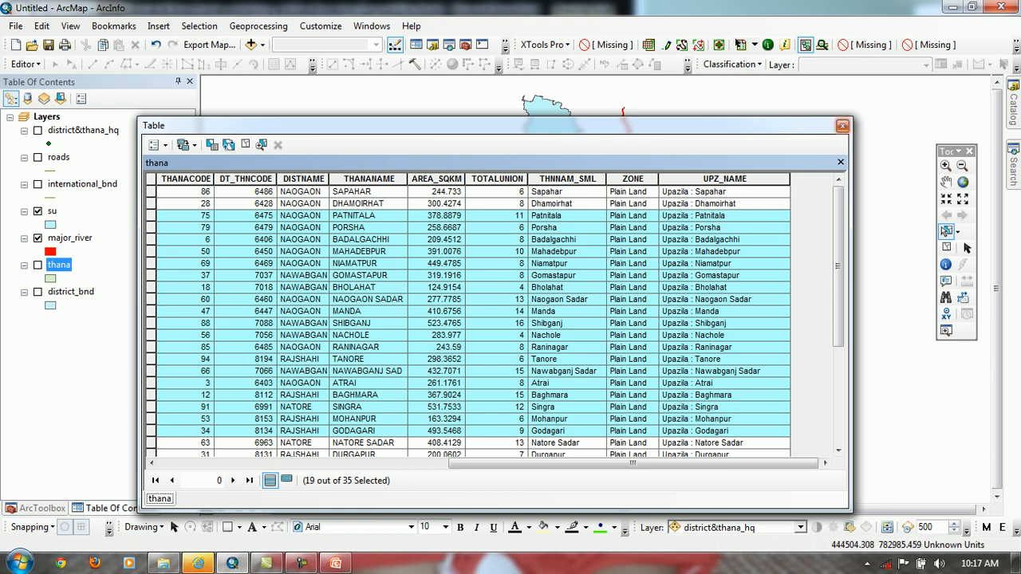
Close the thana attribute table and clear all selected features on the map
left_click(842, 126)
left_click(946, 230)
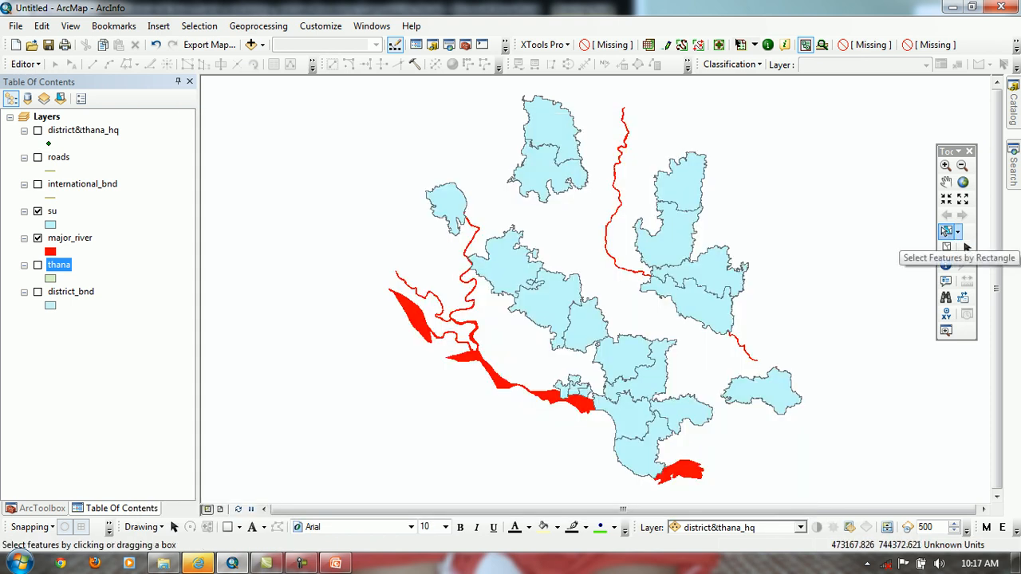
left_click(947, 247)
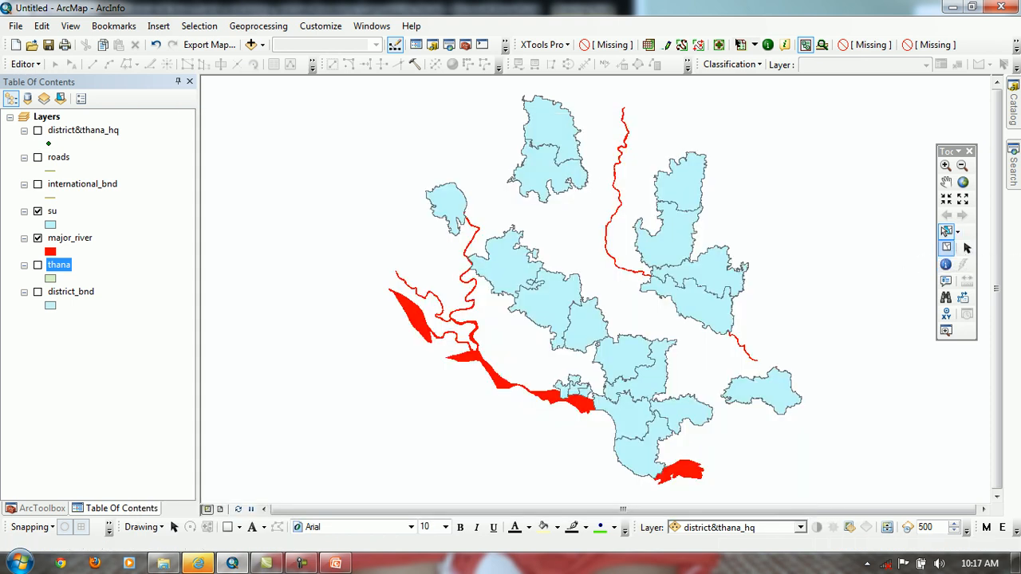
Display the thana layer instead of major_river on the map and open Select By Location
left_click(37, 238)
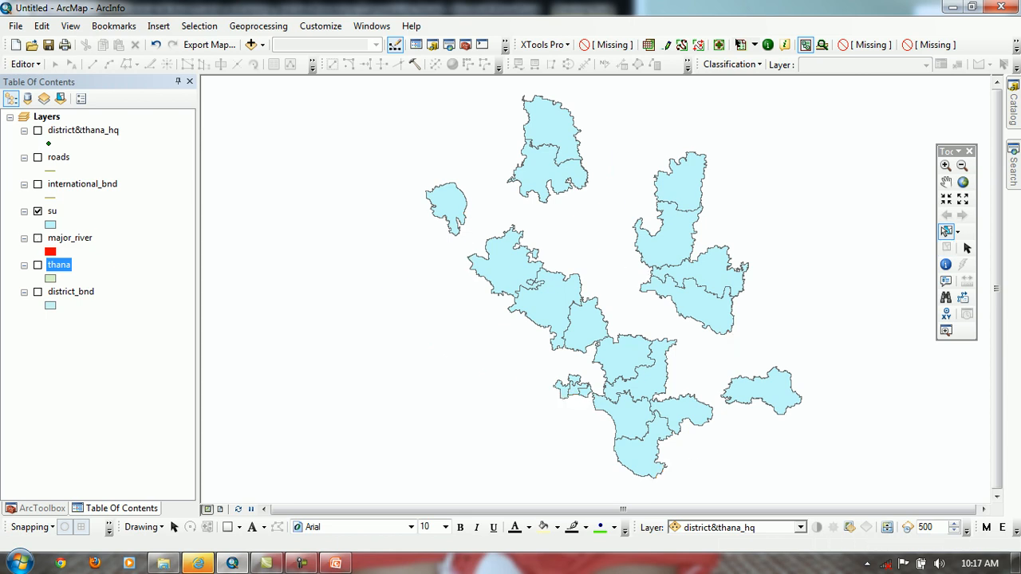
left_click(37, 265)
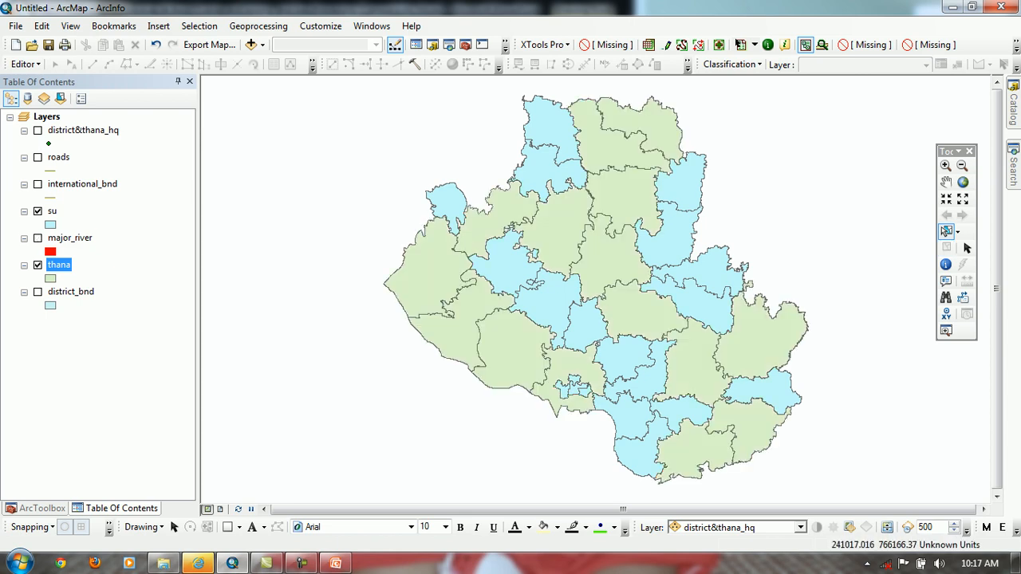
left_click(200, 26)
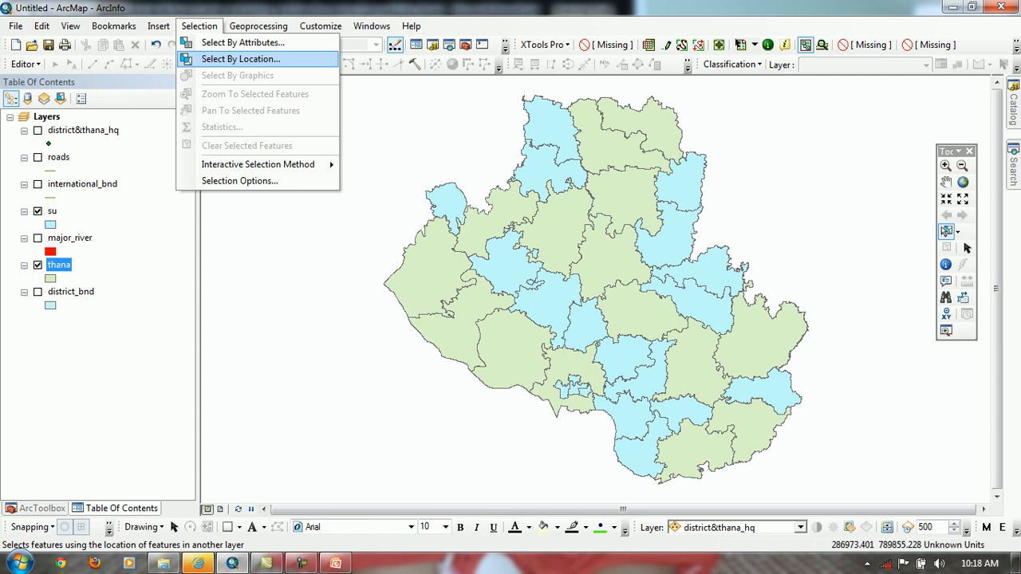
left_click(240, 59)
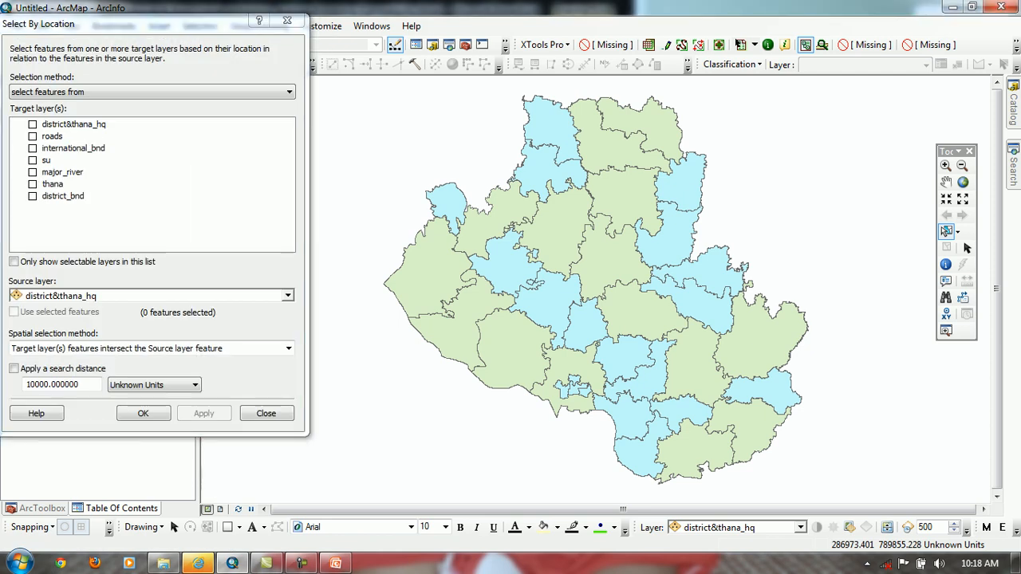
left_click(288, 20)
left_click(199, 25)
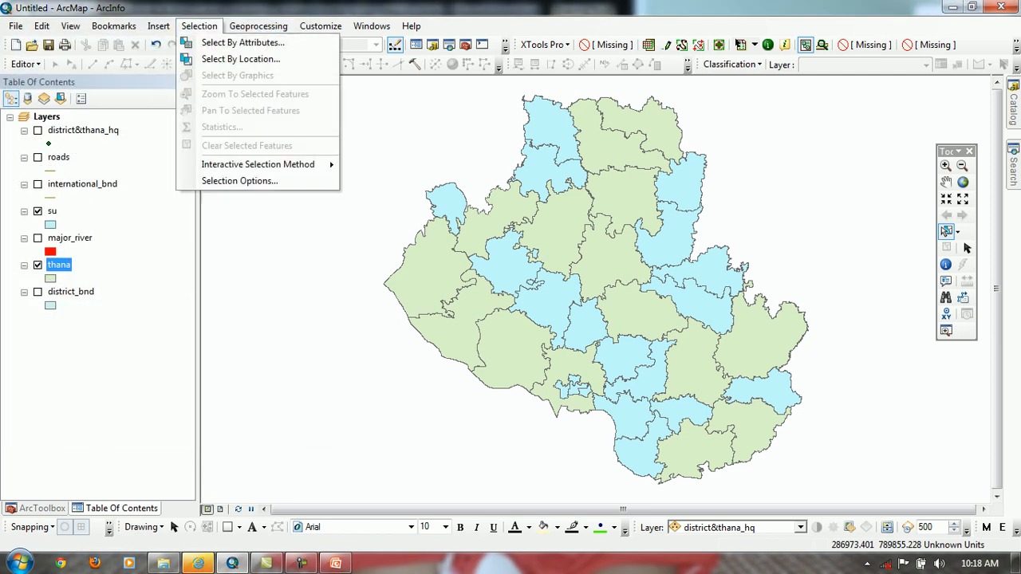
left_click(240, 59)
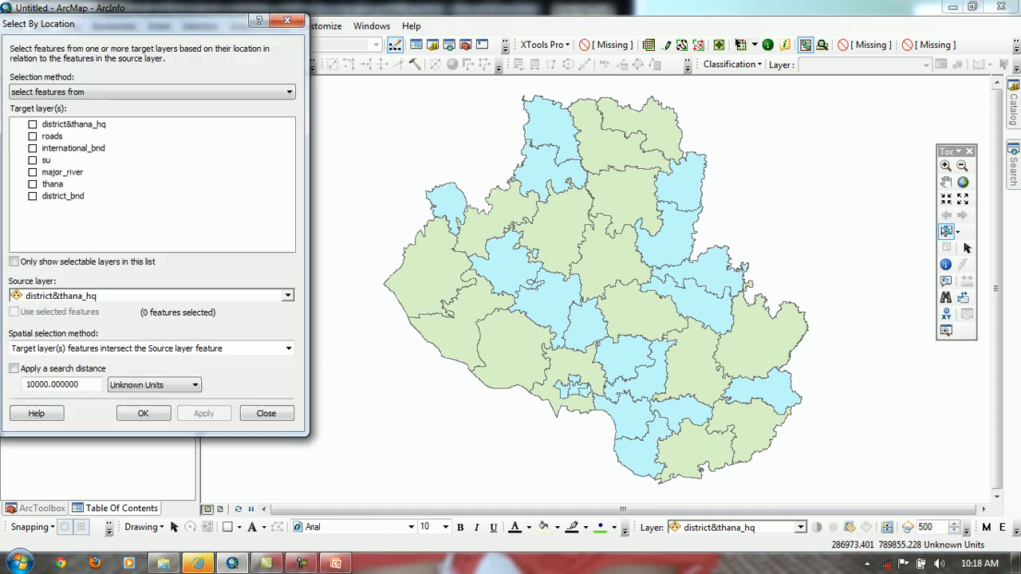
left_click_drag(64, 21, 311, 39)
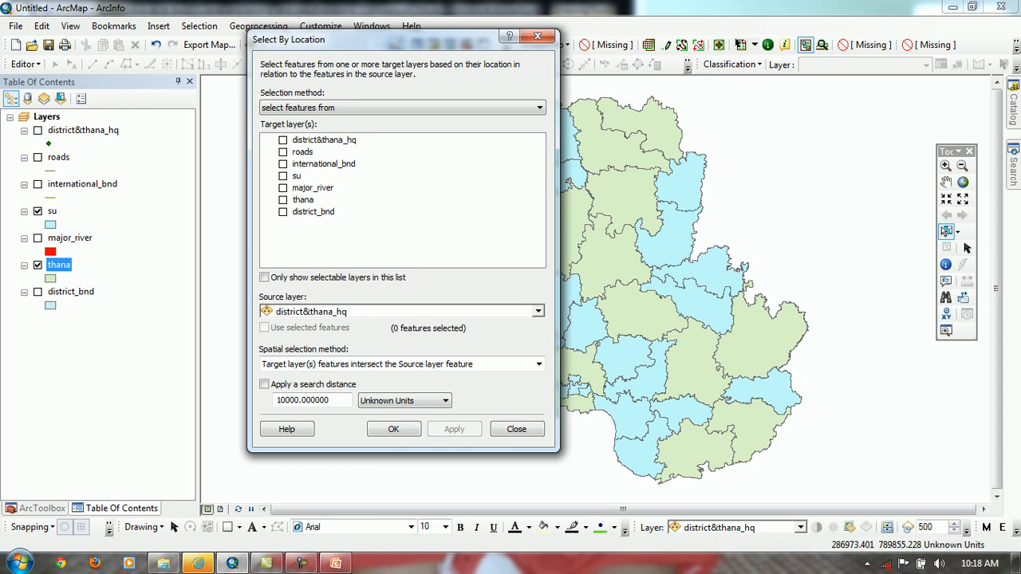
Make the major_river layer visible and hide the su layer, keeping Select By Location open
left_click(37, 238)
left_click_drag(319, 39, 241, 50)
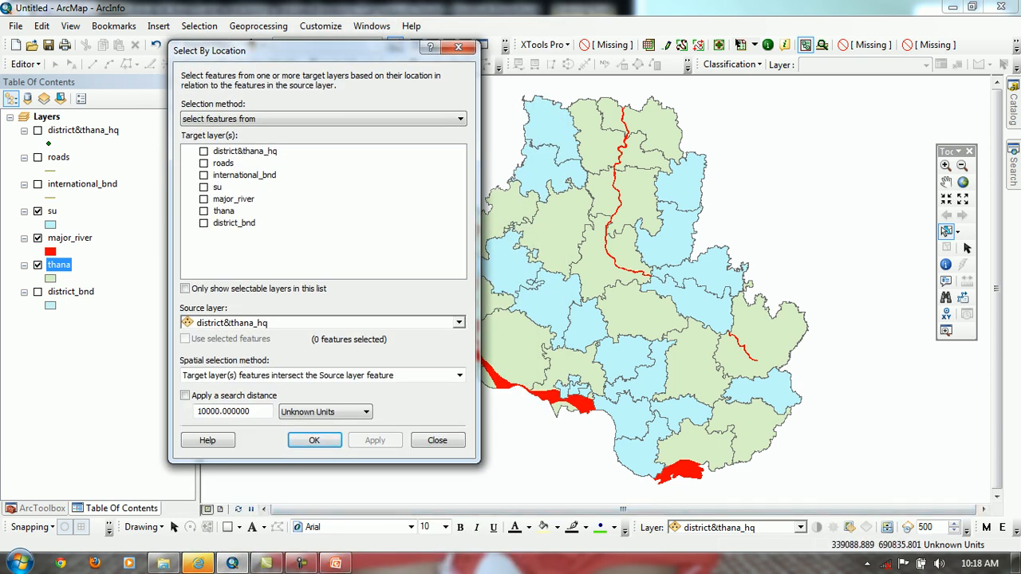
left_click(38, 212)
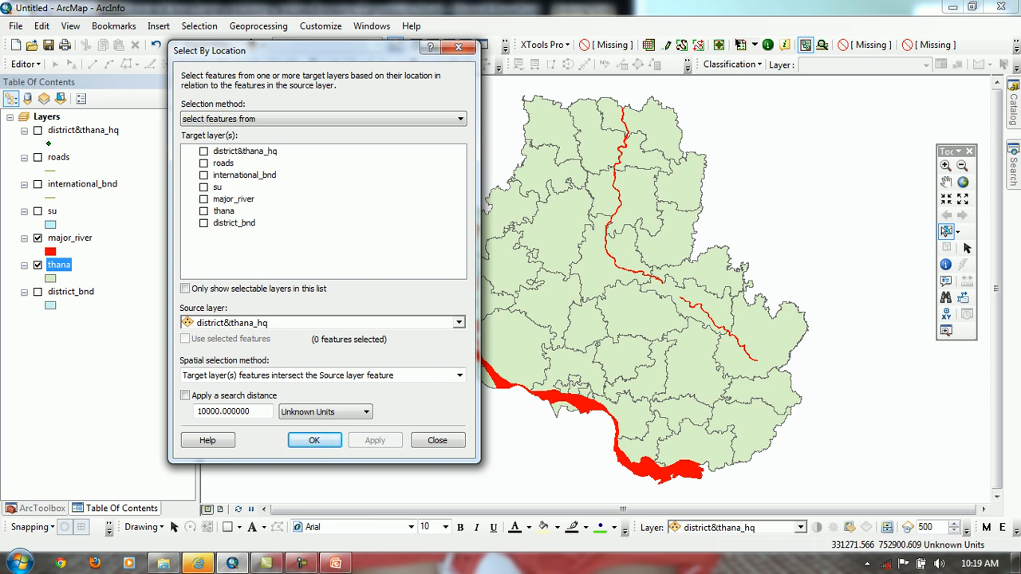
Set Select By Location to select features from the thana layer, using major_river as the source layer
left_click_drag(311, 51, 323, 33)
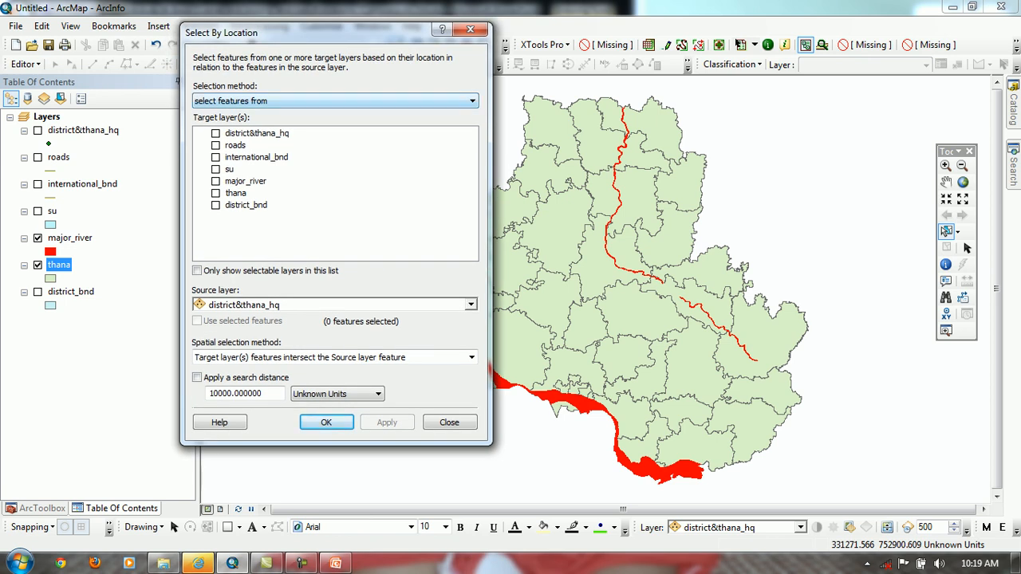
left_click(335, 101)
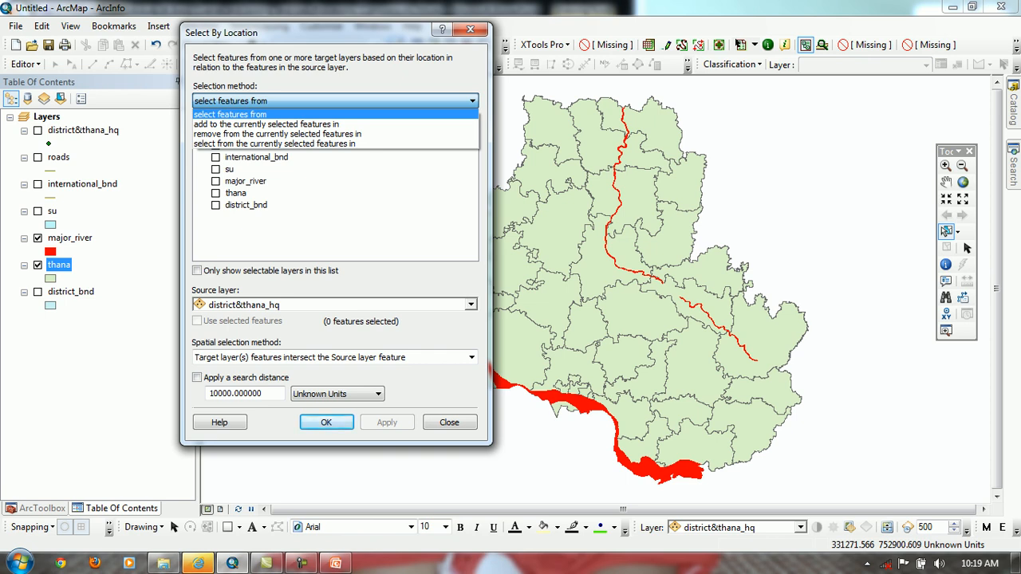
left_click(263, 114)
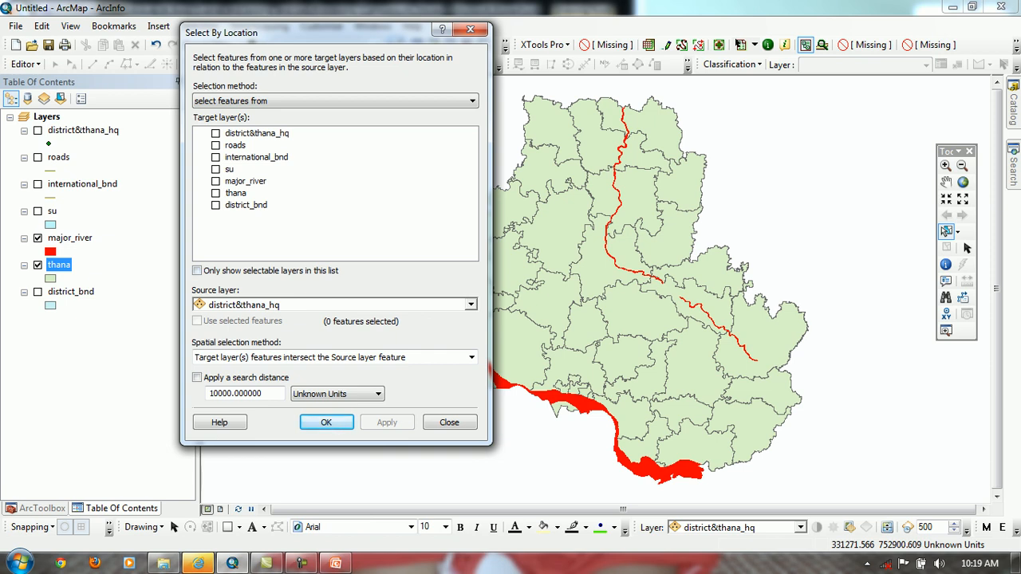
left_click(216, 193)
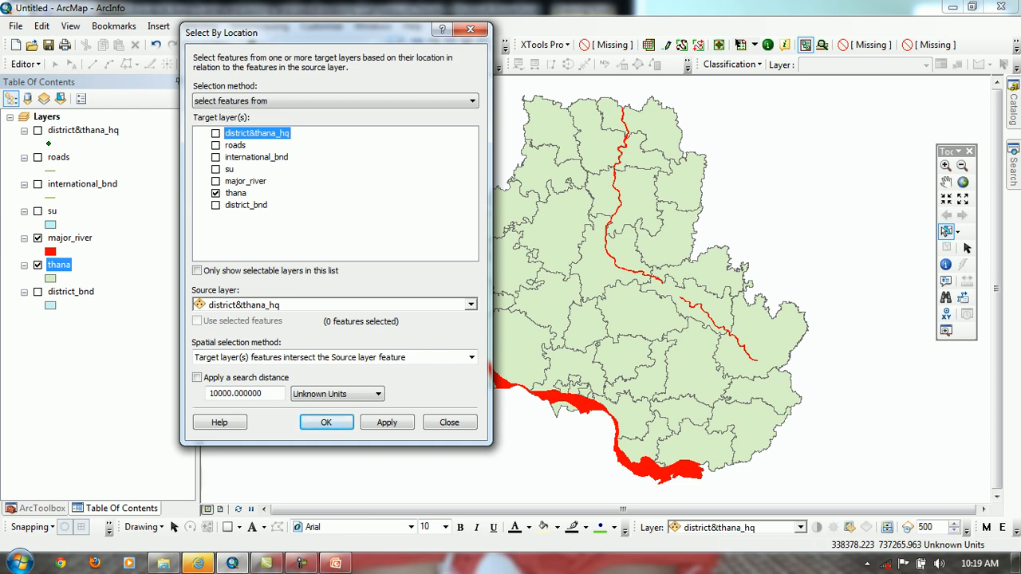
left_click(471, 305)
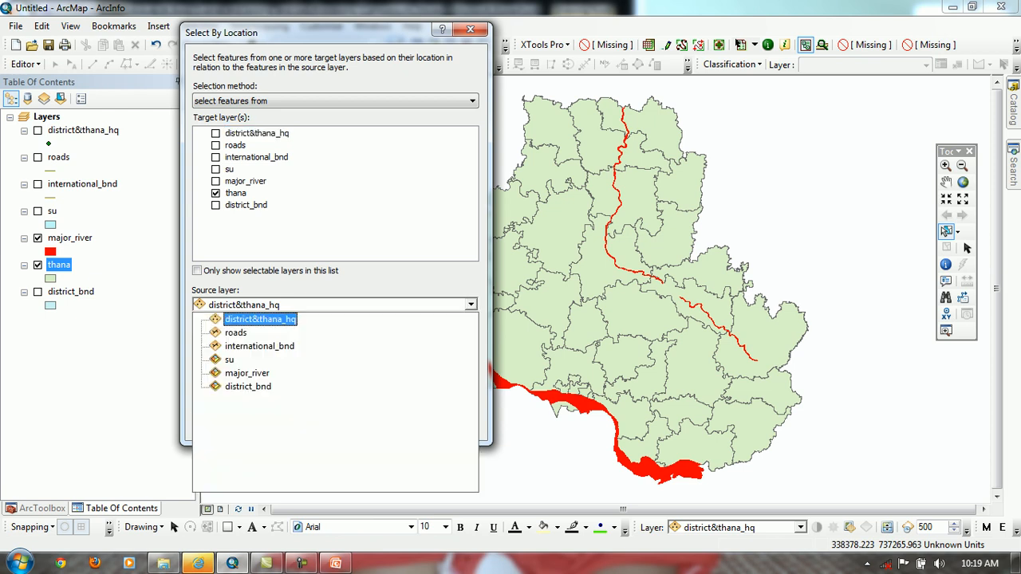
left_click(247, 374)
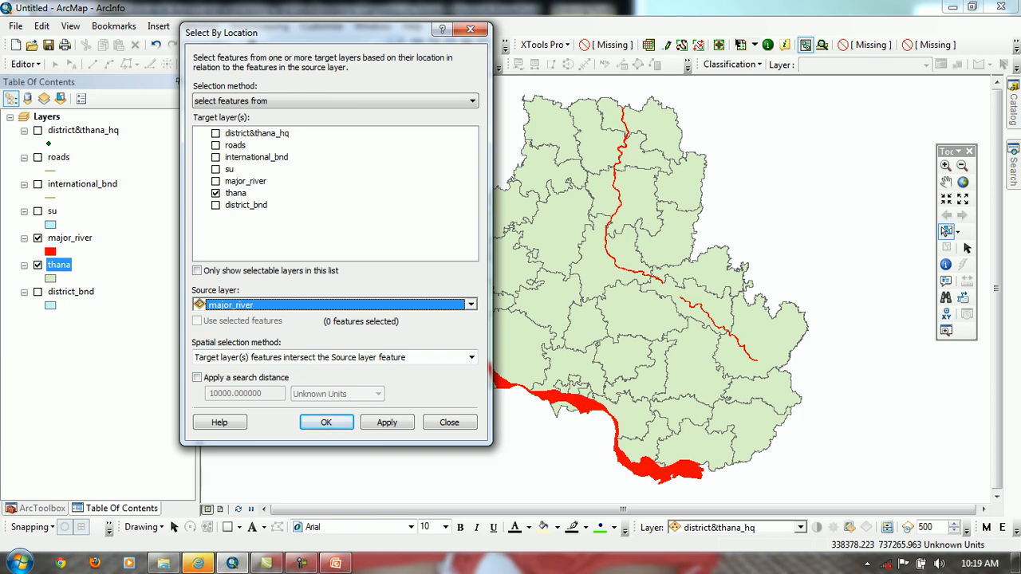
Apply the spatial selection method "Target layer(s) features intersect the Source layer feature" to select the thanas crossing major_river
left_click(472, 358)
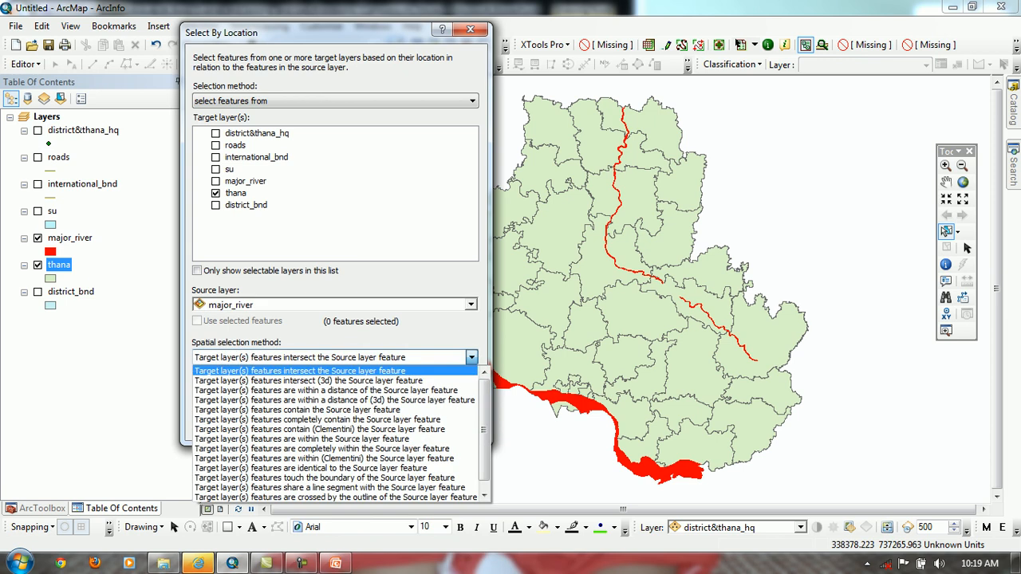
scroll(335, 434, "down", 1)
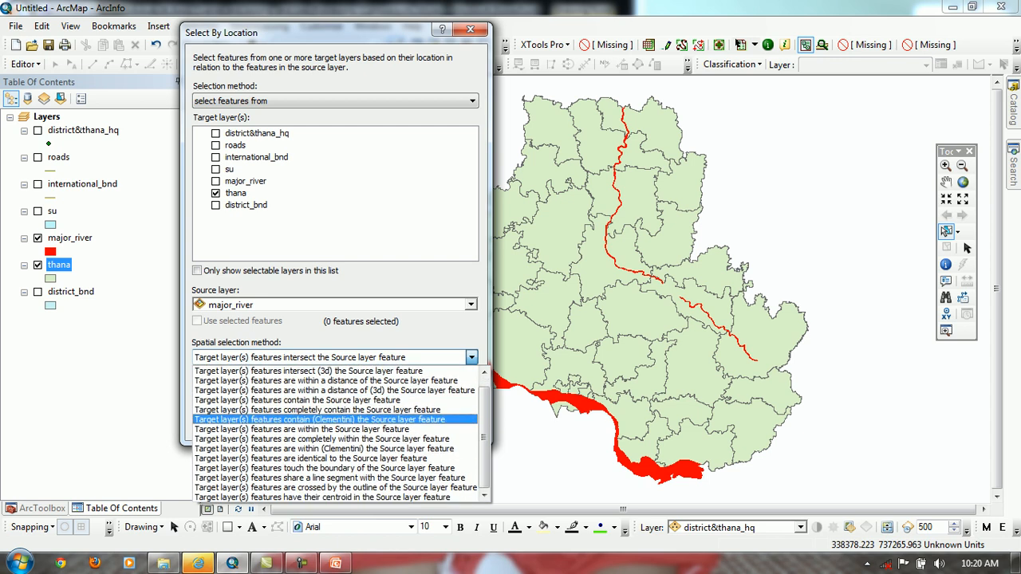
scroll(335, 433, "up", 1)
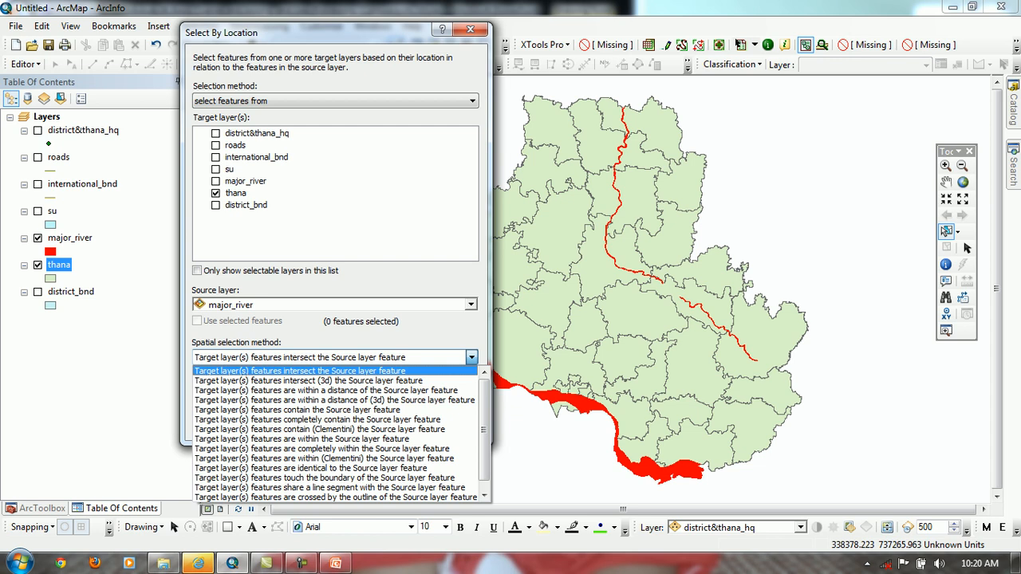
scroll(335, 443, "down", 2)
scroll(335, 443, "up", 1)
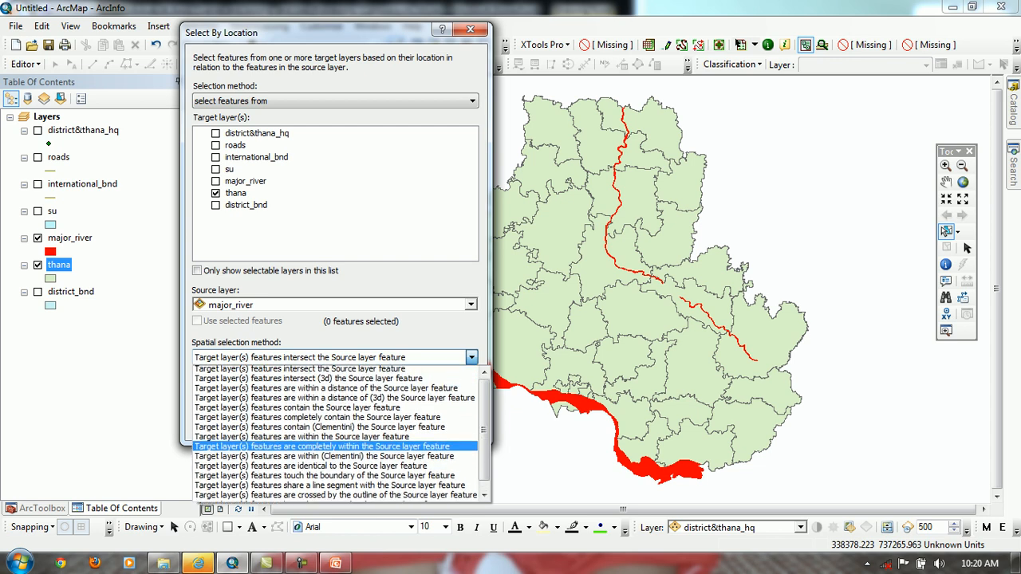
left_click(335, 370)
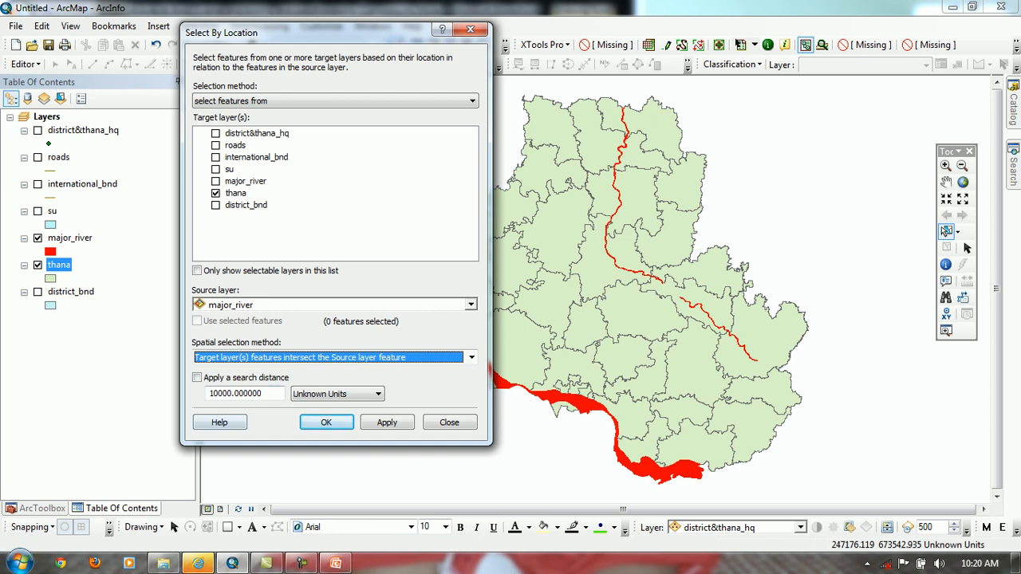
key("Tab")
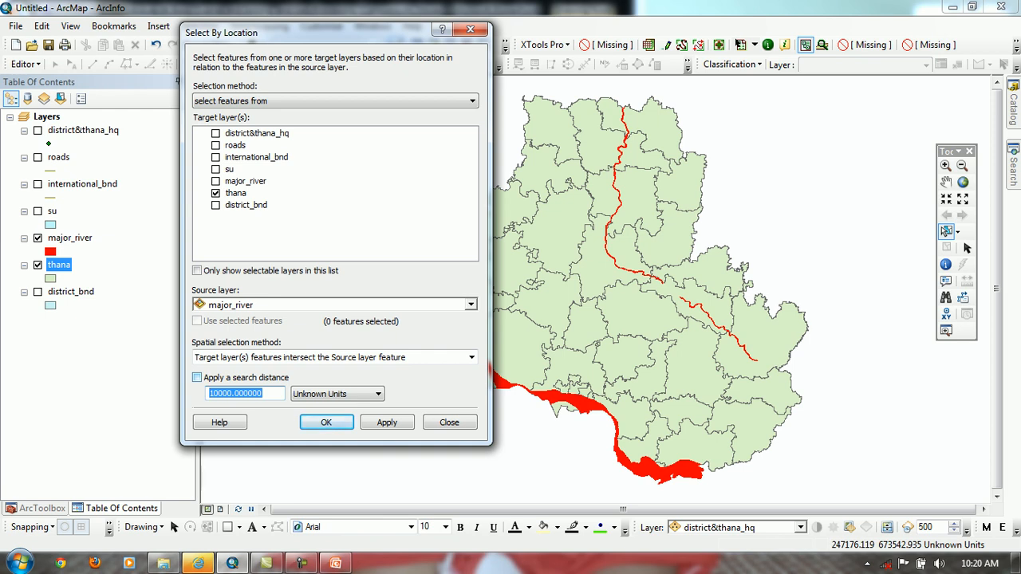
left_click(387, 421)
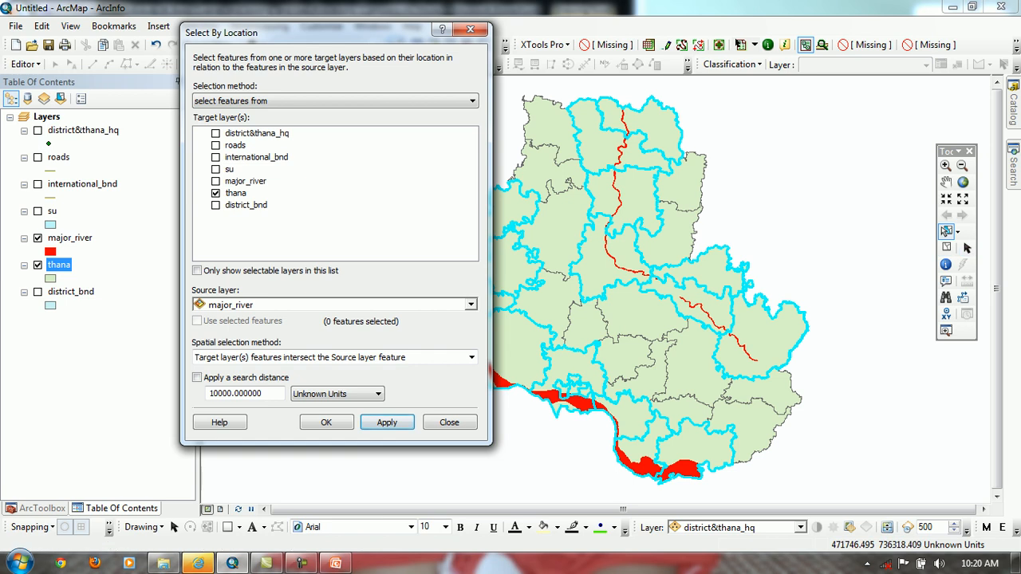
Clear the selection, reselect thanas intersecting major_river with a search distance of 10000 unknown units, and close Select By Location
left_click(947, 247)
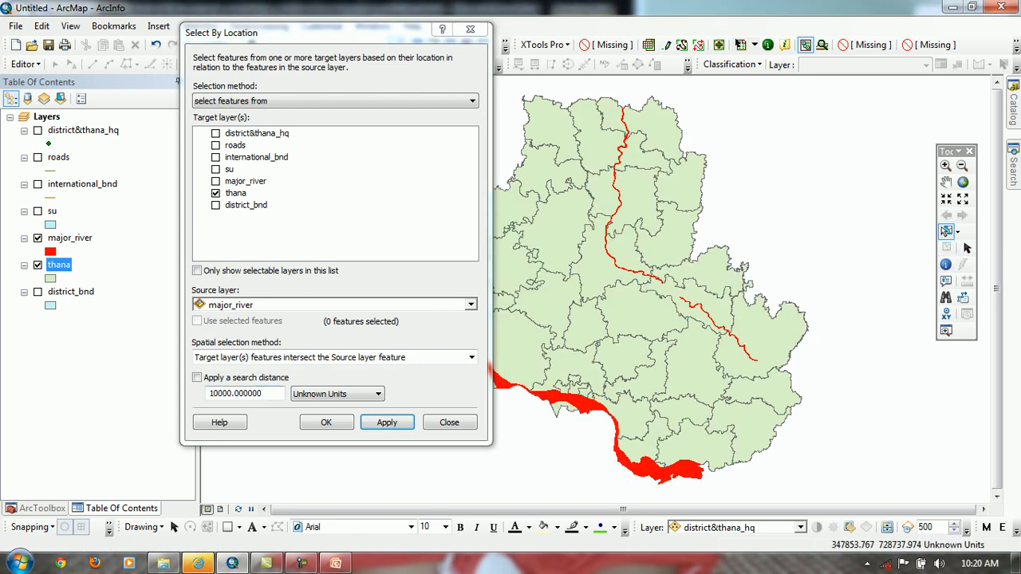
left_click(240, 393)
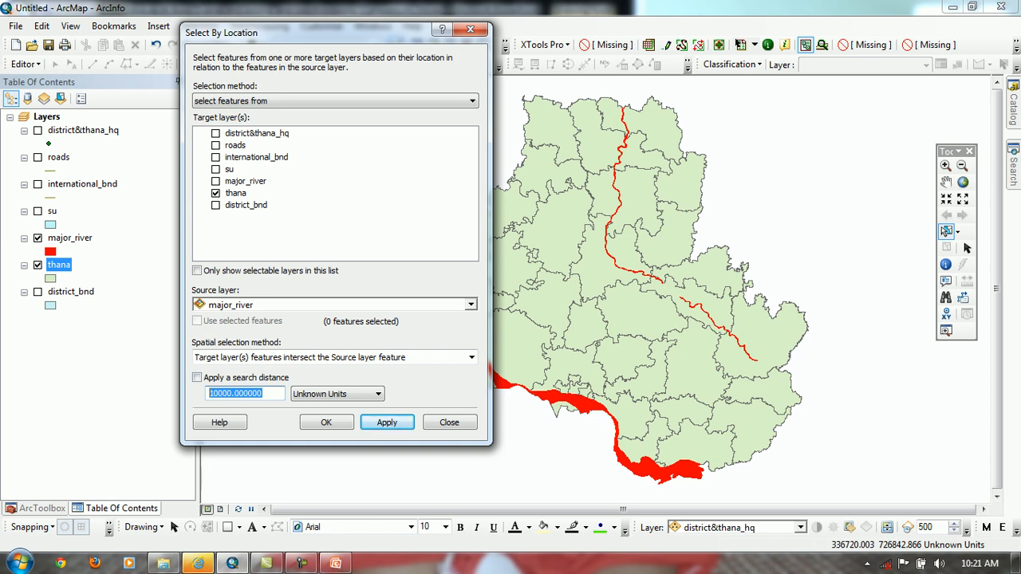
left_click(197, 378)
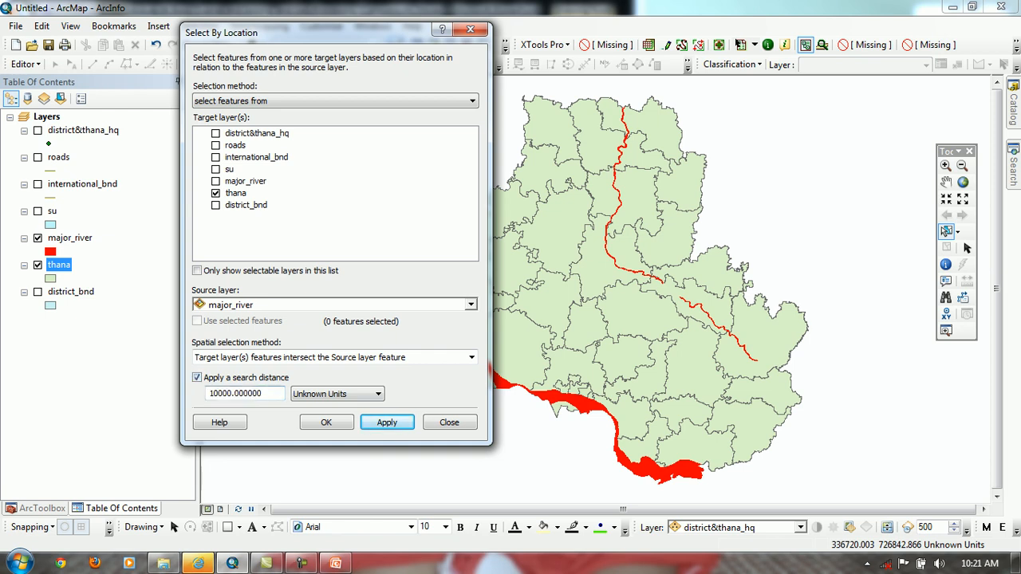
left_click(387, 422)
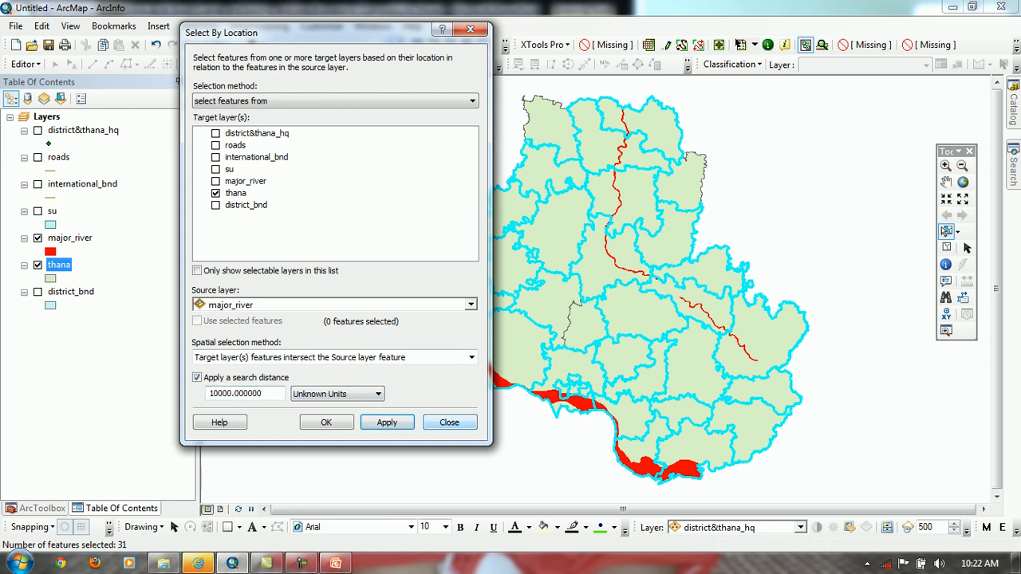
left_click(449, 422)
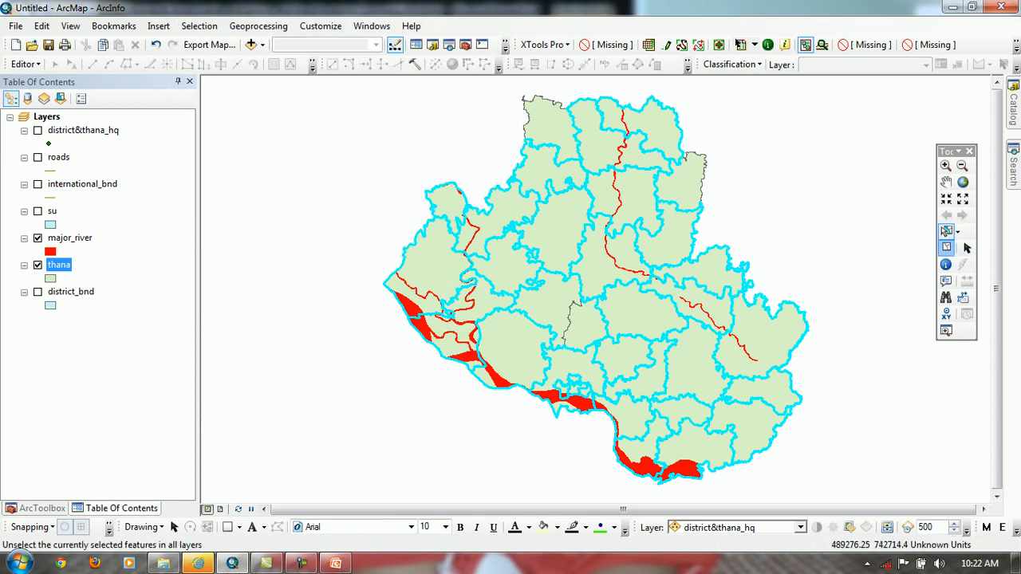
Clear the selected features and draw a rectangle graphic over the central thanas
left_click(946, 247)
left_click(199, 26)
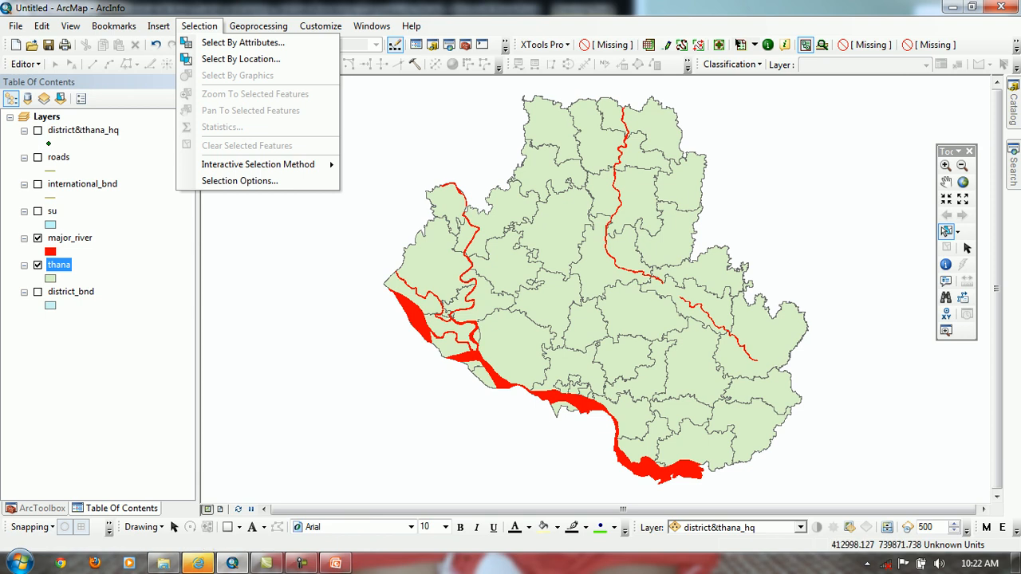
left_click(858, 239)
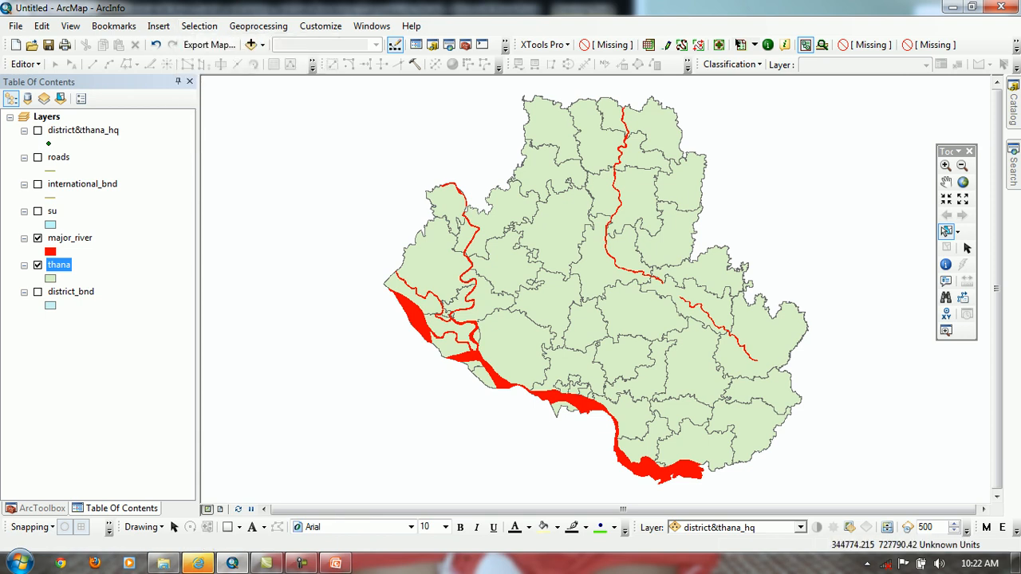
left_click(227, 526)
mouse_move(524, 258)
left_mouse_down()
mouse_move(684, 378)
mouse_move(683, 392)
mouse_move(672, 392)
left_mouse_up()
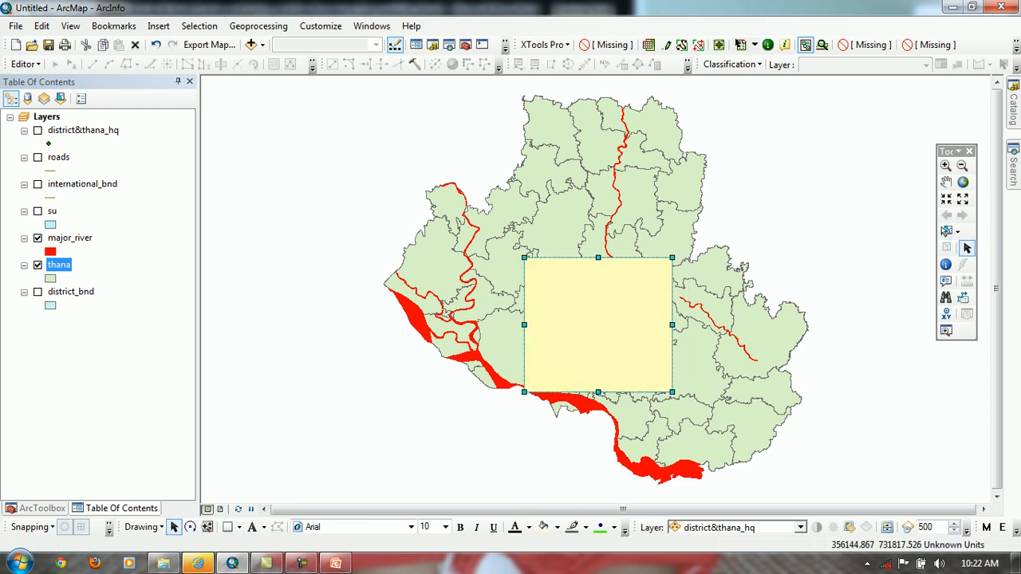
Give the rectangle no fill color and a pink outline with a width of 2, and deselect it
right_click(564, 277)
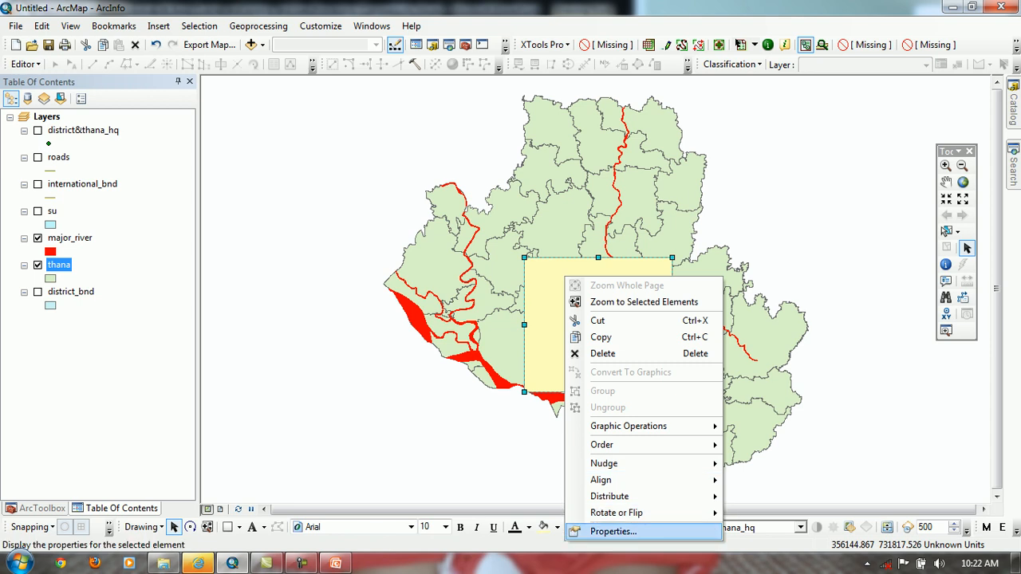
left_click(612, 532)
left_click(464, 226)
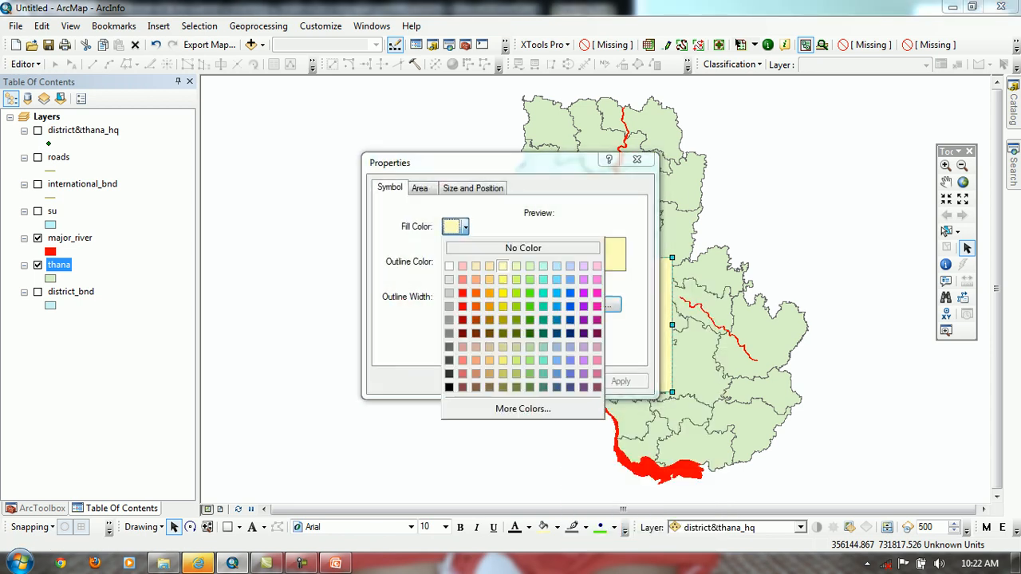
left_click(523, 248)
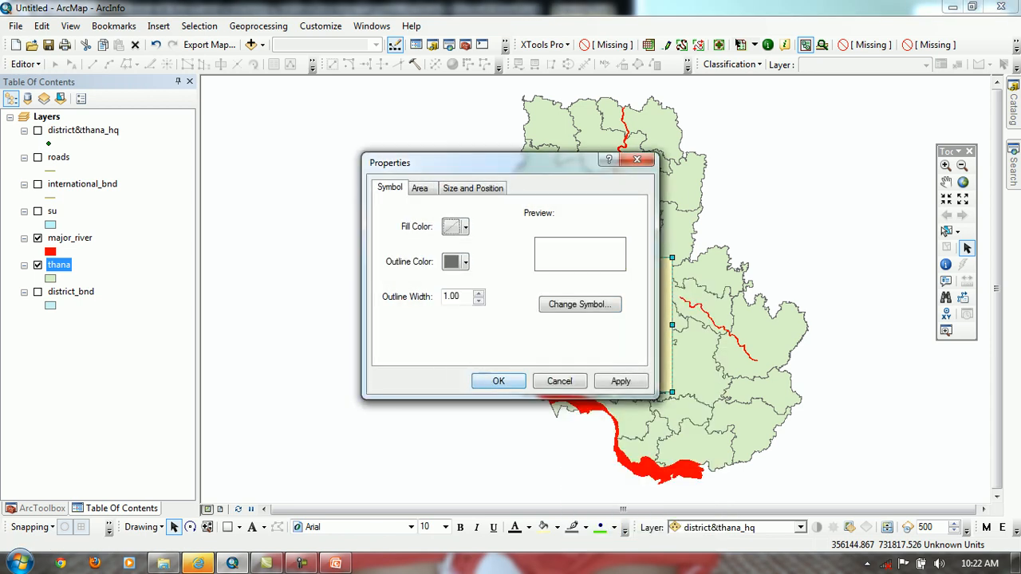
left_click(464, 262)
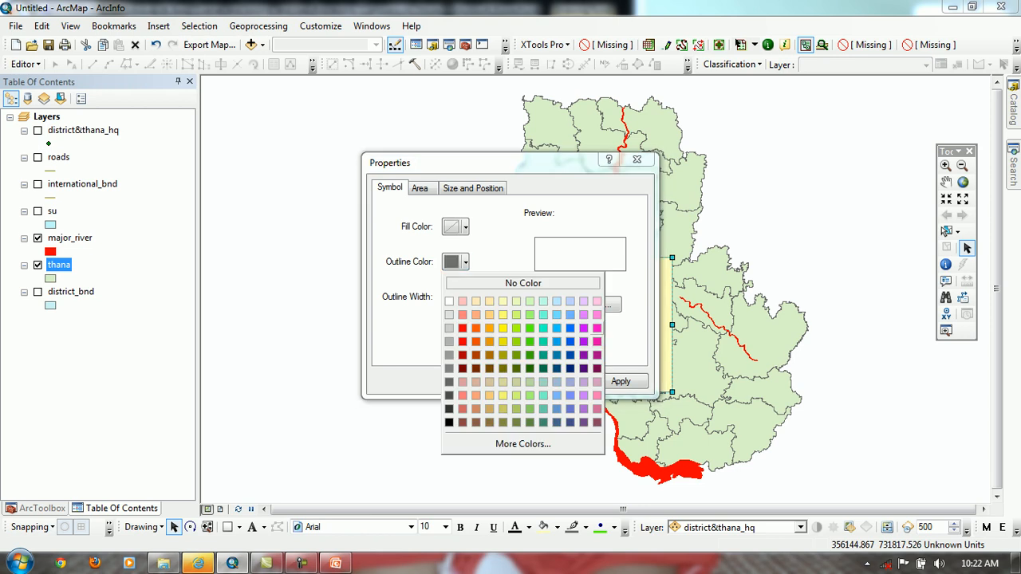
left_click(596, 328)
left_click(479, 294)
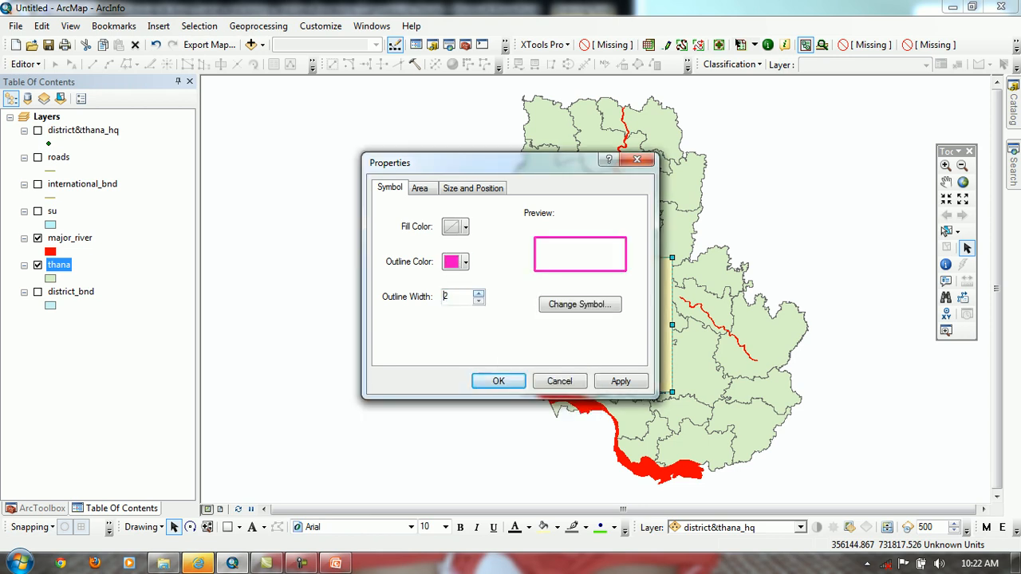
left_click(498, 381)
left_click(806, 214)
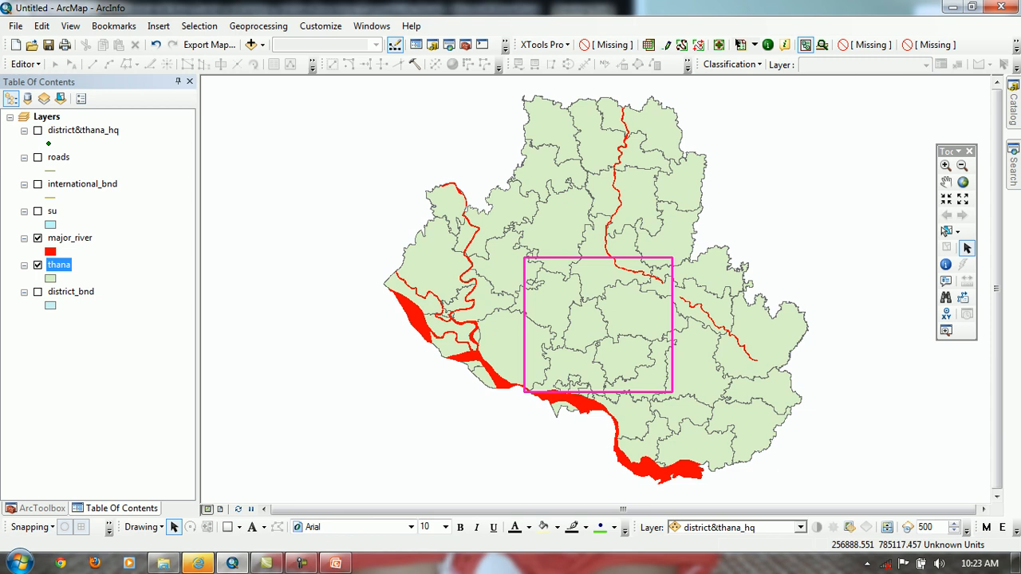
Make the su layer visible together with major_river and thana, leaving the rectangle graphic deselected
left_click(636, 391)
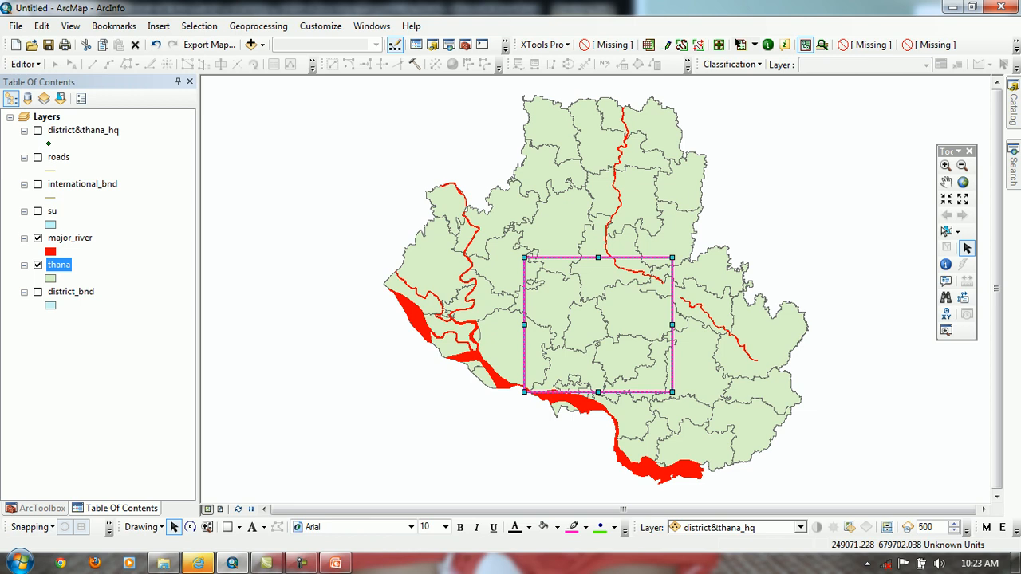
left_click(37, 211)
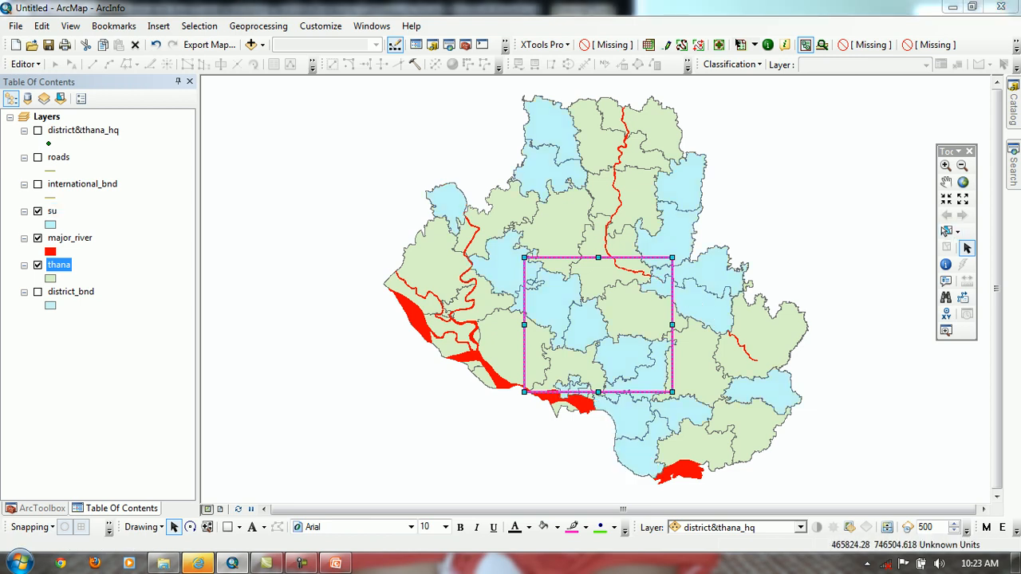
left_click(797, 209)
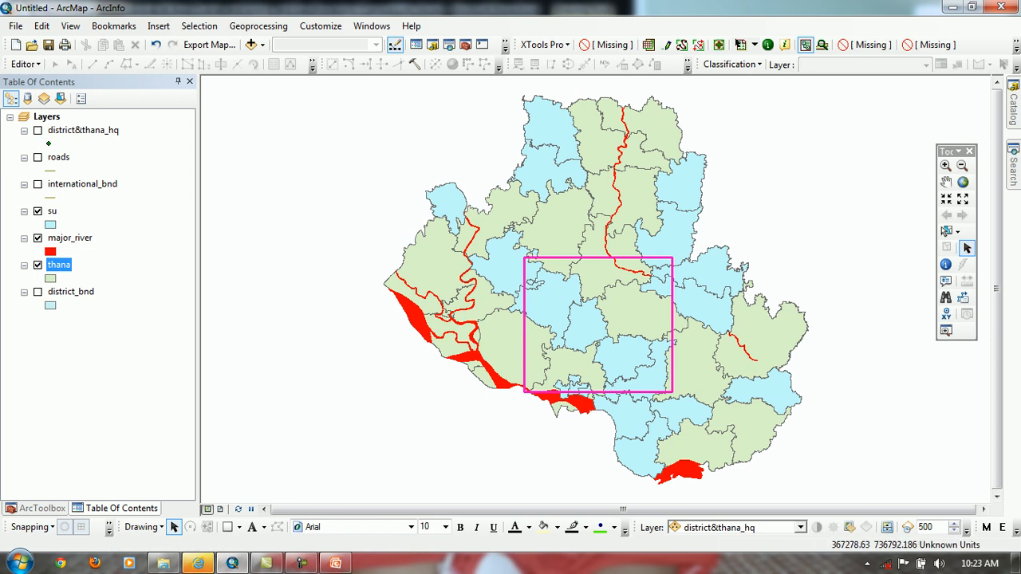
Select the rectangle graphic and use Select By Graphics to select the map features that it overlaps
left_click(598, 258)
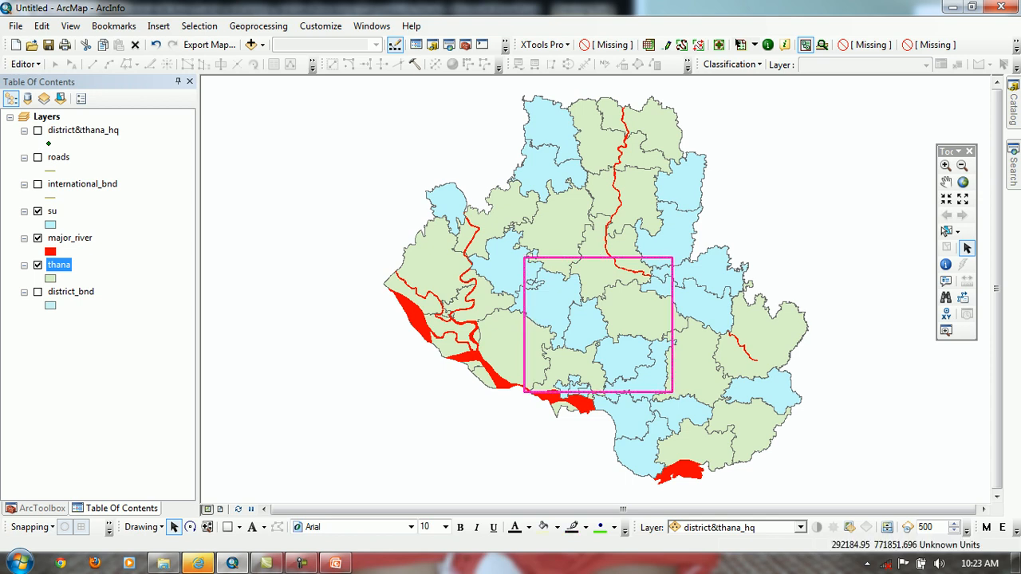
left_click(198, 26)
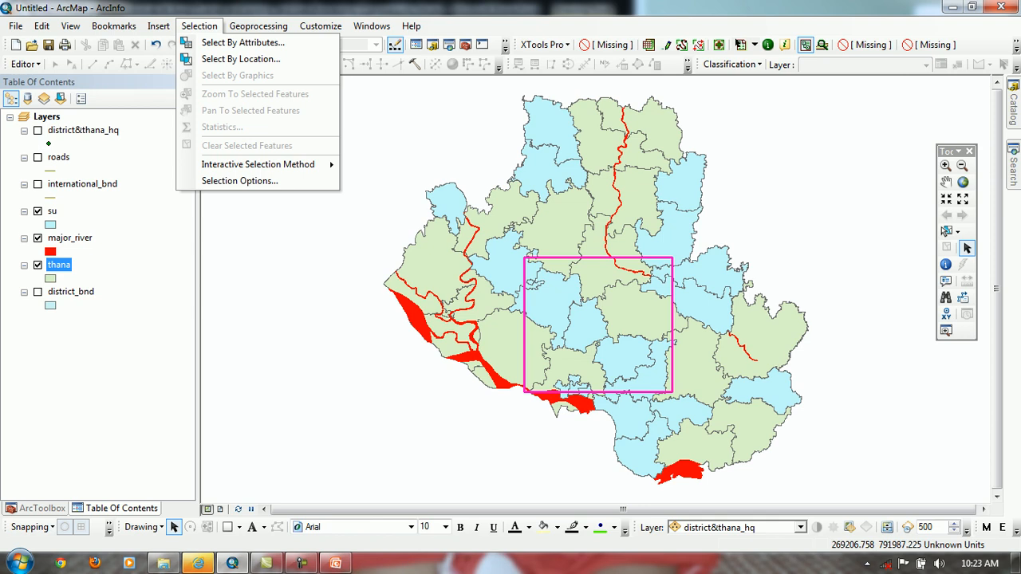
left_click(416, 185)
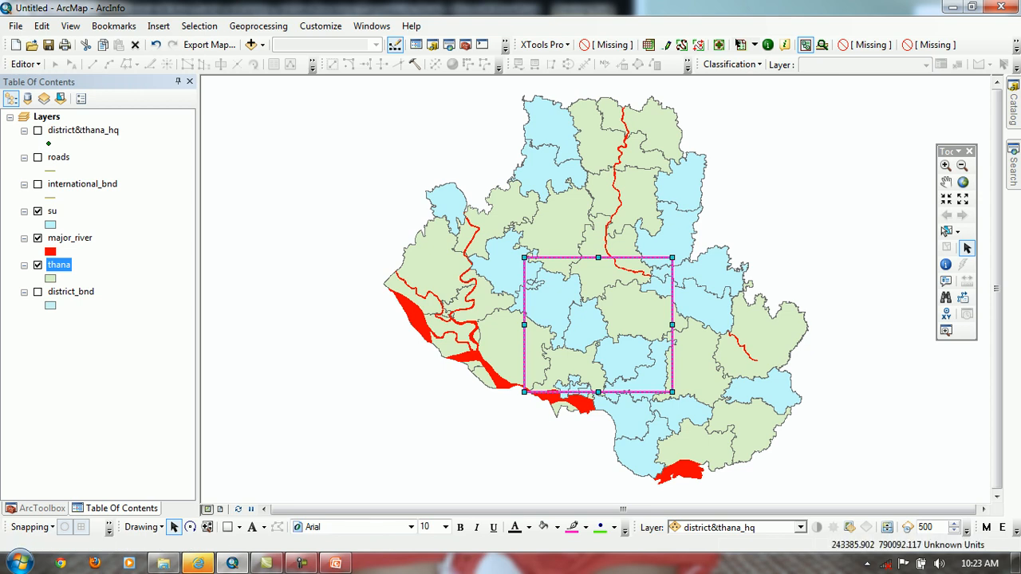
left_click(199, 26)
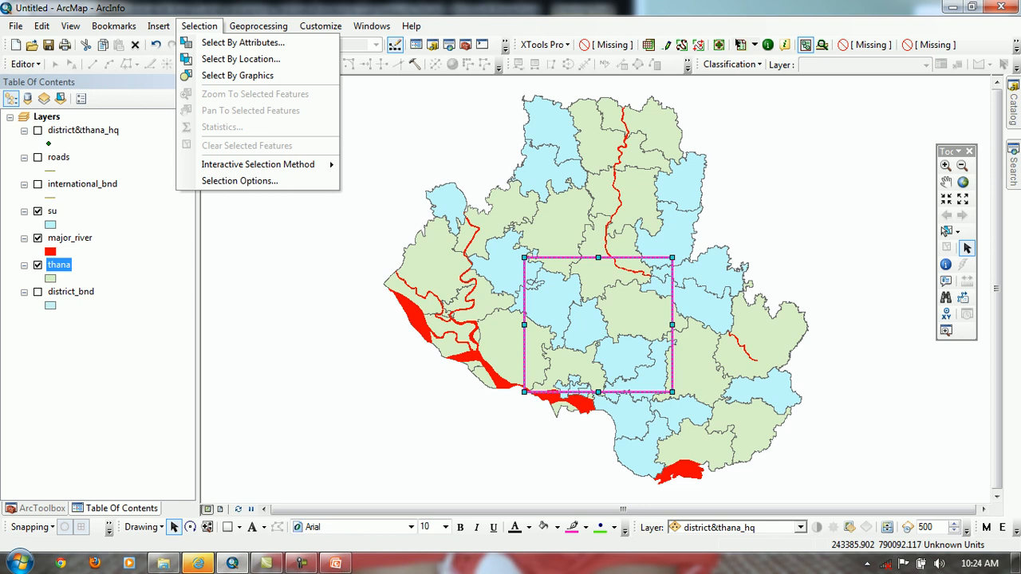
left_click(237, 75)
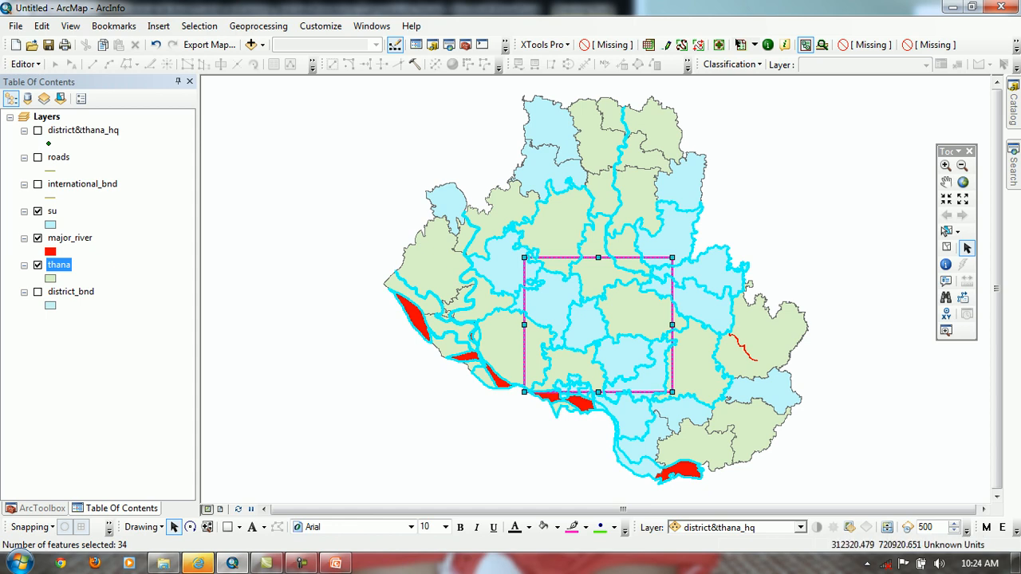
Hide the major_river and su layers, keeping only the thana layer displayed
left_click(38, 238)
left_click(38, 211)
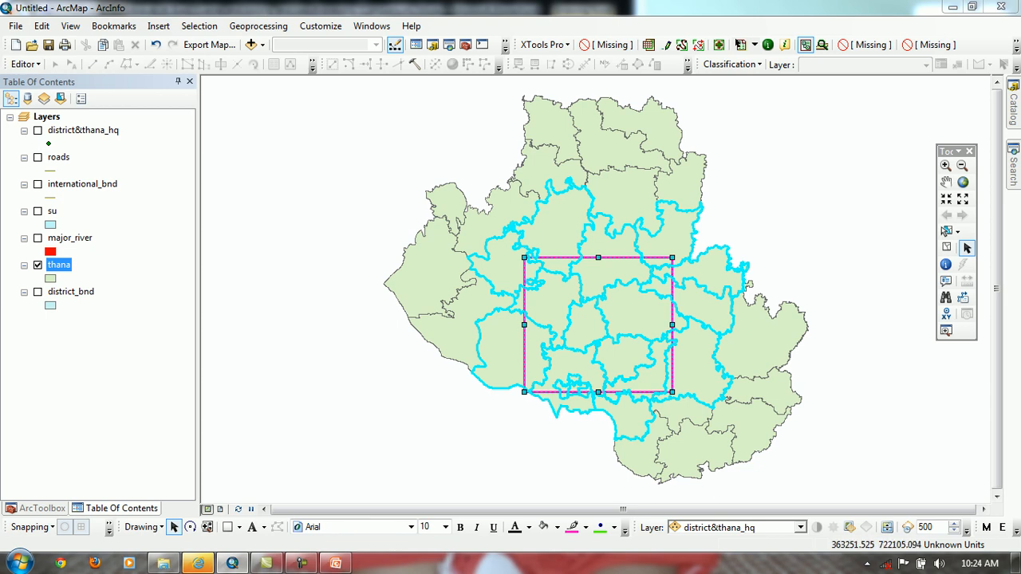
Review the spatial selection methods in Select By Location for thana against major_river, and close it without applying
left_click(199, 25)
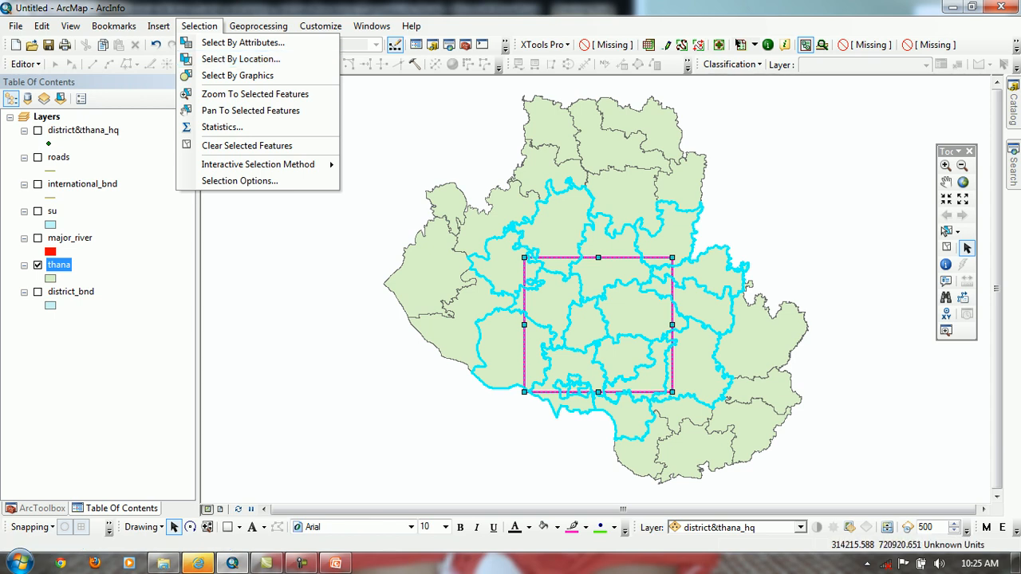
left_click(239, 59)
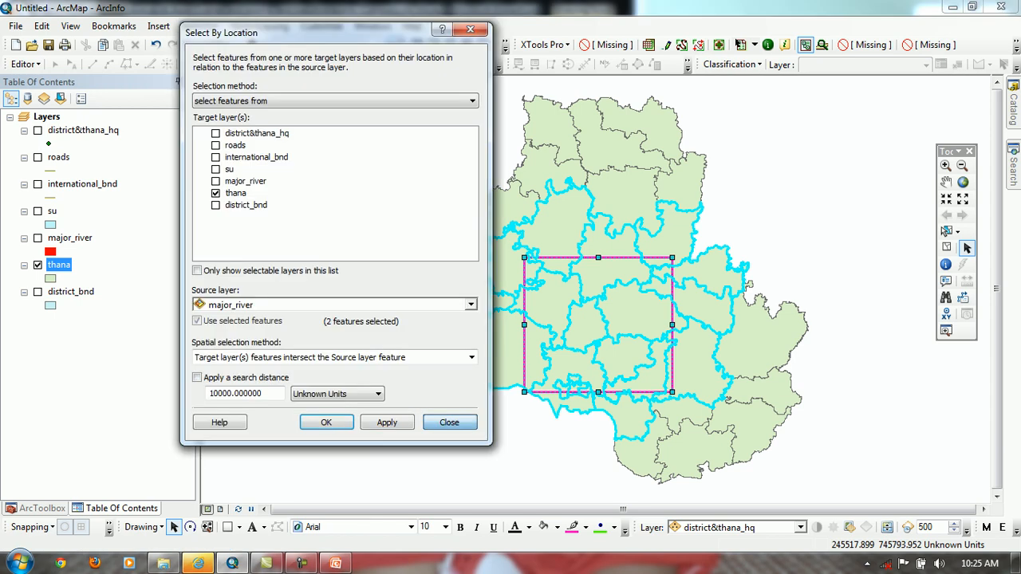
left_click(472, 357)
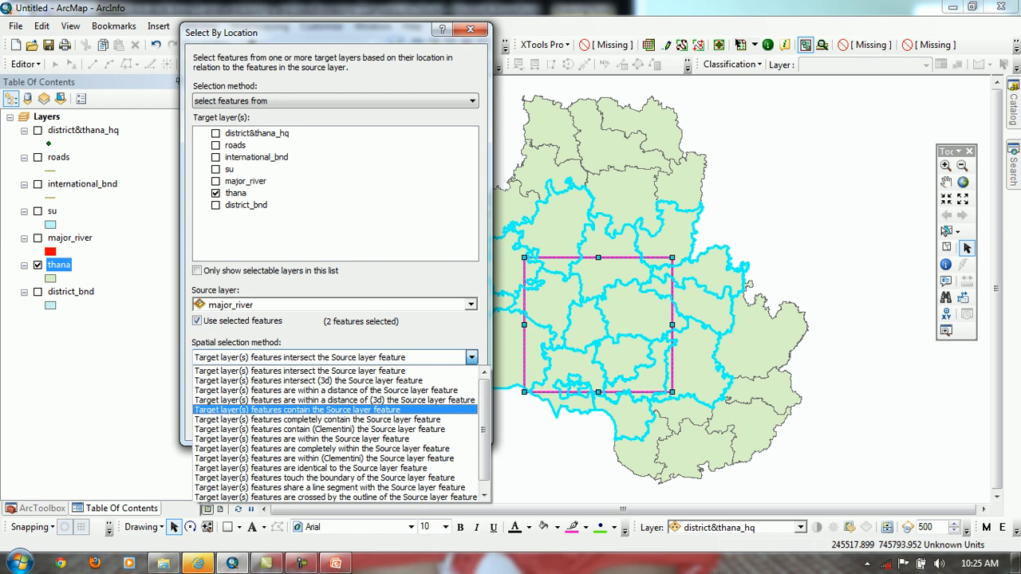
left_click(300, 371)
left_click(448, 421)
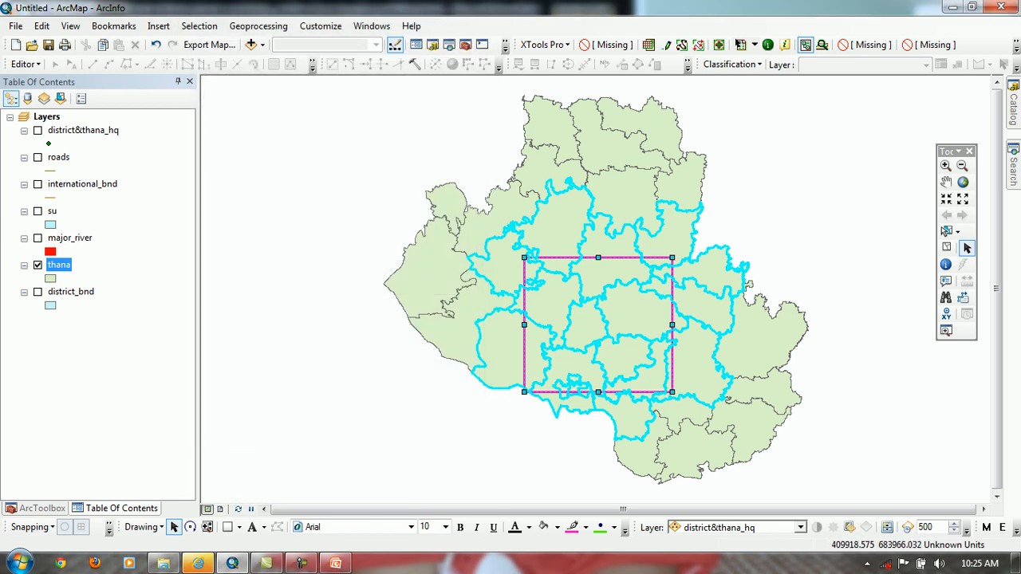
Deselect the rectangle graphic and clear all selected features
left_click(834, 278)
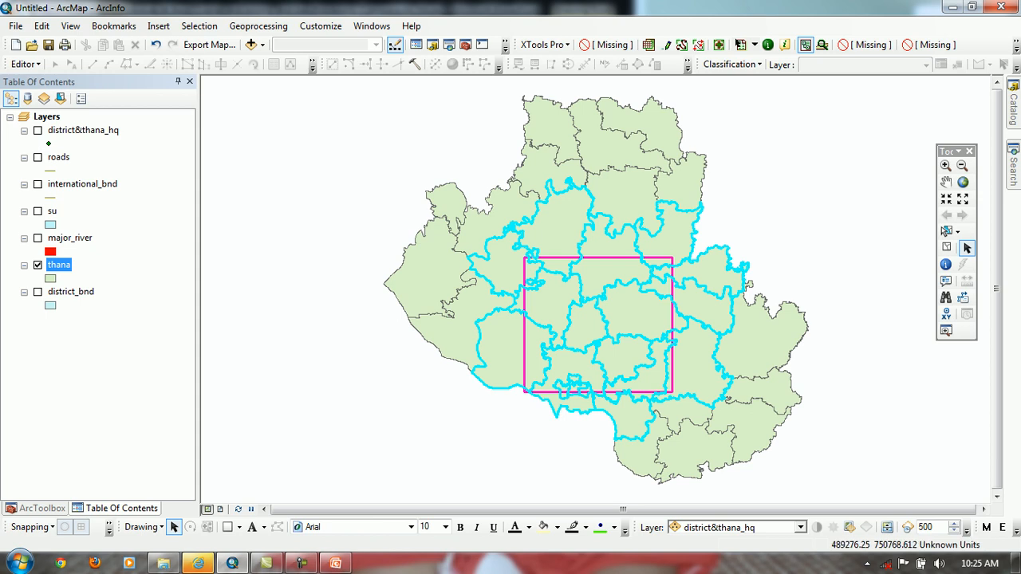
left_click(946, 247)
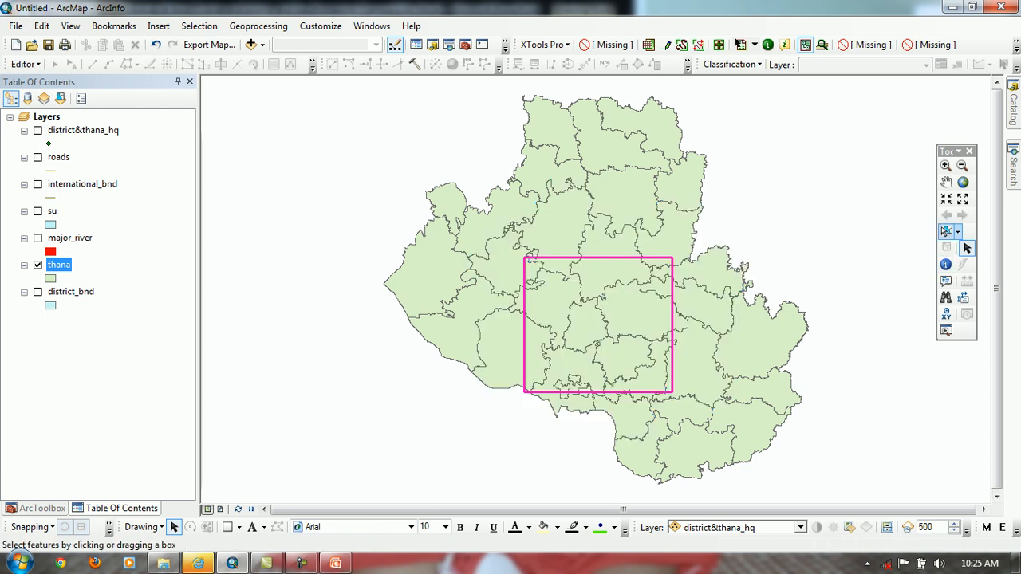
Launch ArcCatalog 10 and bring its window into clear view on the desktop
mouse_move(1014, 110)
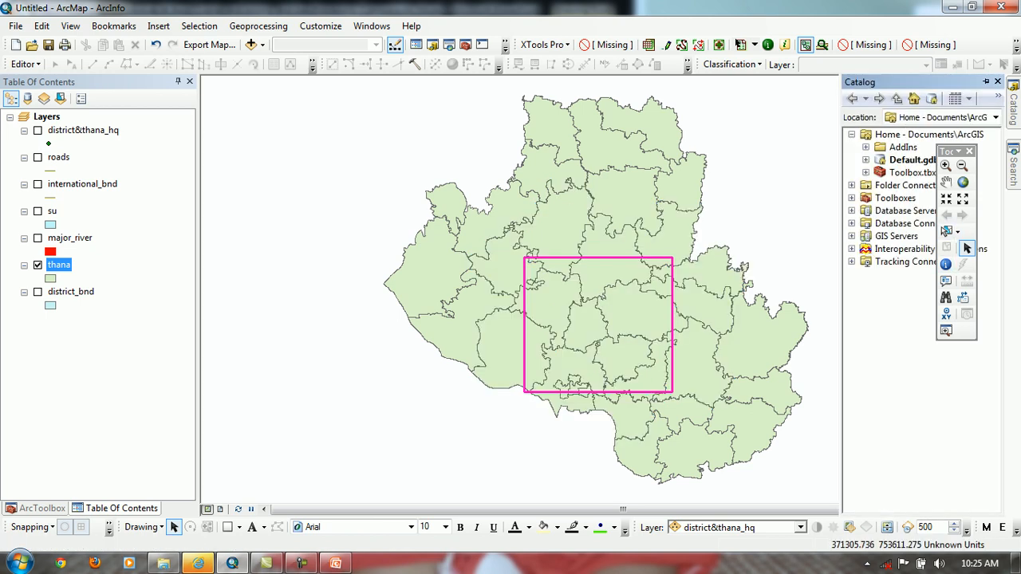
left_click(19, 564)
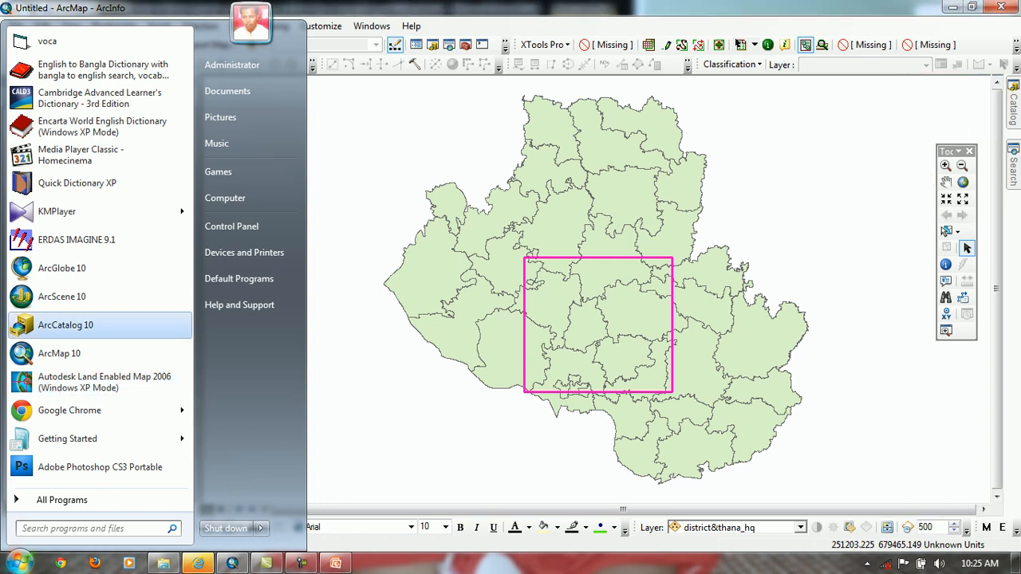
left_click(66, 326)
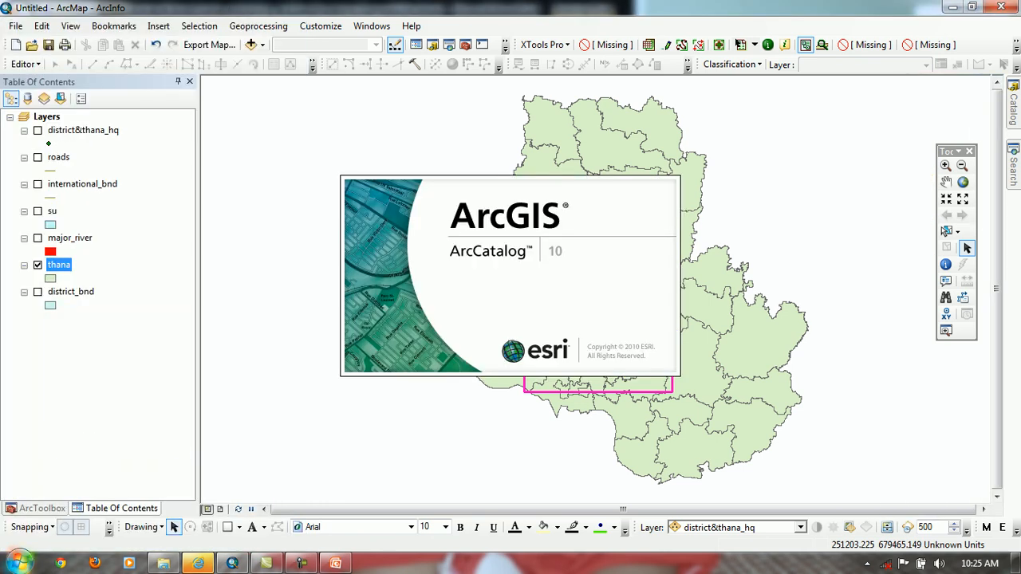
left_click(17, 563)
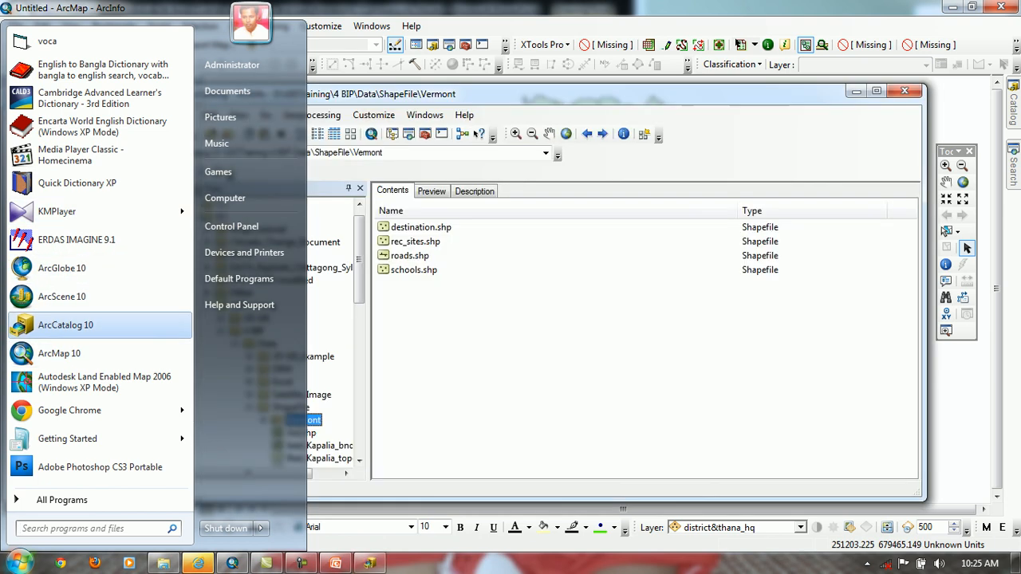
left_click(559, 343)
left_click_drag(543, 93, 595, 87)
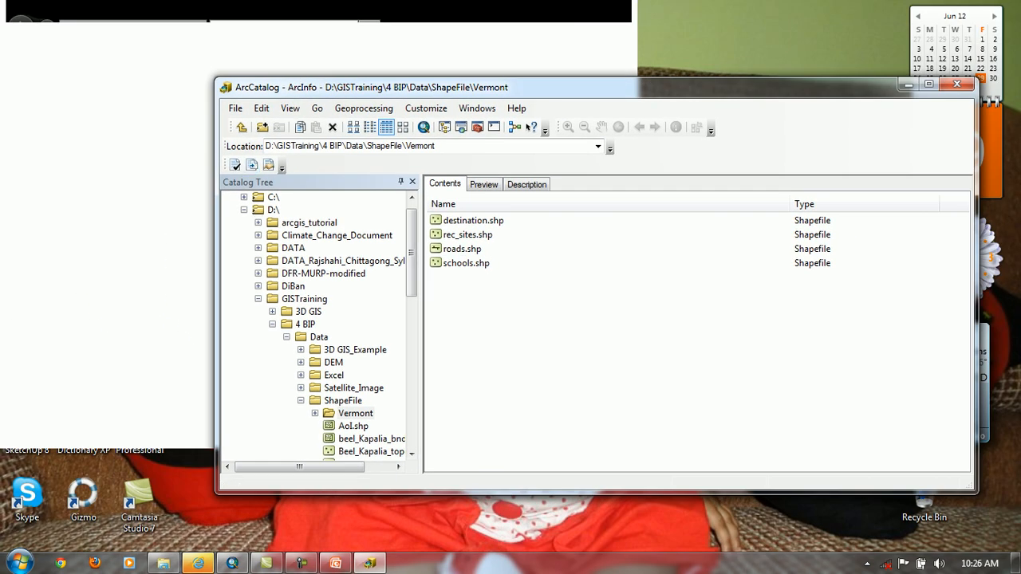
Browse the catalog tree to the D:\TEMP\TEMP folder
left_click(259, 299)
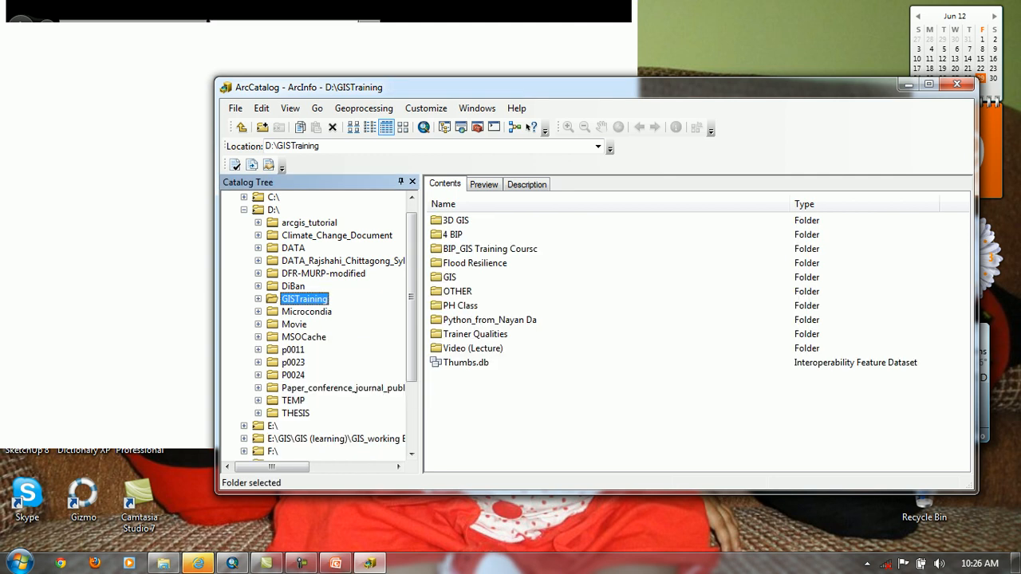
left_click(258, 401)
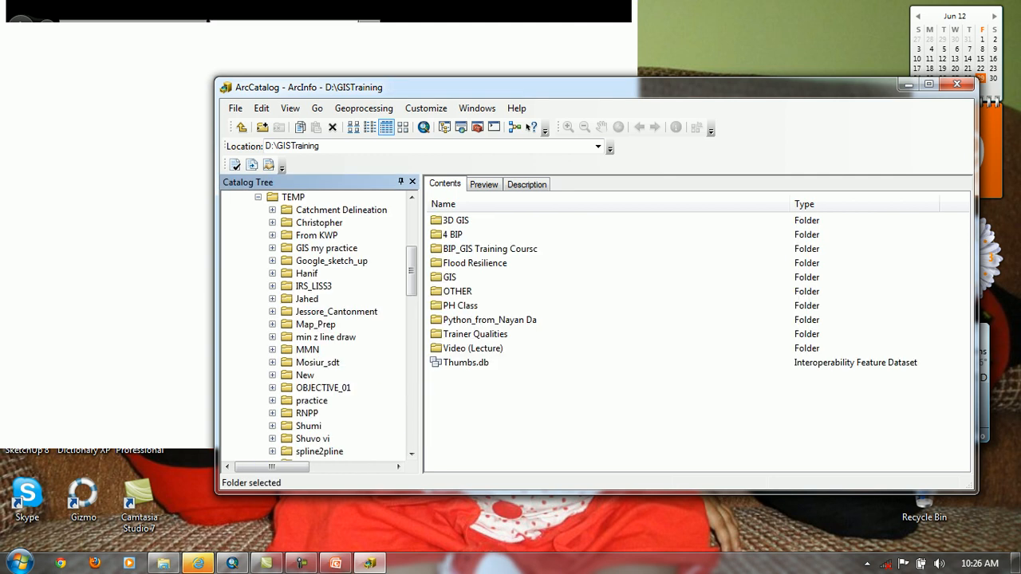
scroll(336, 326, "down", 1)
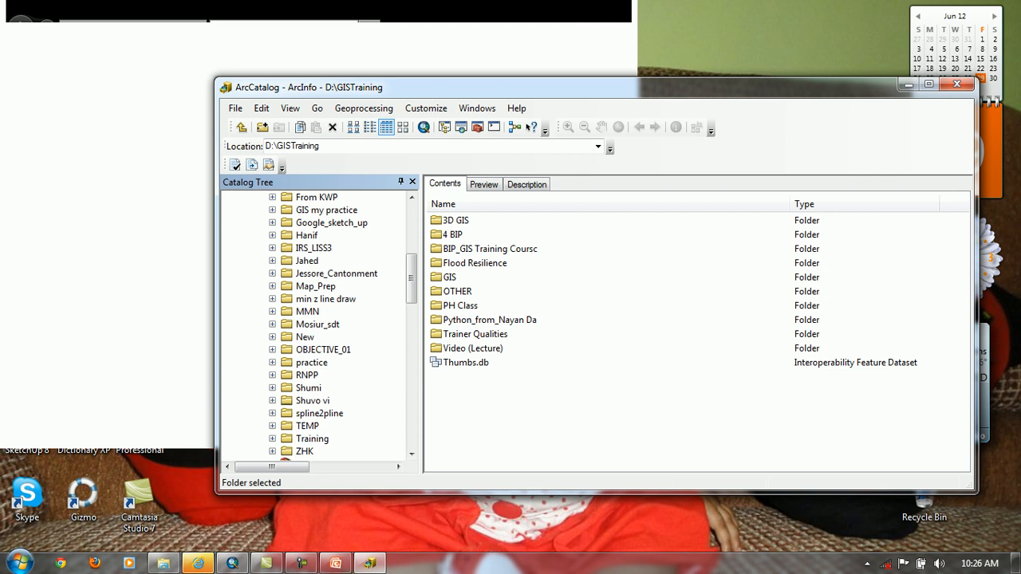
left_click(308, 426)
Create a new polygon shapefile in D:\TEMP\TEMP, keeping the suggested name New_Shapefile(2) and the unknown coordinate system
right_click(643, 370)
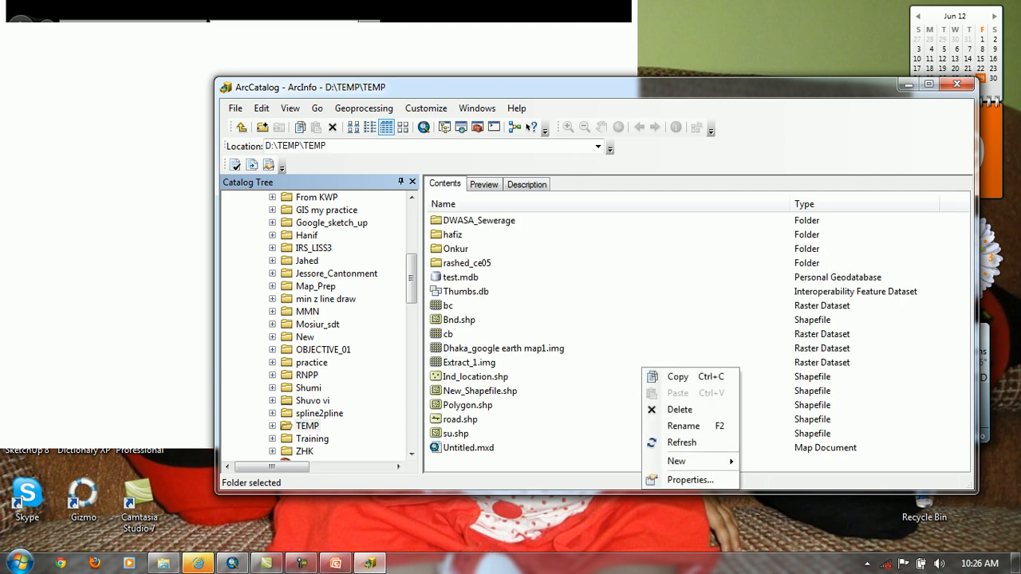
mouse_move(686, 461)
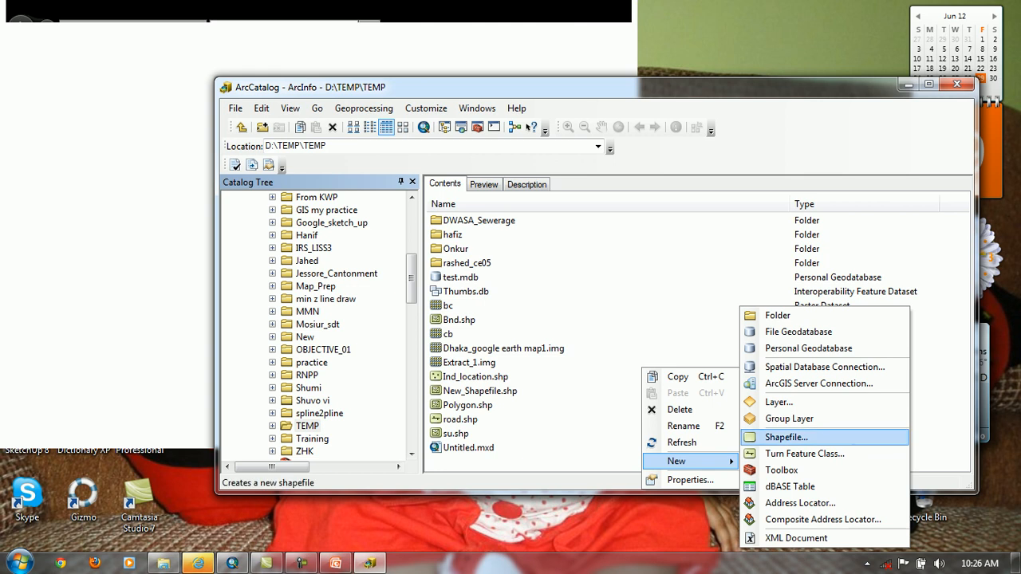
left_click(785, 437)
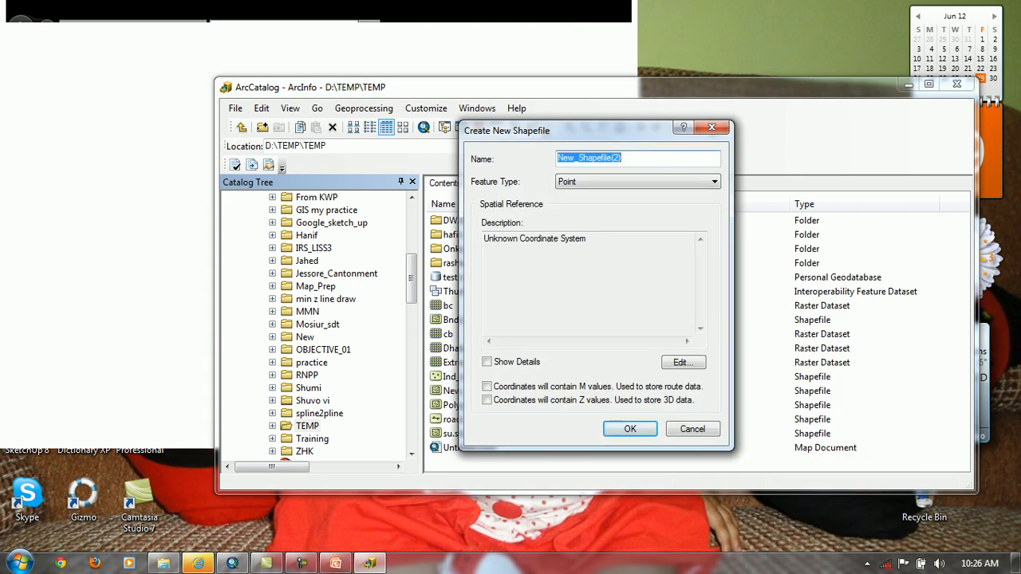
left_click(712, 182)
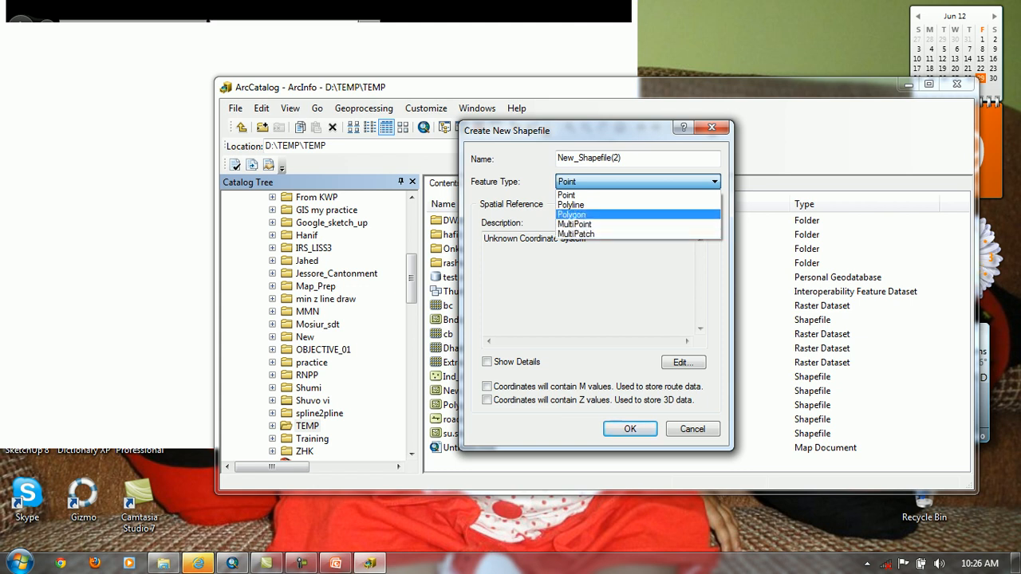
left_click(571, 215)
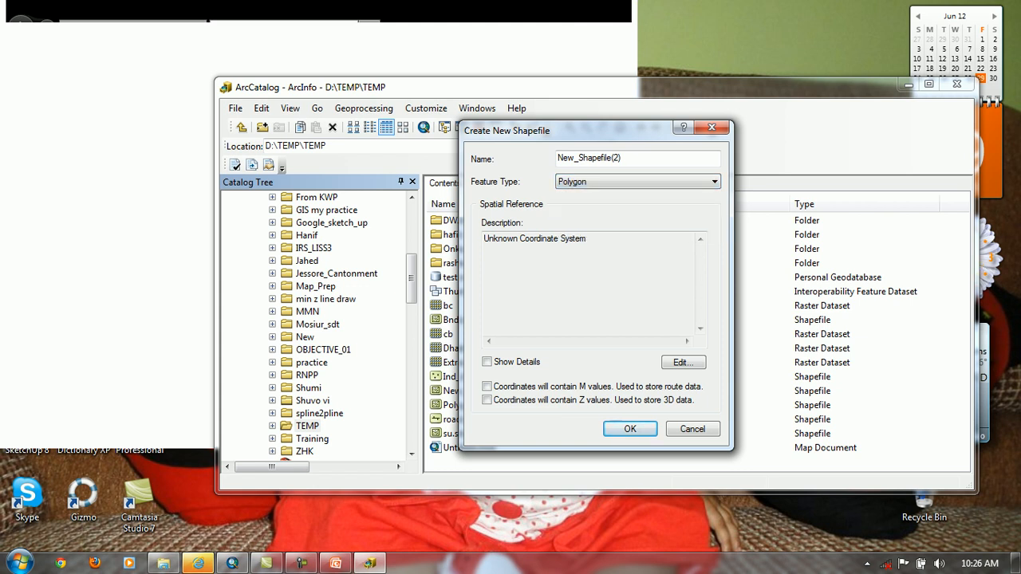
left_click(630, 429)
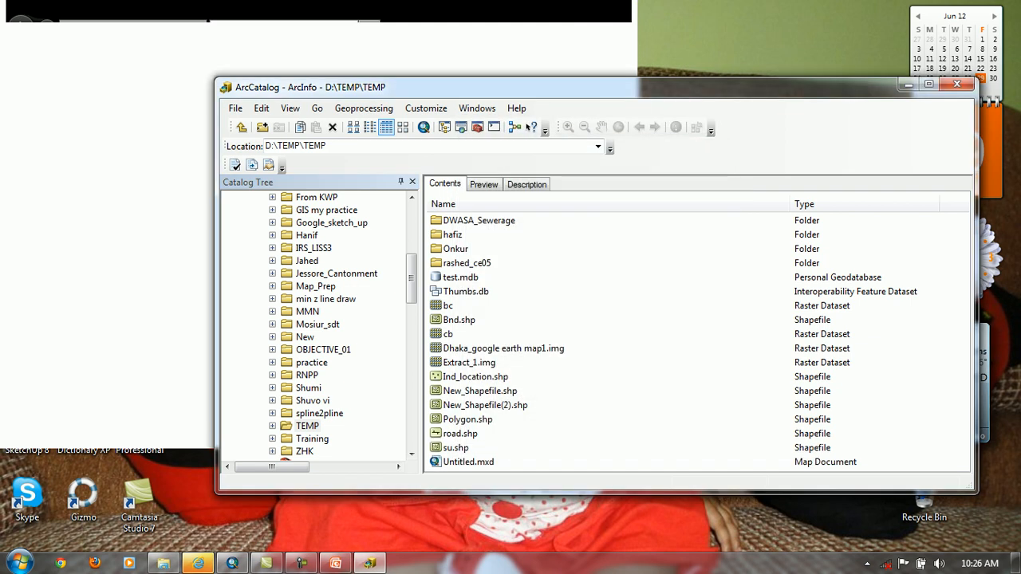
Add New_Shapefile.shp from ArcCatalog to the open map in ArcMap
left_click(480, 391)
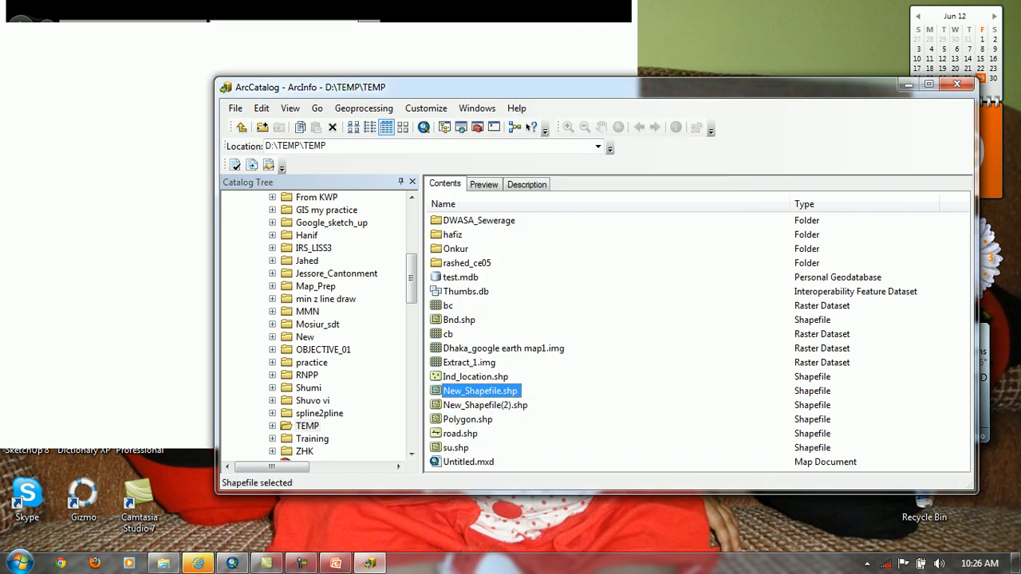
left_click(232, 563)
left_click_drag(232, 563, 338, 233)
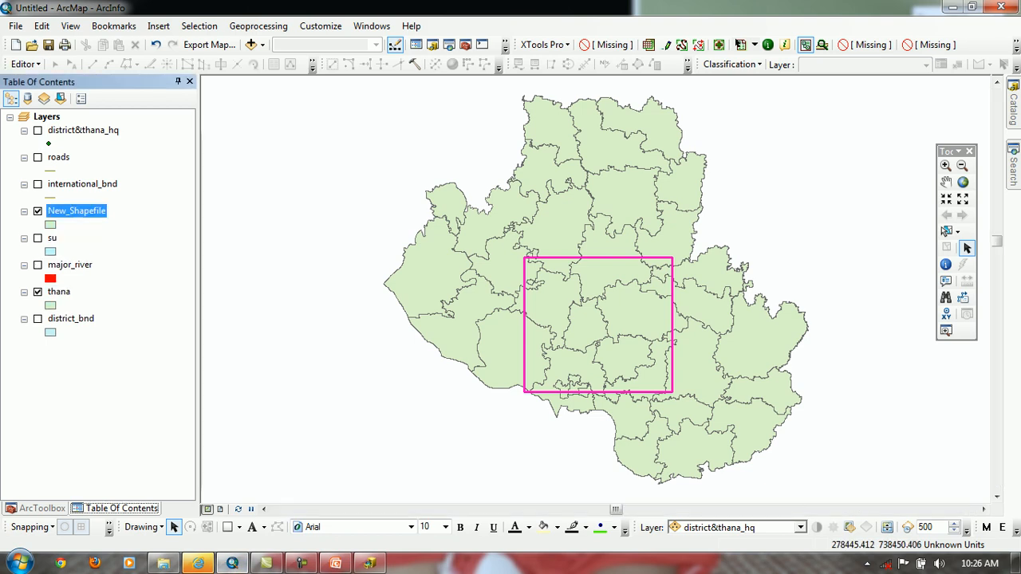
left_click(24, 64)
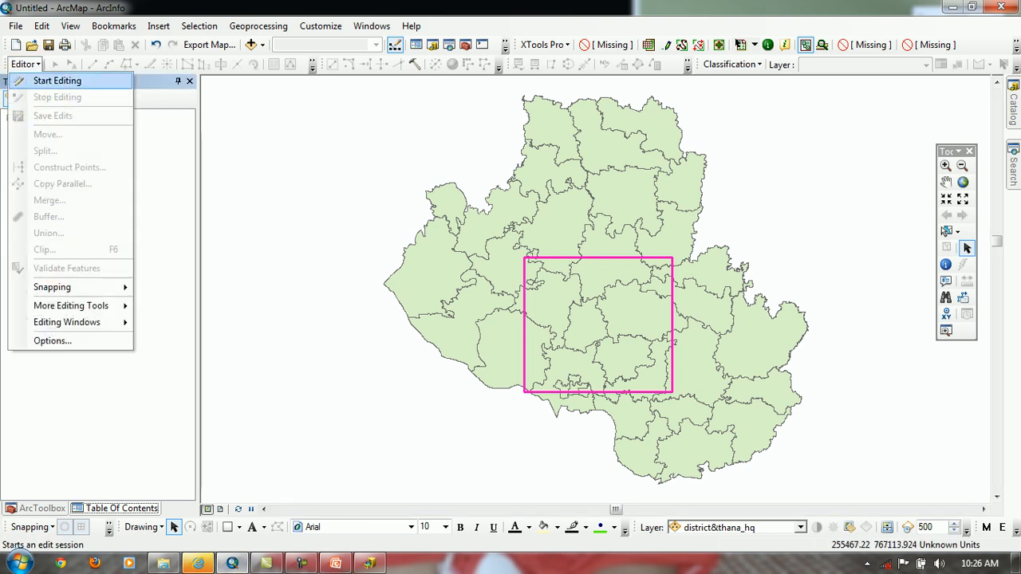
left_click(56, 81)
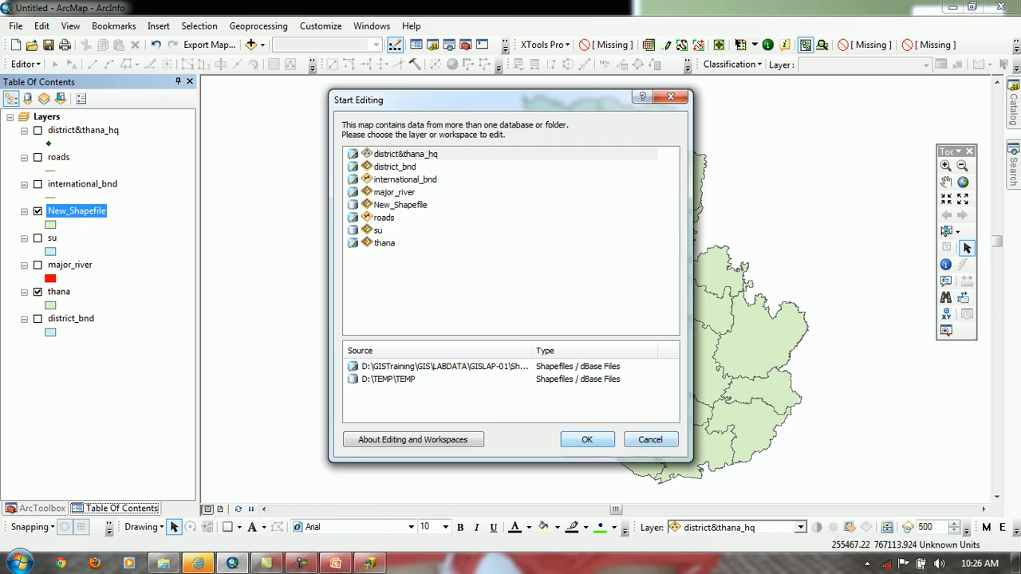
left_click(651, 440)
left_click(395, 44)
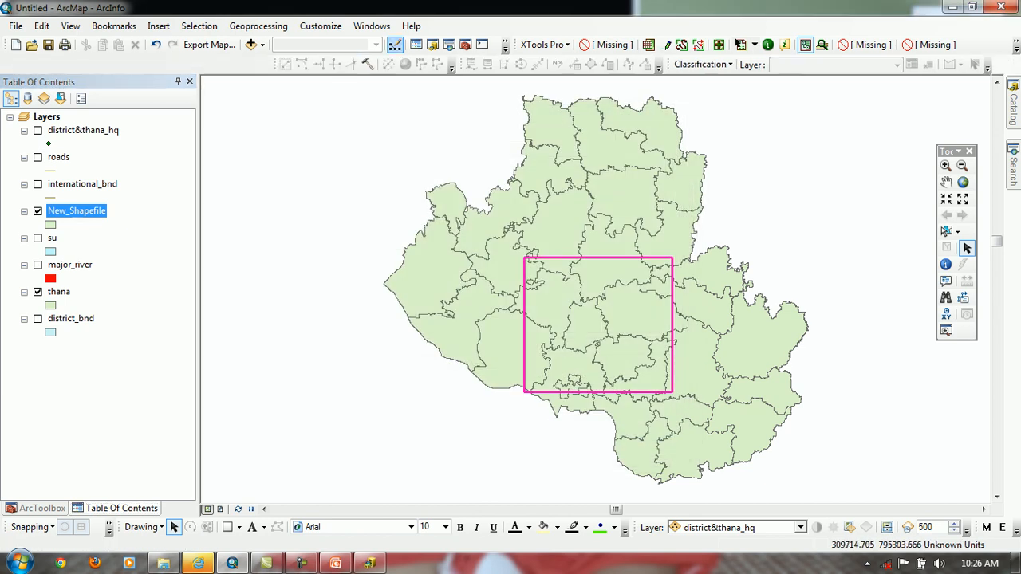
left_click(394, 45)
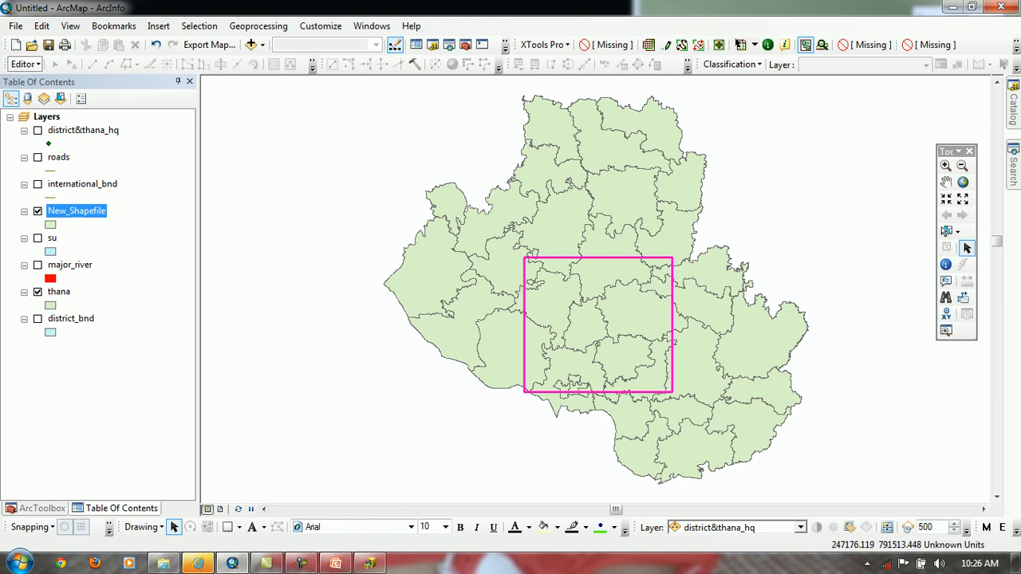
Start an edit session on the New_Shapefile layer
left_click(24, 63)
left_click(58, 81)
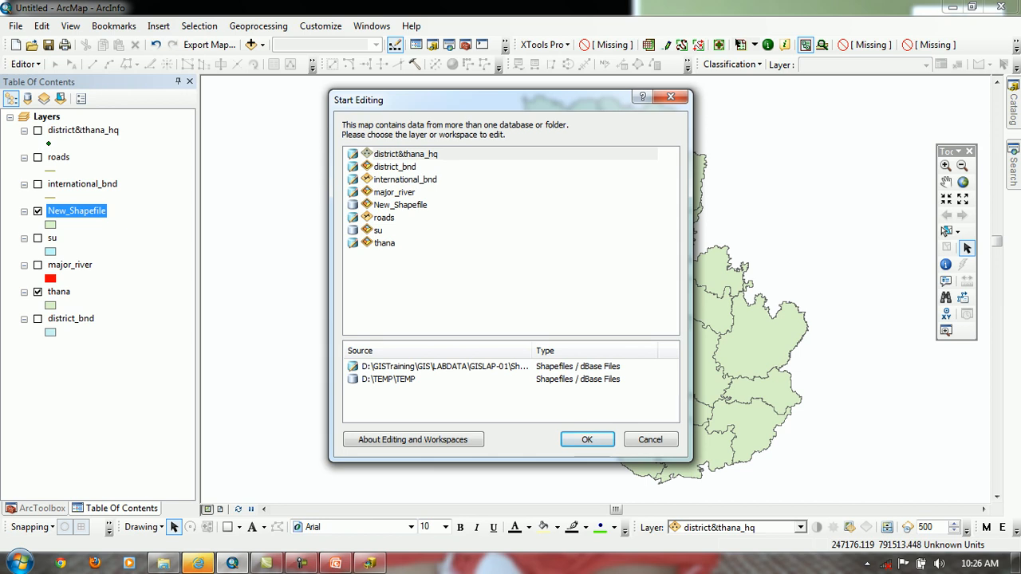
double_click(401, 205)
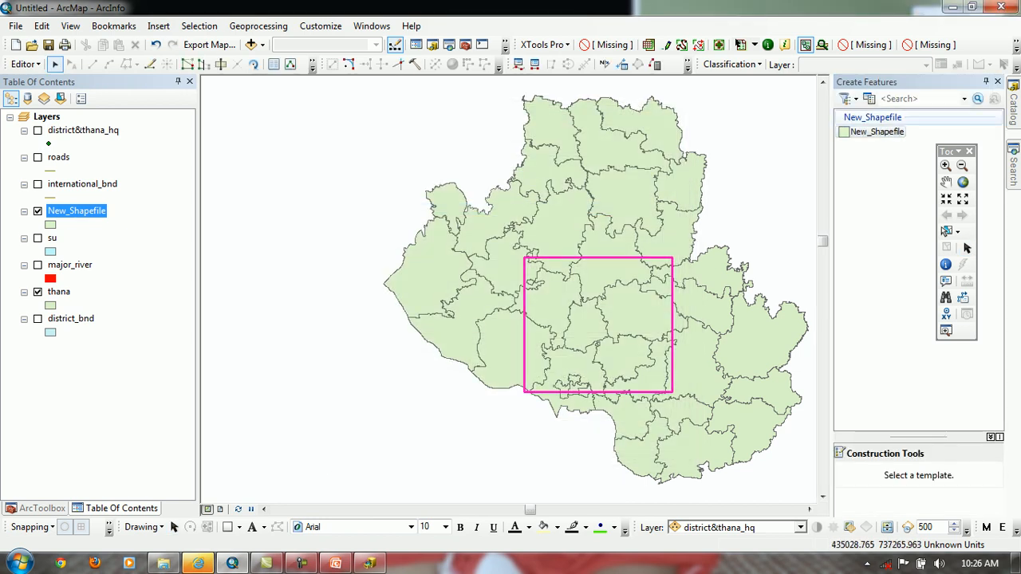
Draw a rectangle feature in New_Shapefile over the central thanas, with its direction set to 0
left_click(876, 132)
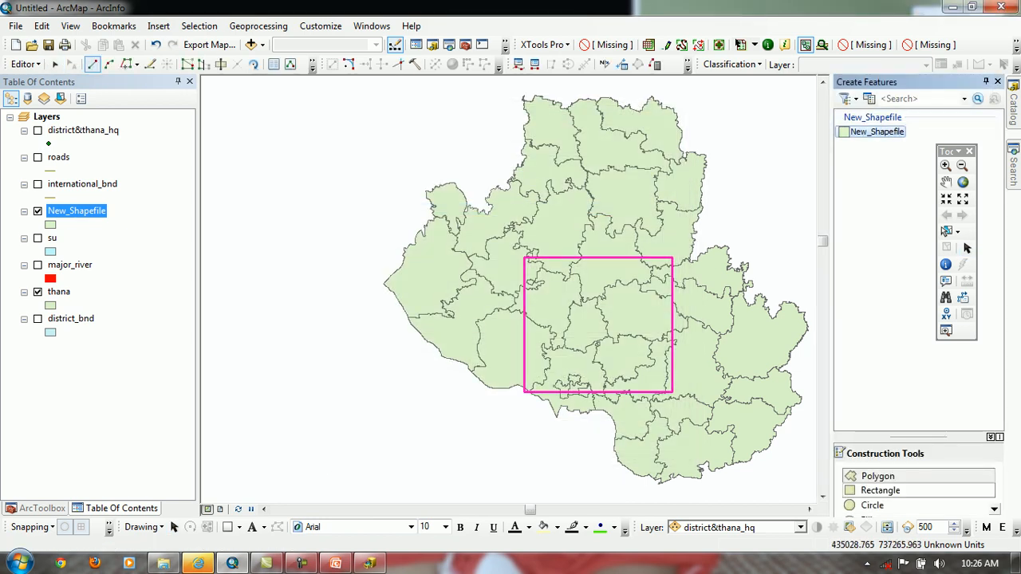
left_click(881, 491)
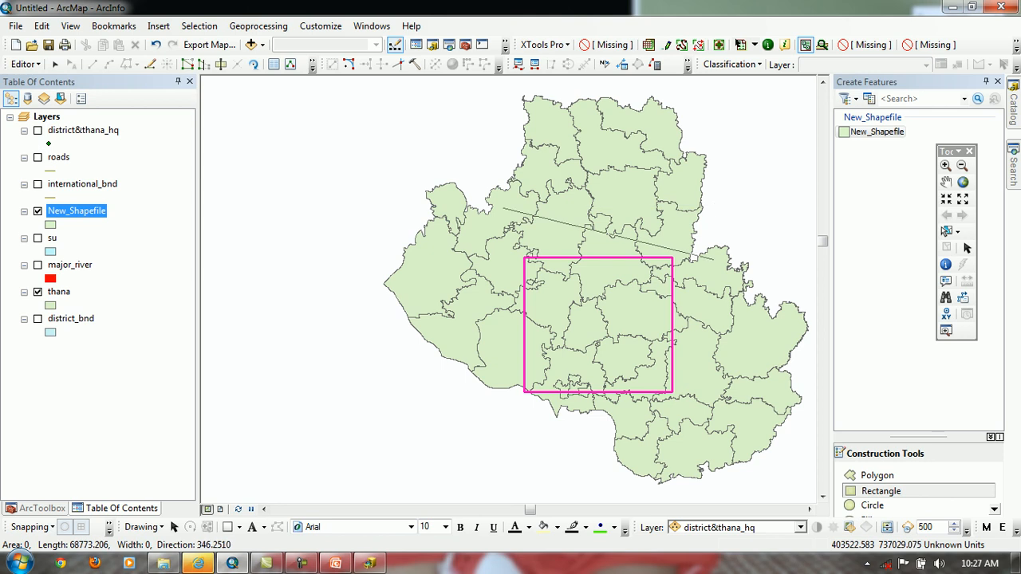
right_click(733, 191)
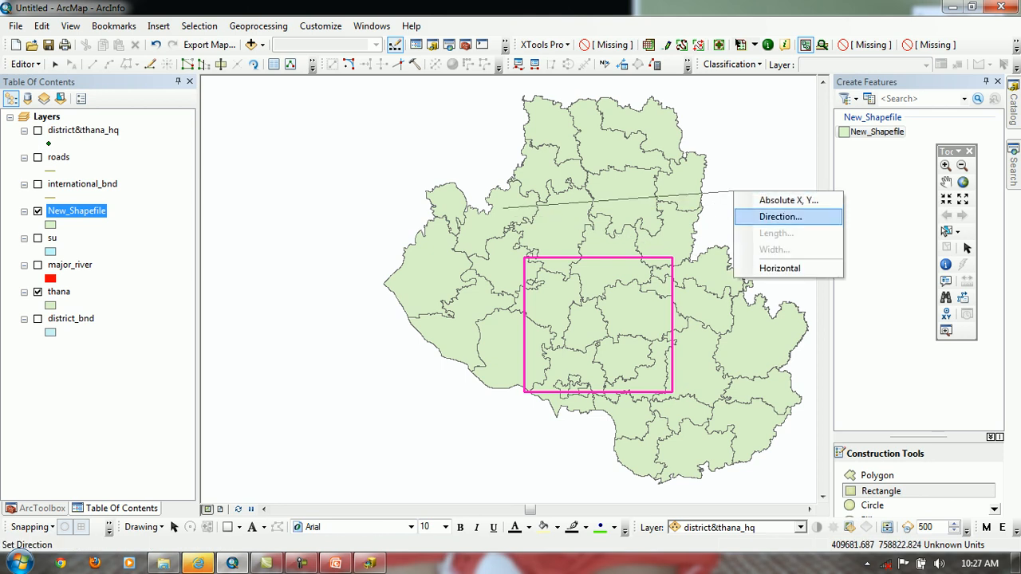
left_click(781, 216)
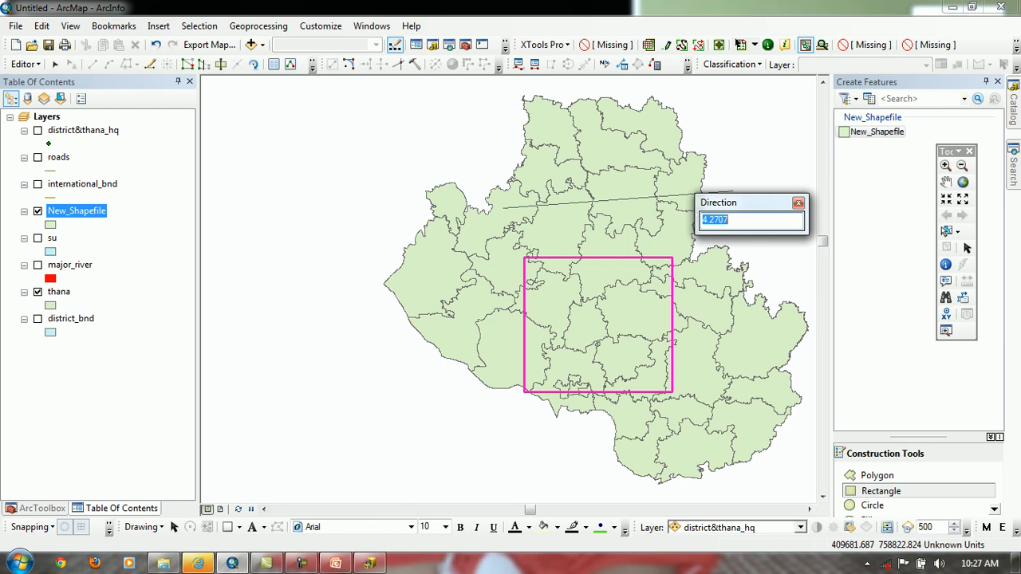
type("0")
key("Return")
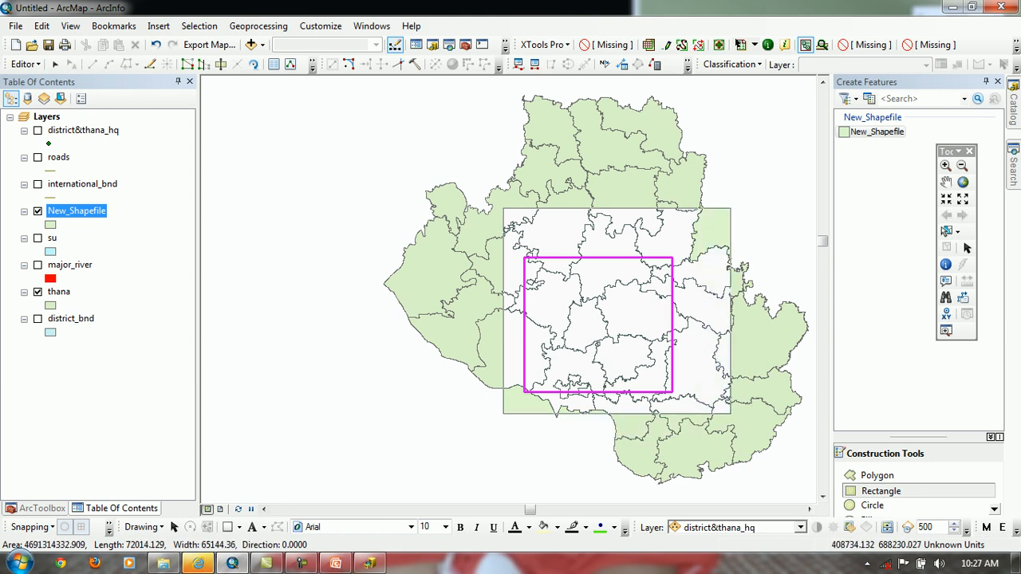
key("ctrl+l")
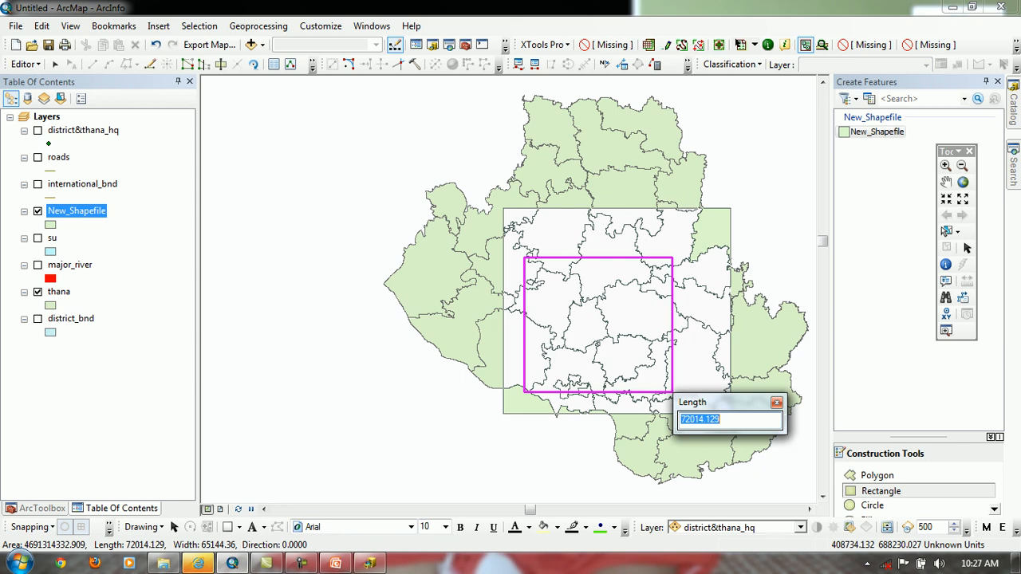
left_click(776, 402)
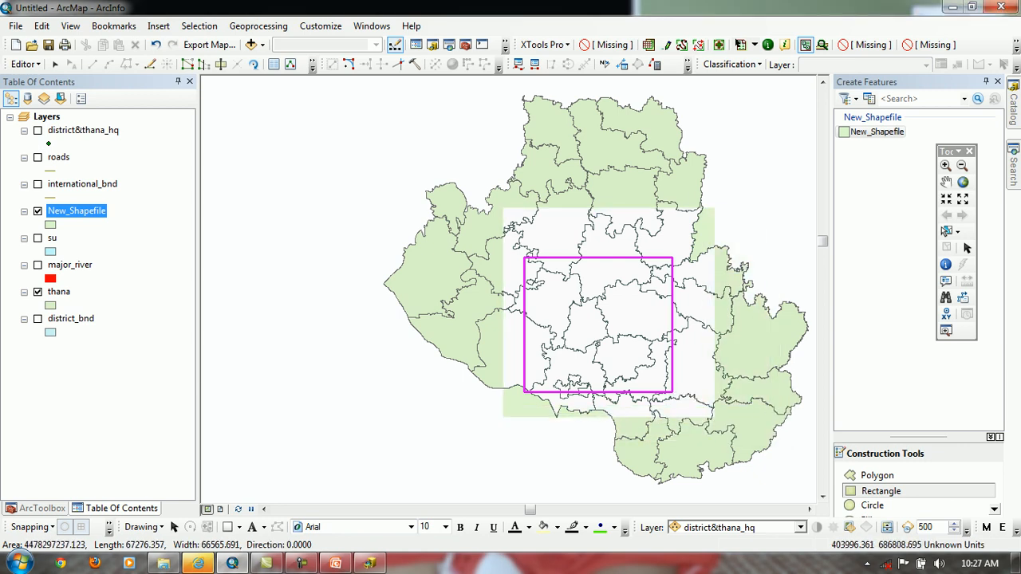
left_click(698, 387)
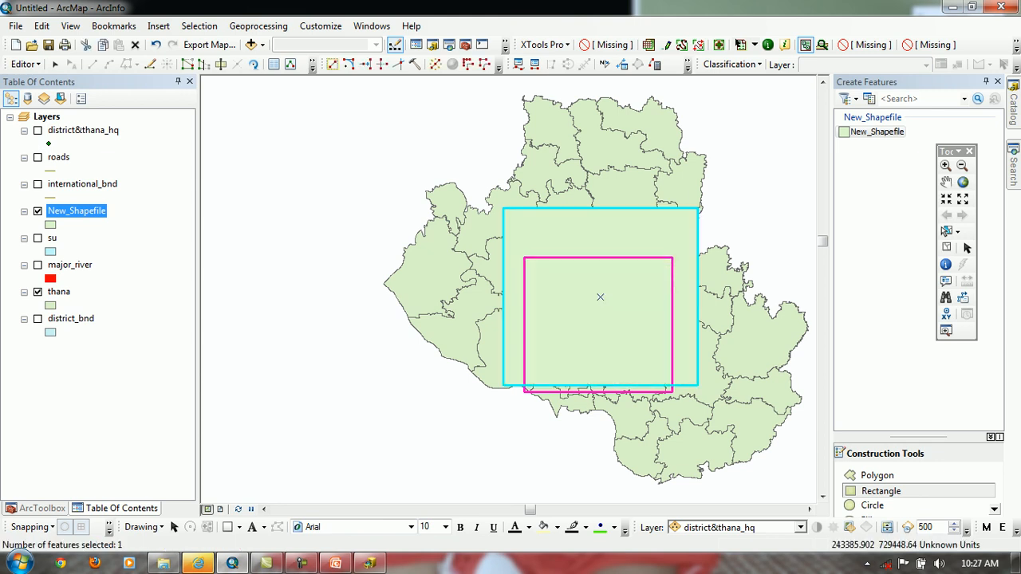
Give the New_Shapefile layer symbol no fill color and a red outline
left_click(50, 224)
left_click(445, 201)
left_click(504, 222)
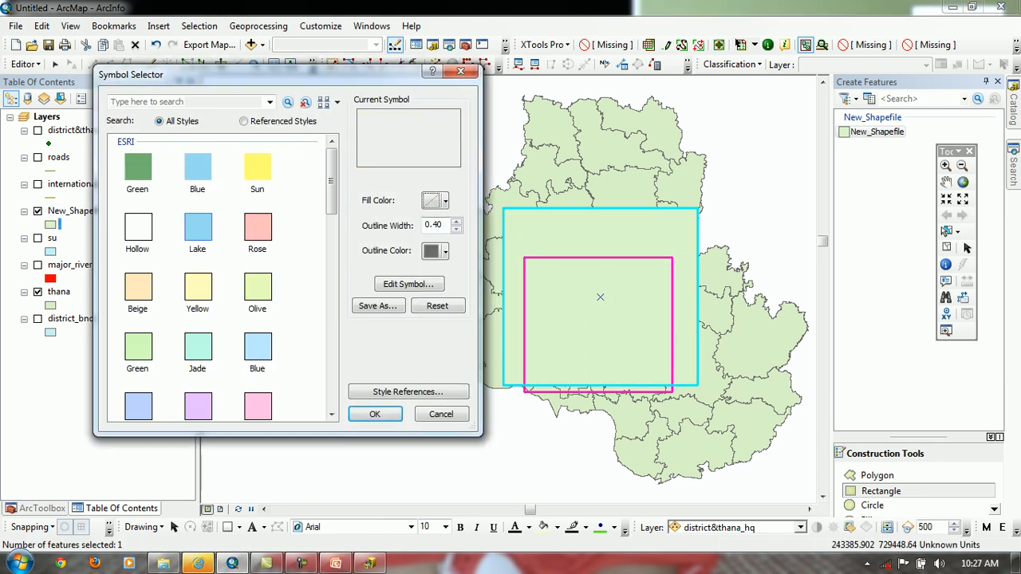
left_click(445, 251)
left_click(445, 319)
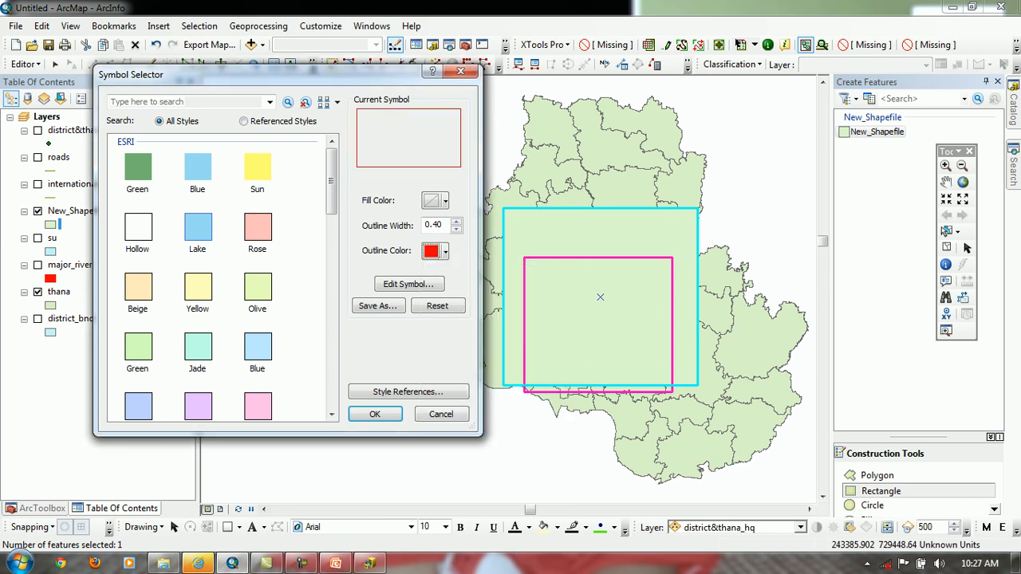
Apply the no-fill symbol with a 0.40 red outline to the New_Shapefile layer and clear the selected feature
left_click(375, 414)
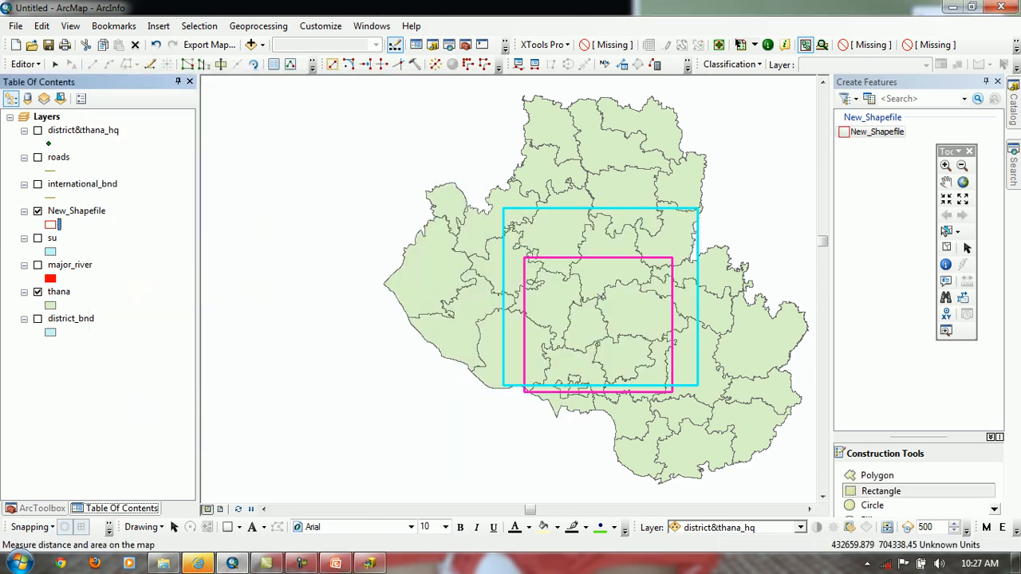
left_click(947, 248)
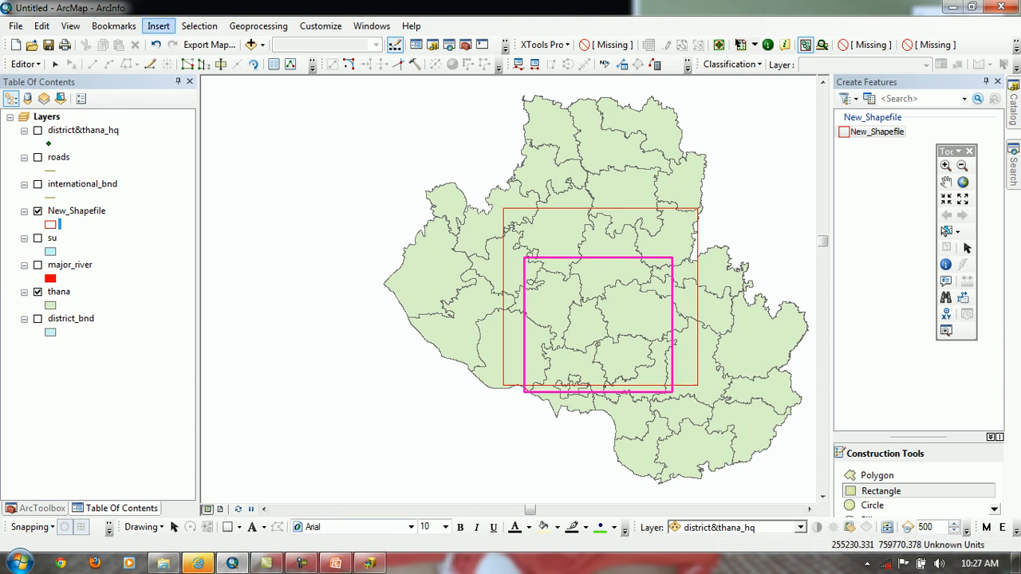
left_click(199, 25)
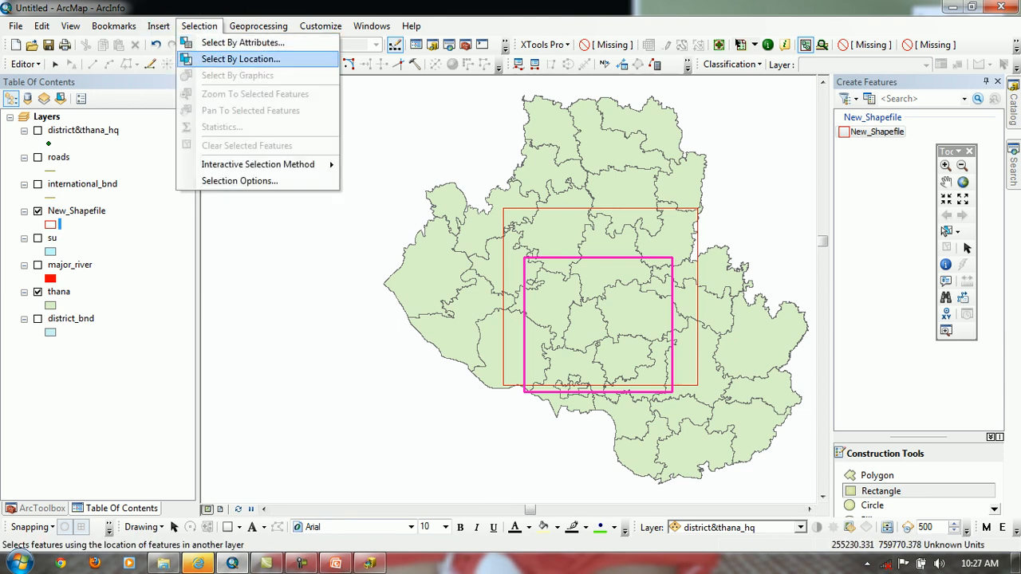
left_click(241, 59)
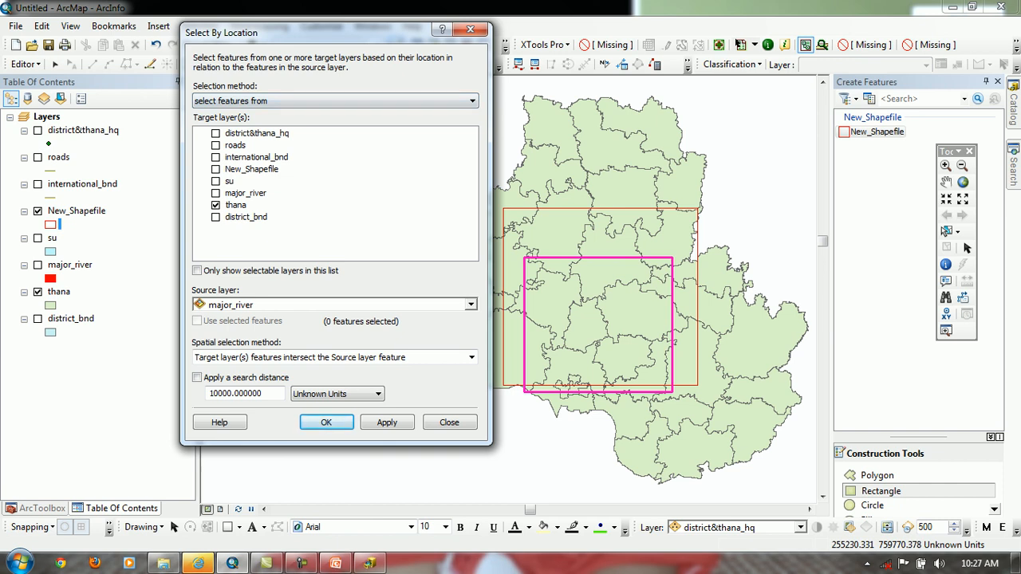
left_click(470, 304)
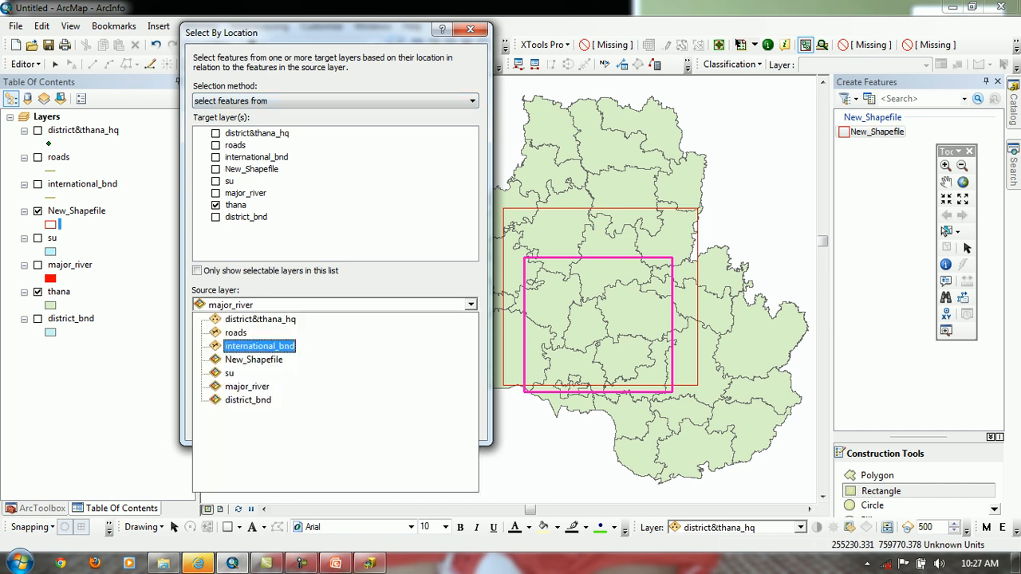
left_click(254, 360)
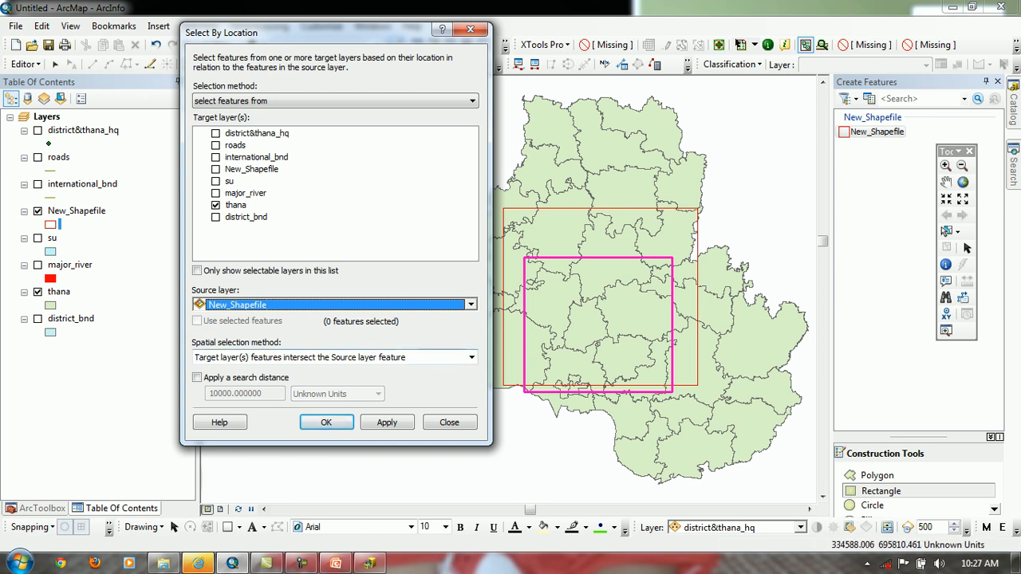
left_click(449, 422)
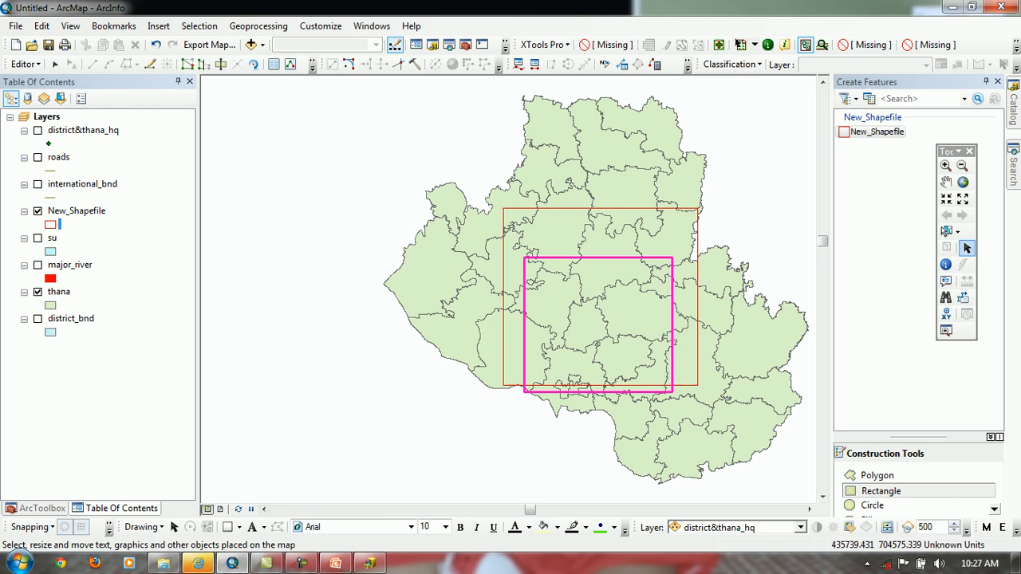
Hide the New_Shapefile layer and display the major_river layer on the map
left_click(37, 210)
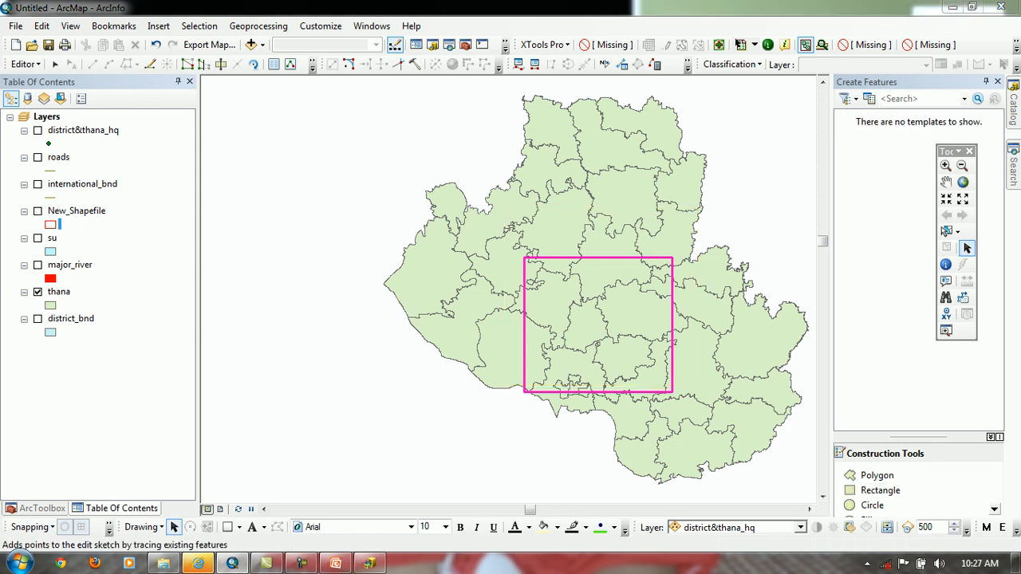
left_click(199, 26)
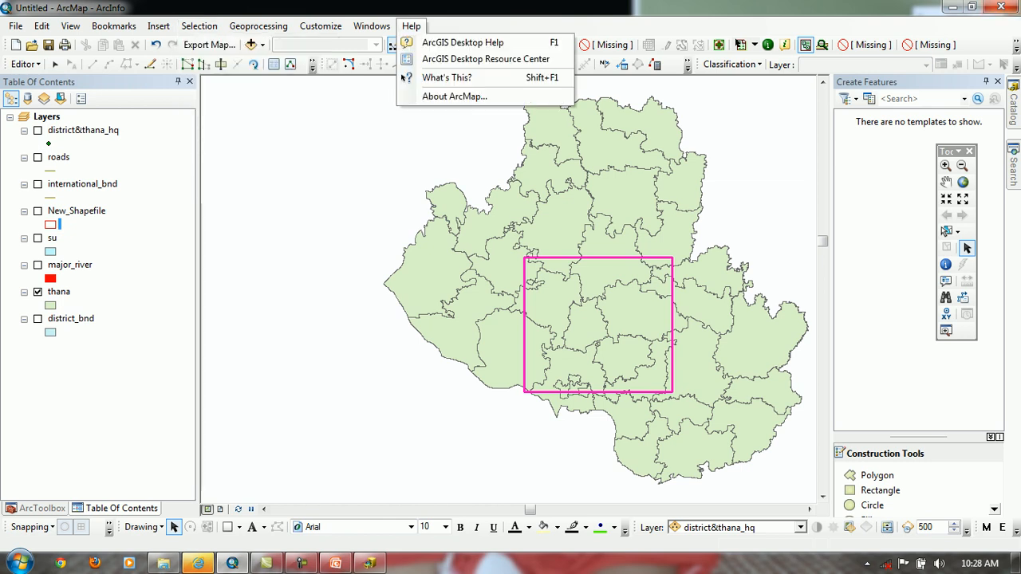
mouse_move(372, 26)
left_click(949, 248)
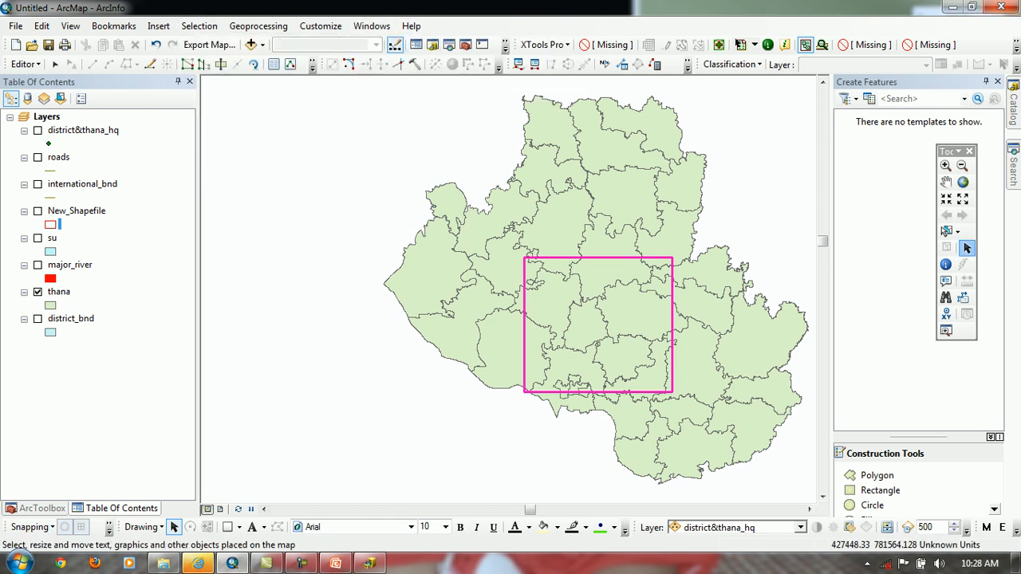
left_click(38, 265)
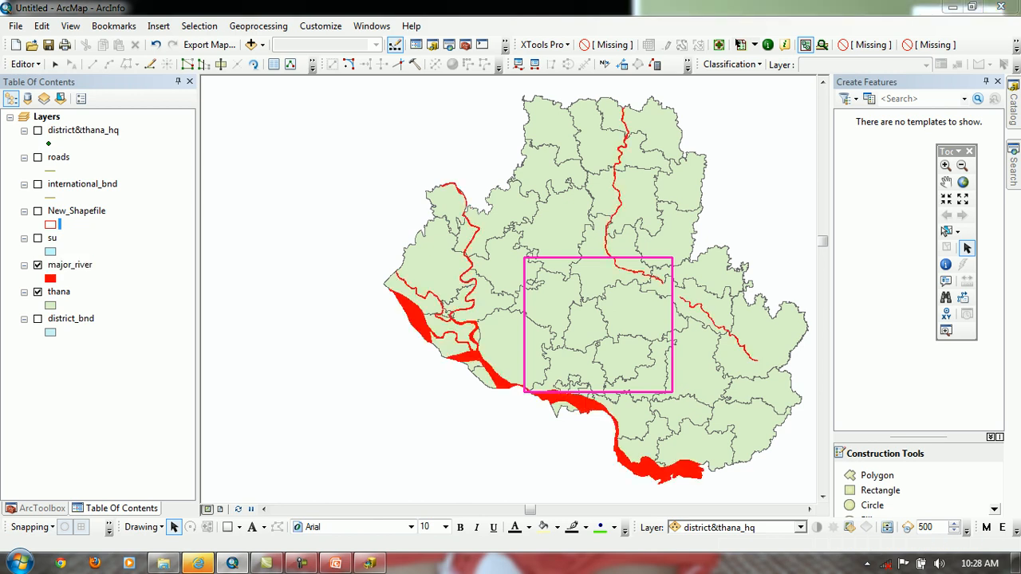
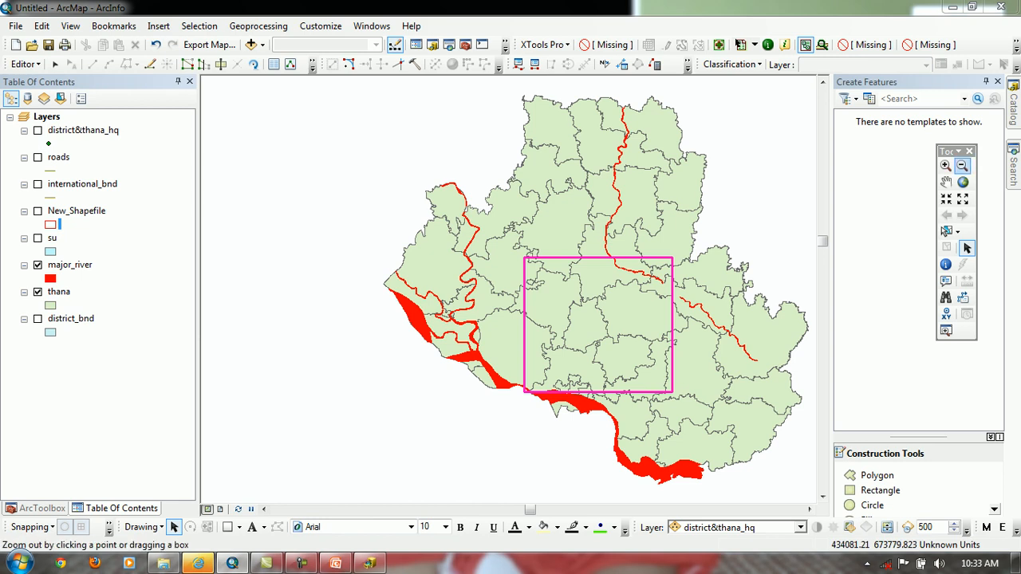
Close the floating Tools toolbar and turn it back on
left_click_drag(947, 151, 934, 156)
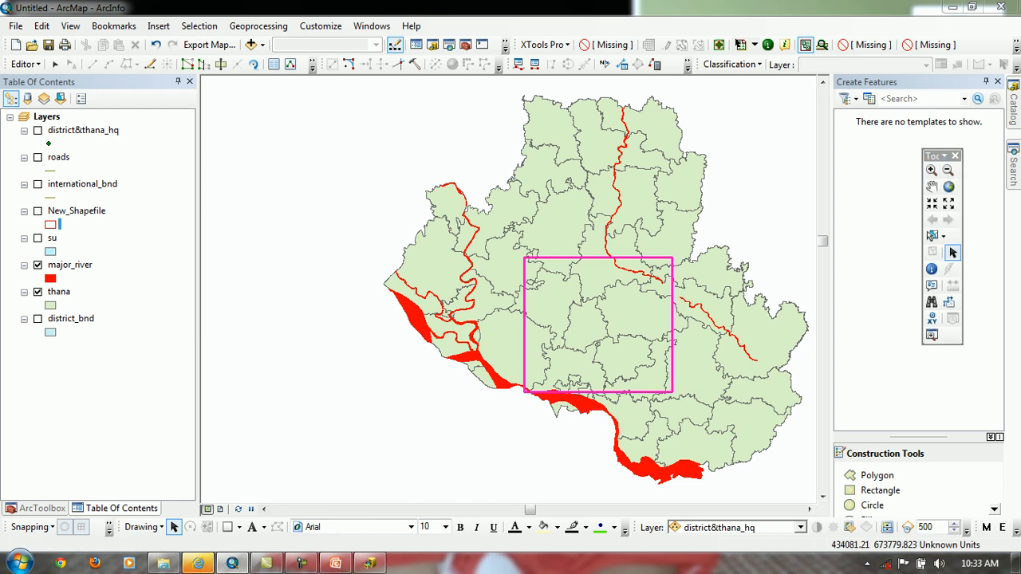
left_click(955, 155)
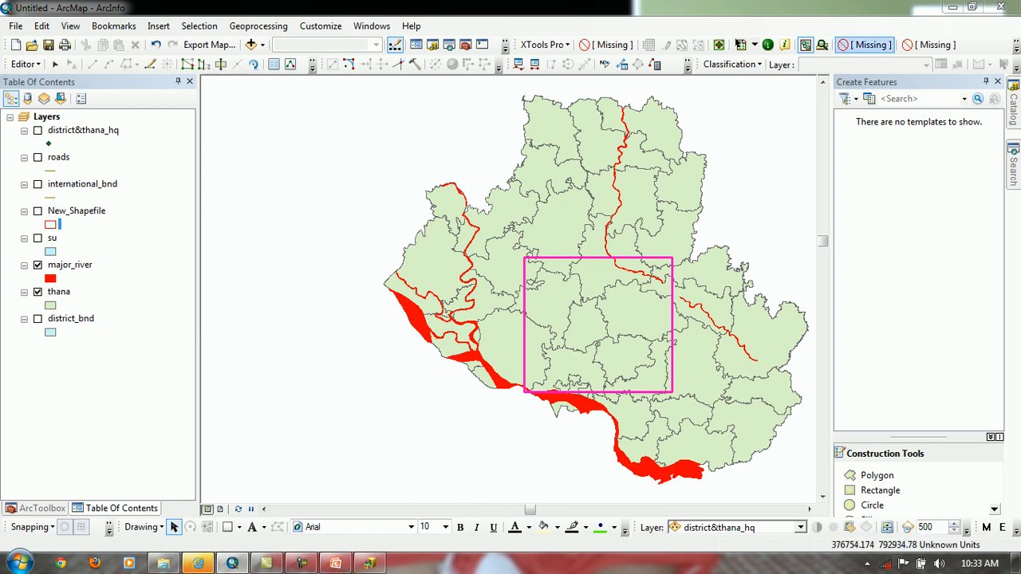
right_click(929, 27)
mouse_move(941, 542)
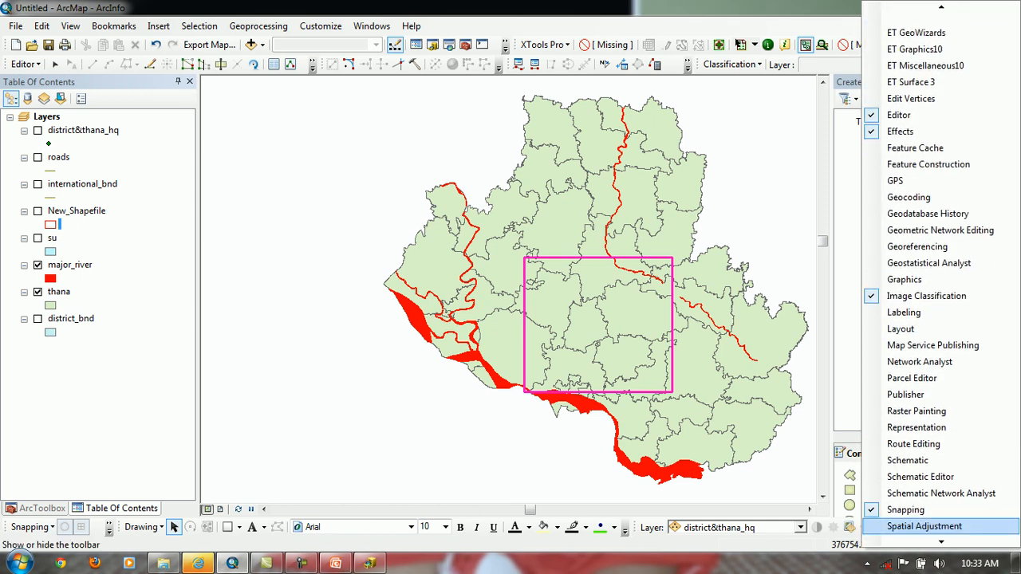
left_click(909, 438)
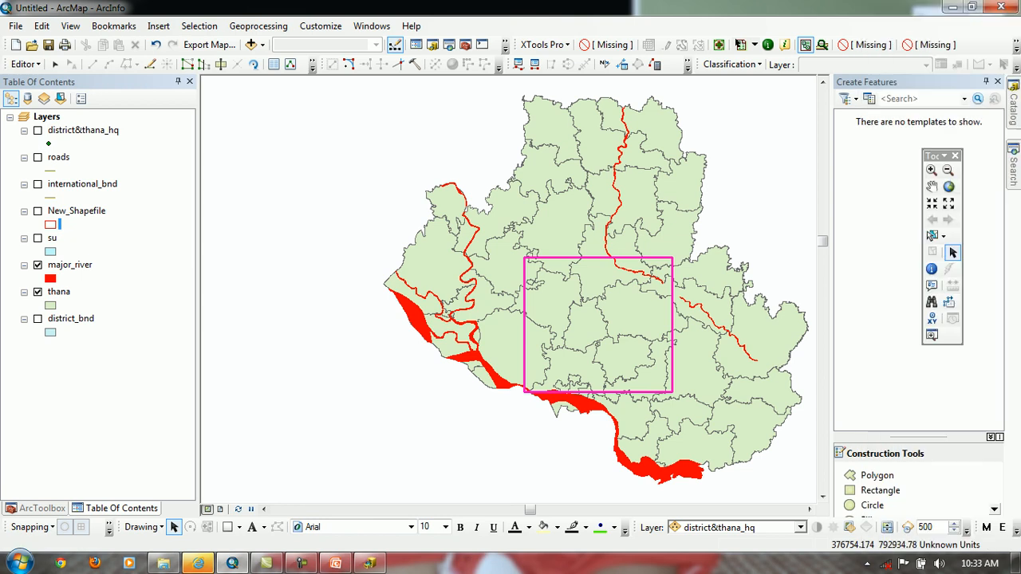
right_click(1015, 47)
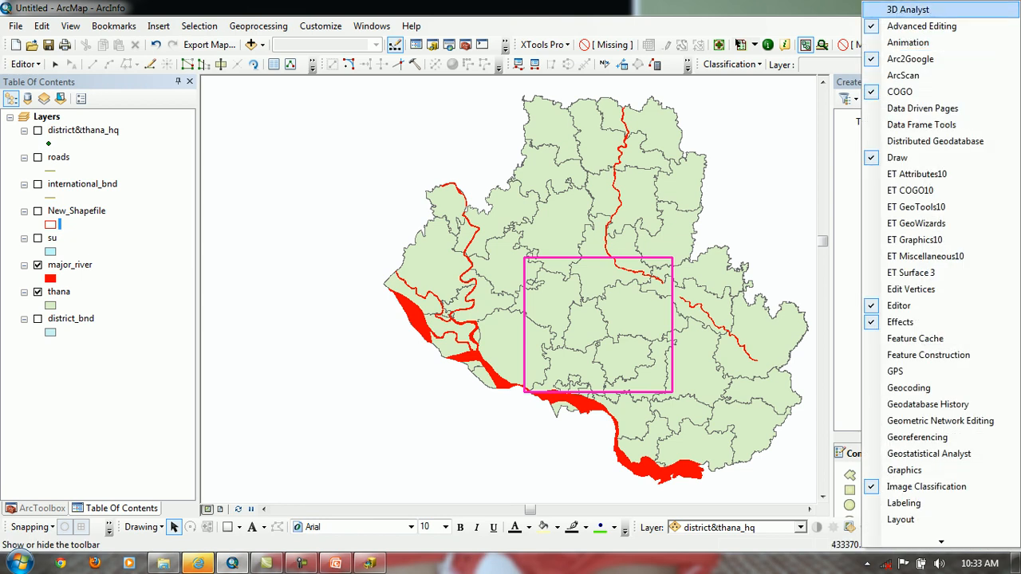
key("Escape")
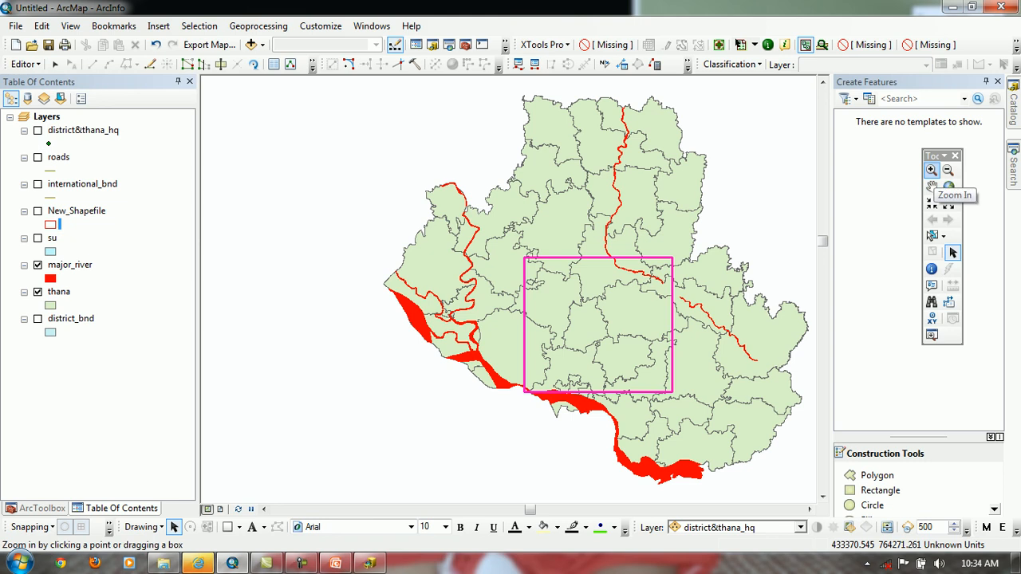
Pan the map away and return it to its full extent
left_click(931, 186)
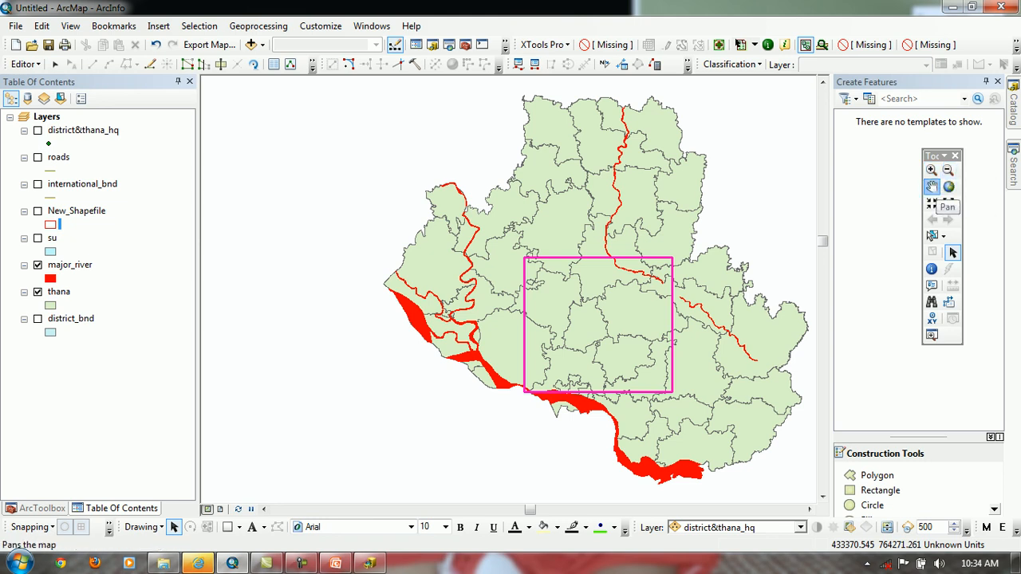
left_click(949, 186)
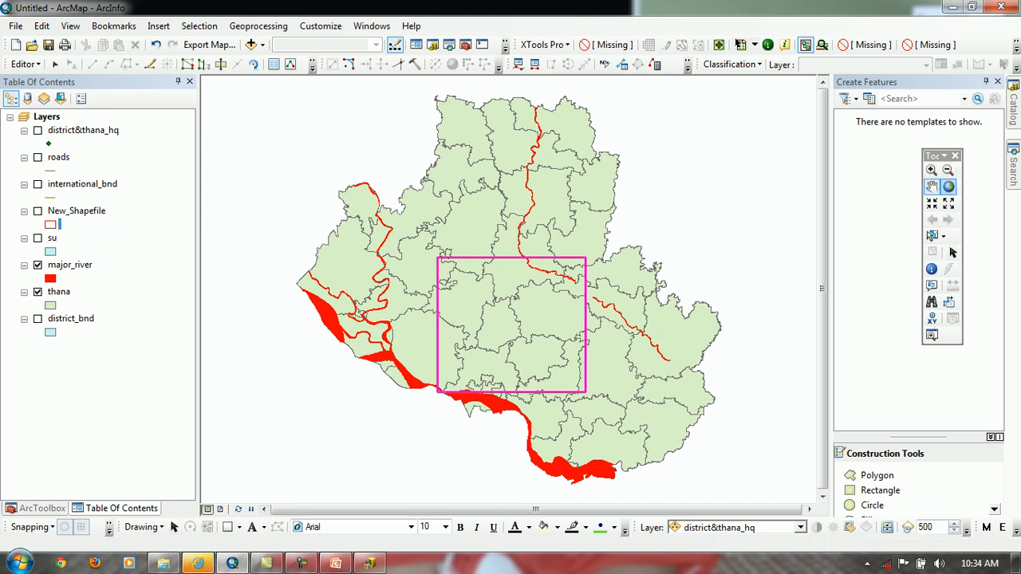
left_click_drag(631, 249, 95, 98)
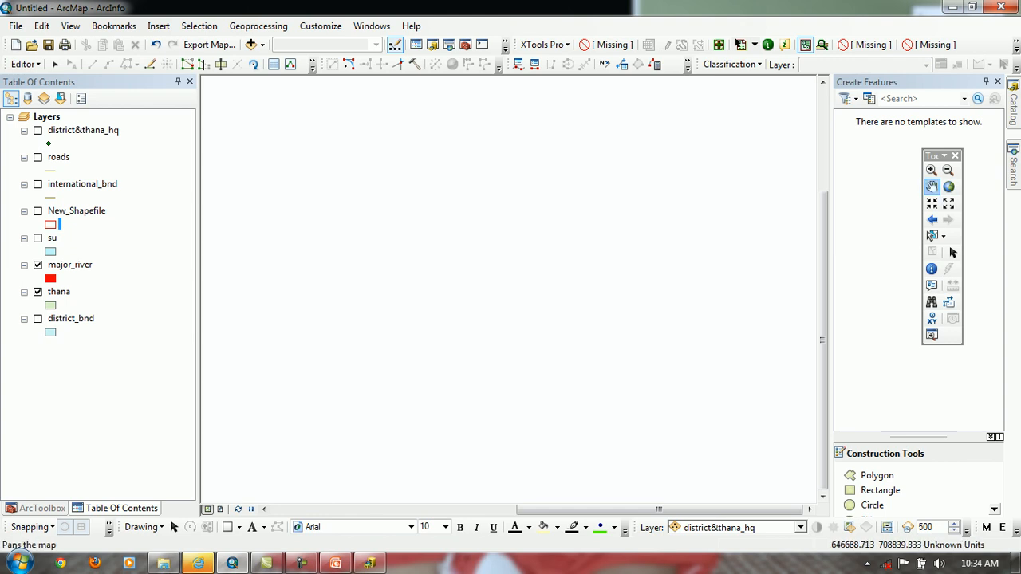
left_click(948, 187)
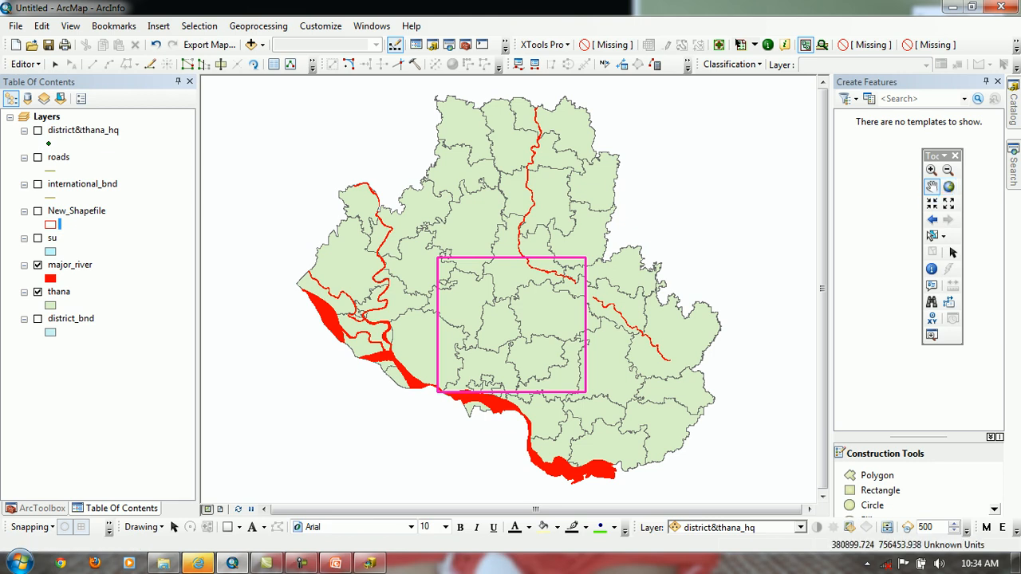
Select the magenta rectangle graphic, move it north towards the centre of the thana map and resize it by its handles
left_click(953, 253)
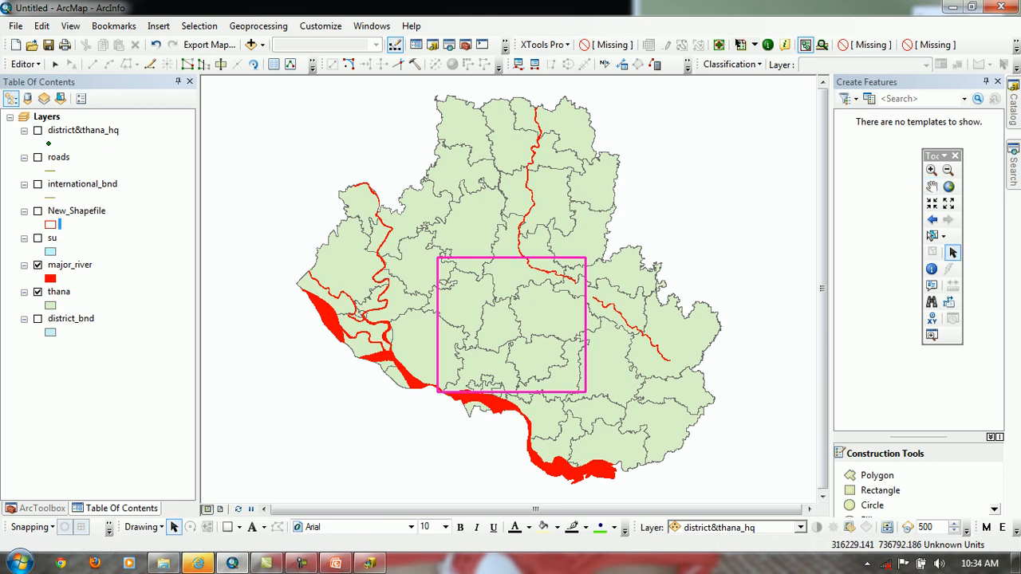
left_click_drag(341, 185, 603, 435)
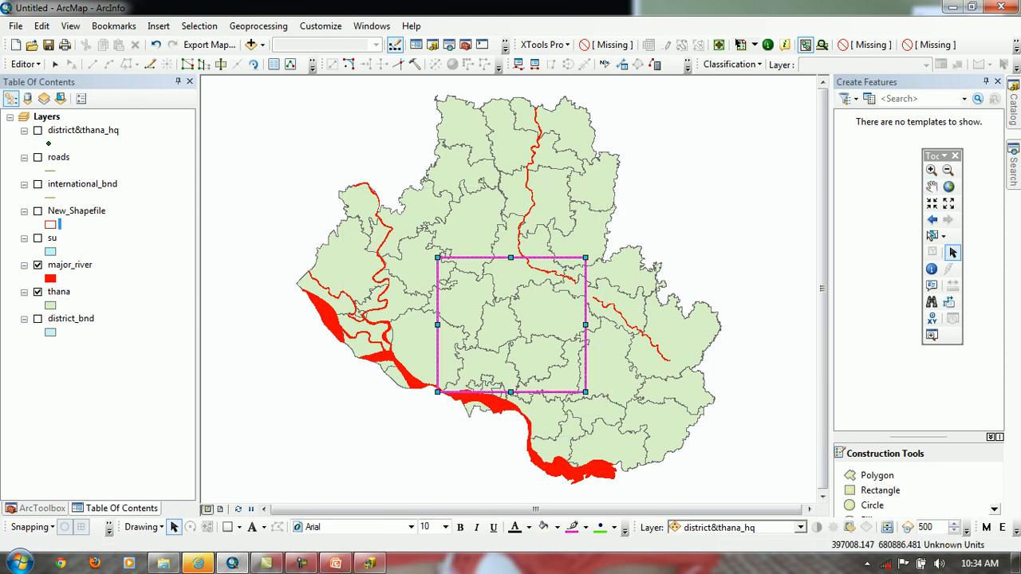
left_click_drag(535, 371, 510, 325)
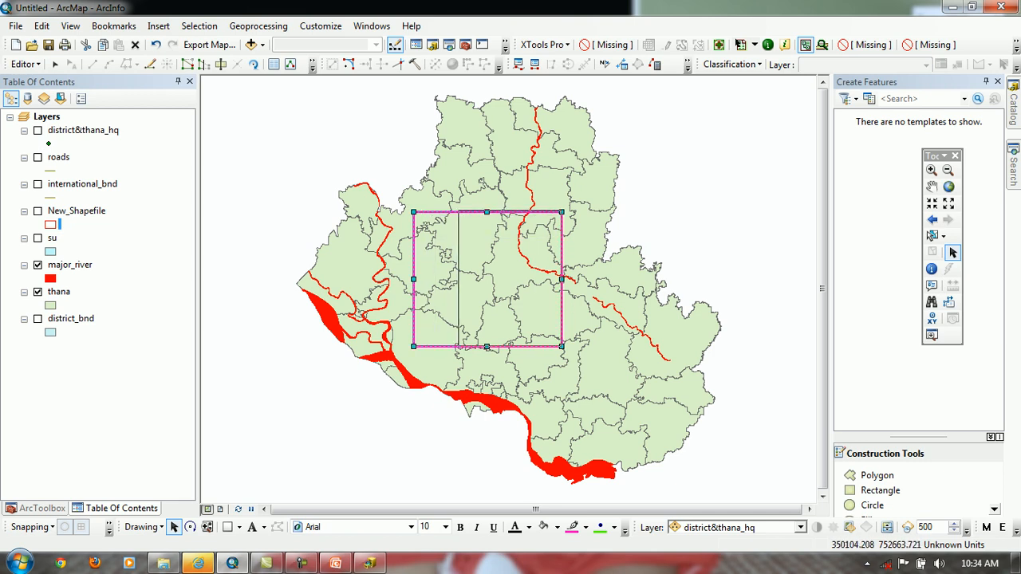
left_click_drag(457, 209, 457, 213)
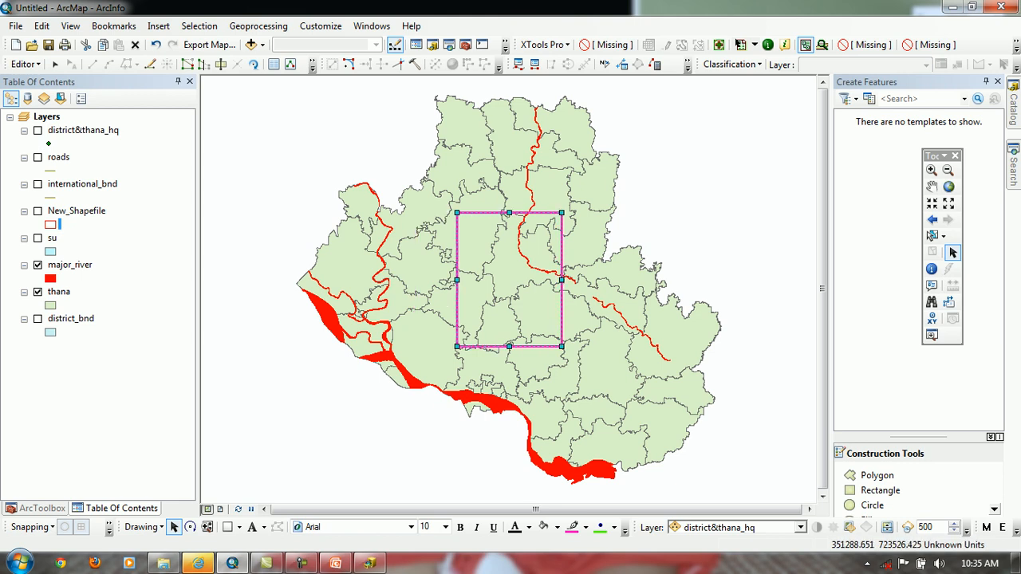
left_click_drag(384, 280, 361, 279)
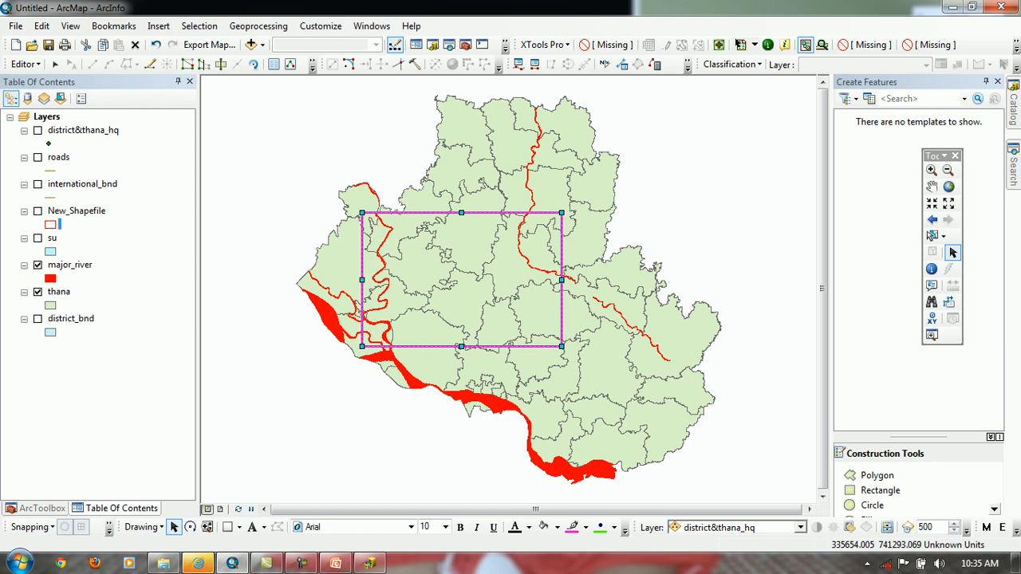
left_click_drag(474, 242, 495, 234)
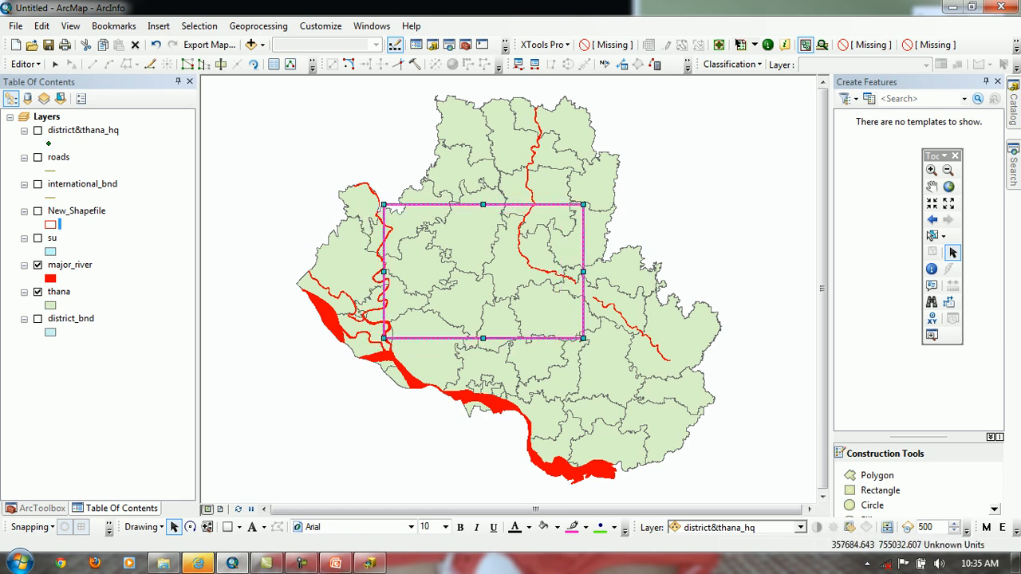
left_click_drag(384, 205, 434, 212)
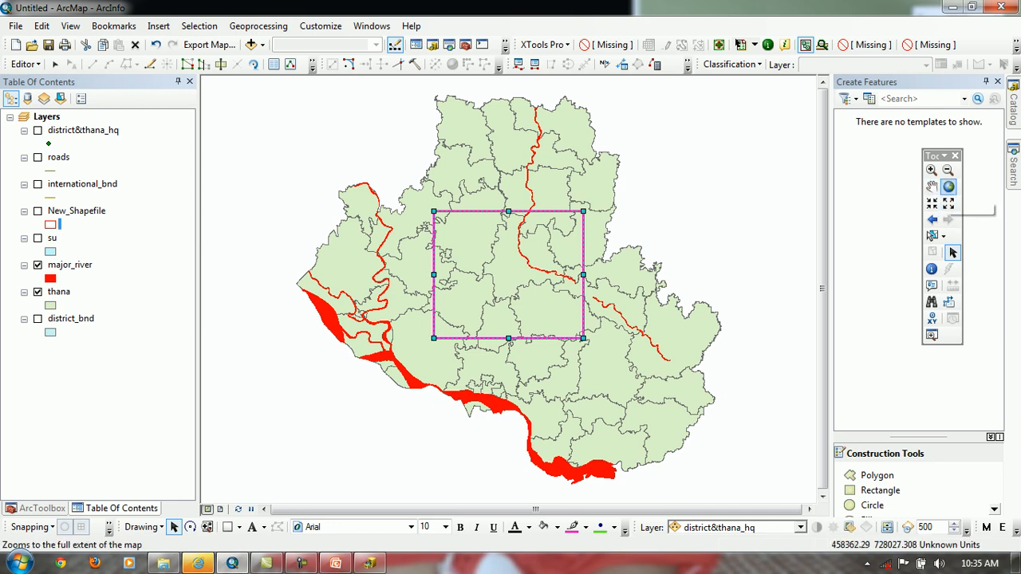
Examine the rectangle area at different scales with Full Extent, Zoom In, Fixed Zoom In, Fixed Zoom Out and the previous extents
left_click(948, 187)
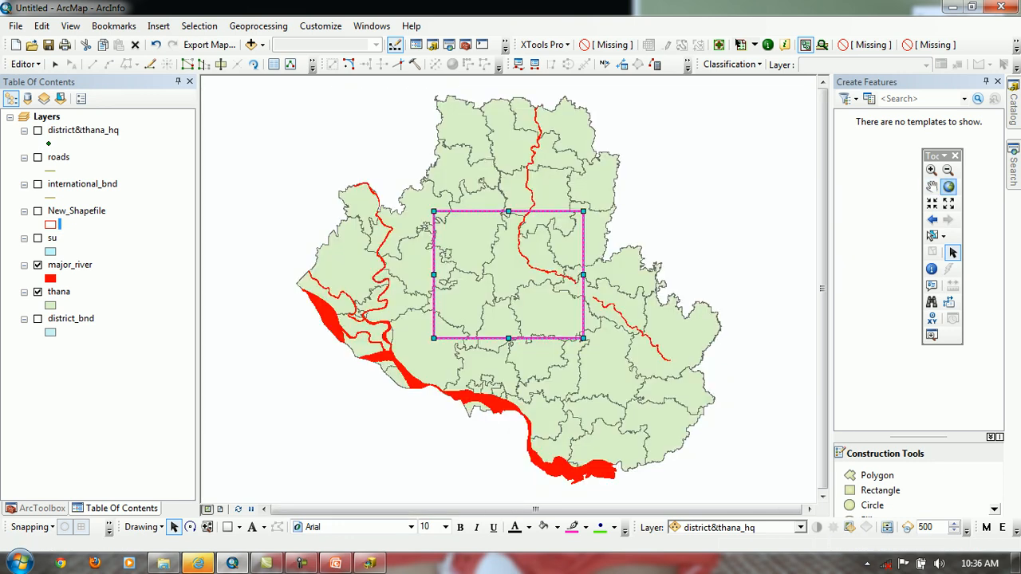
left_click(932, 170)
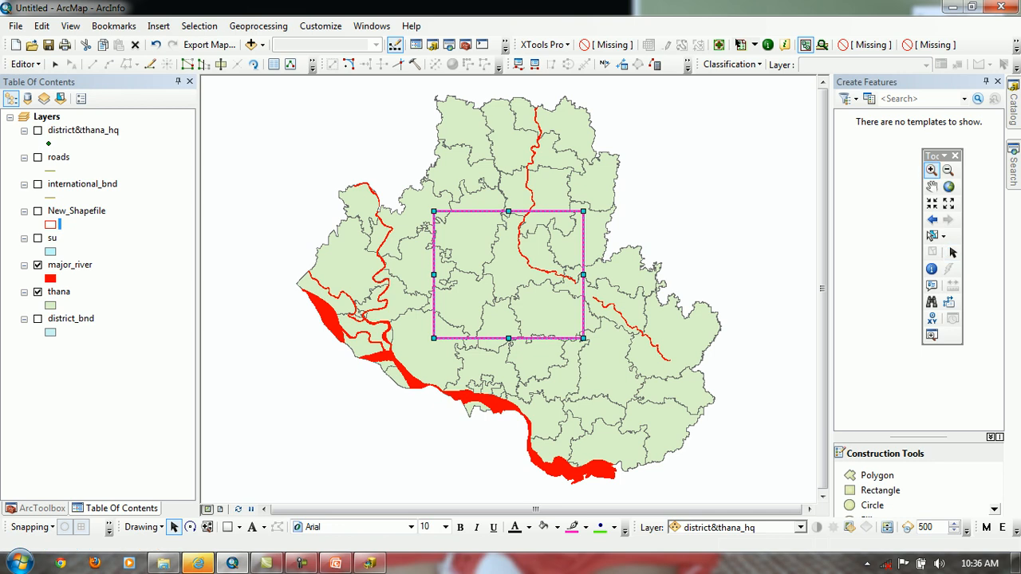
left_click(535, 285)
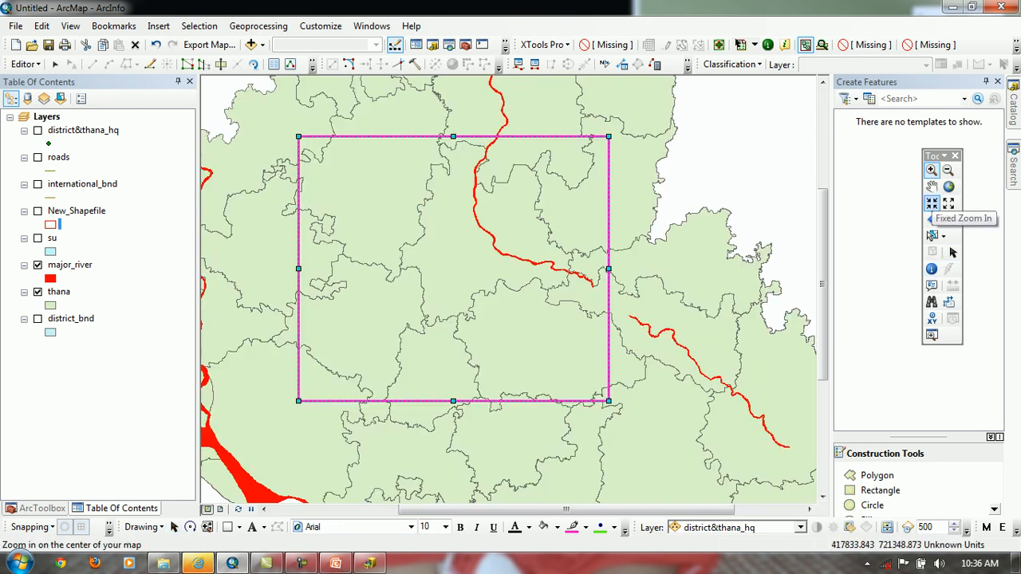
left_click(932, 203)
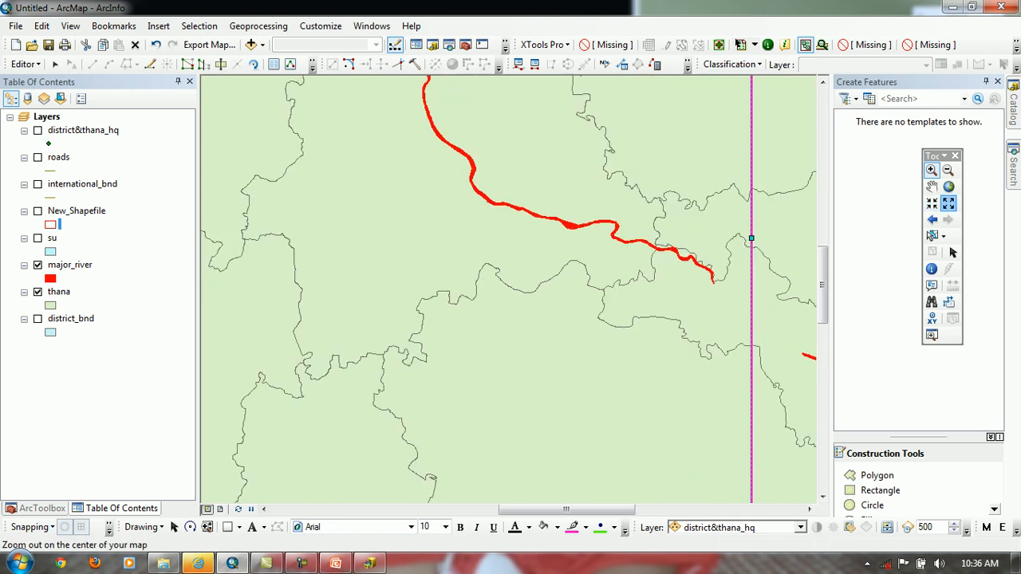
left_click(948, 204)
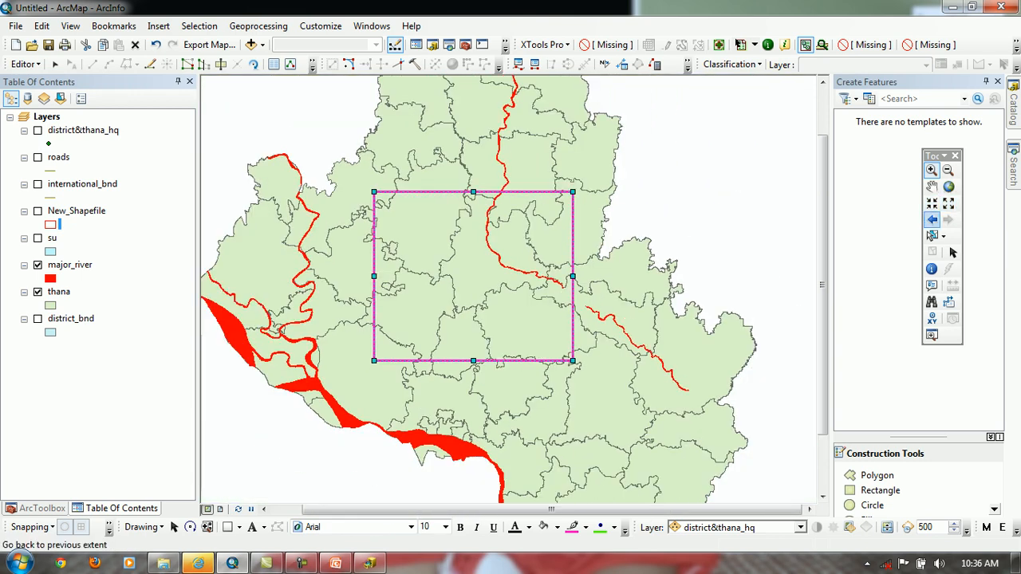
left_click(932, 220)
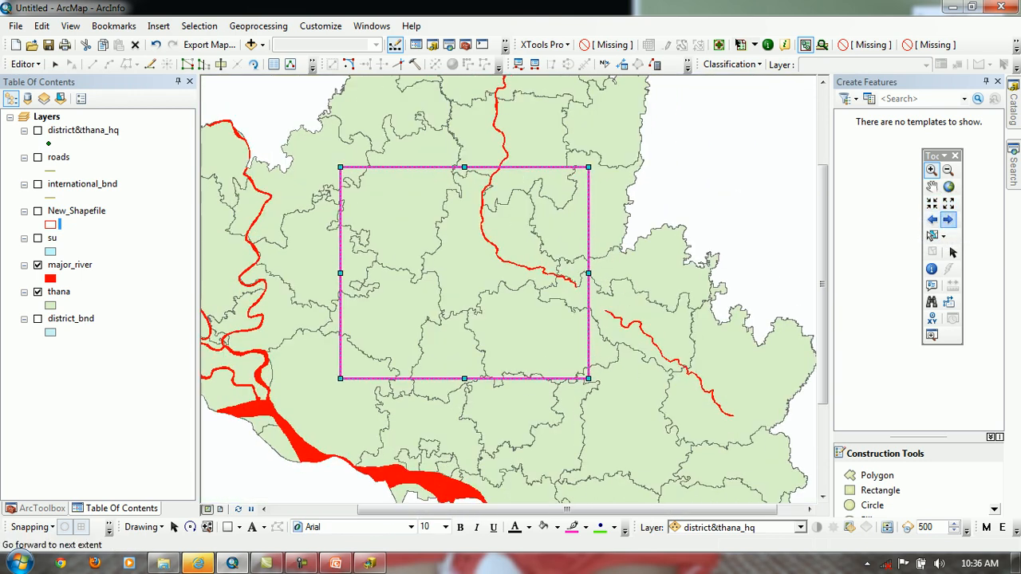
Go forward to the next extent, select the thanas along the northern river with a selection box and clear the selection
left_click(948, 219)
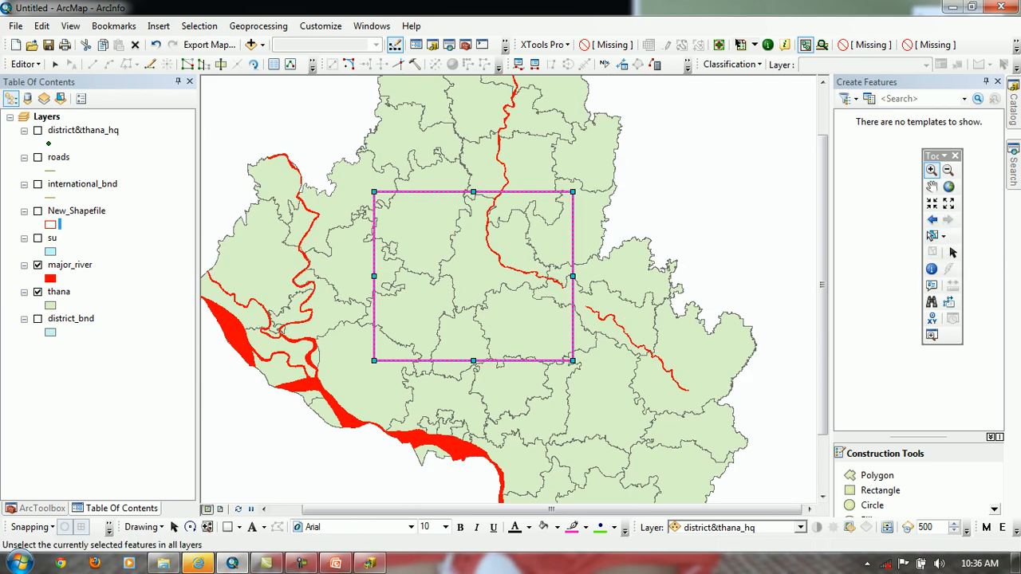
left_click(931, 236)
left_click_drag(651, 166, 523, 218)
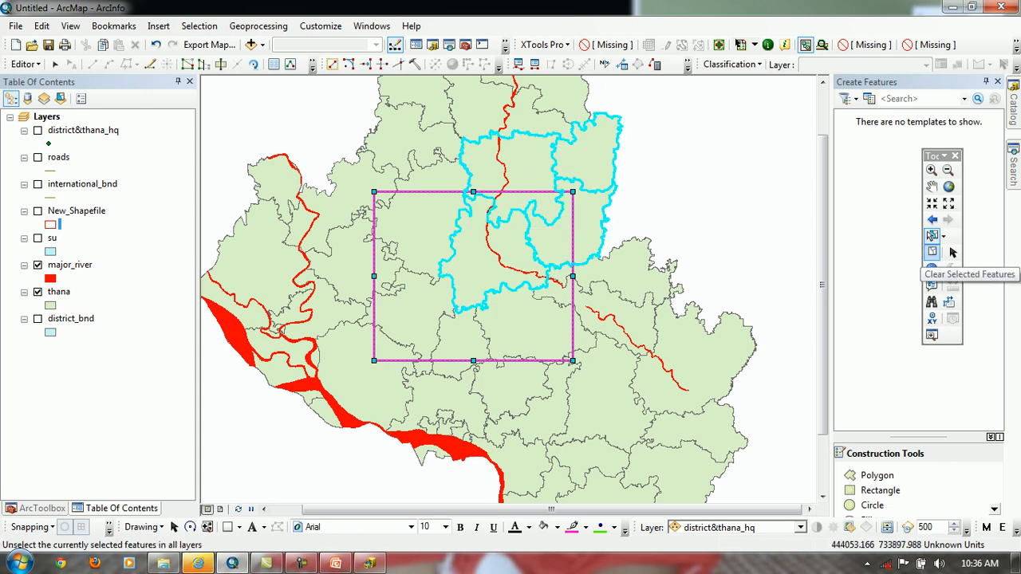
left_click(931, 252)
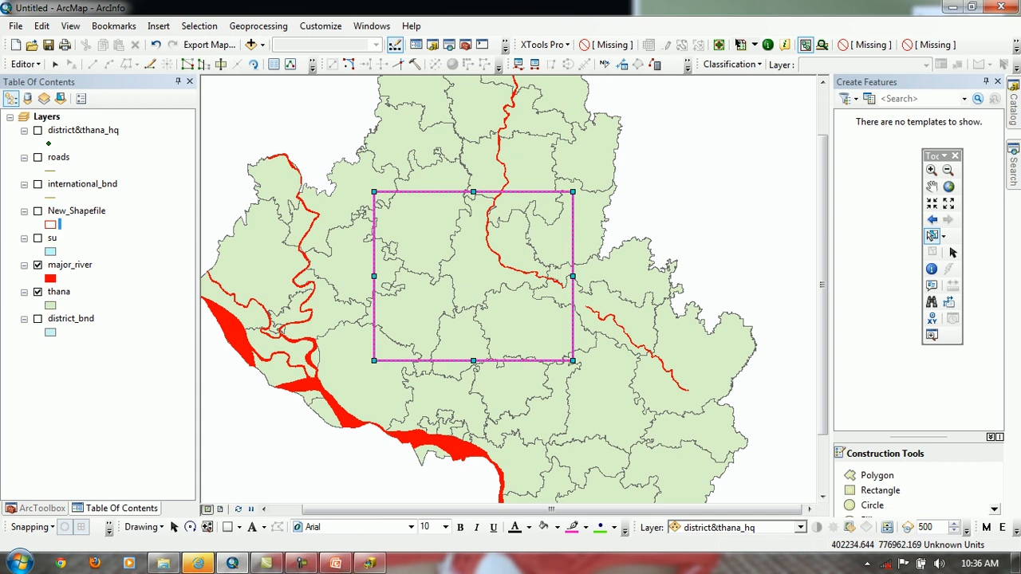
Examine the symbology, fields, source and display settings in the layer properties of district&thana_hq, including the display expression fields
left_click(83, 130)
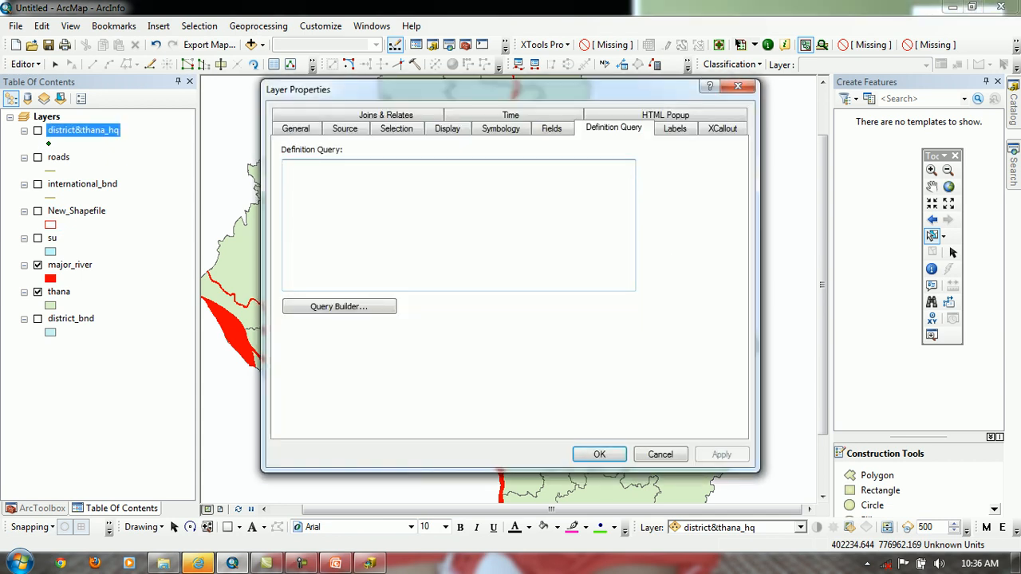
left_click(501, 128)
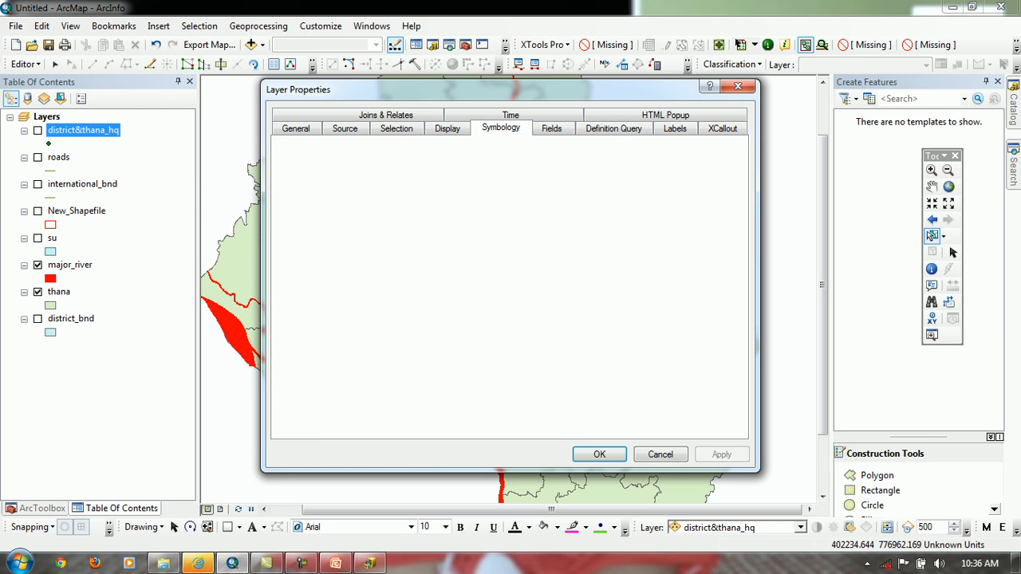
left_click(551, 128)
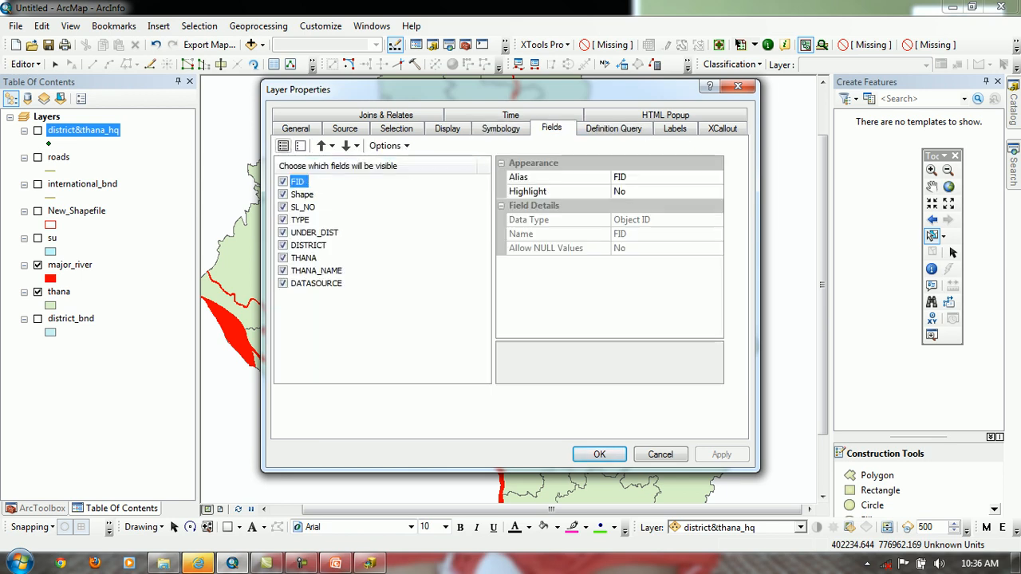
left_click(295, 129)
left_click(344, 129)
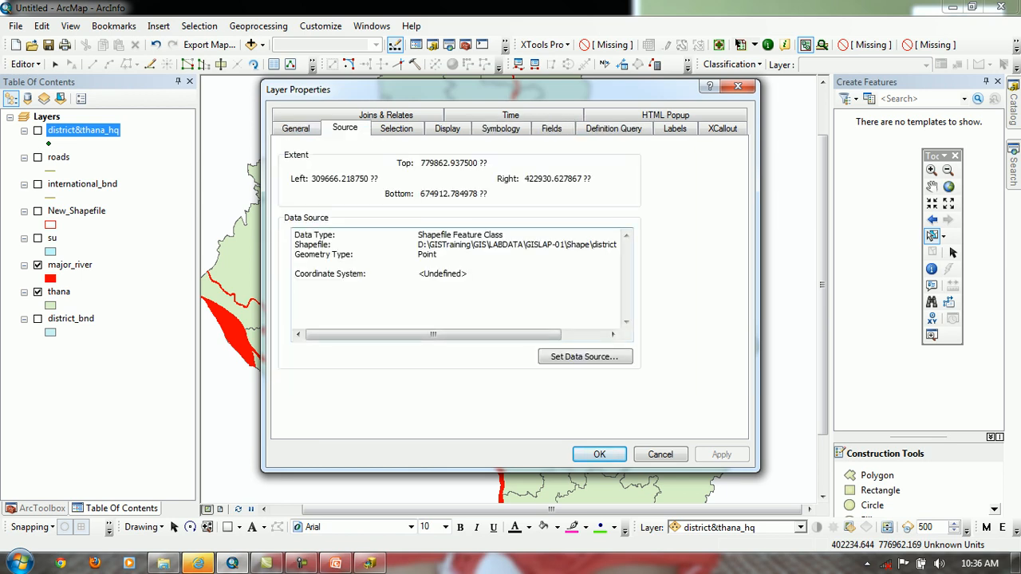
left_click(447, 129)
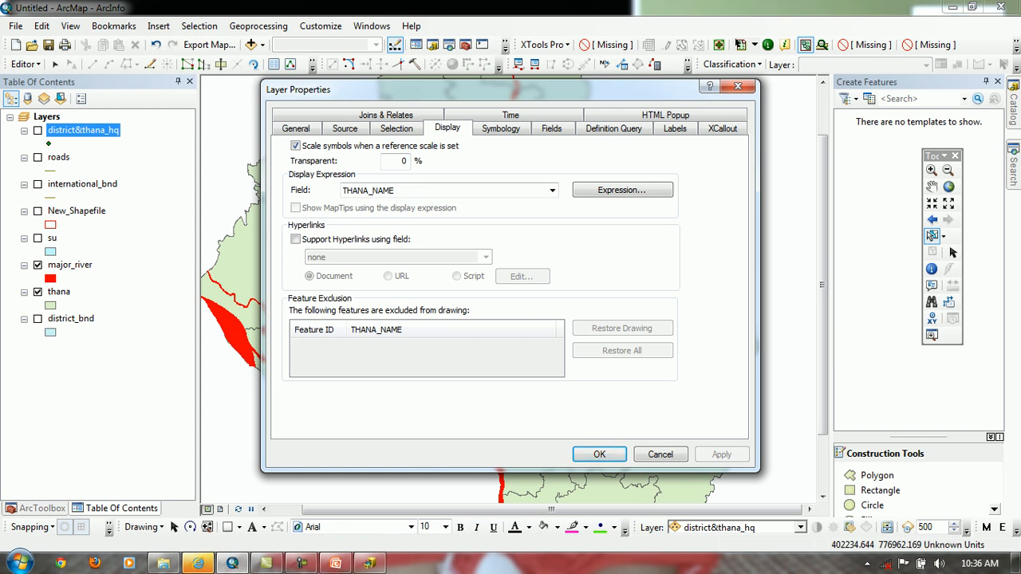
double_click(403, 161)
left_click(552, 190)
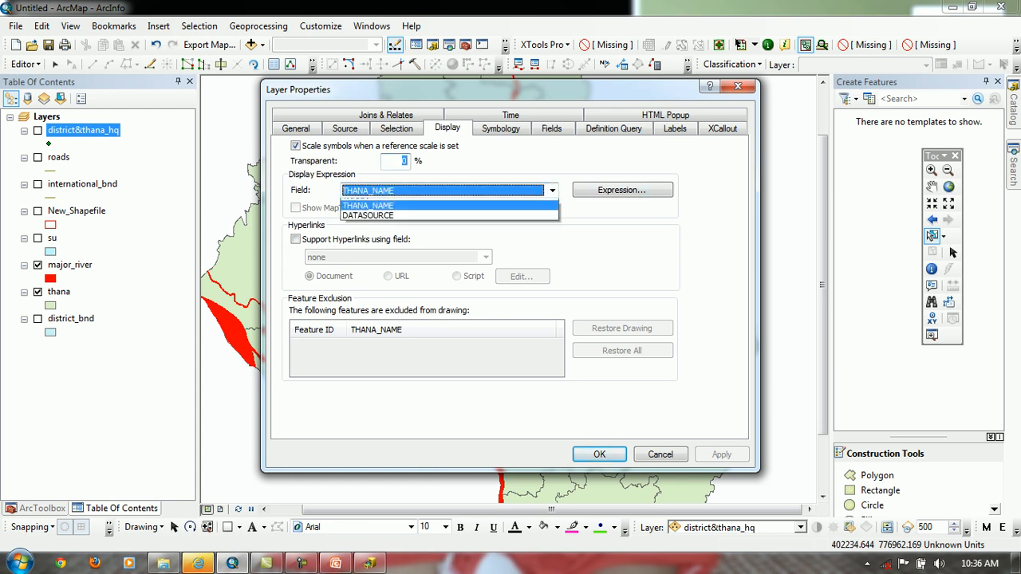
left_click(552, 190)
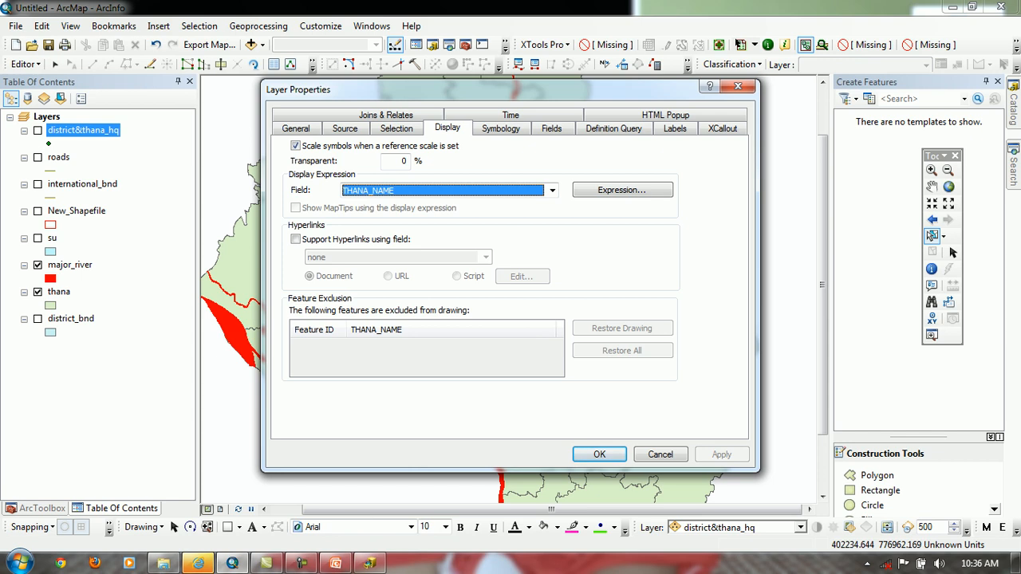
left_click(738, 86)
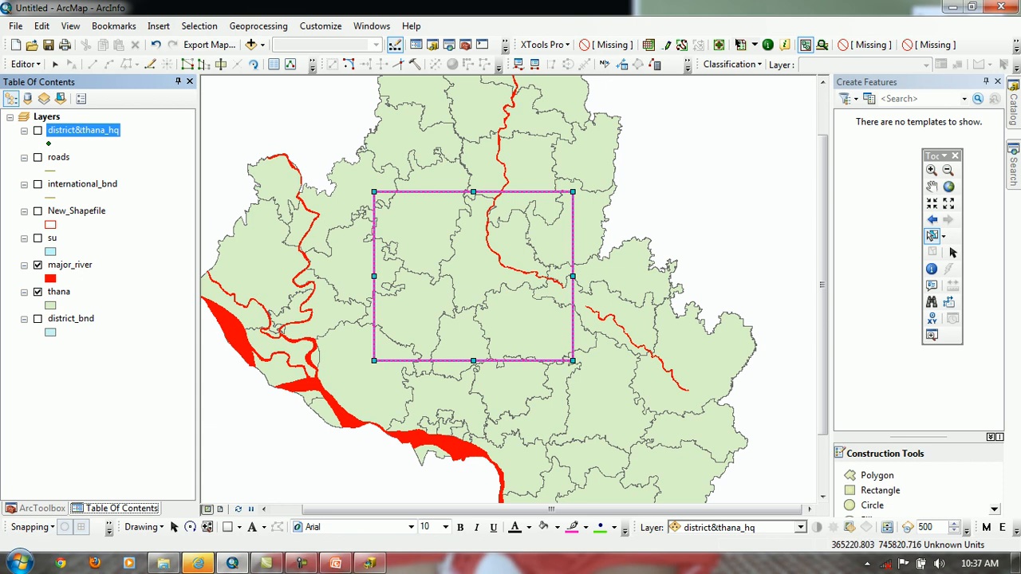
Repeatedly select and deselect the single thana on the northeastern edge of the map, using Select by Rectangle as the selection method
left_click(589, 155)
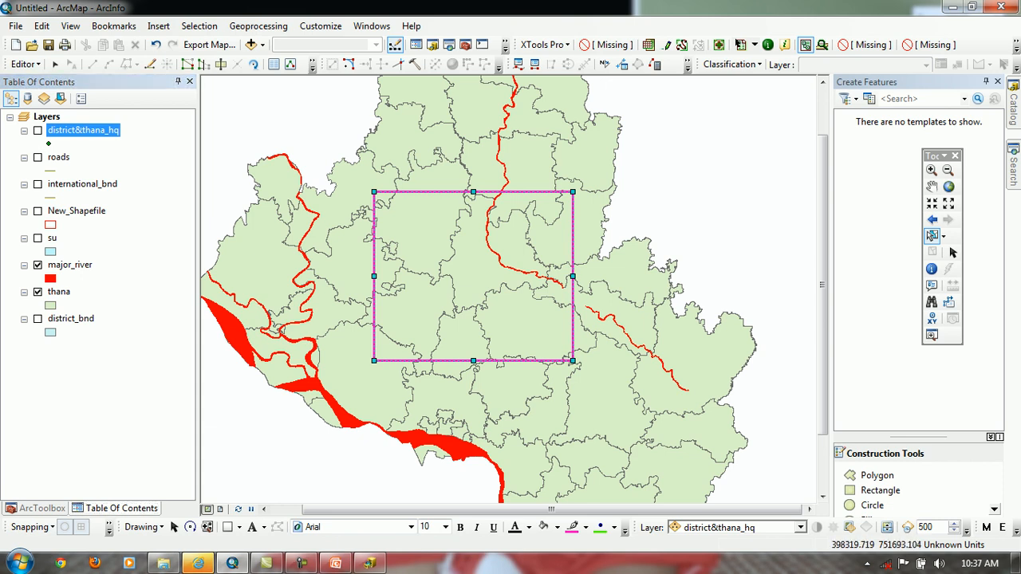
left_click(666, 169)
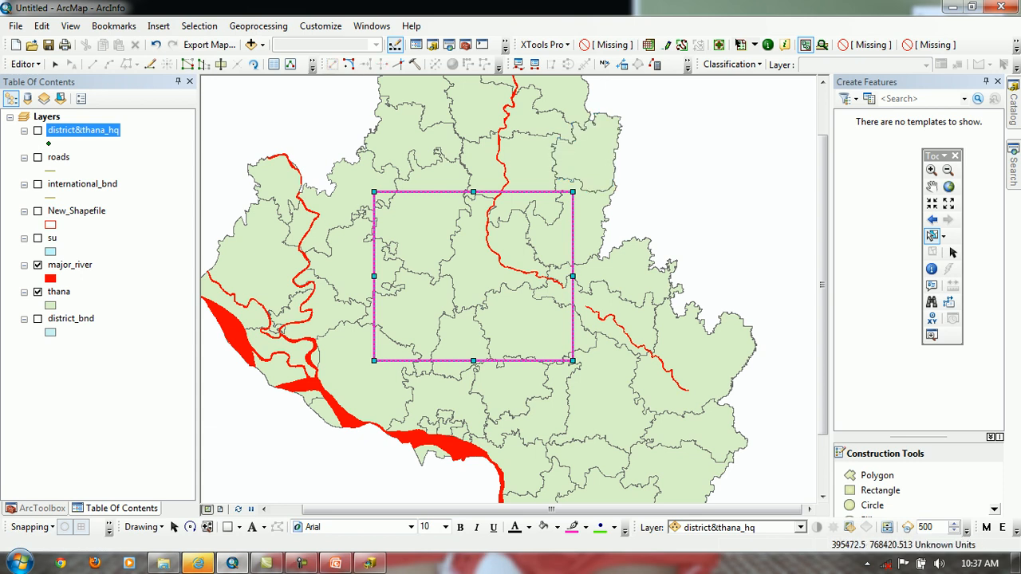
left_click(590, 155)
left_click(685, 153)
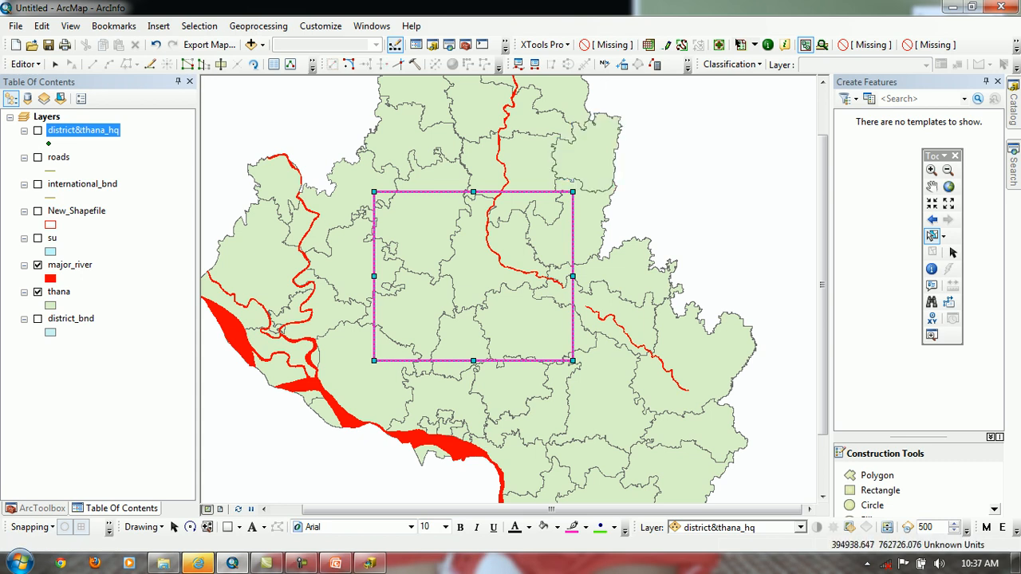
left_click(587, 152)
left_click(675, 156)
left_click(600, 147)
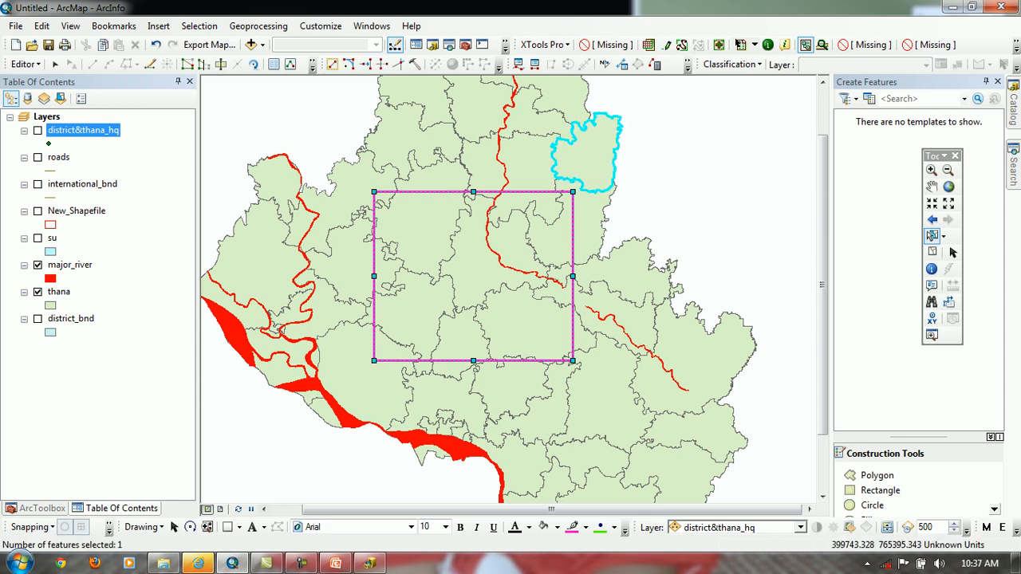
left_click(643, 150)
left_click(592, 152)
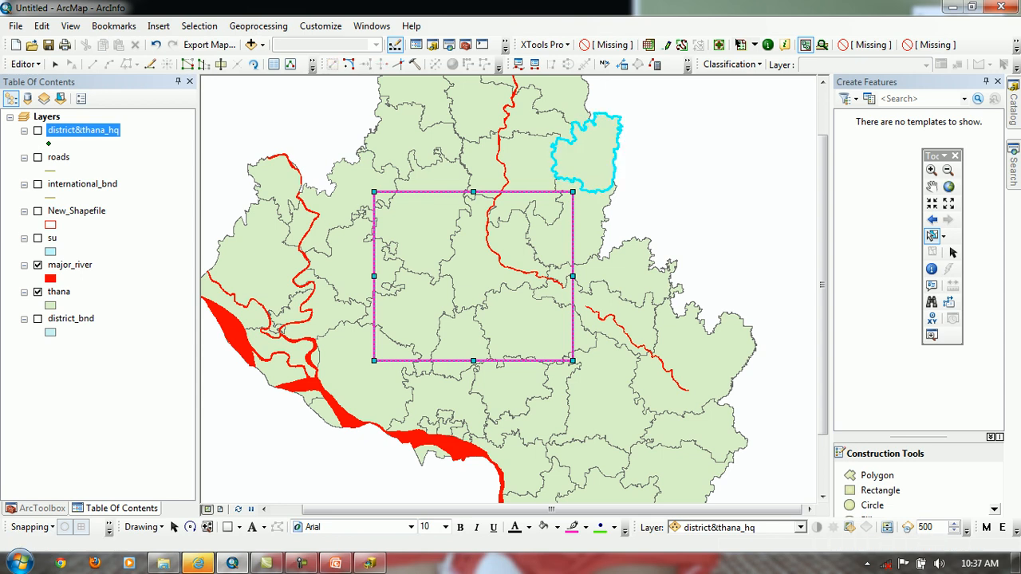
left_click(647, 152)
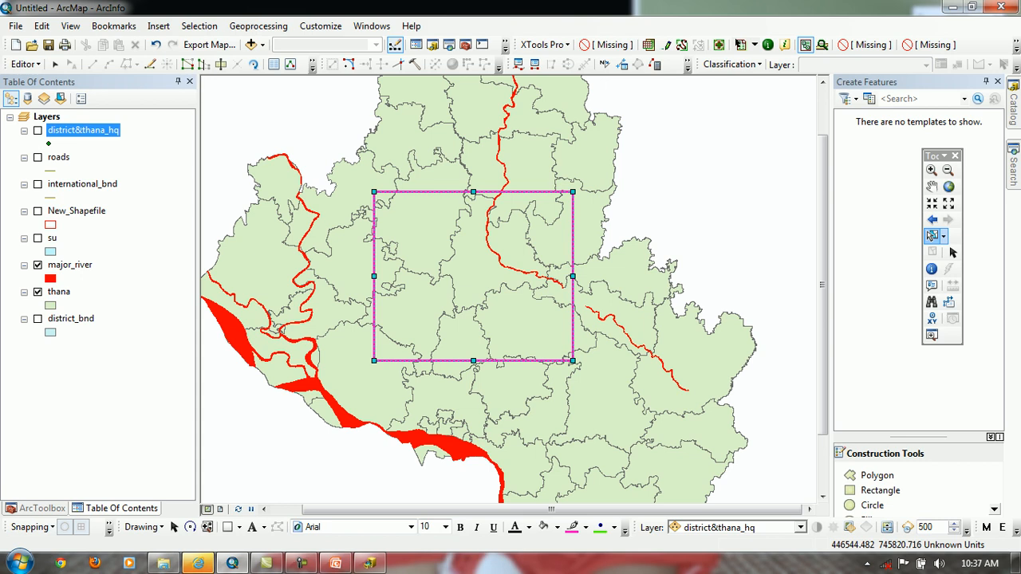
left_click(587, 158)
left_click(691, 168)
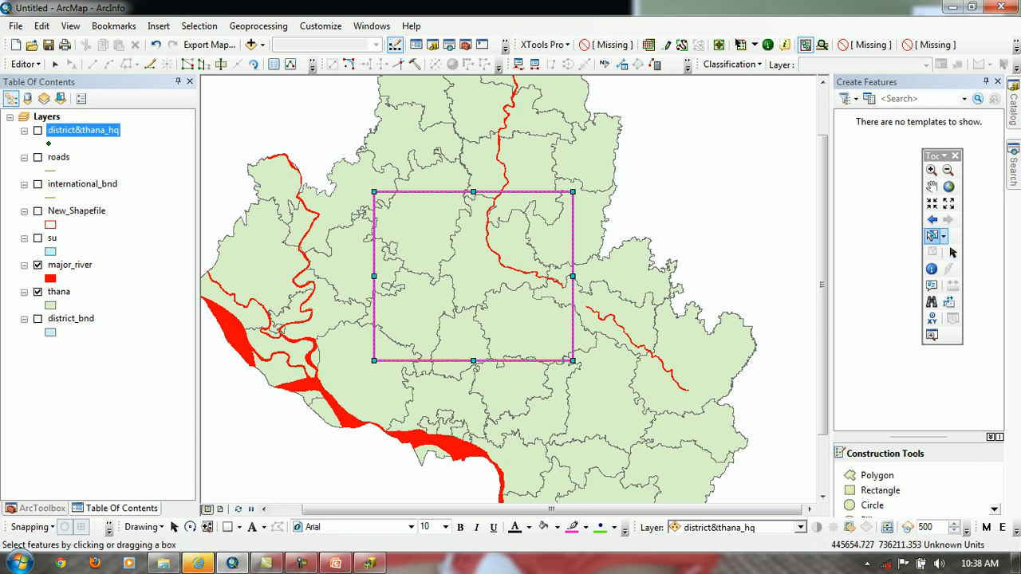
left_click(943, 237)
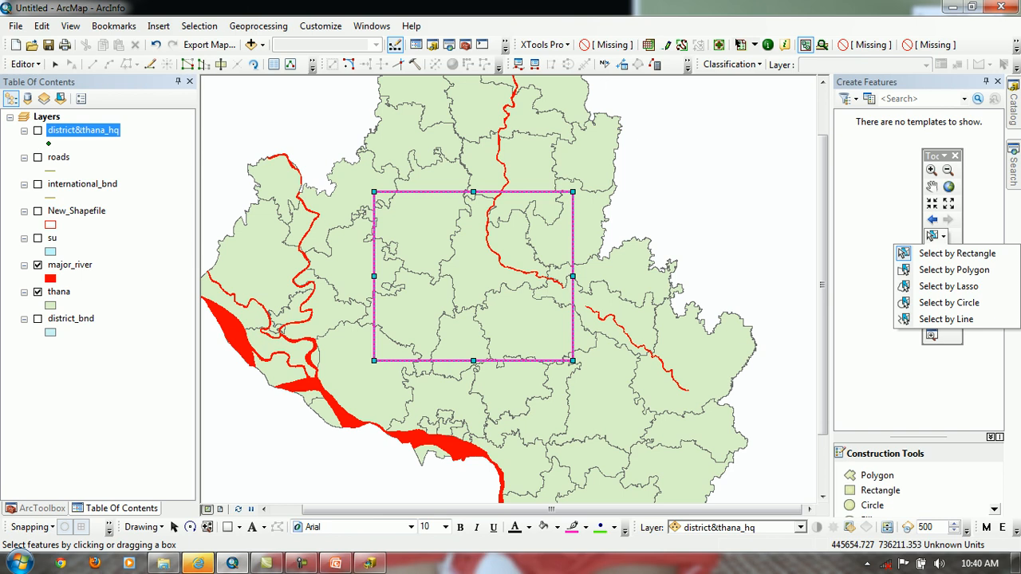
left_click(951, 252)
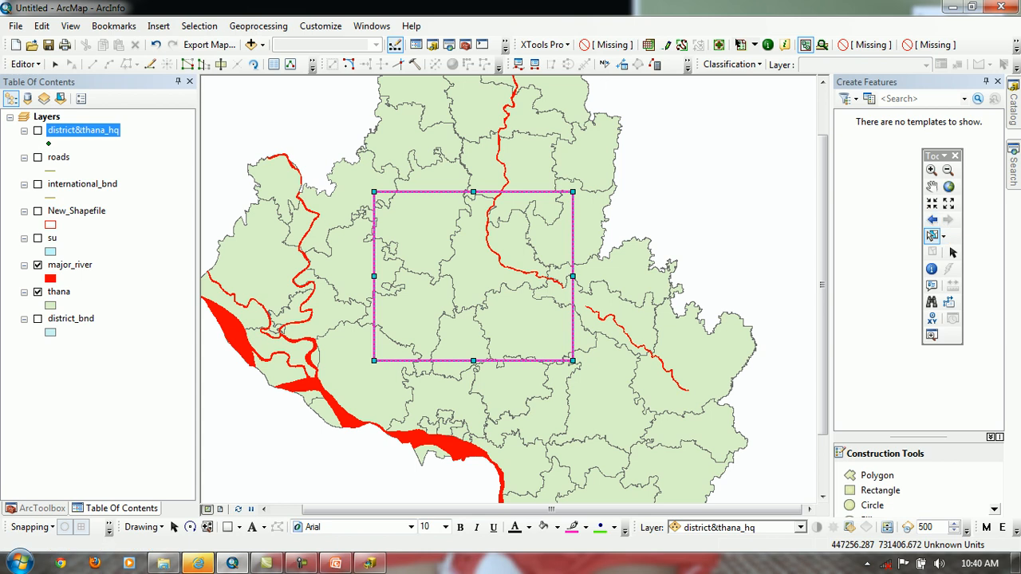
Move the magenta rectangle graphic west with Select Elements, so that its eastern edge lies over the western thanas
left_click(952, 252)
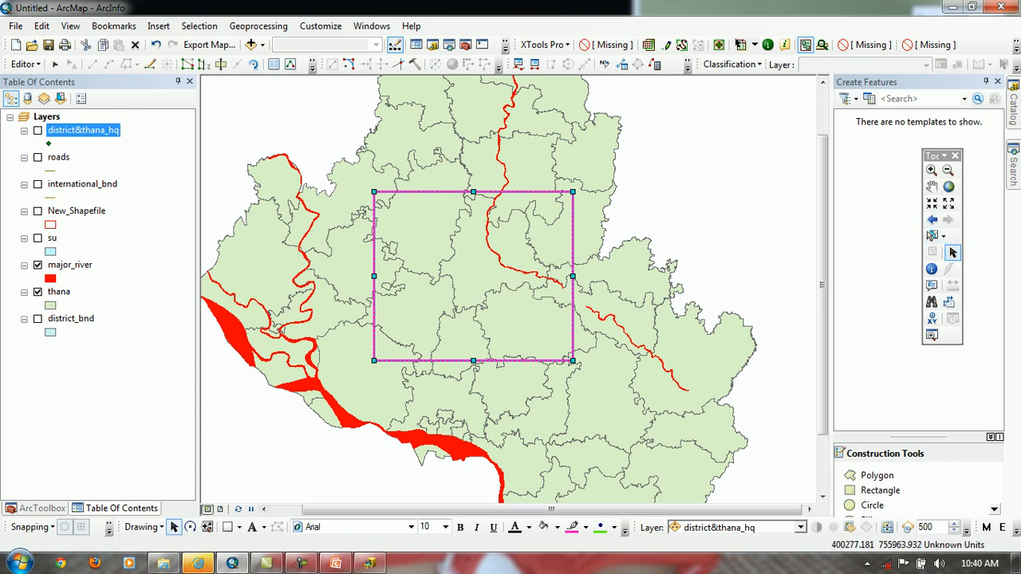
left_click(612, 161)
left_click(518, 239)
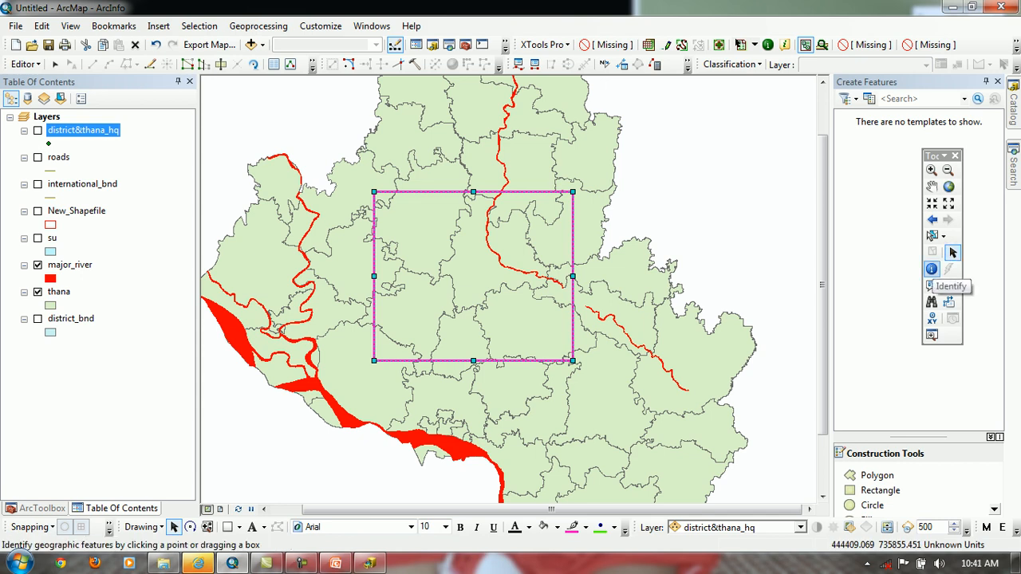
left_click_drag(562, 201, 368, 229)
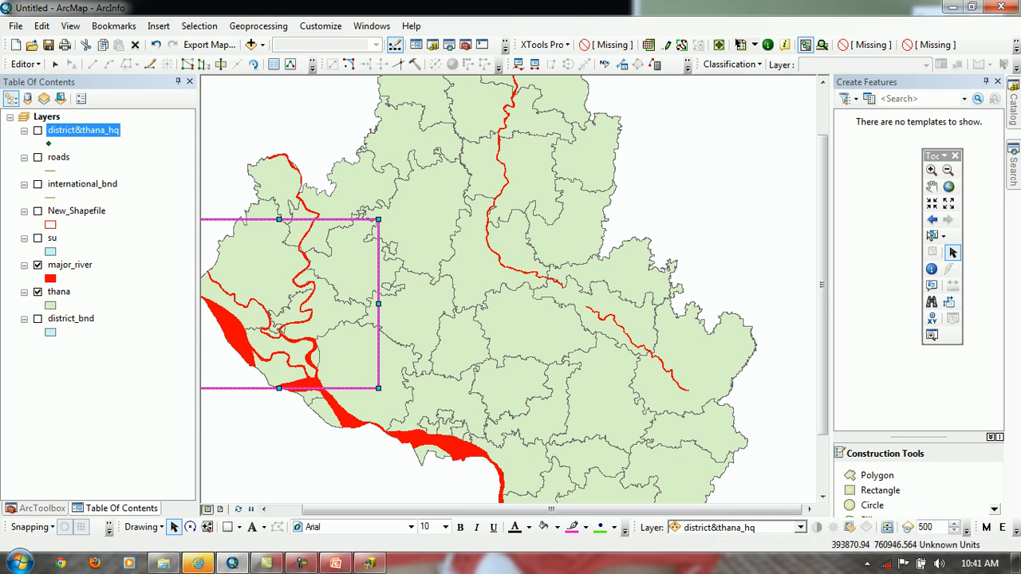
Identify the large thana on the eastern edge of the map, enlarge the attribute list and move the Identify window clear of that thana
left_click(931, 269)
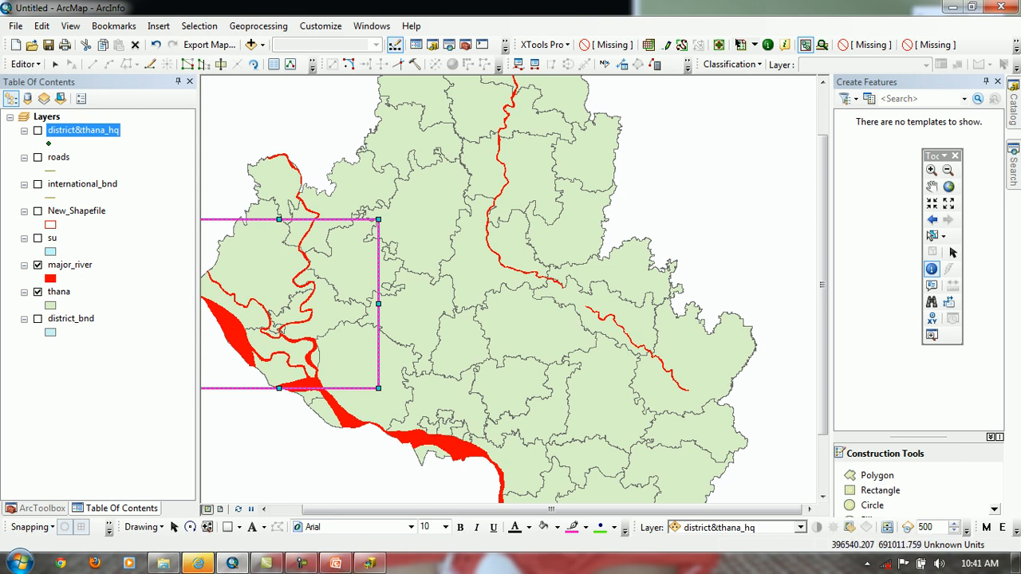
left_click(694, 351)
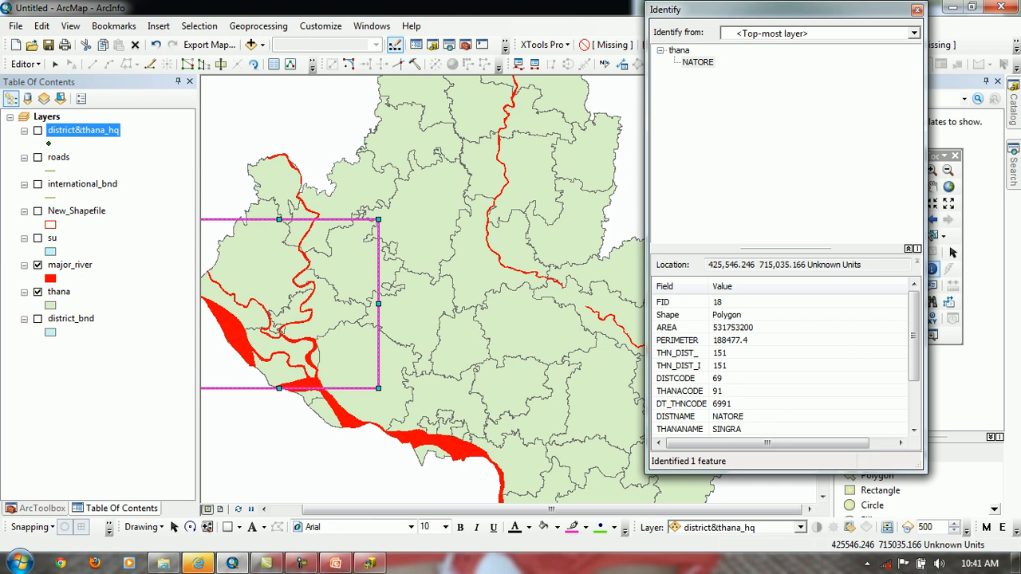
left_click_drag(786, 249, 785, 170)
left_click(679, 51)
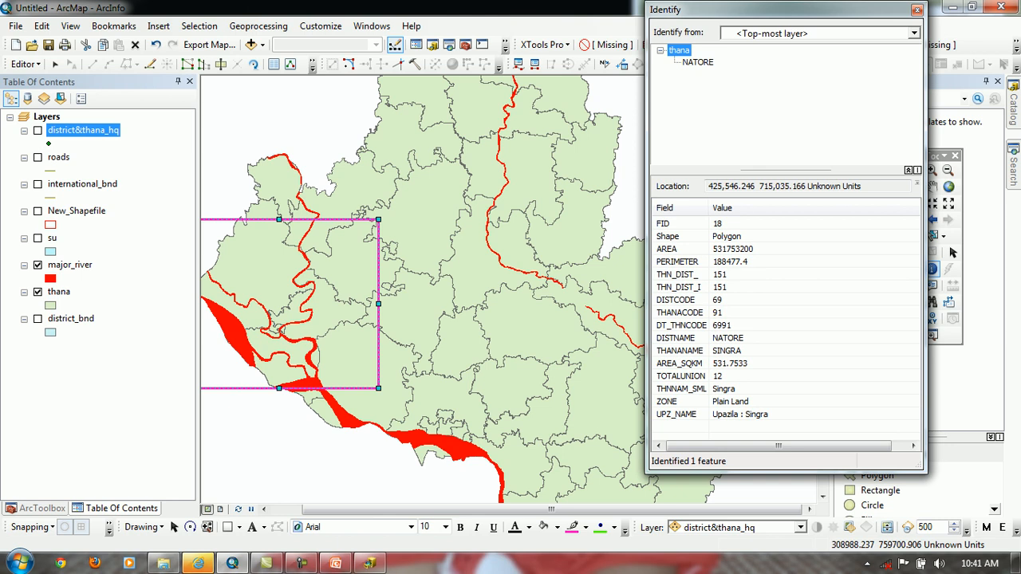
left_click_drag(702, 10, 329, 57)
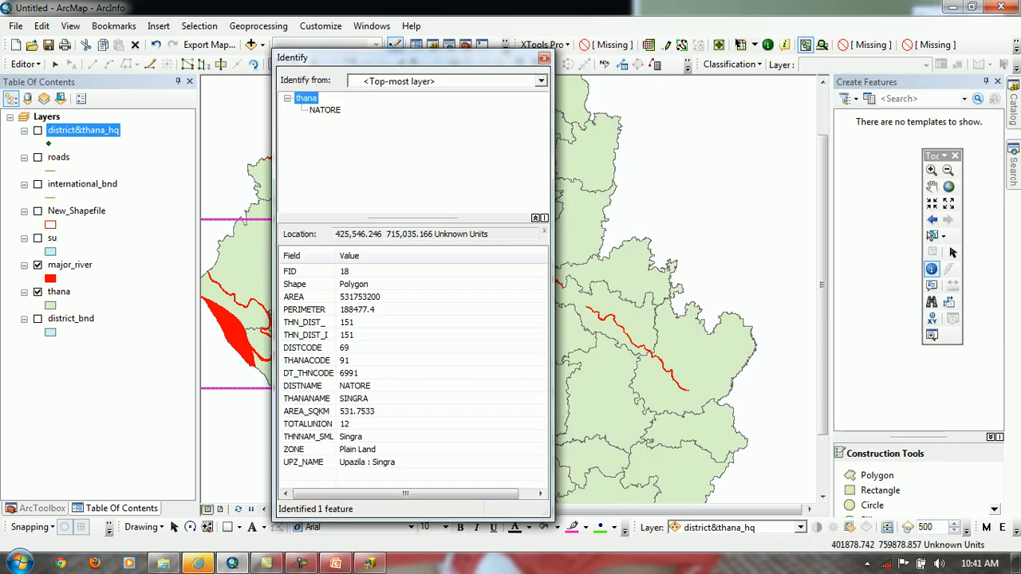
Flash the identified NATORE feature and go through its attribute rows from FID down to THN_DIST_
left_click(325, 110)
left_click(324, 110)
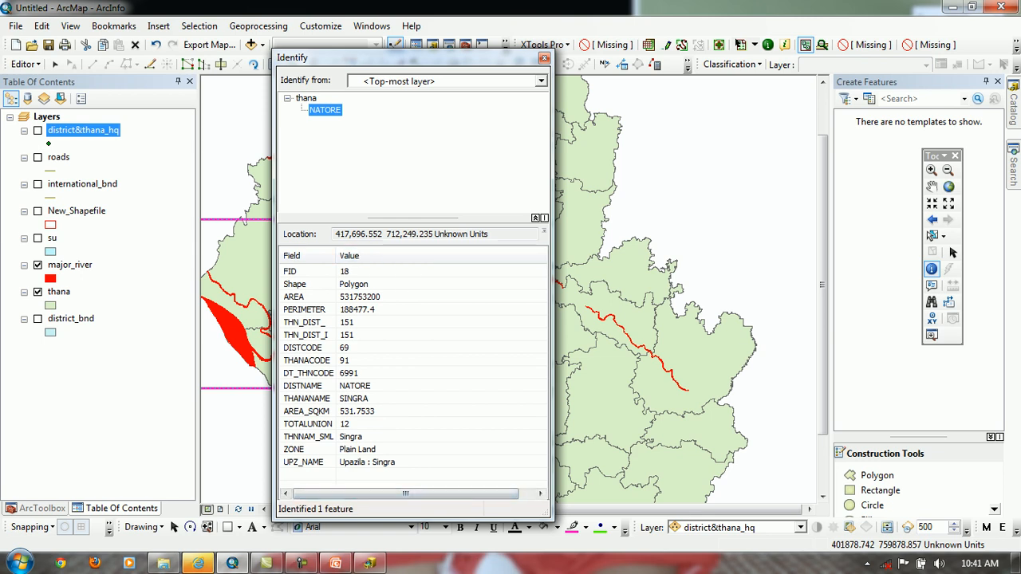
left_click(319, 271)
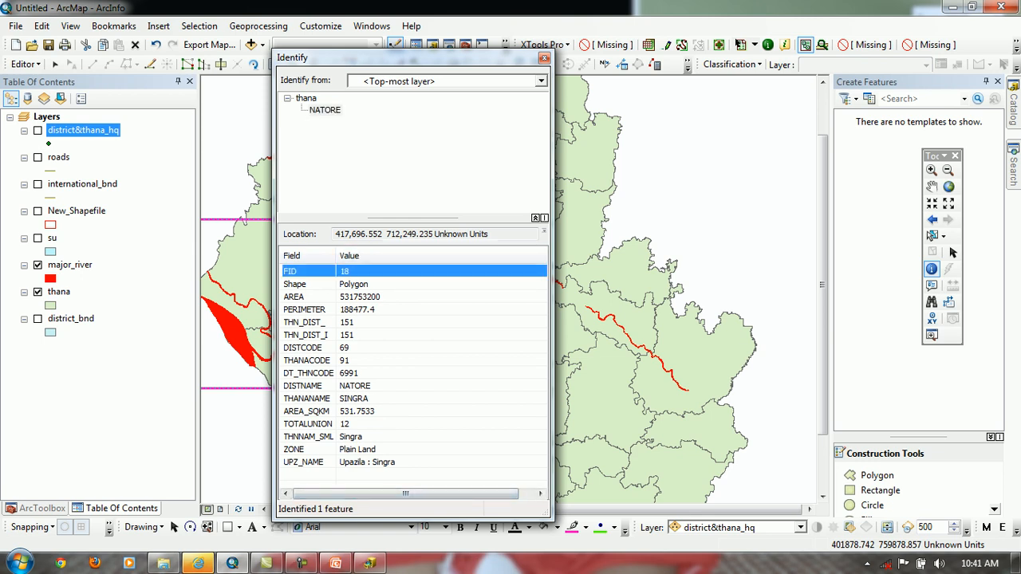
key("Down")
key("Down")
key("Down")
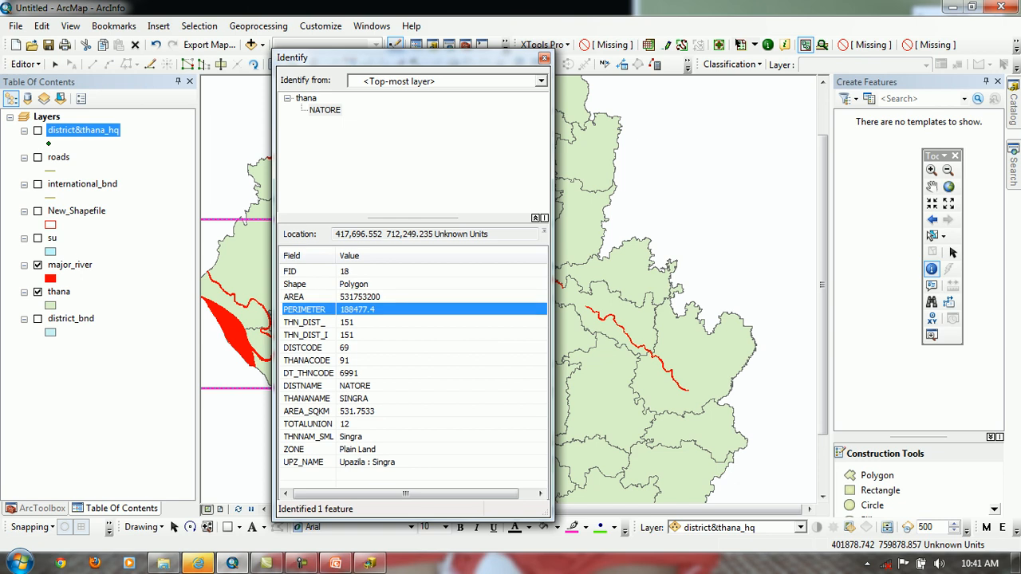
key("Down")
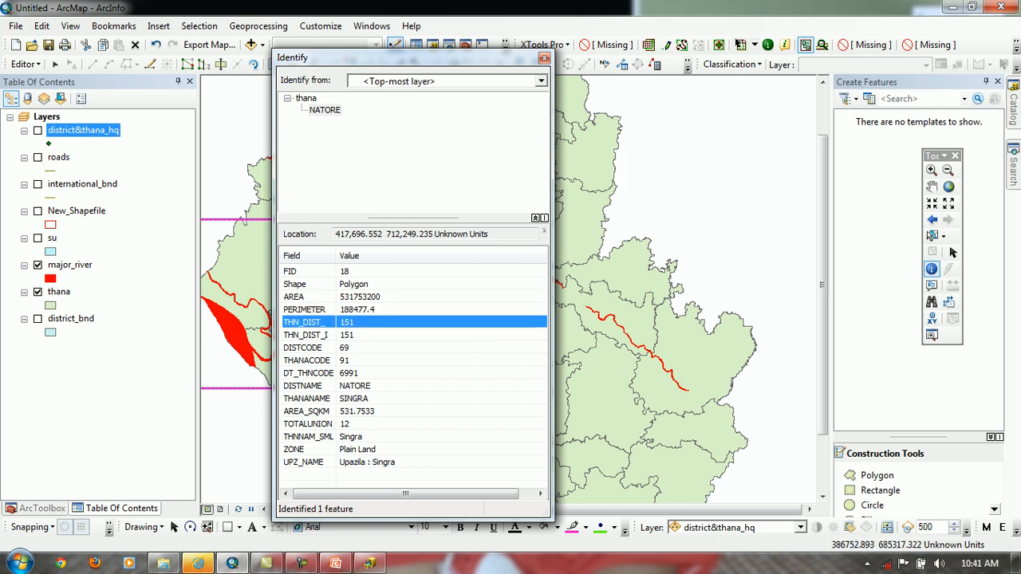
Flash the NATORE feature on the map repeatedly from the Identify results to locate its polygon
left_click(325, 110)
left_click(325, 110)
left_click(324, 110)
left_click(325, 110)
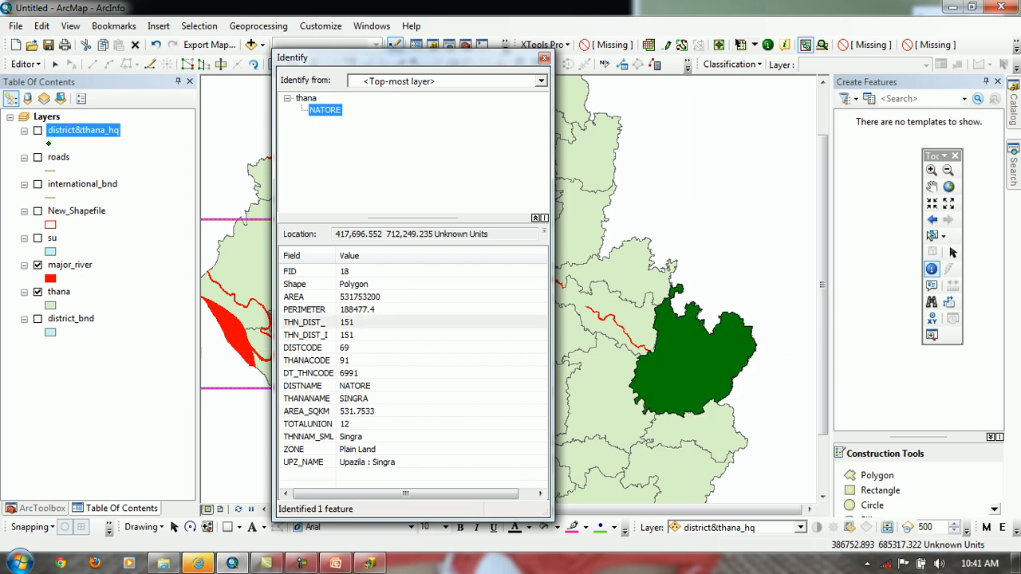
left_click(324, 110)
left_click(325, 110)
left_click(324, 111)
left_click(325, 110)
left_click(325, 110)
left_click(324, 110)
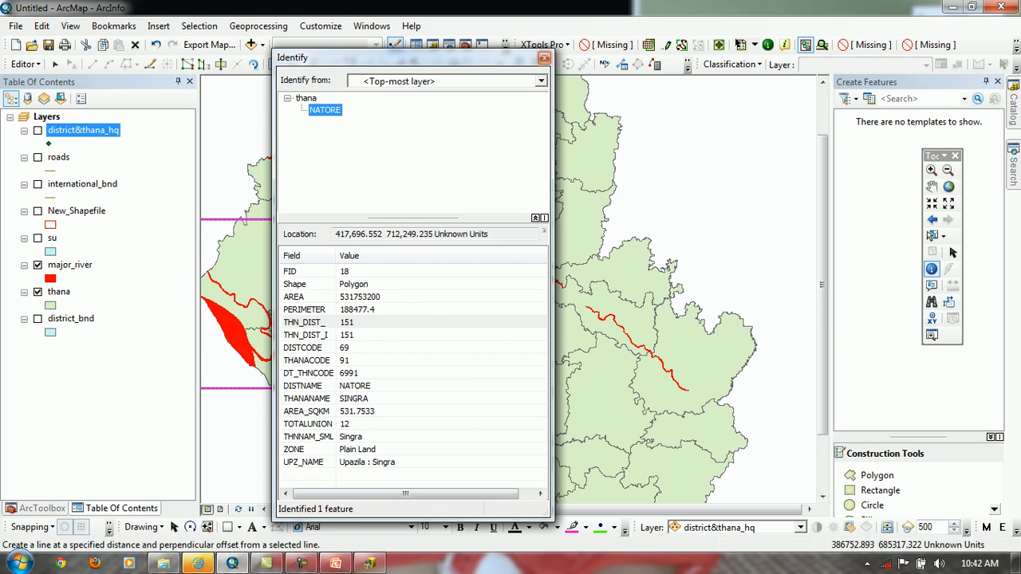
Close the Identify results and identify the large eastern thana again at two points inside it
left_click(545, 57)
left_click(694, 351)
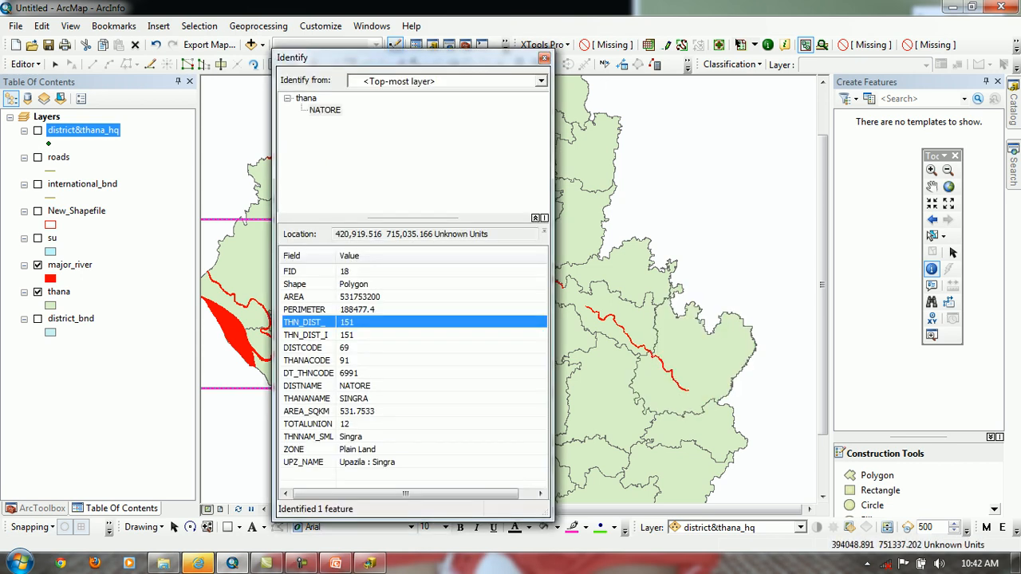
left_click(704, 343)
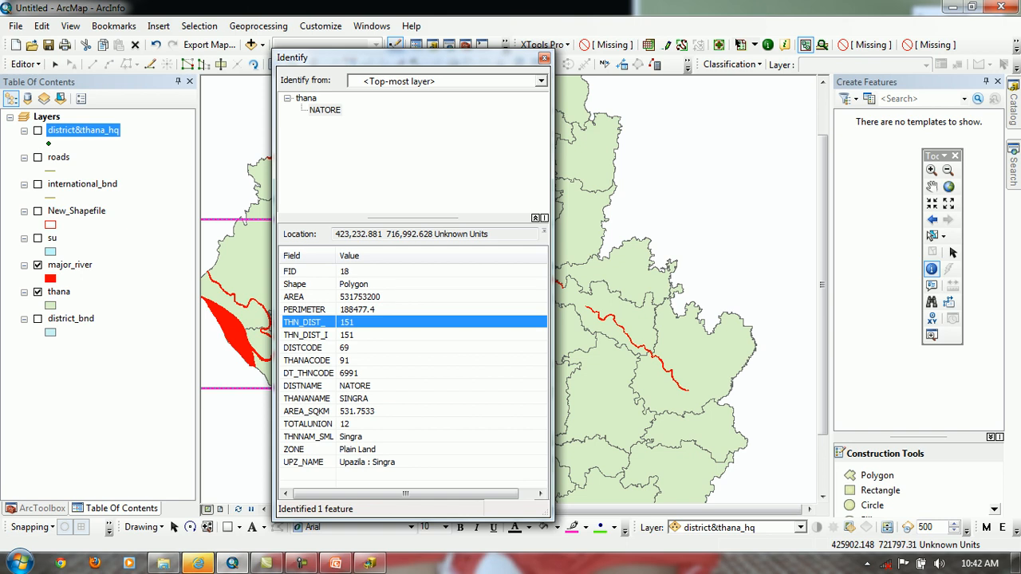
Close the current Identify results, identify the thana at the map's northeastern corner, and close its results
left_click(544, 58)
left_click(591, 135)
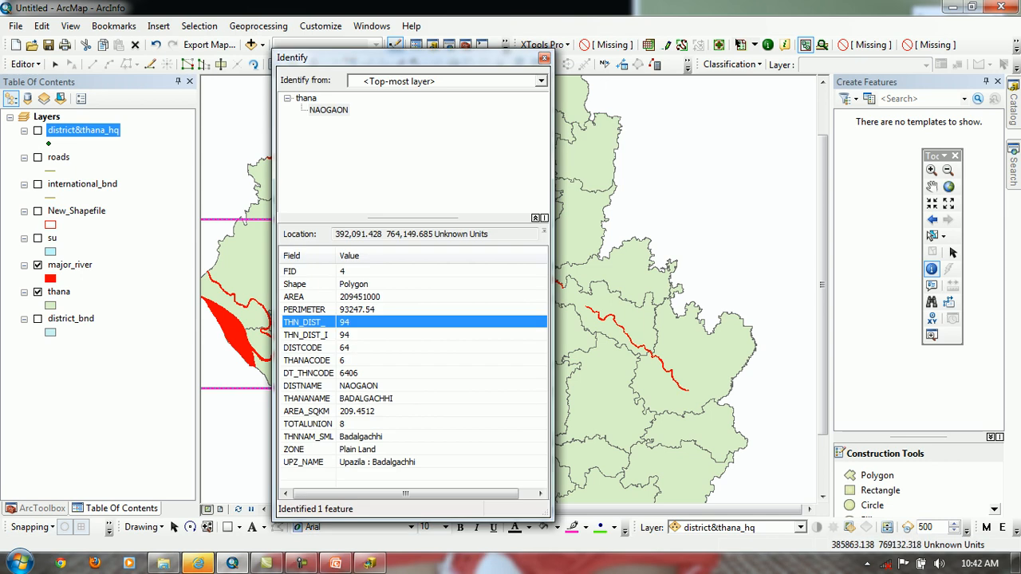
left_click(544, 58)
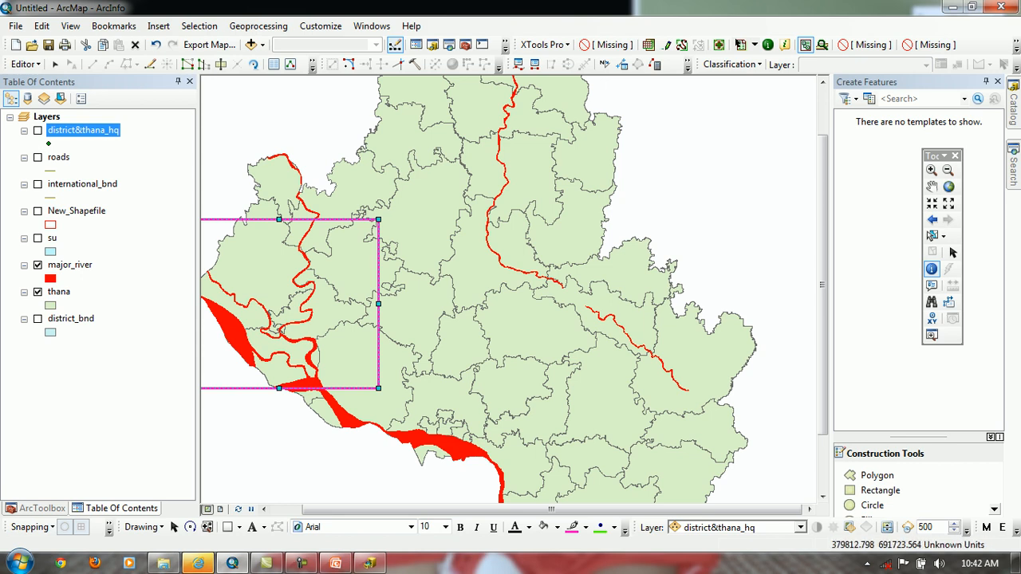
scroll(604, 426, "down", 2)
scroll(604, 426, "up", 2)
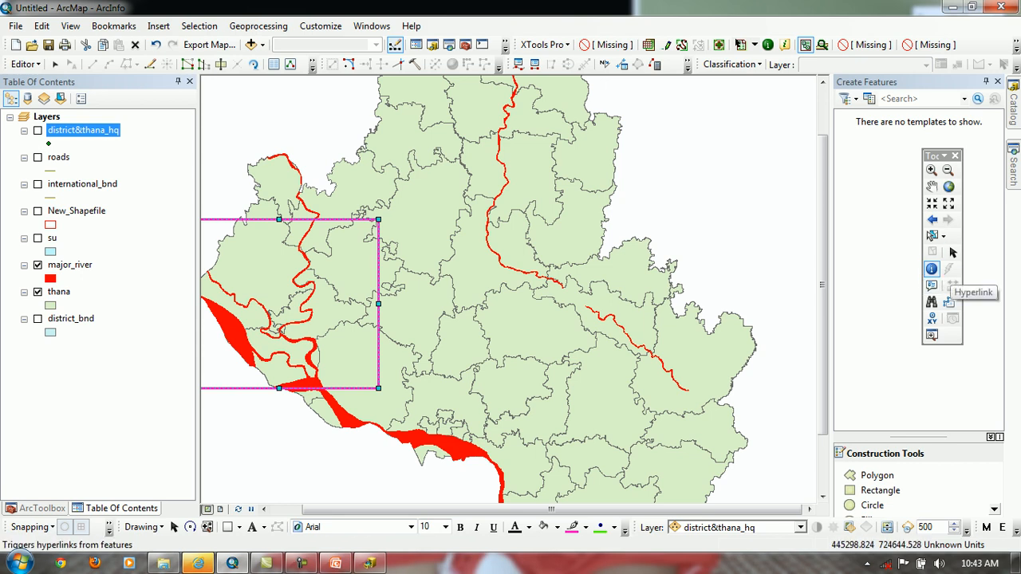
Identify the large eastern thana and the river crossing it in the major_river layer, and close the Identify results
left_click(932, 269)
left_click(690, 351)
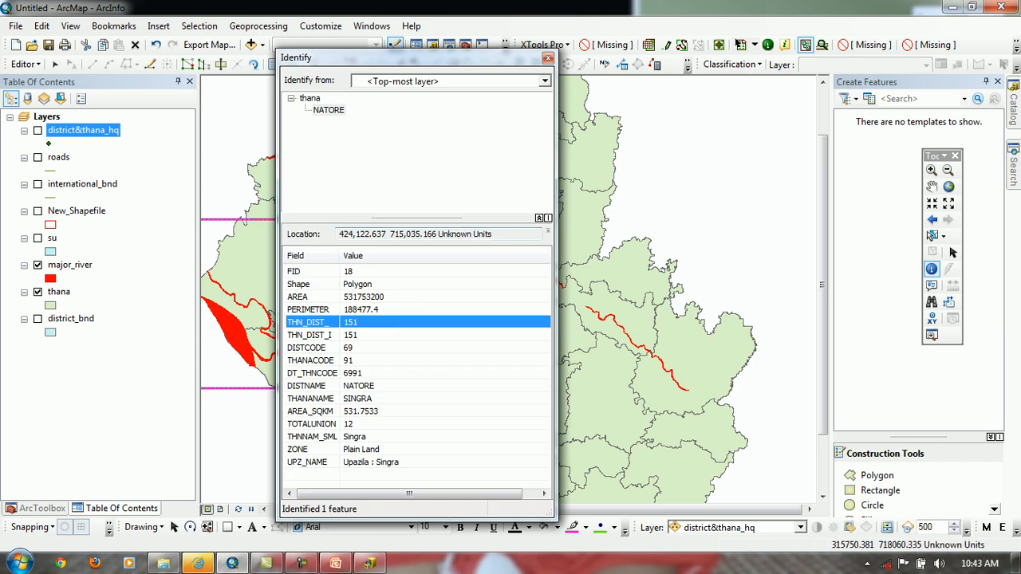
left_click(672, 373)
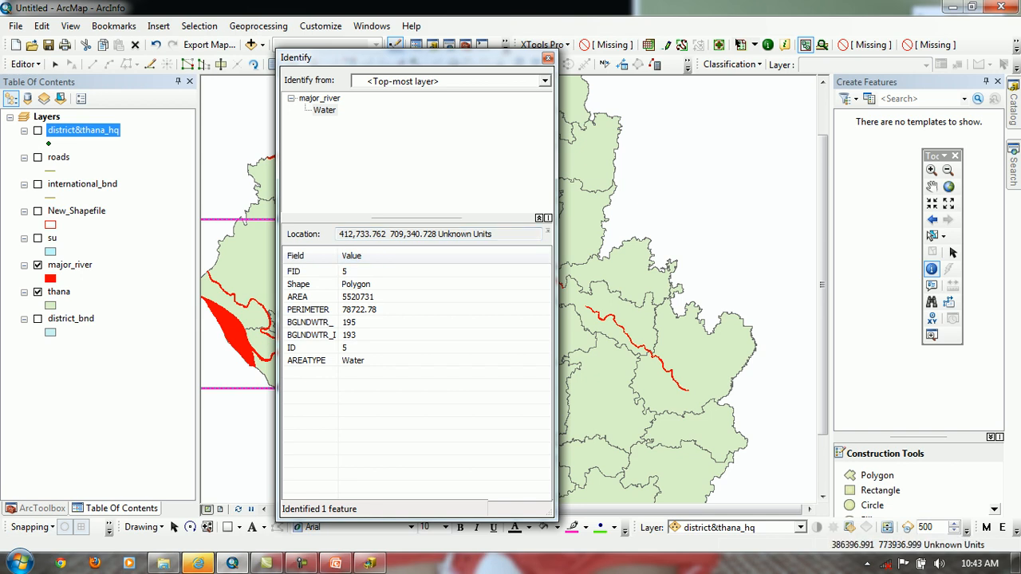
left_click(547, 58)
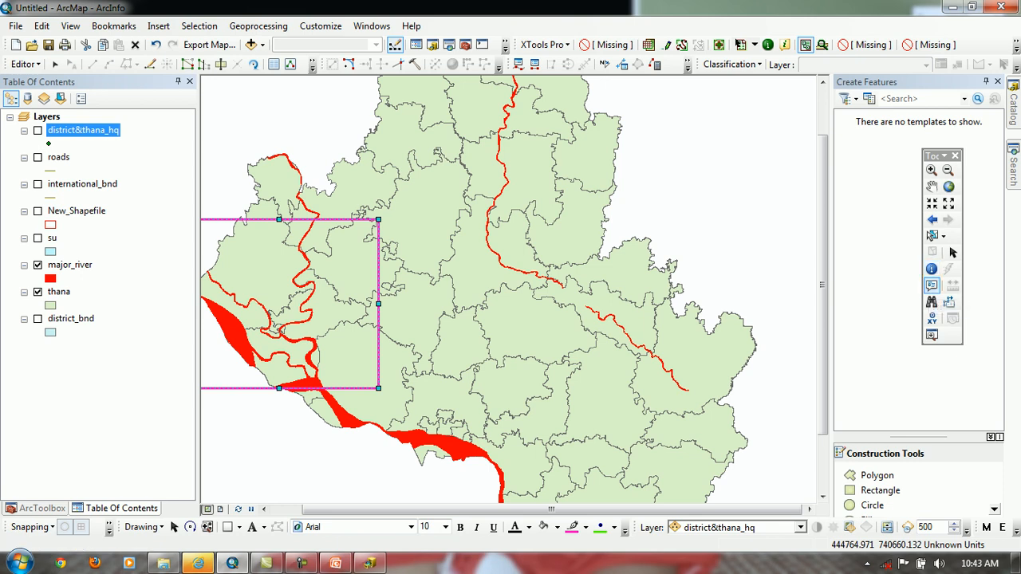
Show the HTML popups of the large eastern thana and the northeastern corner thana, closing each one after viewing
left_click(932, 286)
left_click(715, 346)
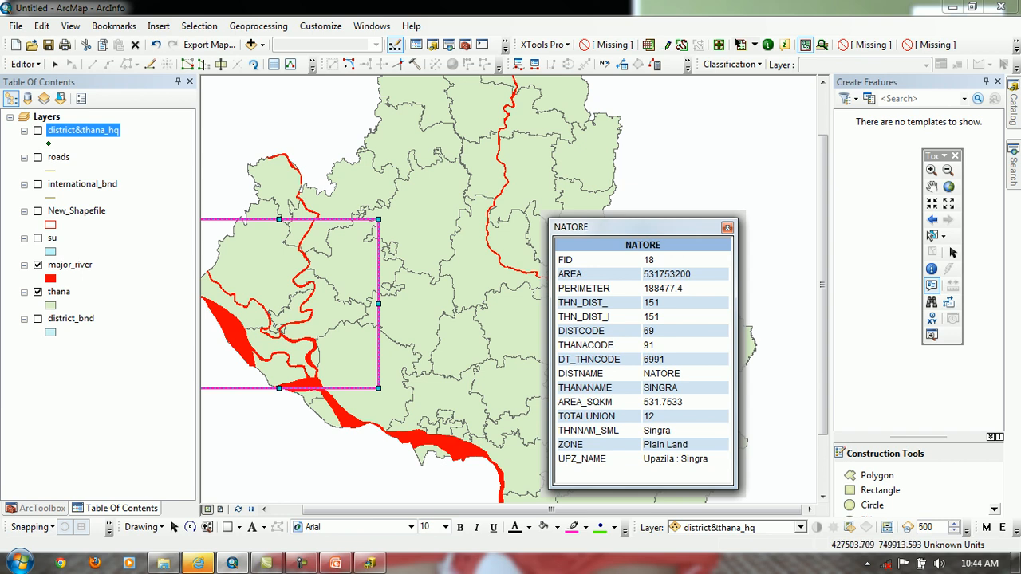
left_click(727, 228)
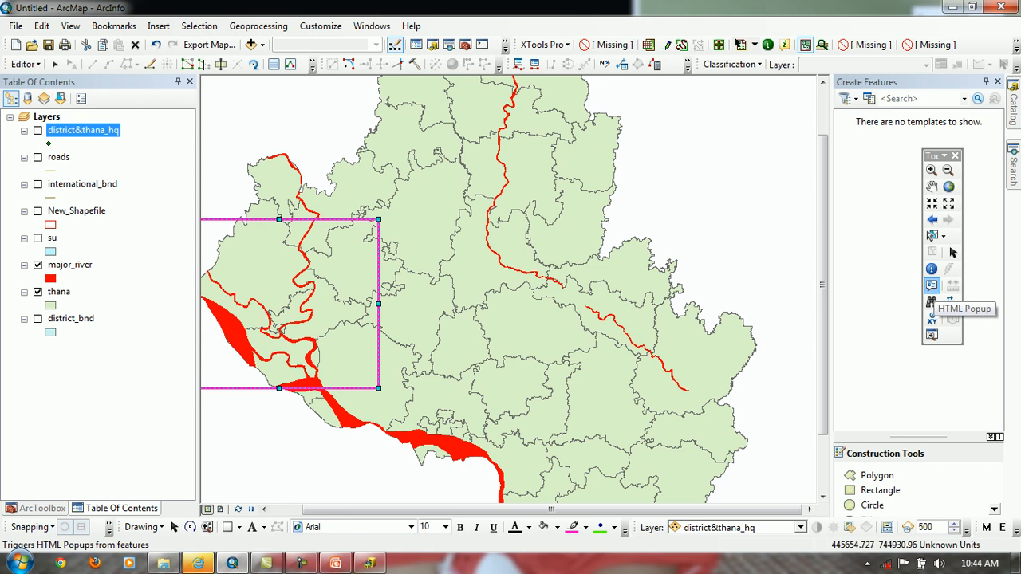
left_click(932, 286)
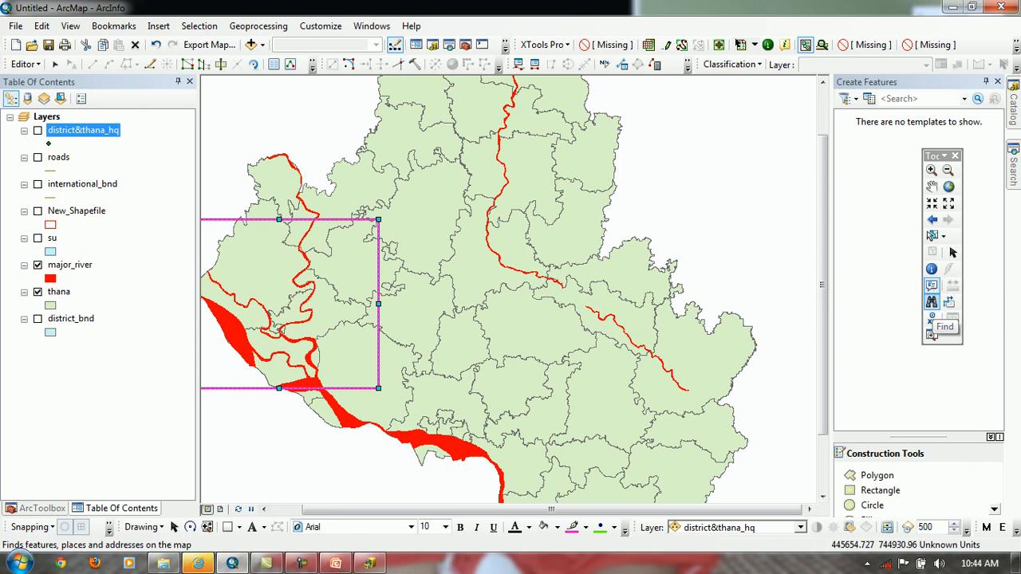
left_click(508, 303)
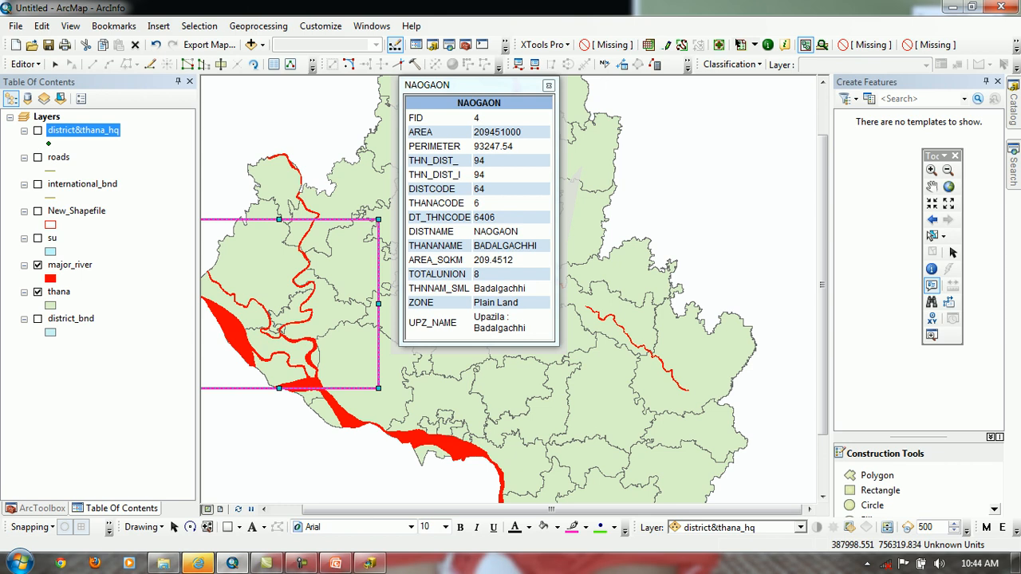
left_click(548, 84)
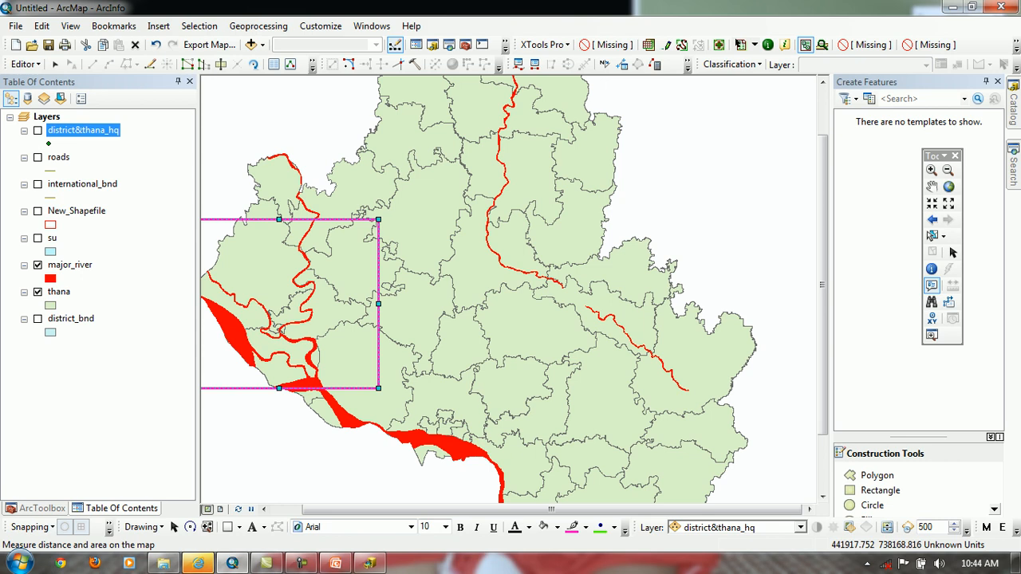
Select the thana just east of the northern river and clear the selection again
left_click(932, 235)
left_click(567, 223)
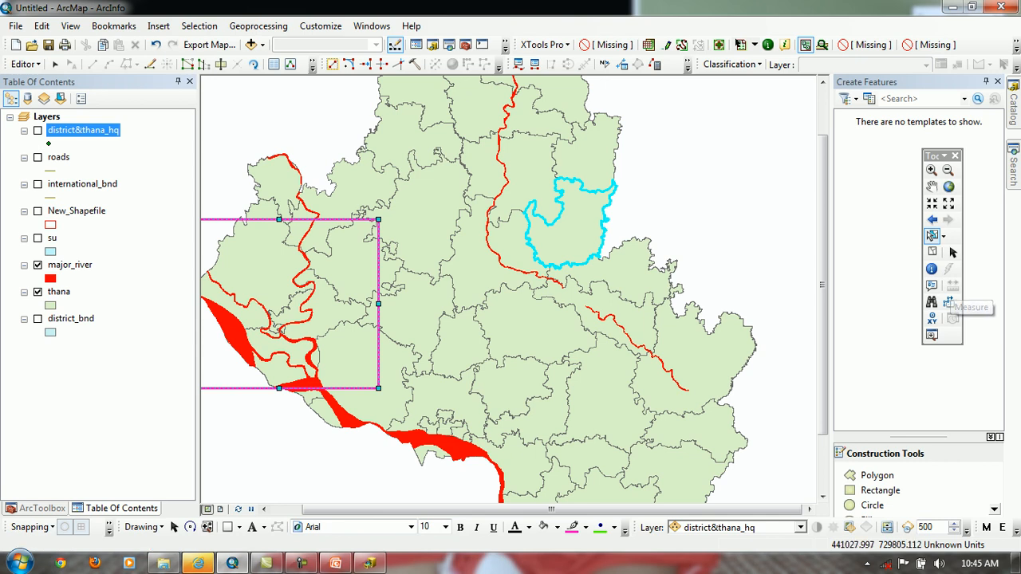
left_click(801, 292)
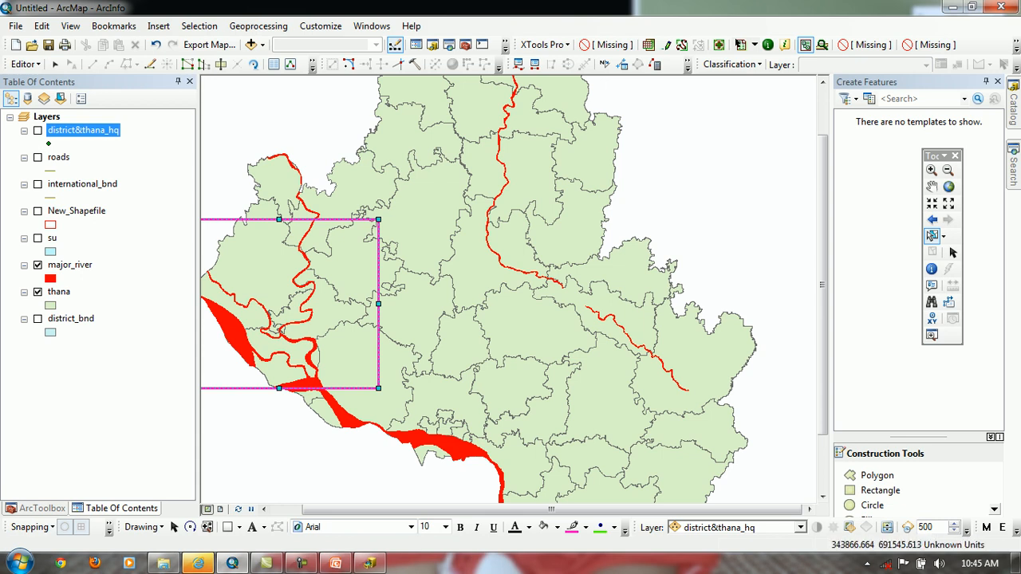
Set both the map units and the display units of the data frame to Meters and apply the change
scroll(730, 364, "down", 1)
scroll(728, 366, "up", 1)
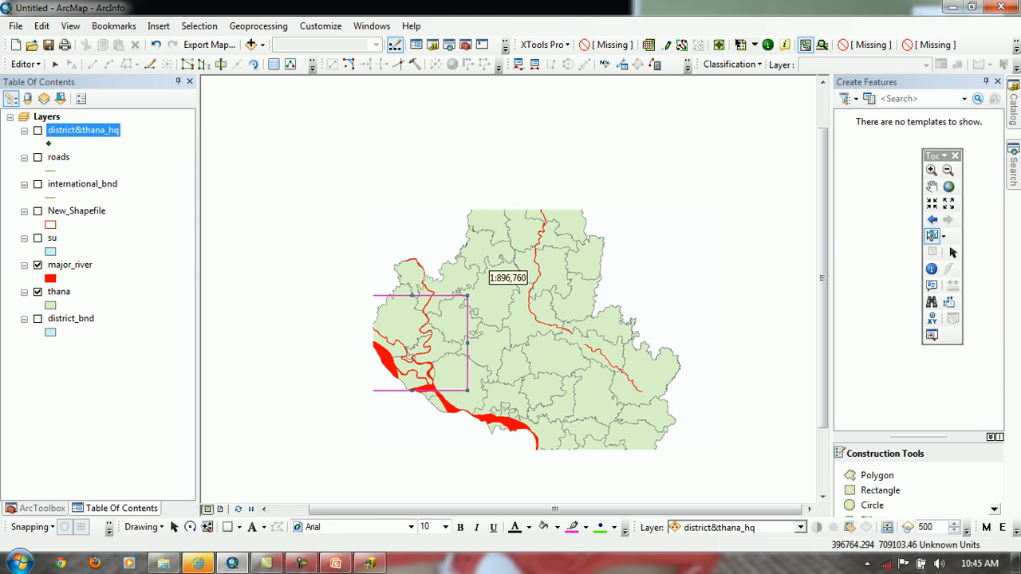
left_click_drag(533, 344, 512, 277)
scroll(504, 286, "up", 2)
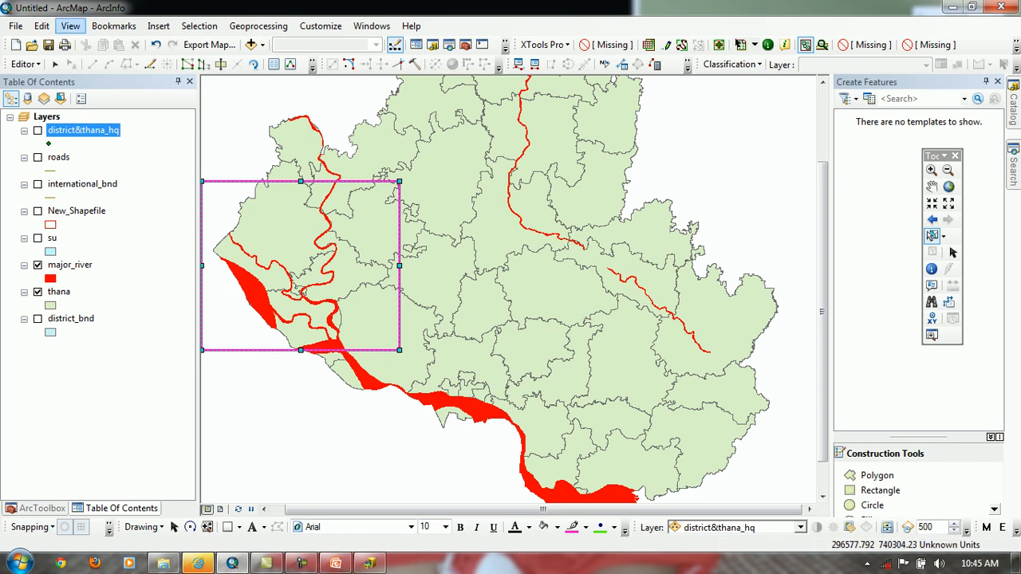
left_click(70, 26)
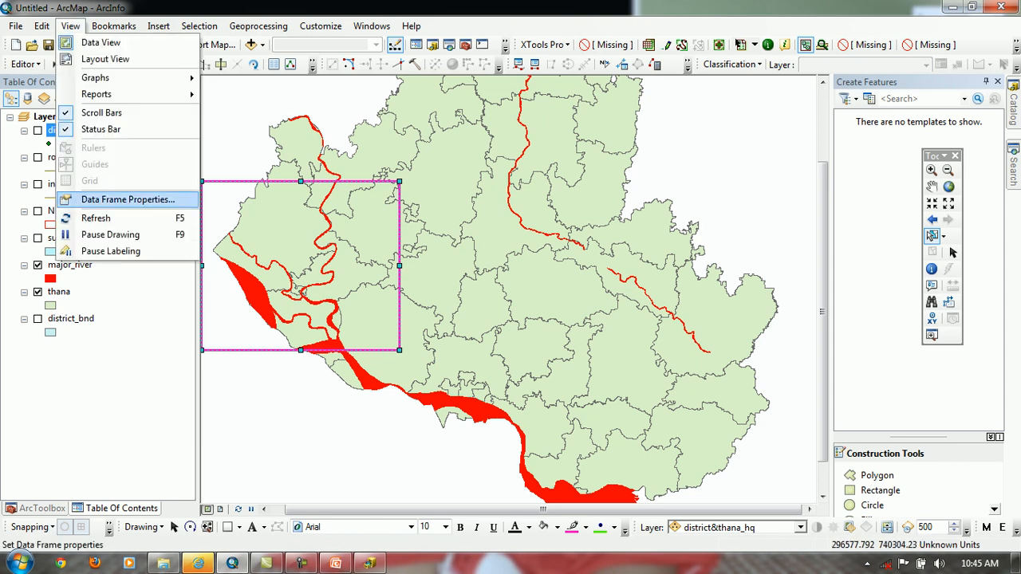
left_click(128, 200)
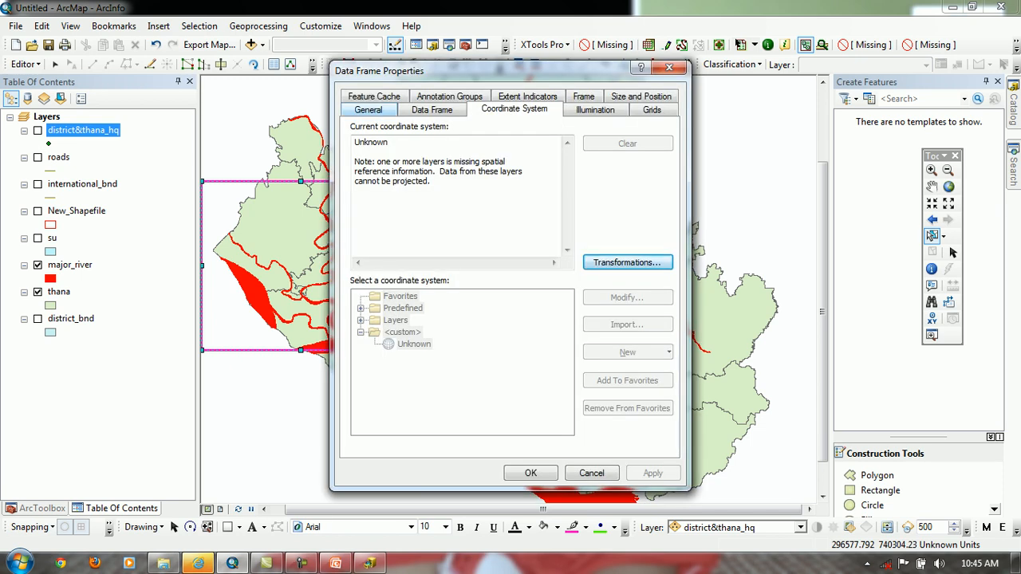
left_click(369, 110)
left_click(495, 260)
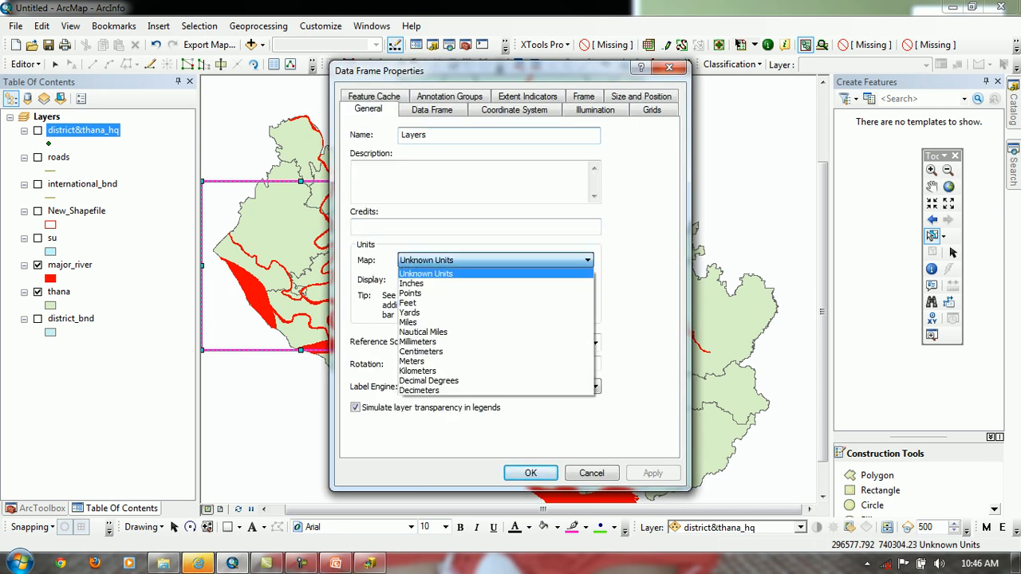
left_click(447, 361)
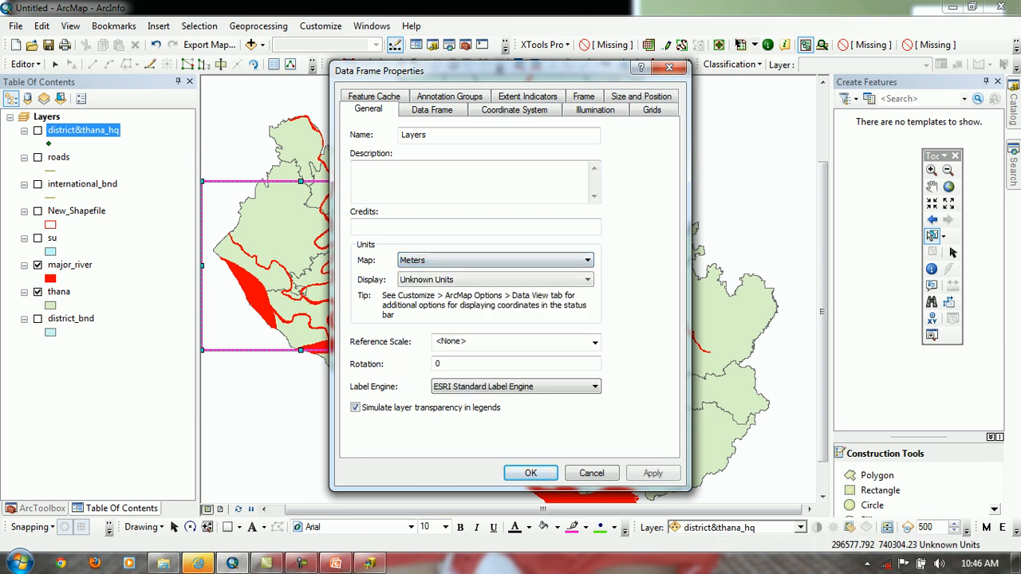
left_click(495, 279)
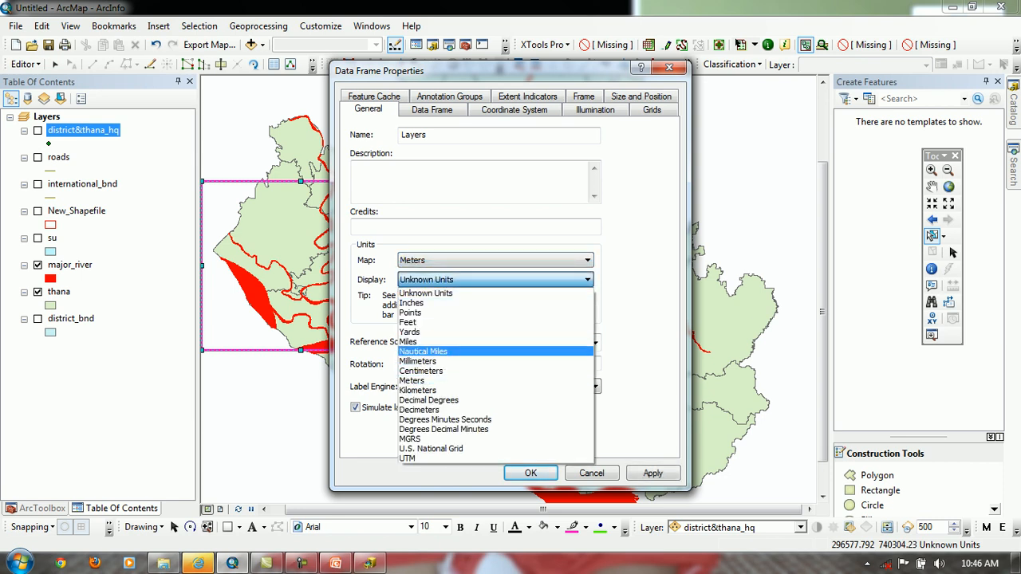
left_click(414, 381)
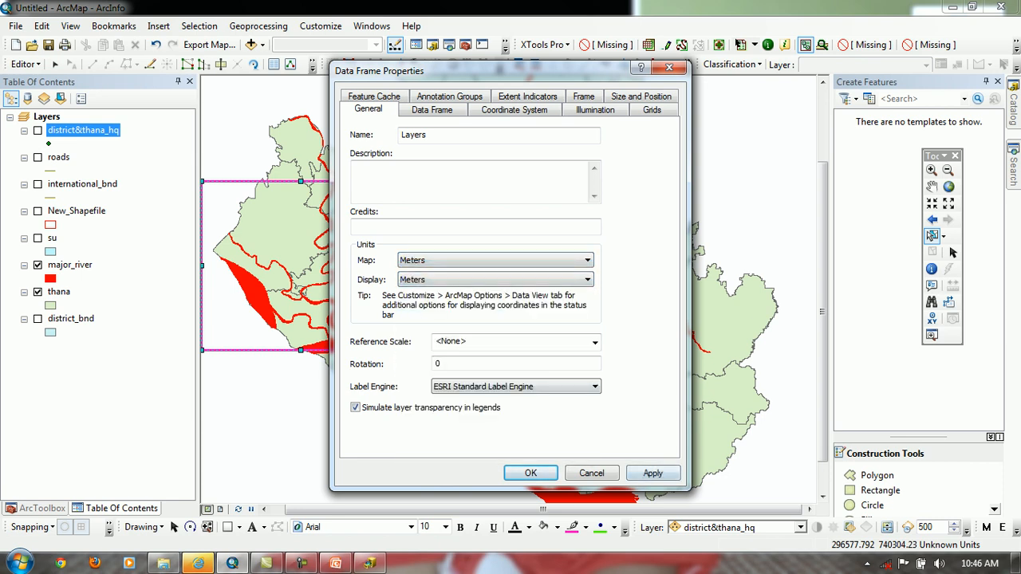
left_click(653, 473)
left_click(531, 473)
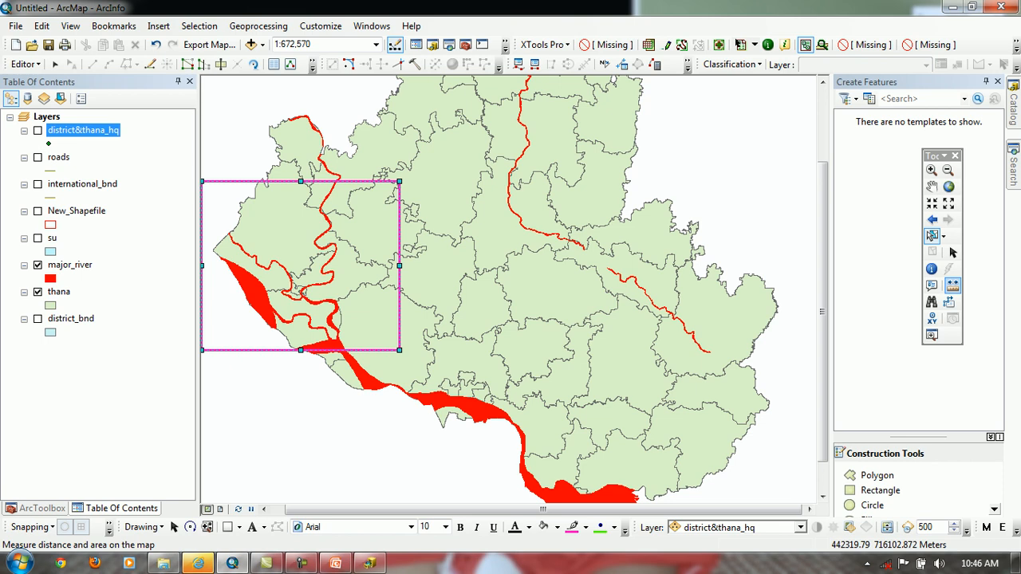
Select the thana in the middle of the map and start a distance measurement from the southwest to the northeastern district edge
left_click(478, 311)
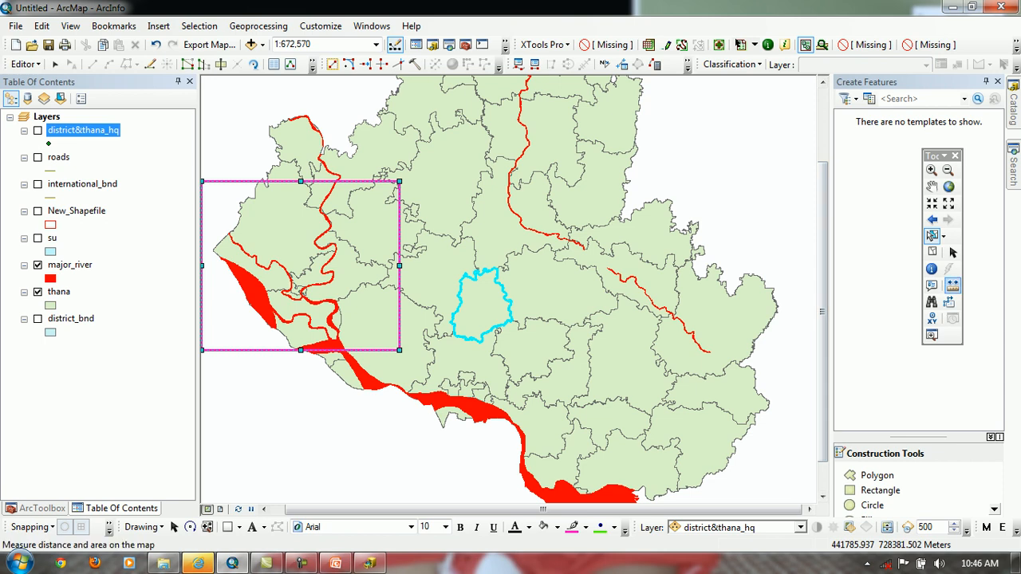
left_click(953, 286)
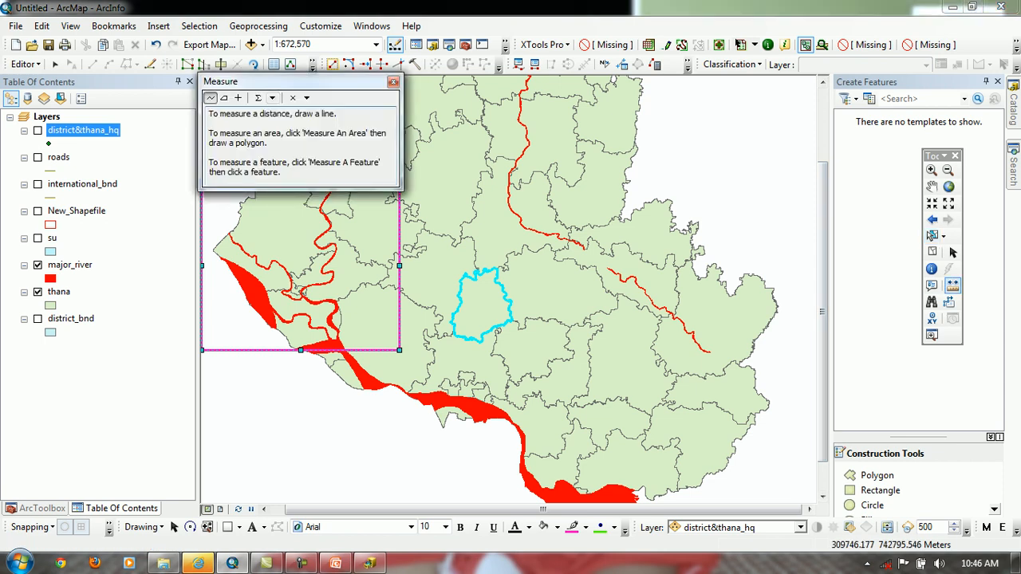
left_click_drag(271, 82, 243, 88)
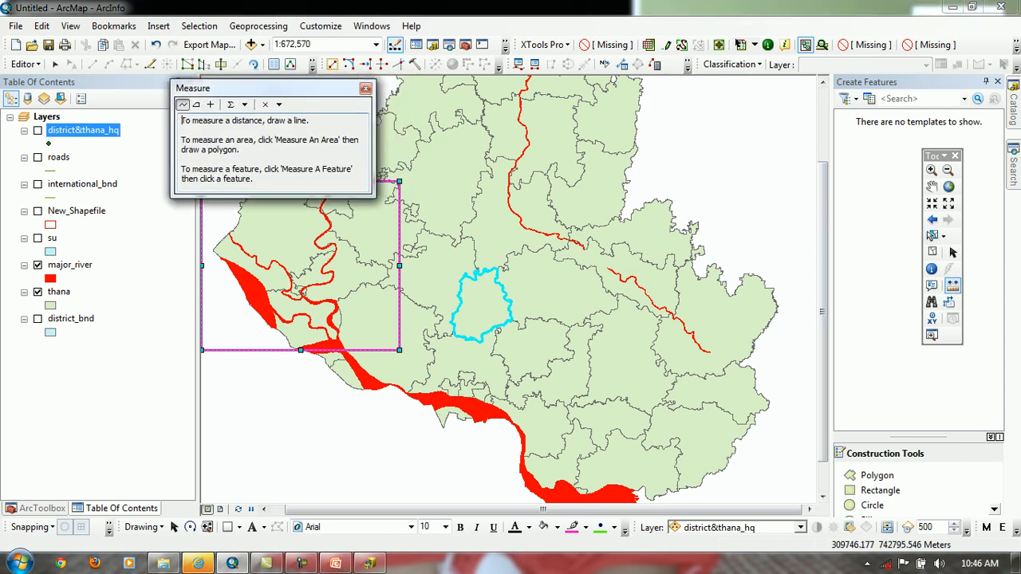
left_click(292, 433)
left_click(700, 229)
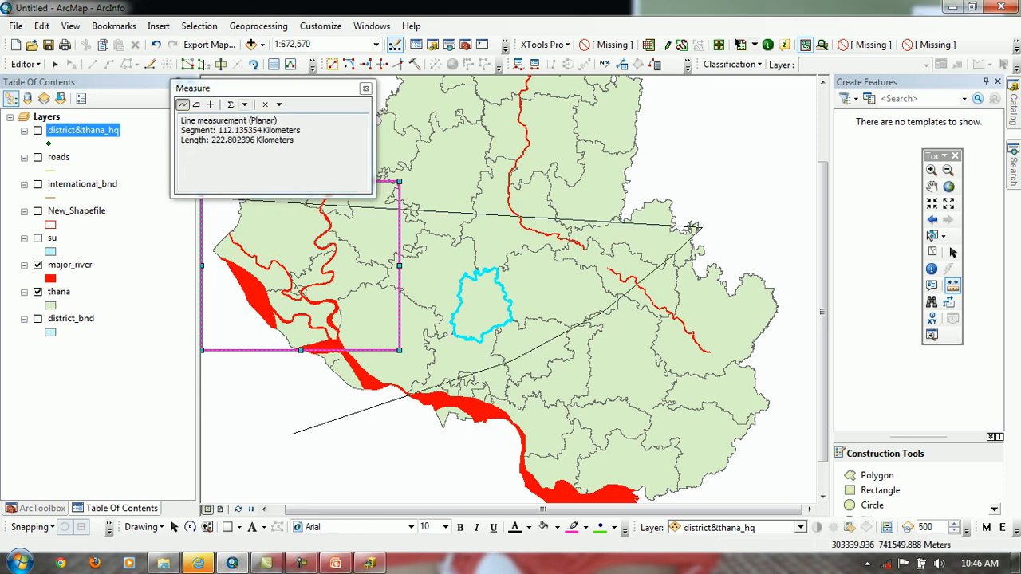
Change the distance unit of the measurement from Kilometers to Meters and check the distance unit choices
left_click(244, 104)
mouse_move(281, 121)
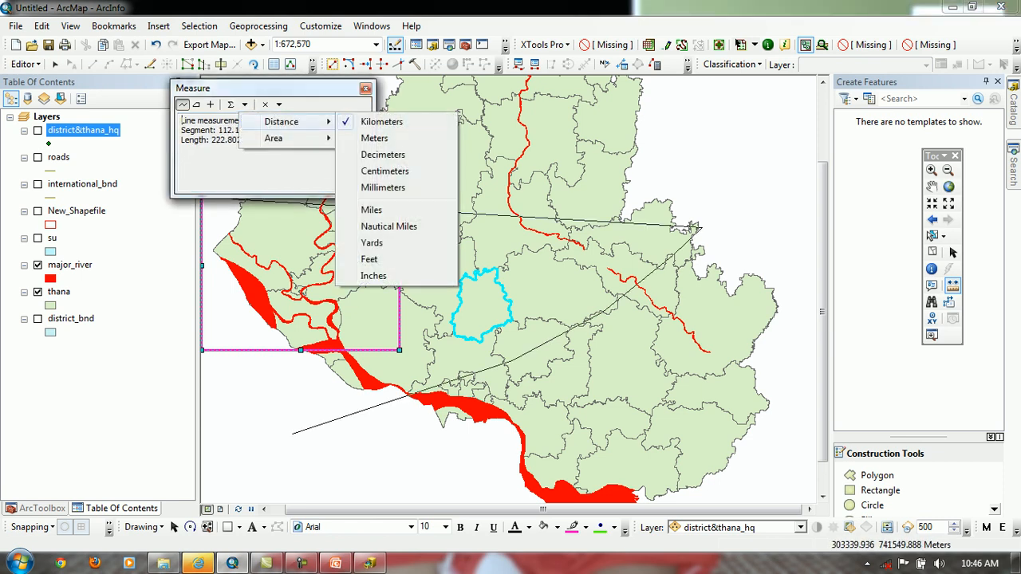
left_click(375, 138)
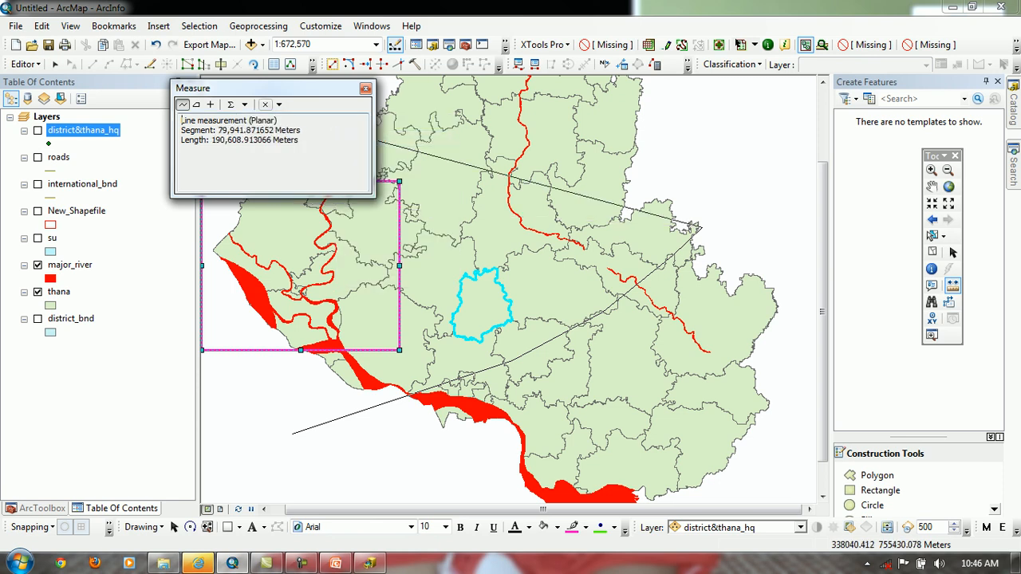
left_click(244, 104)
mouse_move(280, 121)
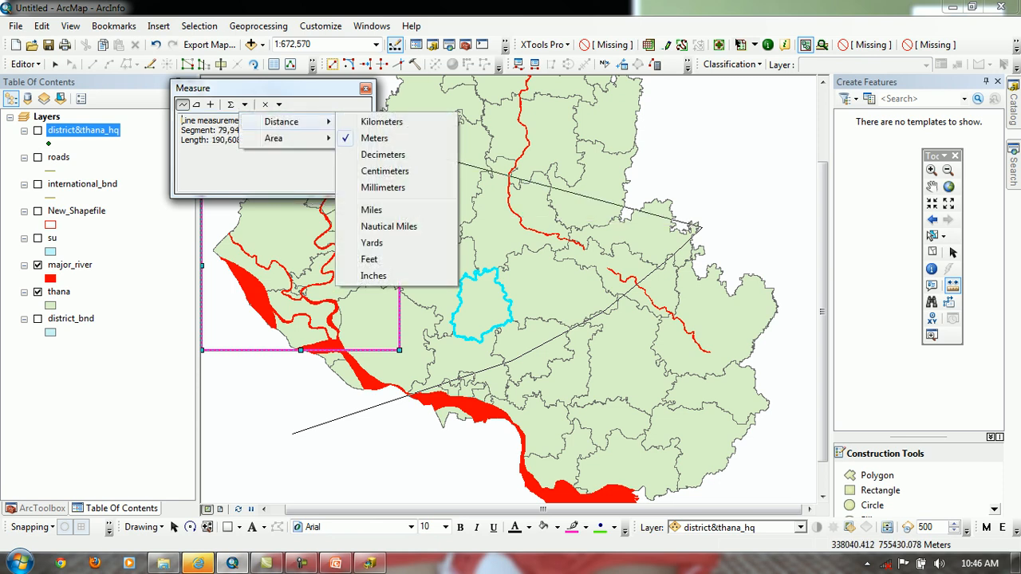
Continue the distance measurement with several points around the eastern side of the map and finish it near the southern river
left_click(638, 171)
left_click(739, 164)
left_click(744, 265)
left_click(717, 319)
left_click(533, 439)
double_click(521, 444)
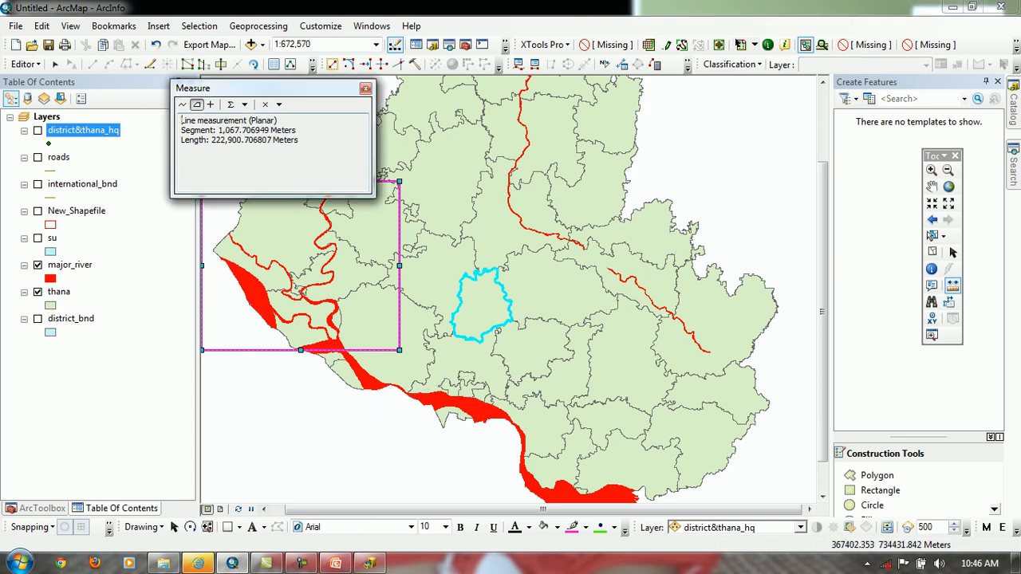
Measure the area of a freehand polygon over the central thanas and measure the thana feature northeast of the selected one
left_click(196, 105)
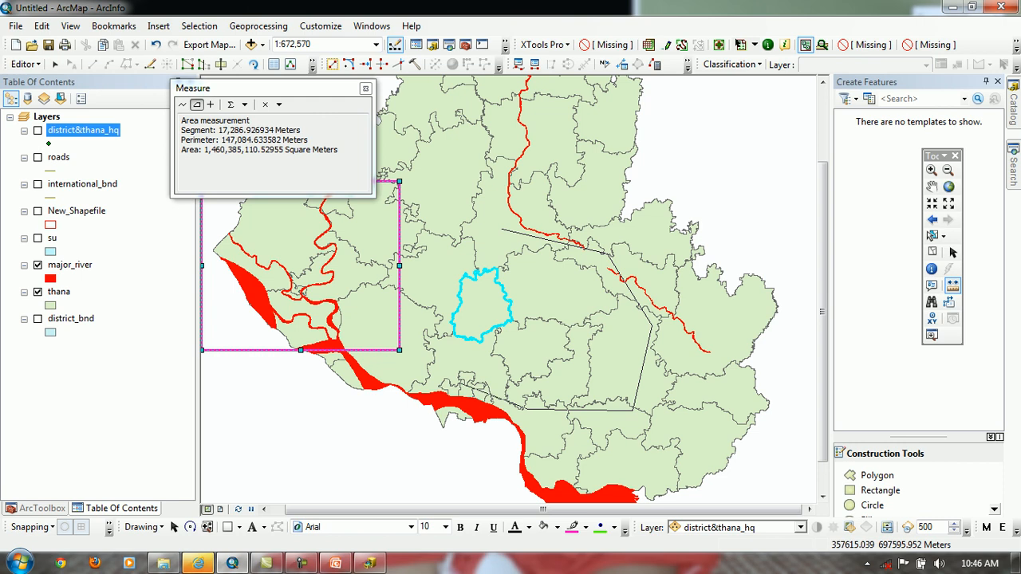
double_click(496, 396)
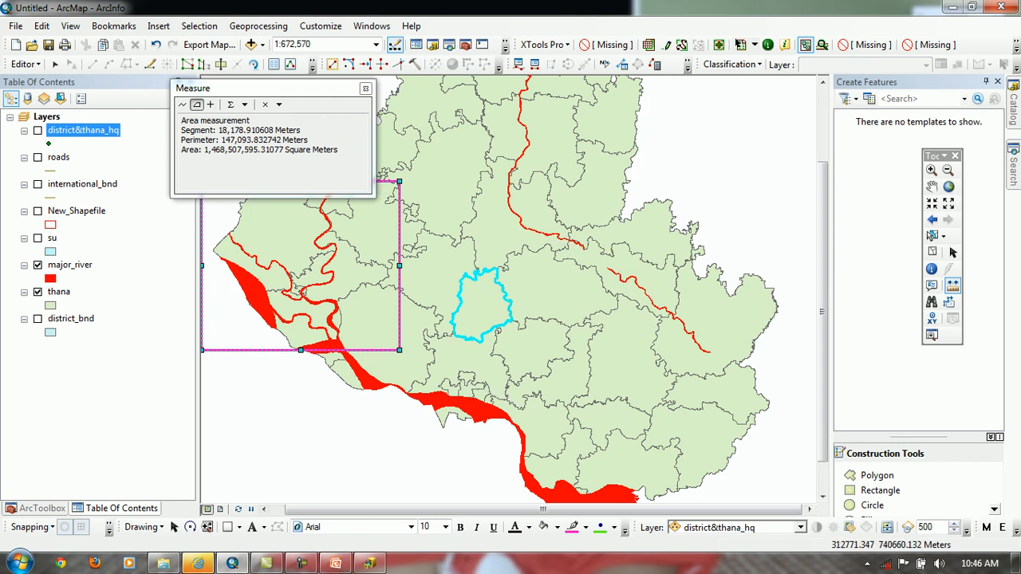
left_click(210, 104)
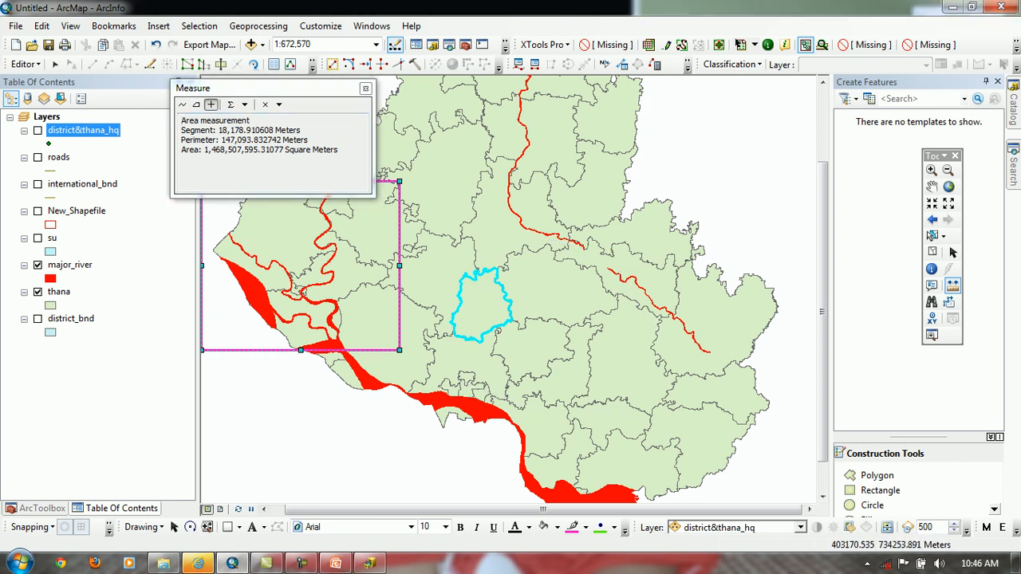
left_click(584, 270)
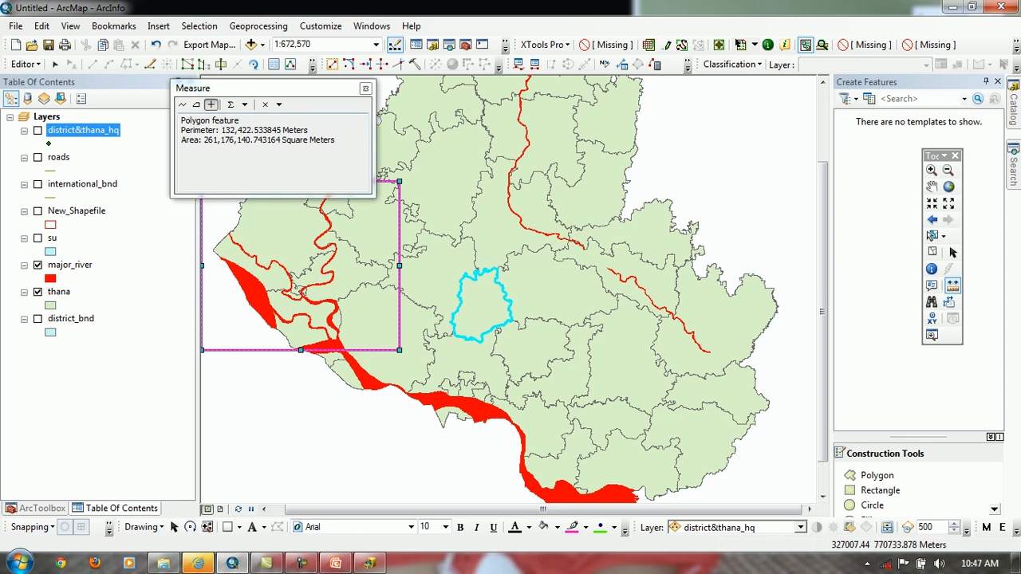
left_click(365, 88)
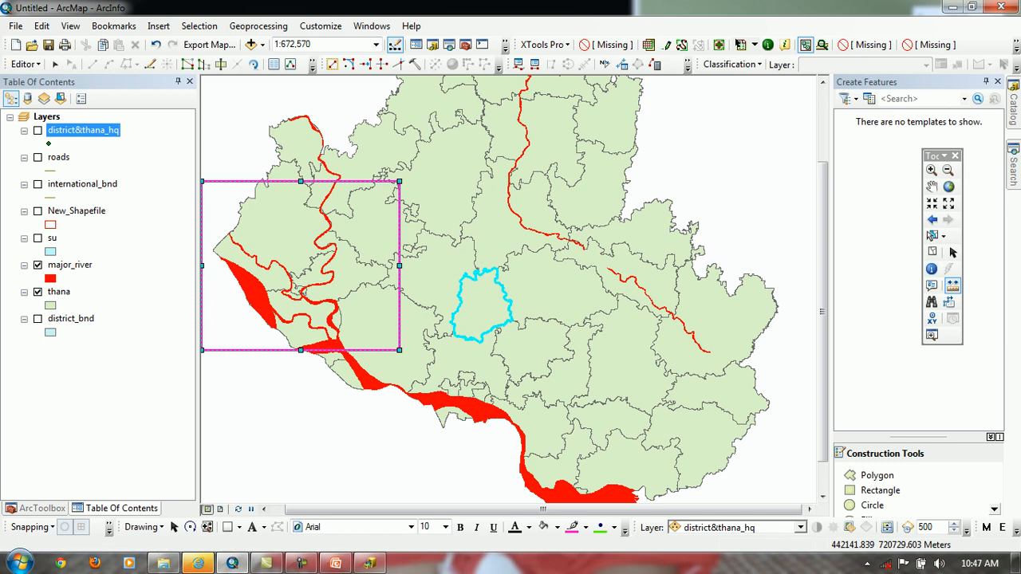
Clear the thana selection and check the coordinate system in the source properties of the district&thana_hq layer
left_click(931, 252)
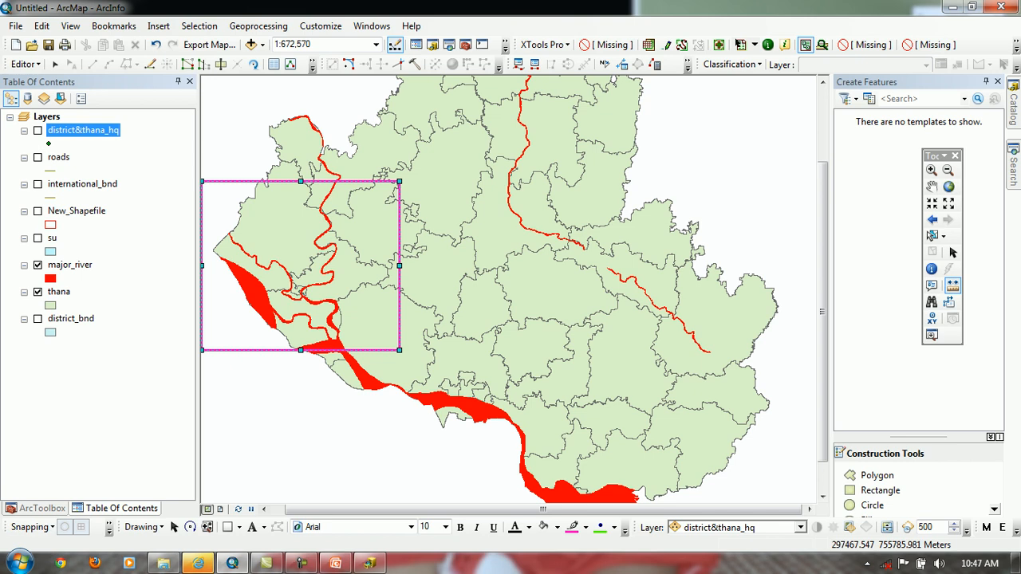
double_click(83, 130)
left_click(345, 128)
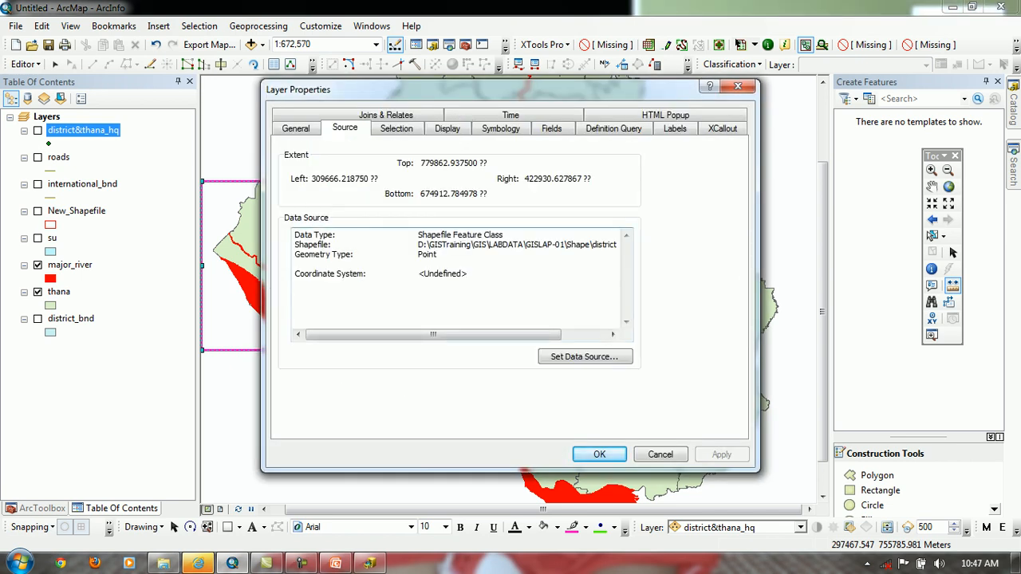
left_click_drag(419, 254, 469, 282)
left_click(295, 284)
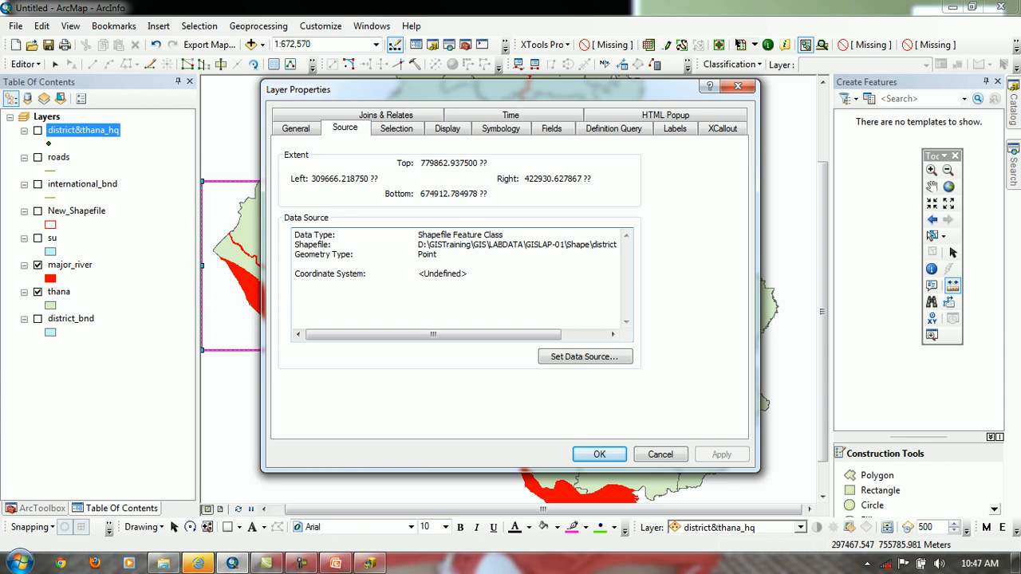
key("shift+Up")
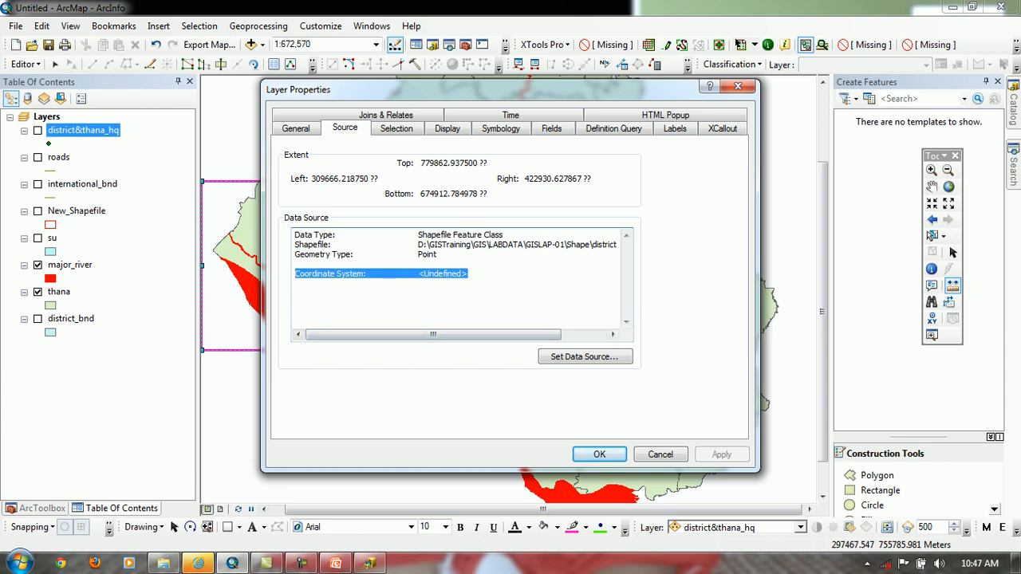
left_click(600, 455)
double_click(83, 130)
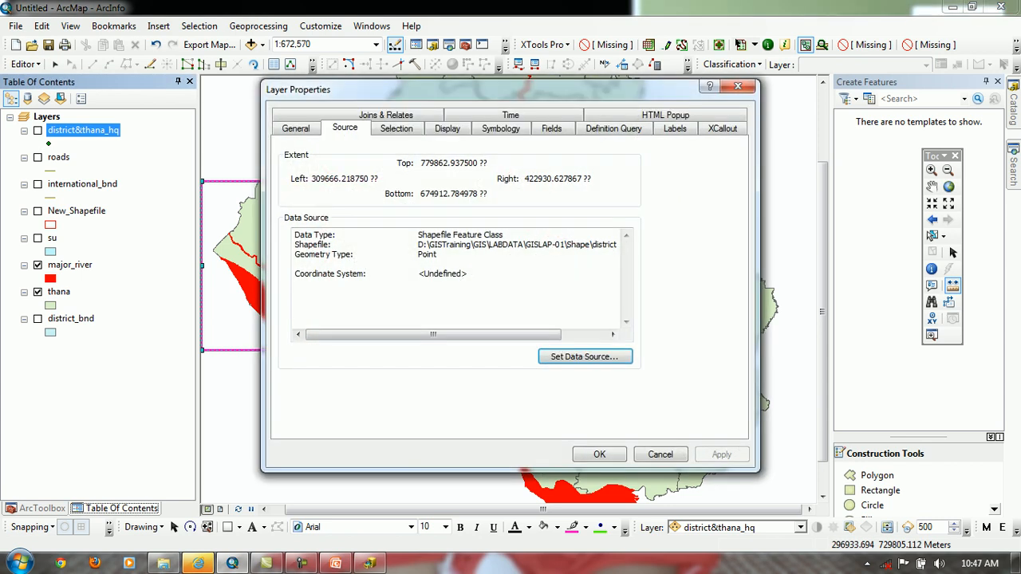
left_click(661, 455)
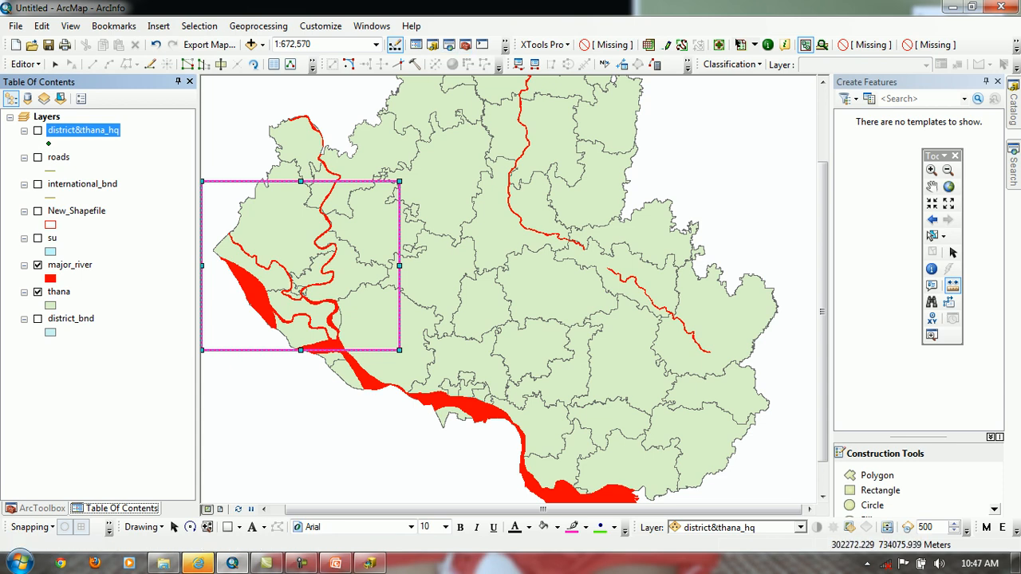
Show ArcToolbox and look through the 3D Analyst toolsets and the Data Driven Pages tools of the Cartography Tools
left_click(40, 509)
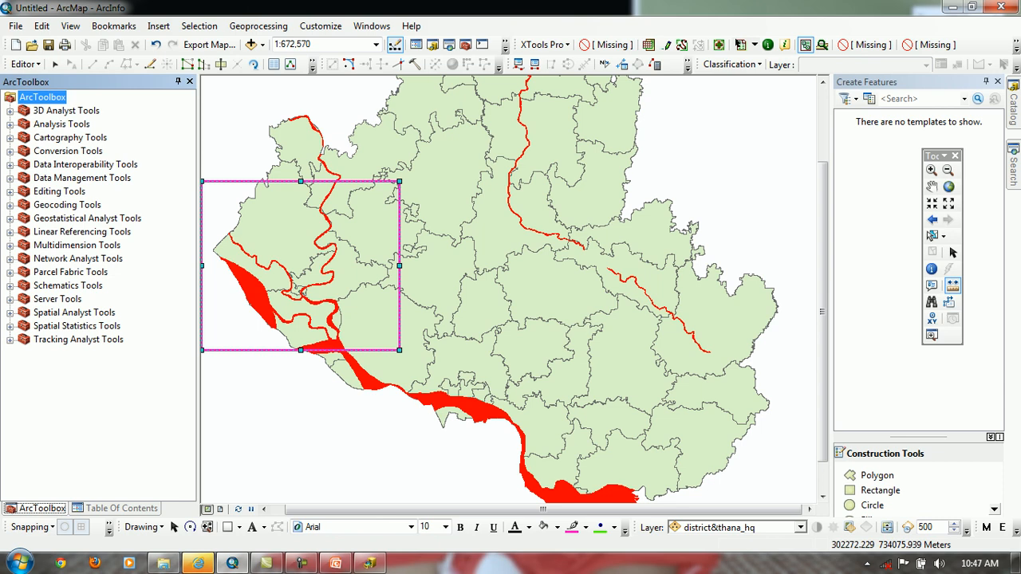
left_click(9, 112)
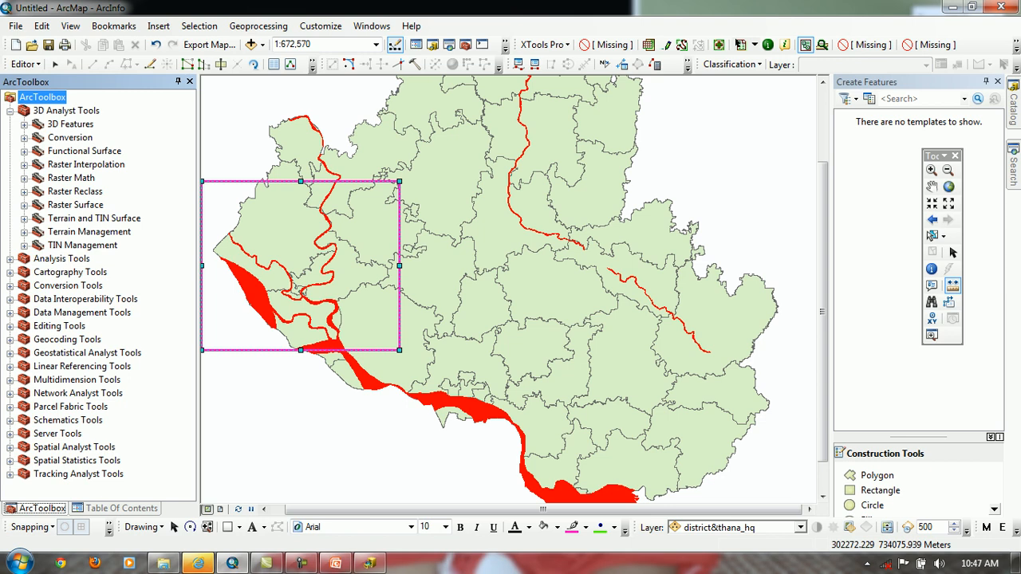
left_click(10, 111)
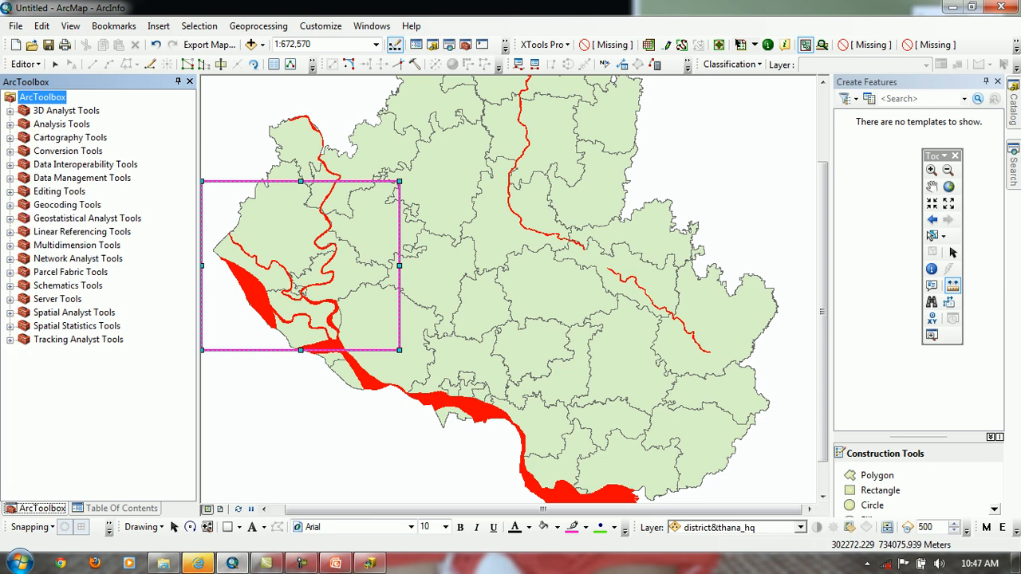
left_click(10, 138)
left_click(24, 178)
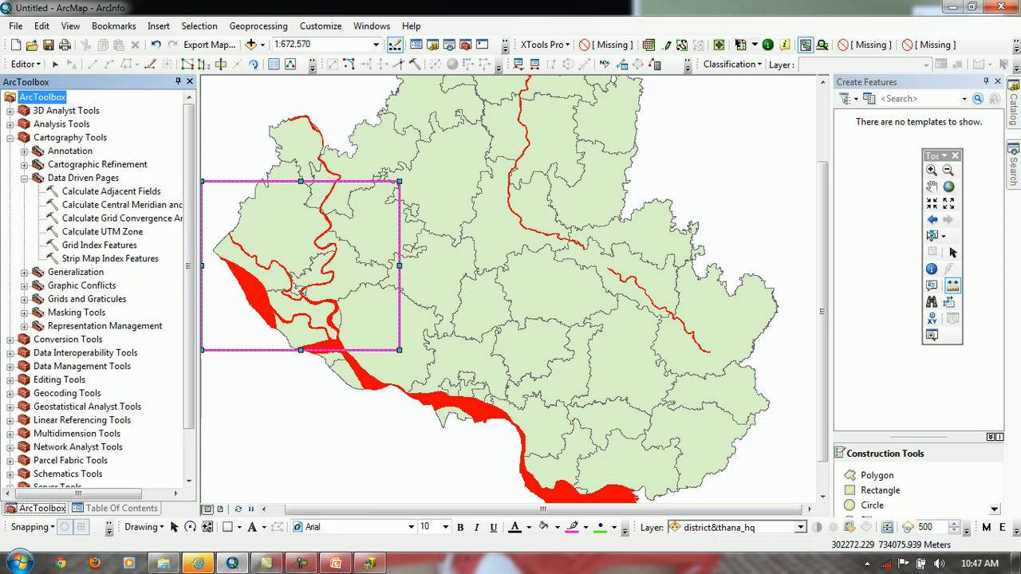
left_click(24, 178)
left_click(10, 138)
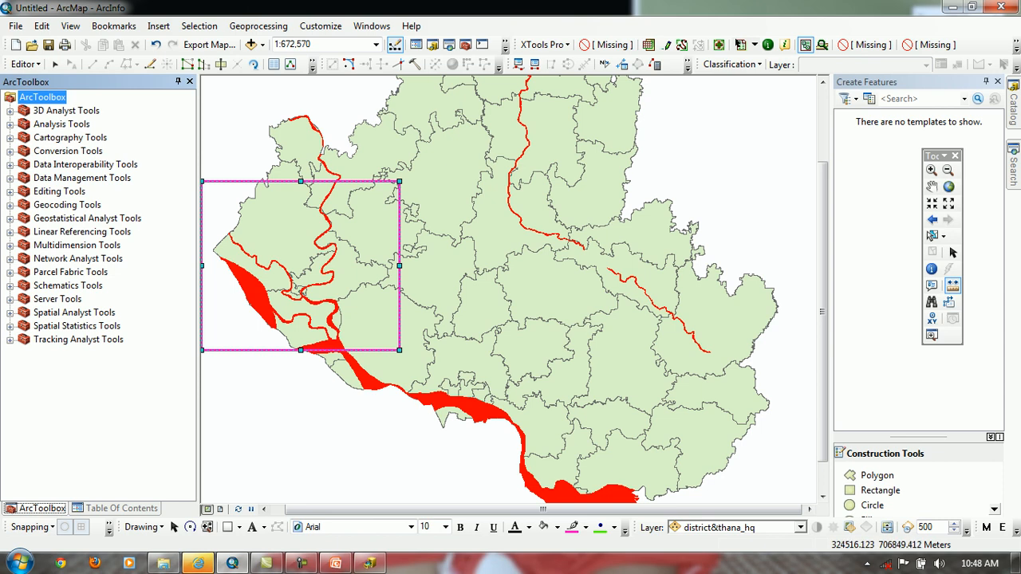
View the 3D Analyst commands available in the Customize dialog and close it
left_click(320, 25)
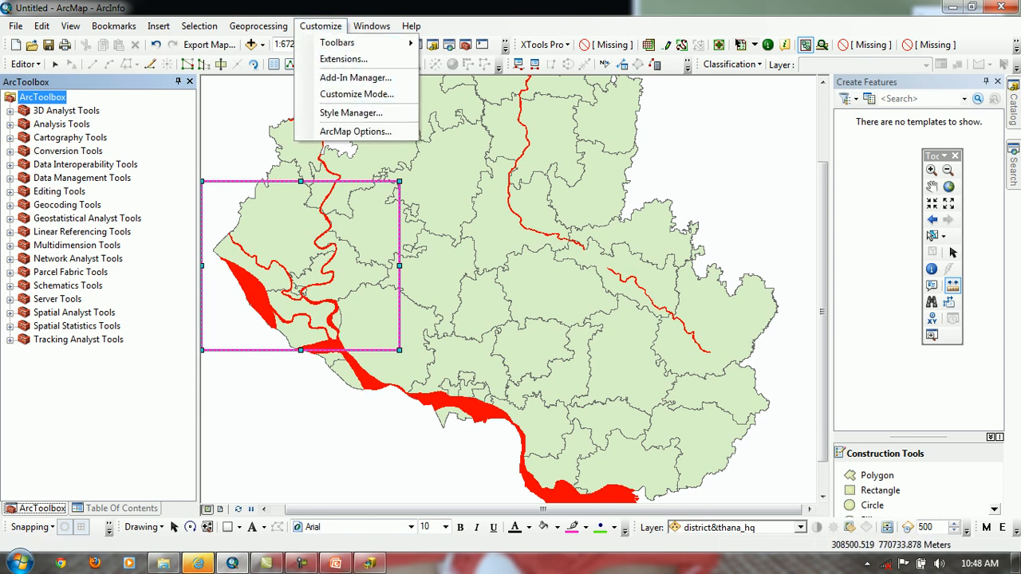
left_click(356, 93)
left_click(429, 168)
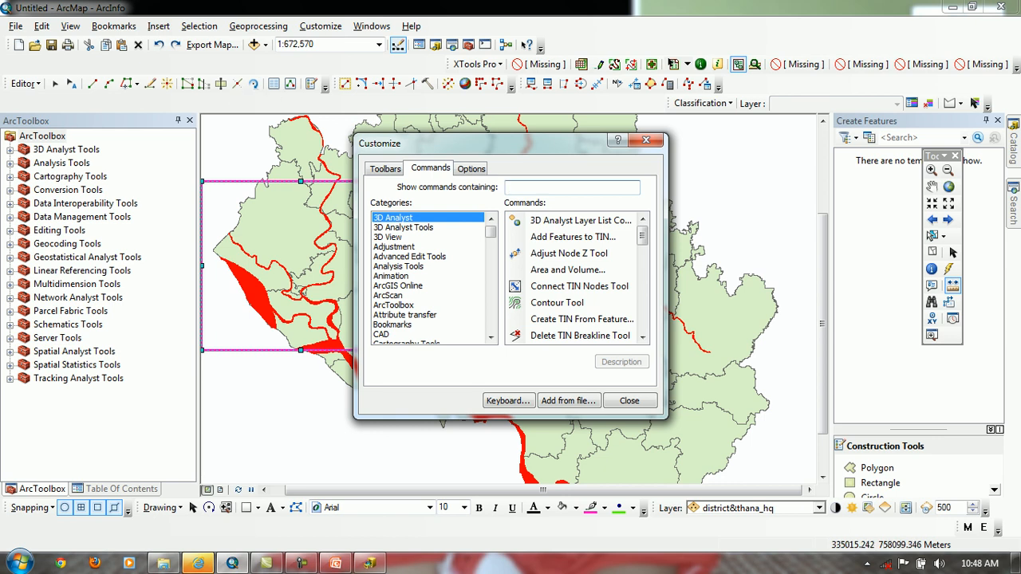
left_click(581, 220)
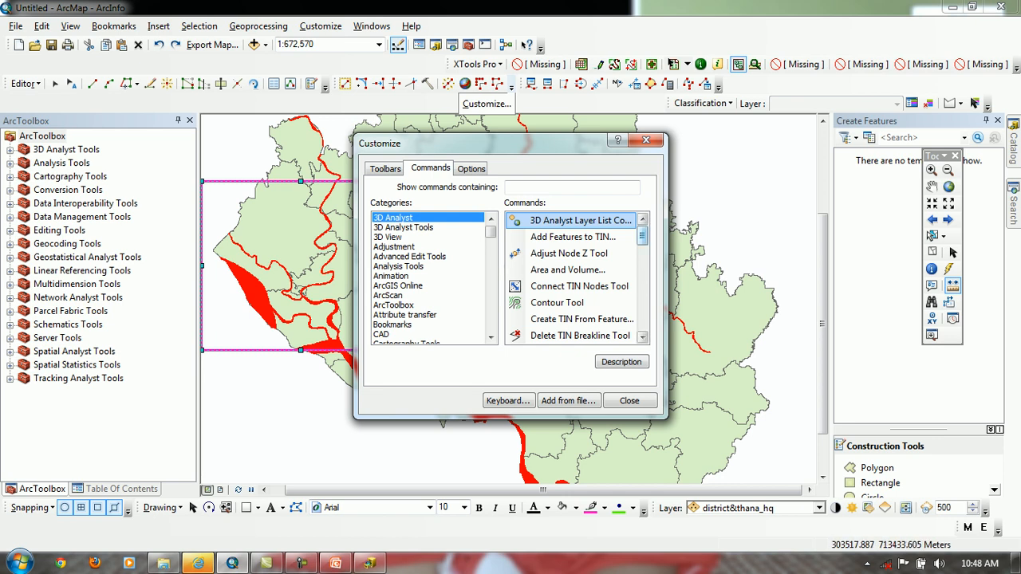
left_click(629, 401)
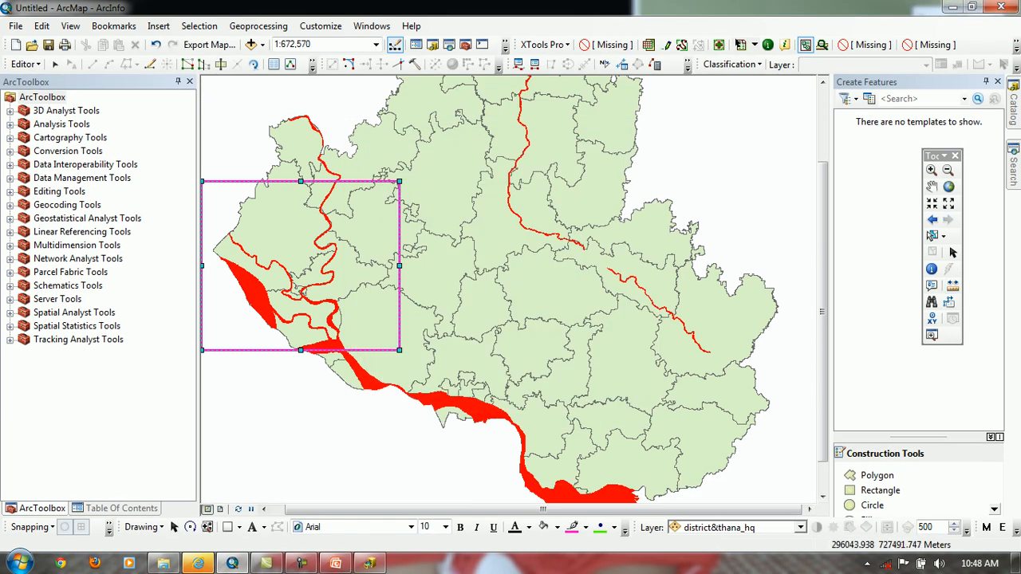
Return to the layer list and review the data source details of district&thana_hq again
left_click(119, 508)
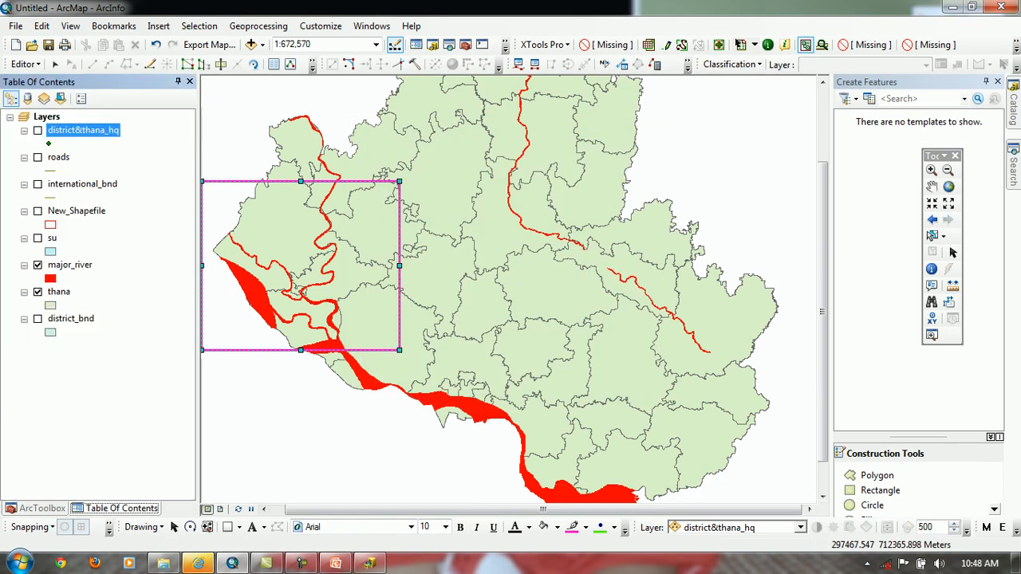
double_click(82, 130)
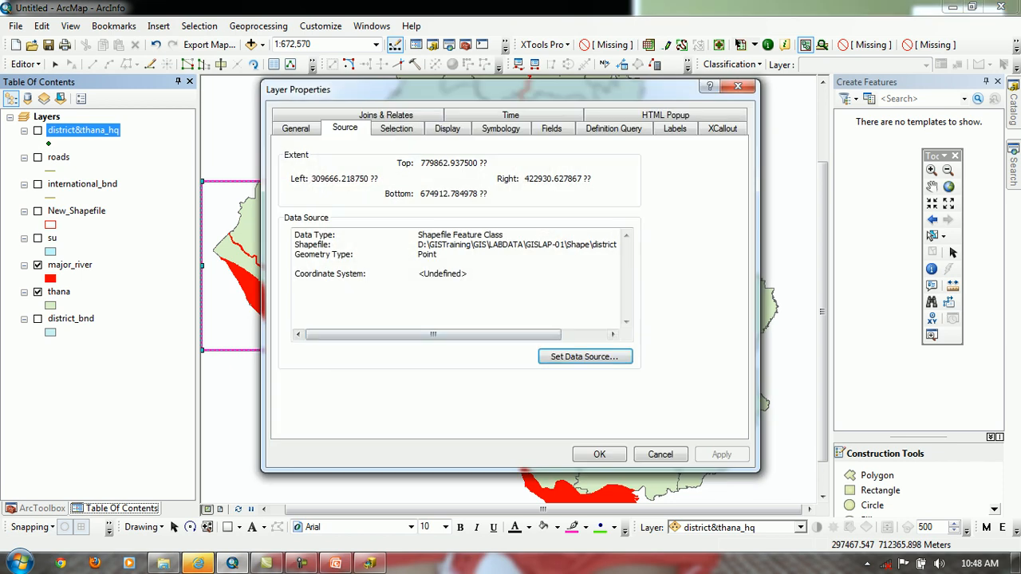
left_click(660, 454)
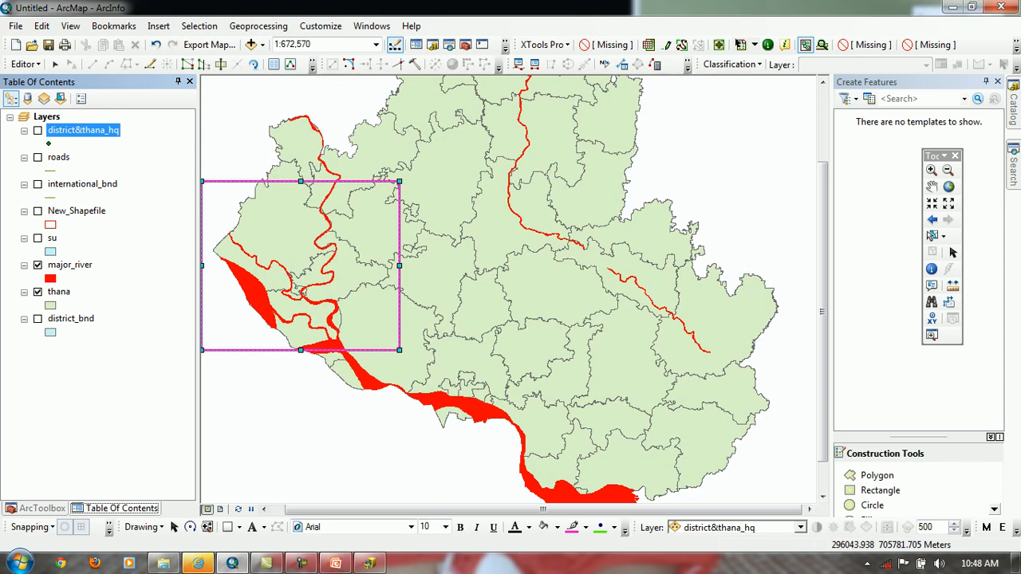
Open the Define Projection tool from Projections and Transformations in ArcToolbox's Data Management Tools
left_click(37, 508)
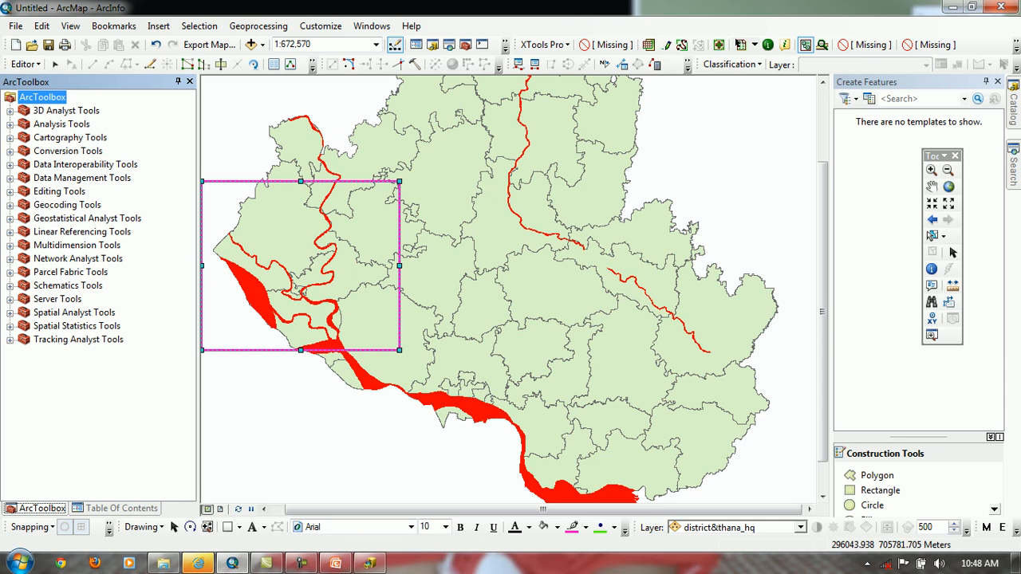
double_click(82, 177)
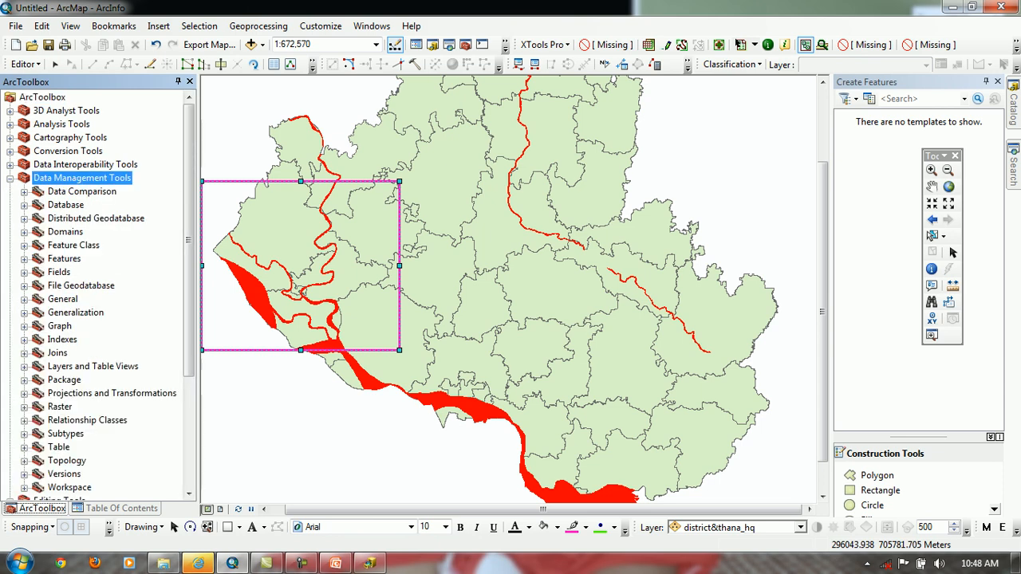
double_click(112, 393)
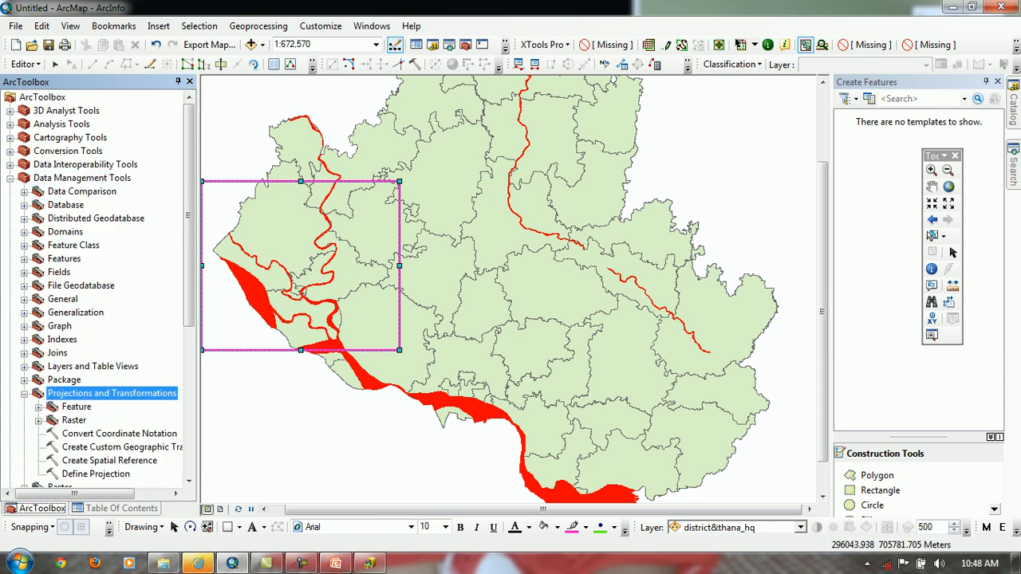
scroll(100, 287, "down", 1)
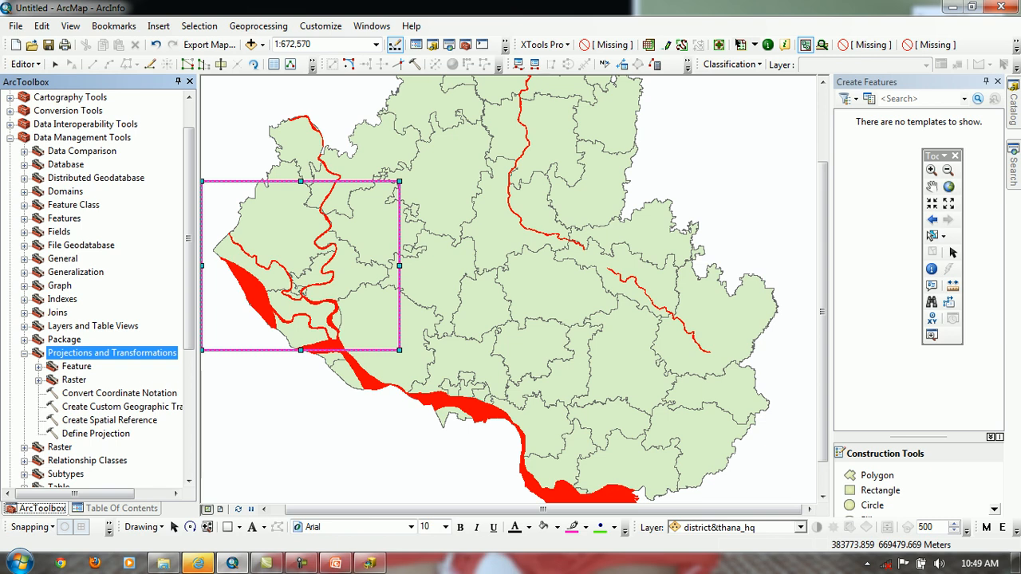
double_click(96, 434)
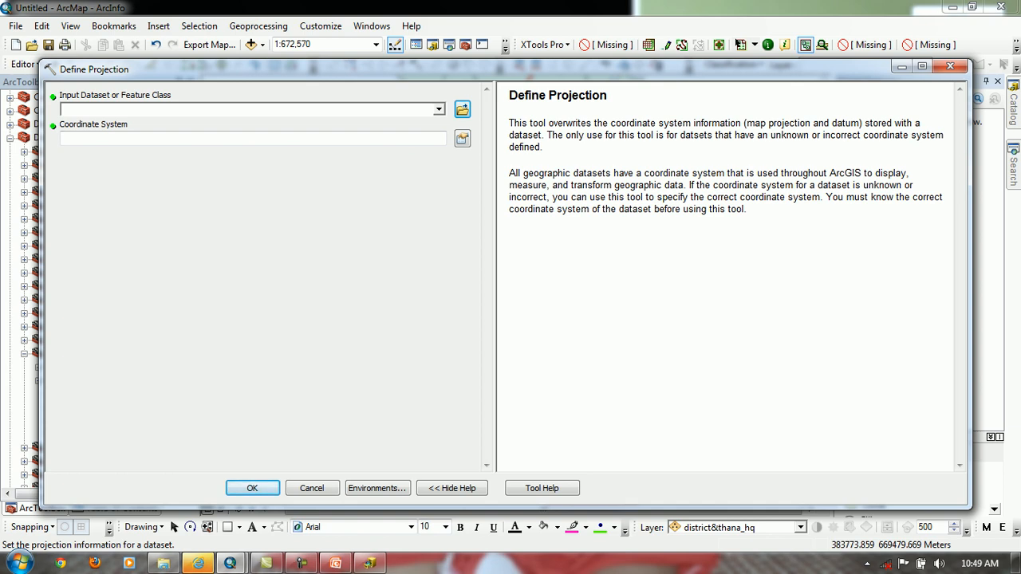
left_click_drag(507, 60, 507, 16)
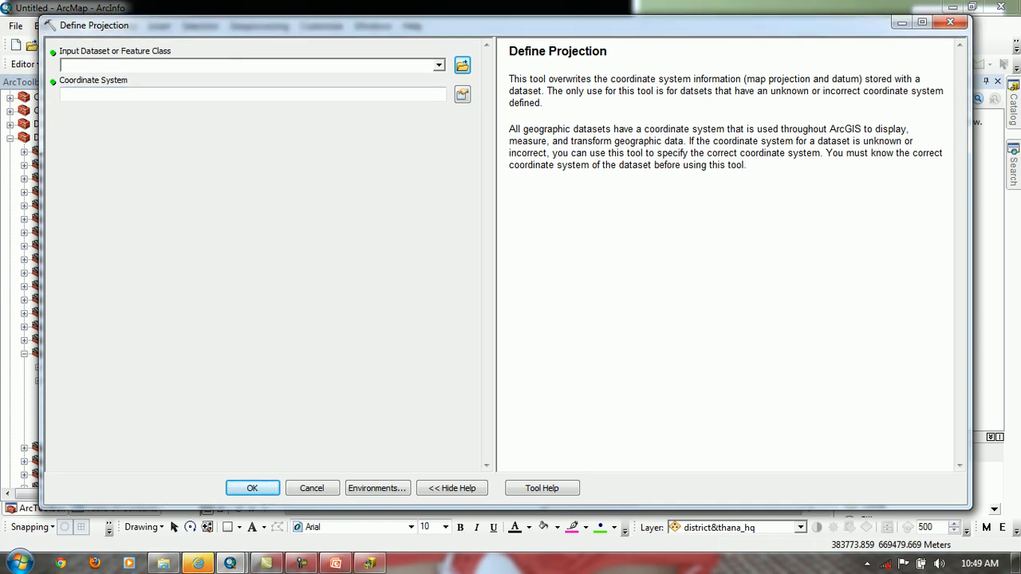
Move the Define Projection dialog aside, view the Project tool in the Feature toolset, and bring the dialog back
left_click_drag(479, 25, 427, 418)
left_click(77, 367)
double_click(77, 367)
left_click(89, 393)
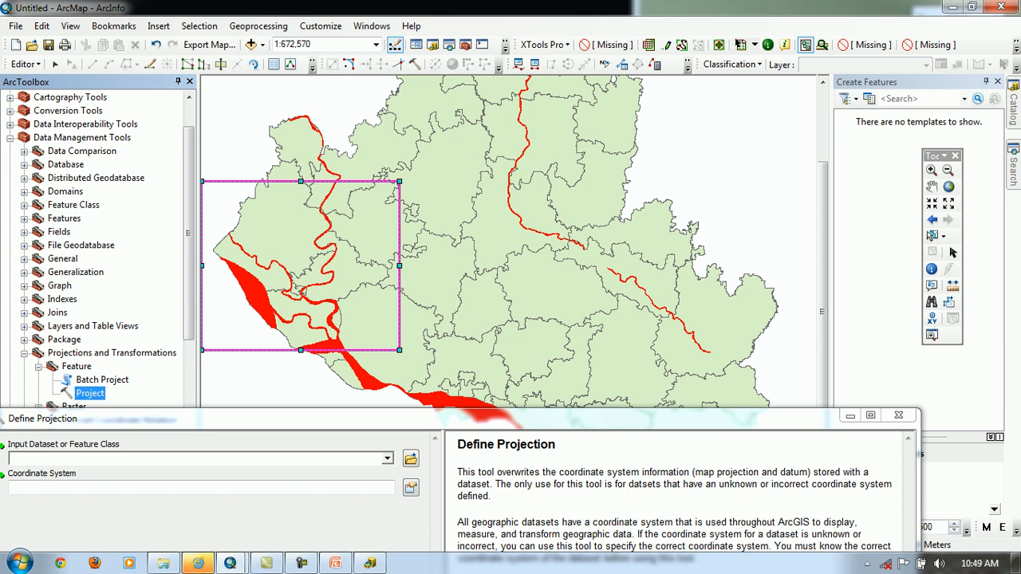
left_click_drag(383, 417, 508, 56)
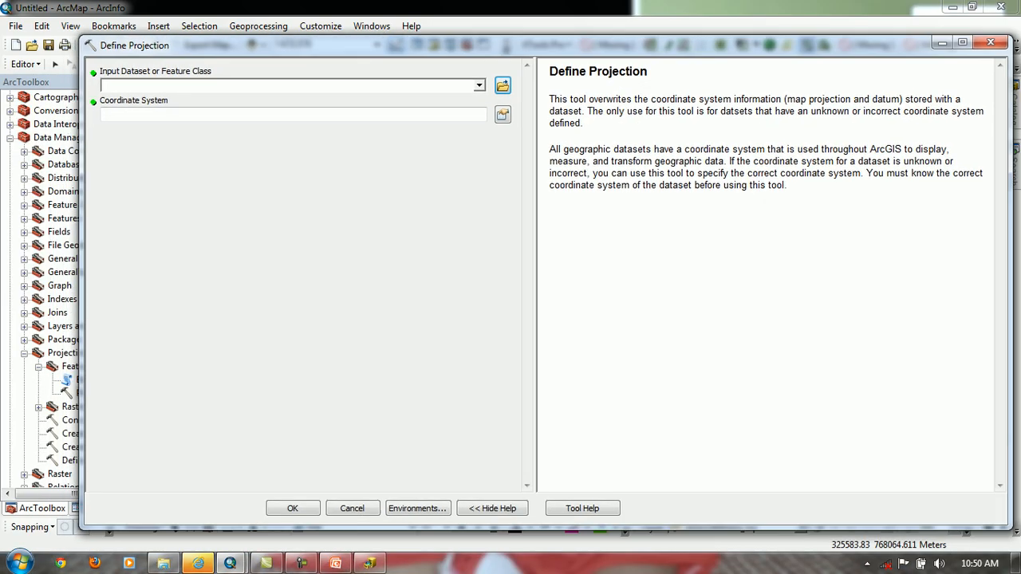
Choose district&thana_hq as the input dataset for Define Projection and open its spatial reference properties
left_click(480, 84)
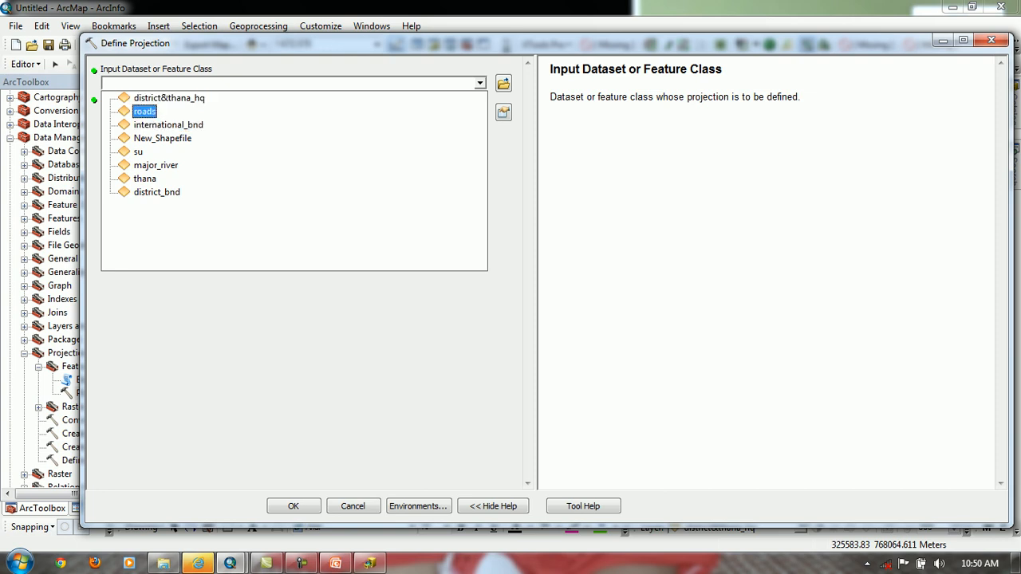
left_click(169, 98)
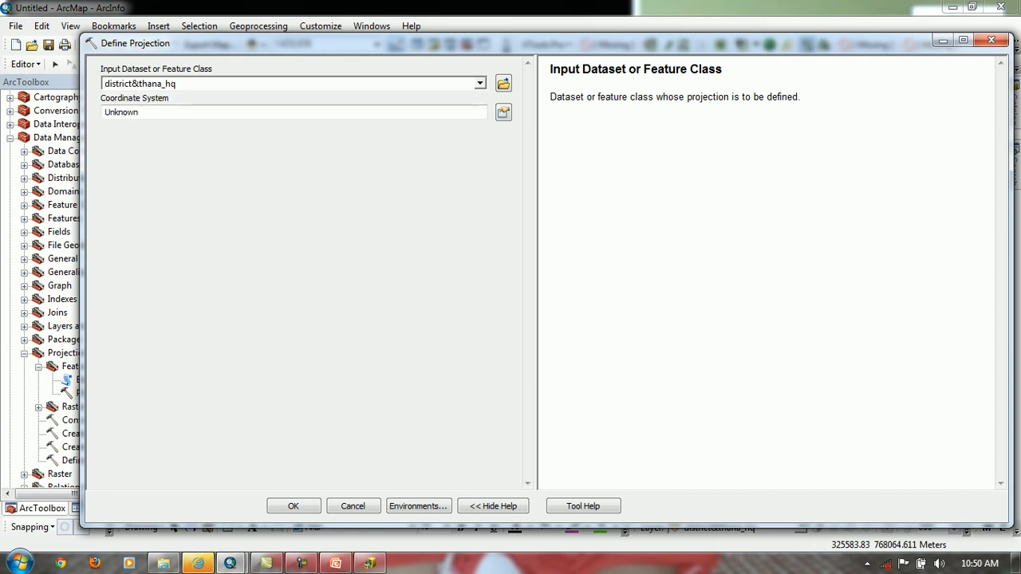
left_click(503, 112)
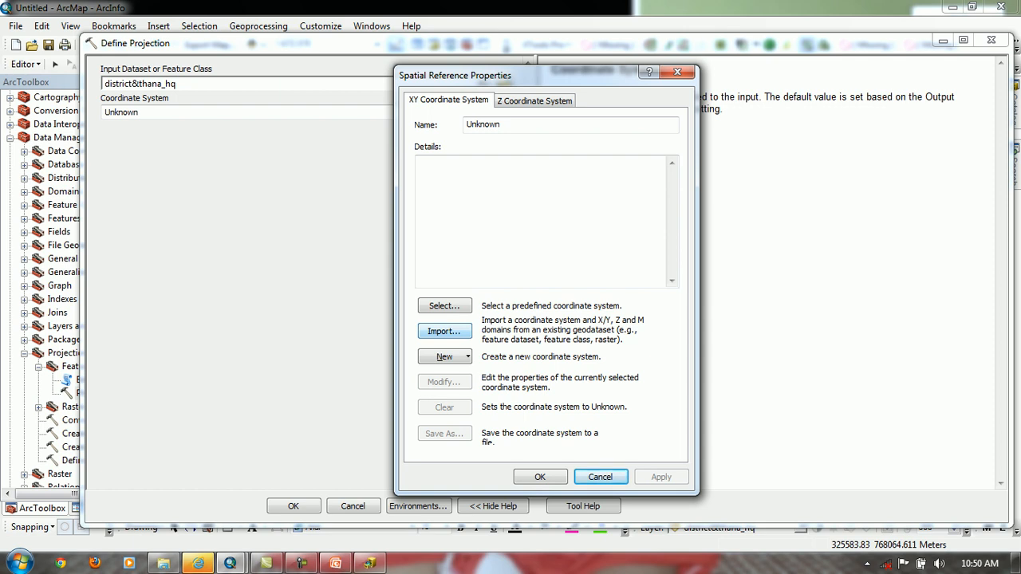
left_click(445, 356)
left_click(471, 374)
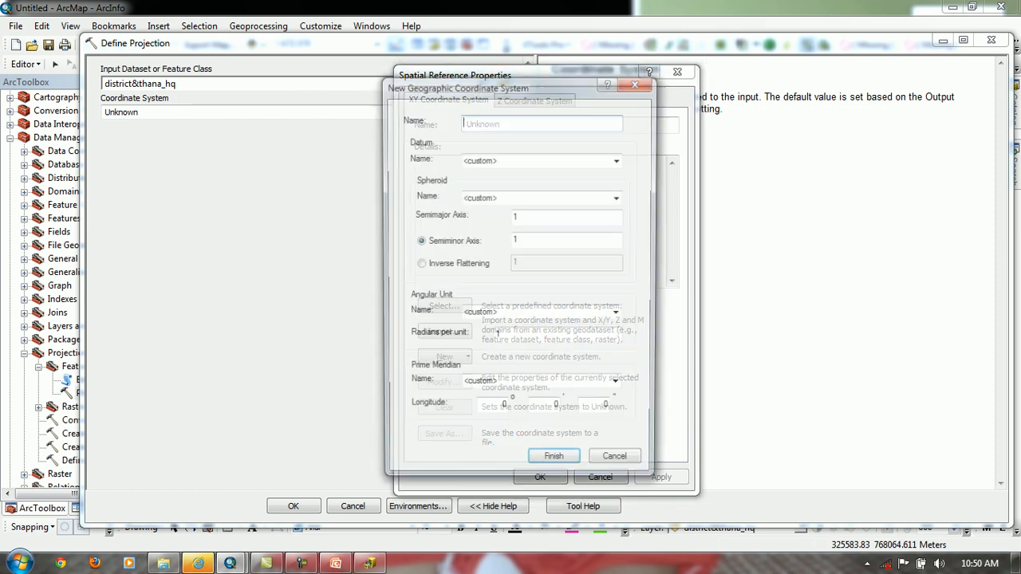
left_click(618, 466)
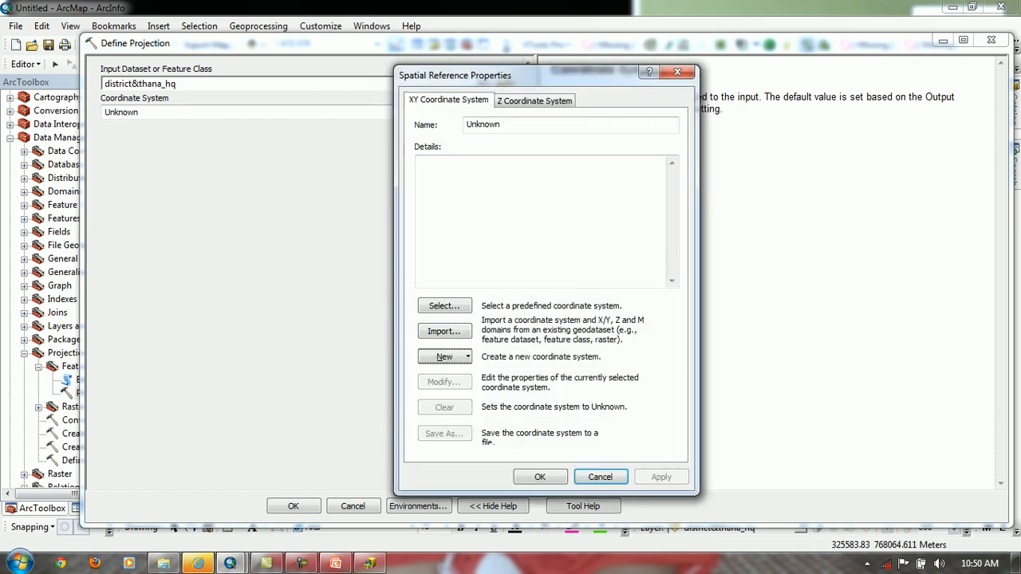
Assign the predefined BTM.prj coordinate system to district&thana_hq and run Define Projection
left_click(445, 305)
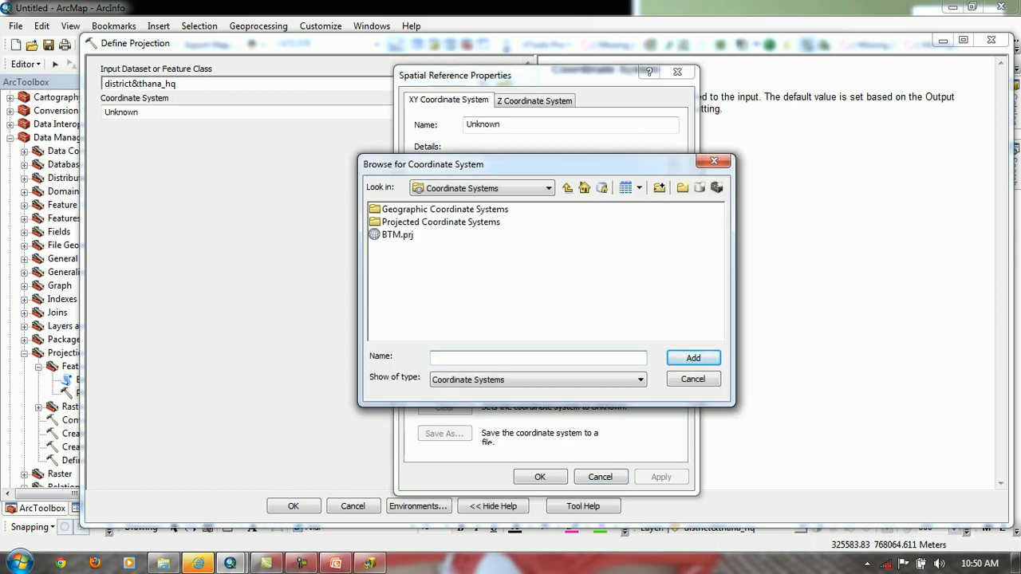
left_click(398, 235)
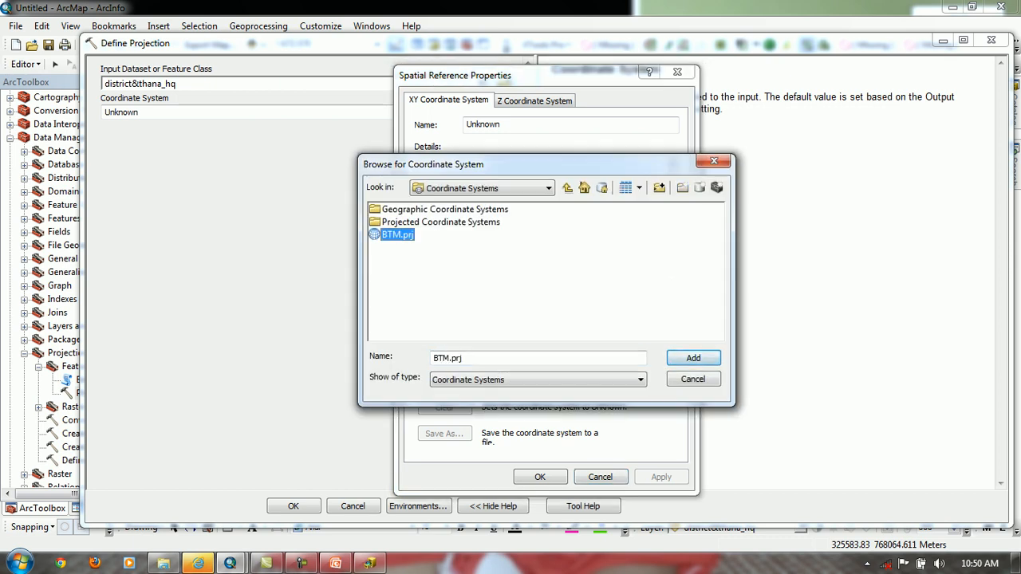
left_click(693, 357)
left_click(540, 477)
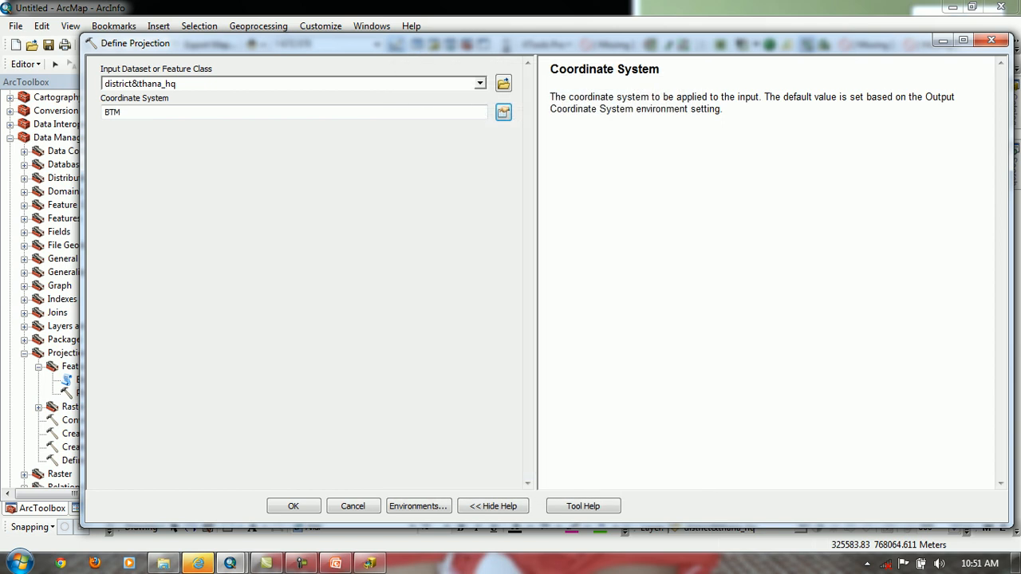
left_click(293, 506)
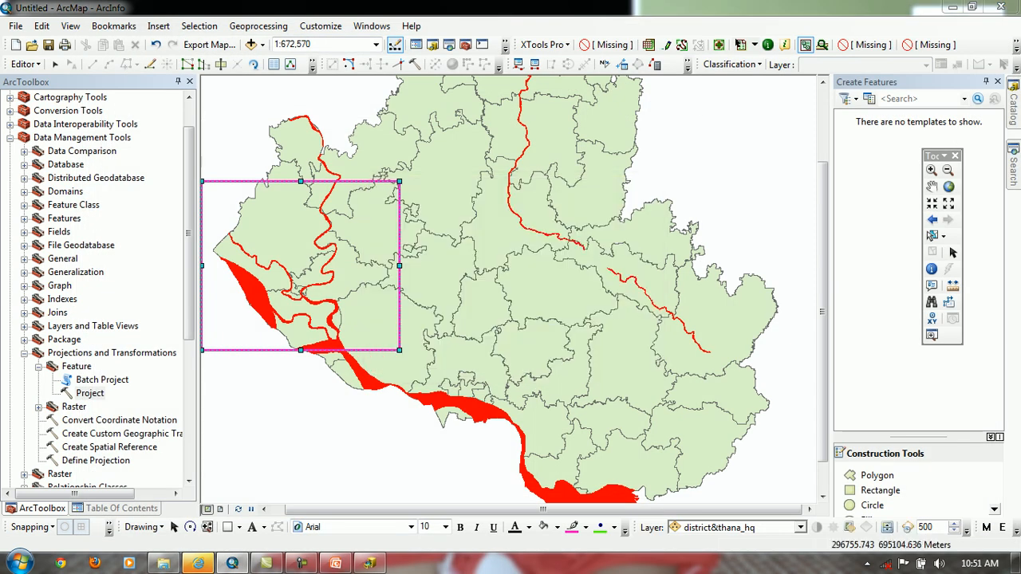
Check the projected coordinate system of the district&thana_hq layer in the source information of its layer properties
left_click(122, 508)
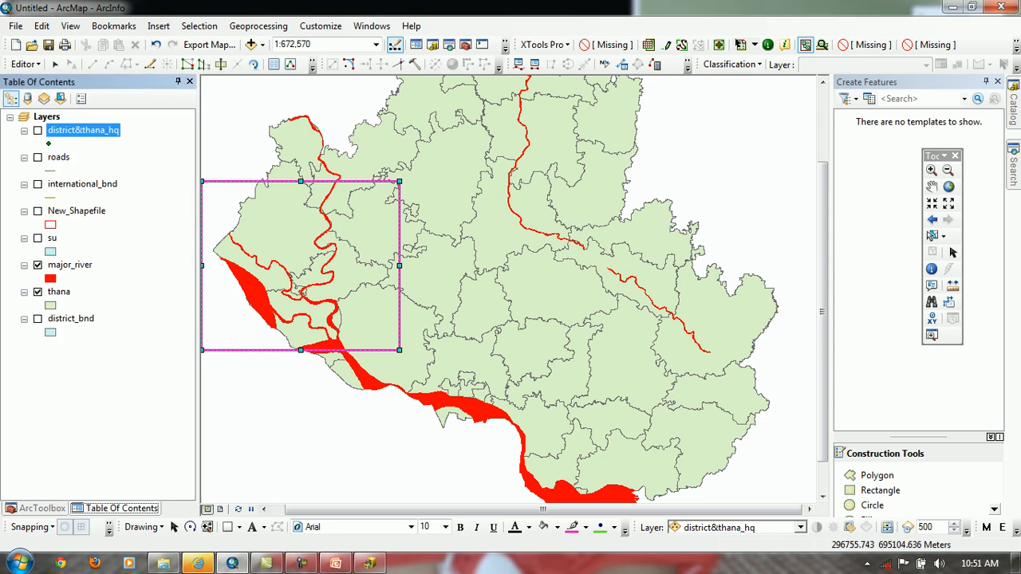
double_click(83, 130)
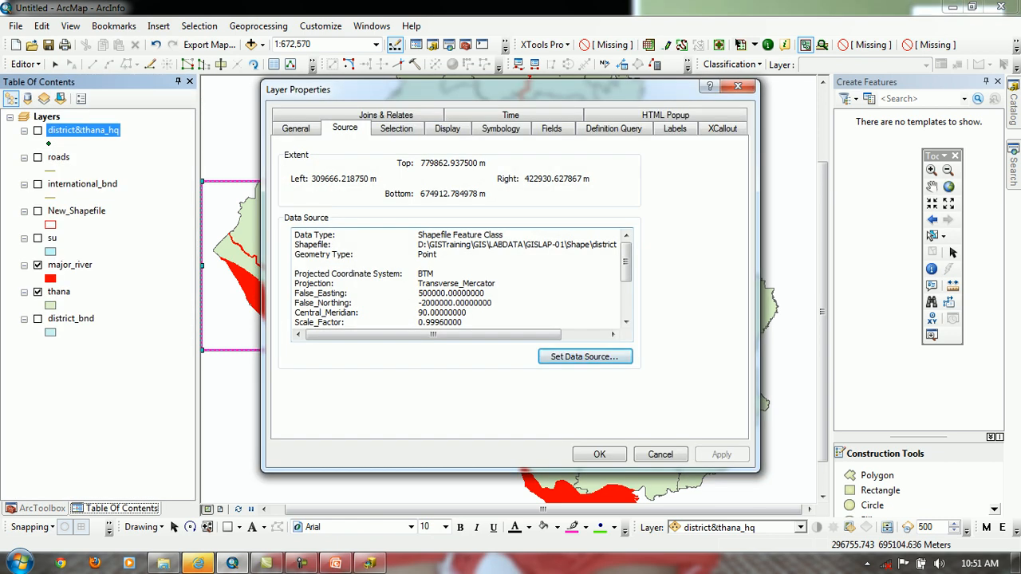
left_click_drag(295, 274, 418, 313)
left_click_drag(418, 273, 295, 322)
left_click(600, 454)
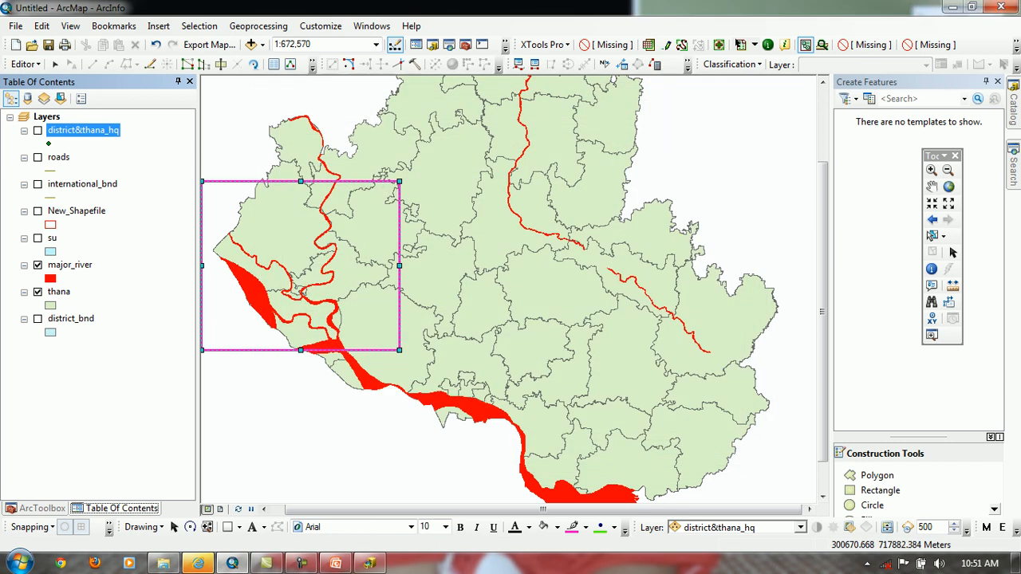
Copy the district&thana_hq layer into the data frame of a new blank ArcMap map, and close that map
right_click(82, 130)
left_click(19, 563)
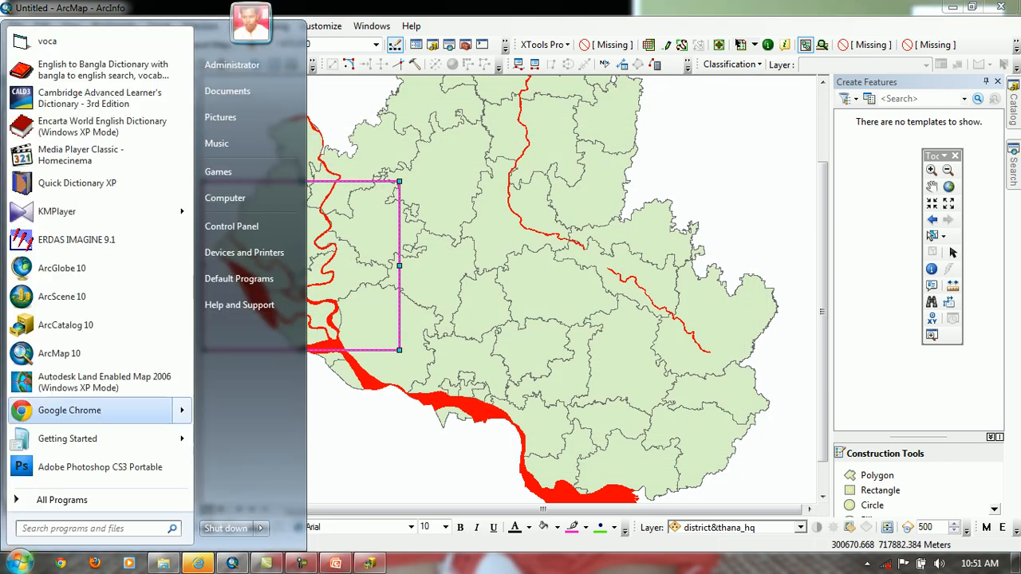
left_click(60, 354)
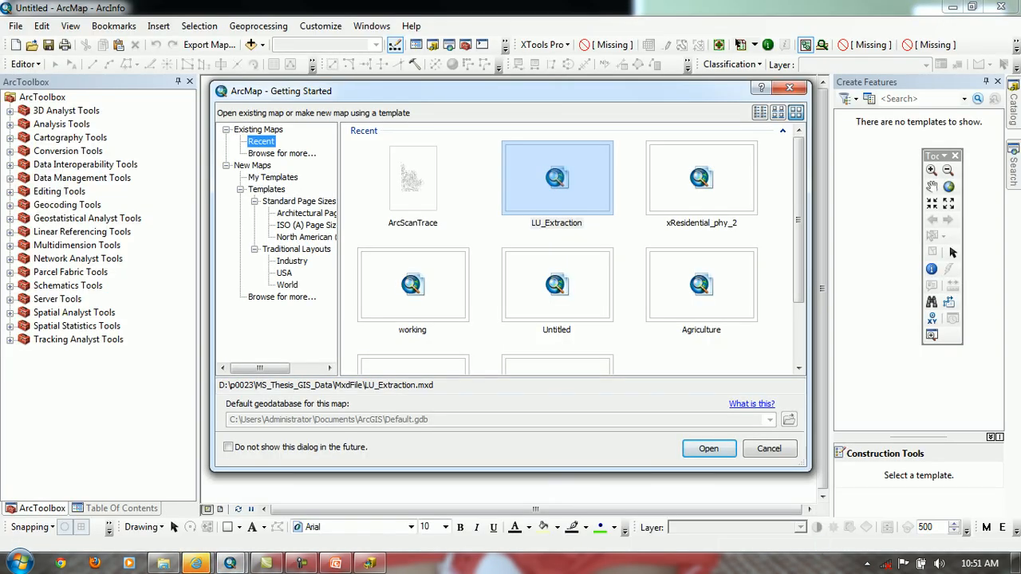
left_click(769, 449)
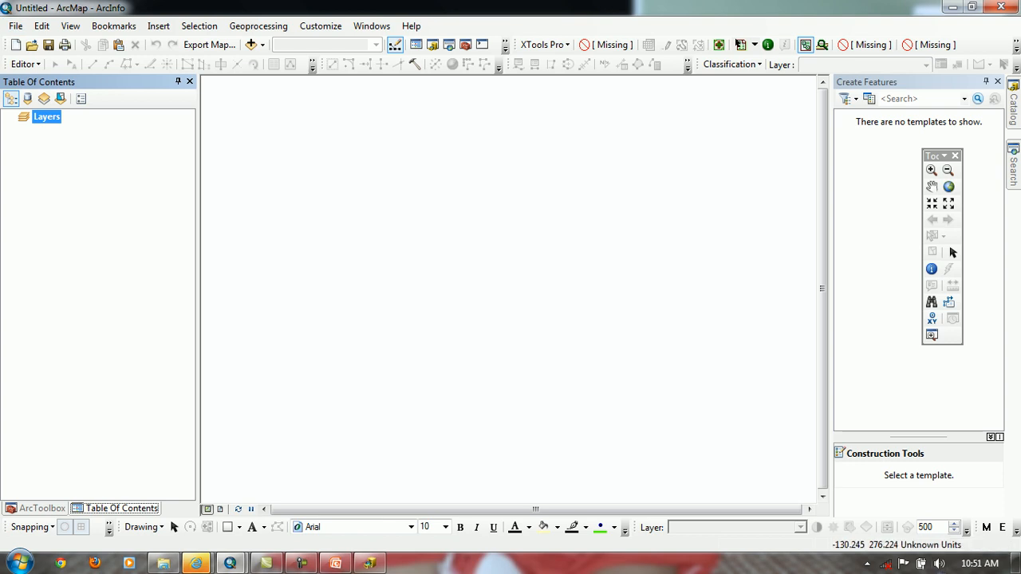
right_click(62, 118)
left_click(104, 201)
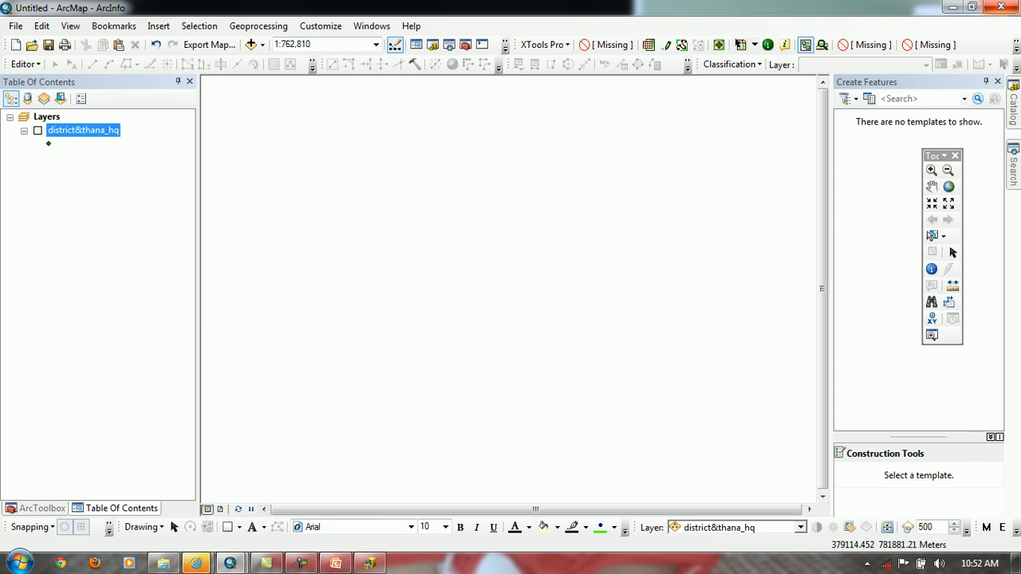
left_click(1001, 7)
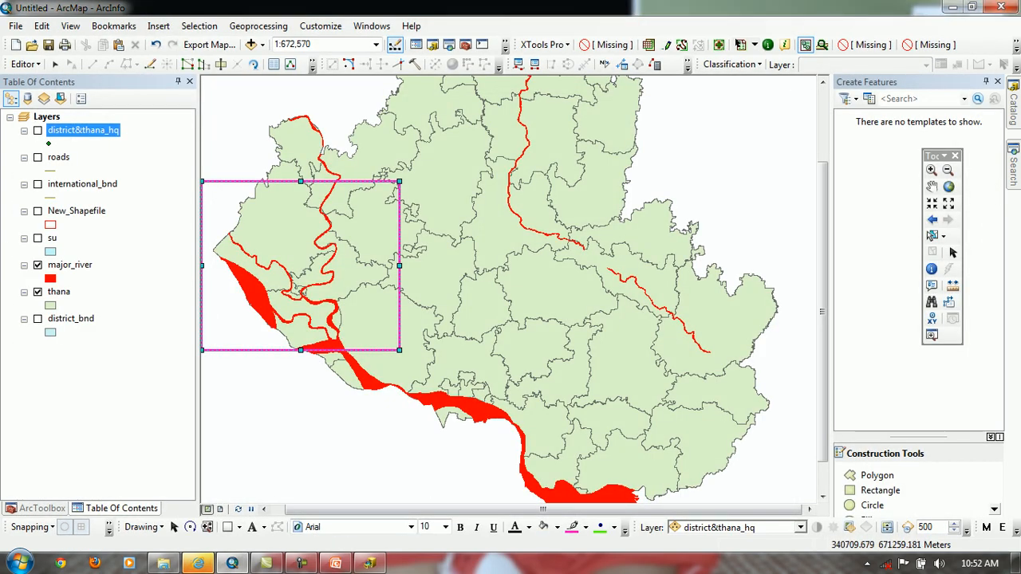
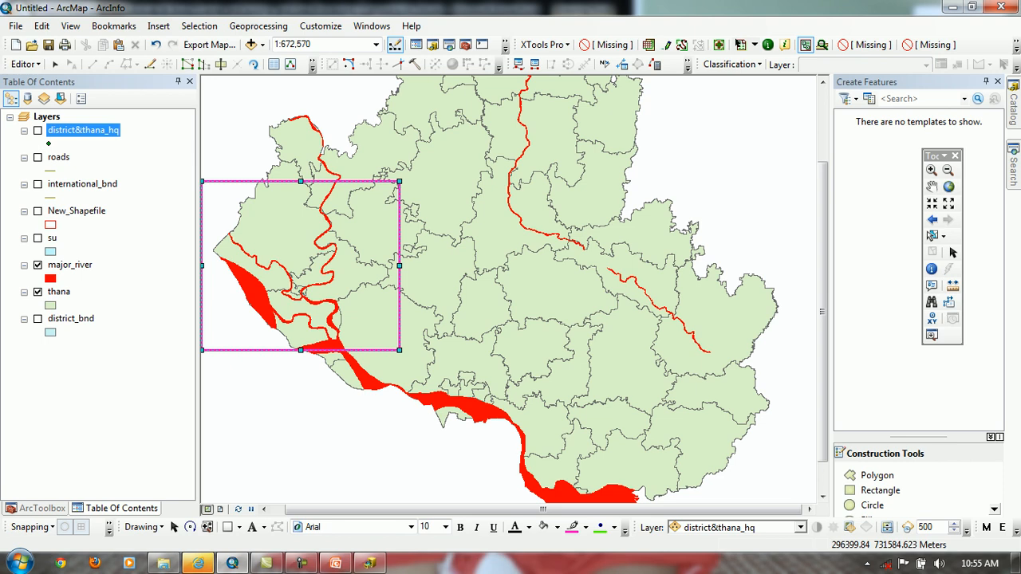
Select the easternmost polygon of the thana layer on the map and view its record in the layer's attribute table
left_click(58, 291)
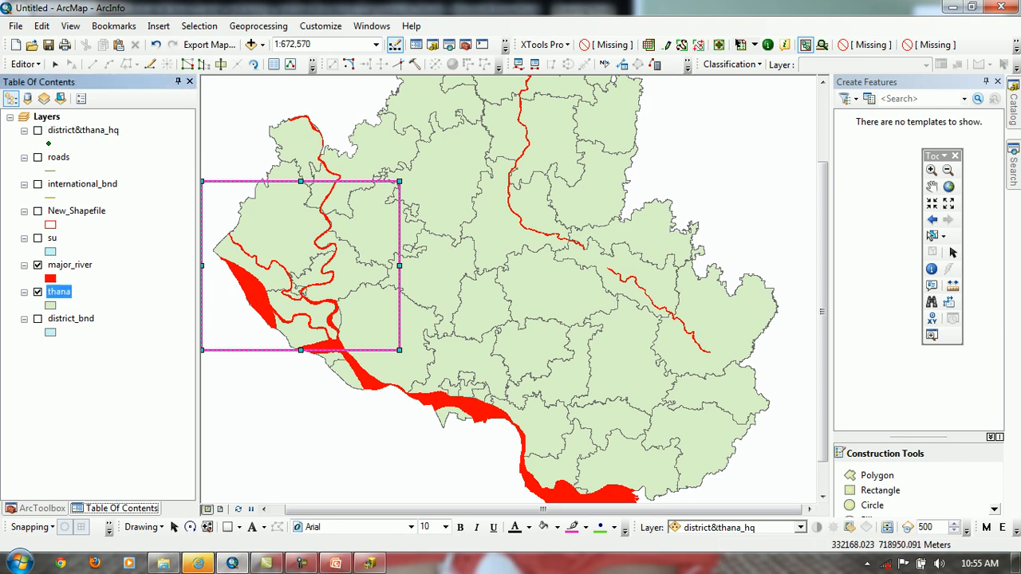
left_click(931, 236)
left_click(722, 309)
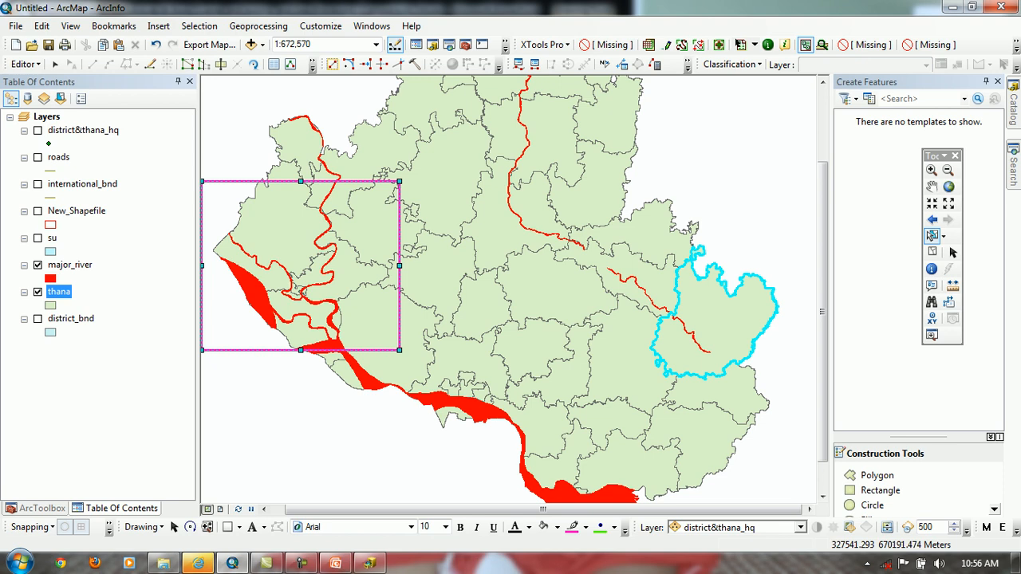
right_click(68, 292)
left_click(136, 45)
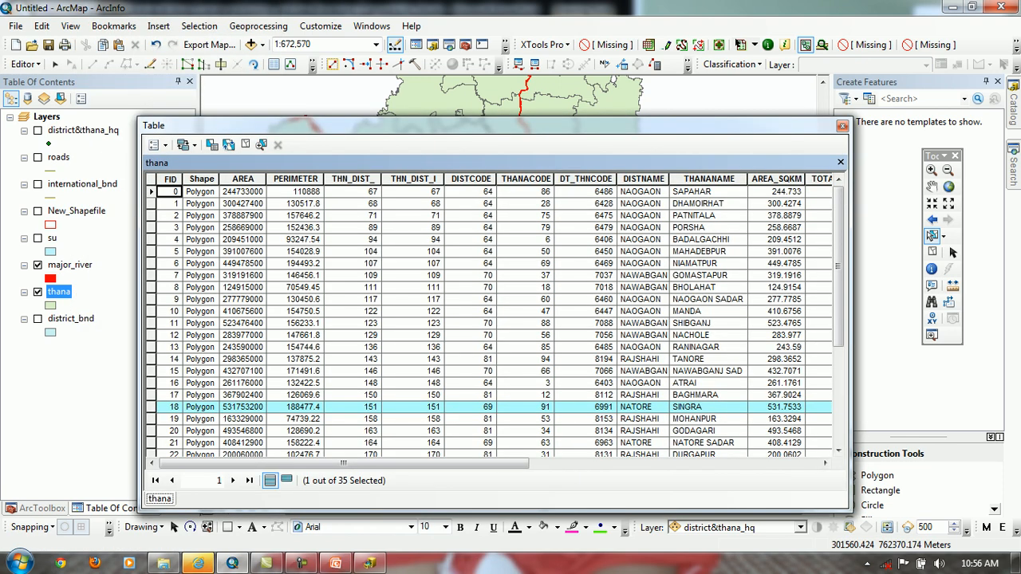
left_click_drag(431, 463, 726, 464)
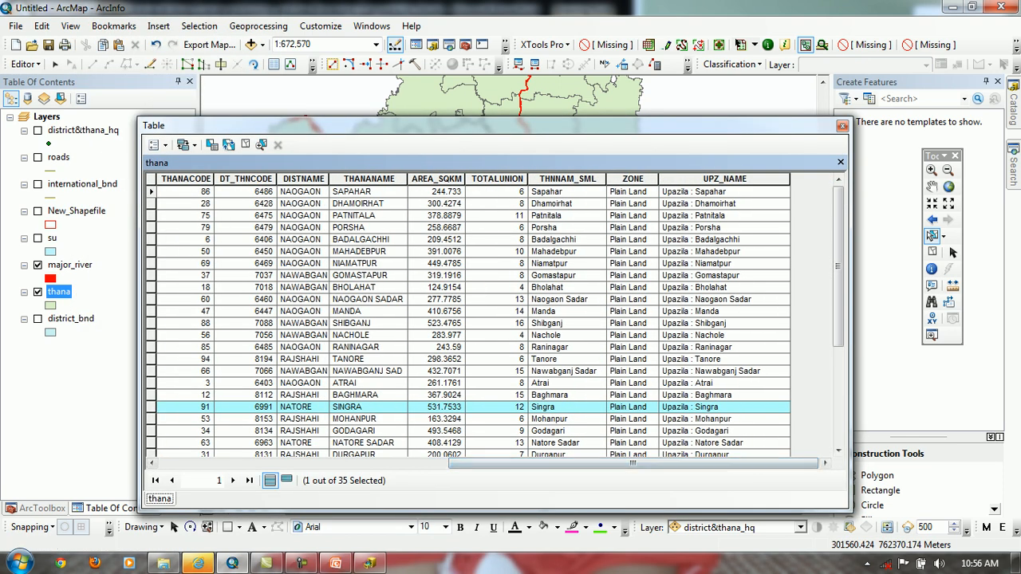
Add a text field named multimedia with a length of 200 to the thana attribute table
left_click(724, 180)
left_click(157, 145)
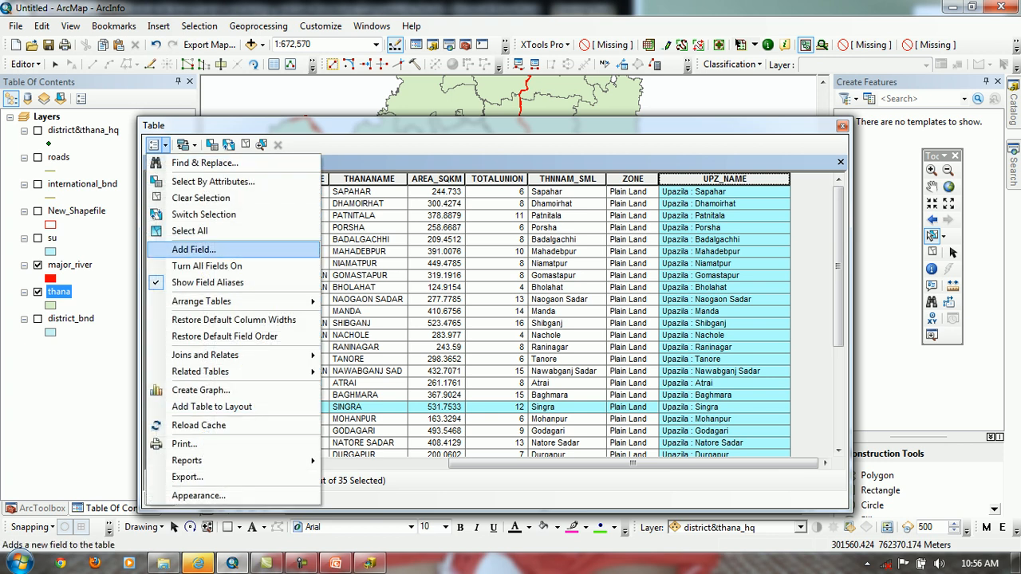
left_click(200, 250)
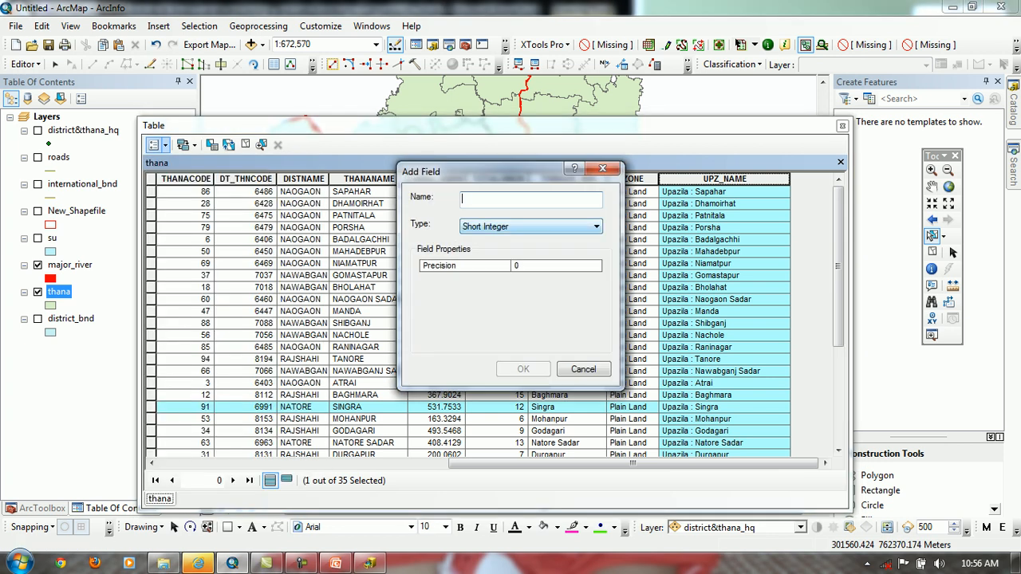
type("multi")
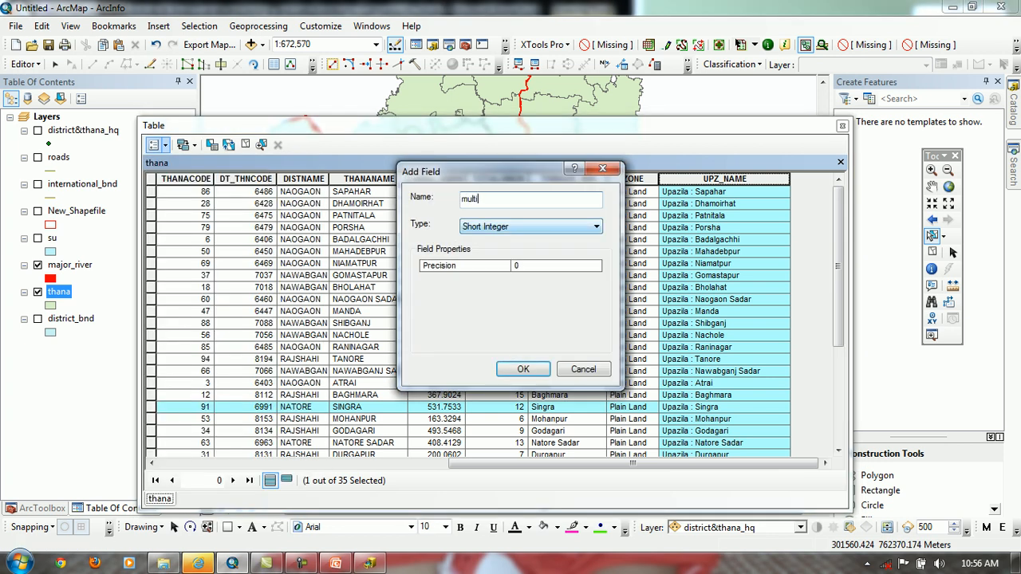
type("media")
left_click(596, 226)
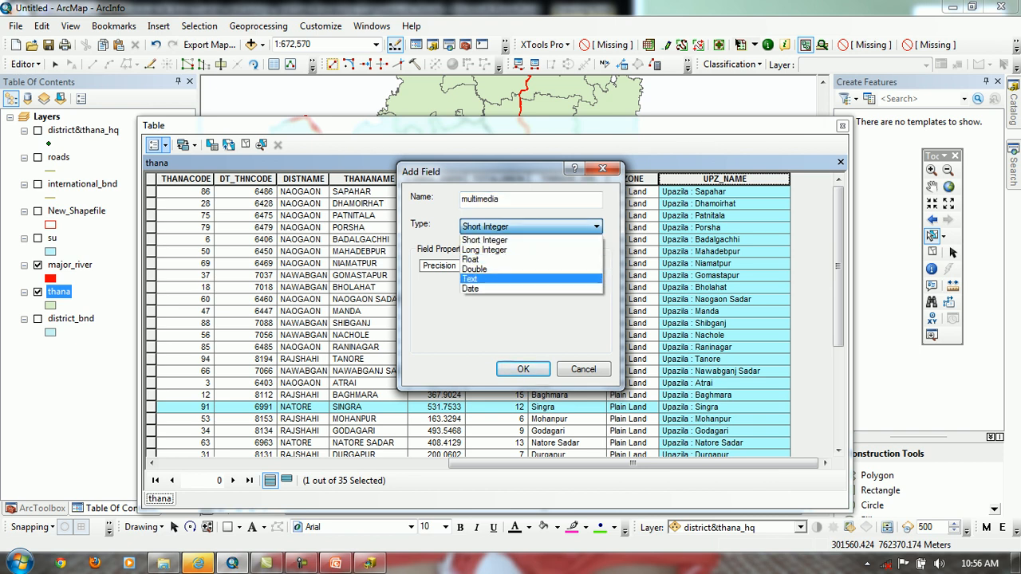
left_click(526, 279)
left_click(551, 266)
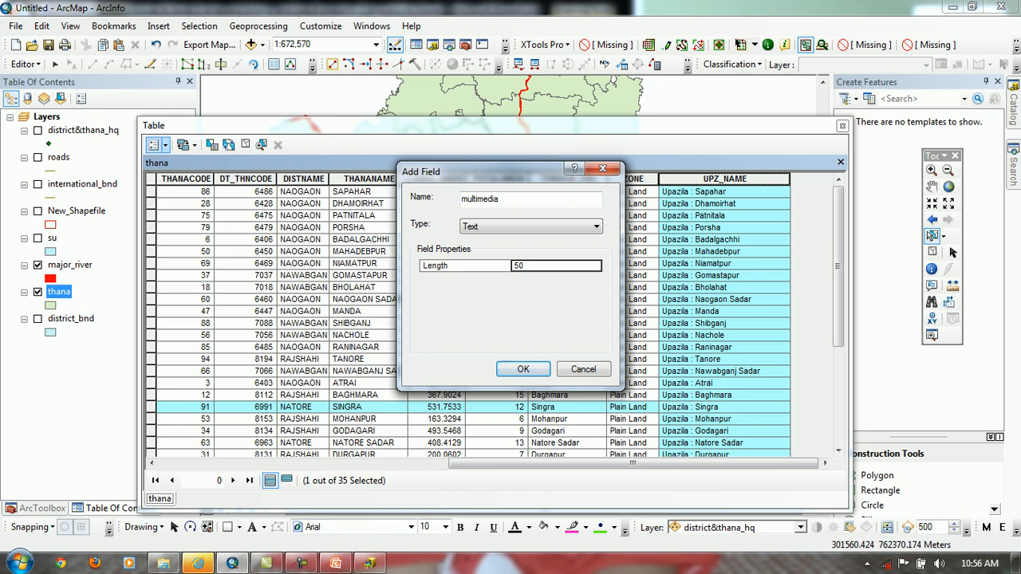
type("200")
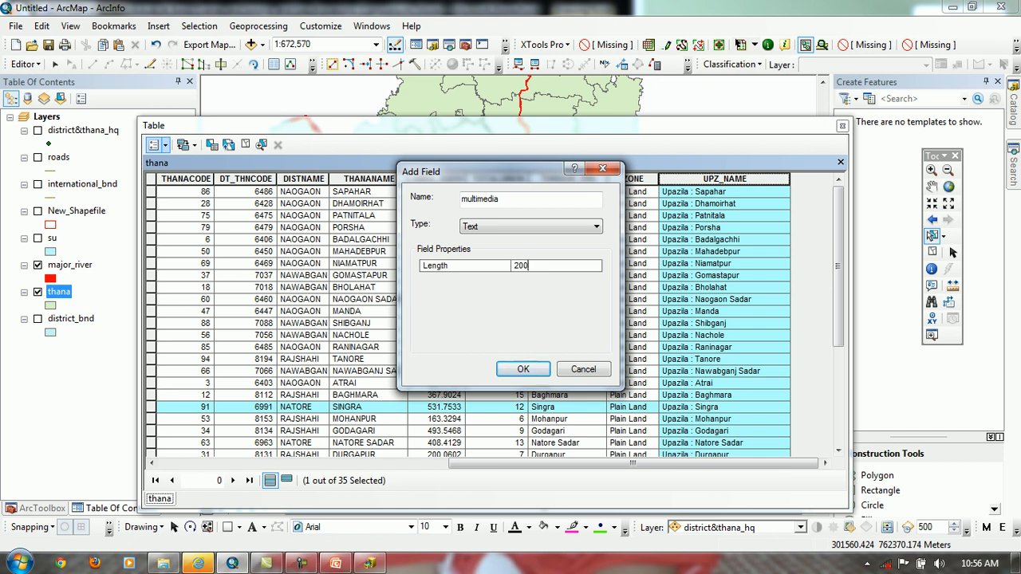
key("Return")
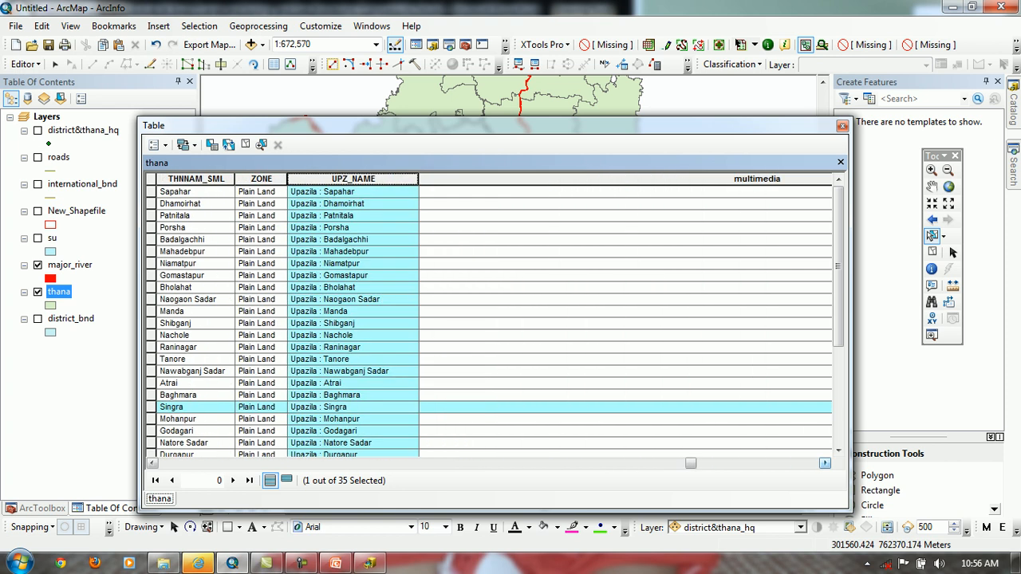
Open the Field Calculator for the multimedia field of the thana table
left_click(614, 179)
right_click(614, 179)
left_click(646, 271)
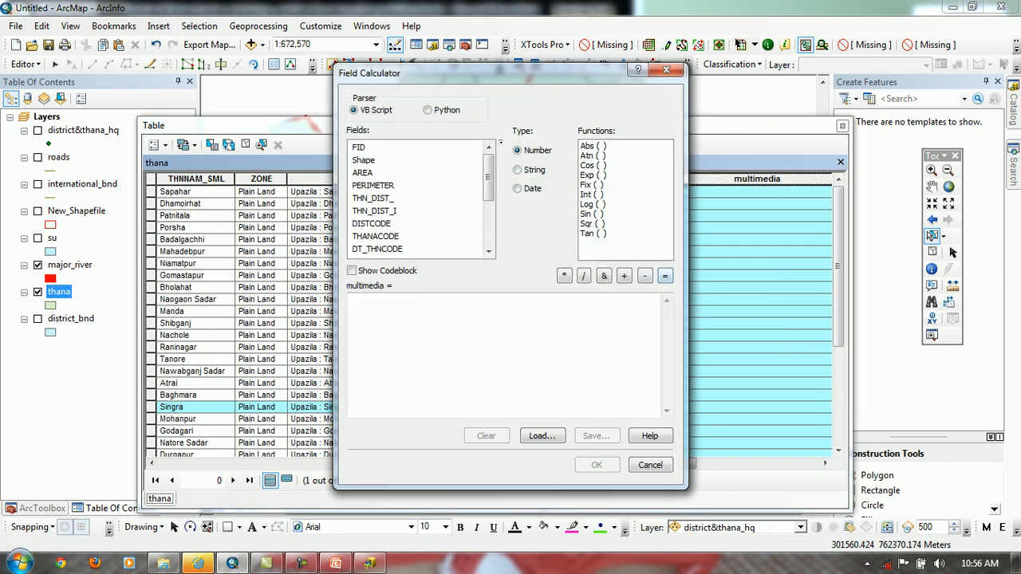
Switch to Windows Explorer and look through Personal (E:), the Documents library and Software (G:) for a picture
left_click(19, 563)
left_click(233, 197)
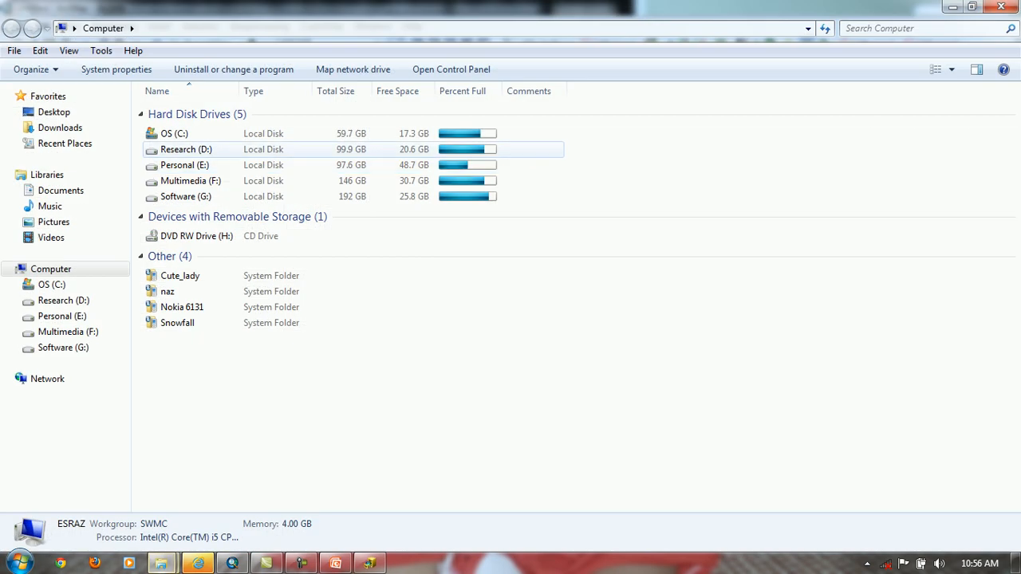
left_click(188, 165)
double_click(185, 165)
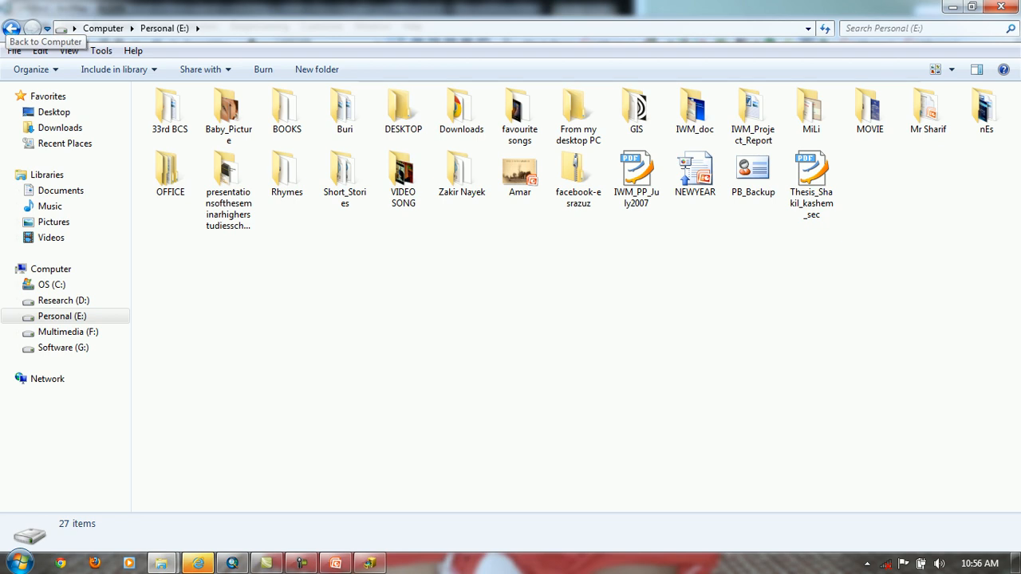
left_click(11, 28)
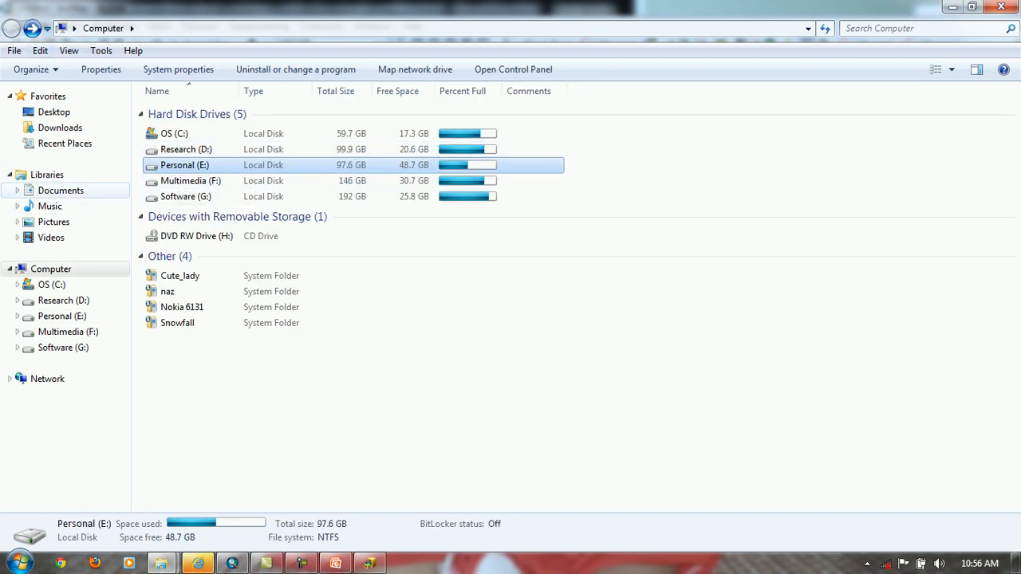
left_click(60, 190)
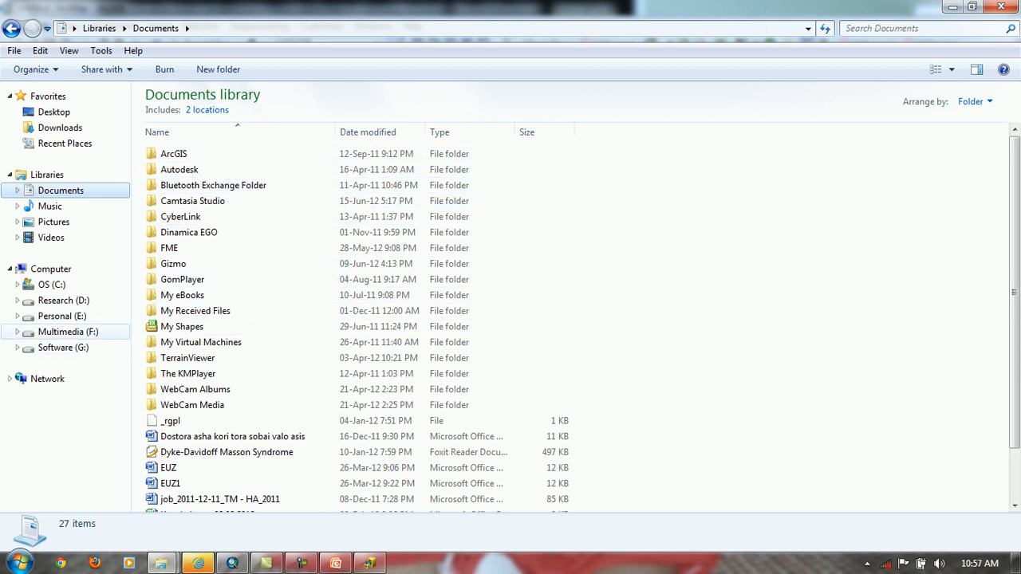
left_click(63, 347)
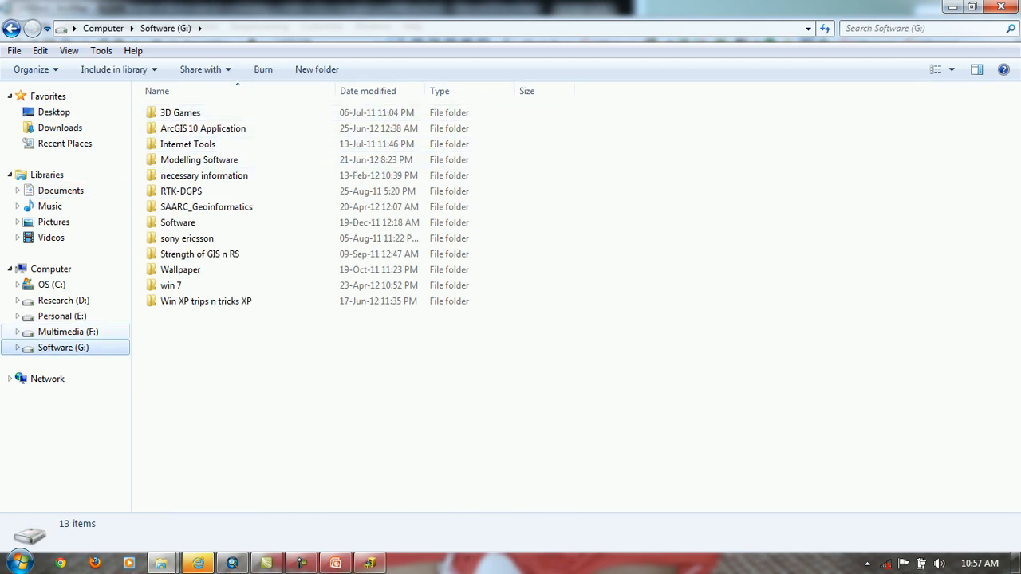
Open the 20120622 photo folder in the Sony Camera folder, under _My Picture on the Multimedia (F:) drive
left_click(67, 331)
double_click(172, 176)
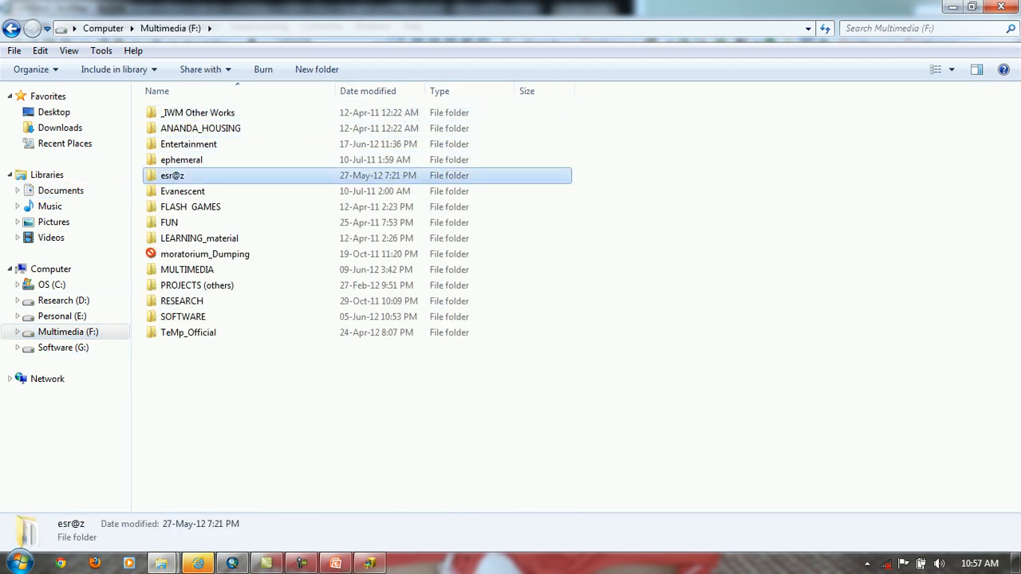
double_click(180, 113)
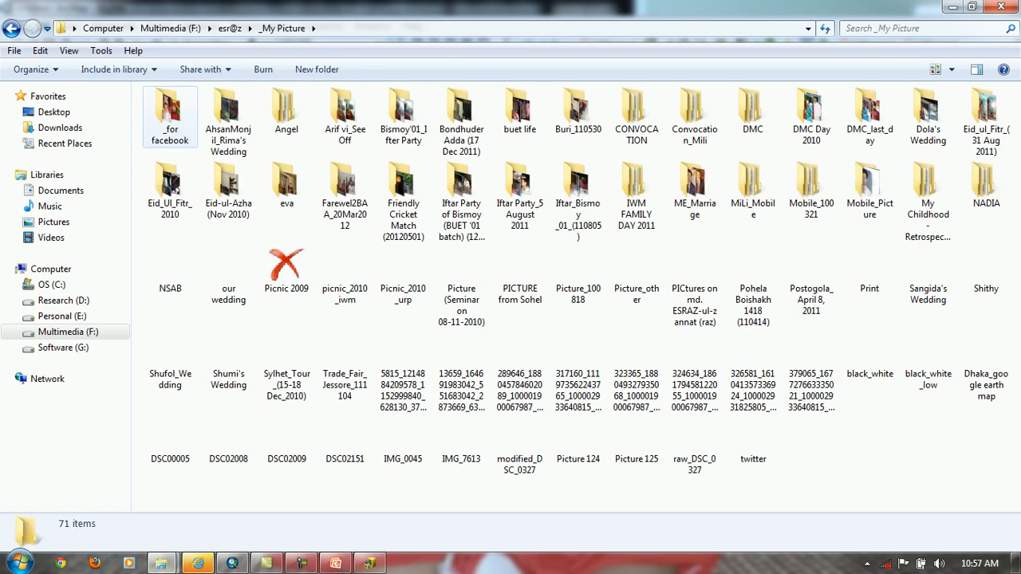
double_click(286, 113)
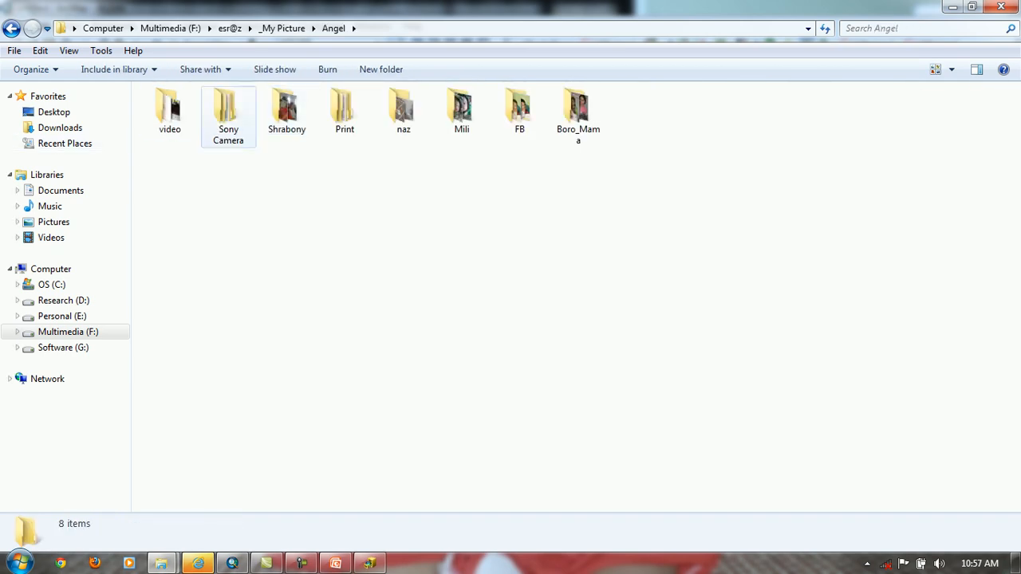
double_click(229, 113)
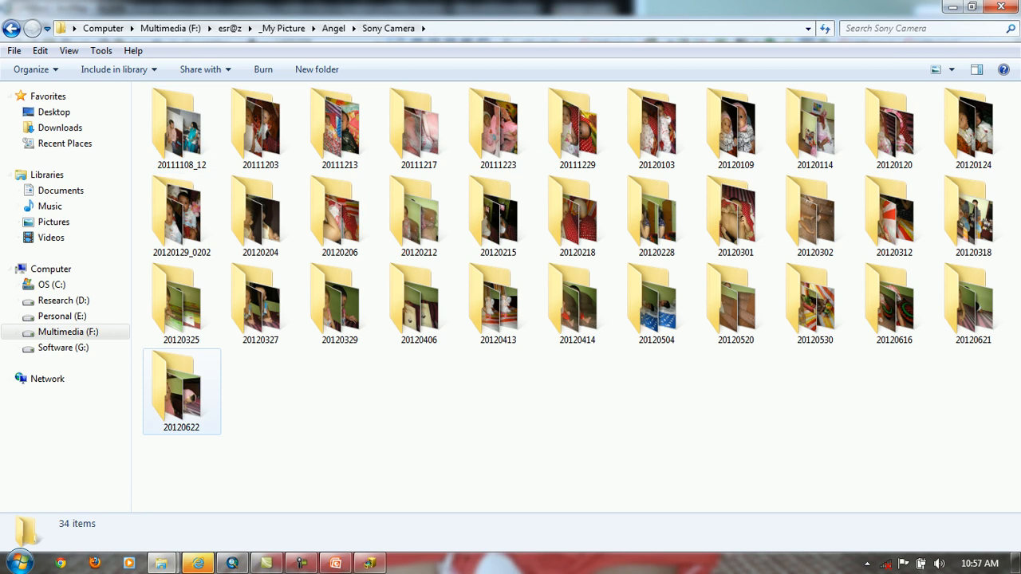
left_click(182, 392)
double_click(182, 392)
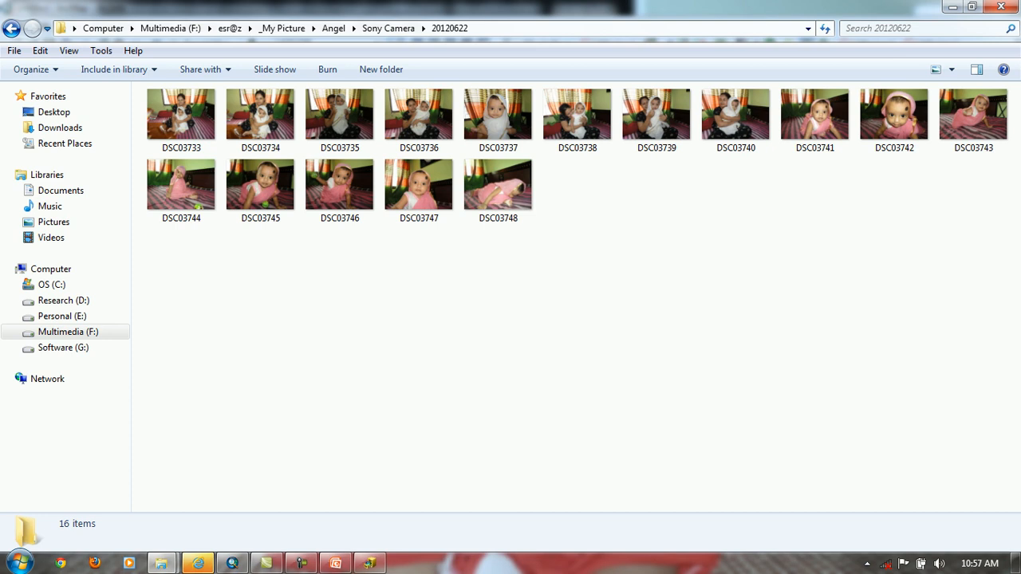
Copy the path of the 20120622 folder and select the DSC03737 picture
left_click(560, 28)
right_click(560, 28)
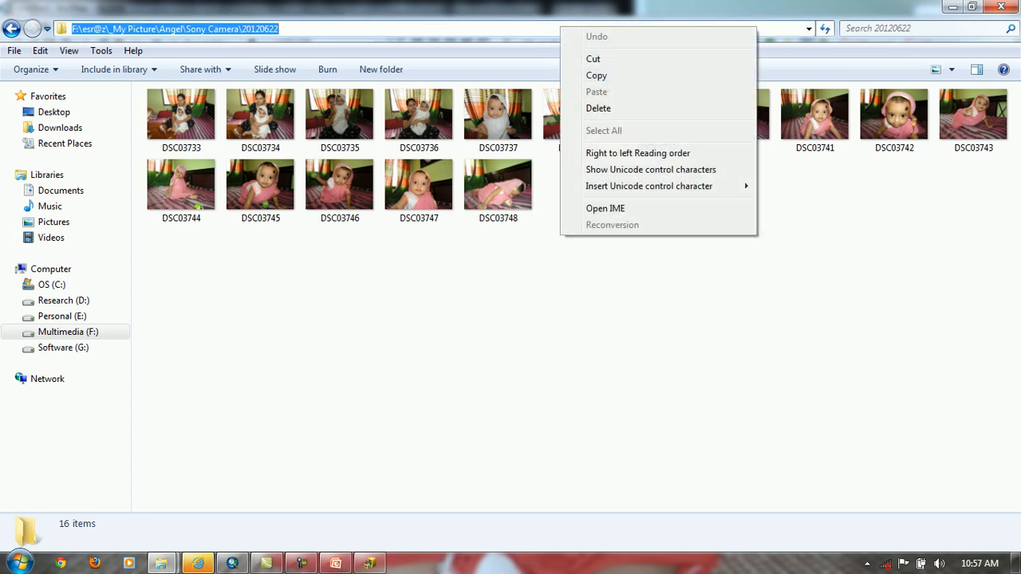
left_click(597, 75)
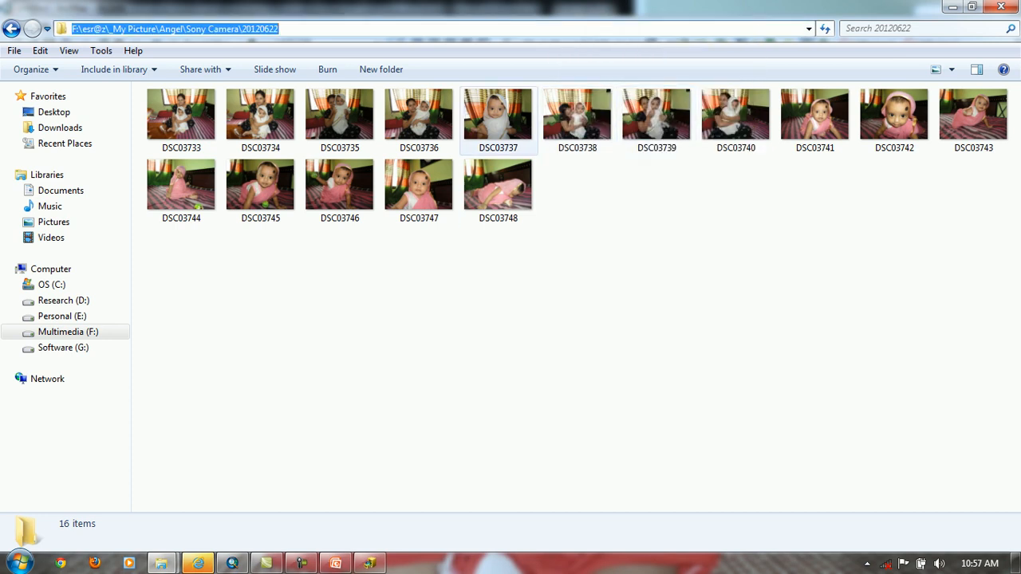
left_click(497, 120)
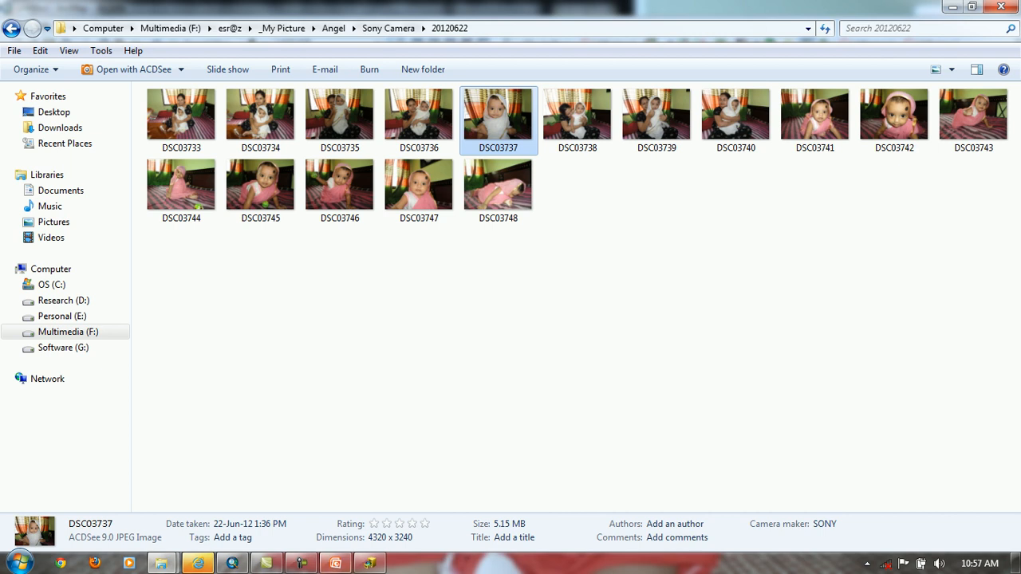
left_click_drag(335, 563, 266, 563)
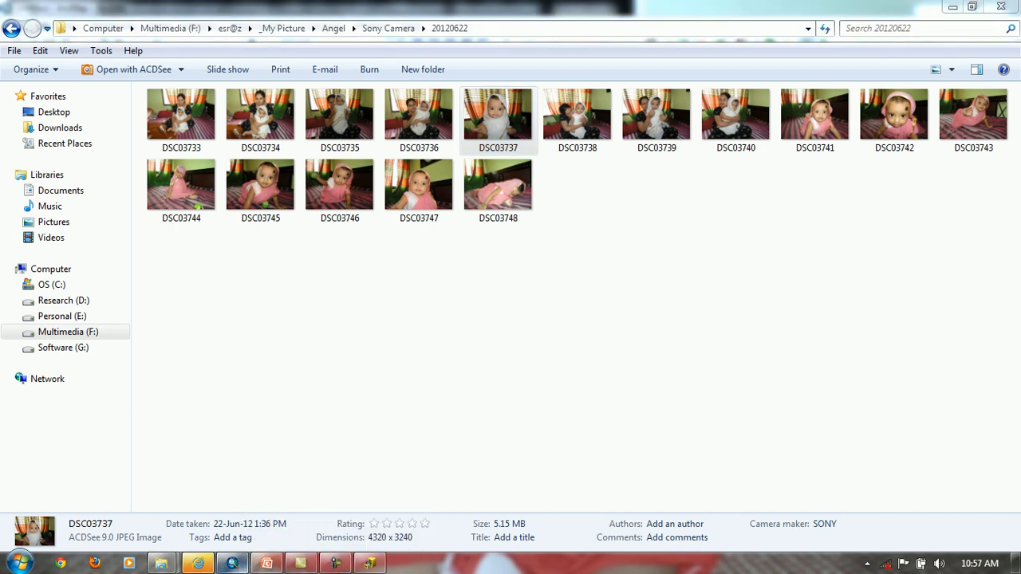
Switch to ArcMap and enter the copied 20120622 folder path in quotes, ending with a backslash, as the multimedia field expression
left_click(232, 563)
right_click(445, 309)
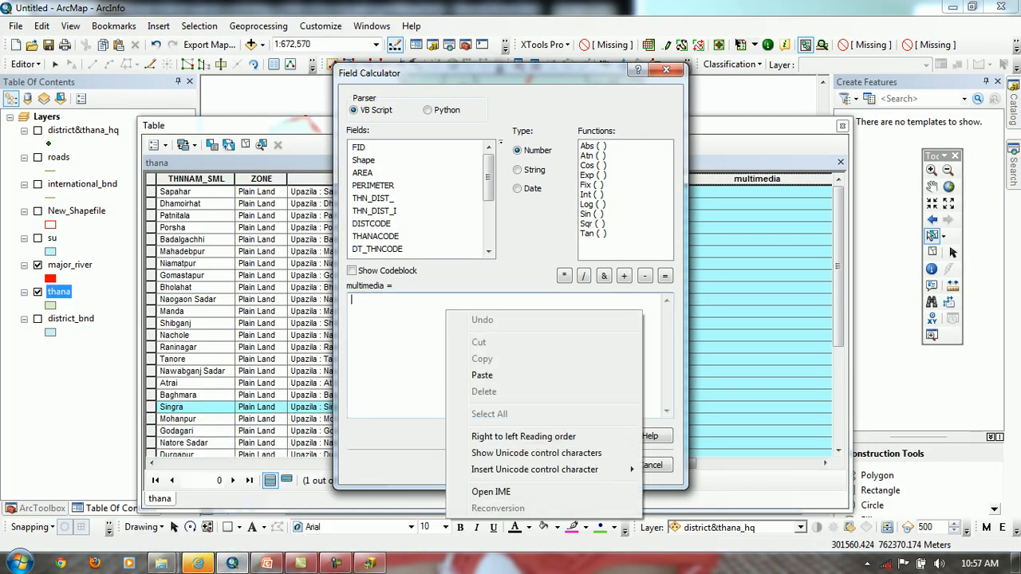
key("Escape")
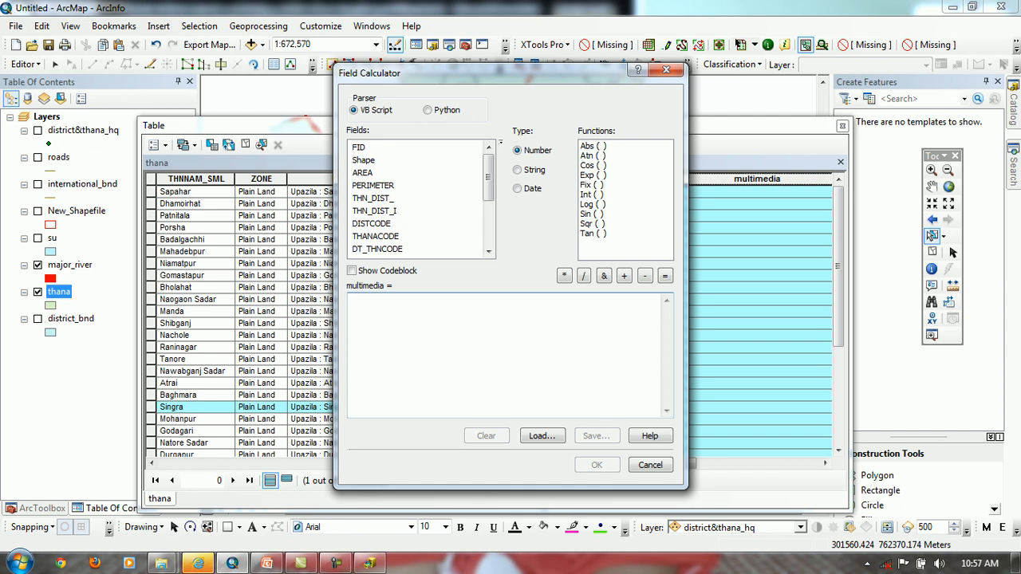
type("\"\"")
key("Left")
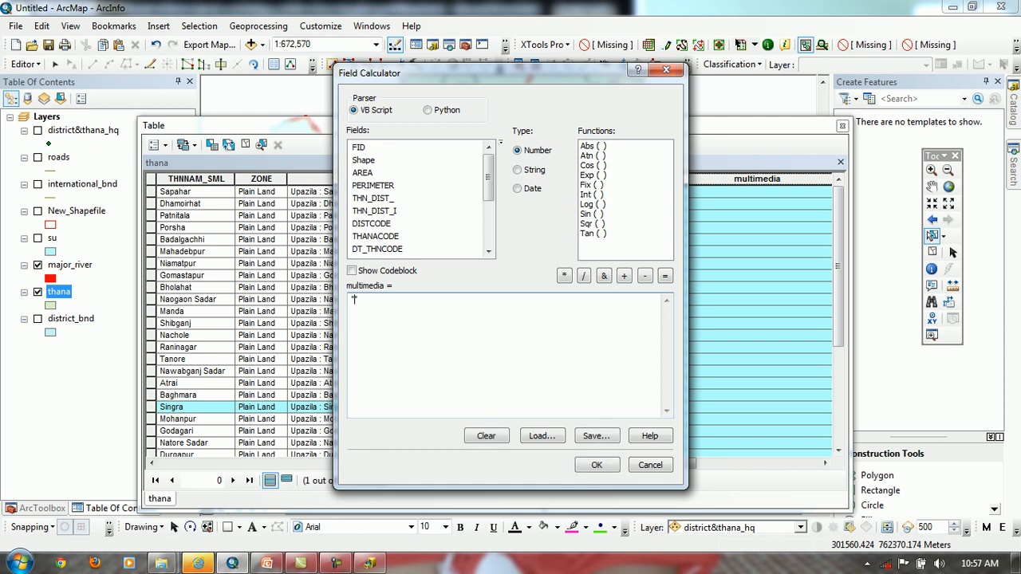
key("ctrl+v")
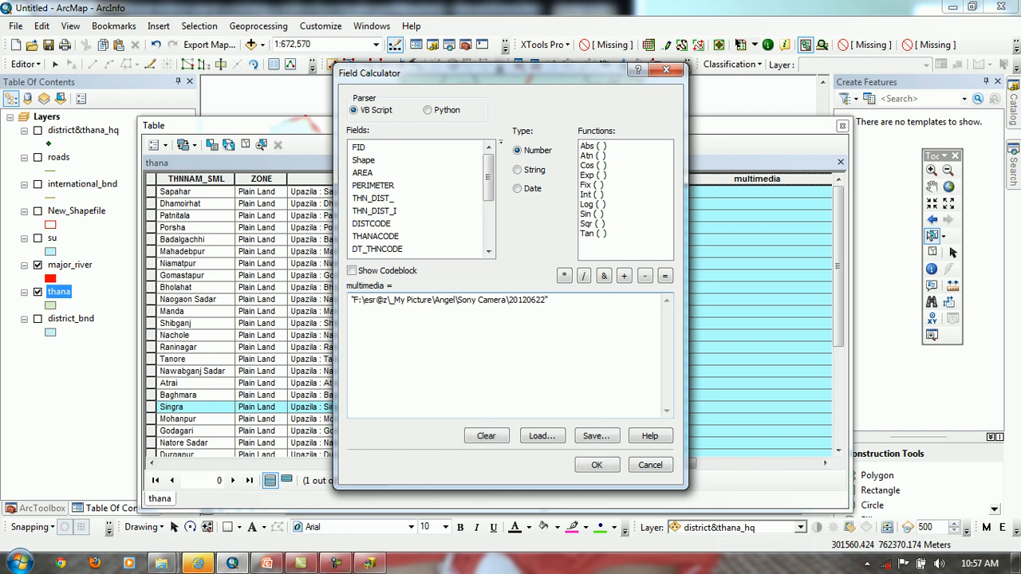
type("\\")
Switch to Windows Explorer and copy the file name of the DSC03737 picture
mouse_move(161, 564)
left_click(259, 486)
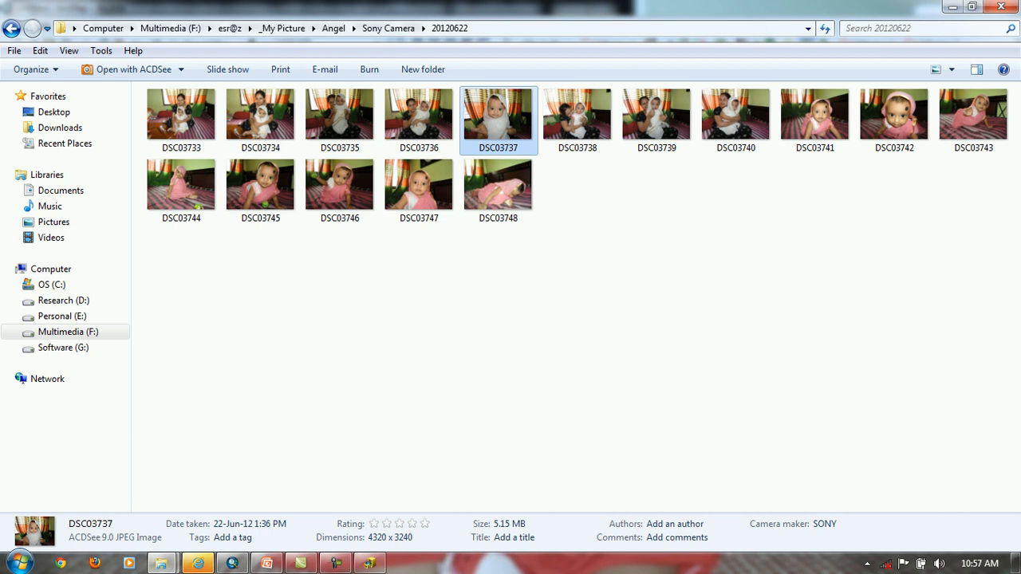
left_click(499, 148)
right_click(503, 146)
left_click(536, 197)
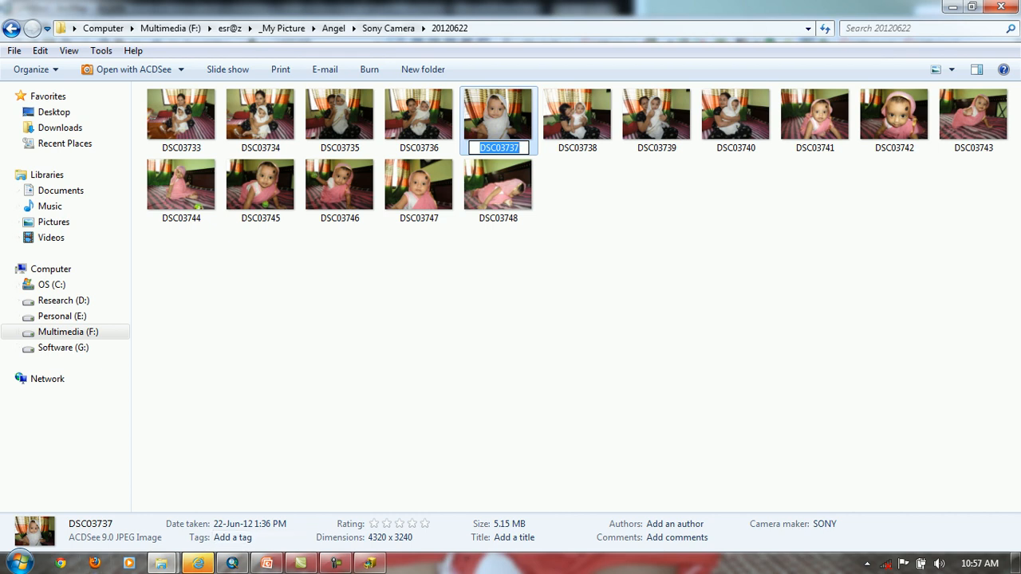
Back in ArcMap, complete the path expression with DSC03737.jpeg and calculate the multimedia field for the selected Singra record
left_click(233, 563)
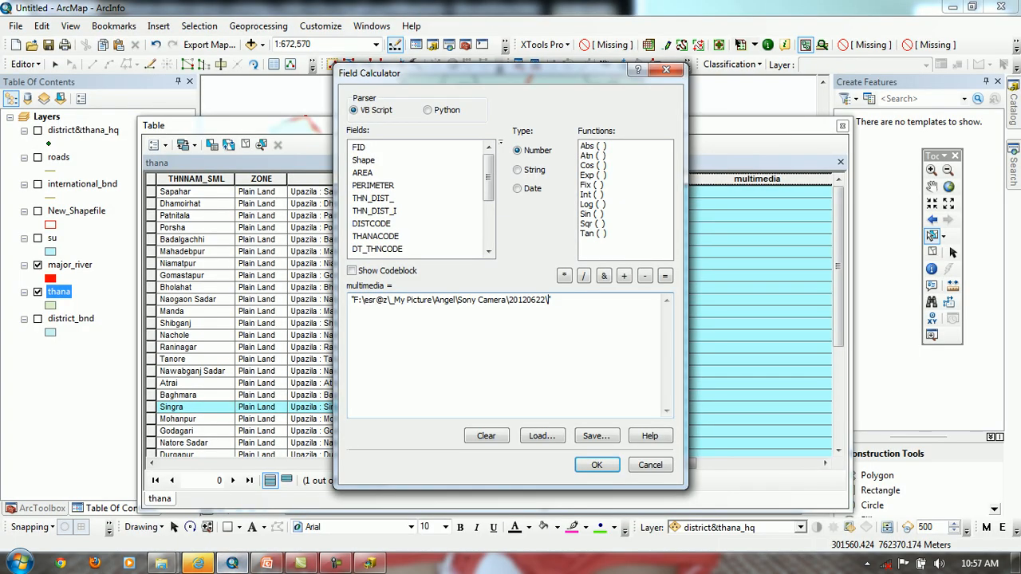
type("\"")
key("ctrl+v")
type(".jpeg")
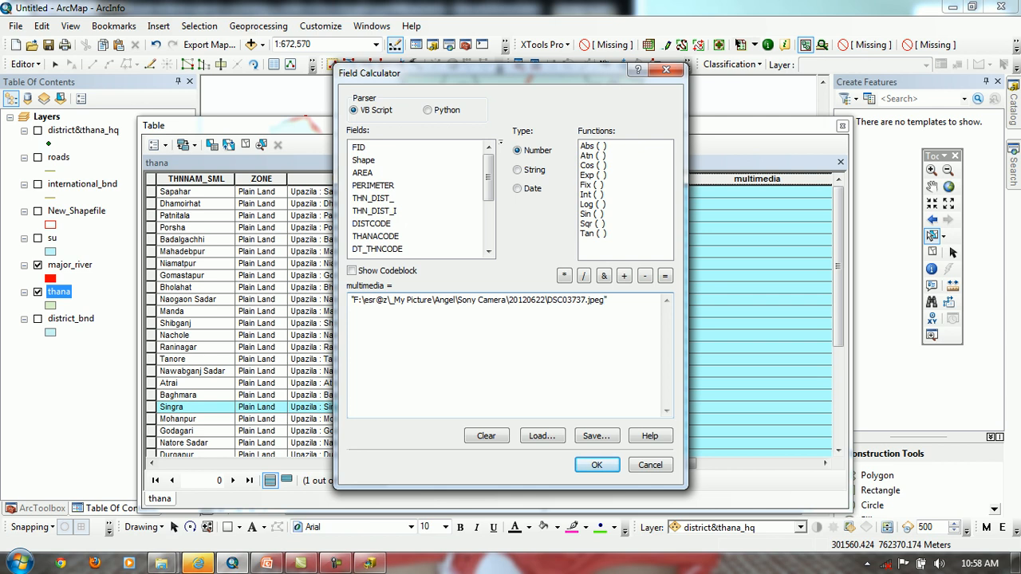
left_click(597, 465)
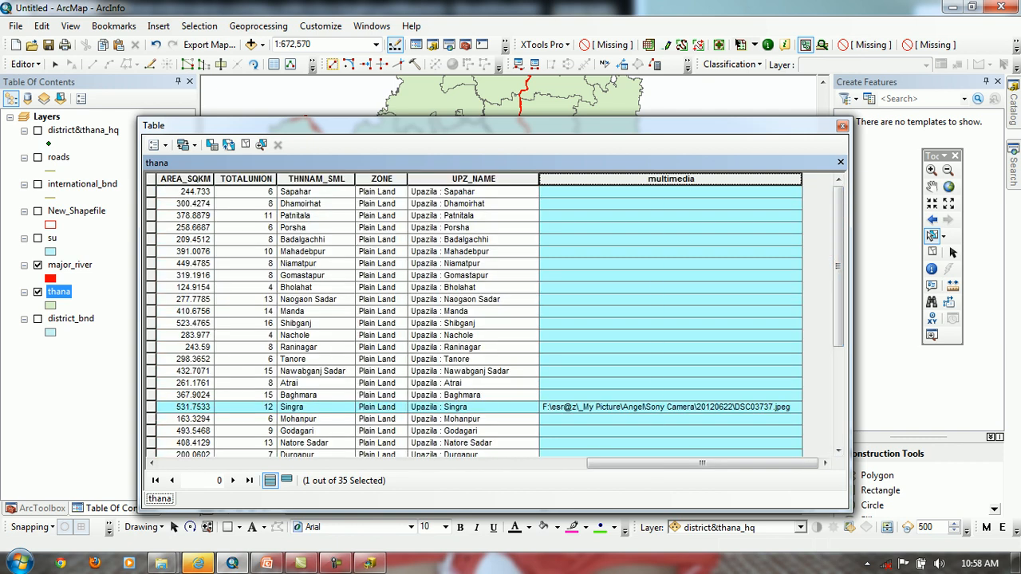
Clear the feature selection, close the attribute table and open the properties of the thana layer
left_click(931, 252)
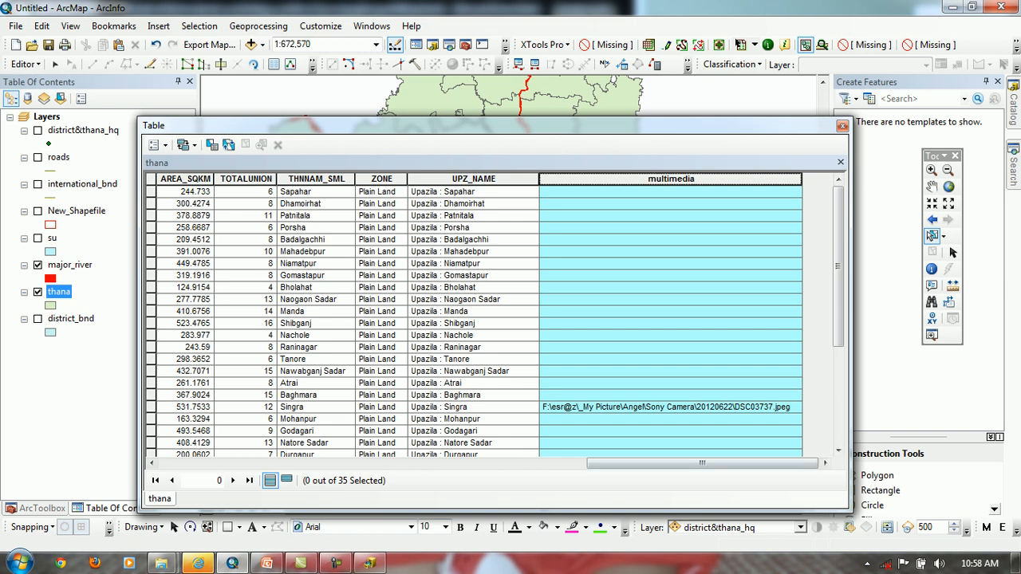
left_click(843, 125)
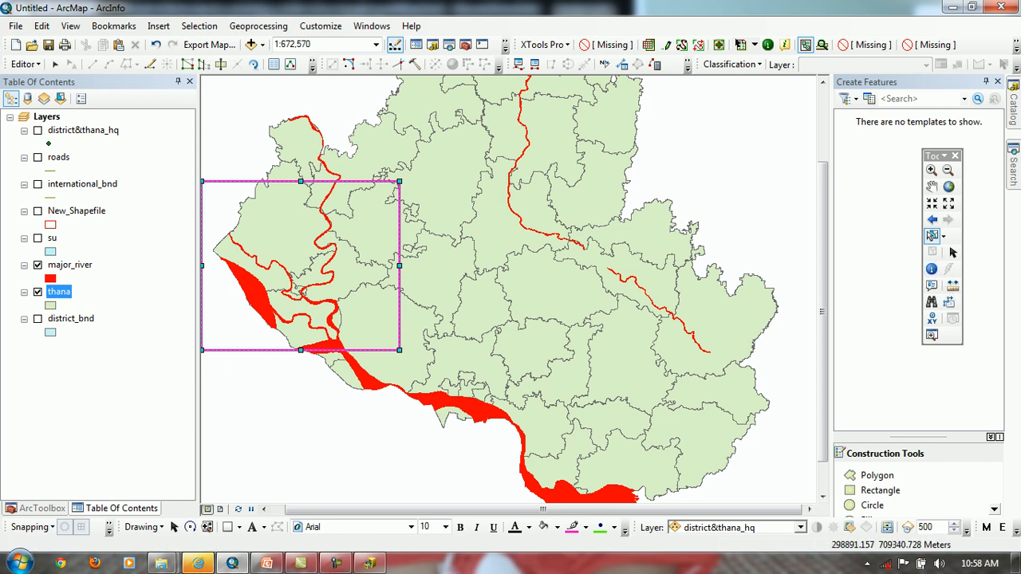
double_click(59, 292)
left_click(660, 454)
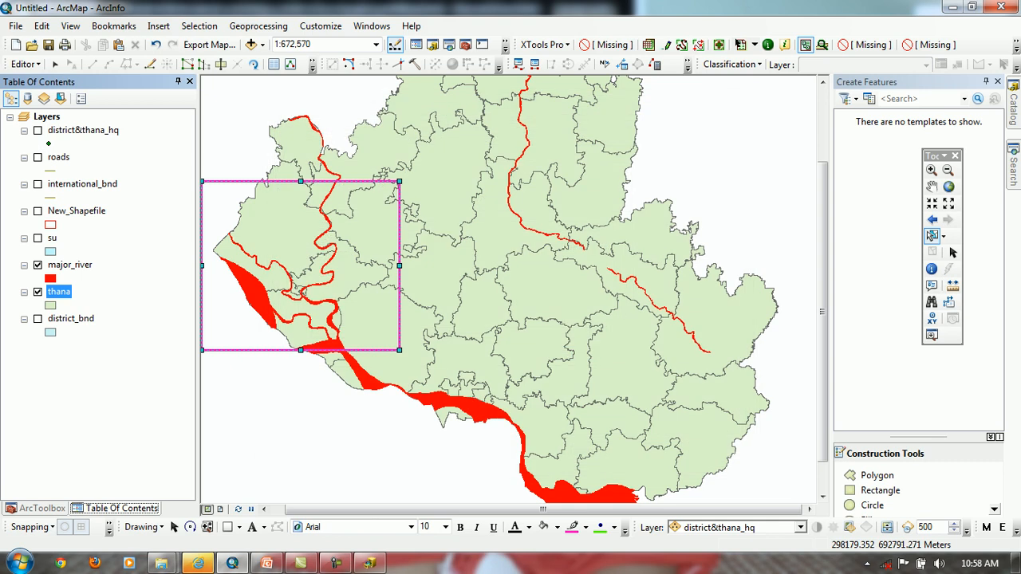
right_click(61, 292)
left_click(108, 312)
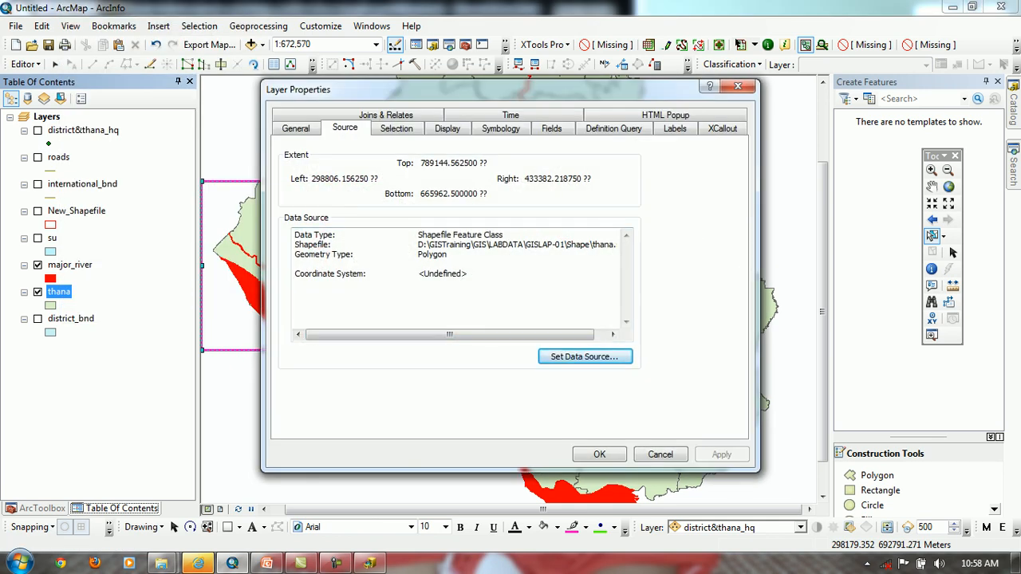
Enable hyperlink support in the thana layer's display properties, using the multimedia field
left_click(445, 128)
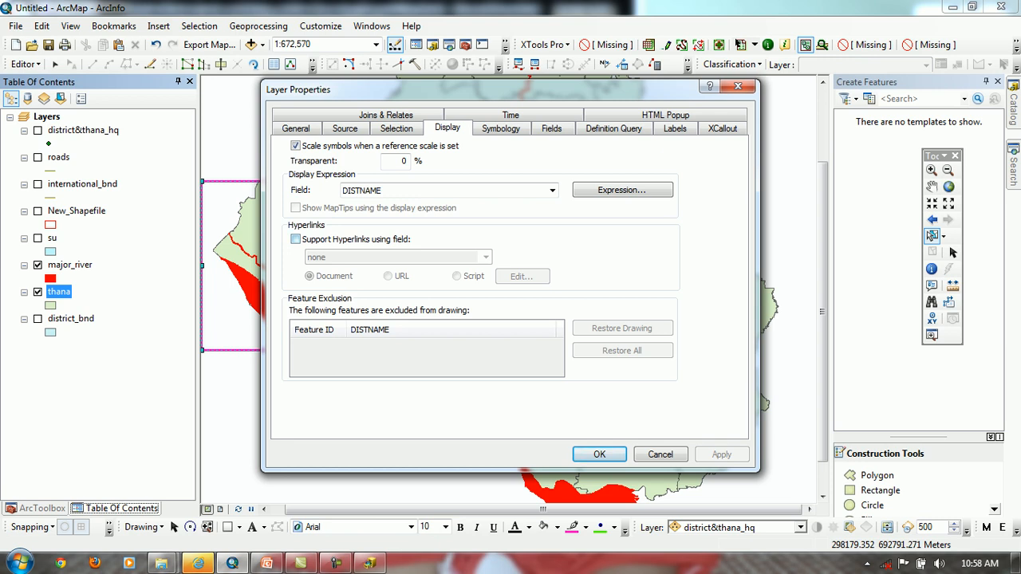
left_click(296, 239)
left_click(485, 257)
key("Down")
key("Down")
key("Down")
key("Down")
key("Down")
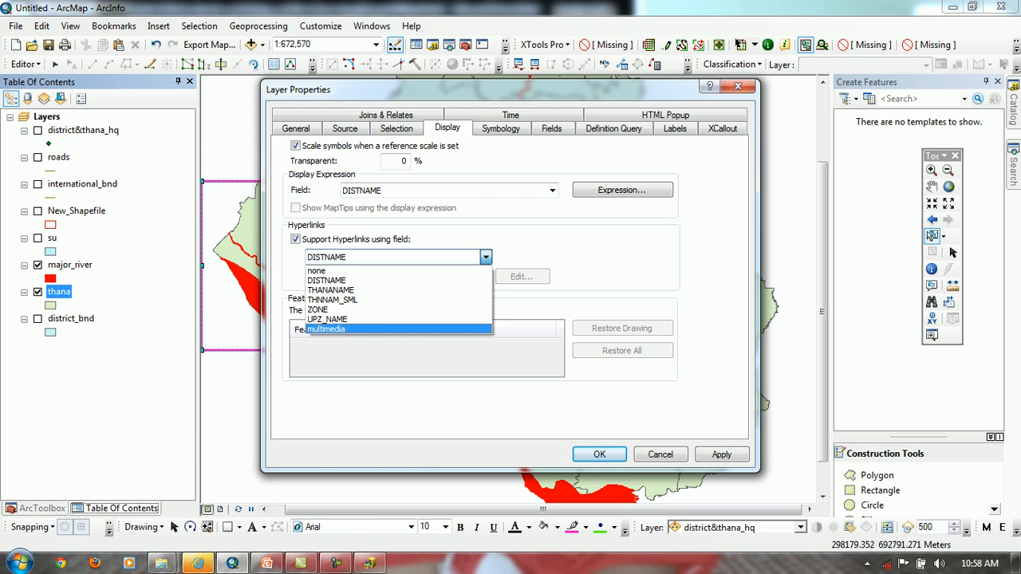
key("Return")
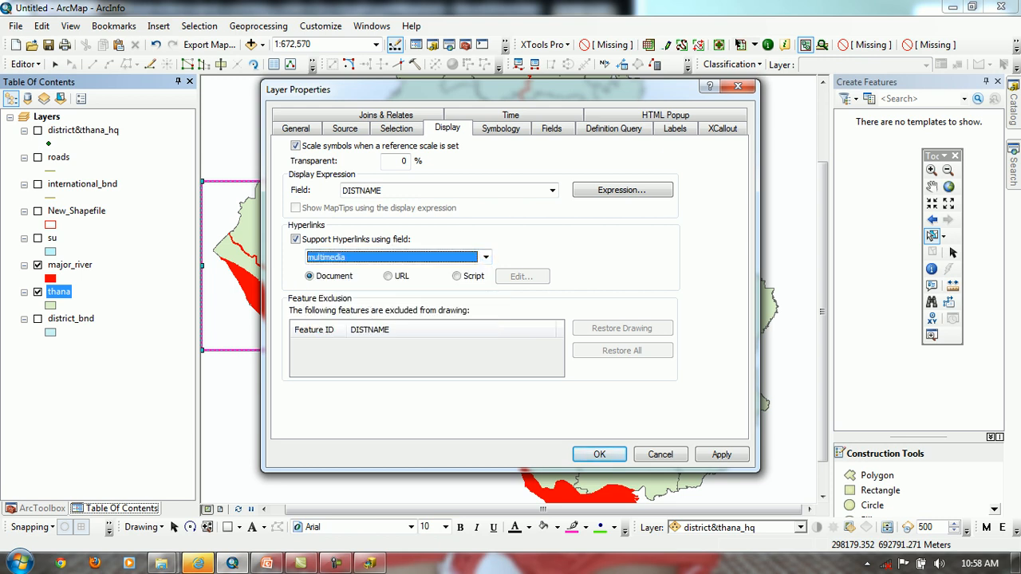
Examine the default OpenLink VBScript code behind the thana layer's Script hyperlink option
left_click(457, 276)
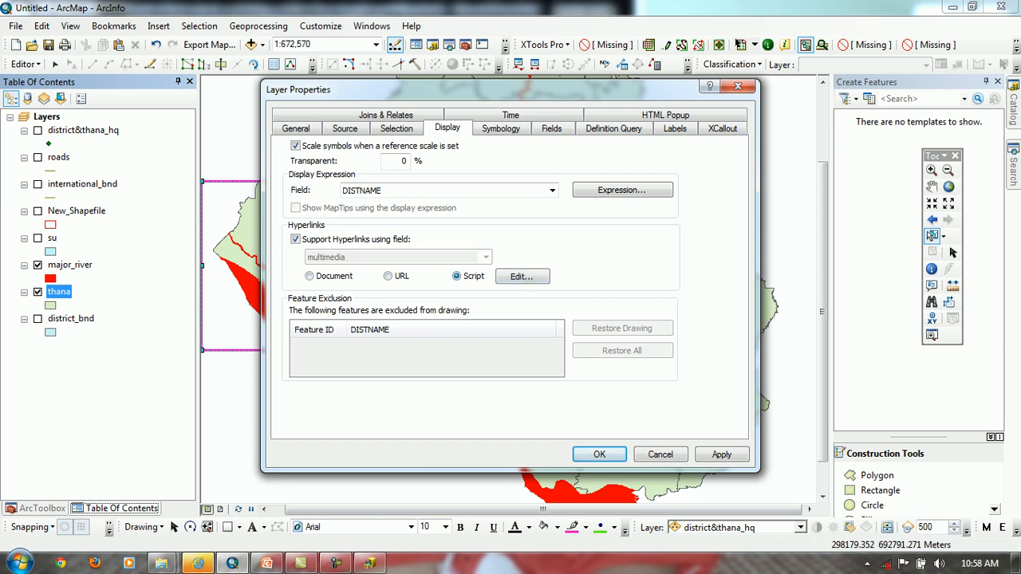
left_click(522, 277)
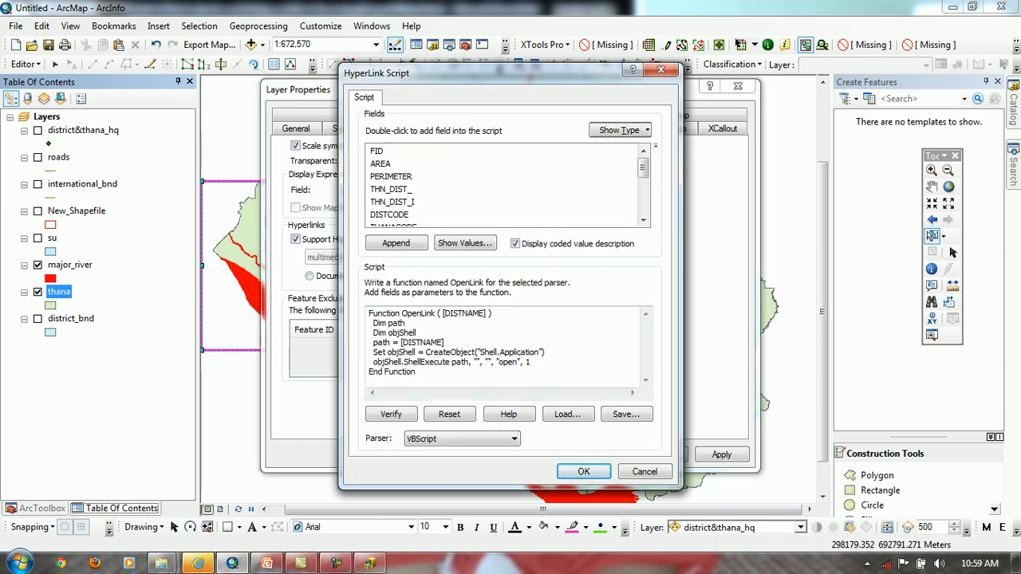
left_click_drag(417, 373, 369, 314)
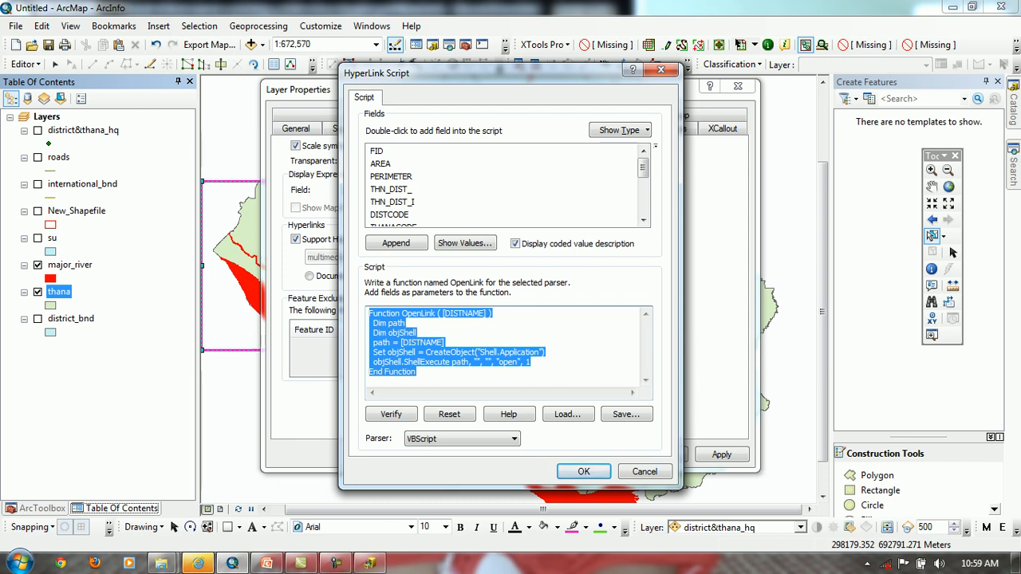
key("Return")
Set the thana layer's hyperlink type to Document and accept the layer properties
left_click(310, 276)
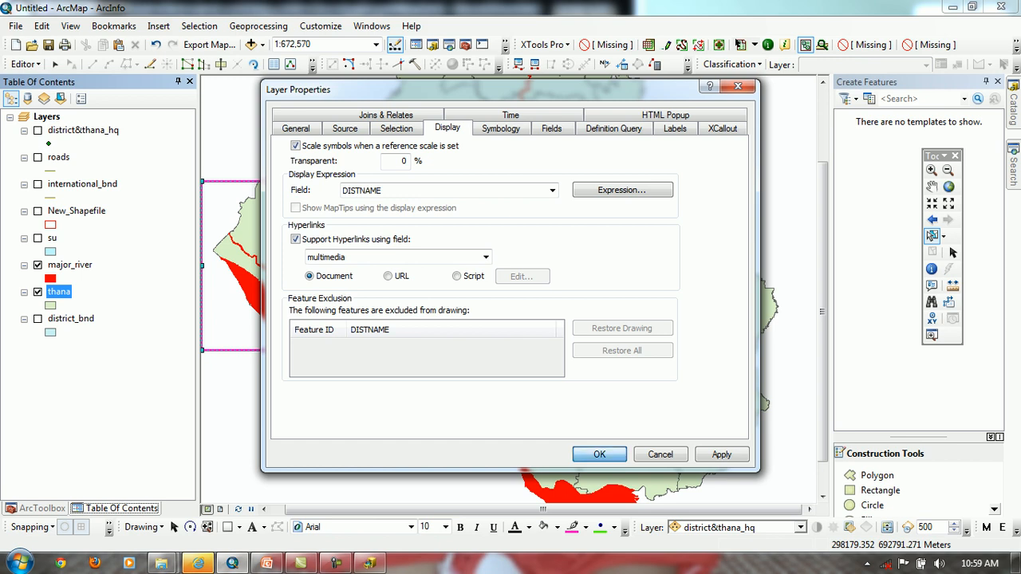
key("Return")
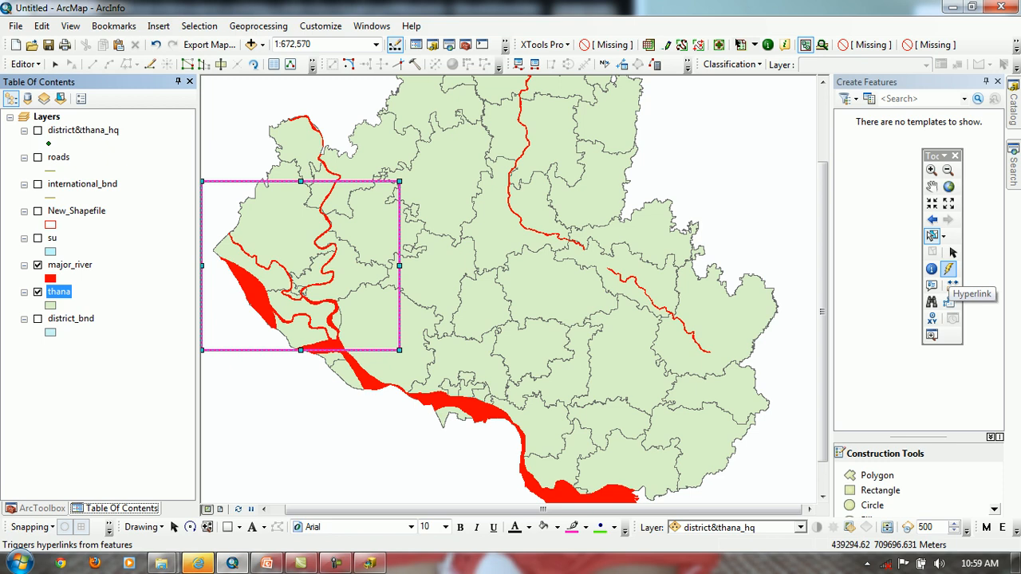
Try to open the linked picture from the Singra polygon with the Hyperlink tool
left_click(949, 269)
left_click(674, 334)
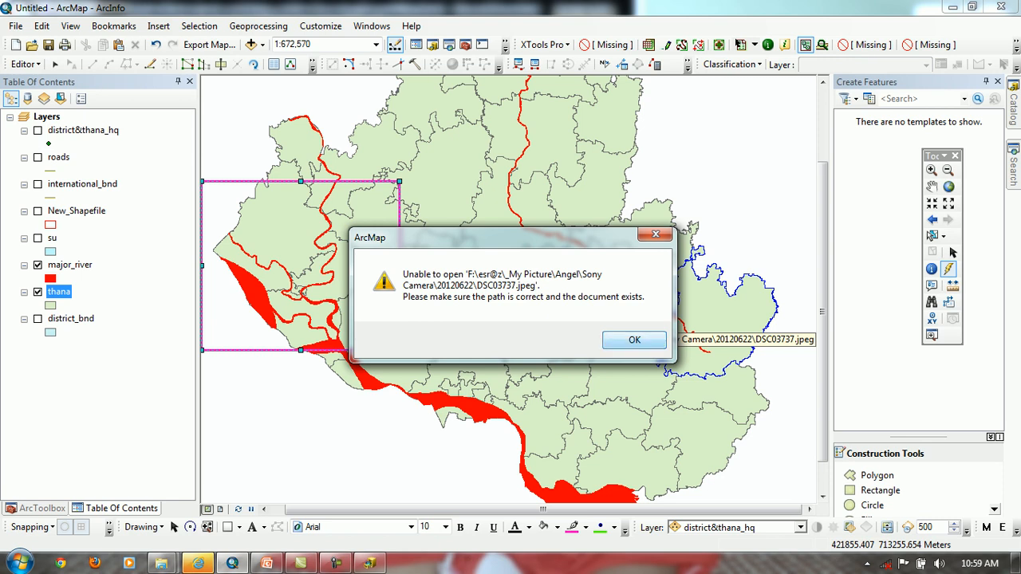
key("Return")
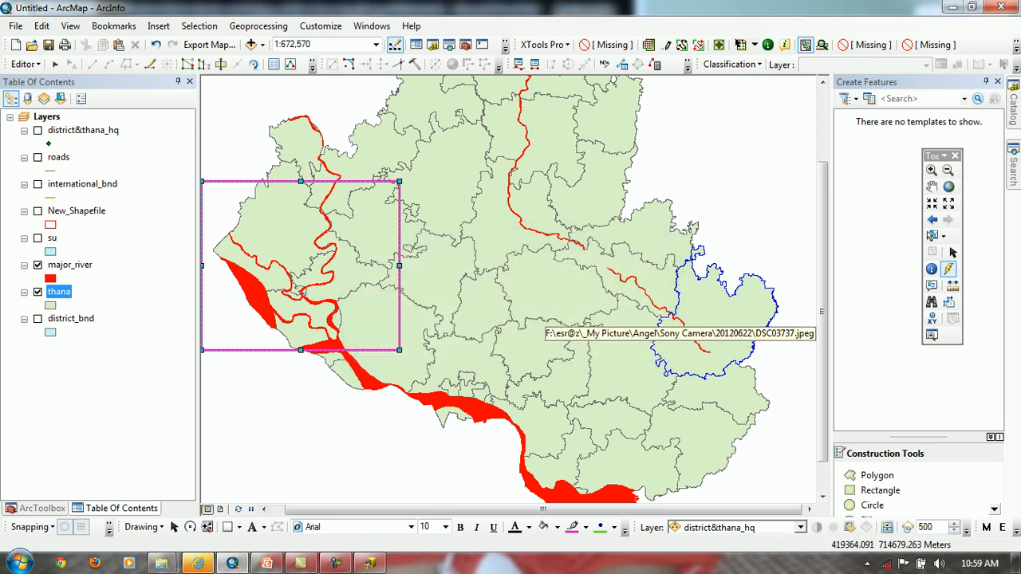
left_click(726, 317)
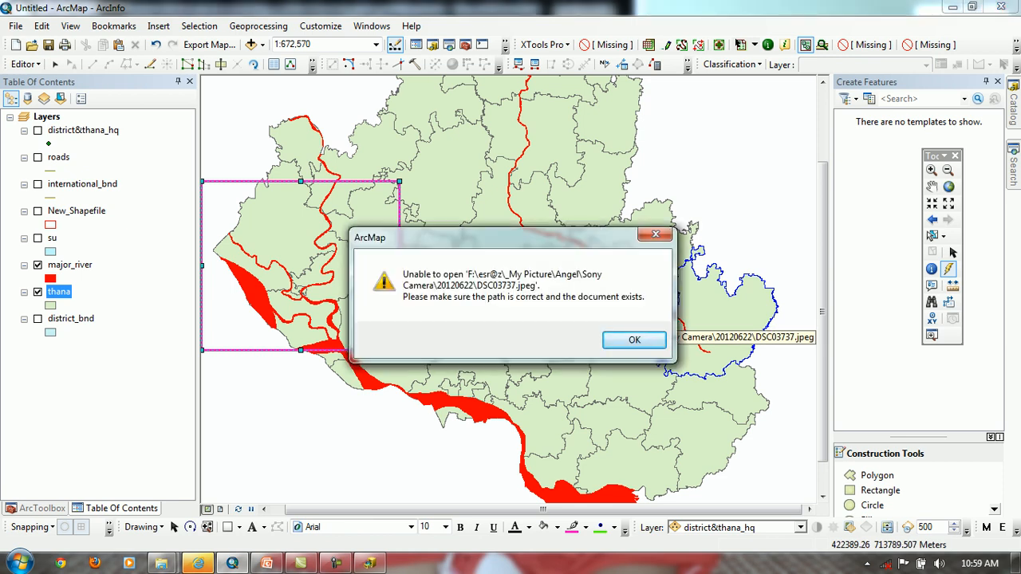
key("Return")
Check the 20120622 folder path in Windows Explorer and retry the Singra polygon's hyperlink in ArcMap
mouse_move(161, 564)
left_click(267, 474)
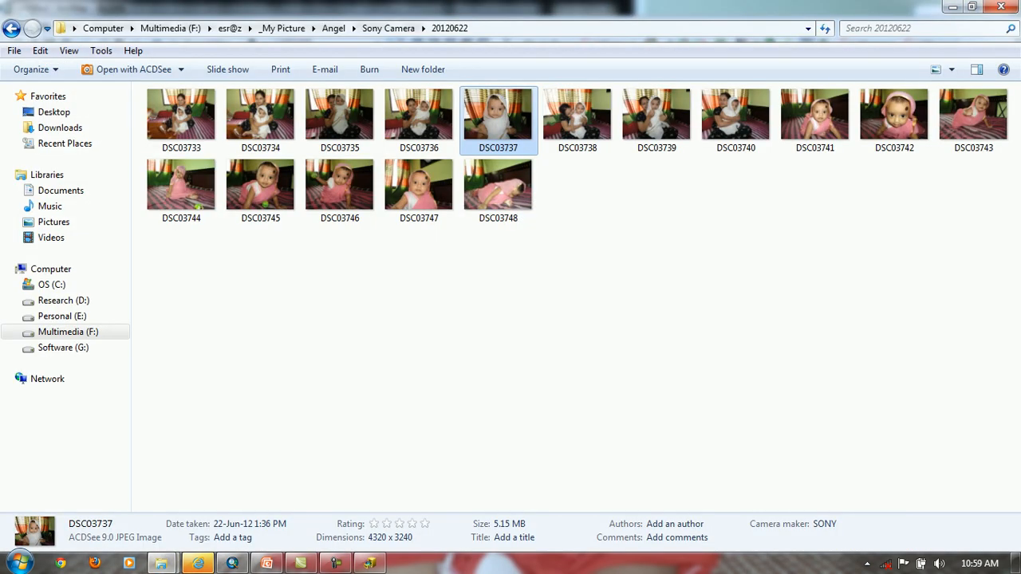
key("alt+d")
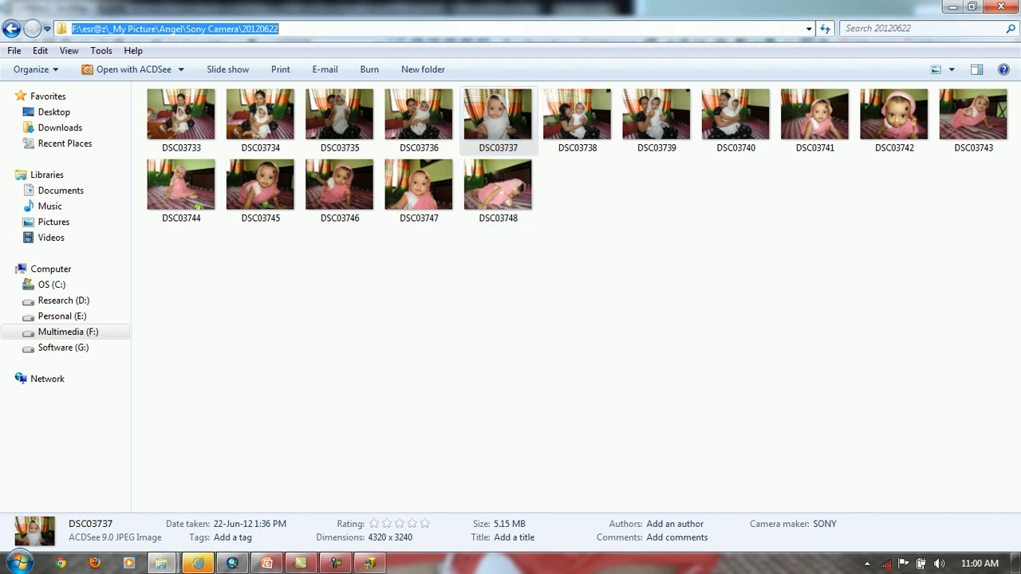
left_click(447, 335)
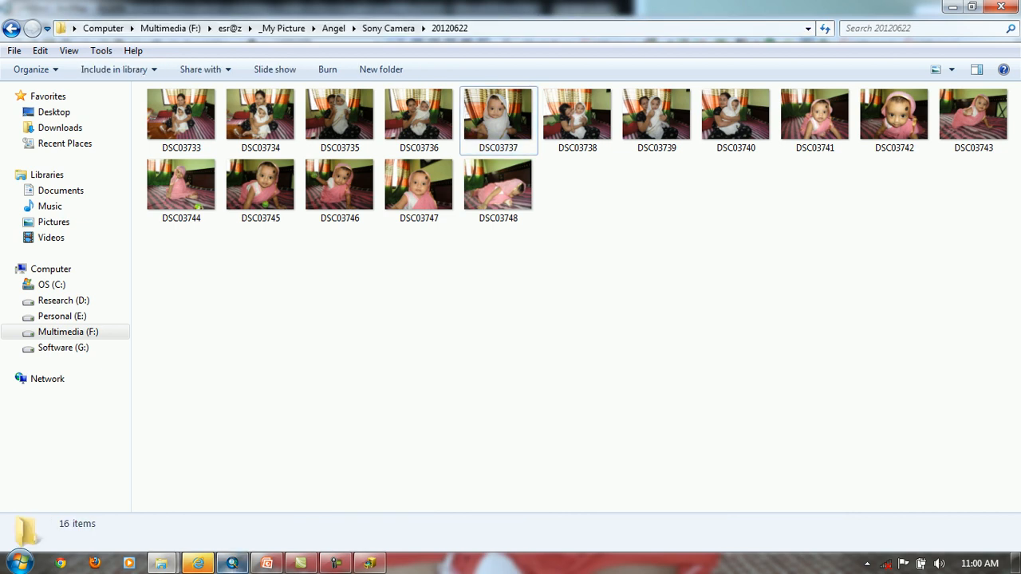
left_click(232, 563)
left_click(678, 321)
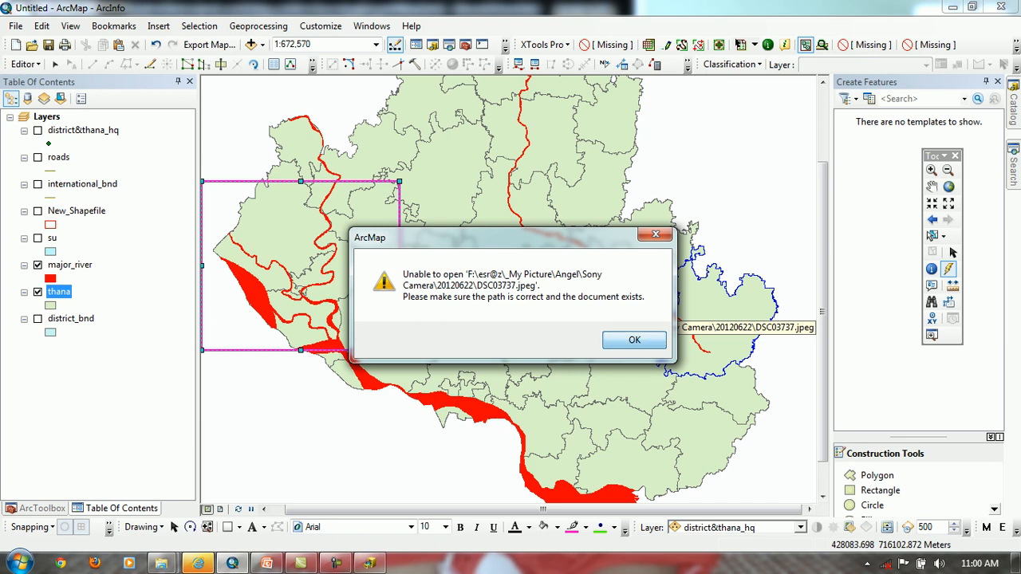
left_click(634, 340)
Open the thana attribute table and select the multimedia cell of the Singra record
right_click(56, 292)
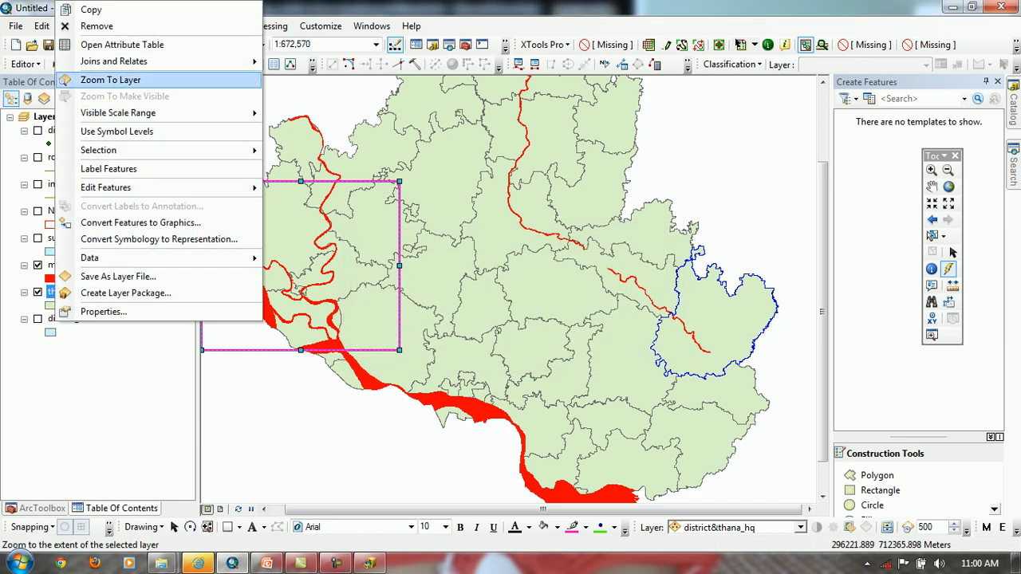
left_click(97, 45)
left_click_drag(268, 463, 702, 463)
left_click(670, 408)
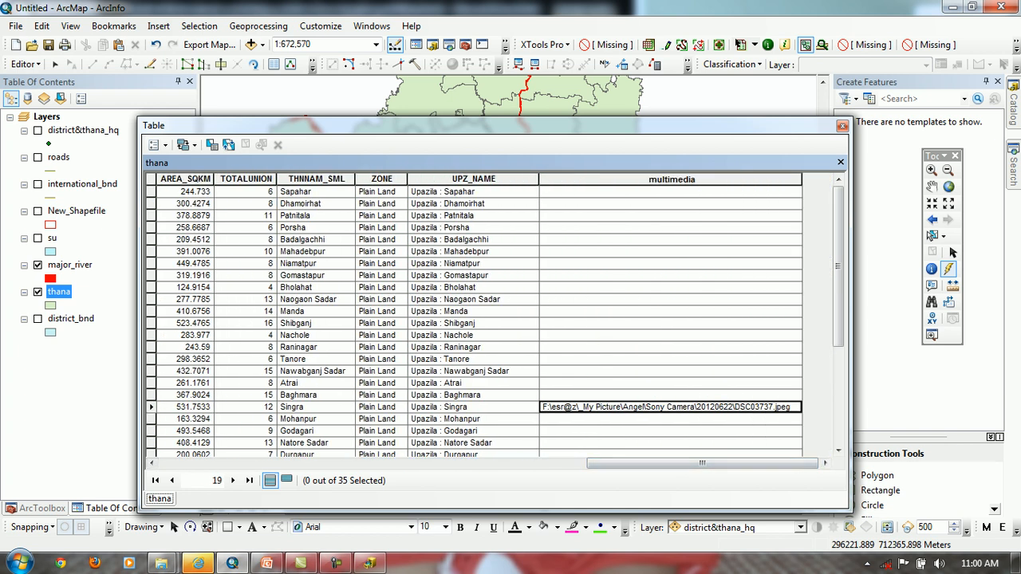
Stop the current edit session and save the edits
left_click(24, 64)
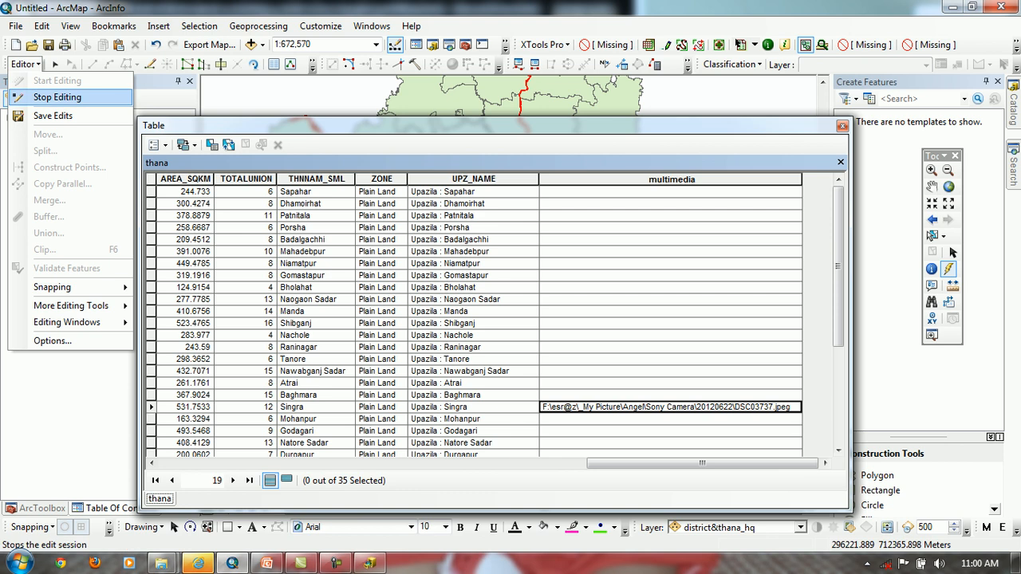
left_click(58, 97)
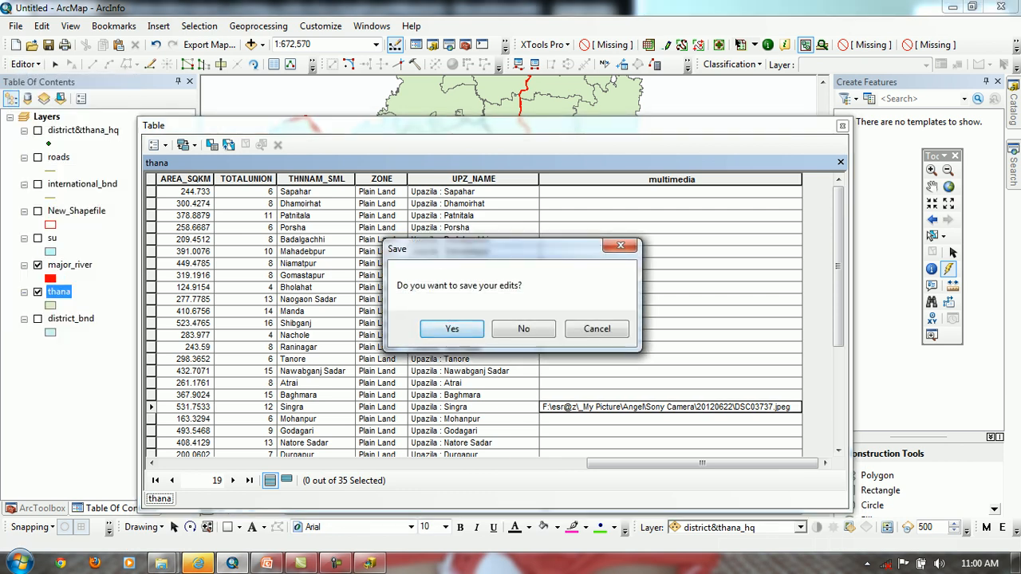
key("Return")
Start a new edit session on the shapefile workspace and select the multimedia cell of the Singra record
left_click(23, 64)
left_click(44, 85)
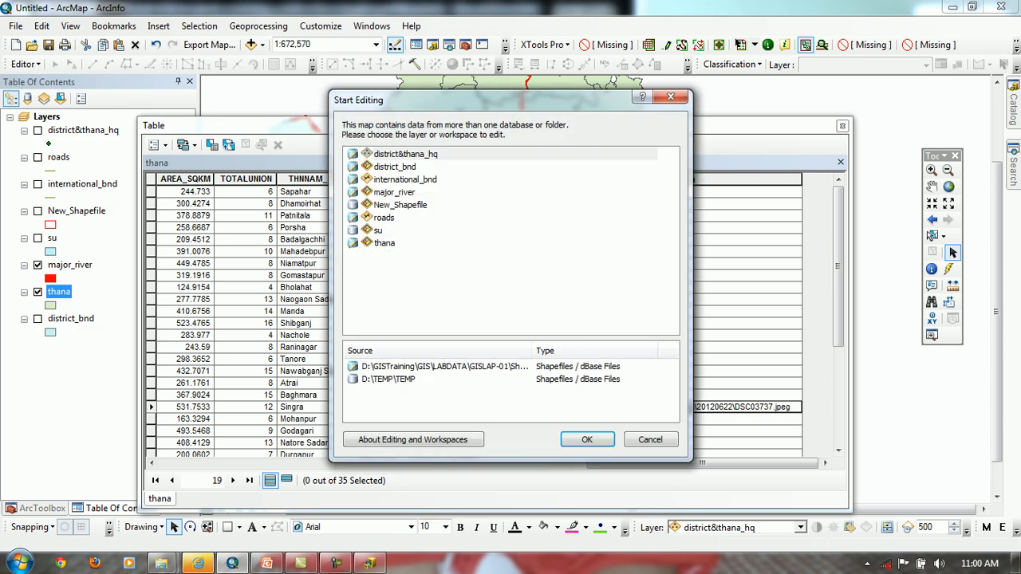
key("Return")
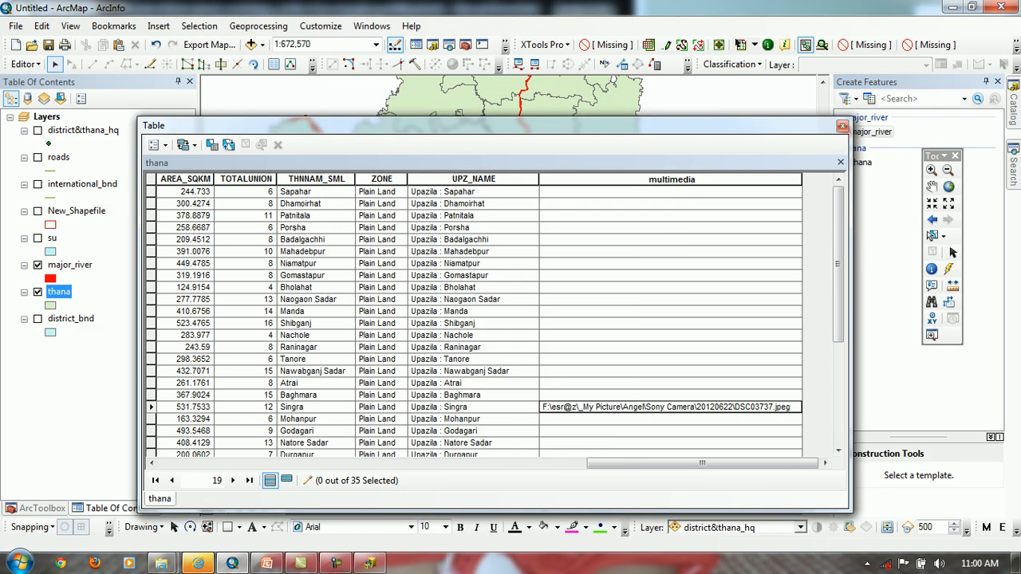
left_click(701, 406)
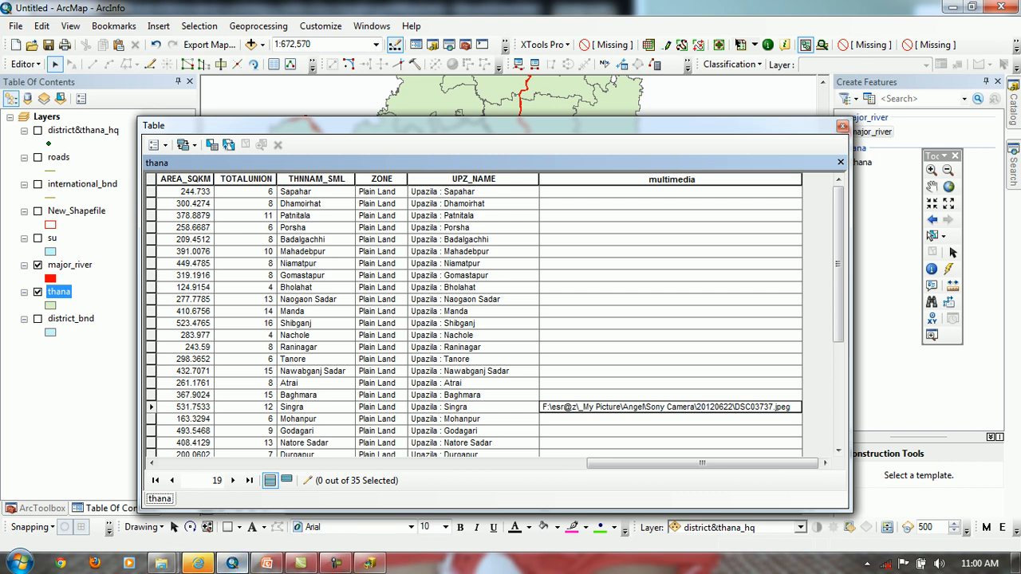
Check the picture file extensions in Windows Explorer's 20120622 folder by unhiding extensions for known file types, and hide them again
mouse_move(300, 563)
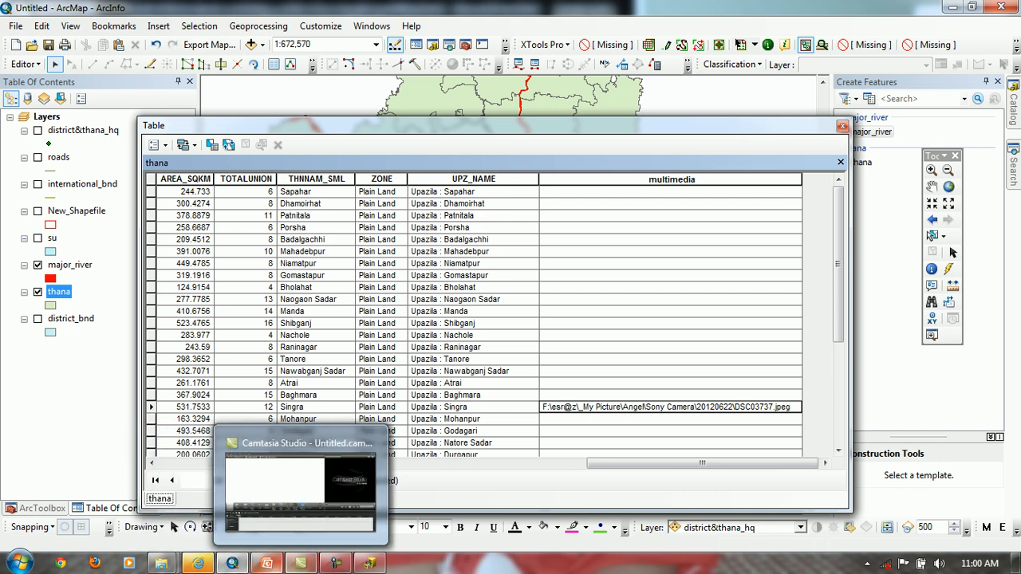
mouse_move(162, 564)
left_click(260, 487)
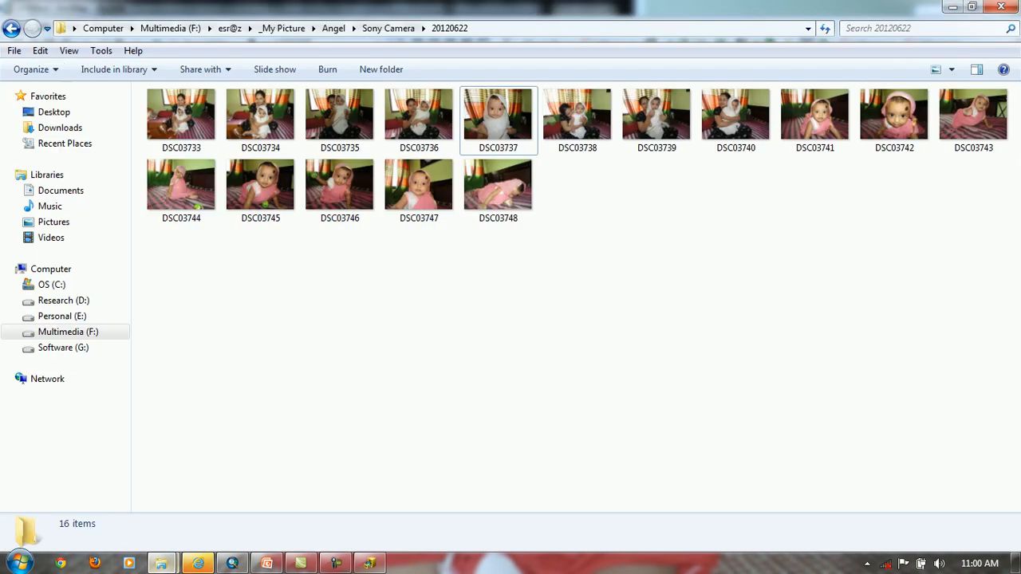
left_click(101, 51)
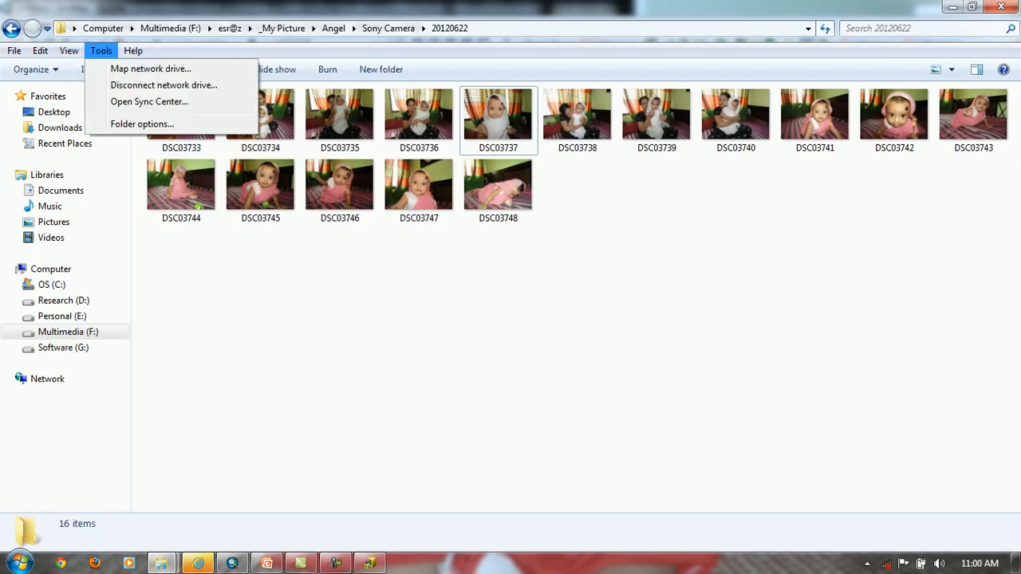
left_click(142, 125)
left_click(72, 90)
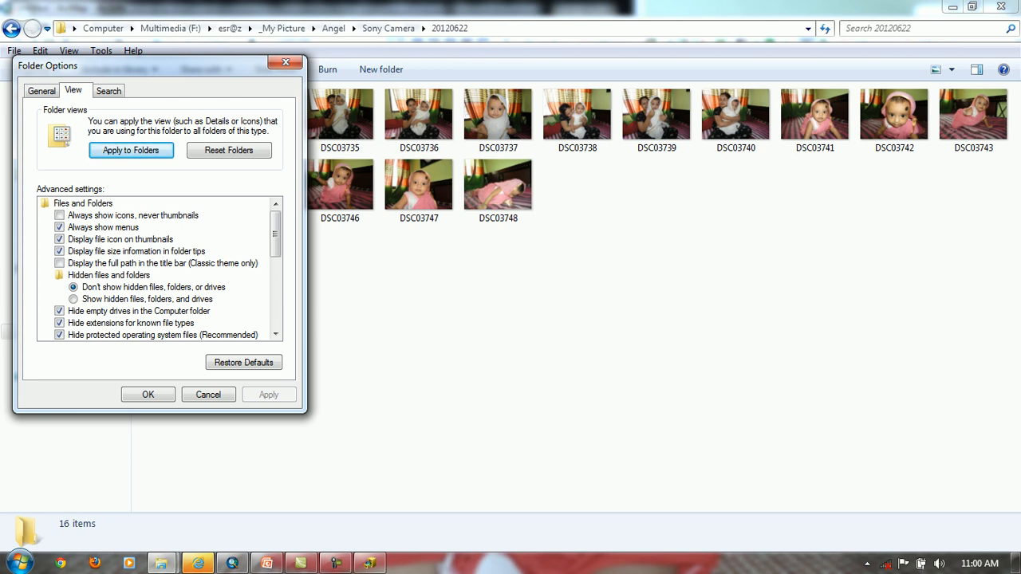
left_click(59, 323)
left_click(268, 394)
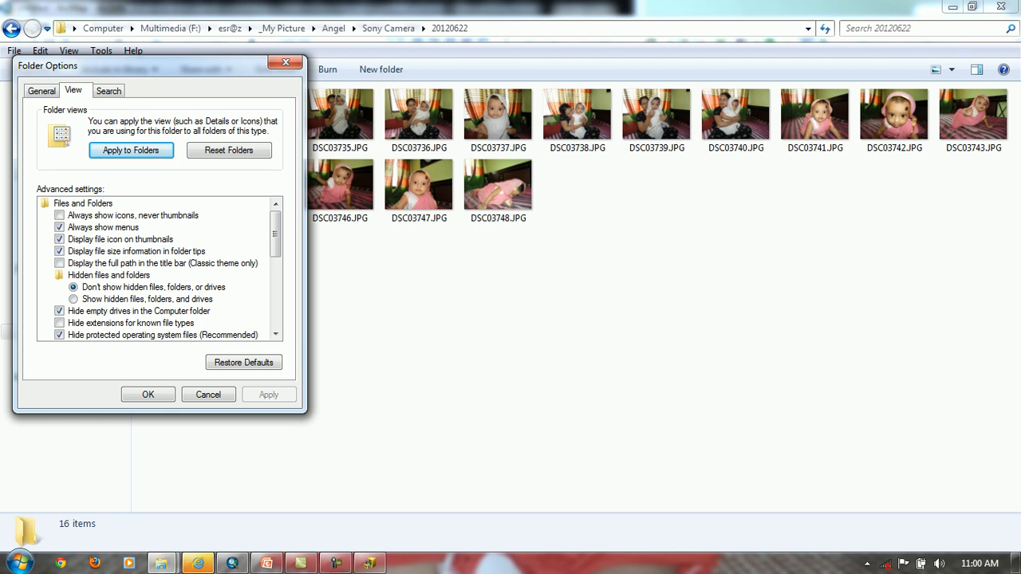
left_click(59, 323)
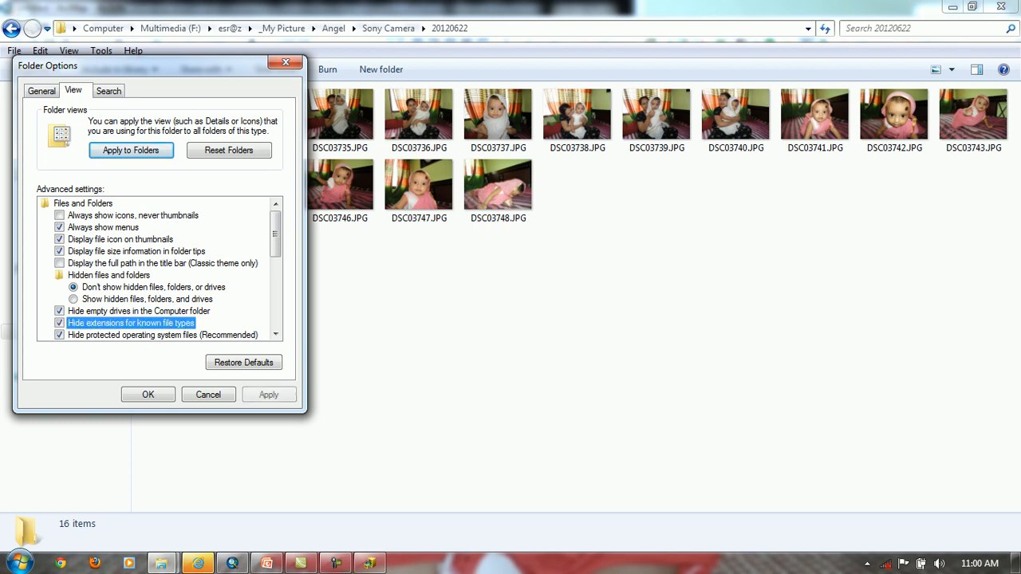
left_click(148, 395)
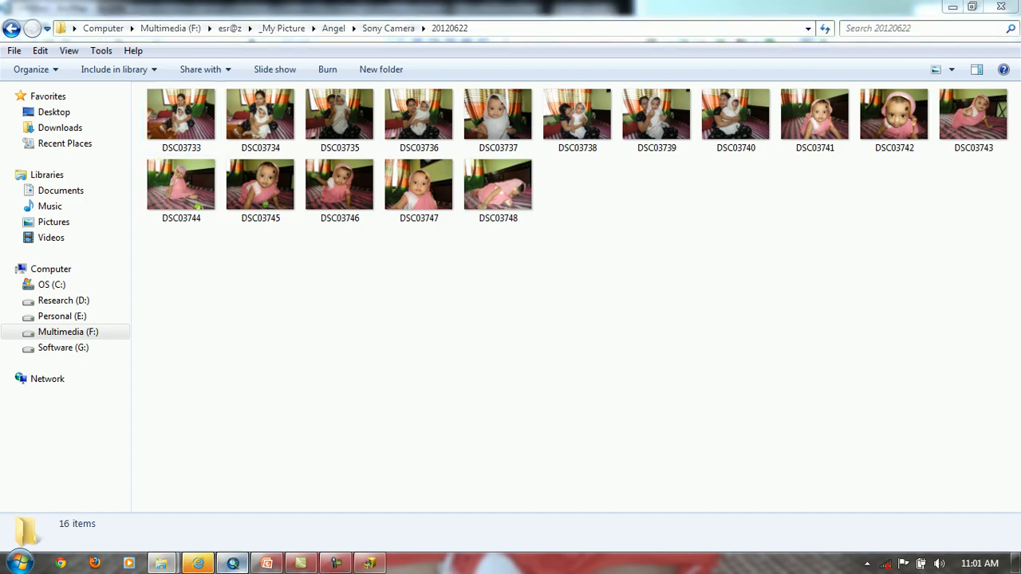
In ArcMap, change the extension of the Singra record's multimedia path to .jpg
left_click(232, 563)
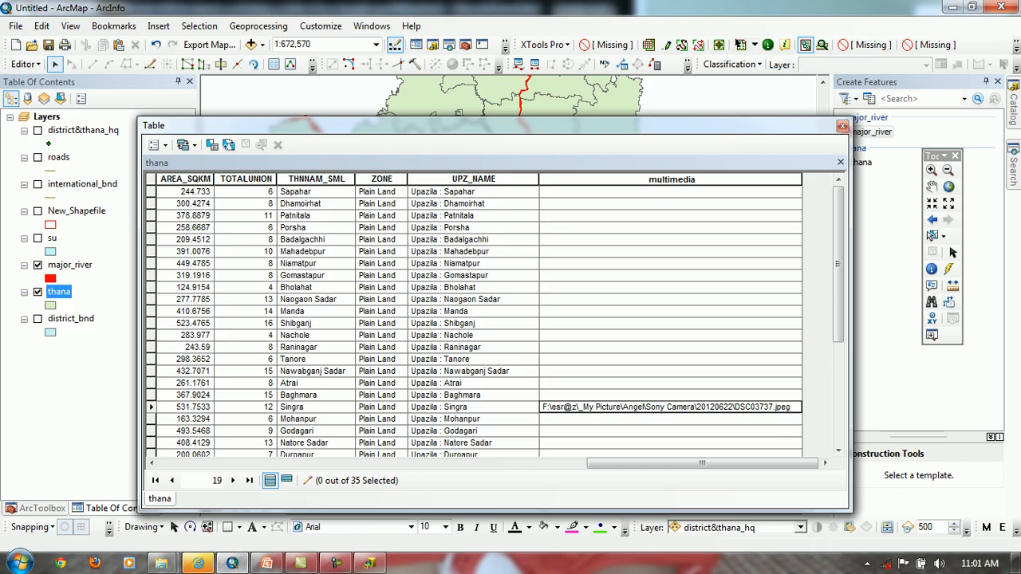
left_click(787, 407)
key("BackSpace")
left_click(766, 431)
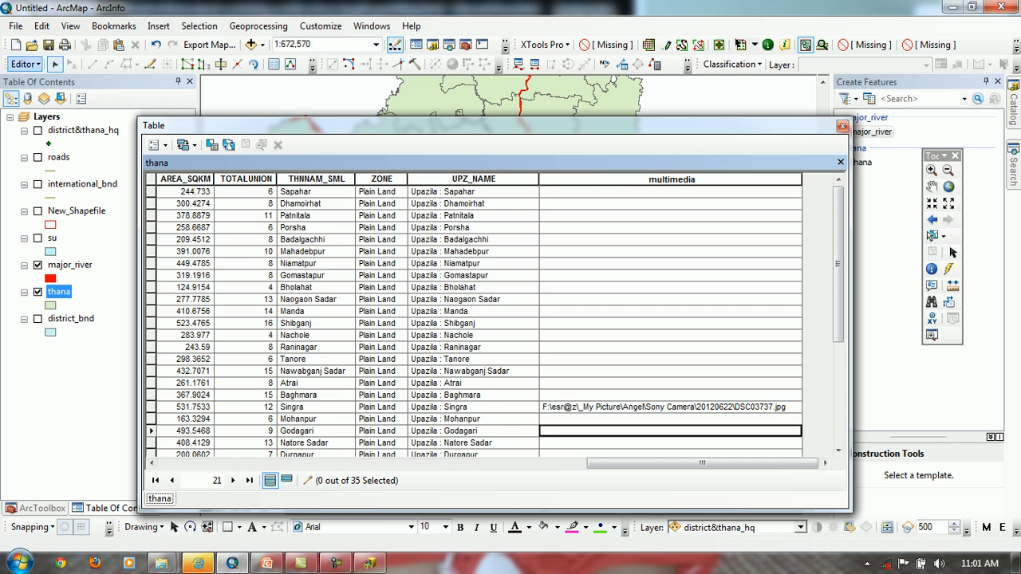
Stop editing and save the edited multimedia path
left_click(24, 64)
left_click(56, 97)
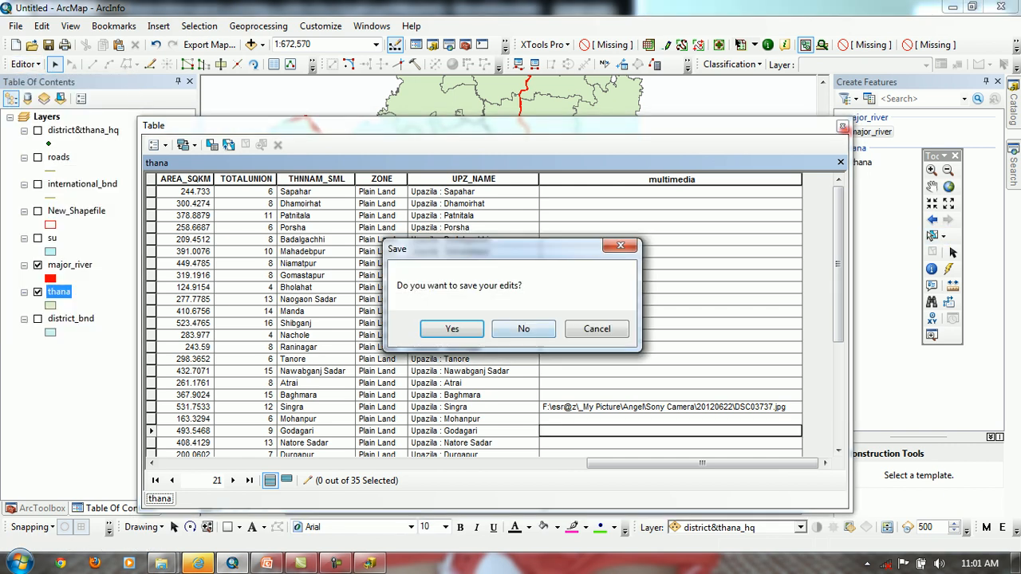
left_click(452, 328)
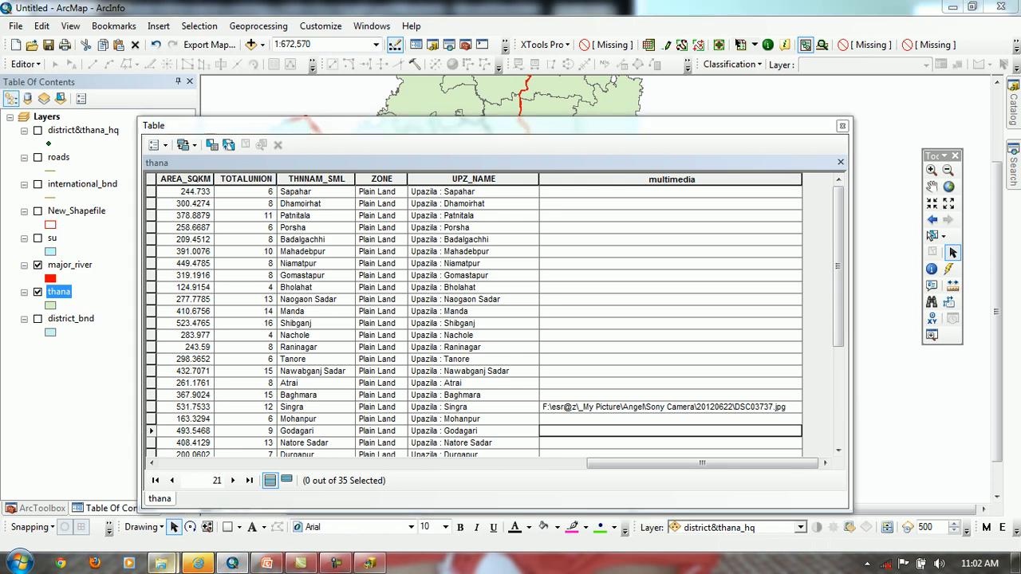
Switch to the 20120622 folder in Windows Explorer and select the picture DSC03737
mouse_move(161, 563)
left_click(256, 475)
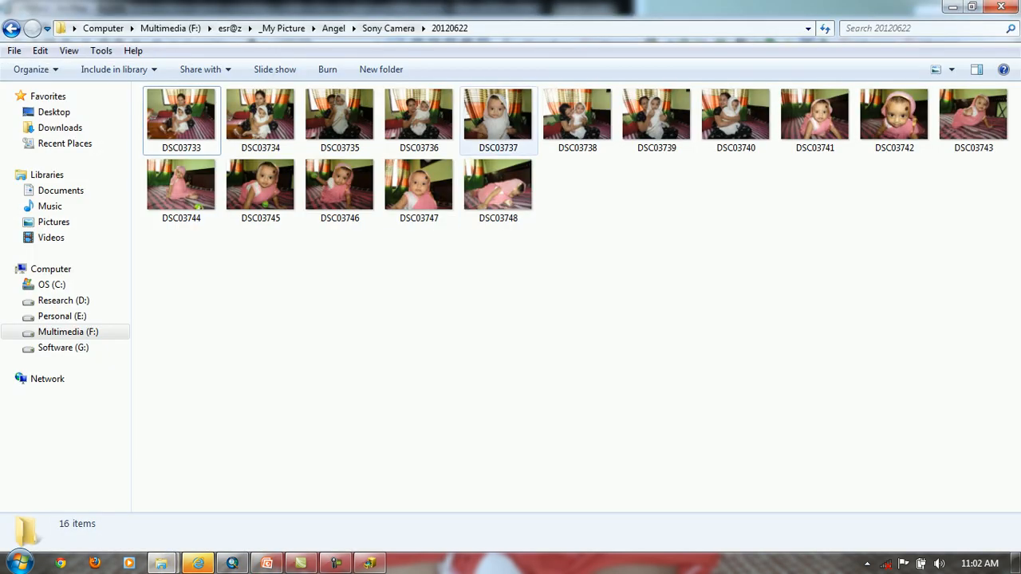
left_click(498, 116)
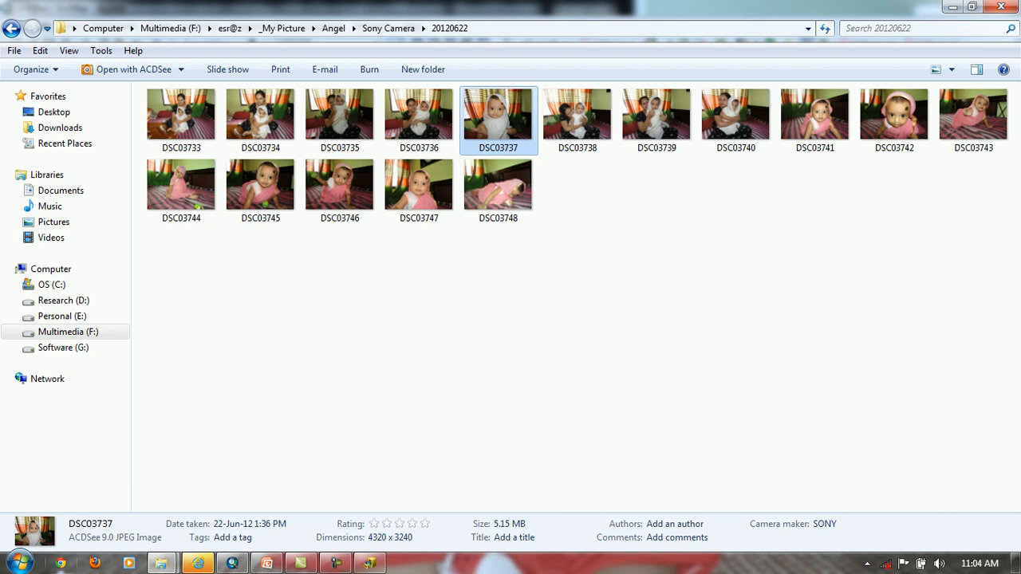
Back in ArcMap, close the attribute table and open the linked picture from the Singra polygon with the Hyperlink tool
left_click(232, 563)
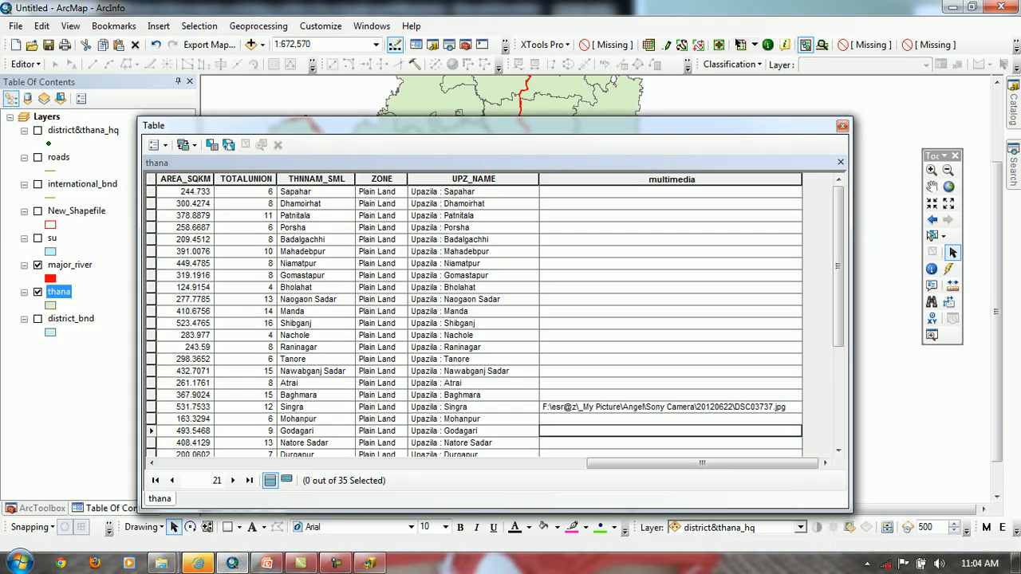
left_click(26, 64)
left_click(26, 65)
left_click(842, 125)
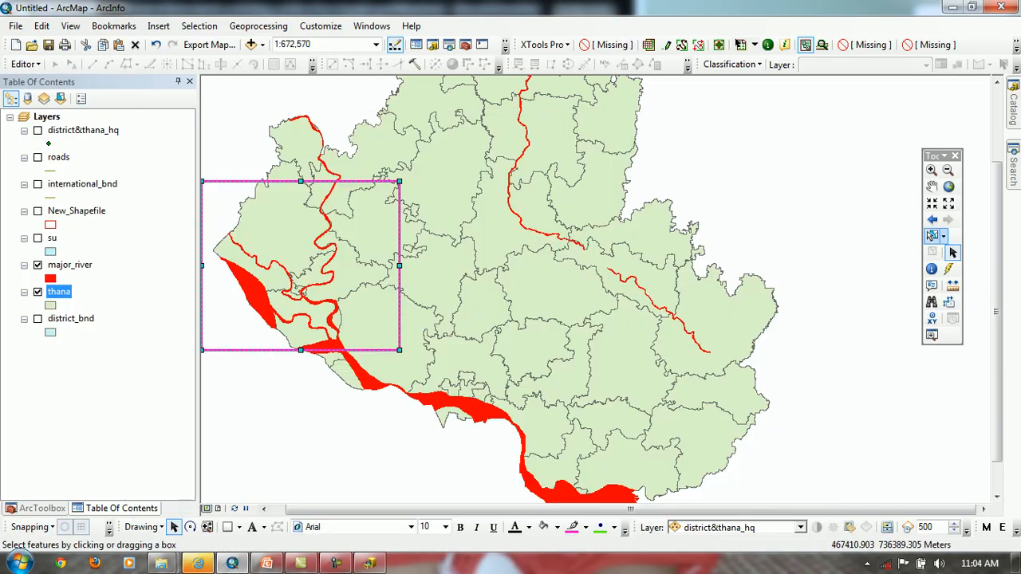
left_click(948, 269)
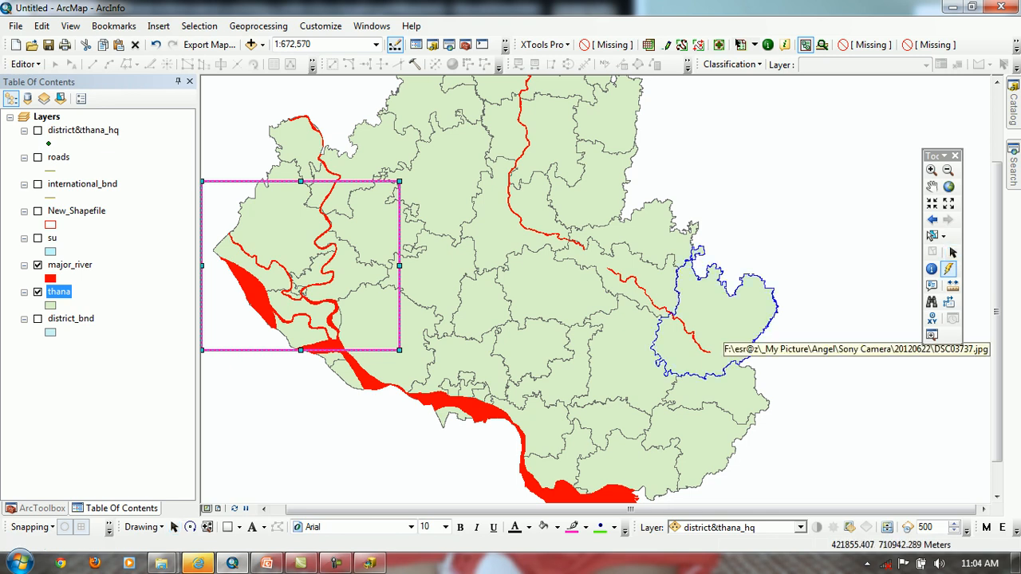
left_click(709, 348)
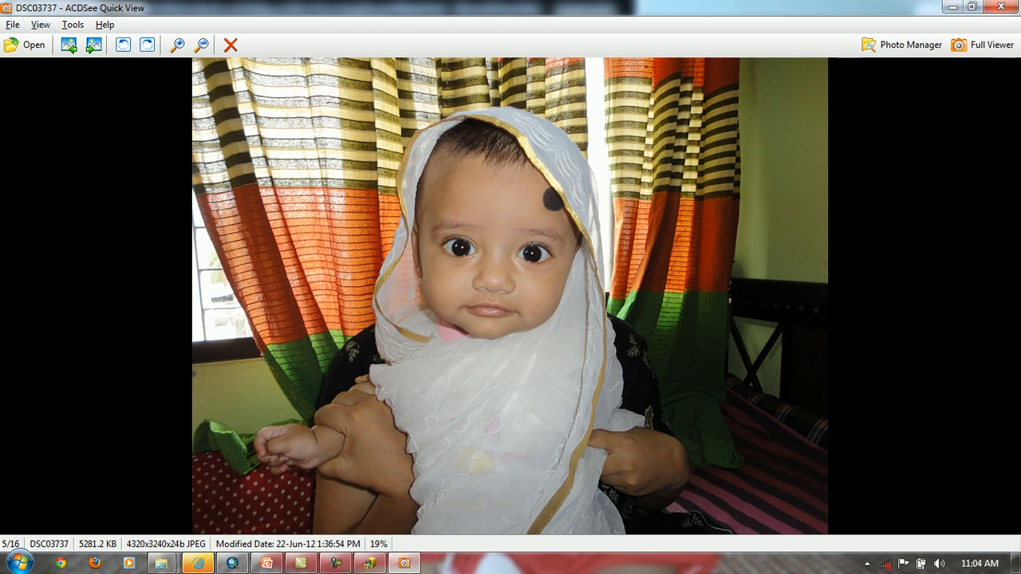
Restore the ACDSee picture window to a smaller size and place it over the map beside the Singra polygon
left_click(972, 6)
left_click_drag(382, 174, 243, 35)
left_click(722, 323)
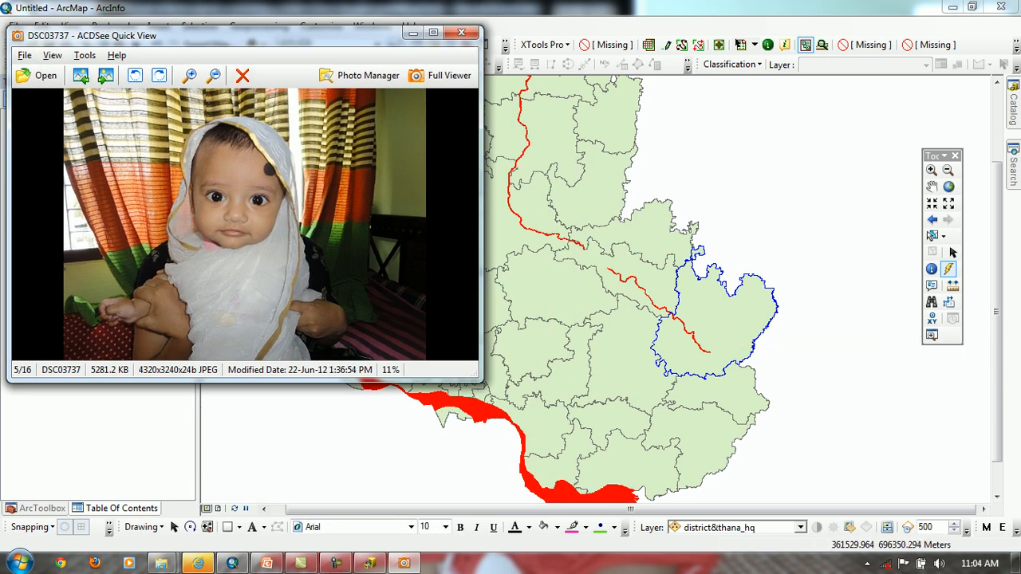
left_click_drag(481, 381, 299, 303)
left_click_drag(169, 36, 394, 125)
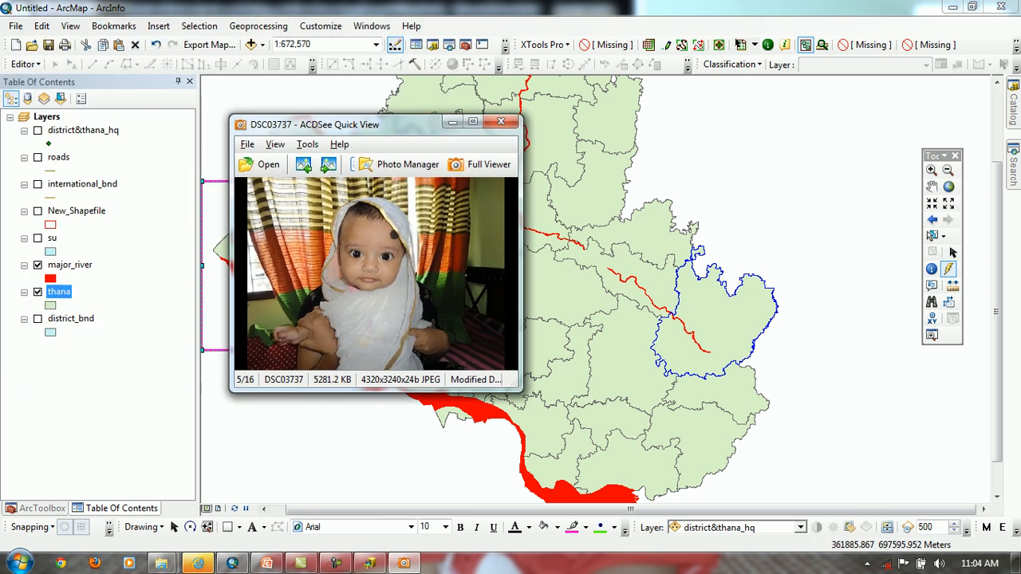
Follow the Singra polygon's hyperlink again to view the picture, and close the picture viewer
left_click(663, 285)
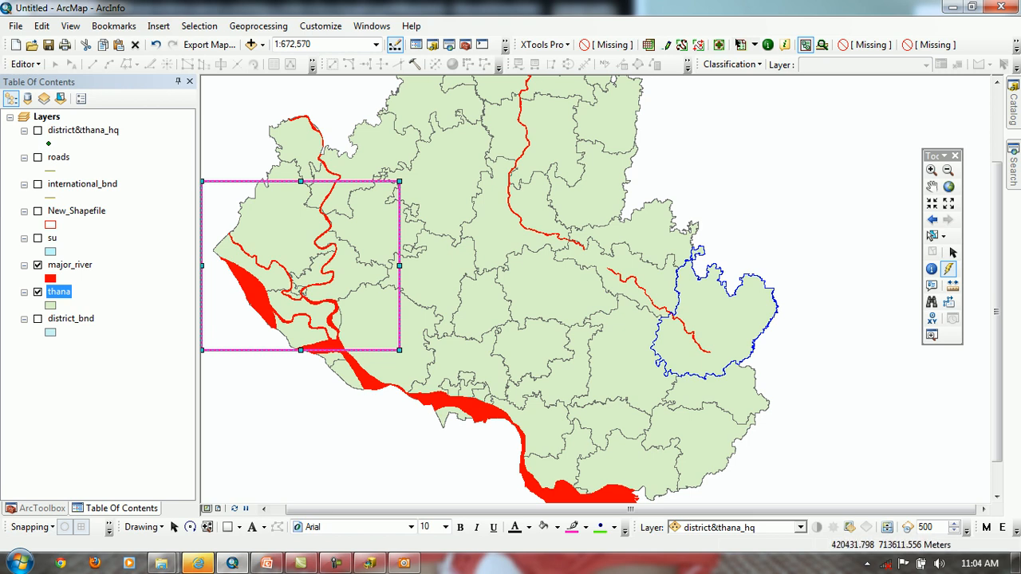
left_click(718, 318)
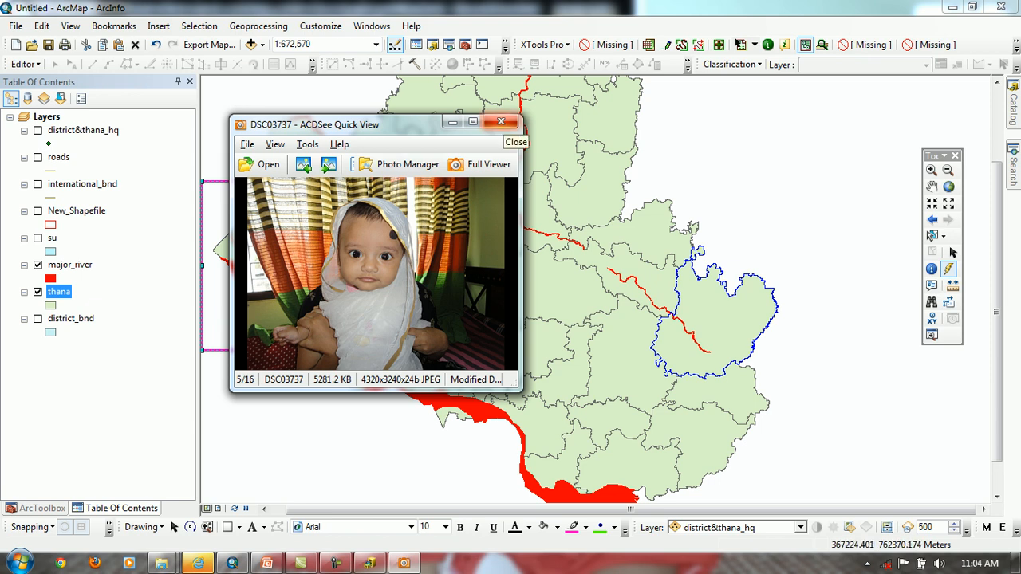
left_click(501, 121)
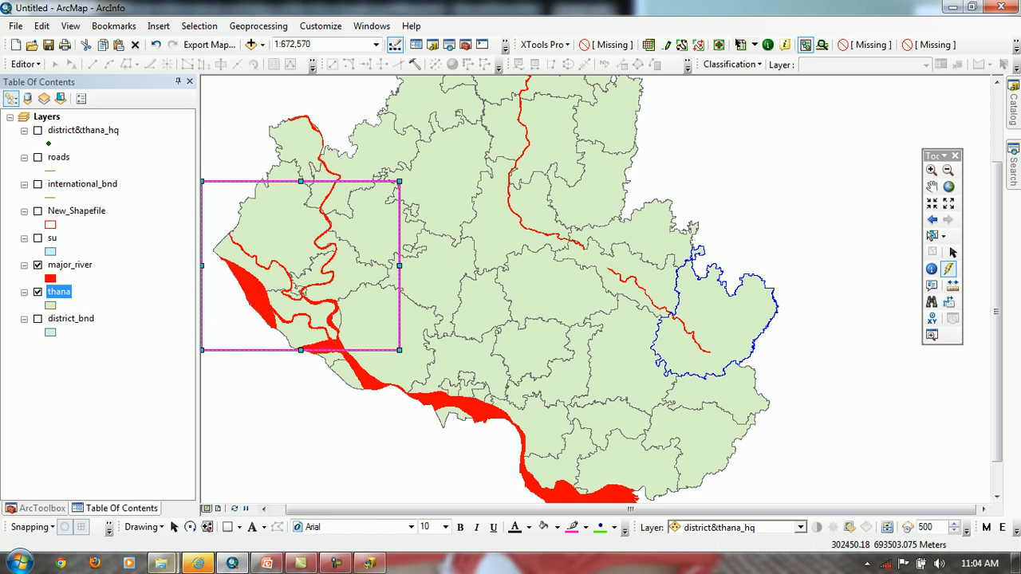
left_click(161, 563)
left_click(319, 382)
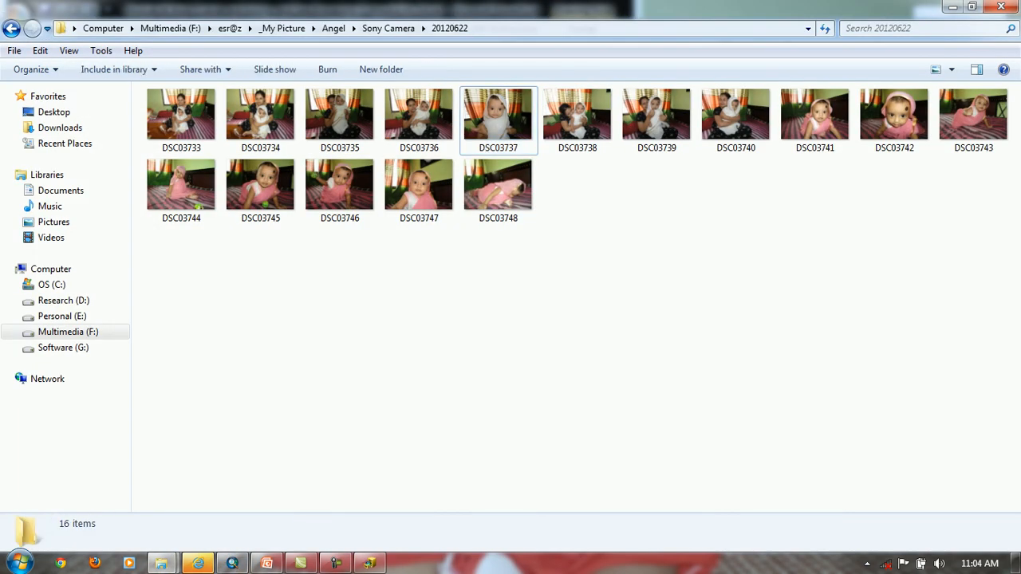
left_click(232, 563)
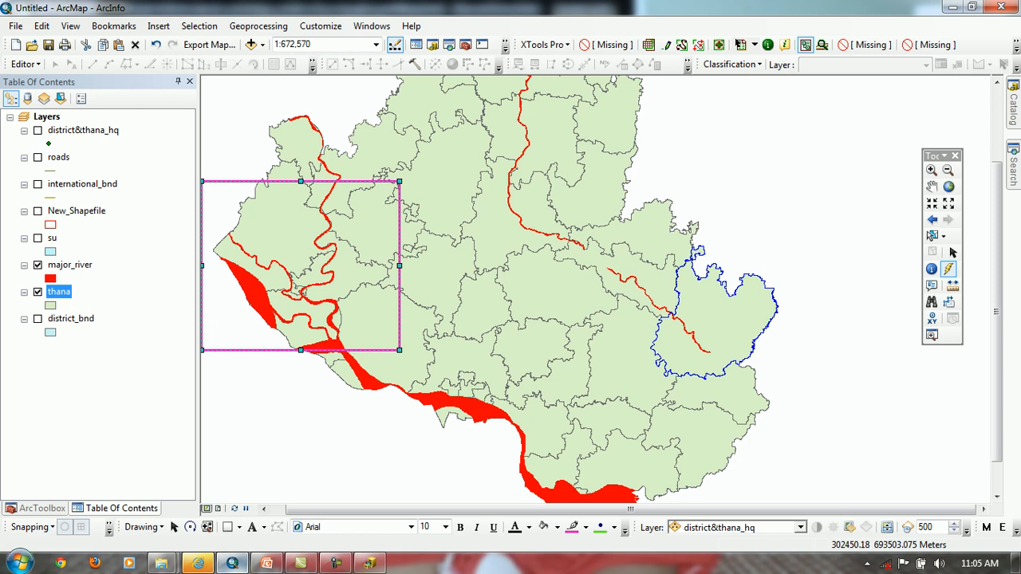
left_click(20, 564)
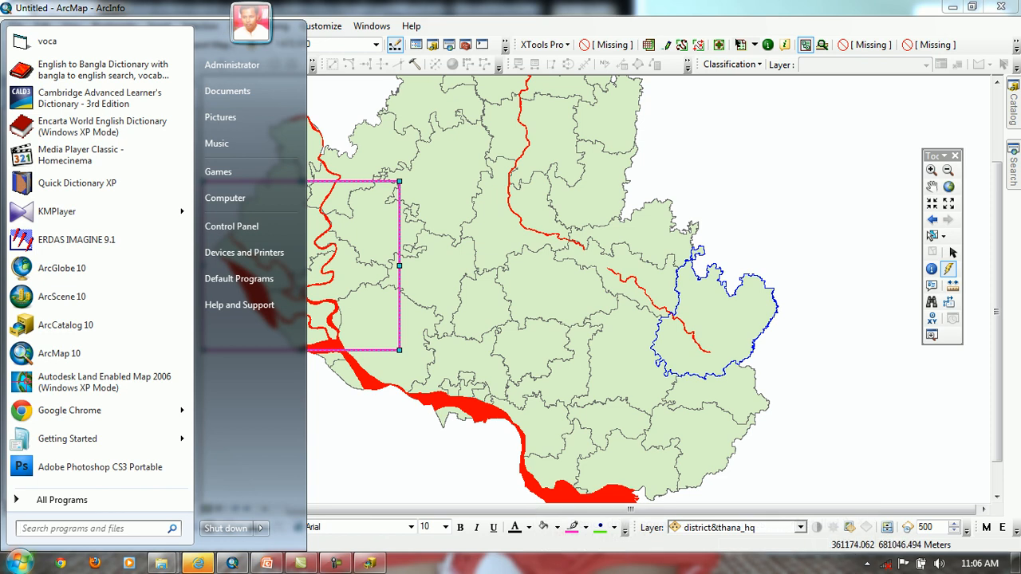
left_click(335, 203)
Minimize ArcMap and the Explorer window, and select the subtitle line of the Attribute Operations slide in PowerPoint
left_click(952, 8)
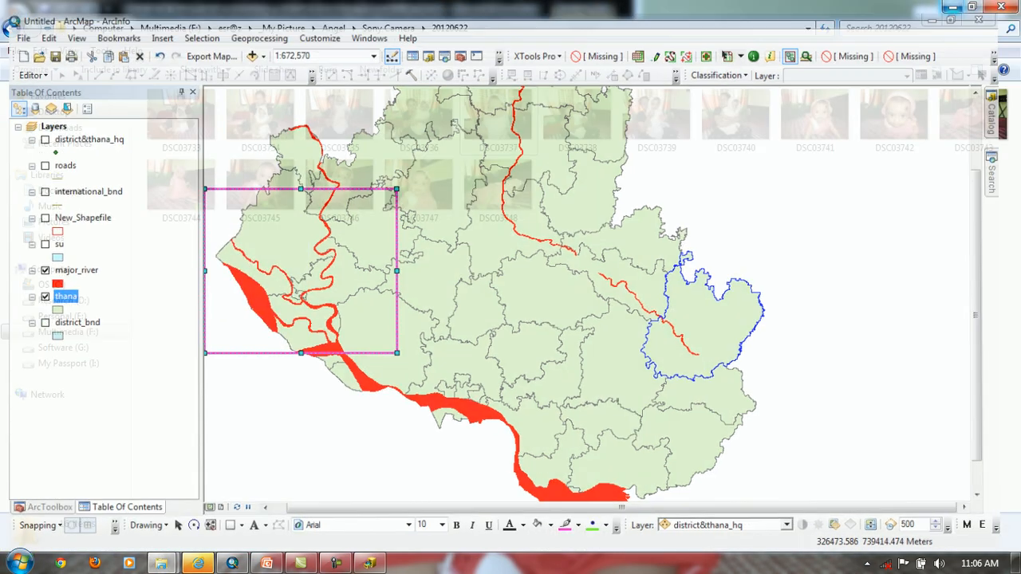
left_click(952, 7)
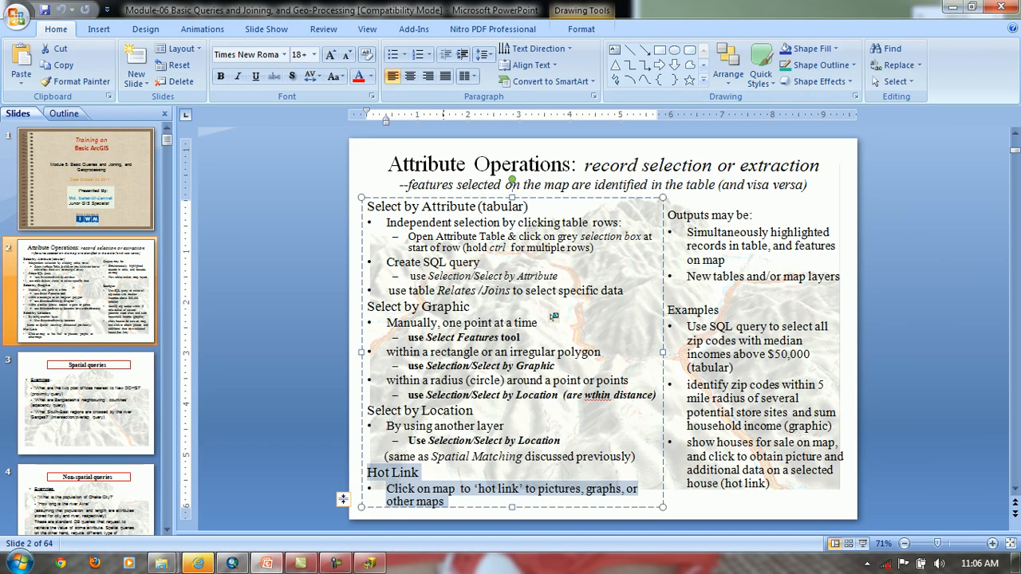
left_click(591, 184)
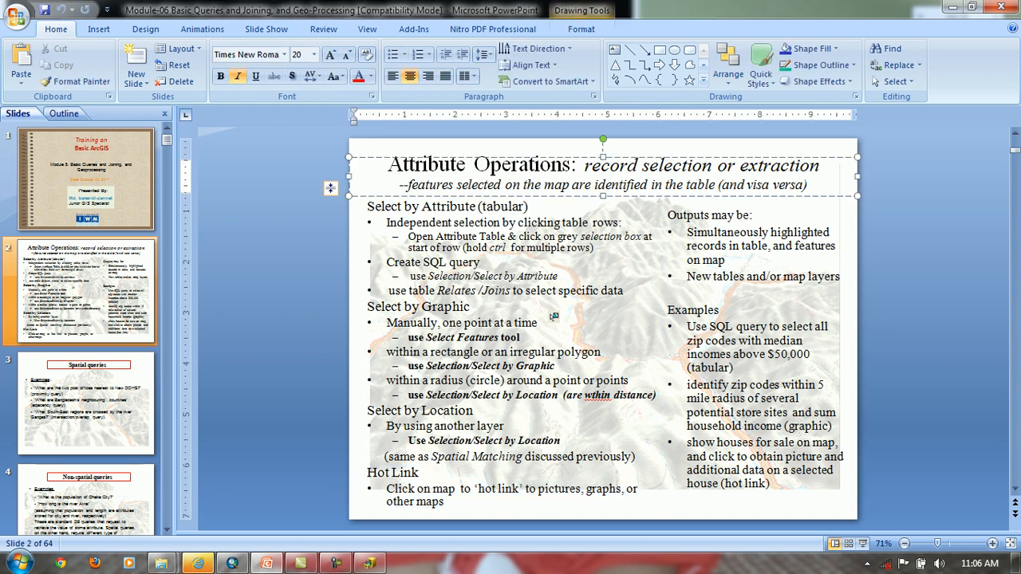
triple_click(591, 184)
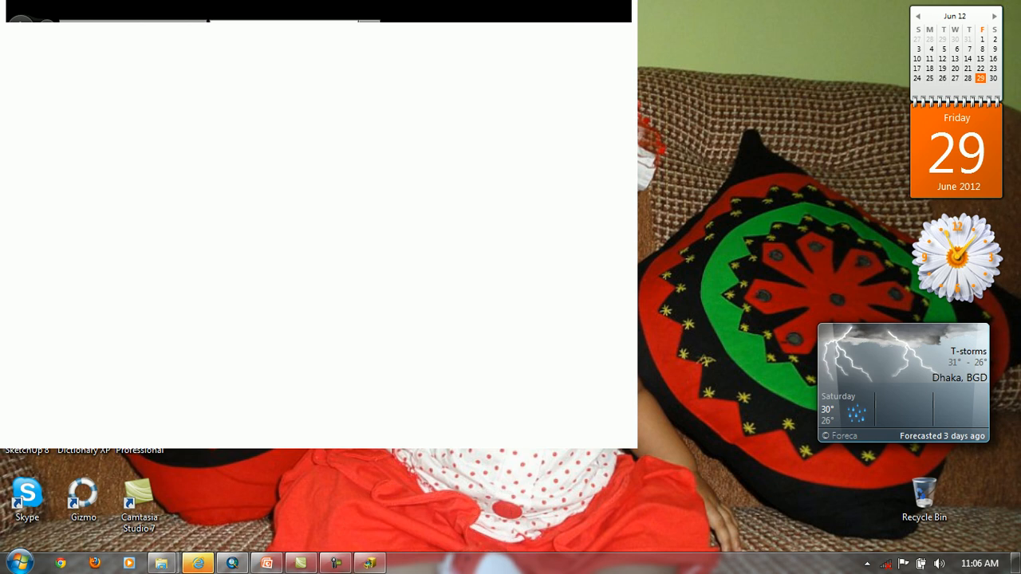
Show the desktop and open the Computer window to list the drives
right_click(512, 561)
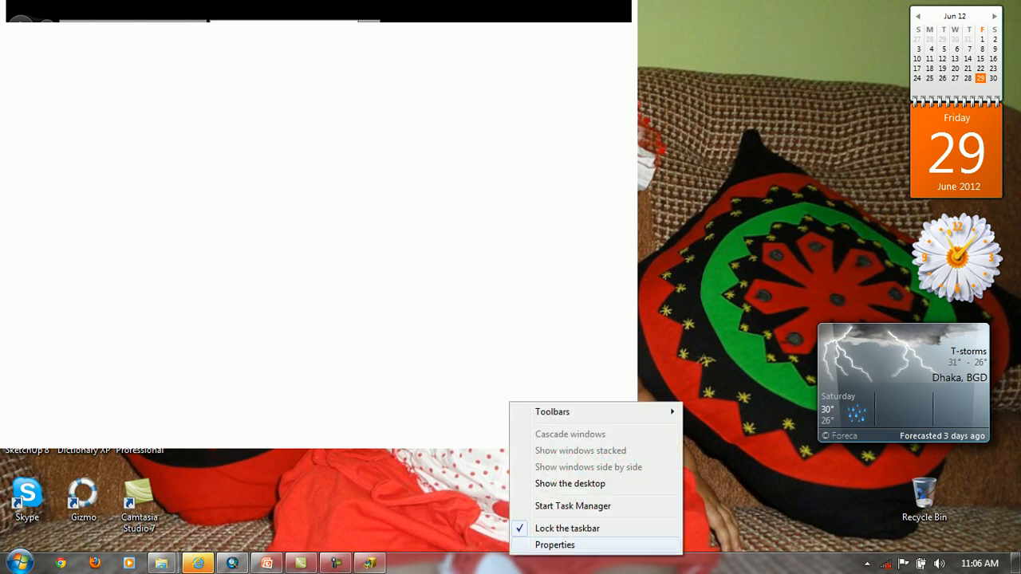
left_click(551, 484)
double_click(28, 28)
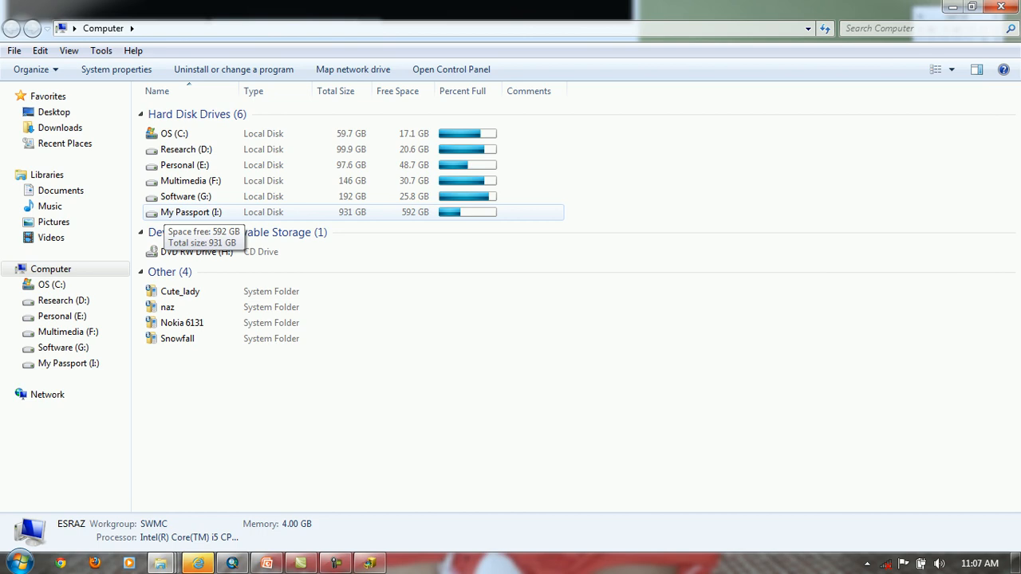
left_click(163, 212)
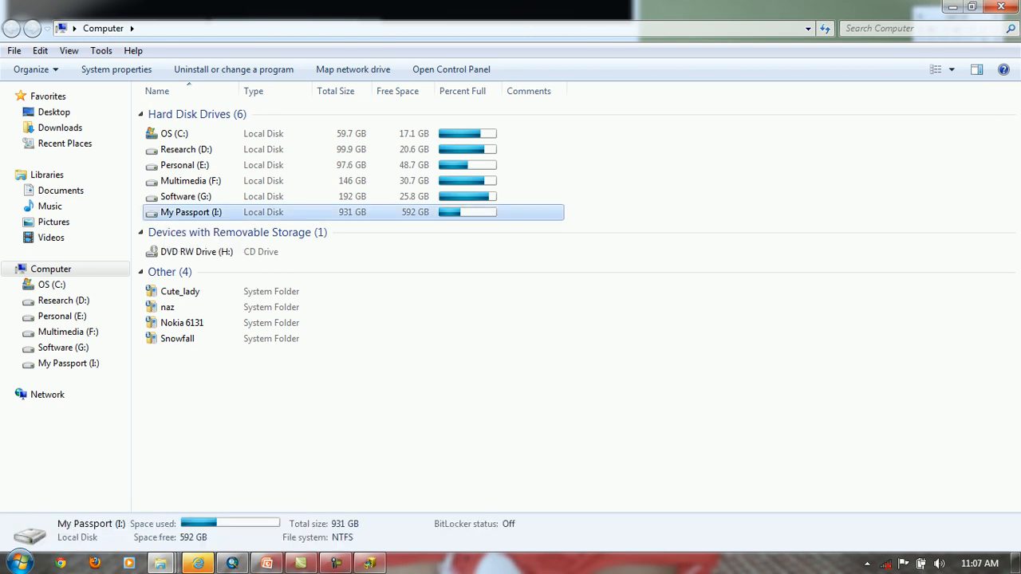
right_click(163, 212)
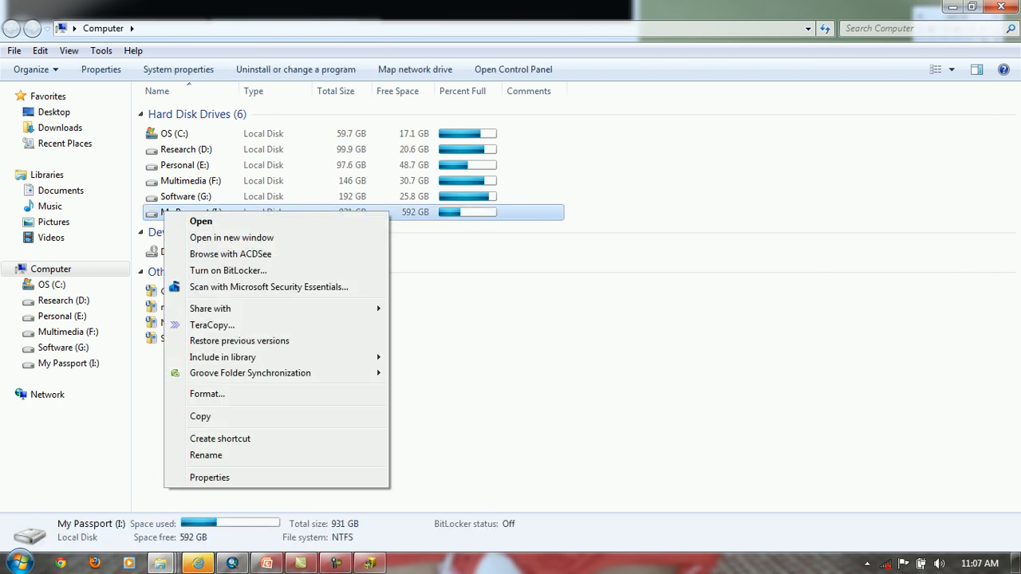
key("Escape")
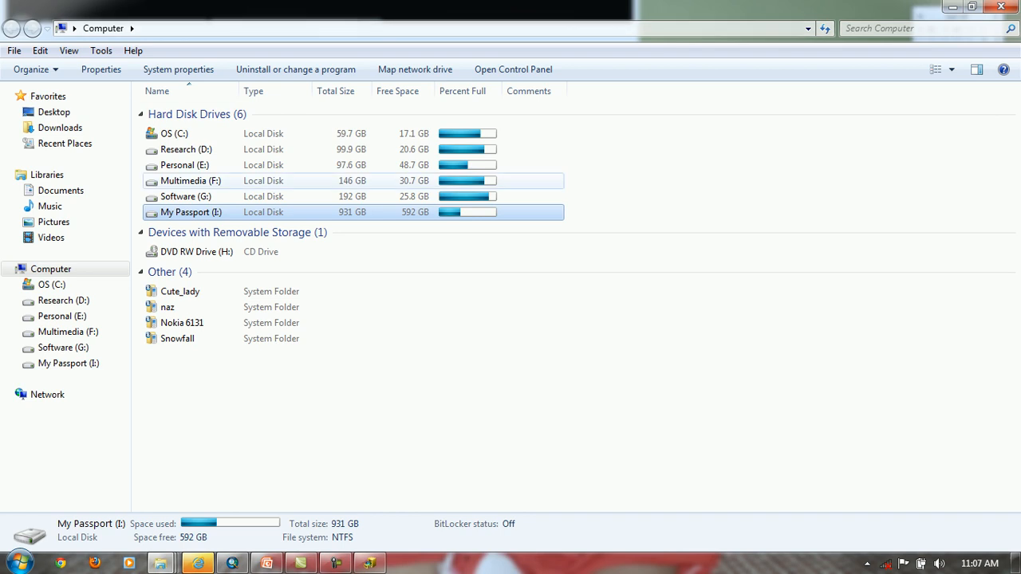
right_click(152, 214)
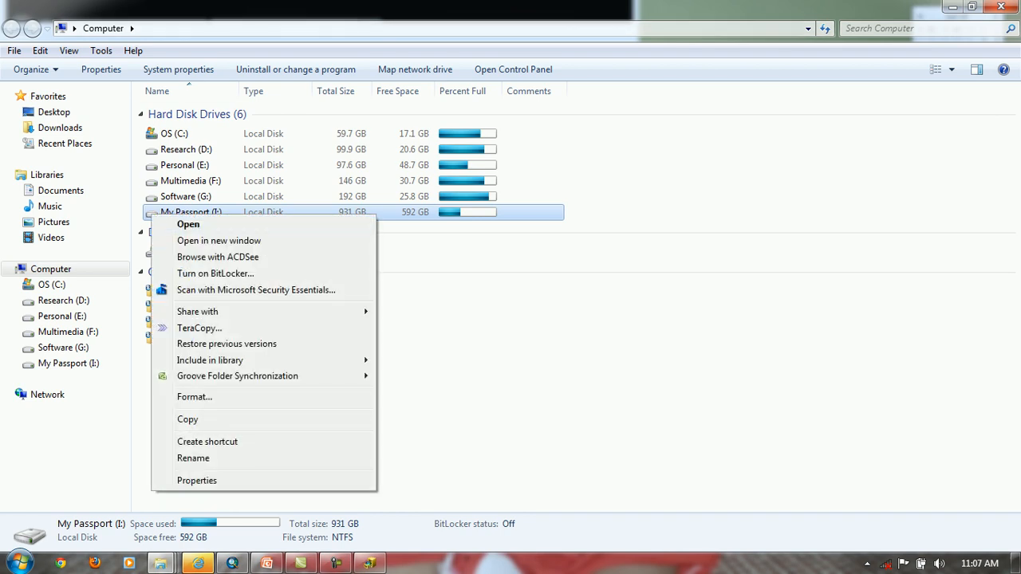
Open the ArcGIS 10 folder inside Software and GIS on the Software (G:) drive
double_click(185, 196)
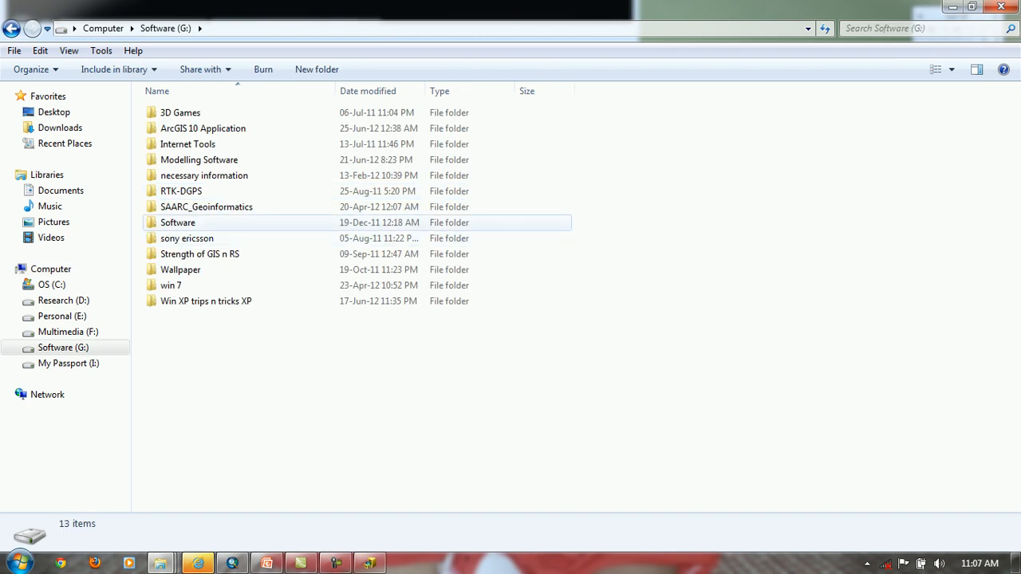
left_click(185, 222)
left_click(185, 223)
double_click(232, 222)
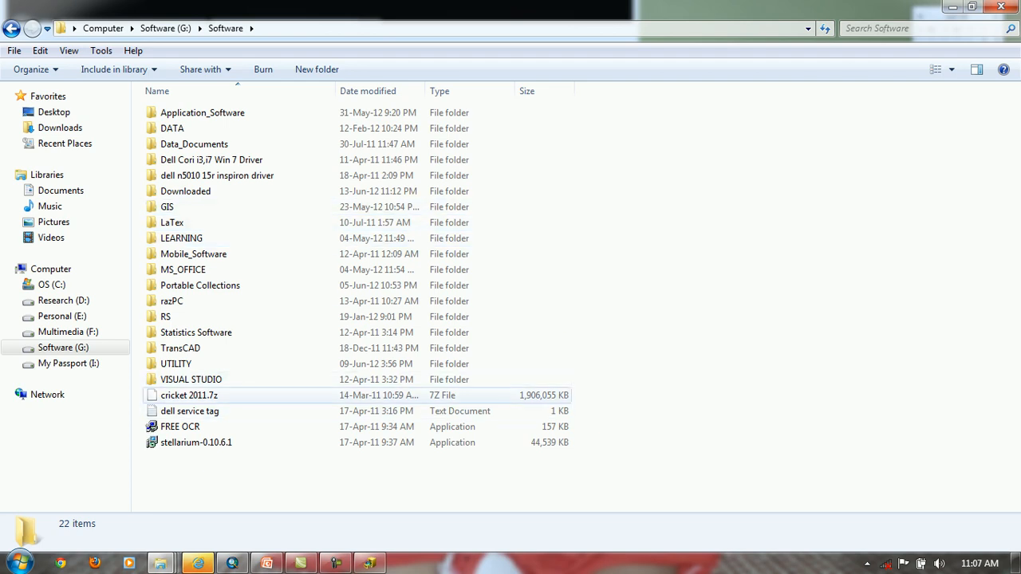
double_click(167, 206)
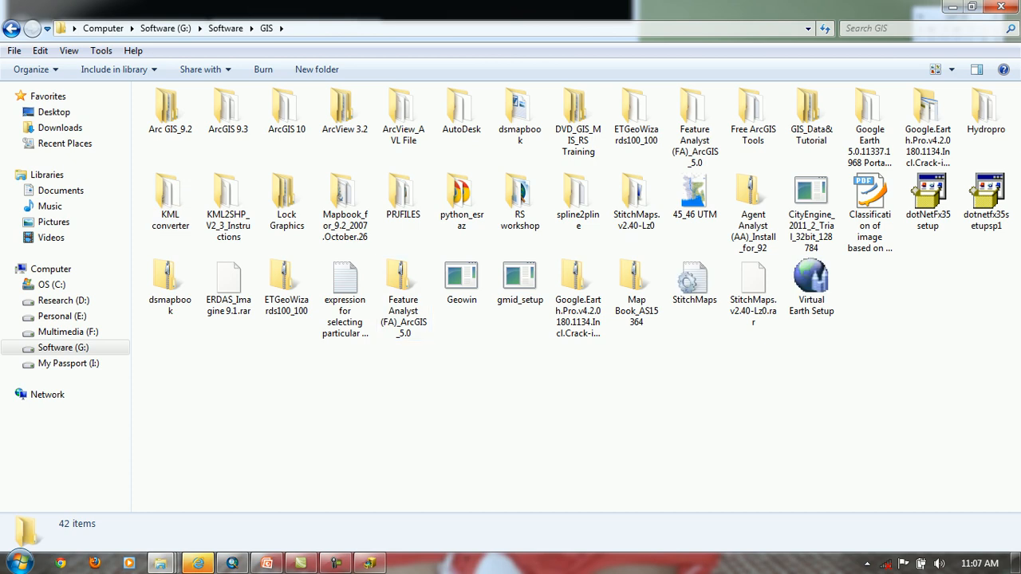
double_click(286, 111)
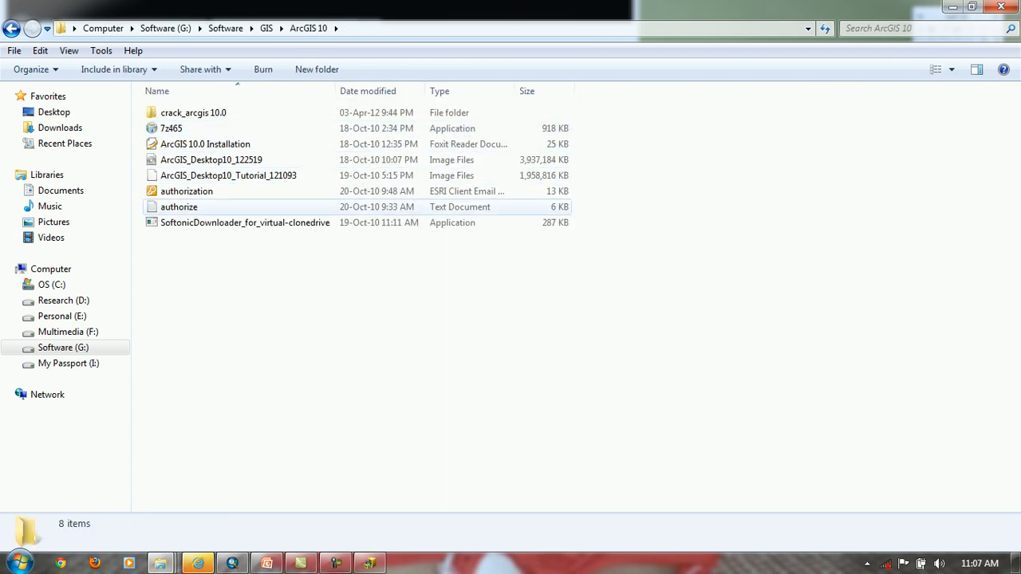
Select 7z465, ArcGIS_Desktop10_122519 and ArcGIS_Desktop10_Tutorial_121093 and open the Copy Items dialog for them
left_click(171, 129)
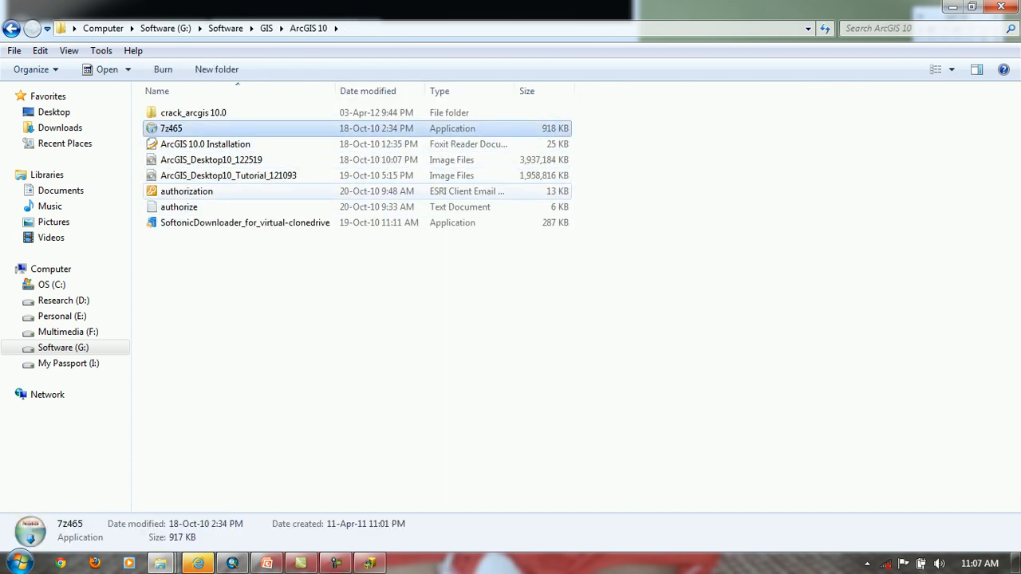
left_click(210, 159, "ctrl")
left_click(228, 176, "ctrl")
right_click(221, 158)
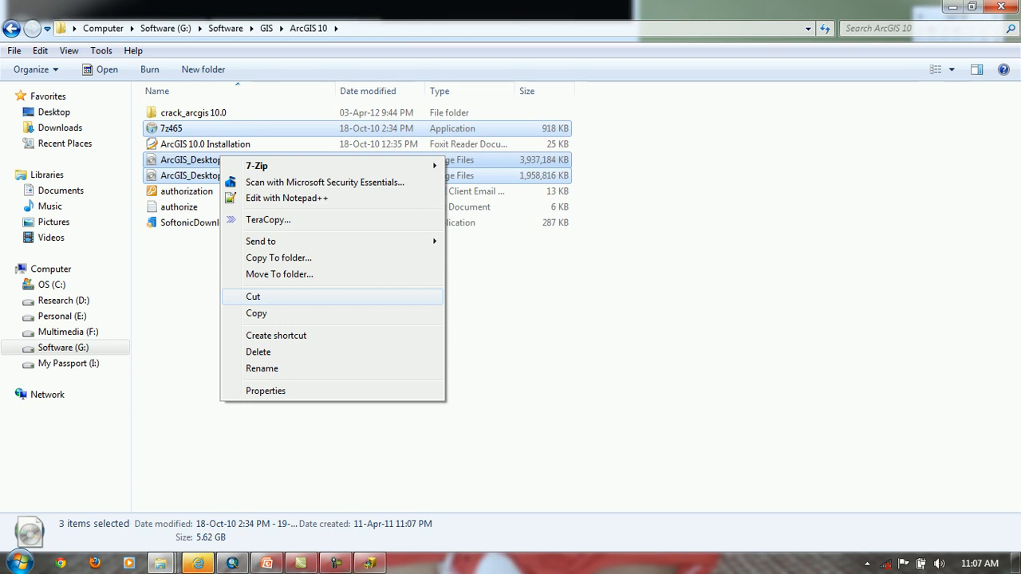
left_click(278, 257)
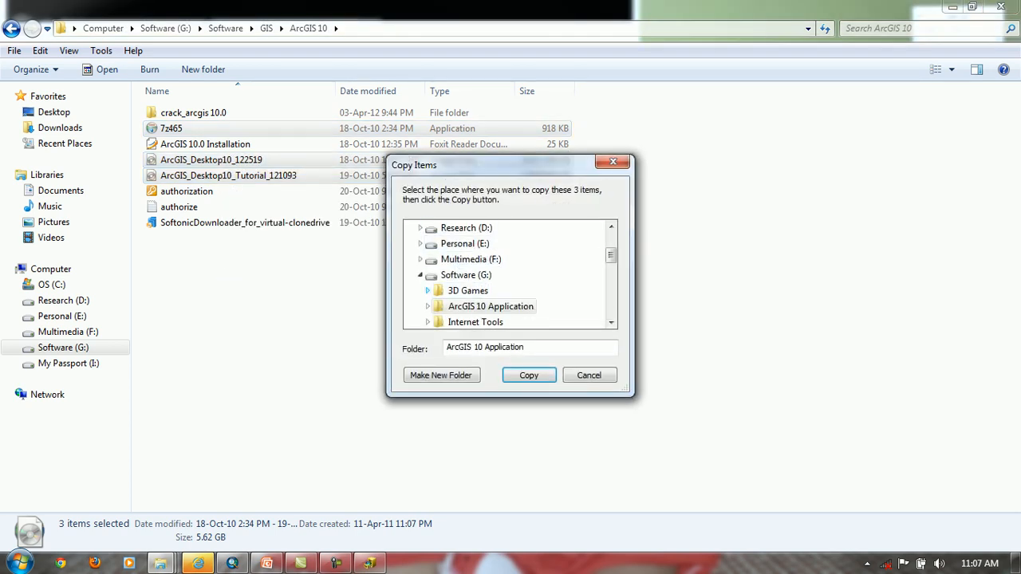
Make a new folder named GIS on the My Passport (I:) drive as part of the copy destination
left_click(420, 275)
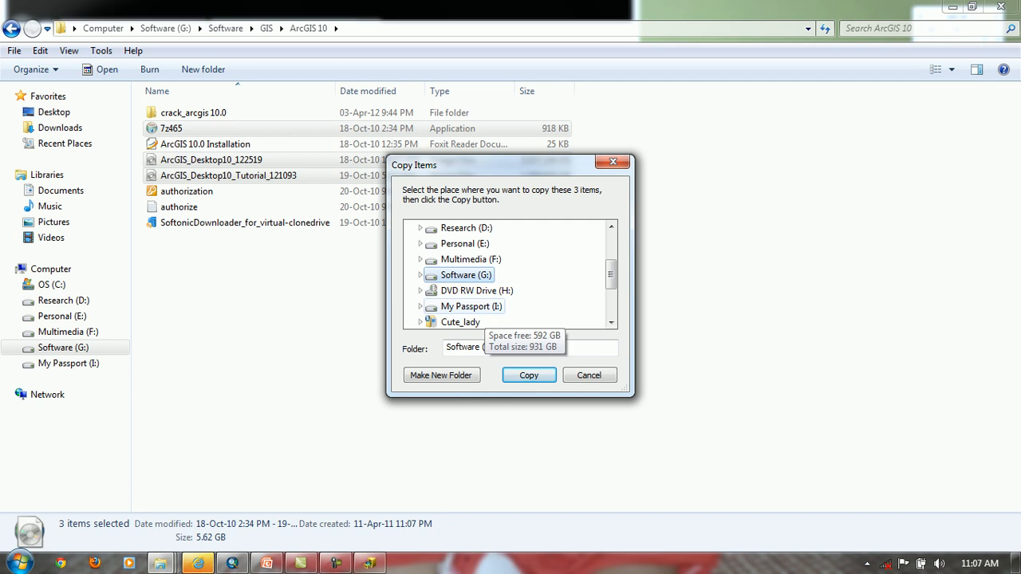
left_click(471, 306)
left_click(440, 375)
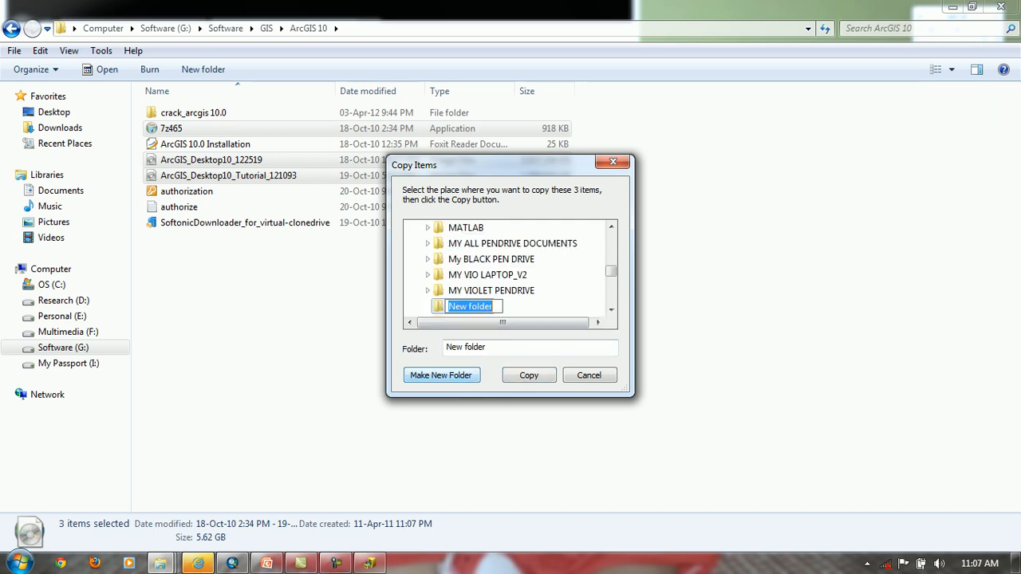
type("G")
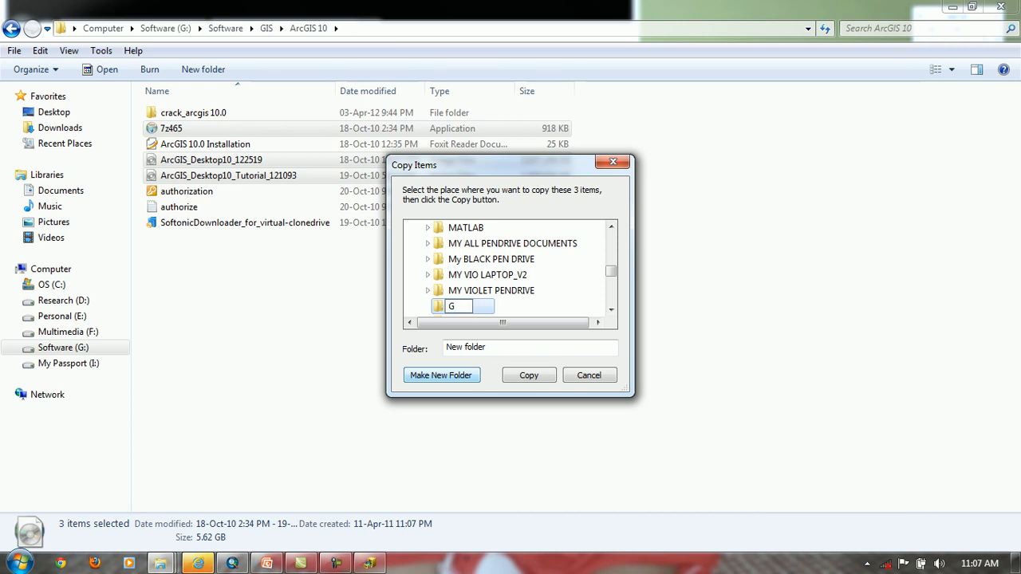
type("IS")
key("Return")
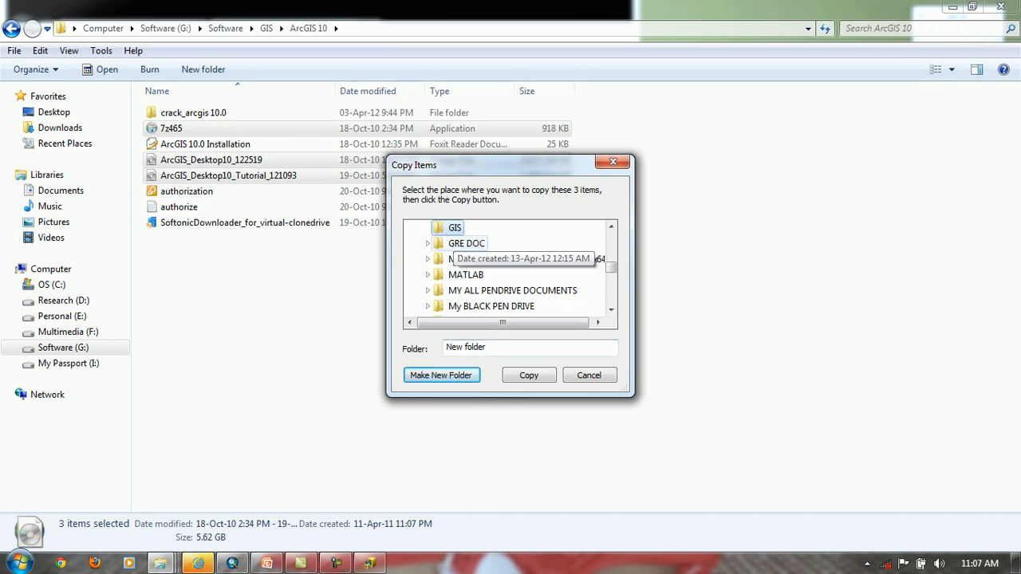
Make a subfolder named ArcGIS 10 inside GIS and start copying the three selected files into it
left_click(441, 375)
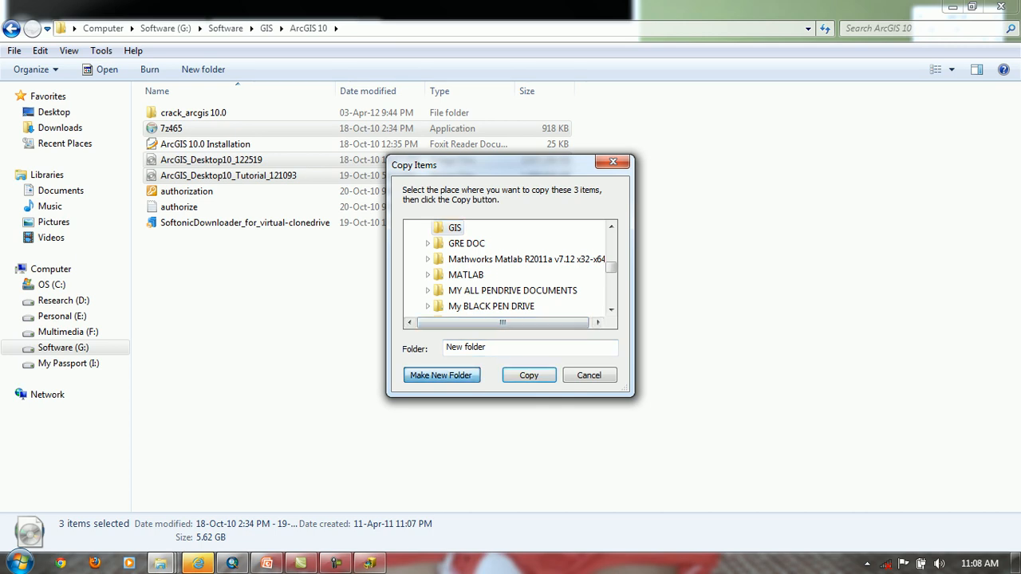
type("A")
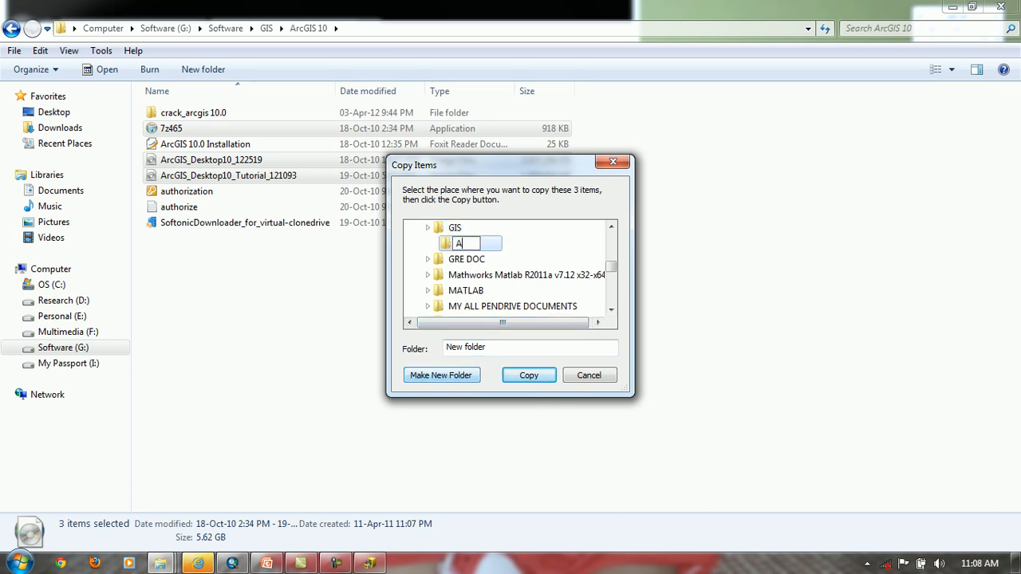
type("rcGIS 10")
key("Return")
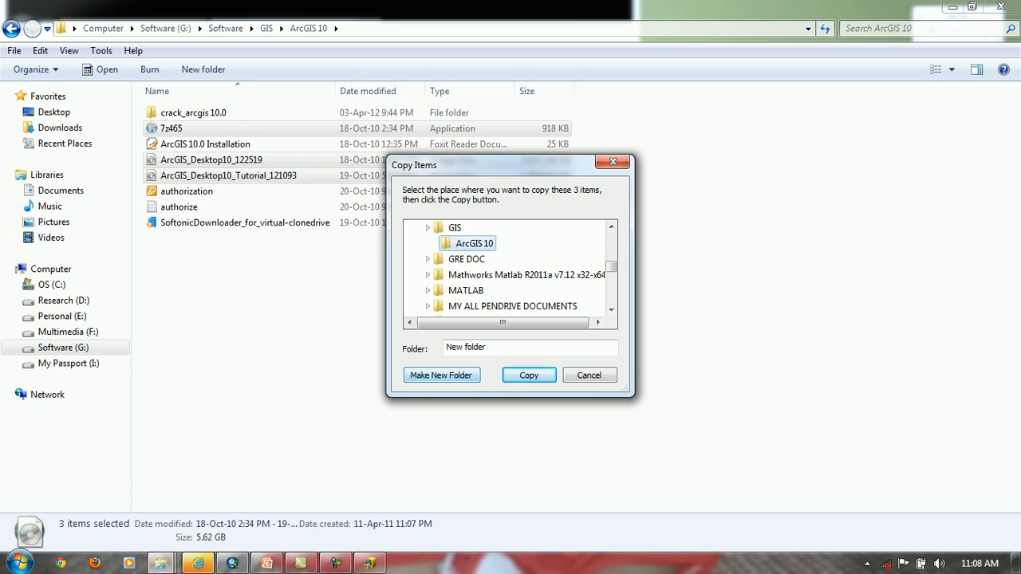
key("Return")
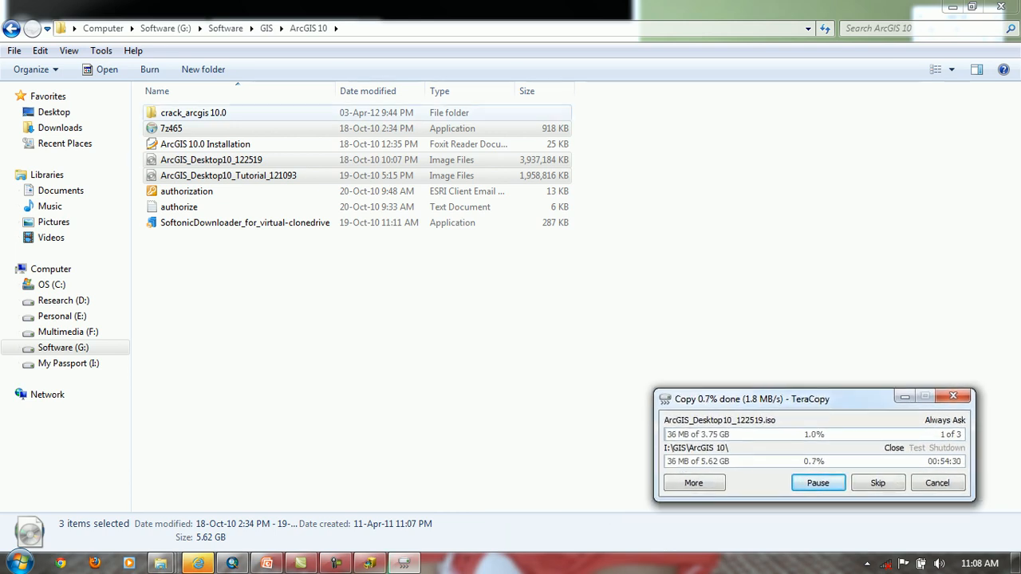
Go to the esr@z folder on the Multimedia (F:) drive and look inside its arcgis 10 crack folder
left_click(266, 28)
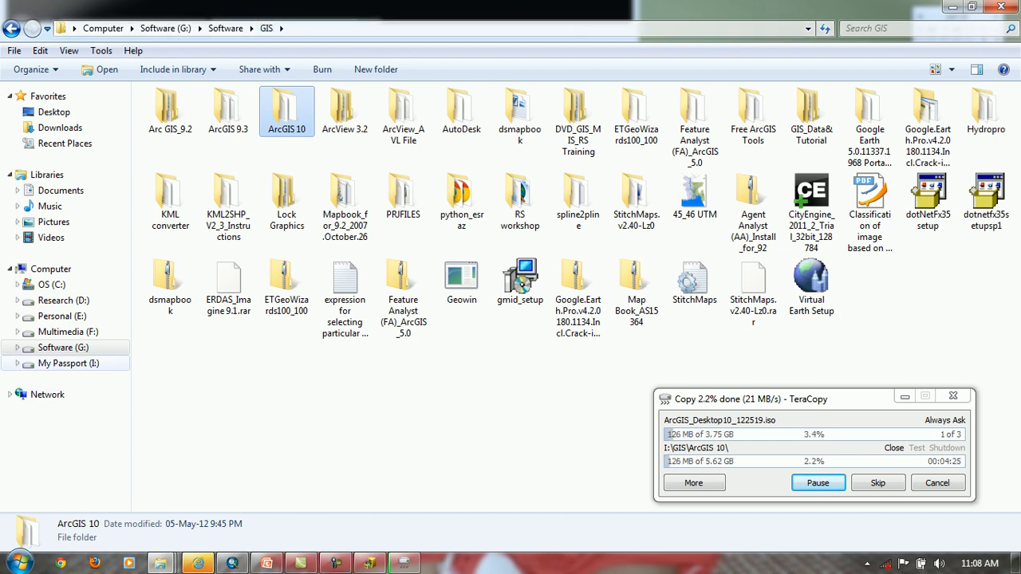
left_click(63, 347)
left_click(68, 331)
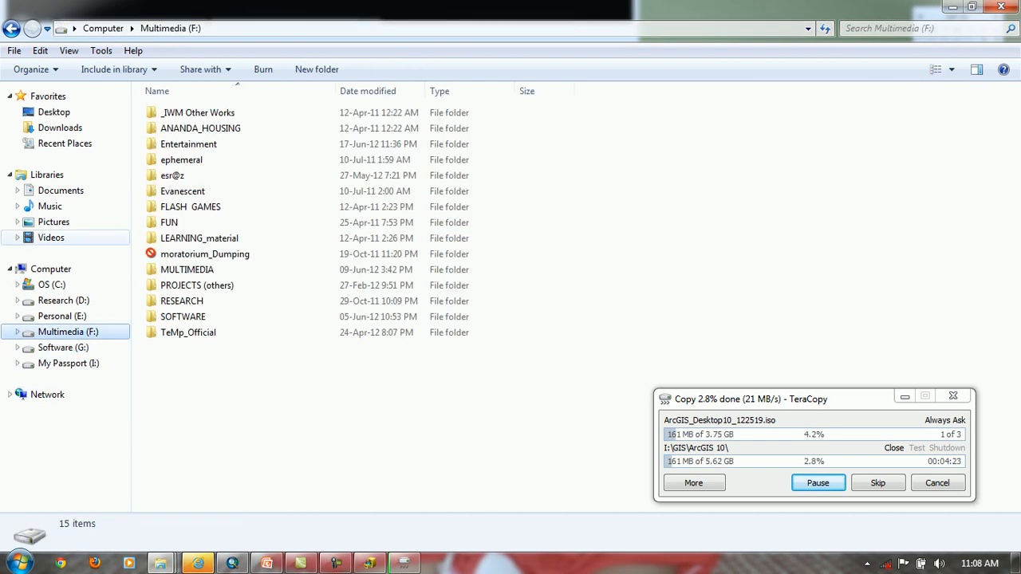
double_click(172, 175)
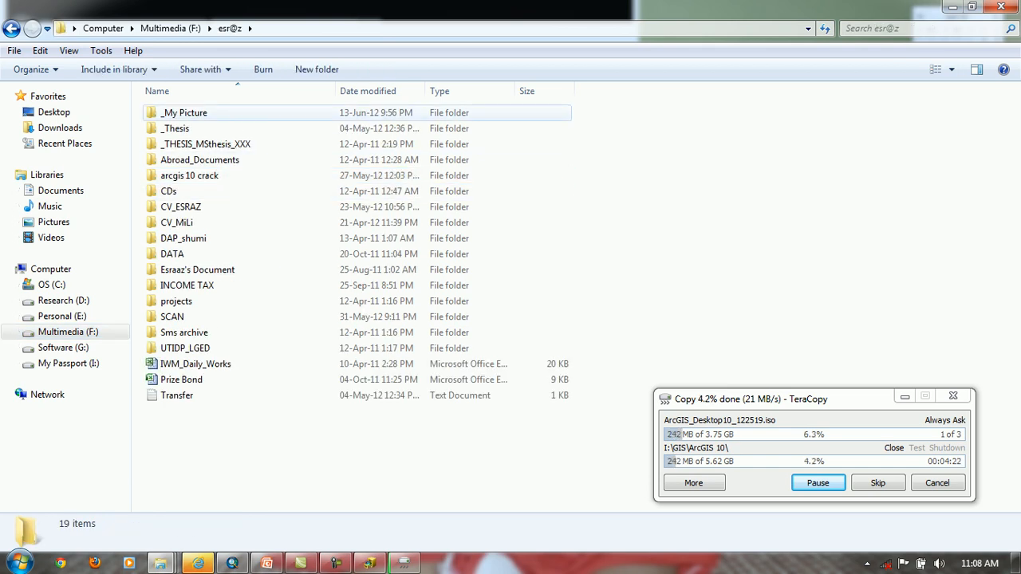
double_click(184, 176)
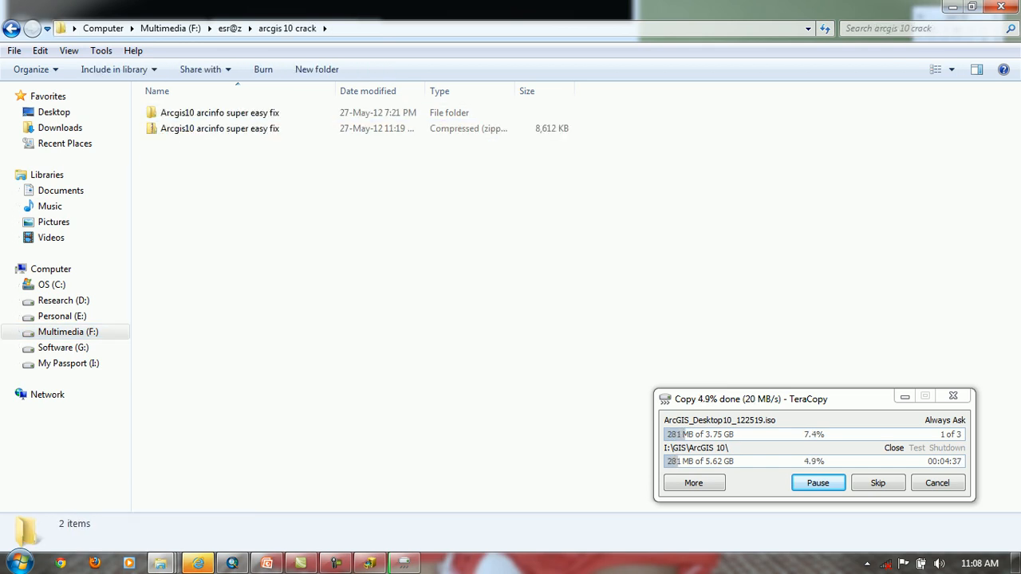
Return to the esr@z folder and copy the arcgis 10 crack folder into GIS\ArcGIS 10 on the My Passport drive
left_click(11, 28)
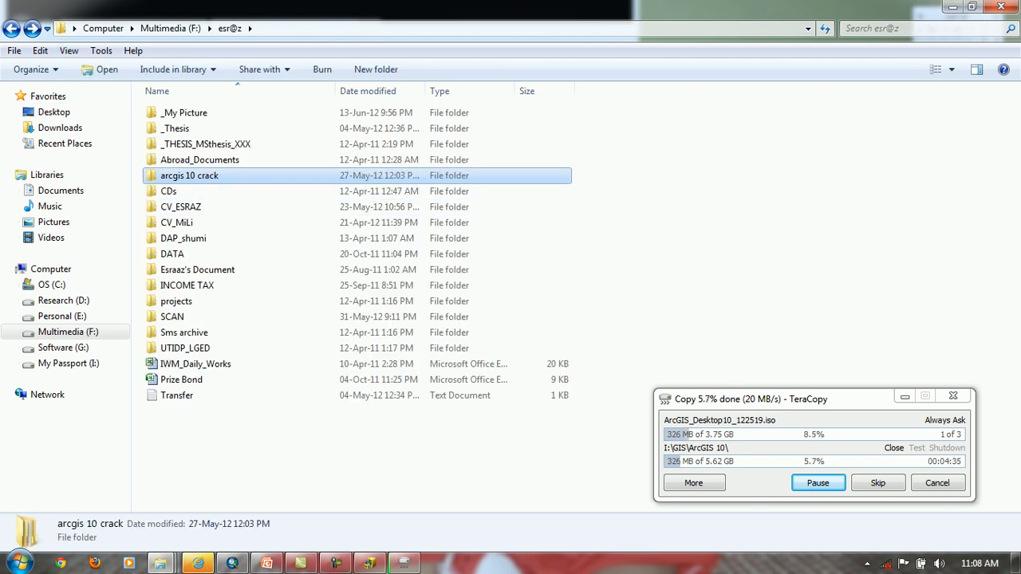
right_click(202, 176)
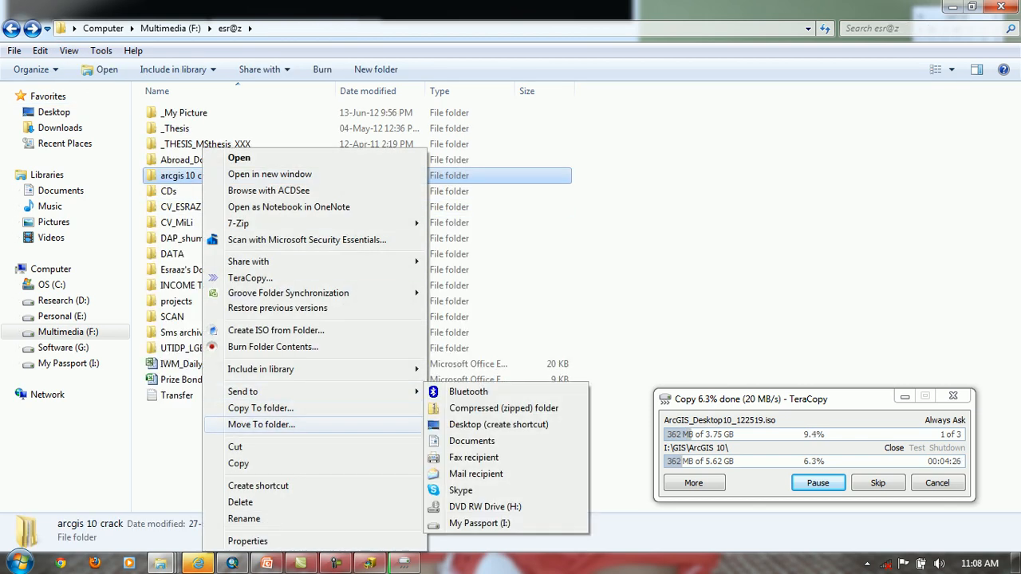
left_click(260, 408)
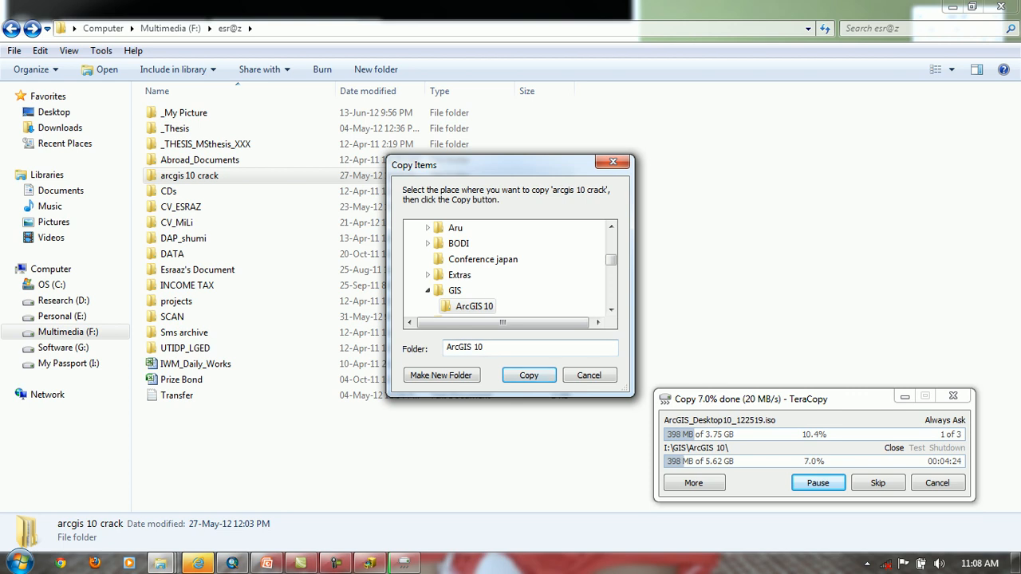
key("Return")
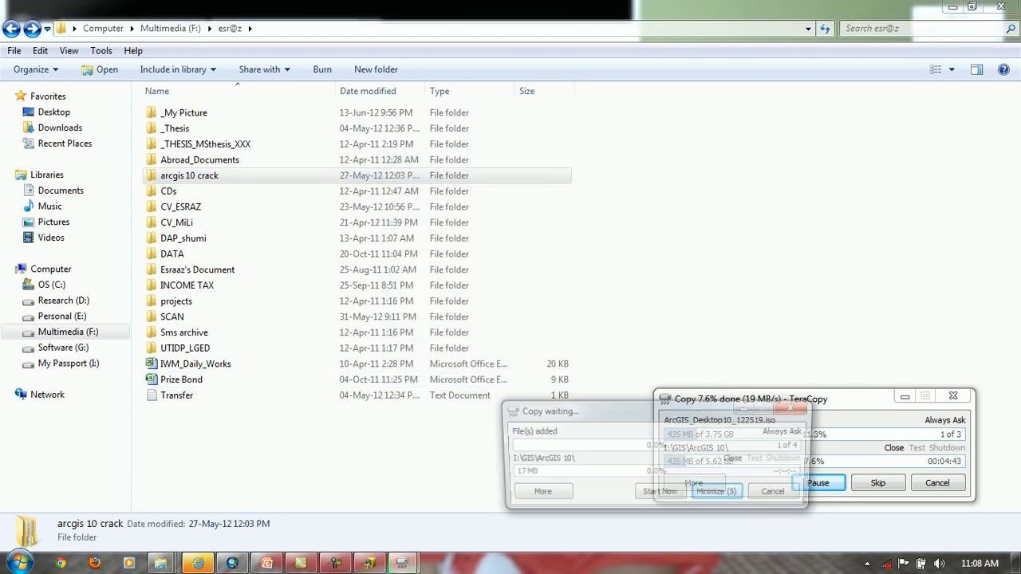
Minimize the waiting copy job and close the esr@z folder window
key("Return")
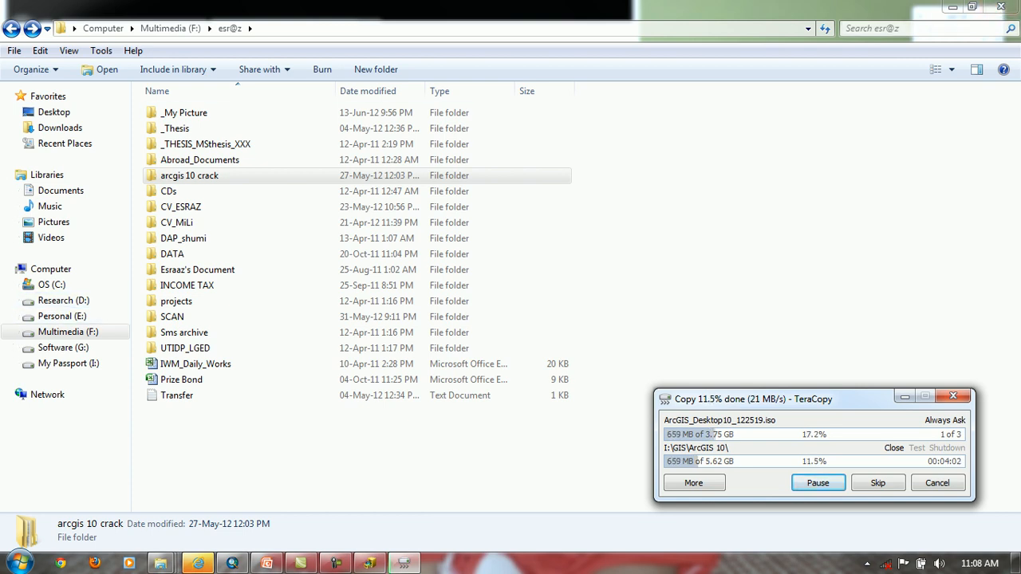
left_click(1001, 6)
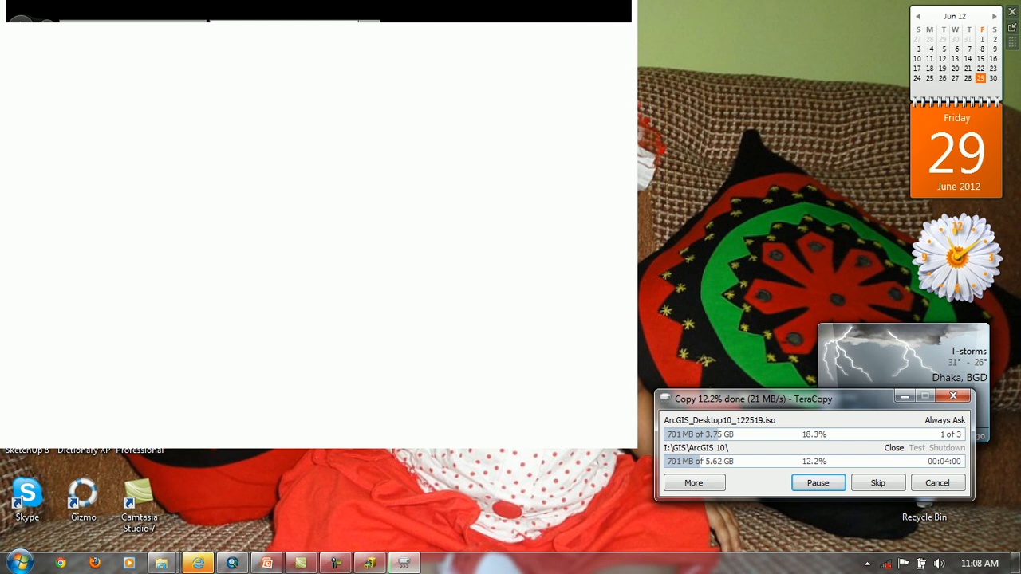
mouse_move(404, 563)
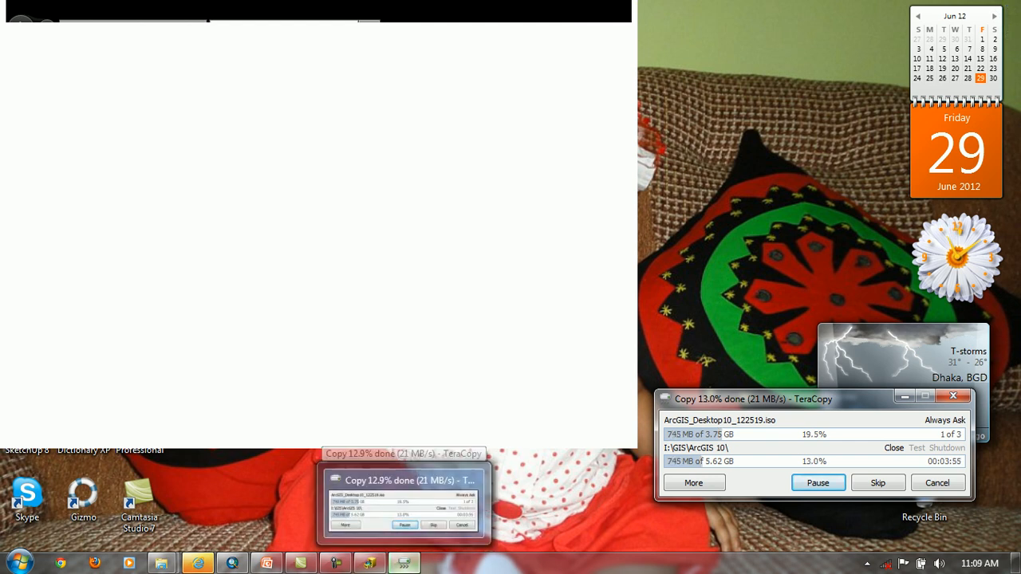
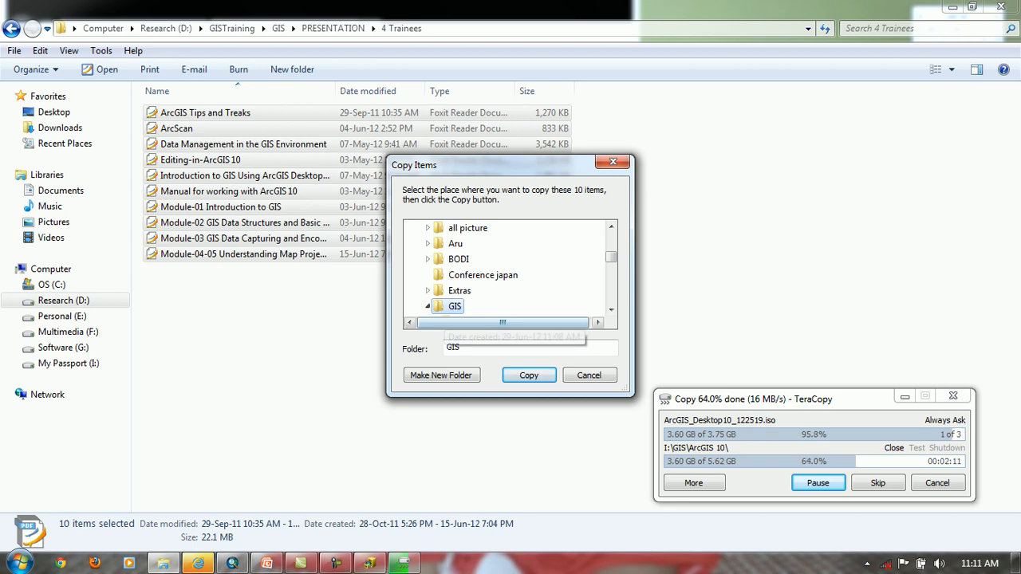
Create a folder named Data inside the GIS folder as a copy destination for the ten selected documents
left_click(435, 275)
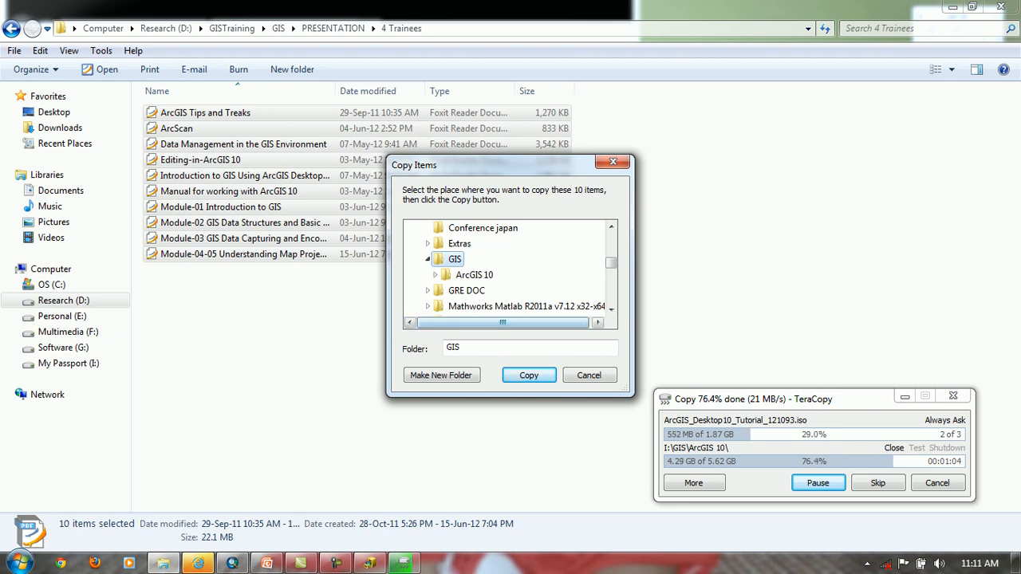
left_click(440, 375)
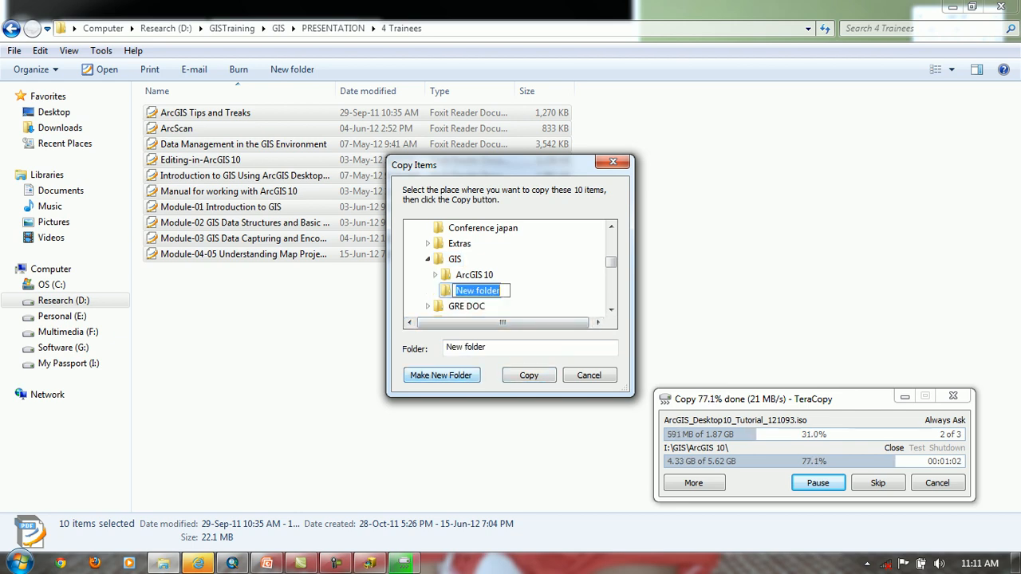
type("Data")
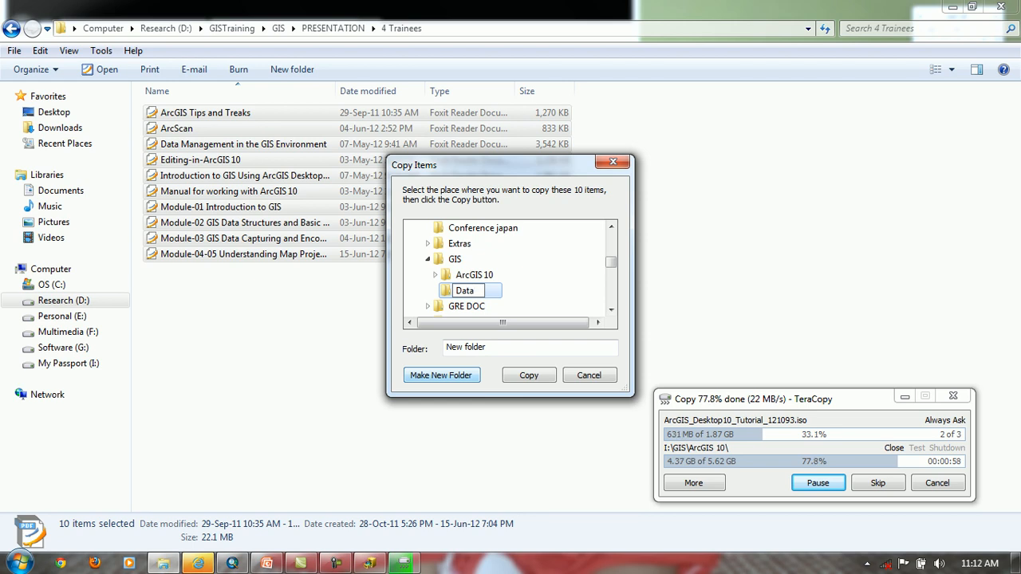
key("Return")
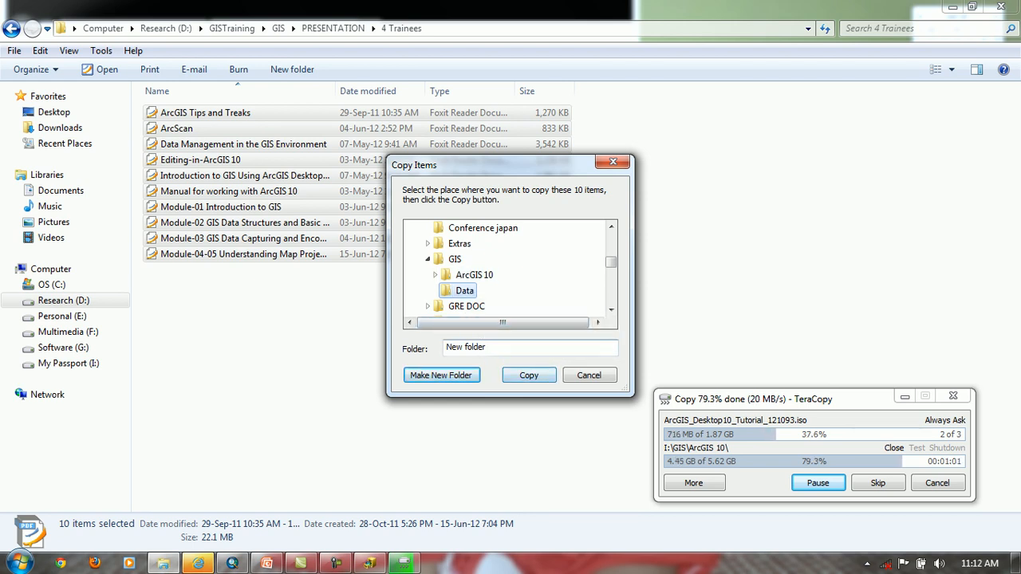
Create a Presentation subfolder inside Data and start copying the ten selected documents into it immediately
left_click(441, 375)
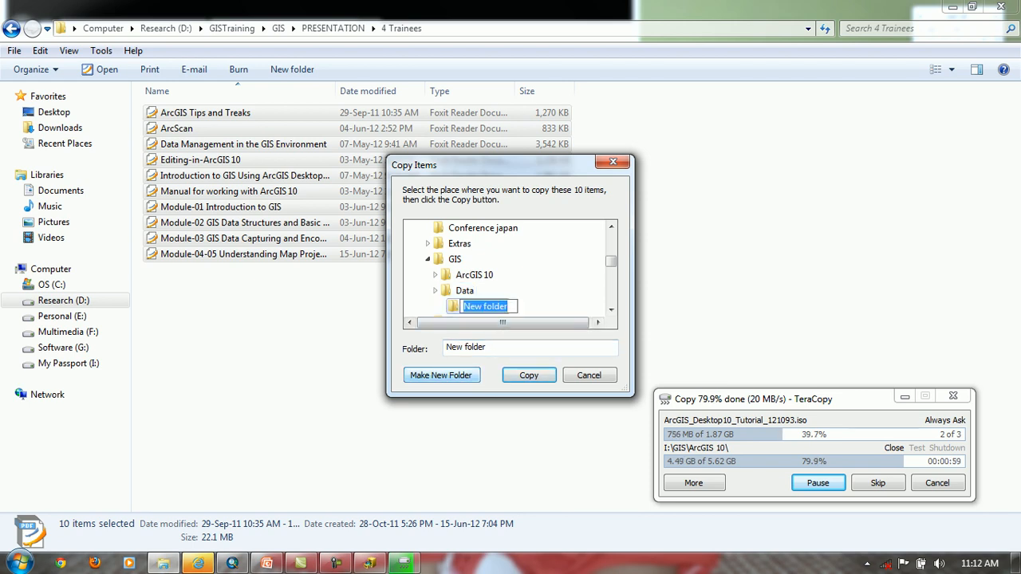
type("Presentation")
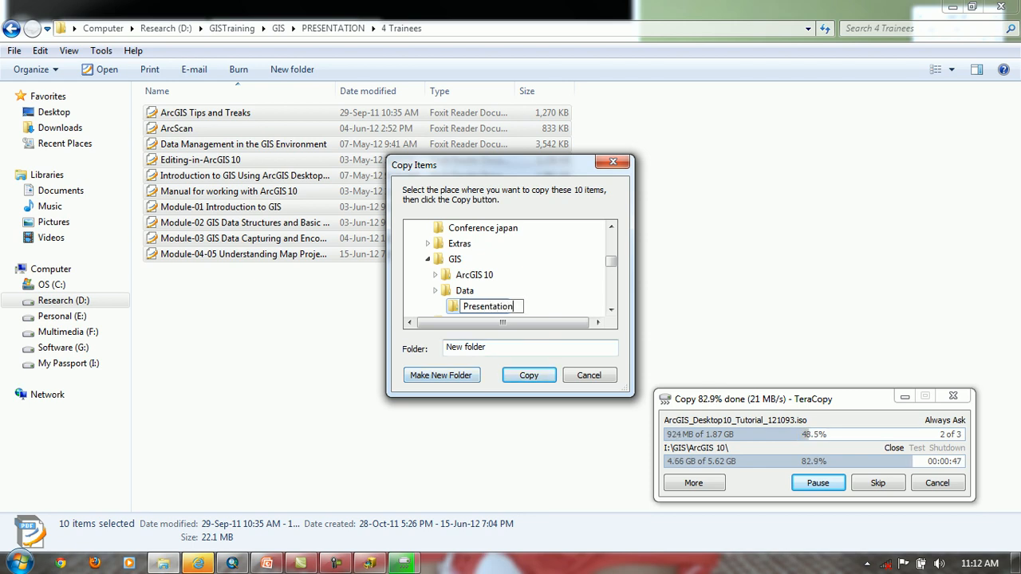
key("Return")
key("Return")
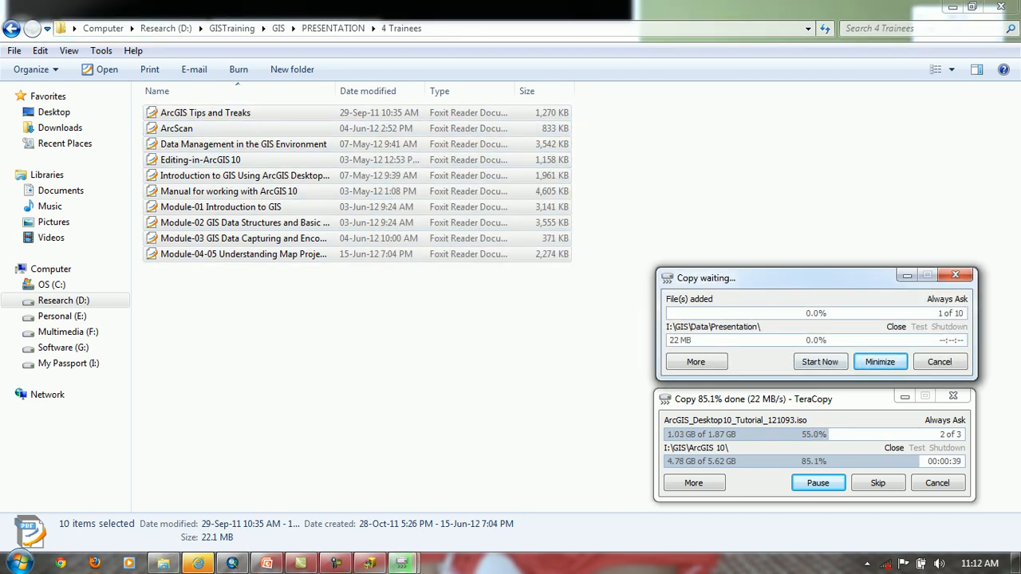
left_click(820, 362)
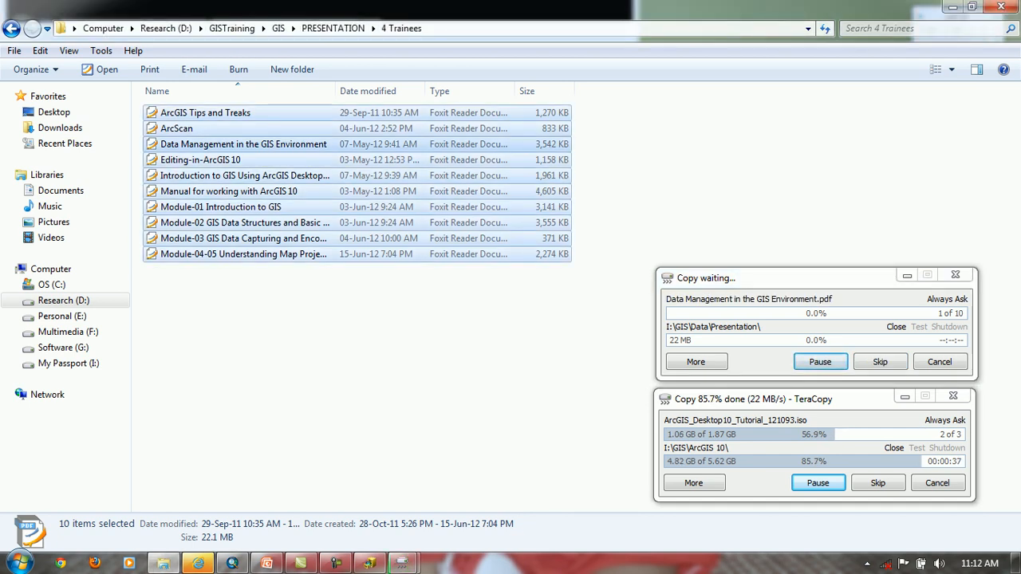
Go up from the 4 Trainees folder to the GIS folder inside GISTraining
left_click(332, 28)
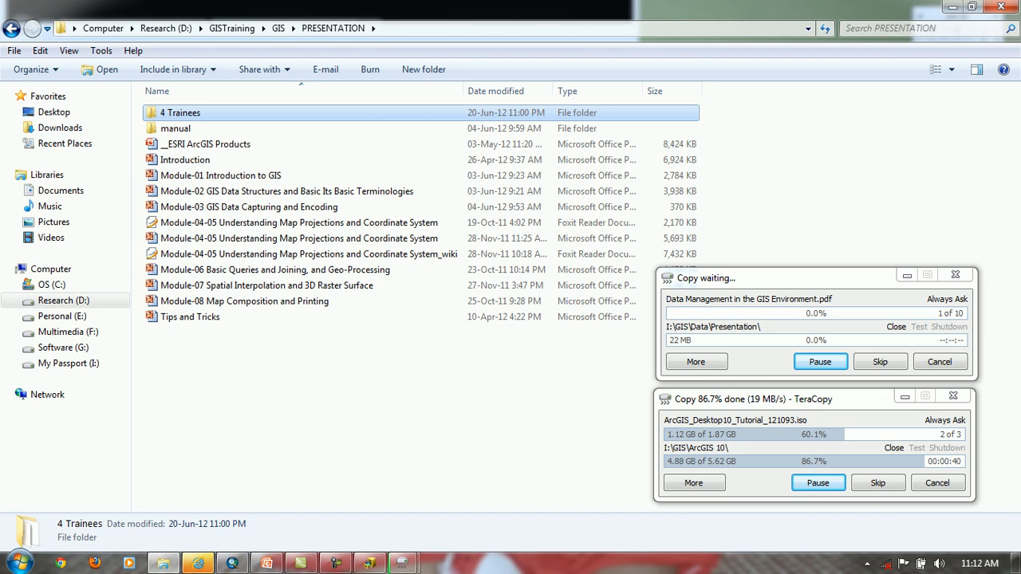
left_click(11, 28)
left_click(11, 28)
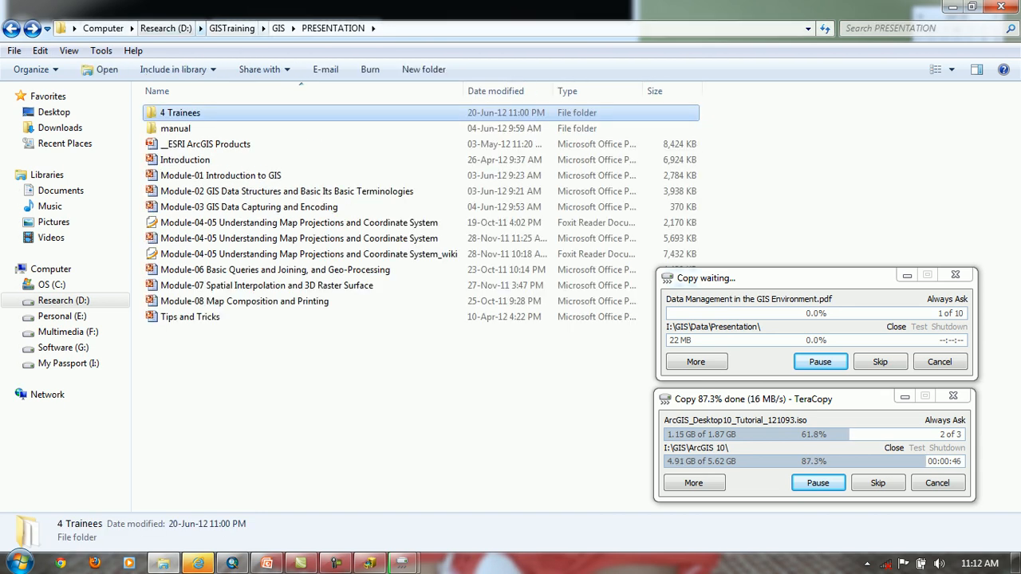
left_click(278, 28)
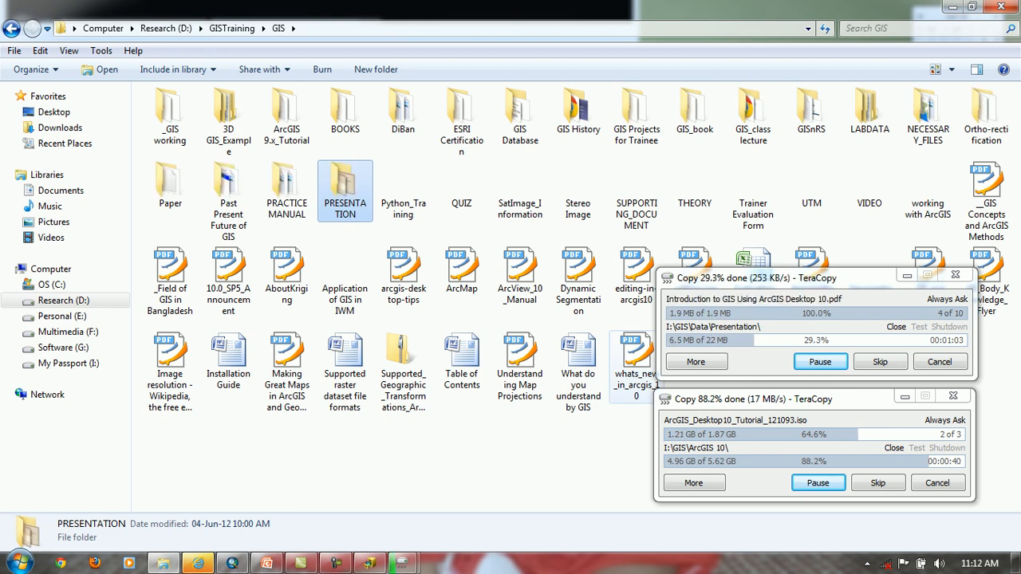
Try to copy the whole PRESENTATION folder into GIS\Data and expand the file list of the waiting copy job
right_click(350, 191)
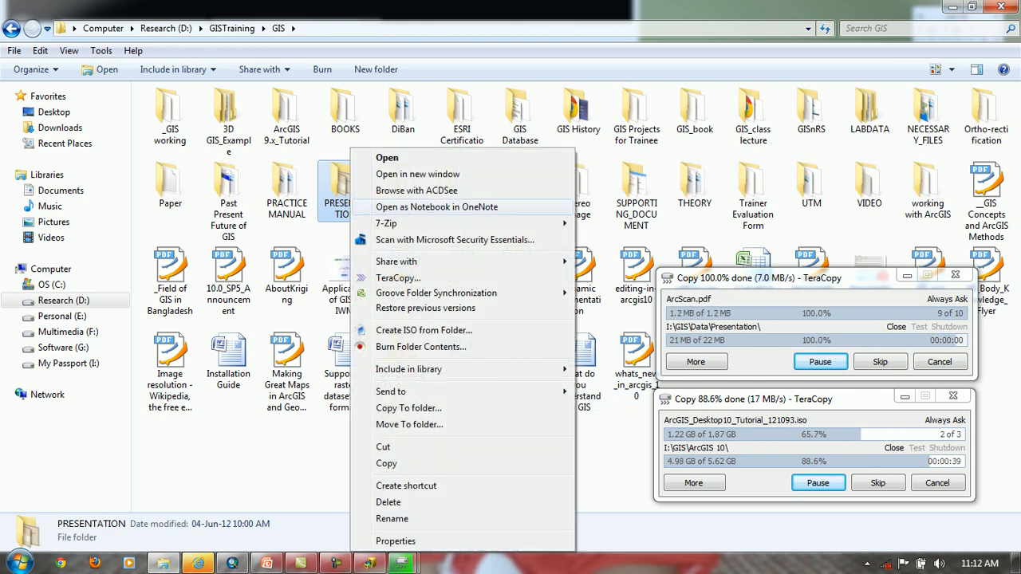
left_click(409, 407)
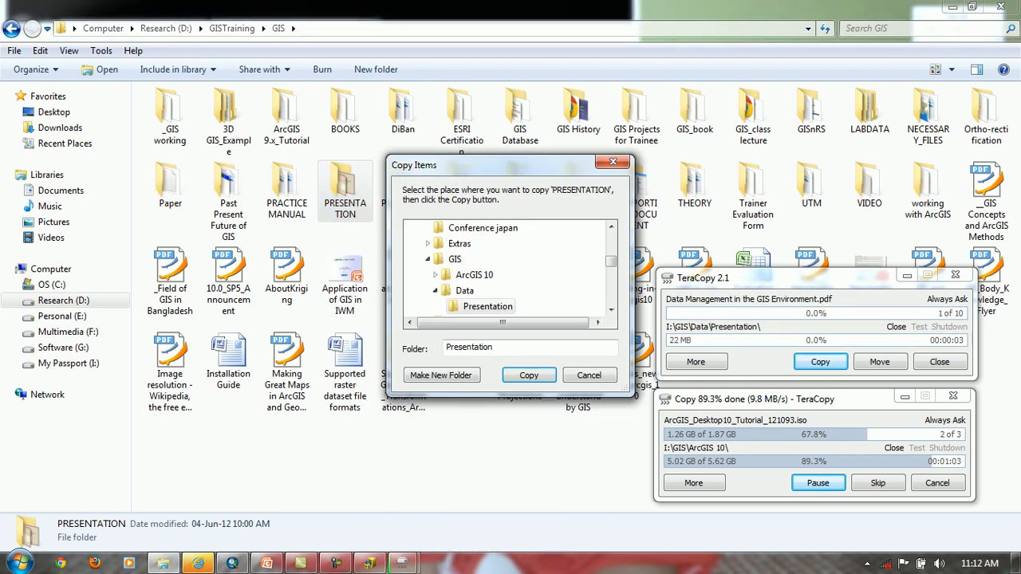
left_click(464, 291)
left_click(529, 375)
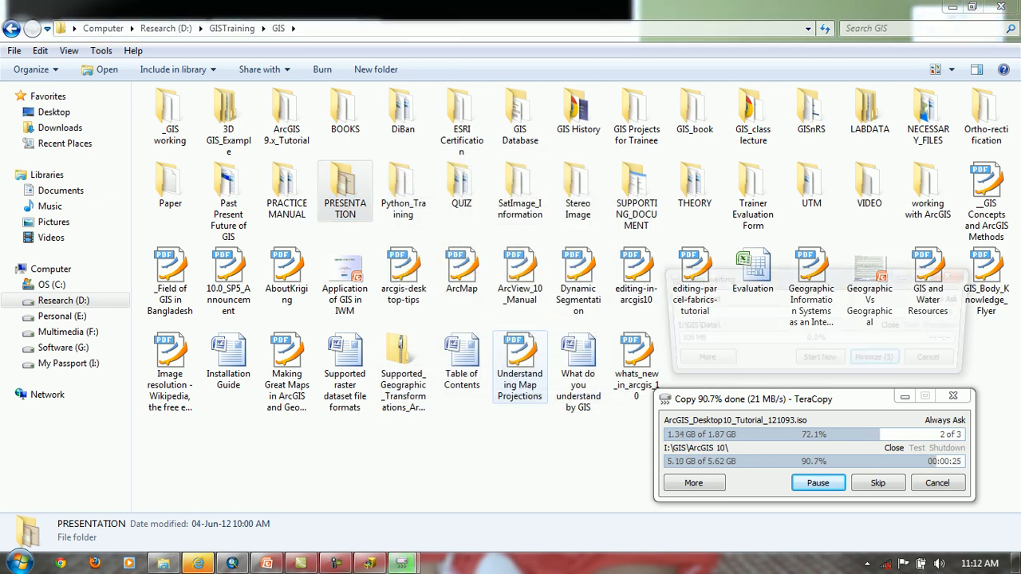
left_click(696, 362)
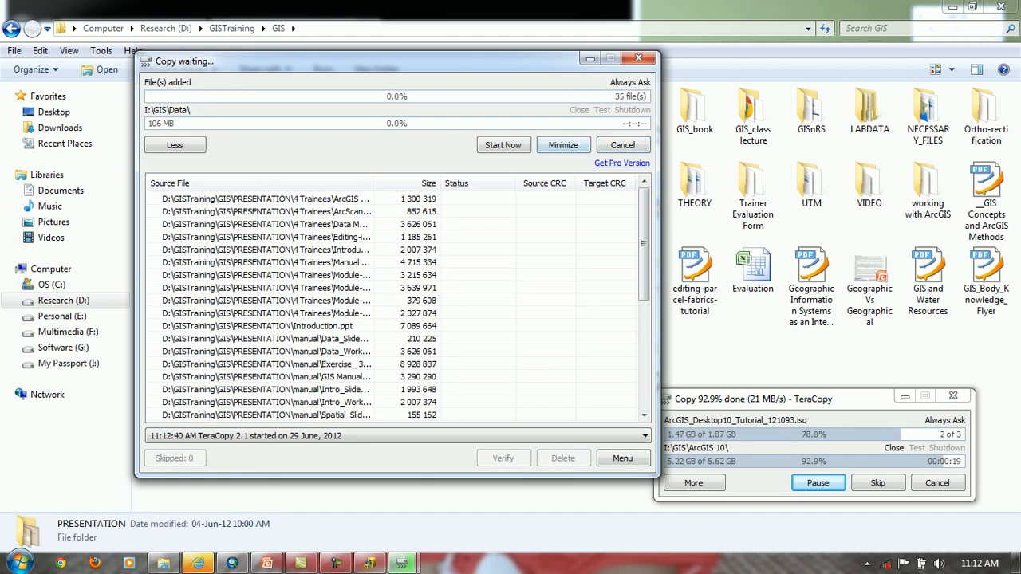
Open a Computer window and close the waiting copy job for the PRESENTATION folder
left_click(19, 563)
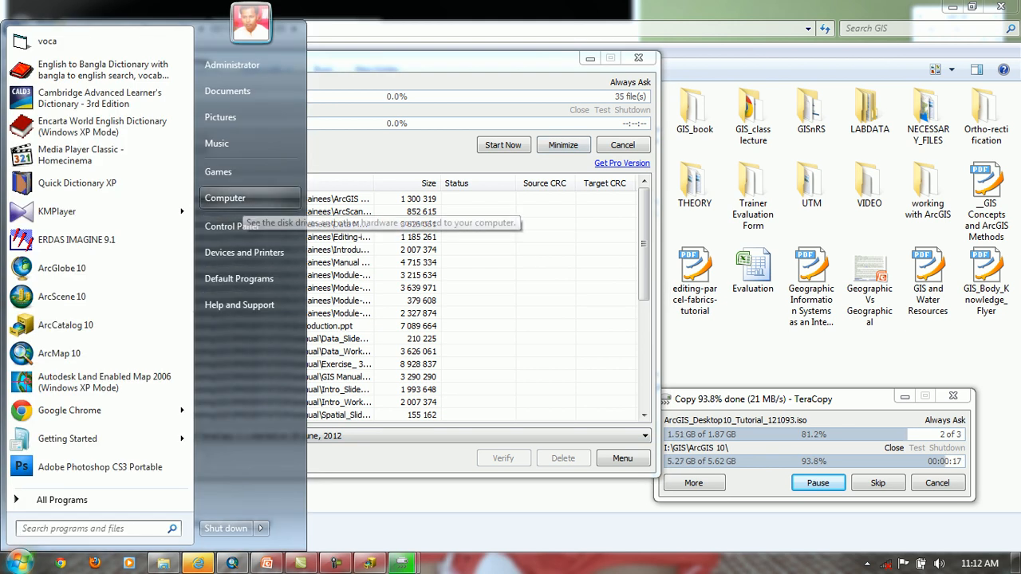
left_click(250, 197)
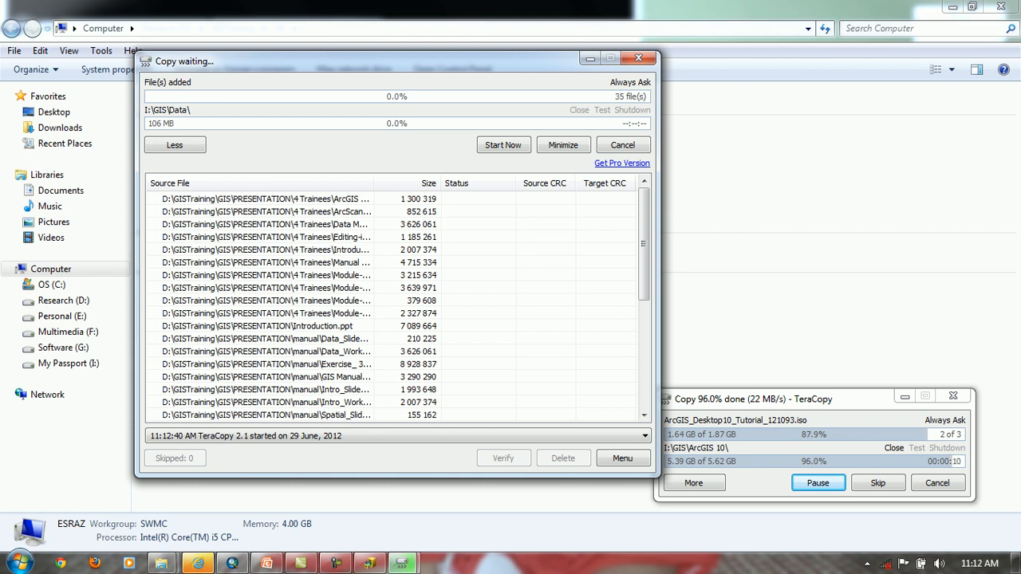
left_click(639, 58)
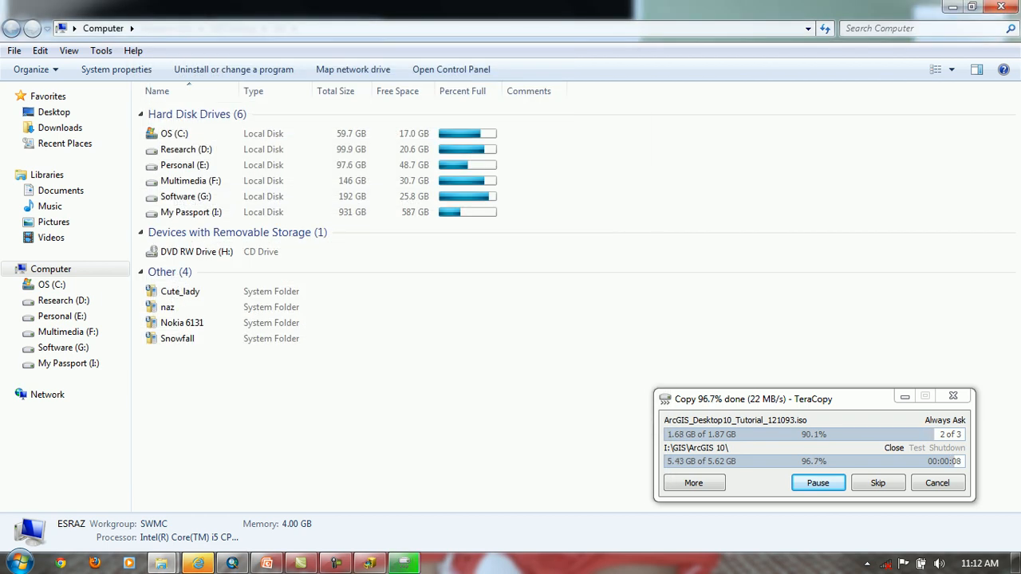
Open GIS\Data\Presentation on My Passport (I:) to check the copied documents
left_click(68, 363)
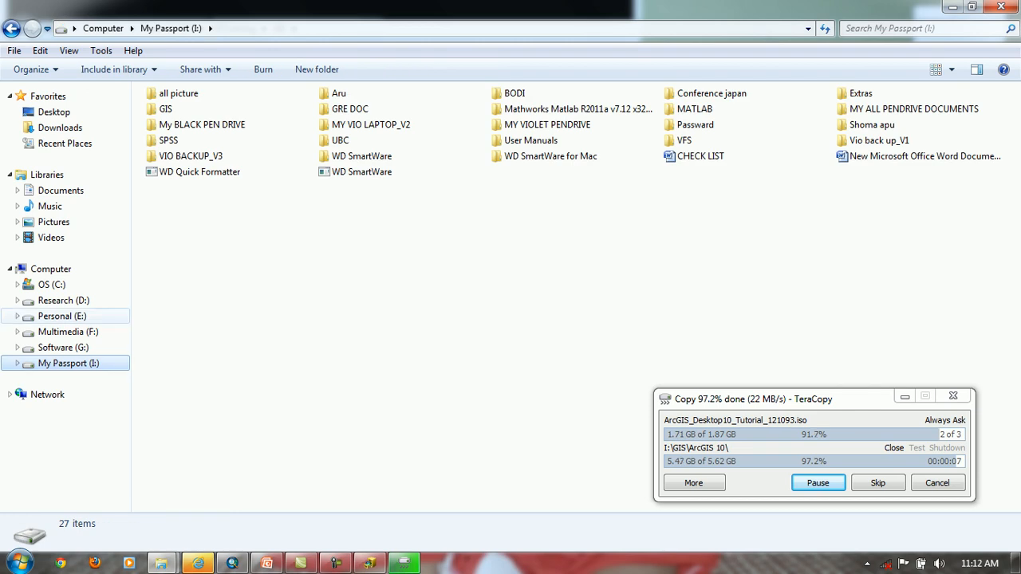
double_click(166, 109)
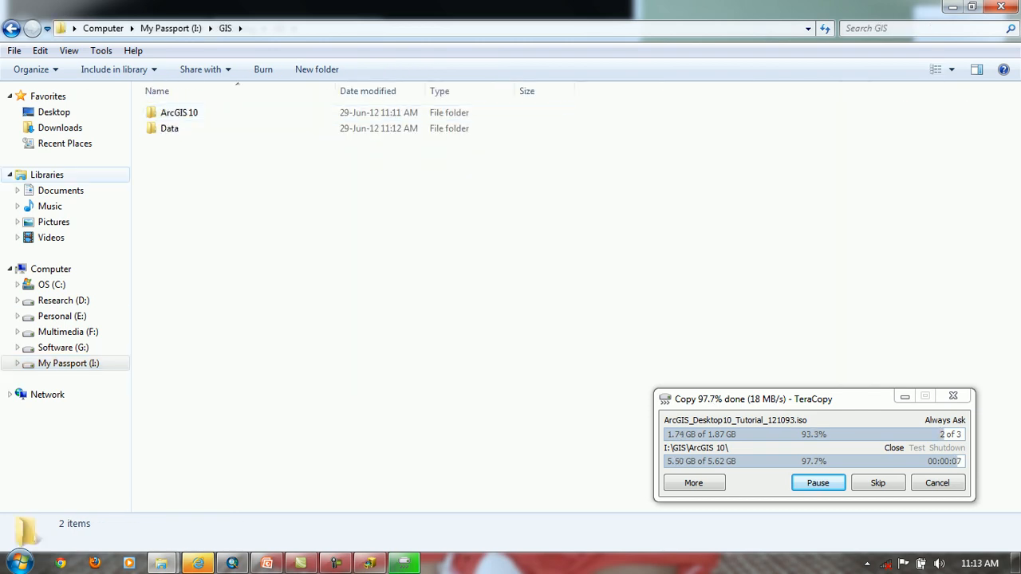
left_click(170, 129)
double_click(170, 128)
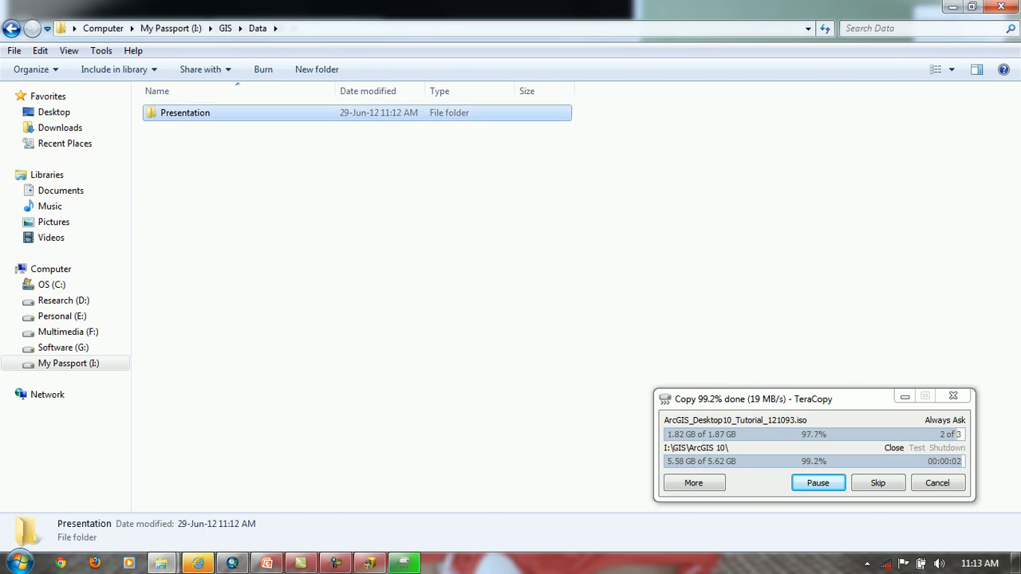
double_click(185, 112)
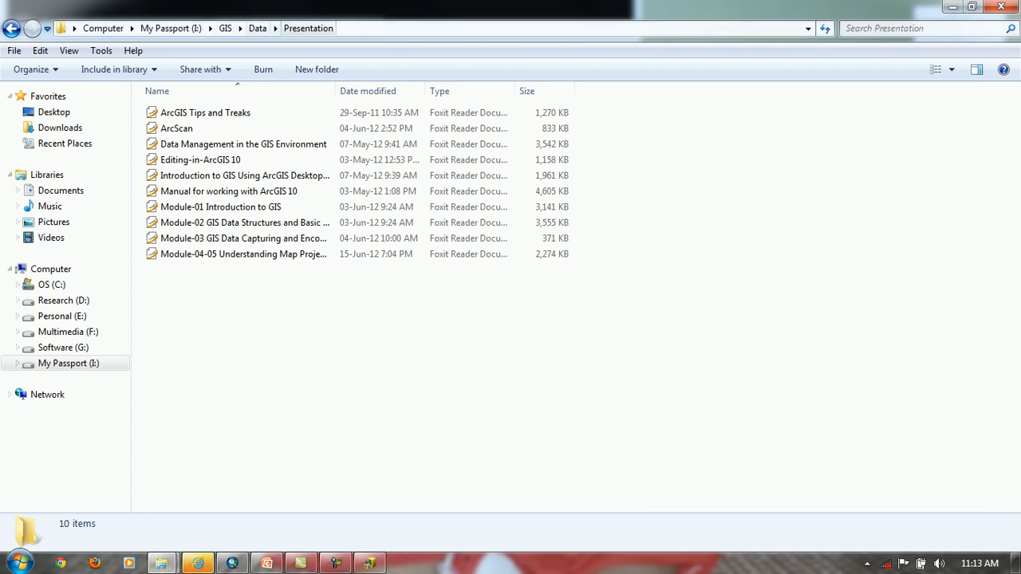
Check the contents of the ArcGIS 10 folder and its arcgis 10 crack subfolder, and return to the GIS folder
left_click(256, 28)
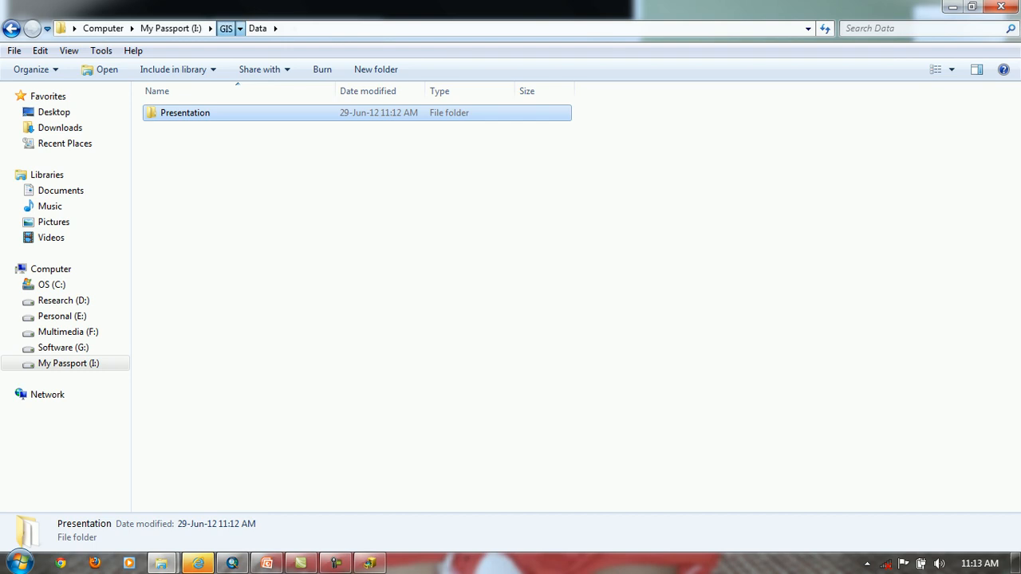
left_click(225, 27)
double_click(178, 113)
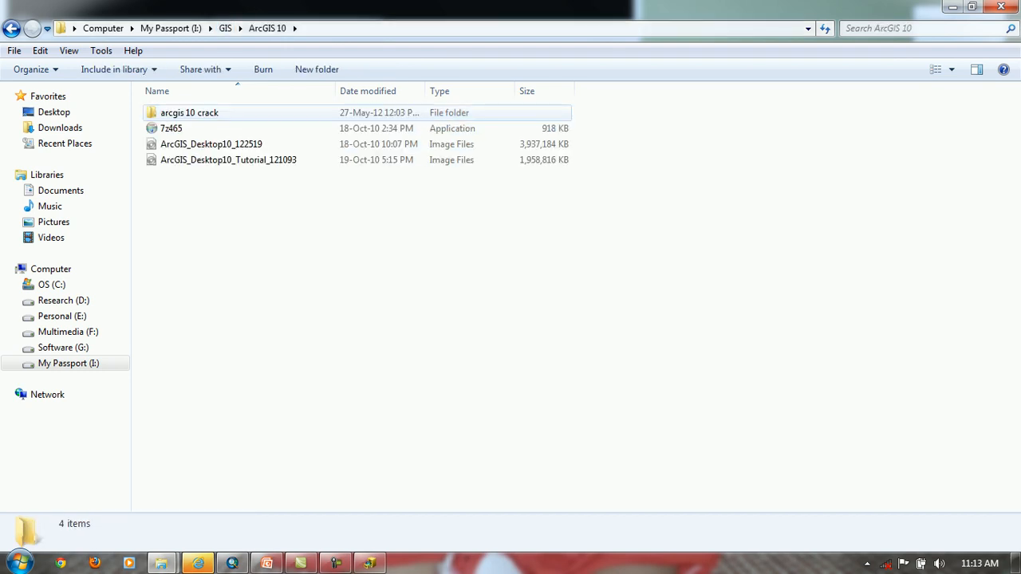
double_click(189, 113)
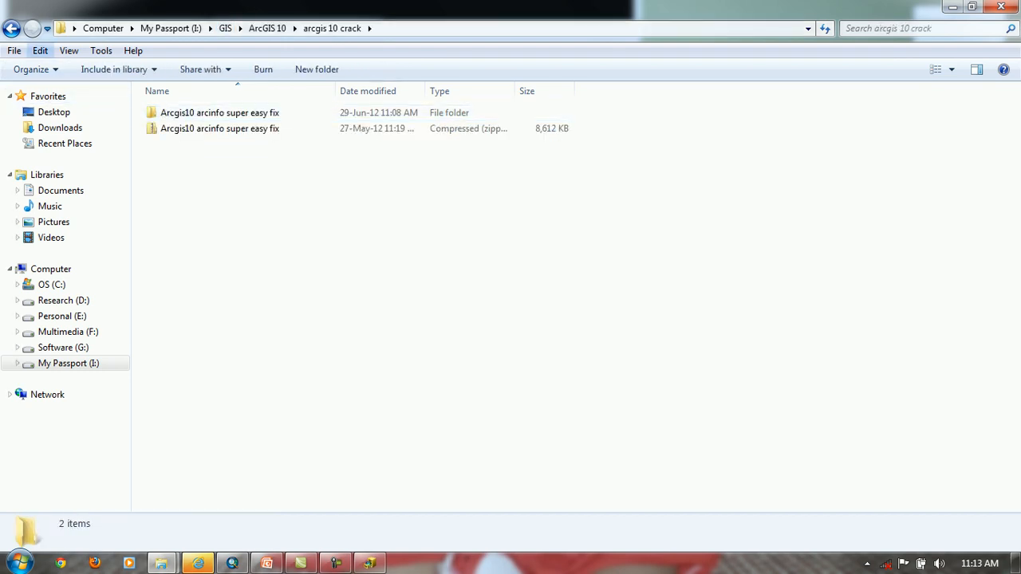
left_click(11, 28)
left_click(11, 28)
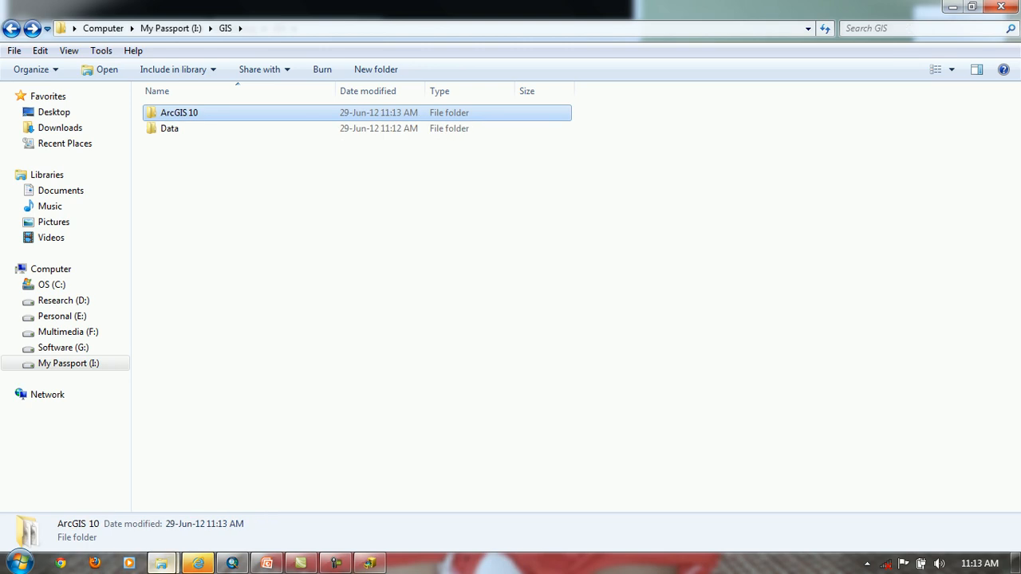
Find the LABDATA folder in GISTraining\GIS on Research (D:) and copy it to the clipboard
left_click(161, 563)
left_click(96, 489)
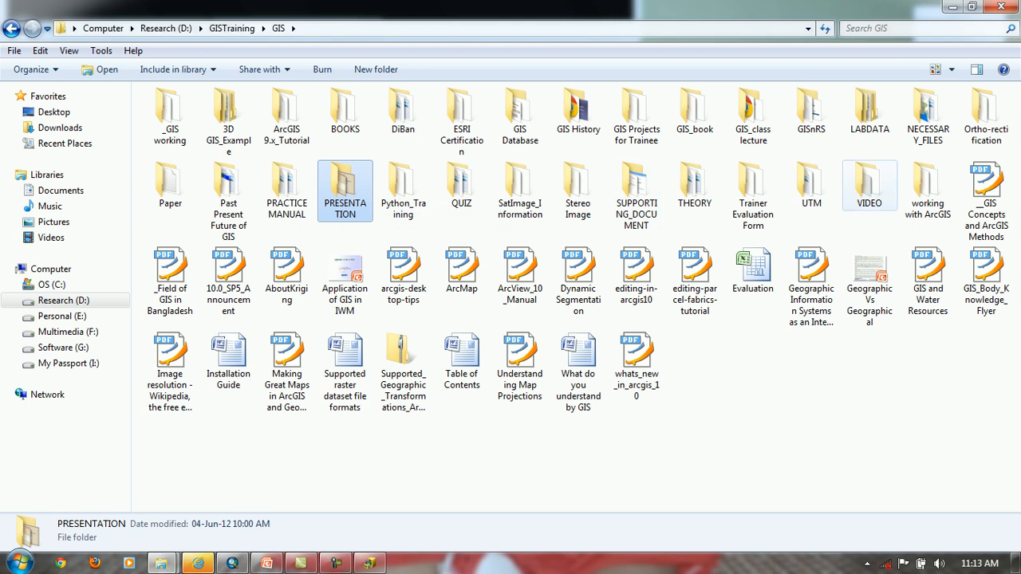
left_click(870, 185)
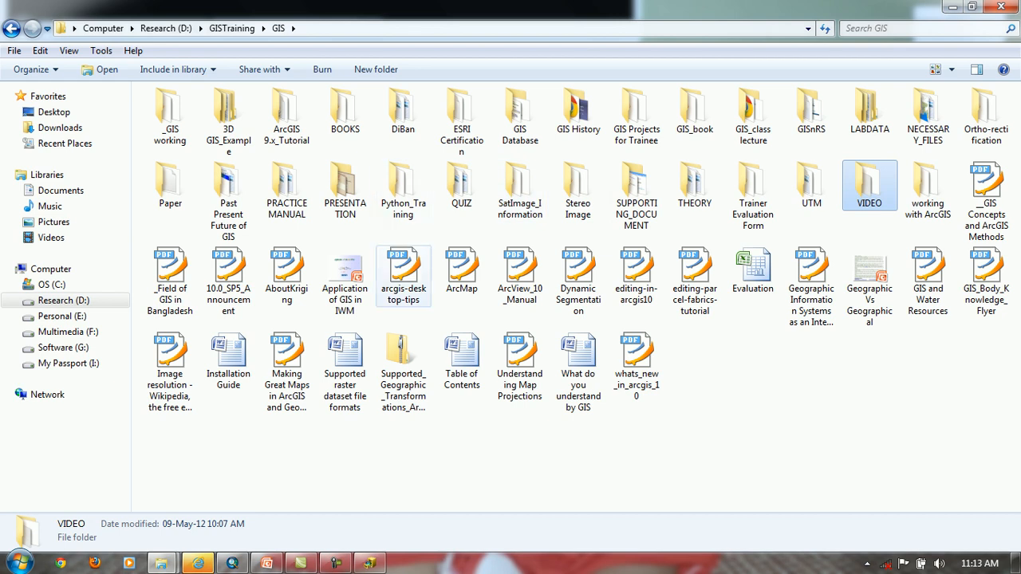
left_click(519, 188)
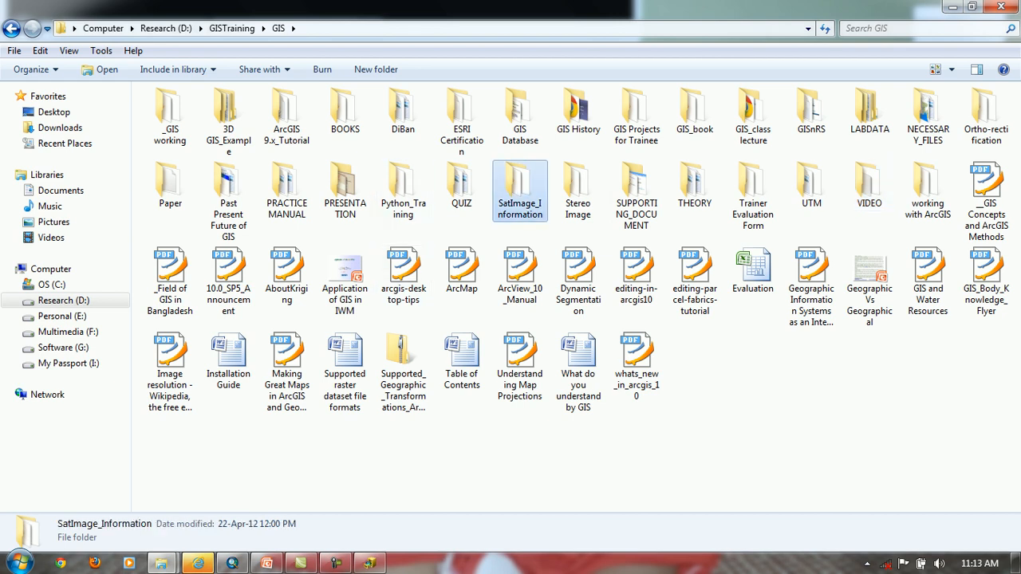
left_click(869, 116)
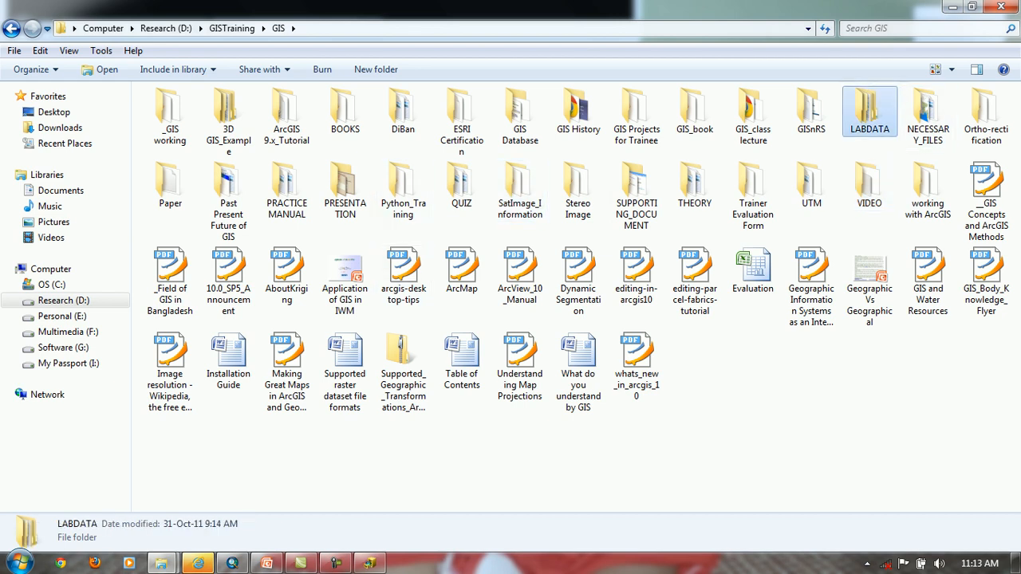
right_click(869, 103)
left_click(832, 419)
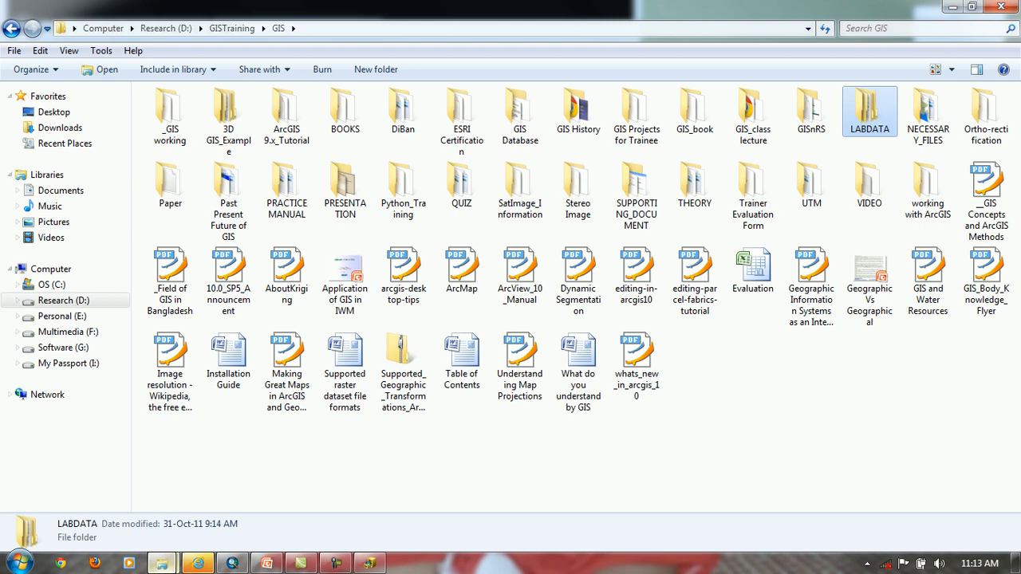
Paste LABDATA into GIS\Data on My Passport (I:) and start the waiting copy job immediately
mouse_move(162, 563)
left_click(259, 474)
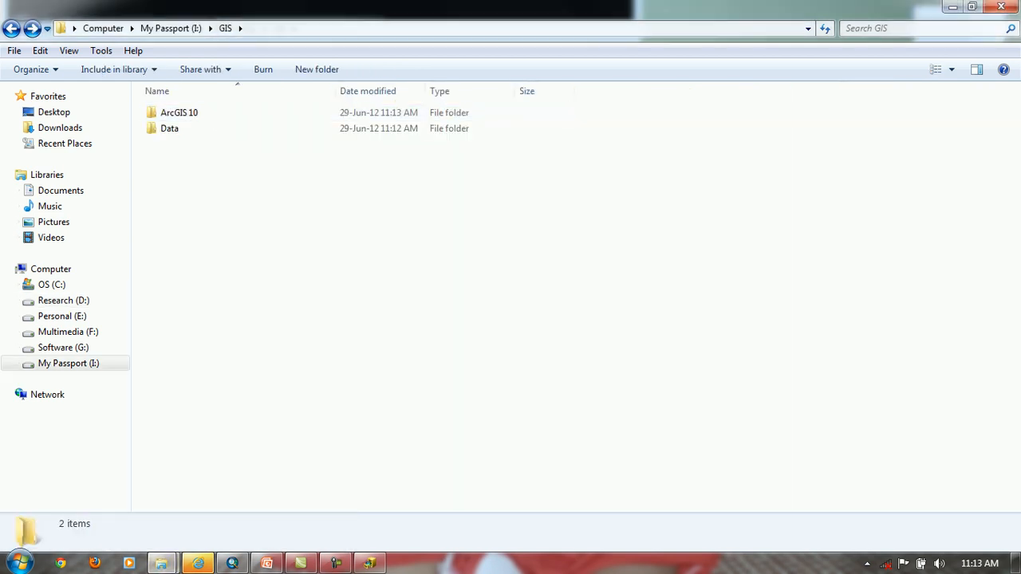
double_click(169, 129)
right_click(231, 177)
left_click(266, 281)
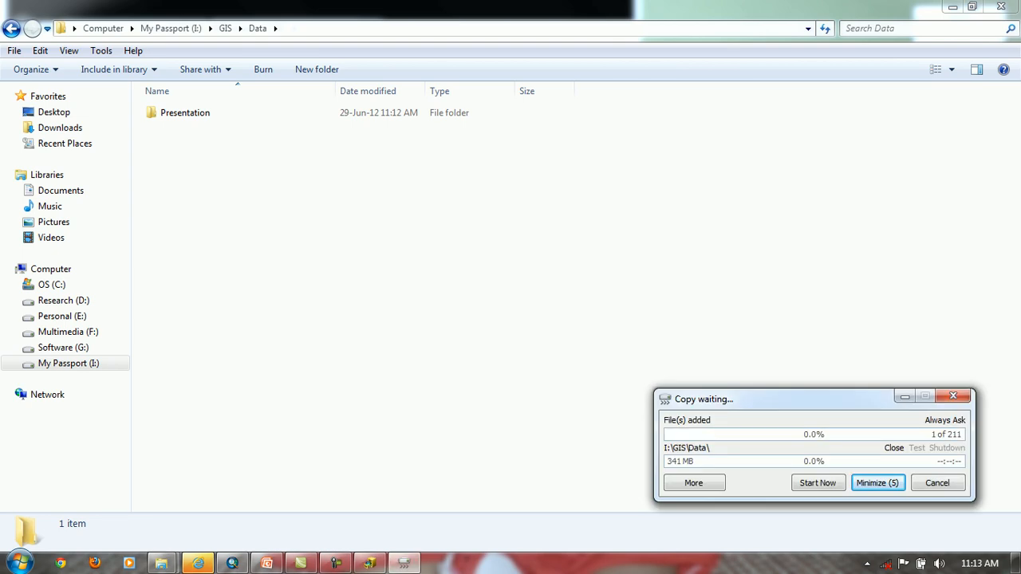
left_click(818, 483)
Open the Presentation folder and try to unlock the in-use LABDATA shape file that blocks the copy
double_click(187, 114)
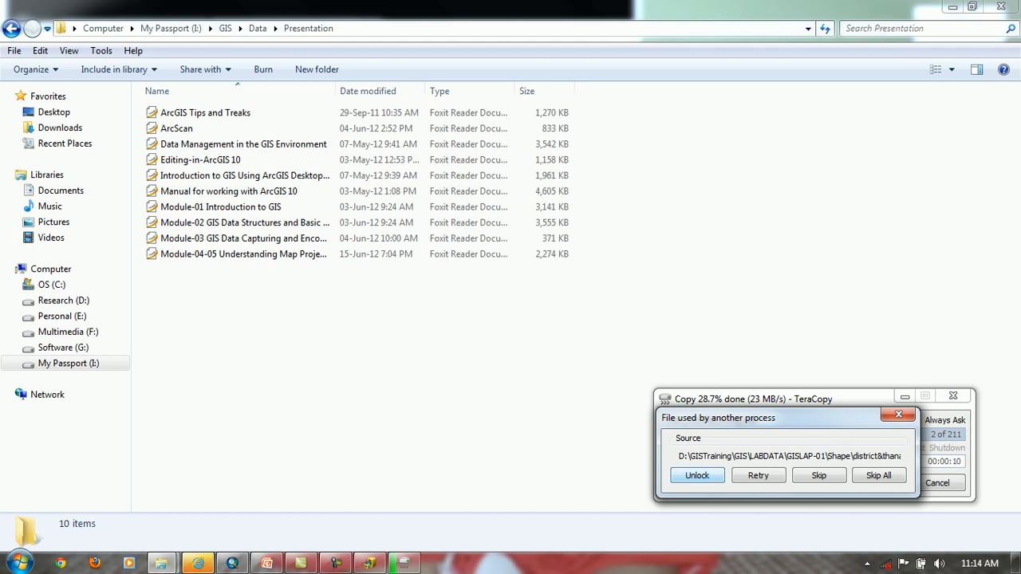
key("Return")
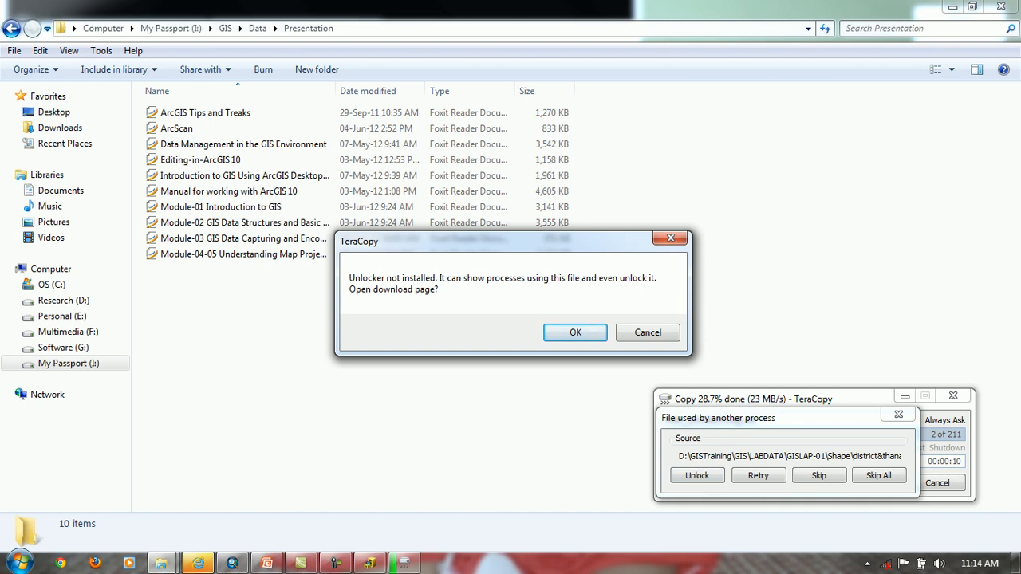
key("Escape")
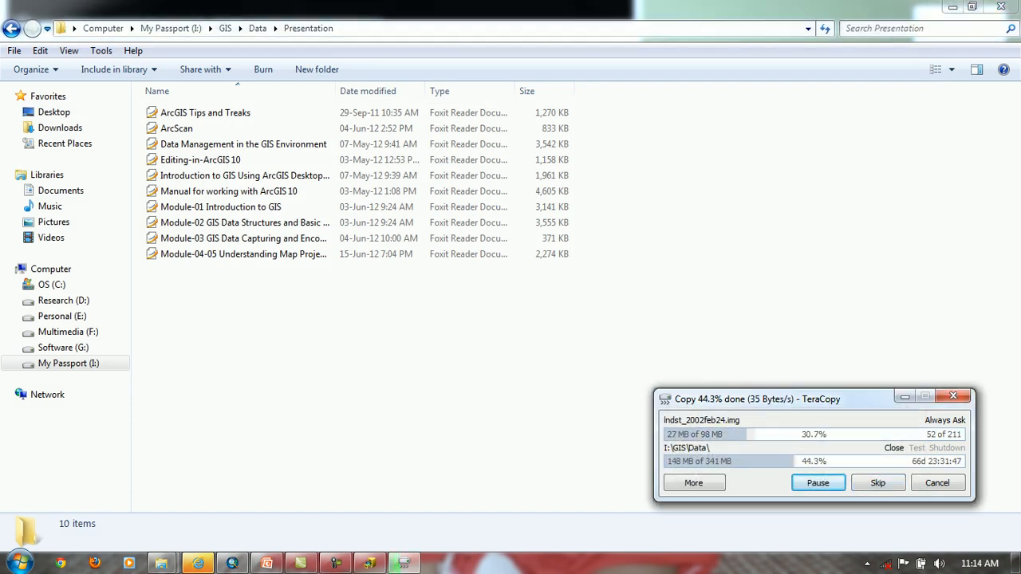
Switch to ArcMap and close it without saving the changes to the Untitled map
mouse_move(232, 563)
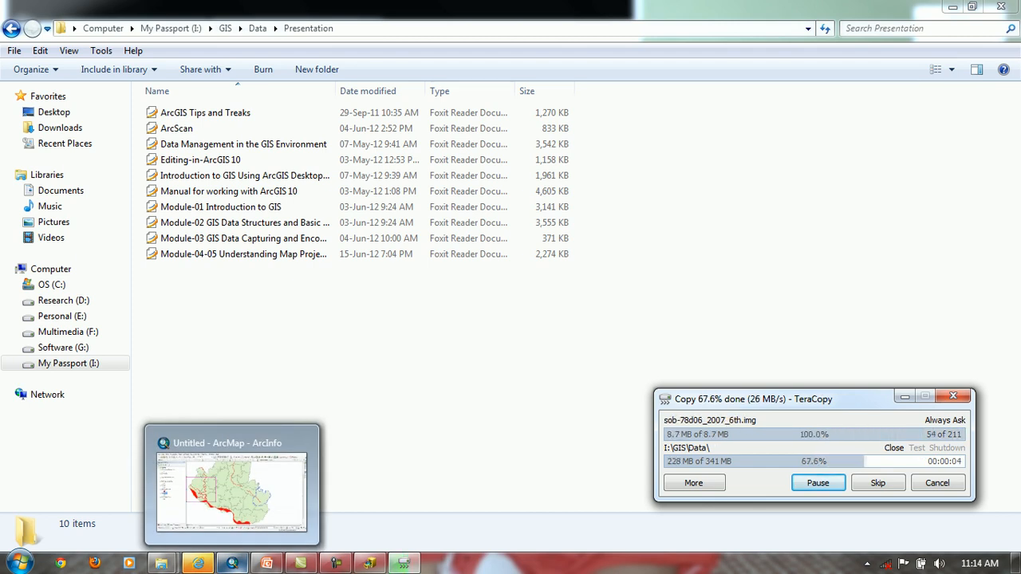
left_click(232, 564)
left_click(1001, 7)
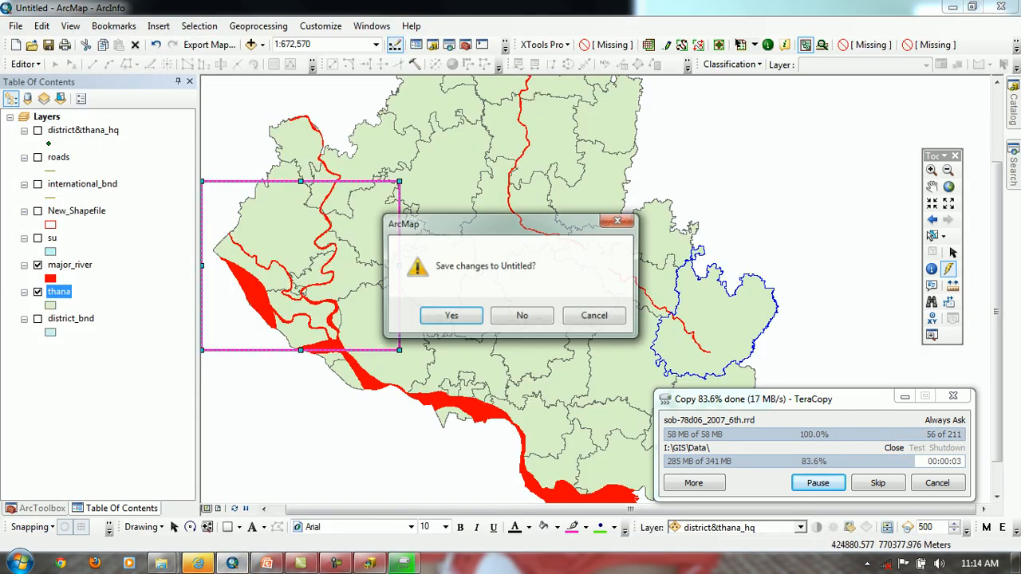
left_click(522, 316)
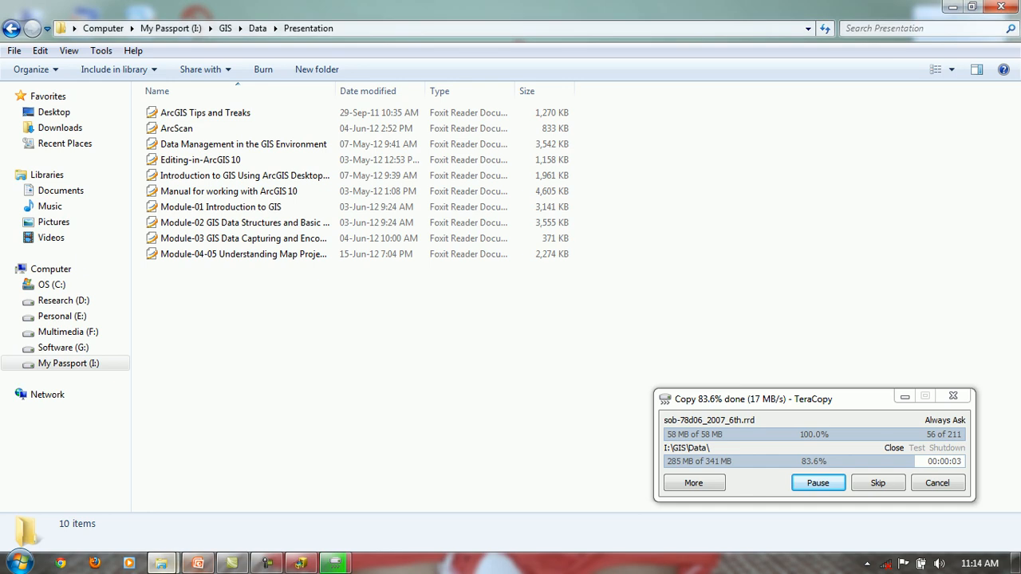
Close the finished copy job's report and copy the LABDATA folder in GISTraining\GIS to the clipboard again
mouse_move(161, 563)
left_click(95, 487)
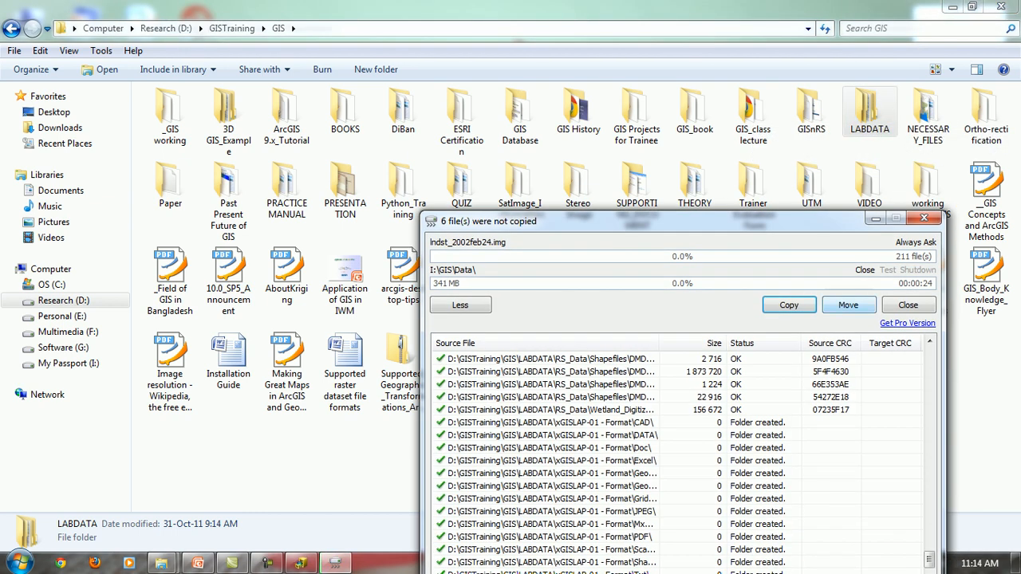
left_click(908, 305)
right_click(869, 119)
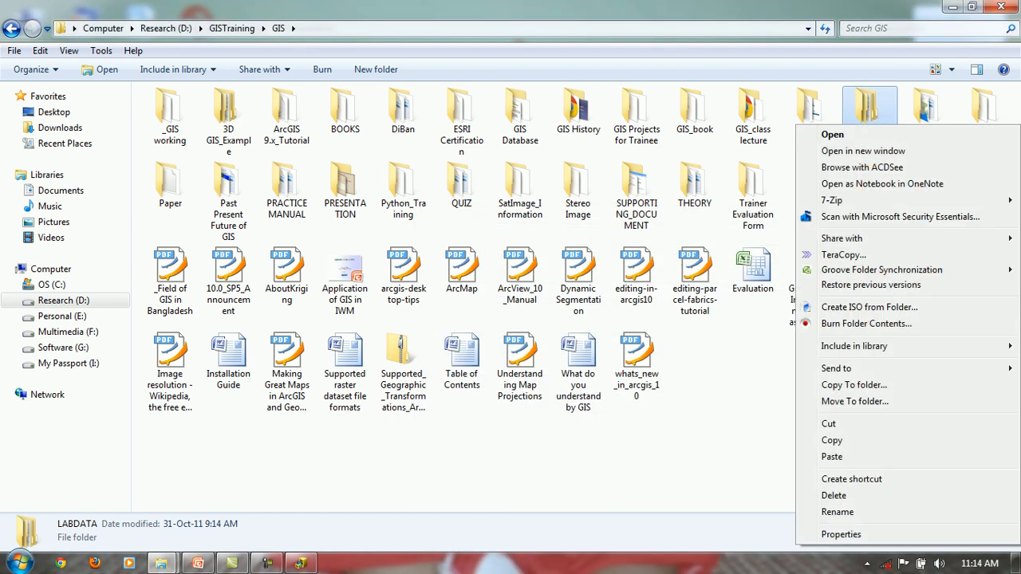
left_click(832, 441)
Paste LABDATA into GIS\Data on My Passport (I:), start the job immediately and overwrite all existing files
mouse_move(161, 564)
left_click(259, 488)
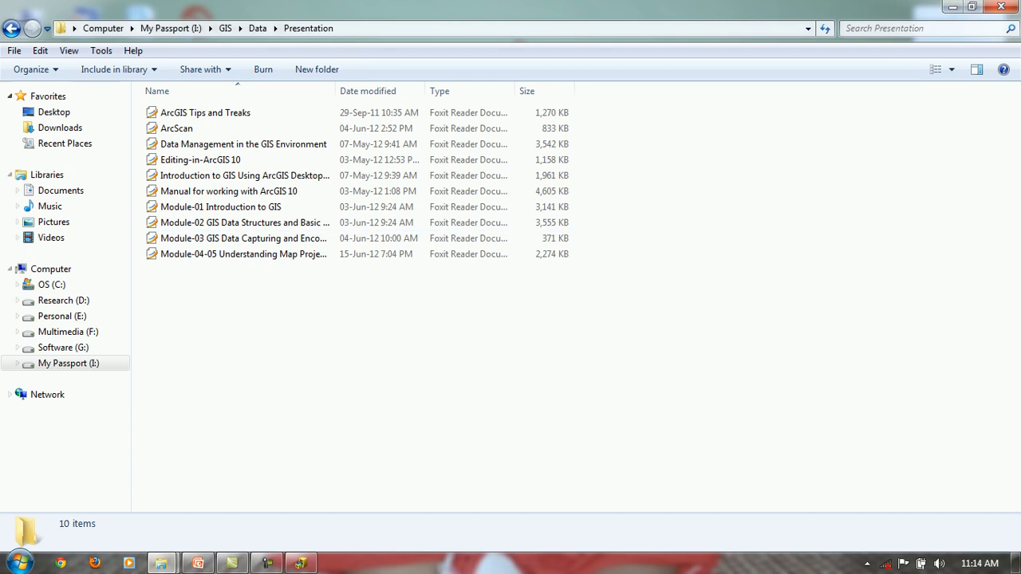
left_click(258, 28)
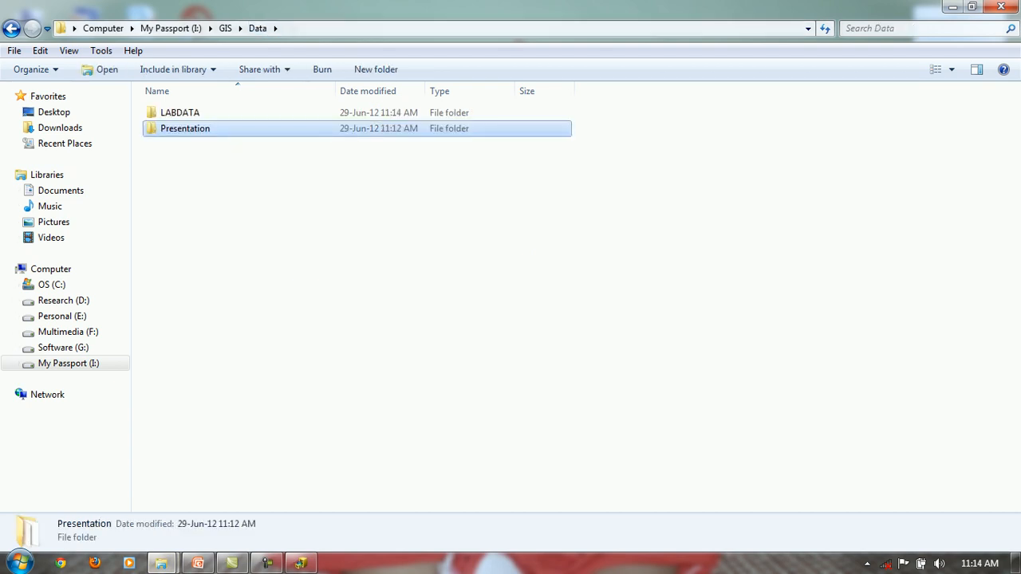
left_click(335, 239)
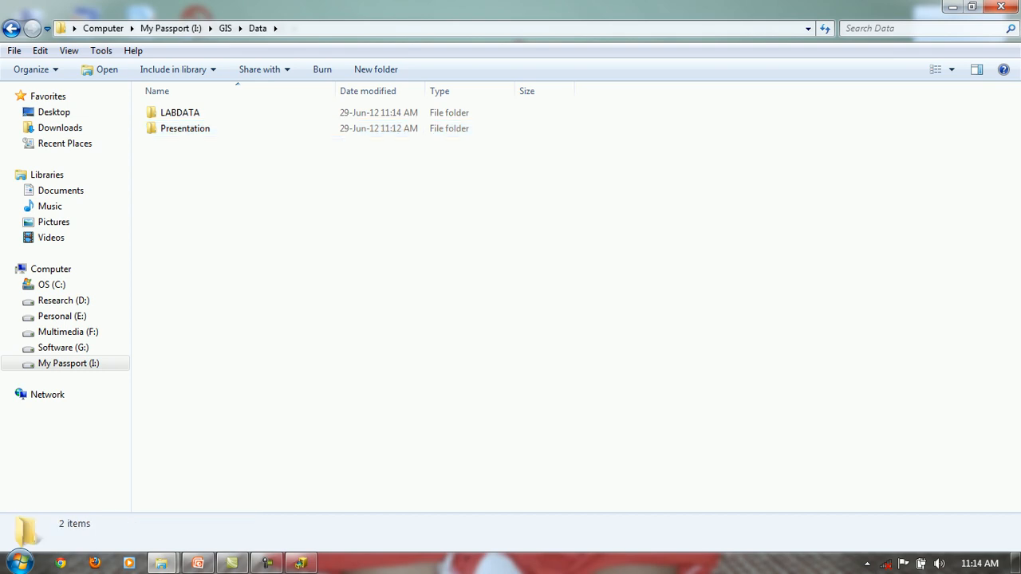
right_click(325, 228)
left_click(362, 332)
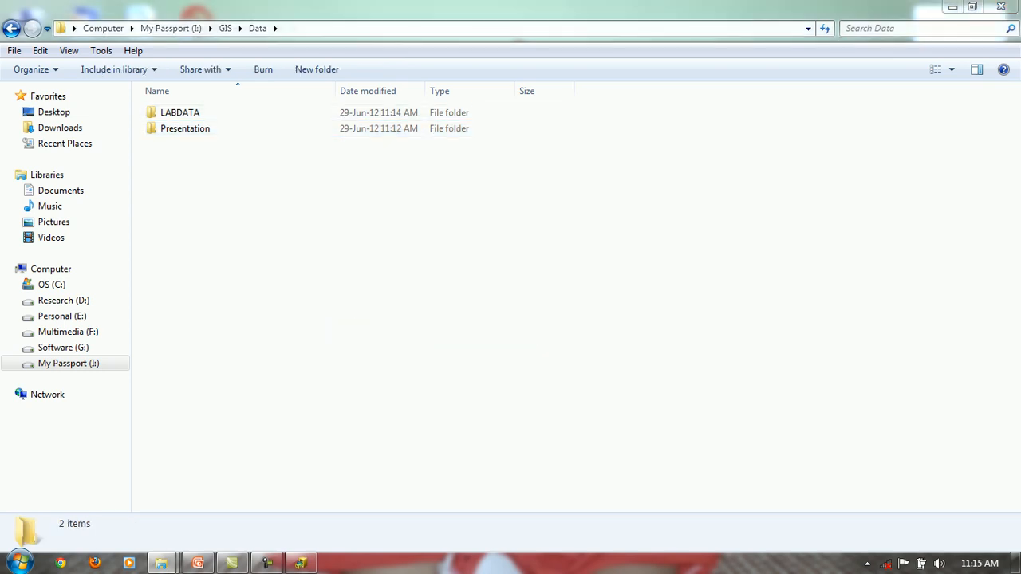
left_click(584, 305)
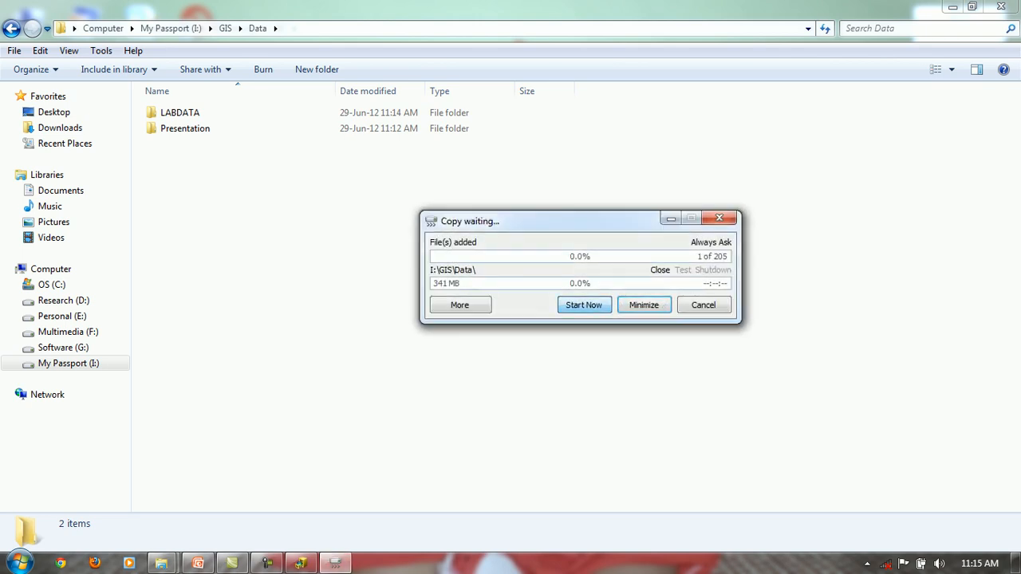
left_click(633, 251)
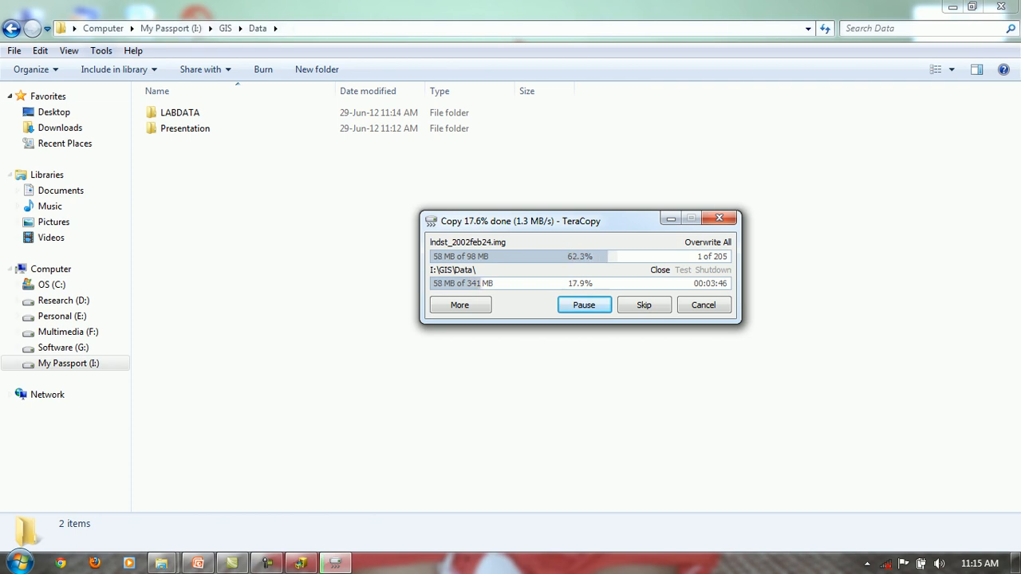
Go to the root of My Passport (I:) and reopen GIS\Data to check the folders in it
left_click(171, 28)
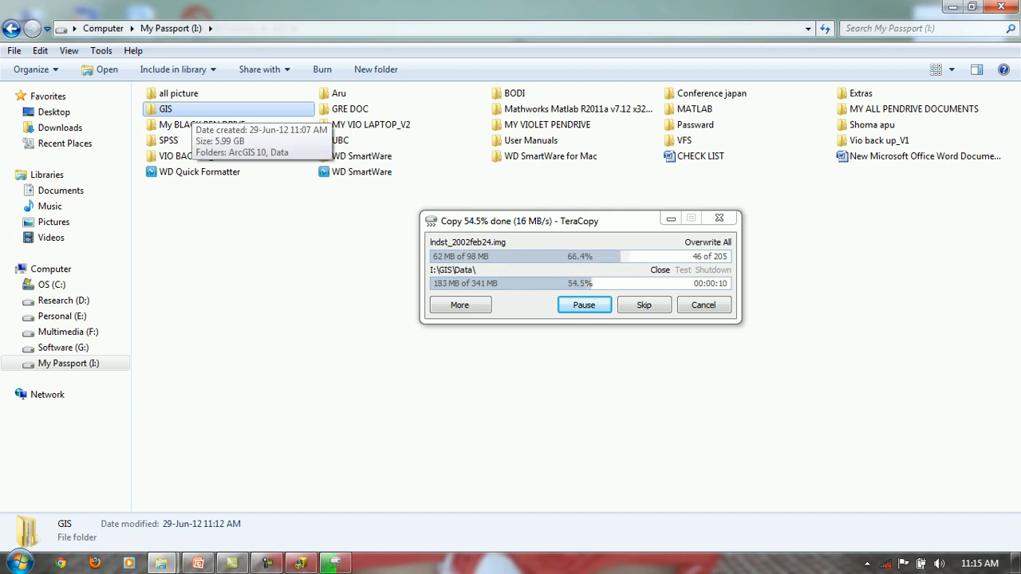
double_click(166, 109)
double_click(169, 129)
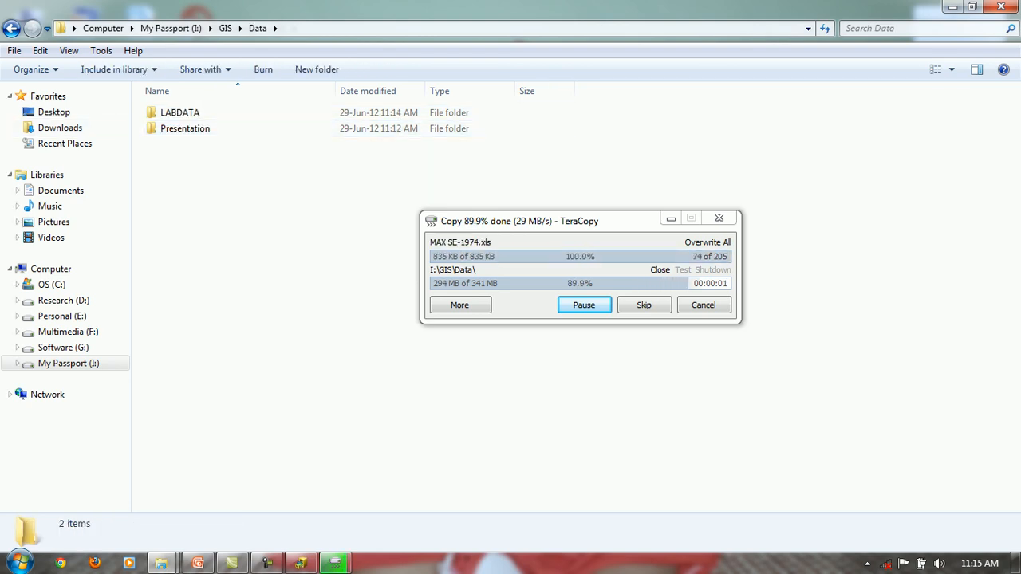
Check the contents of NECESSARY_FILES in GISTraining\GIS on Research (D:) and copy the folder to the clipboard
mouse_move(161, 563)
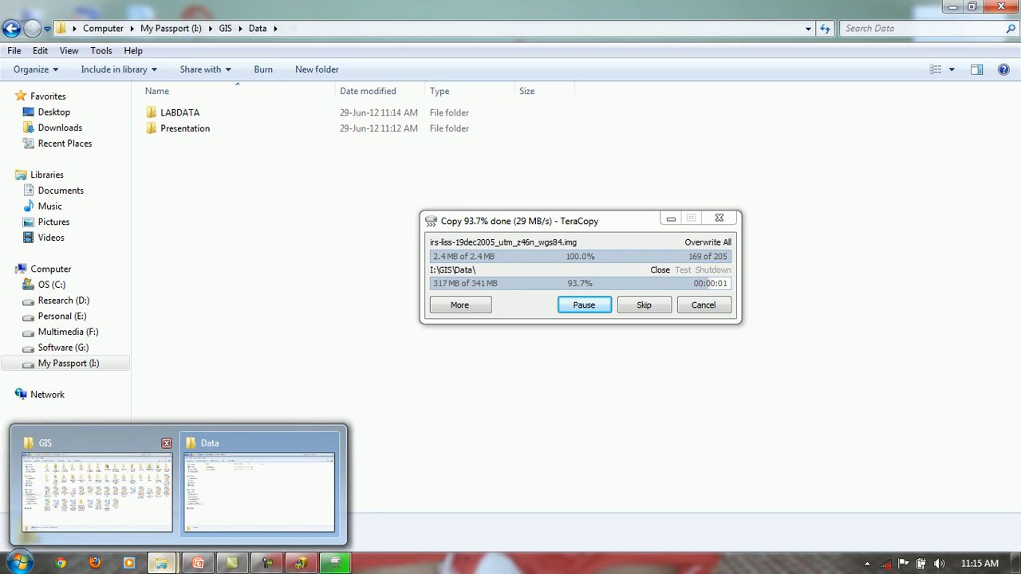
left_click(97, 483)
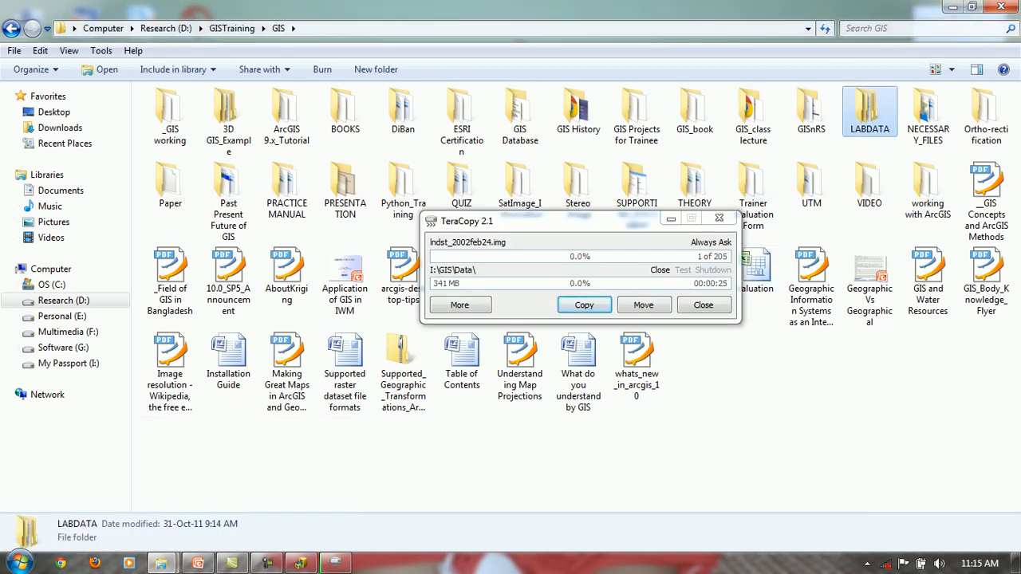
left_click(579, 191)
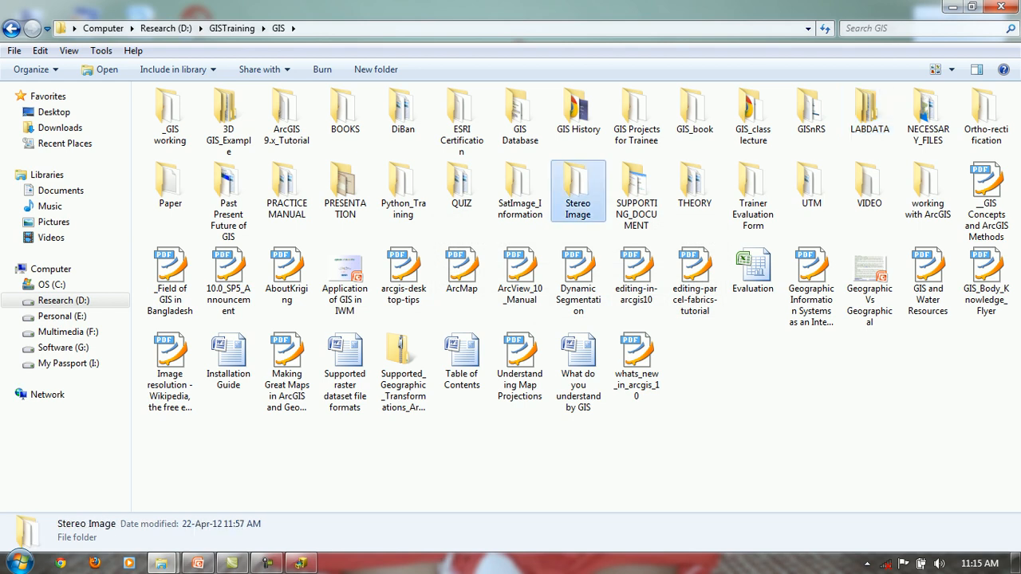
key("n")
double_click(928, 115)
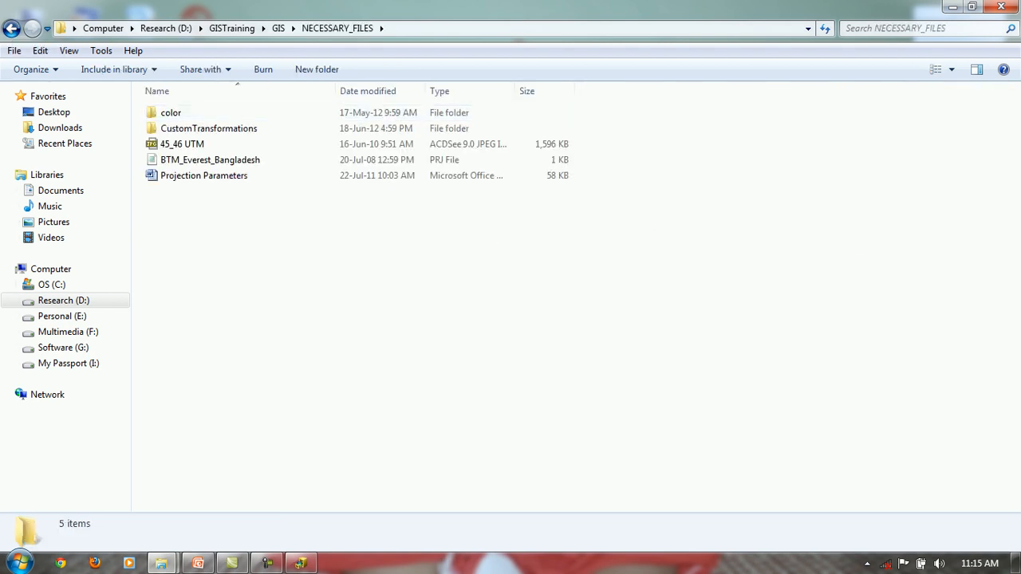
left_click(11, 28)
right_click(927, 116)
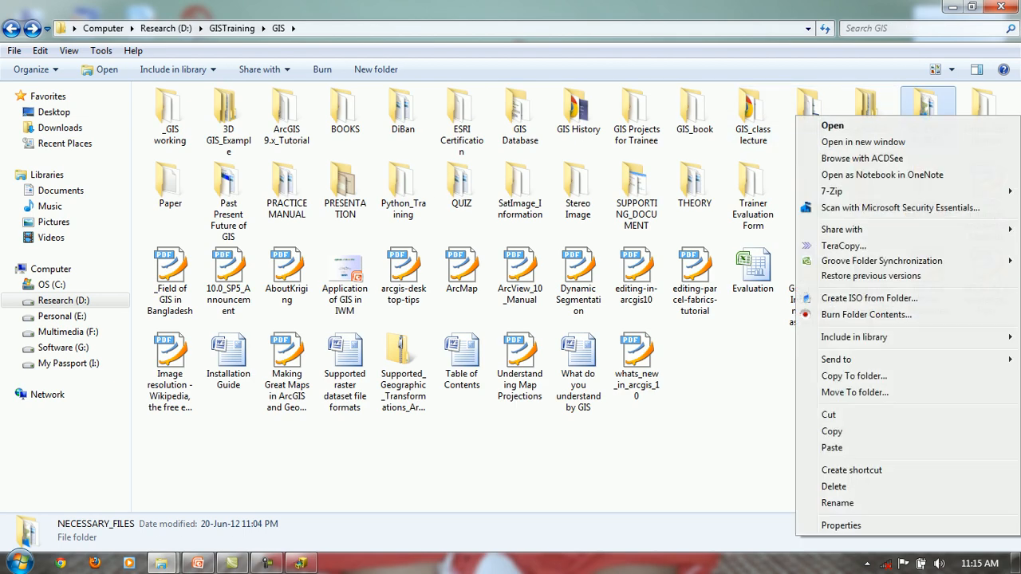
left_click(832, 431)
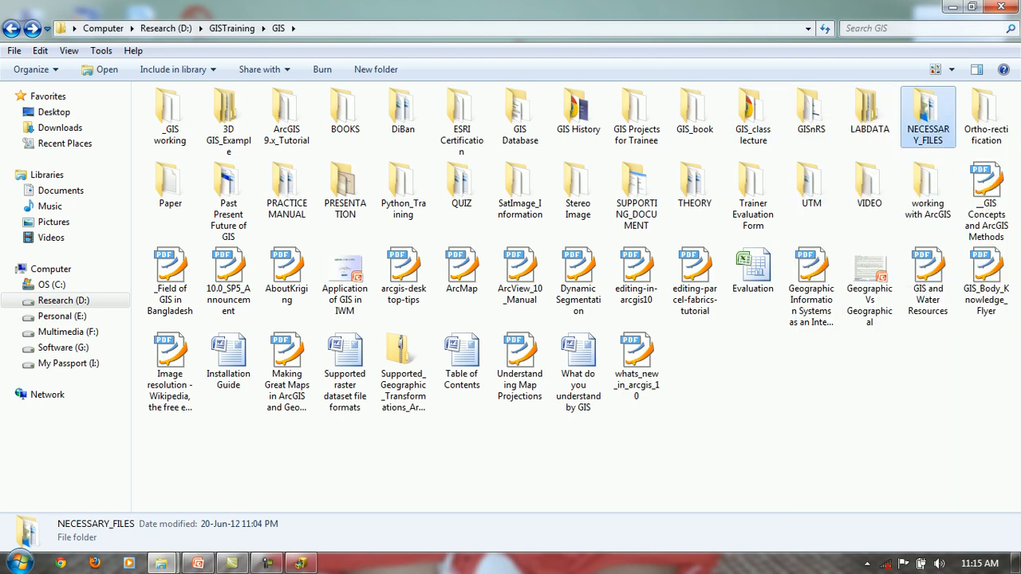
Paste the NECESSARY_FILES folder into GIS\Data on My Passport (I:)
left_click(161, 563)
left_click(259, 488)
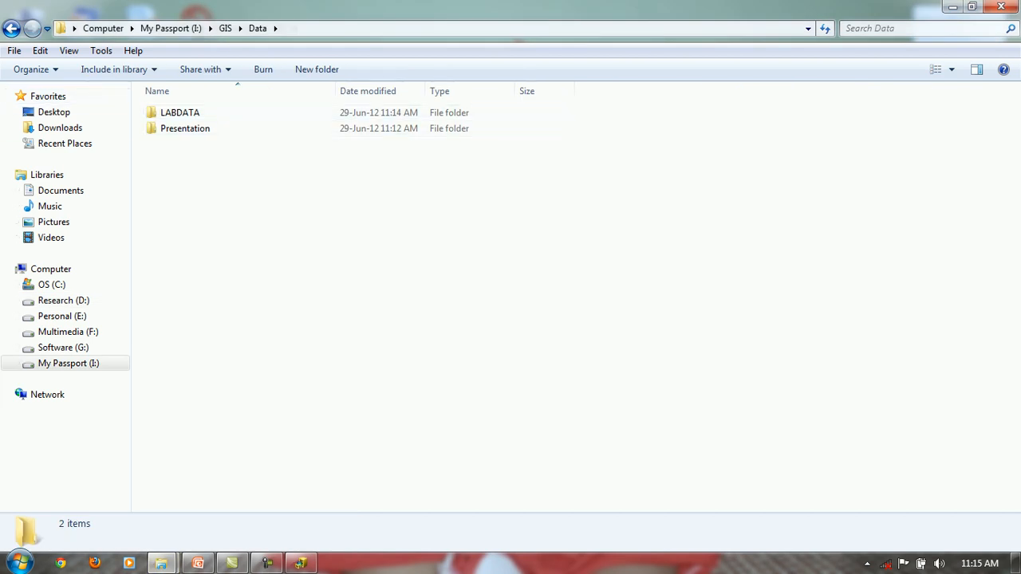
right_click(233, 177)
left_click(269, 280)
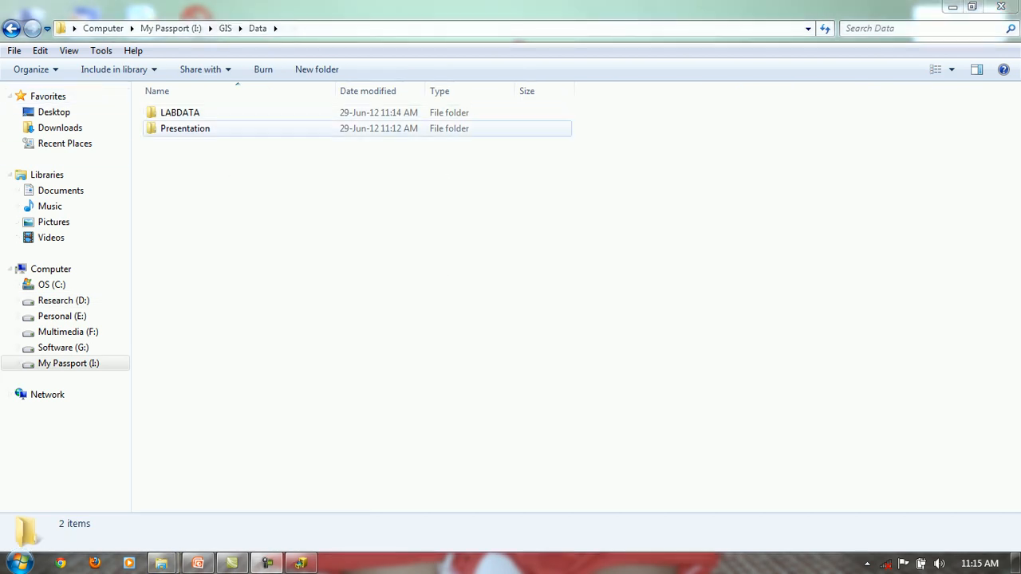
Reopen GIS\Data, check the contents of the pasted NECESSARY_FILES folder and return to Data
left_click(225, 28)
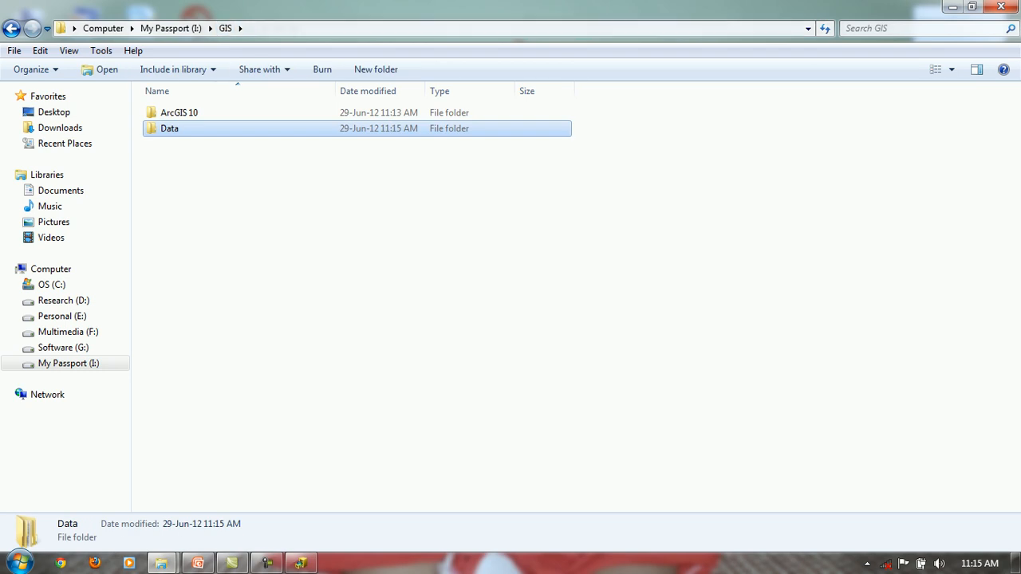
double_click(191, 128)
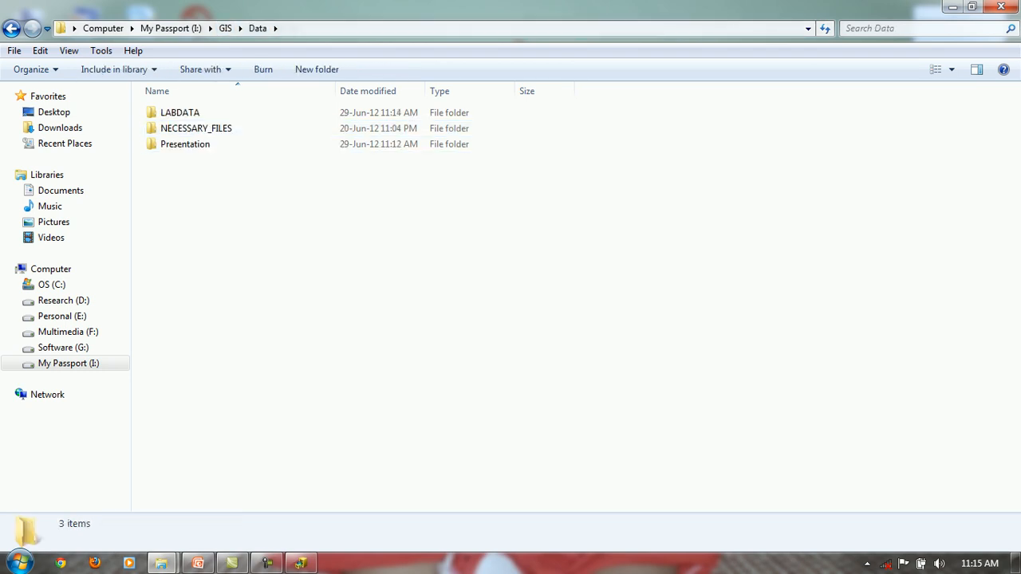
double_click(195, 128)
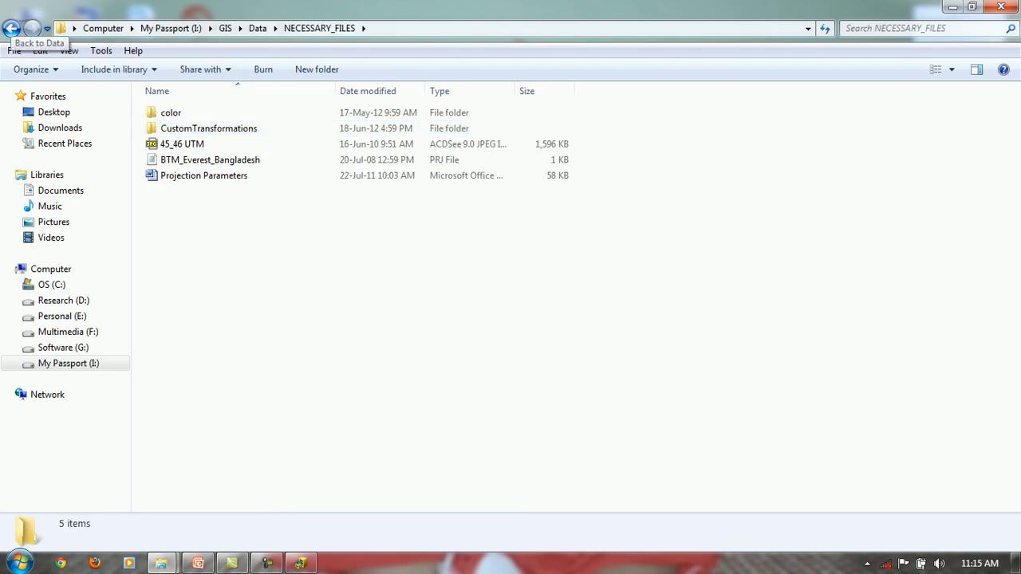
left_click(11, 28)
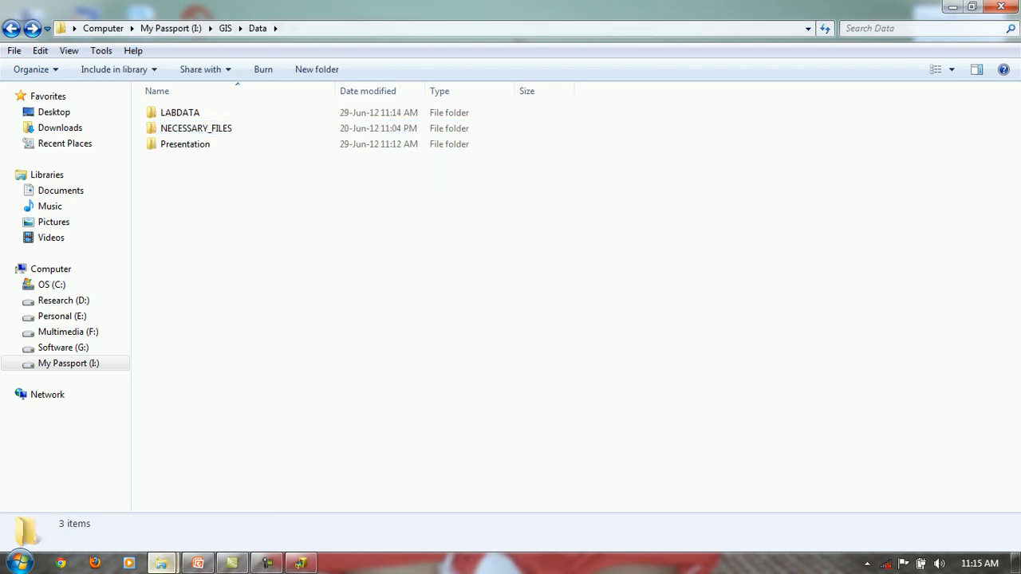
Return to the GIS folder on My Passport (I:), then go up to GISTraining on Research (D:) and locate Video (Lecture)
left_click(11, 28)
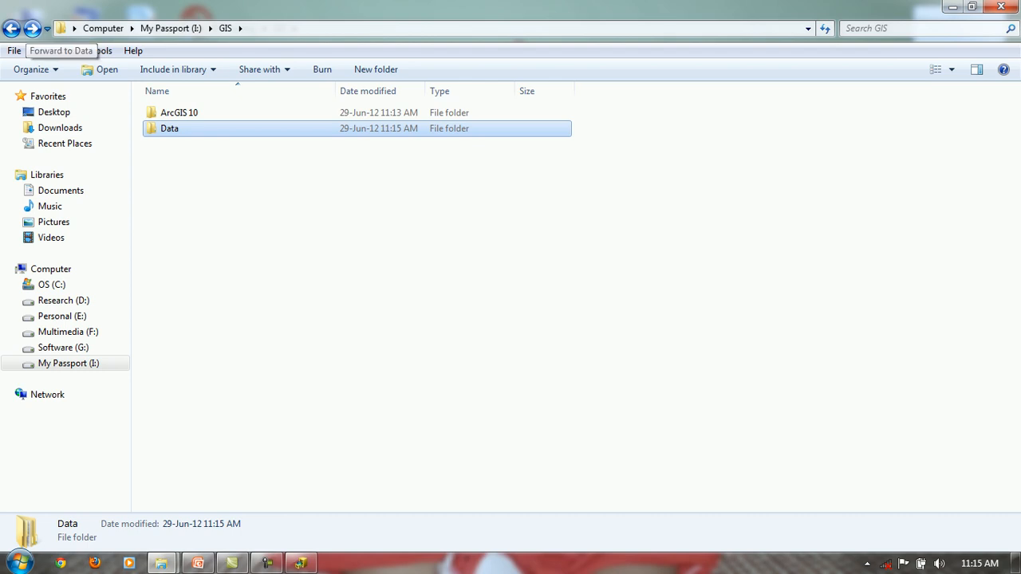
mouse_move(161, 563)
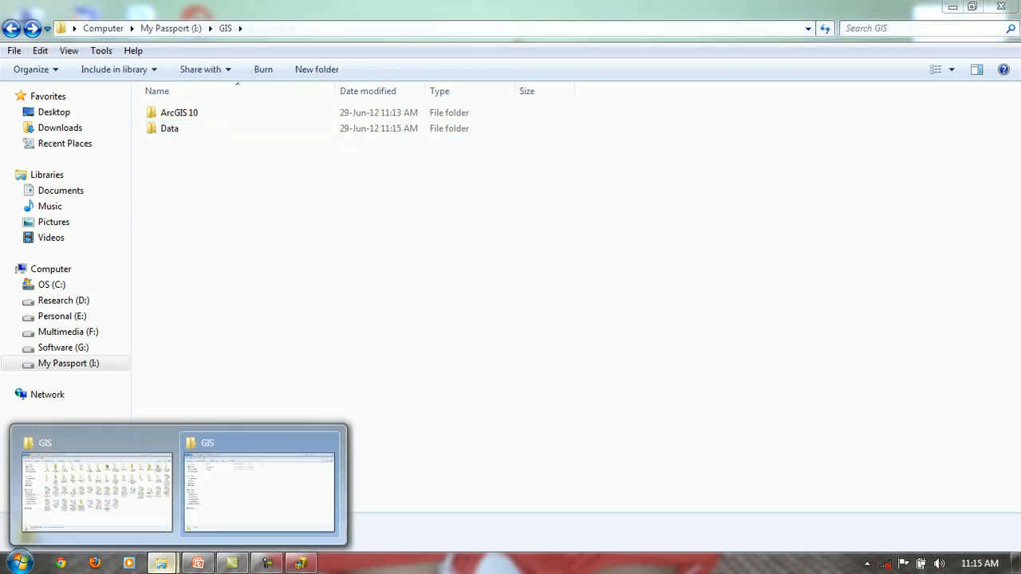
left_click(96, 491)
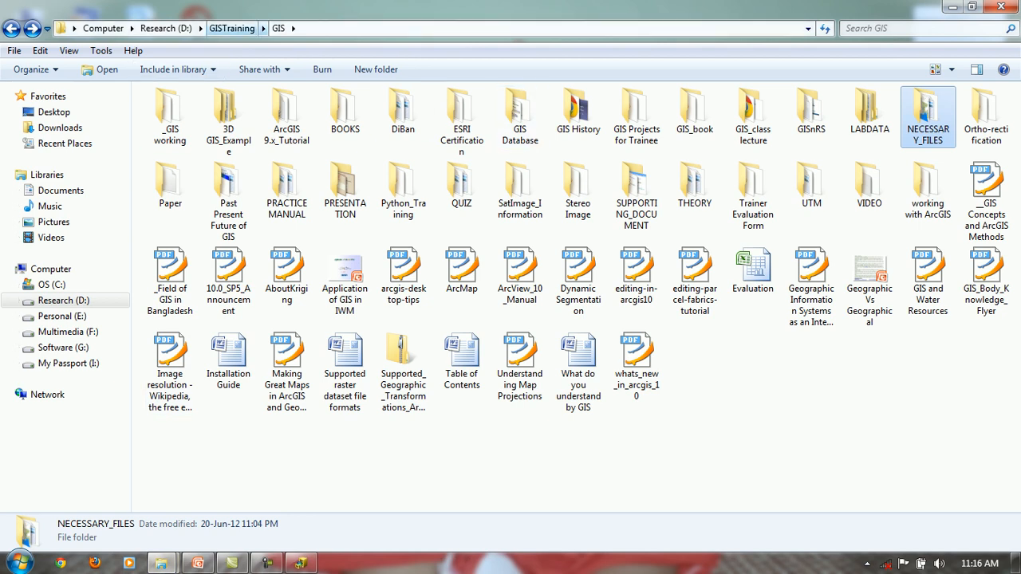
left_click(231, 28)
left_click(407, 214)
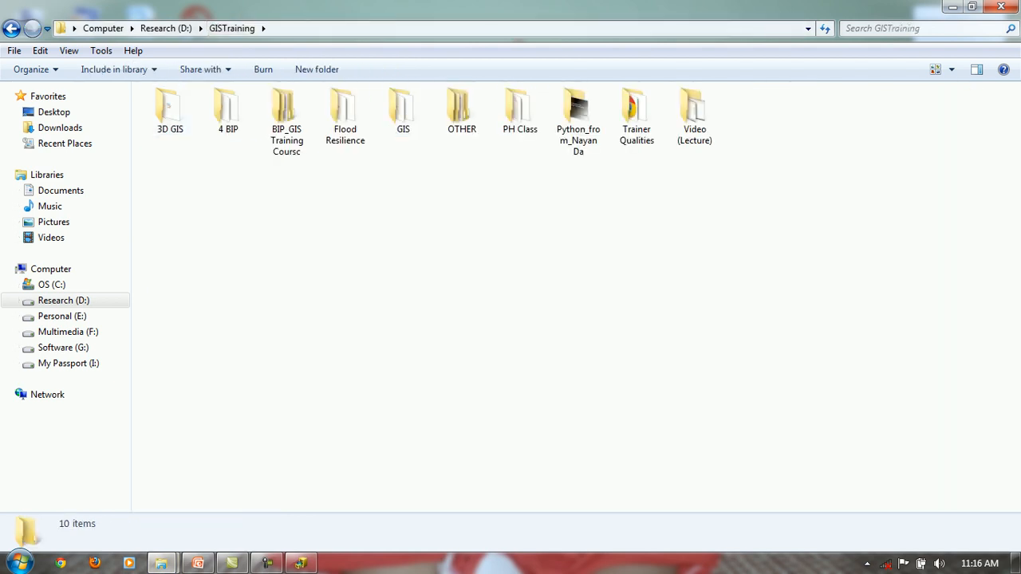
right_click(683, 99)
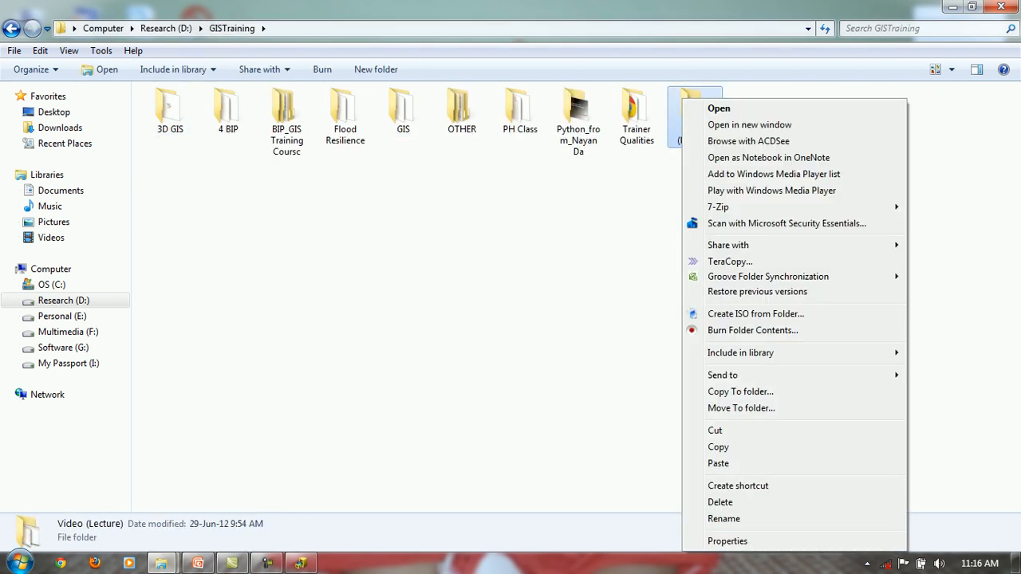
Switch to ArcMap, skip the Getting Started dialog and add district&thana_hq, roads, international_bnd, thana, major_river and district_bnd to the blank map
left_click(233, 564)
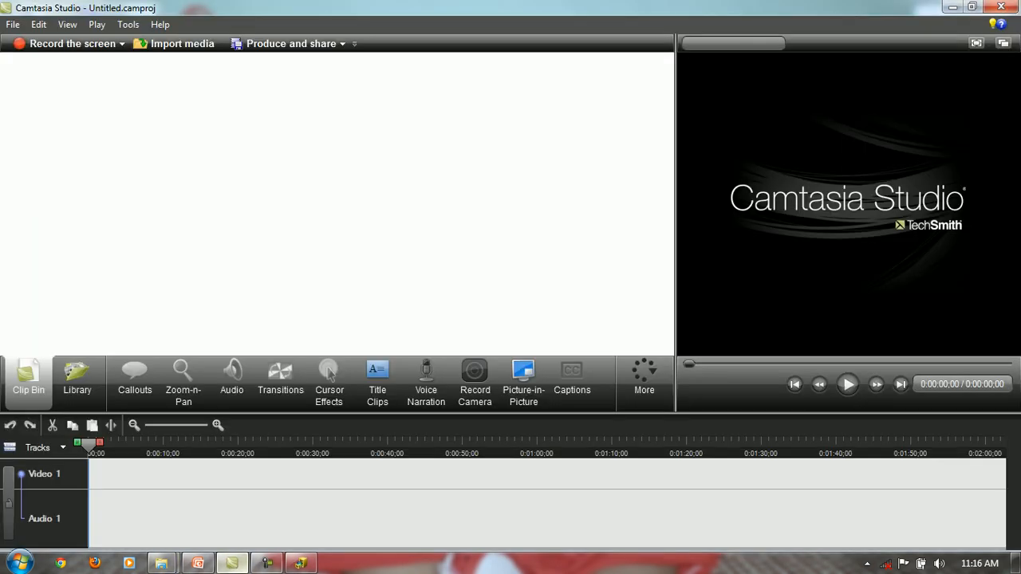
left_click(268, 564)
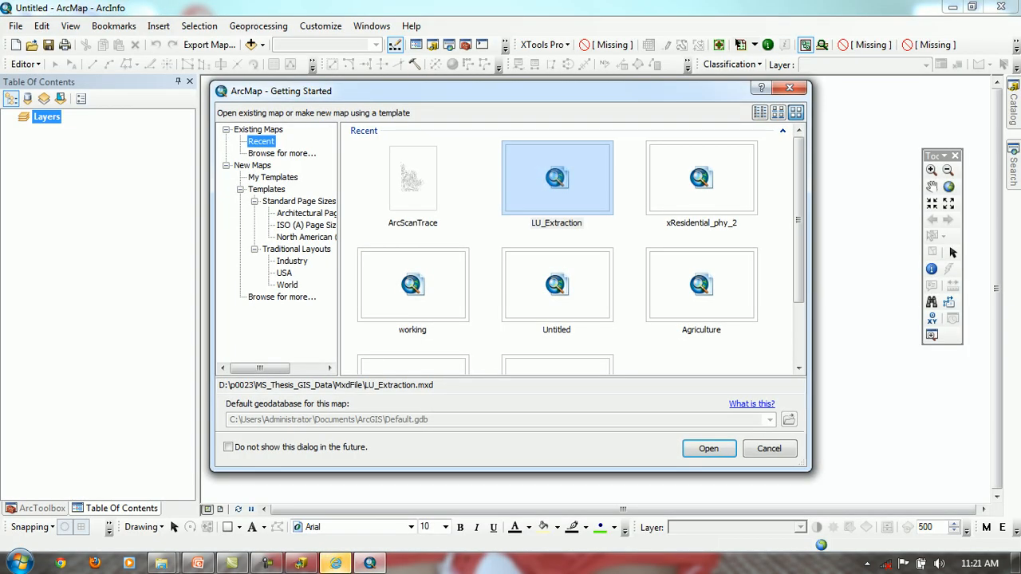
key("Escape")
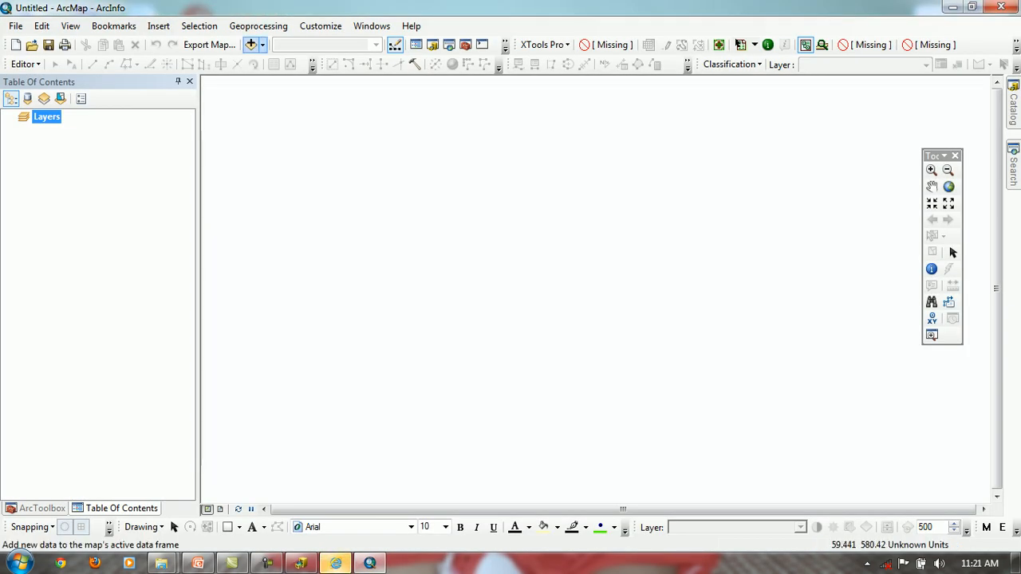
left_click(250, 45)
left_click_drag(433, 310, 335, 201)
left_click(657, 353)
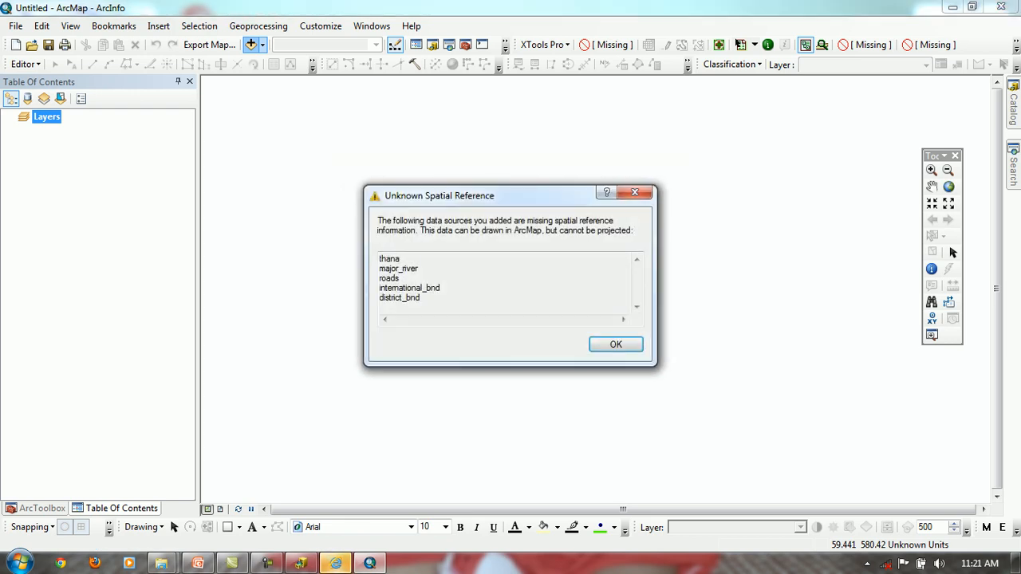
key("Return")
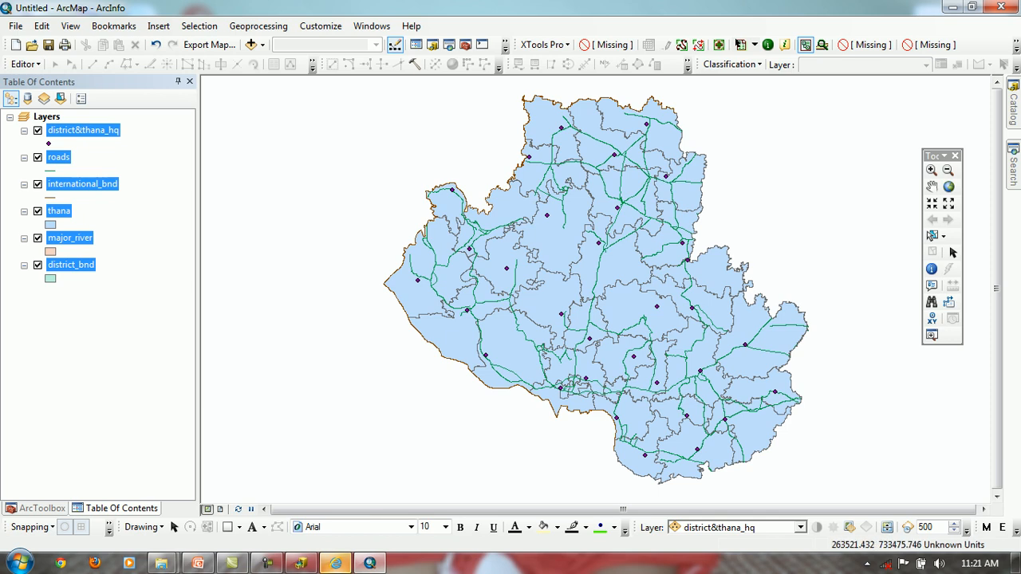
left_click(83, 130)
left_click(59, 157)
Switch to the Module-06 presentation in PowerPoint and browse the slides from Spatial queries to Joining non-spatial data to spatial
left_click(198, 563)
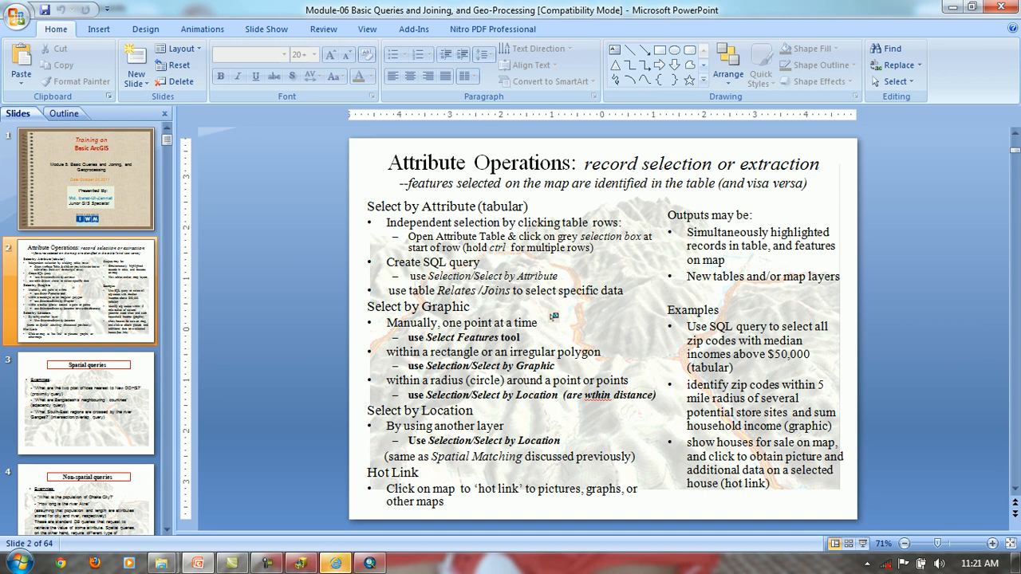
left_click(86, 404)
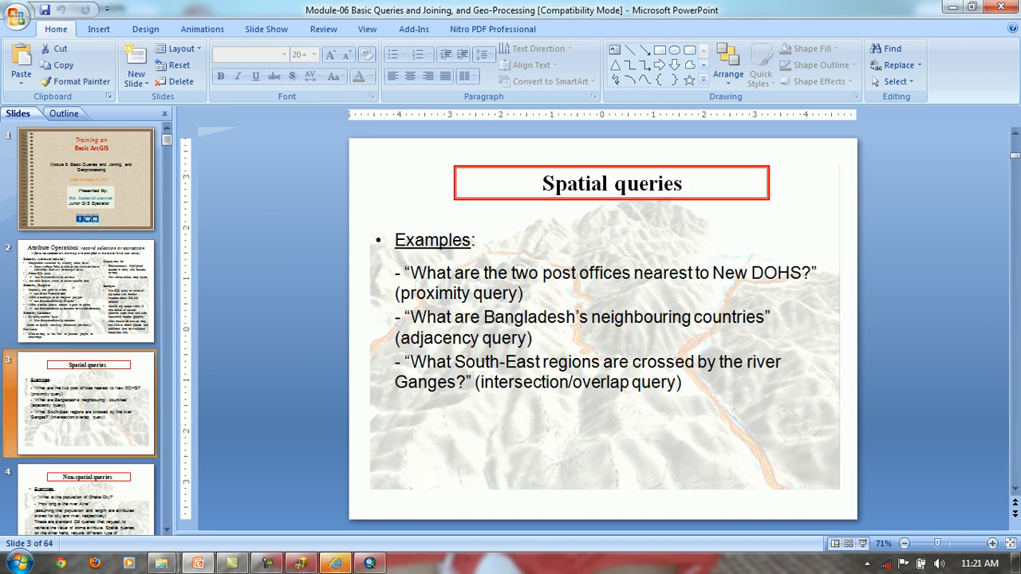
key("Down")
key("Down")
key("Down")
key("Down")
key("Down")
key("Down")
key("Down")
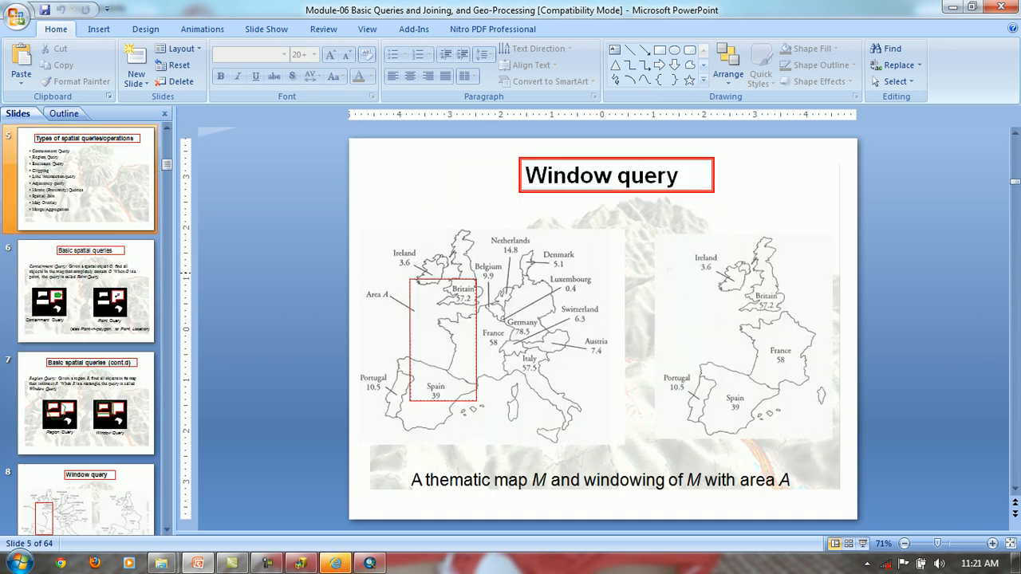
key("Down")
key("Down")
key("Down")
key("Down")
key("Down")
key("Down")
key("Down")
key("Down")
key("Down")
key("Down")
key("Down")
key("Down")
key("Down")
key("Down")
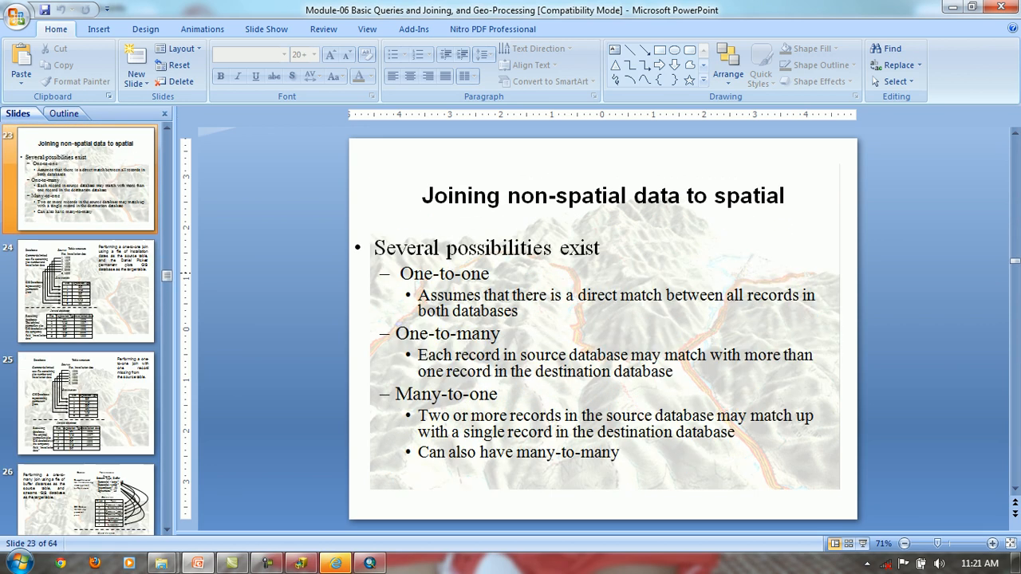
Go back through the join and relate slides to the first Join and relate processes slide, checking the Map Overlay slide before it
key("Up")
key("Up")
key("Up")
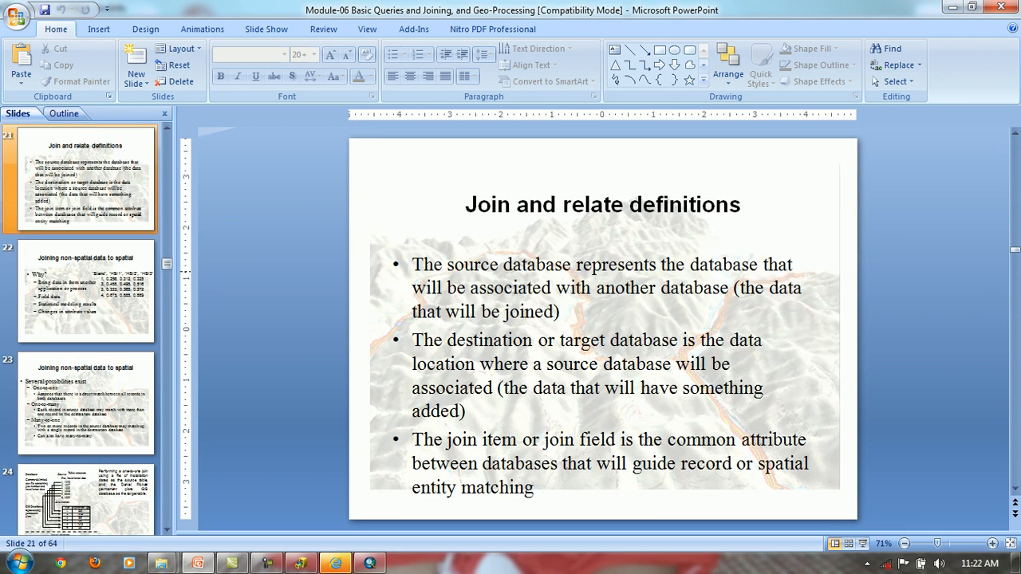
key("Up")
key("Up")
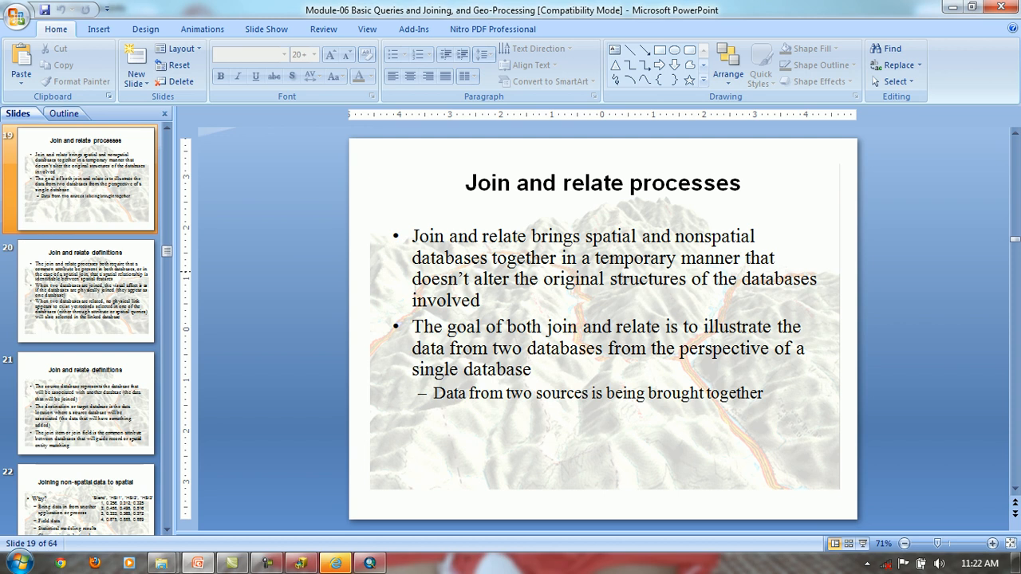
key("Up")
key("Up")
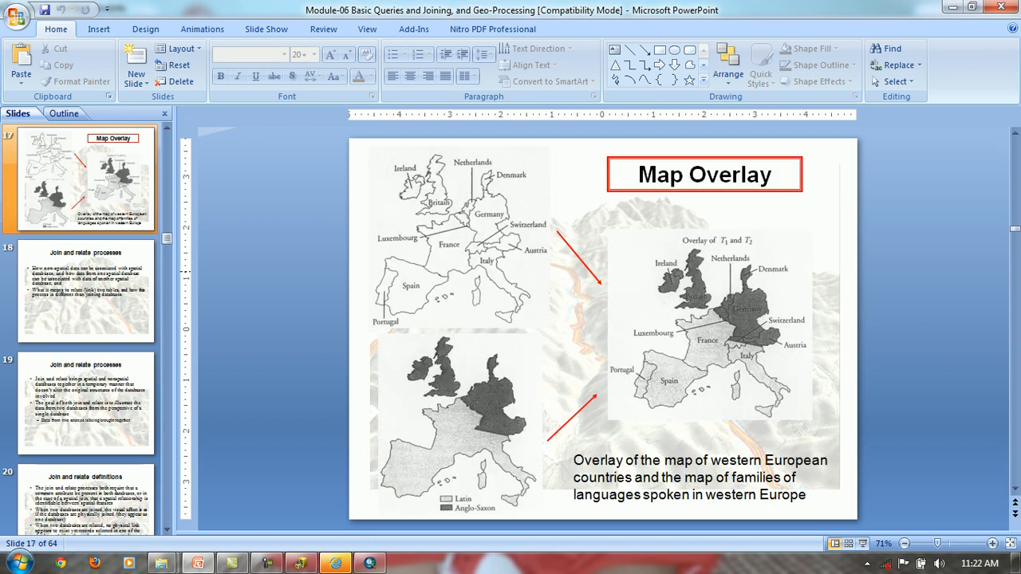
key("Down")
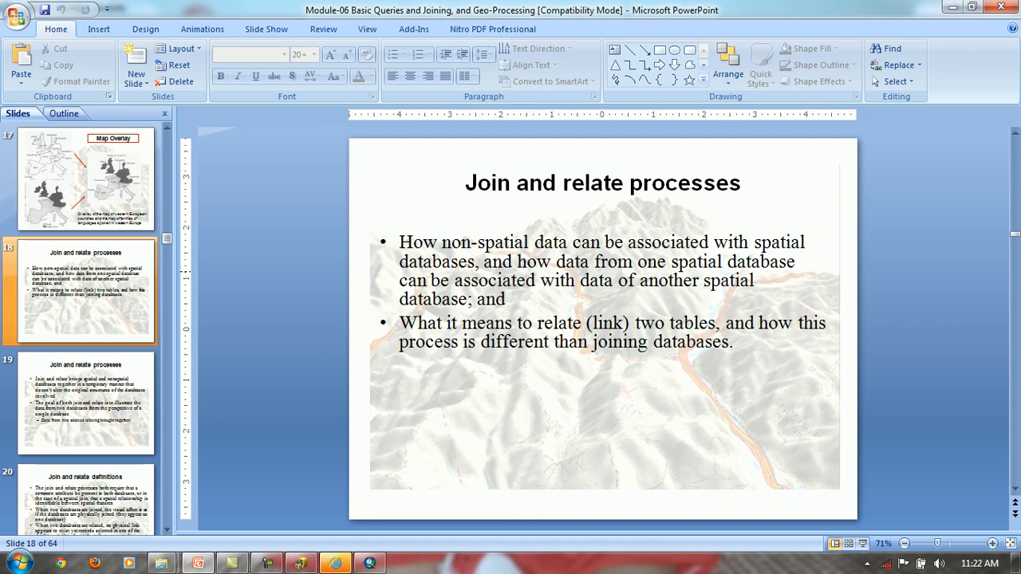
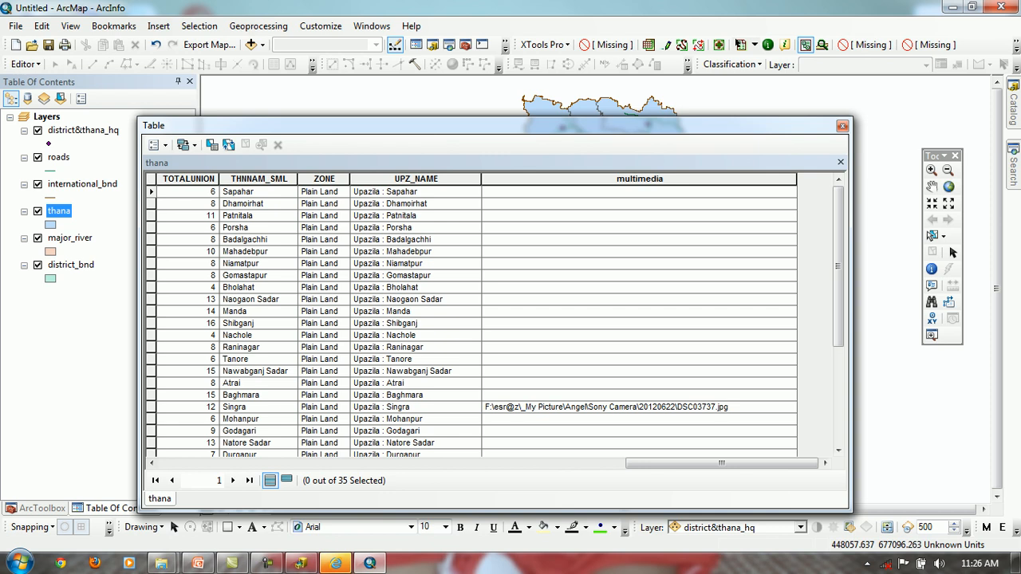
Close the thana attribute table, export all thana features to D:\TEMP\TEMP\working.shp and add the exported data to the map
left_click_drag(722, 463, 256, 463)
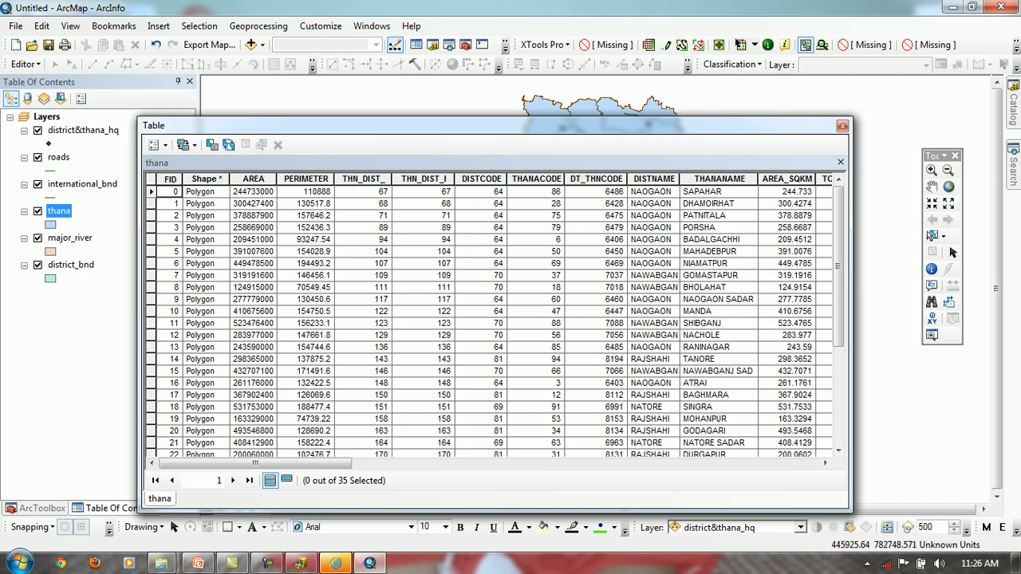
left_click(842, 126)
right_click(59, 212)
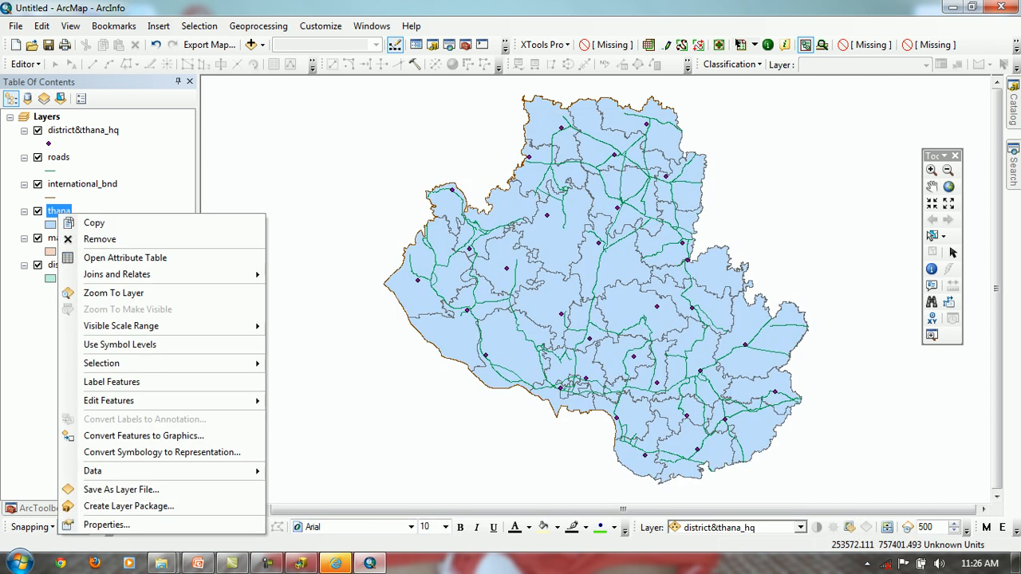
mouse_move(239, 470)
left_click(319, 467)
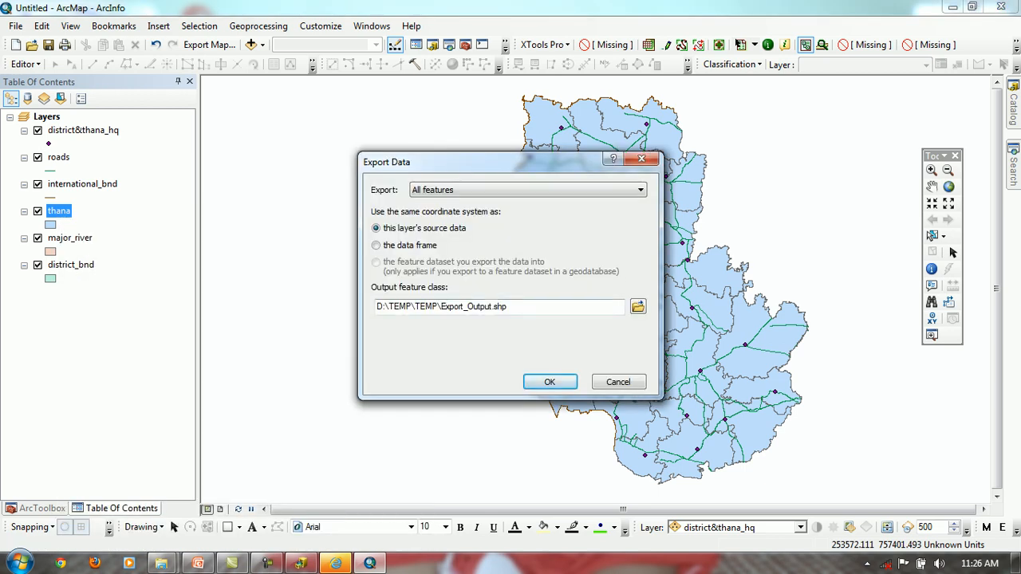
left_click_drag(441, 307, 493, 307)
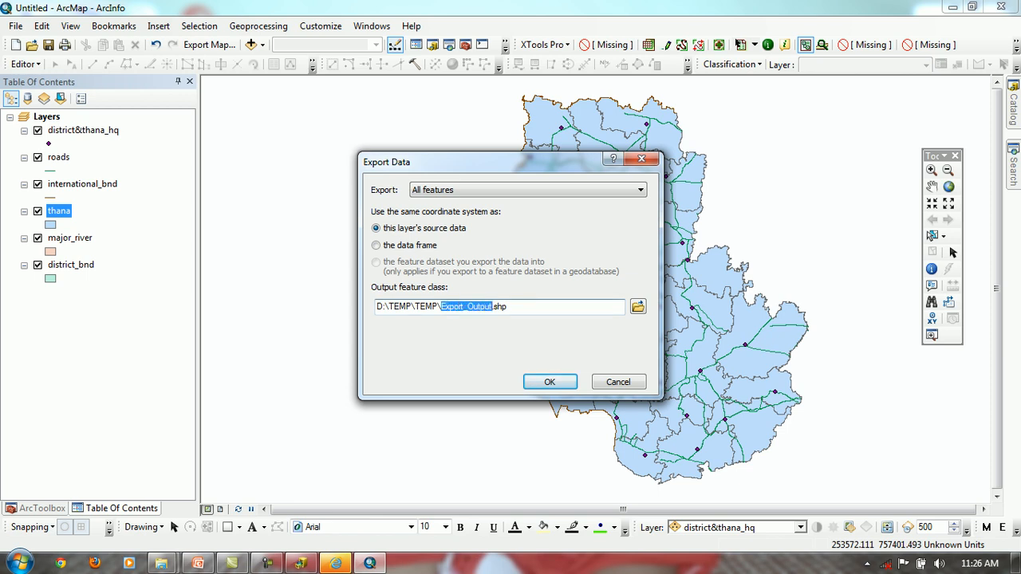
type("won")
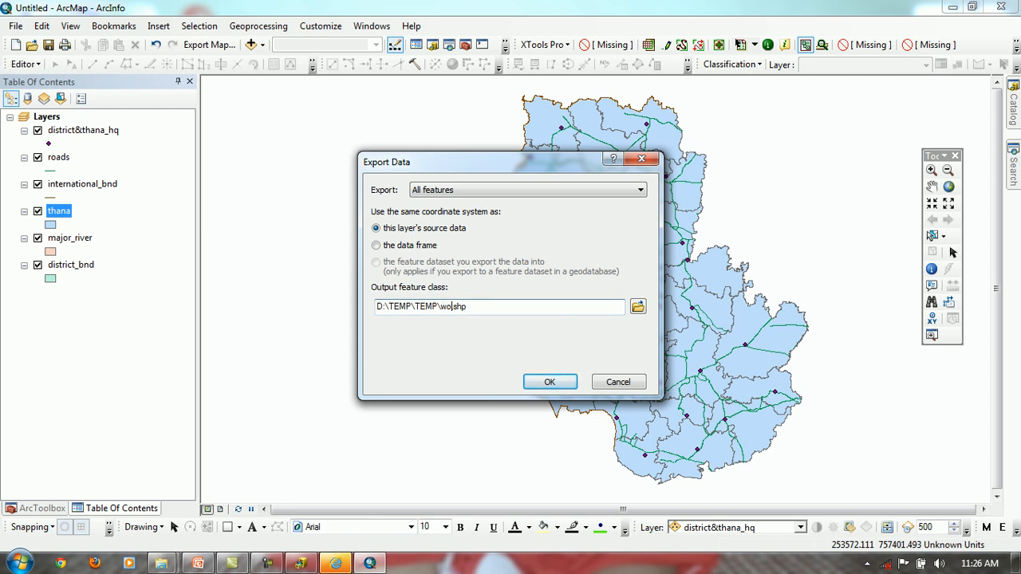
type("king")
key("Return")
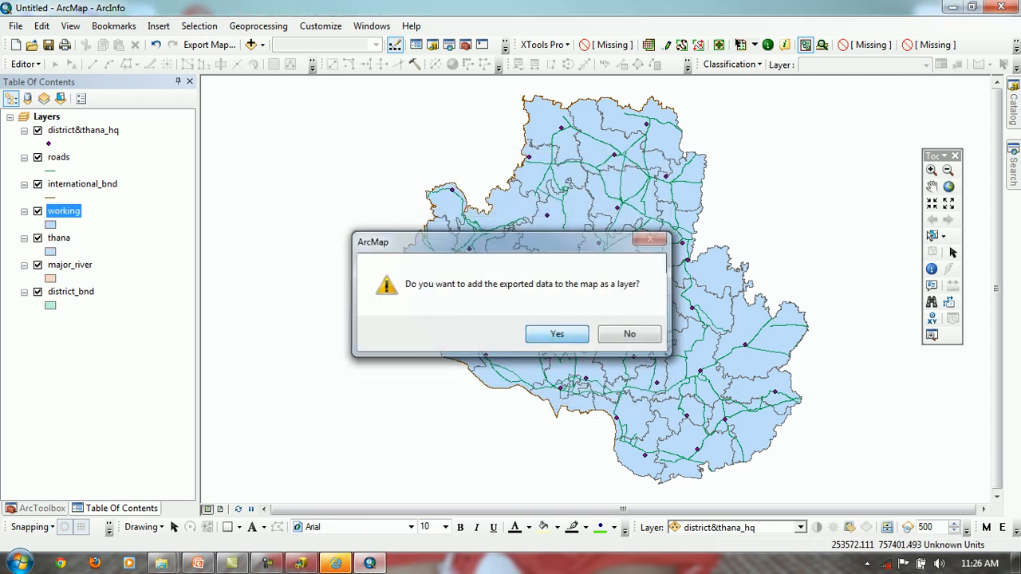
key("Return")
Hide all layers except thana and working on the map
left_click(38, 238)
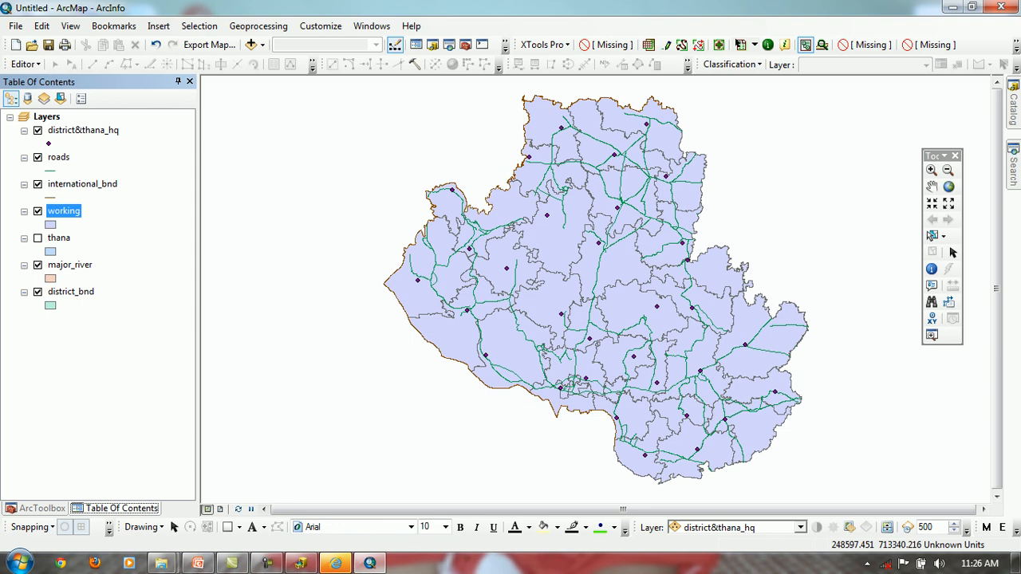
left_click(38, 211, "ctrl")
left_click(37, 238)
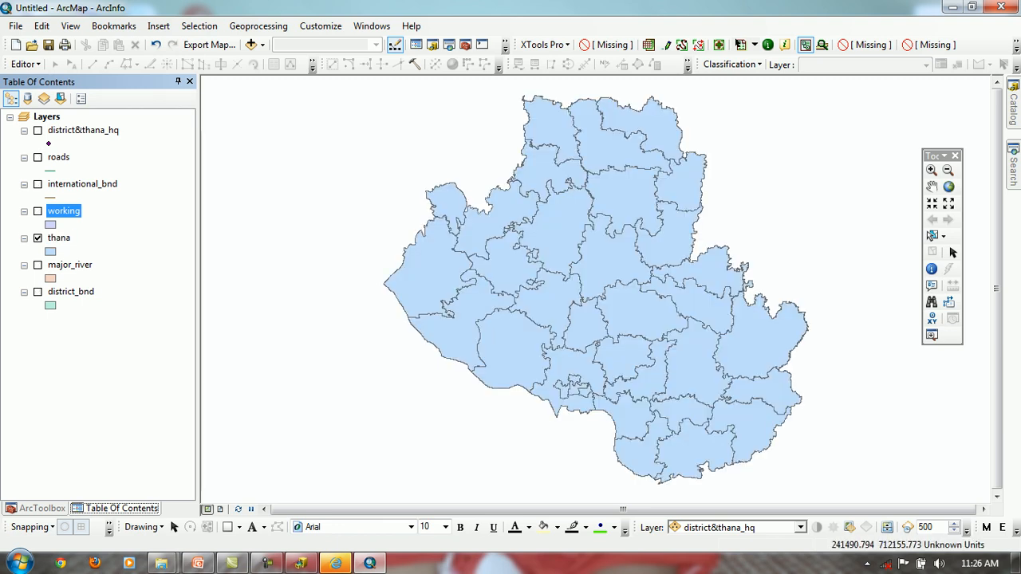
left_click(59, 238)
left_click(37, 212)
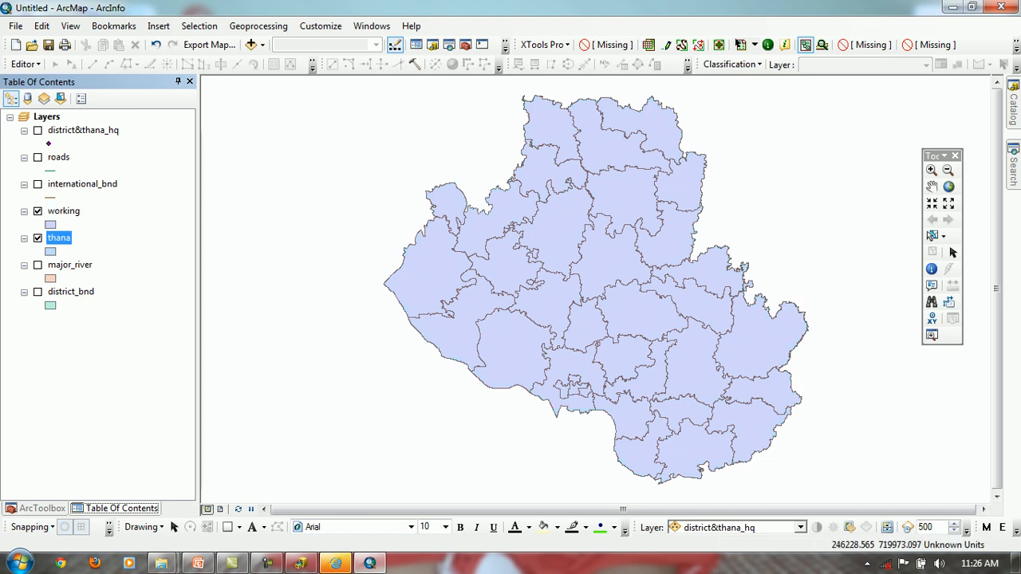
Open the attribute table of the thana layer and look over its fields and table options
right_click(68, 238)
left_click(136, 271)
mouse_move(255, 464)
left_mouse_down()
mouse_move(722, 464)
mouse_move(255, 463)
left_mouse_up()
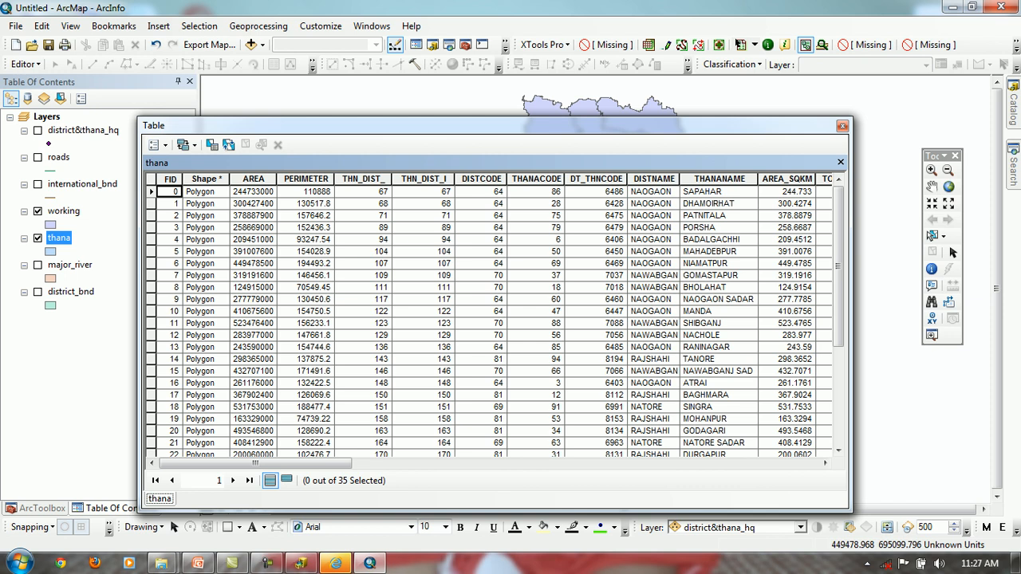
mouse_move(255, 464)
left_mouse_down()
mouse_move(726, 463)
mouse_move(255, 463)
left_mouse_up()
mouse_move(256, 463)
left_mouse_down()
mouse_move(709, 463)
mouse_move(255, 463)
left_mouse_up()
left_click(154, 145)
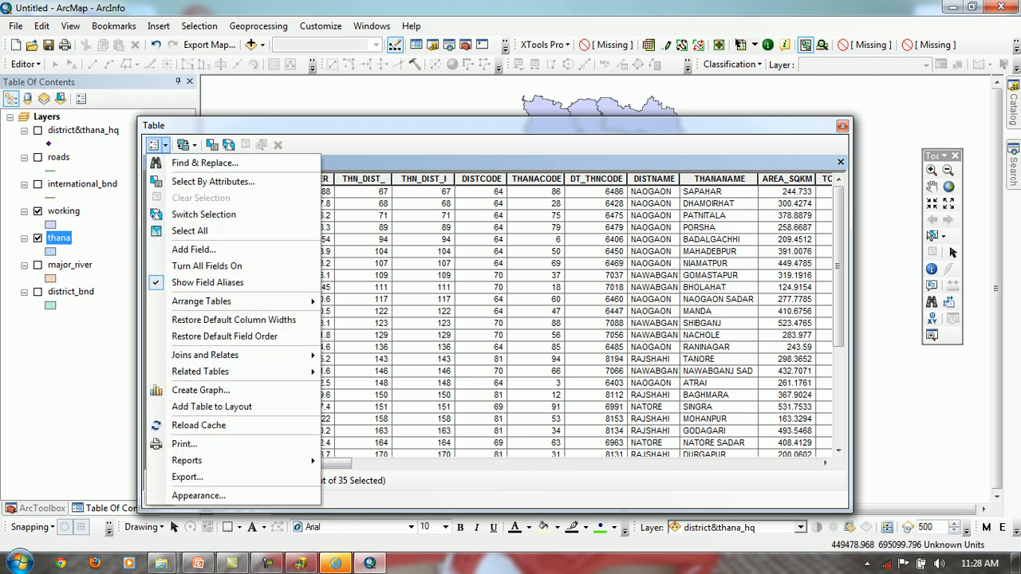
key("Escape")
Export all records of the thana attribute table to D:\TEMP\TEMP\Table.dbf, add the new table to the map and close the table window
right_click(65, 231)
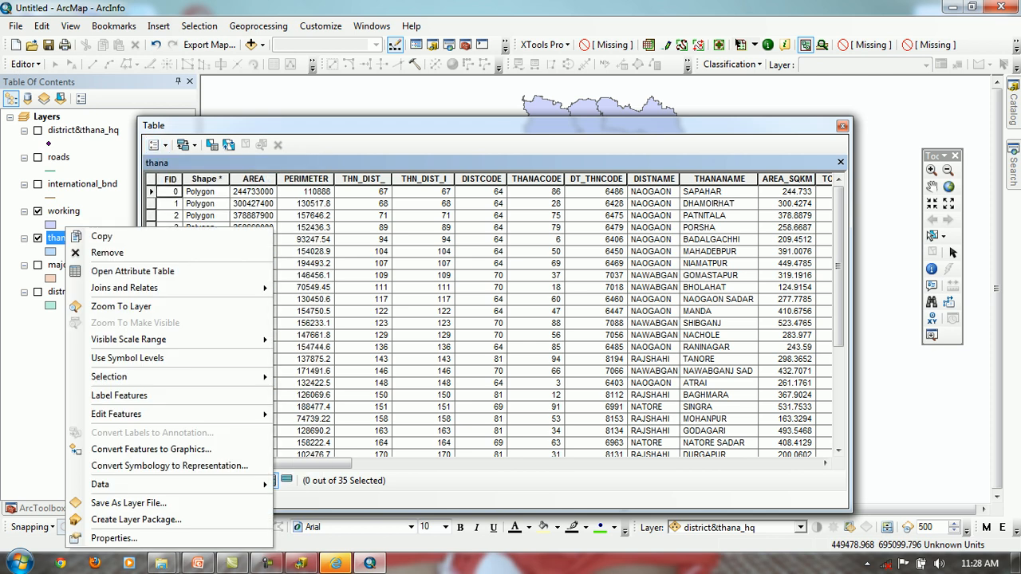
left_click(158, 145)
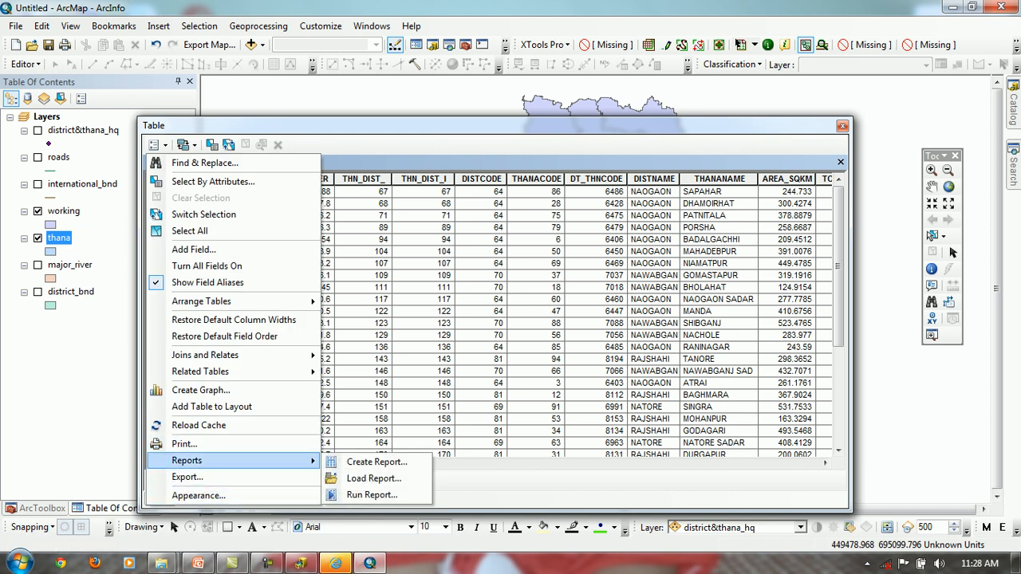
left_click(187, 477)
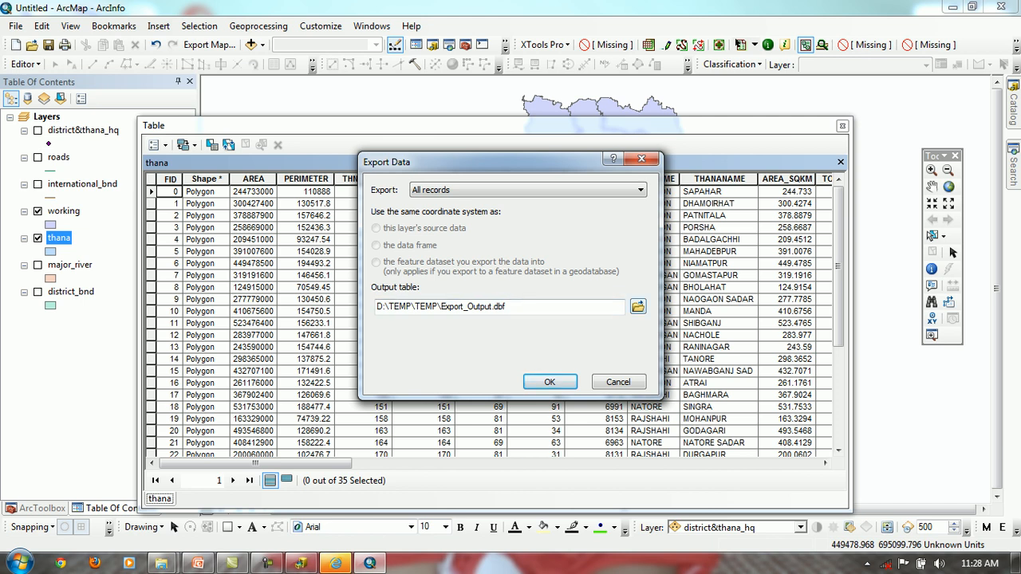
left_click_drag(441, 306, 492, 306)
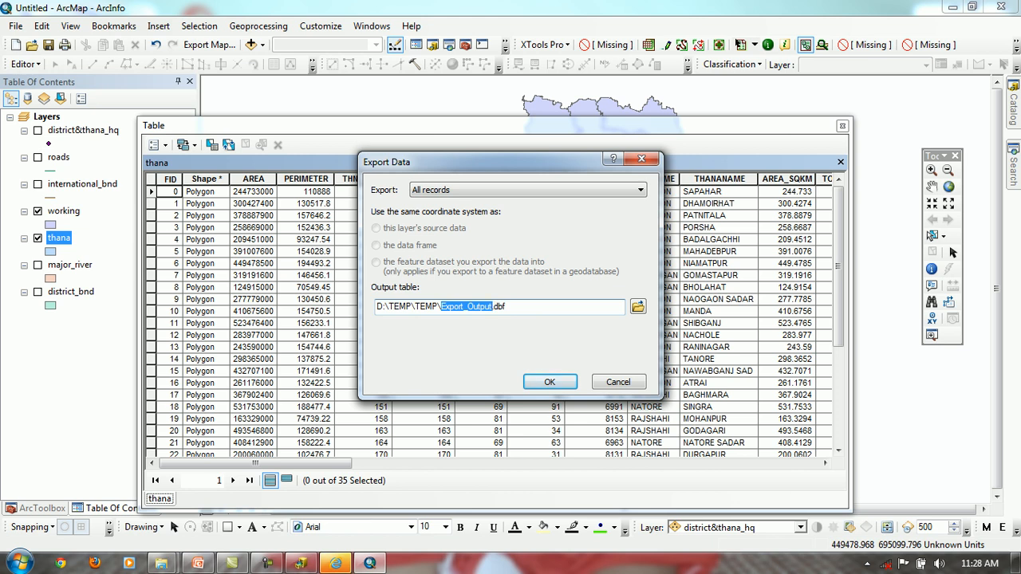
type("Table")
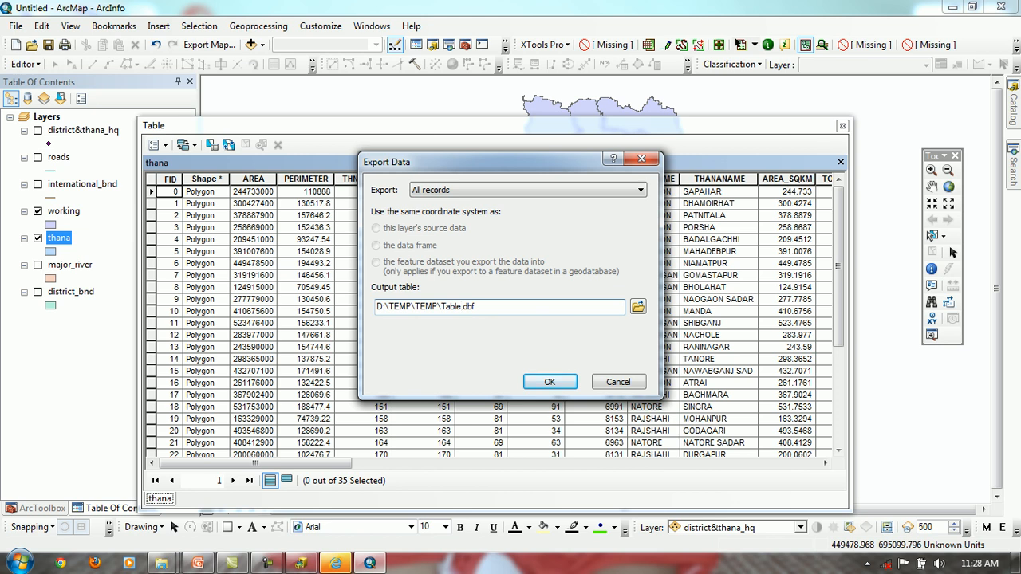
key("Return")
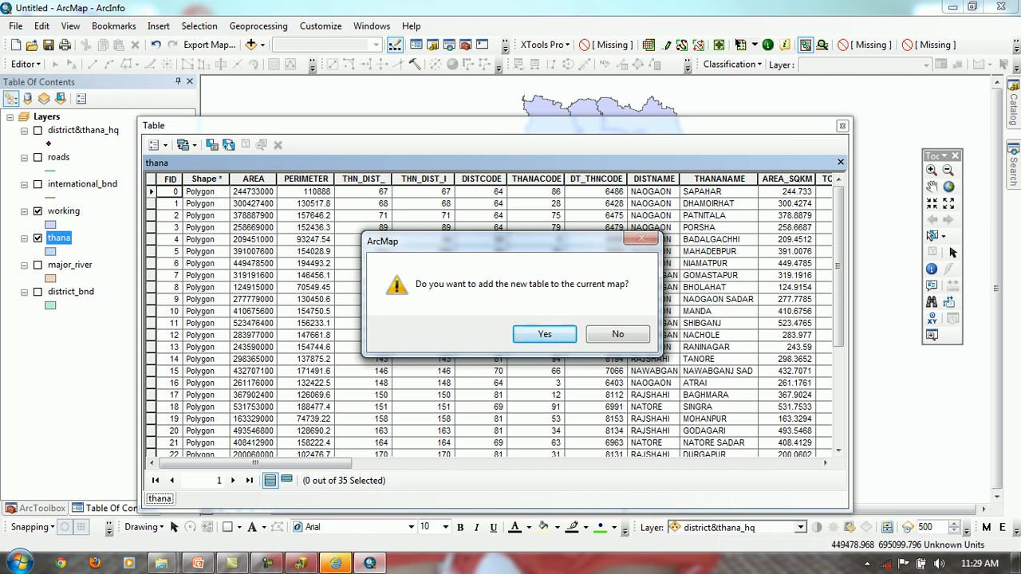
key("Return")
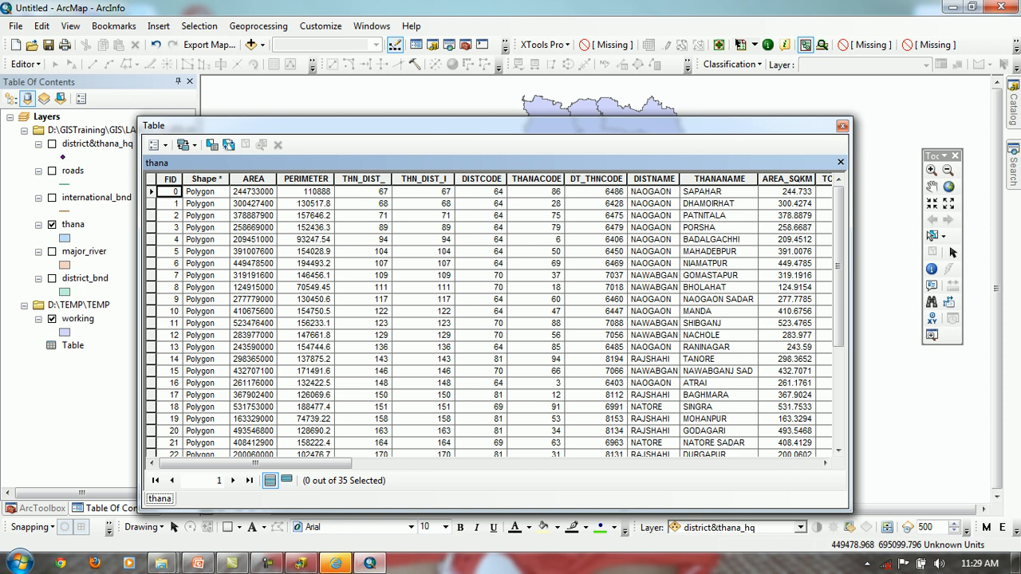
left_click(72, 345)
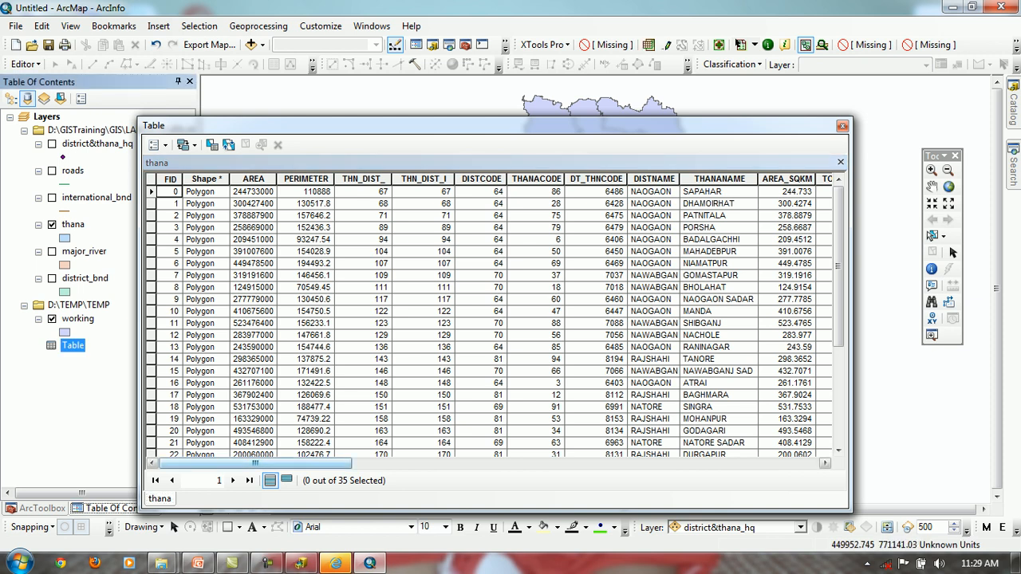
left_click(842, 126)
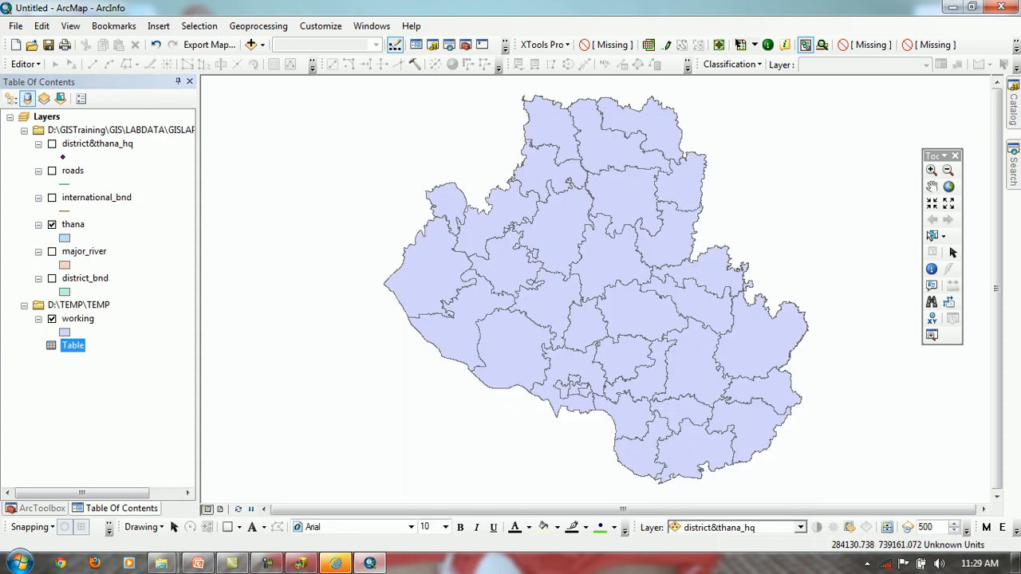
Reopen the attribute table of the thana layer and look through its records down to the last row
right_click(73, 224)
left_click(160, 266)
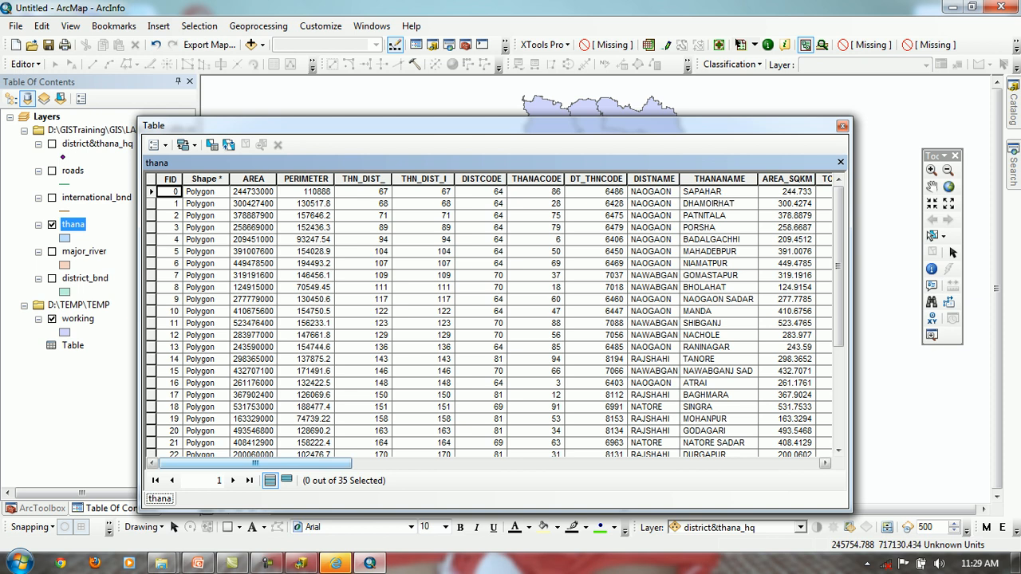
mouse_move(255, 464)
left_mouse_down()
mouse_move(683, 464)
mouse_move(255, 464)
left_mouse_up()
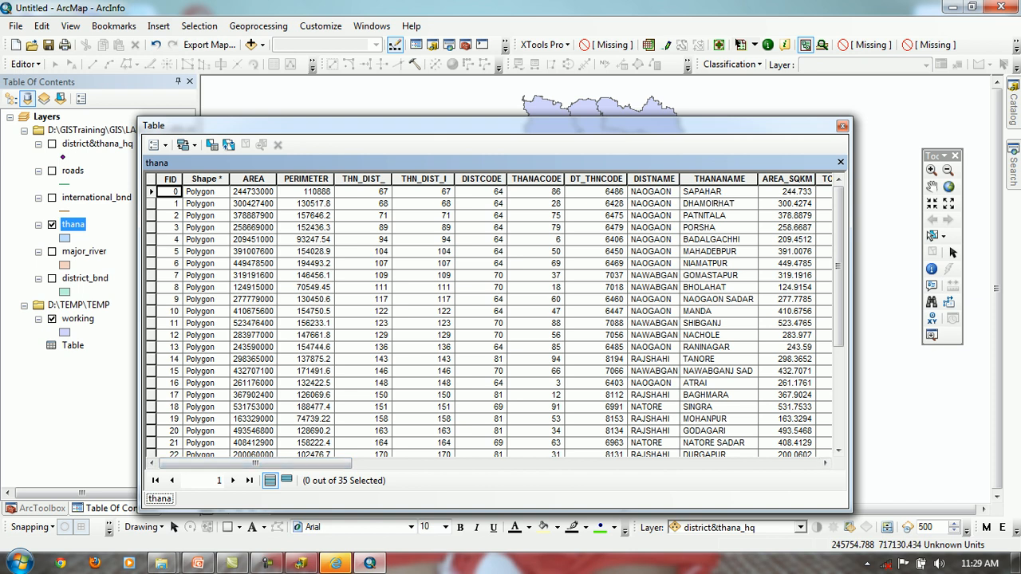
scroll(491, 319, "down", 5)
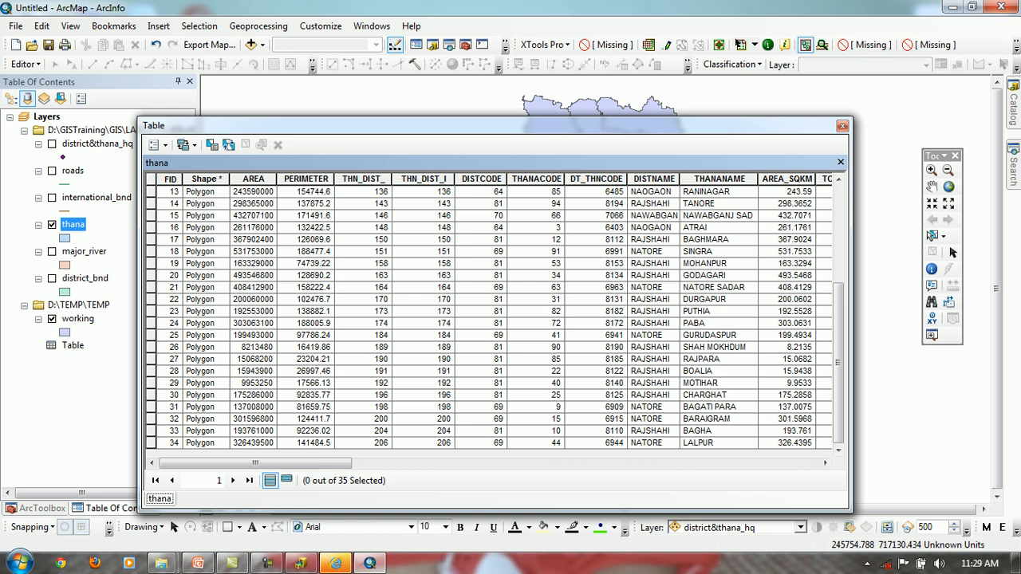
Check the Summarize settings for the THN_DIST_ field of the thana table, then close the attribute table
right_click(377, 179)
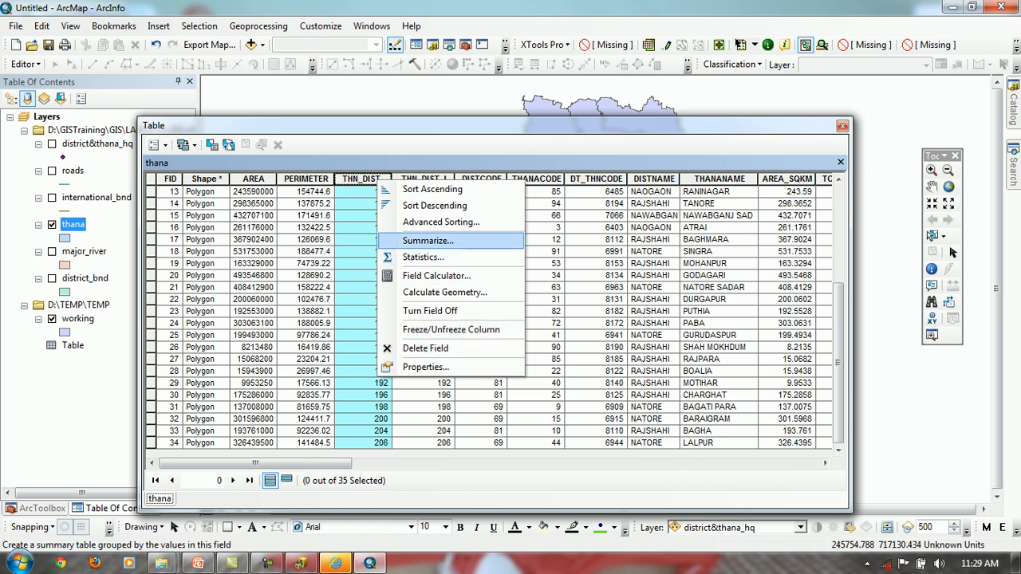
left_click(428, 240)
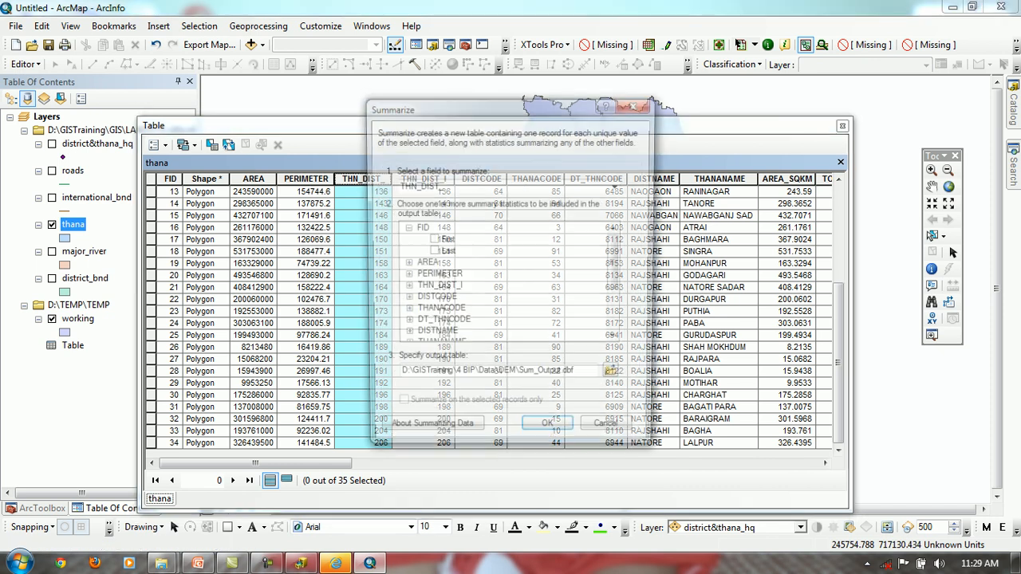
left_click_drag(478, 107, 611, 112)
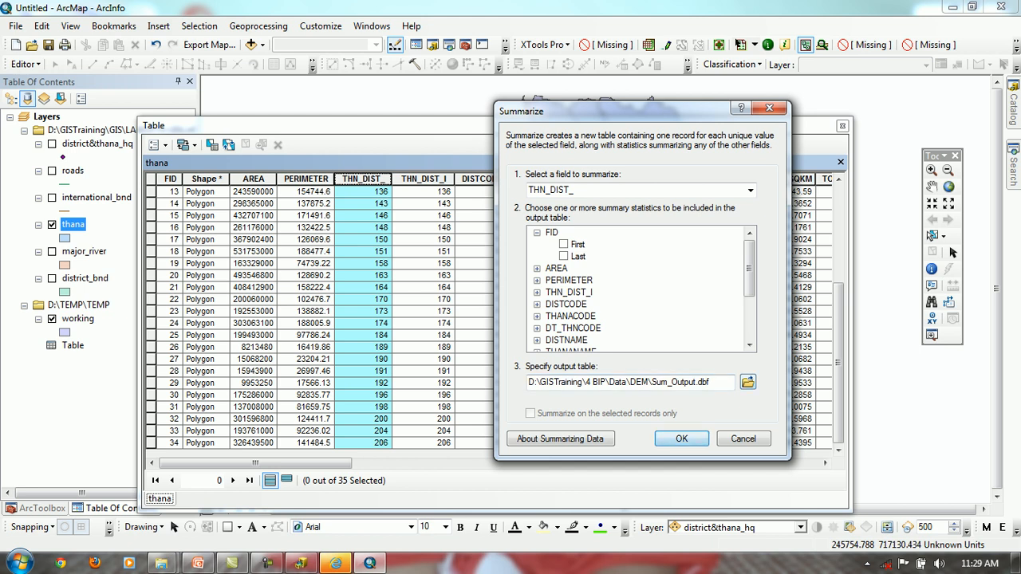
left_click(682, 438)
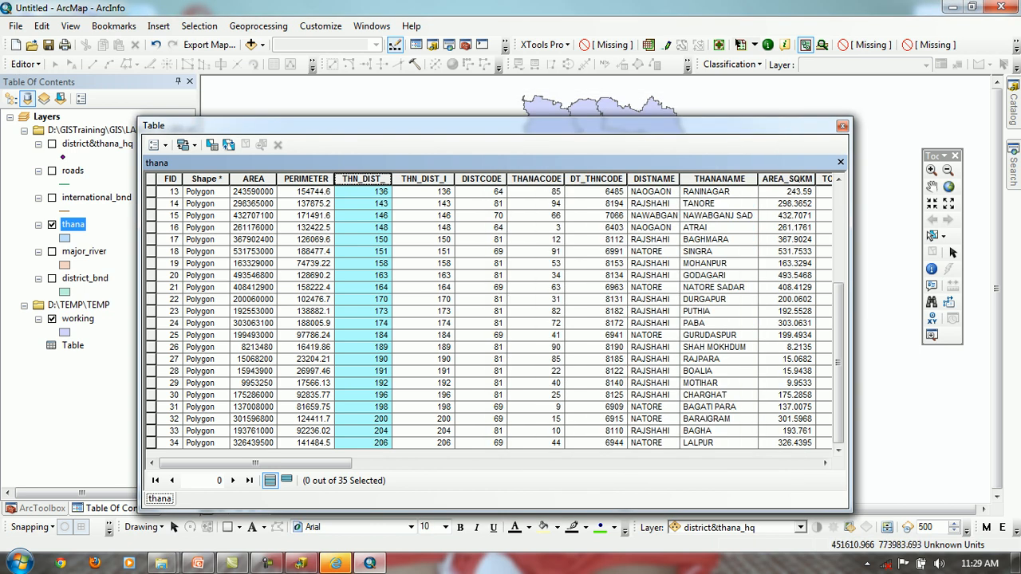
left_click(842, 125)
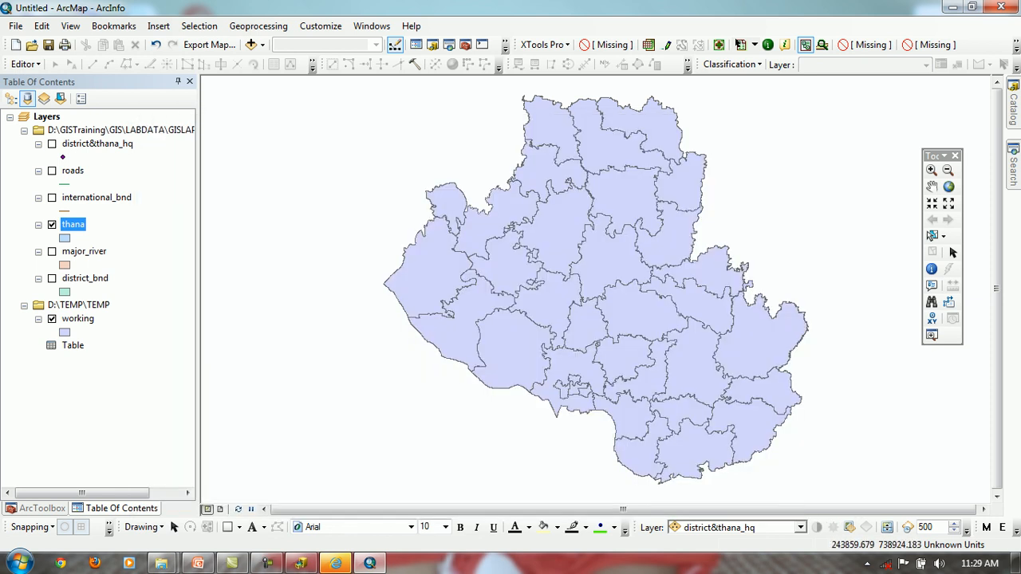
Categorize the thana layer's symbology by unique values of the THN_DIST_I field and add all values
double_click(73, 224)
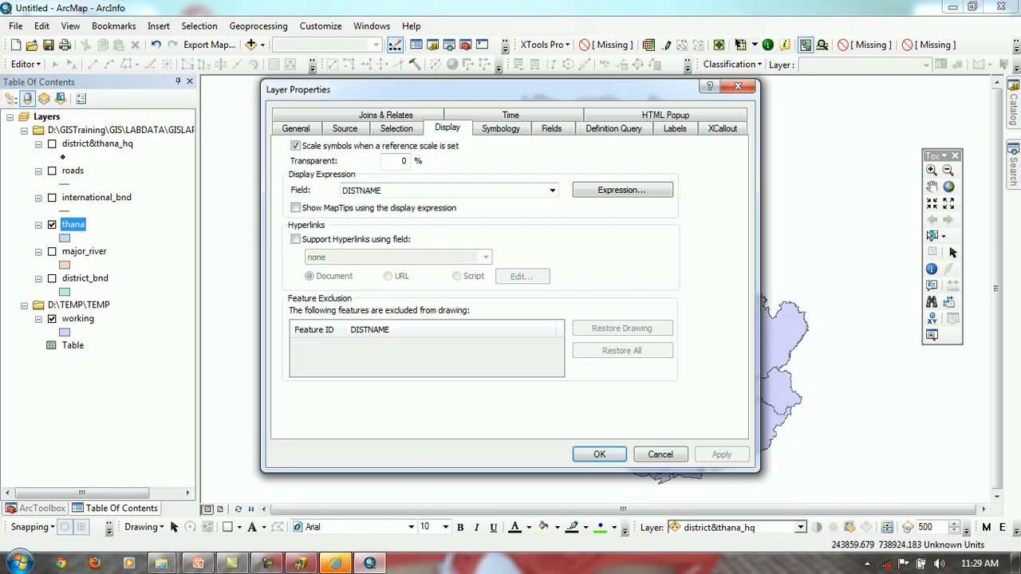
left_click(501, 128)
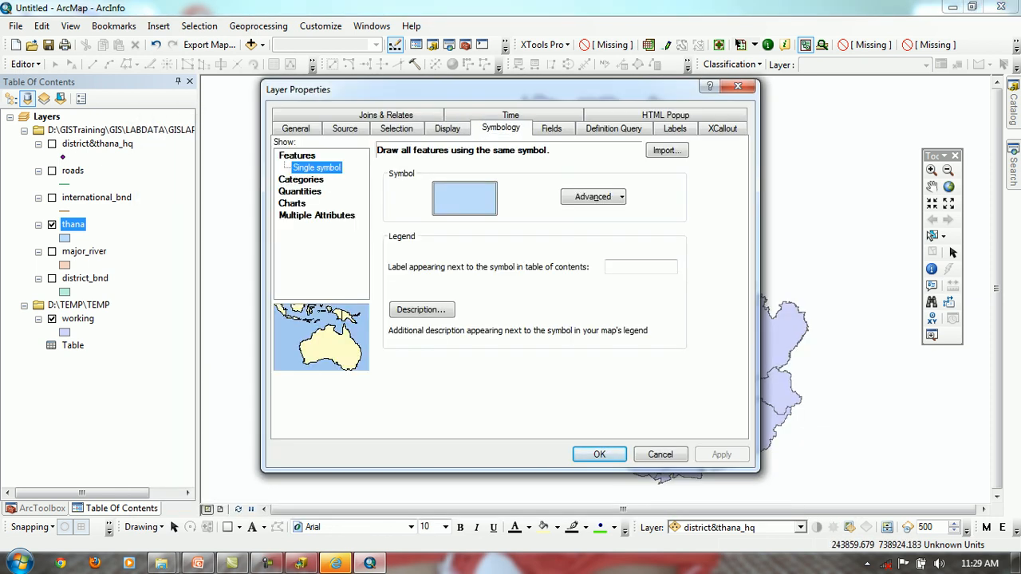
left_click(301, 180)
left_click(519, 180)
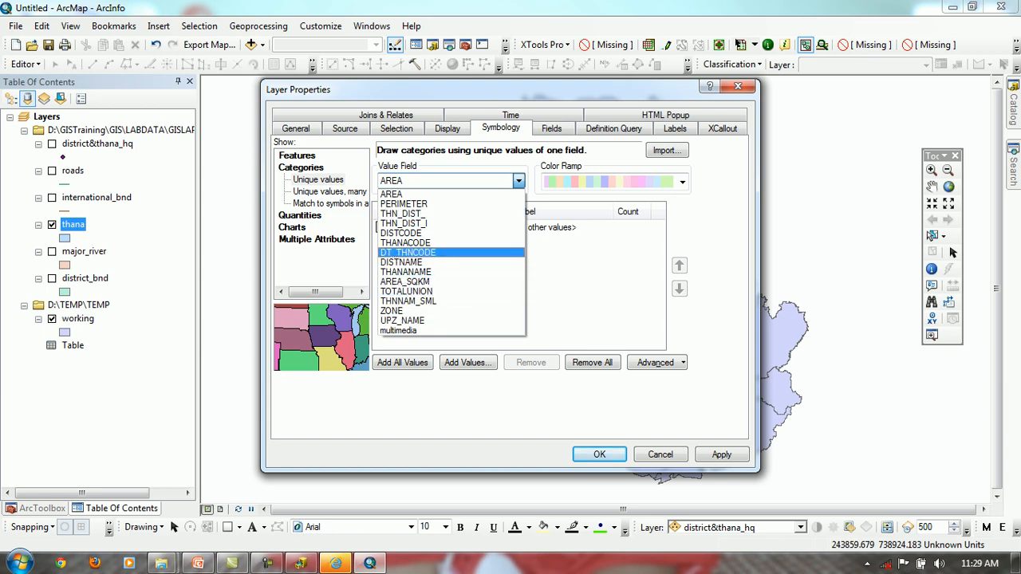
left_click(407, 224)
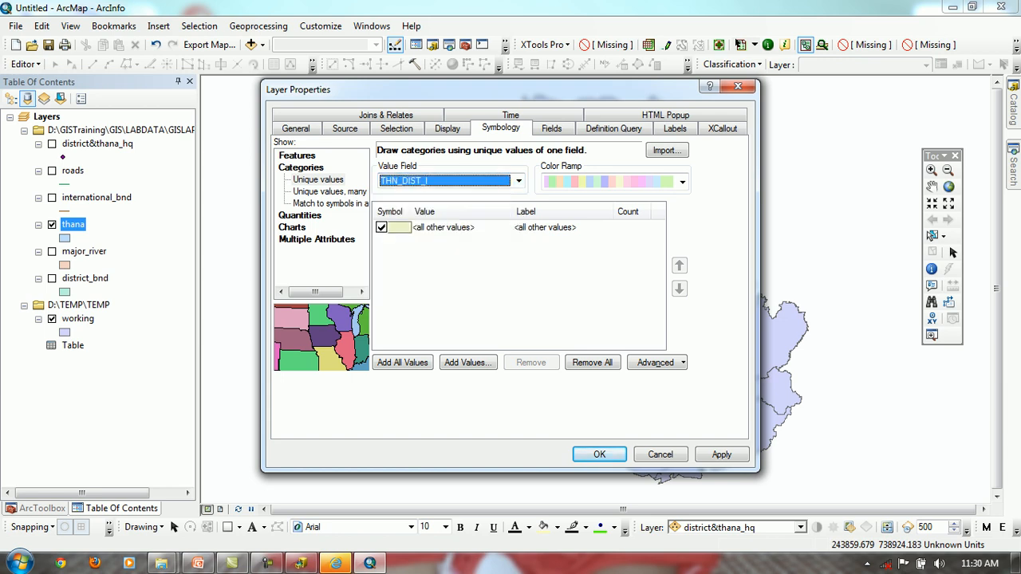
left_click(403, 363)
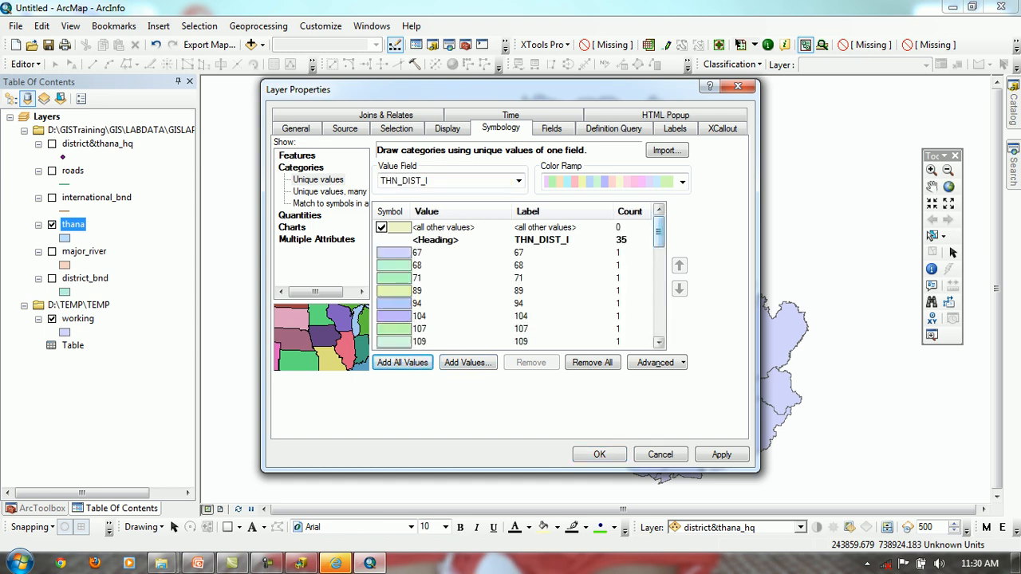
Check the count of each THN_DIST_I value for duplicates, then cancel the layer's symbology change
scroll(519, 284, "down", 8)
scroll(518, 284, "down", 2)
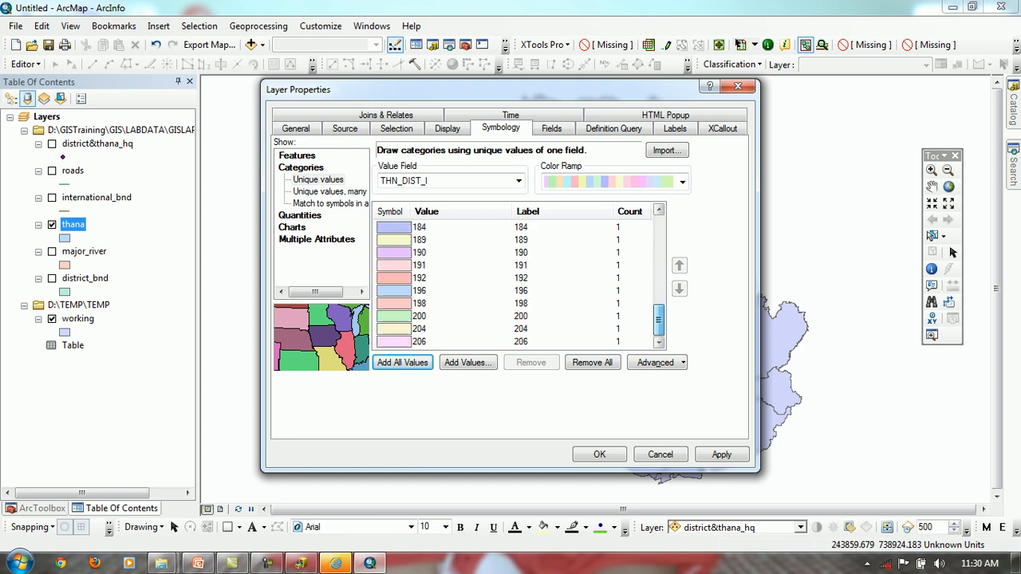
scroll(519, 284, "up", 12)
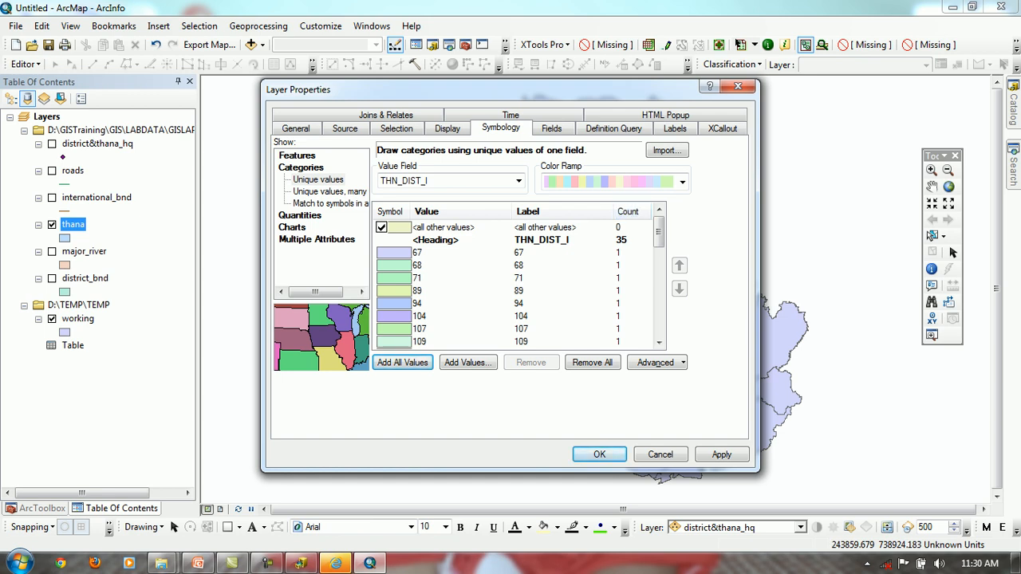
scroll(518, 284, "down", 4)
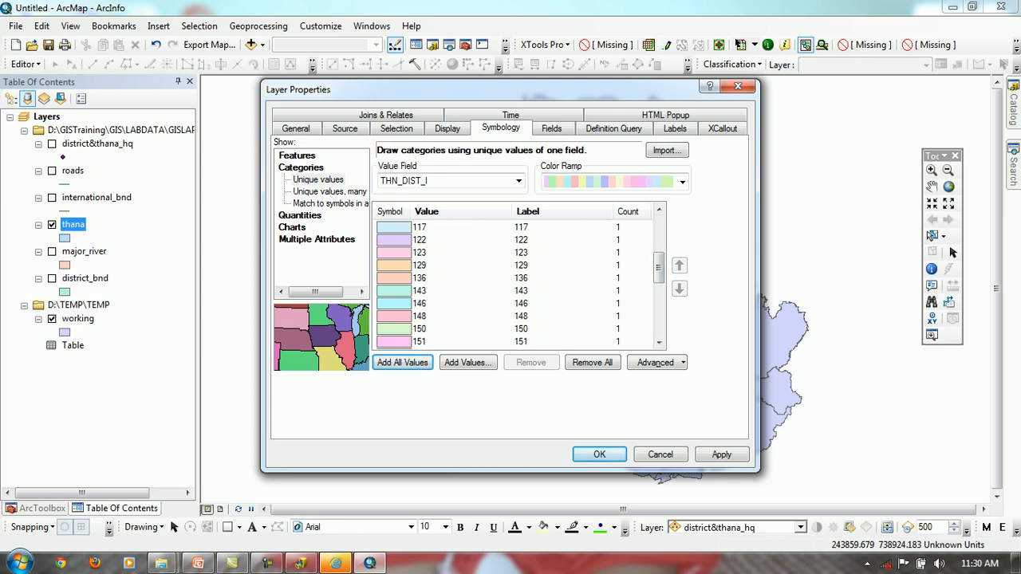
scroll(519, 284, "down", 3)
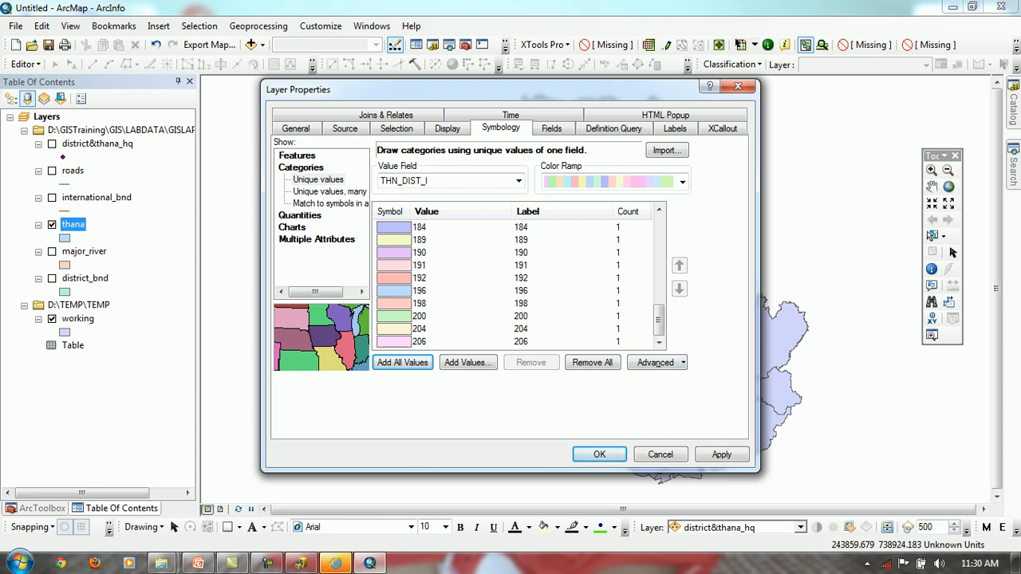
left_click(660, 455)
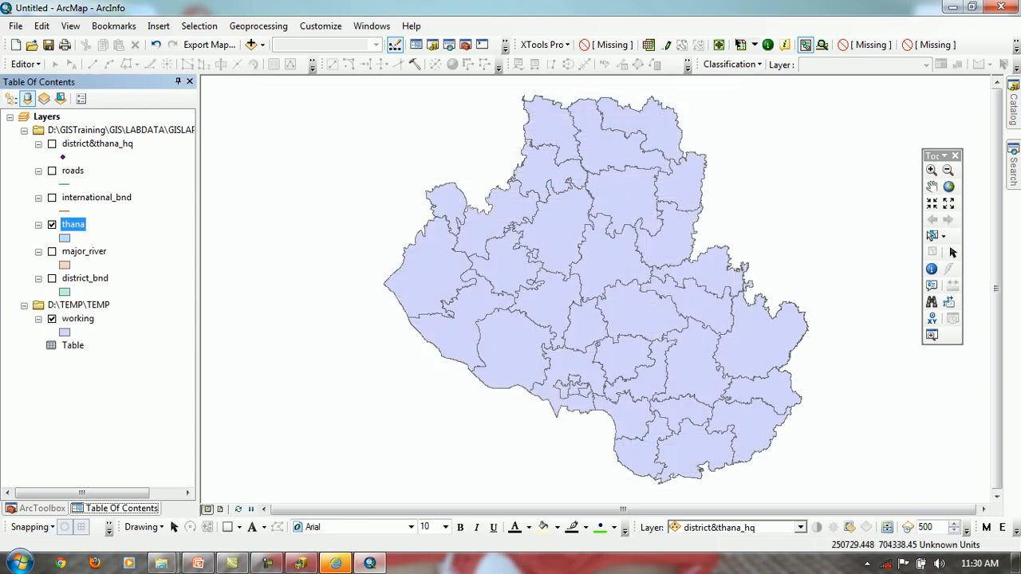
Reopen the thana attribute table, compare the THN_DIST_ and THN_DIST_I fields, view the field options including Delete Field, and close the table
right_click(72, 224)
left_click(112, 264)
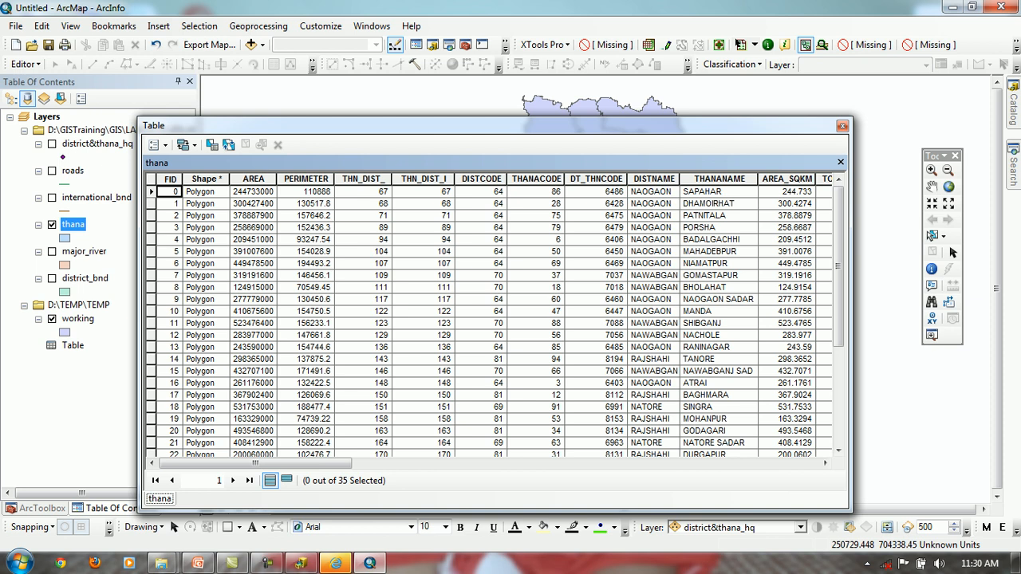
mouse_move(257, 463)
left_mouse_down()
mouse_move(722, 463)
mouse_move(255, 464)
left_mouse_up()
left_click(363, 180)
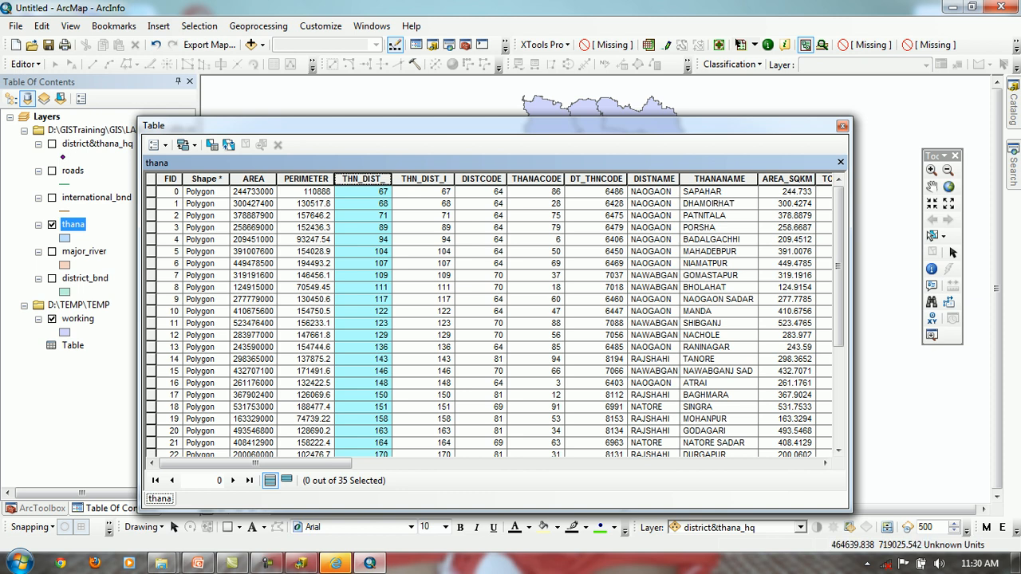
right_click(434, 180)
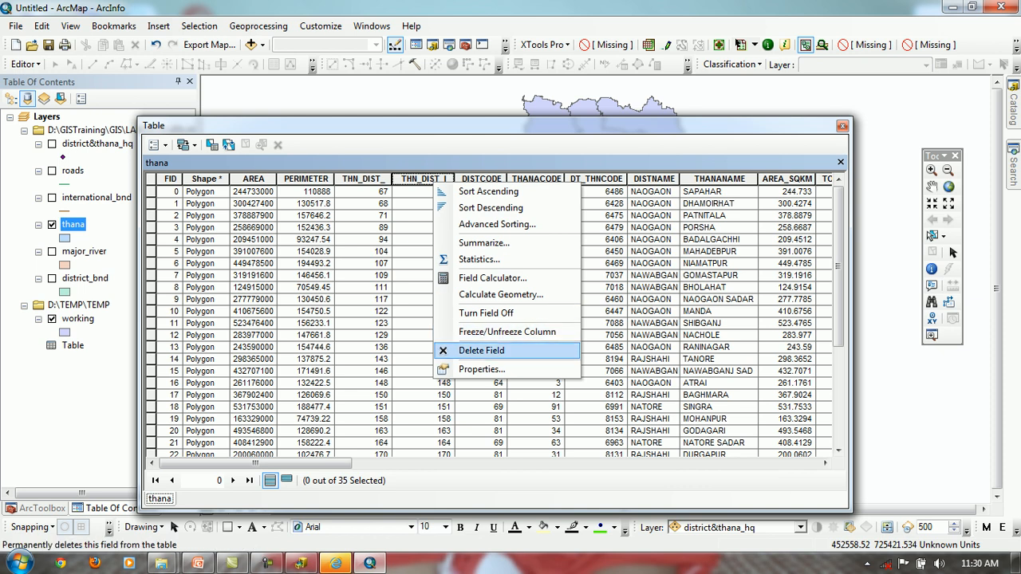
key("Escape")
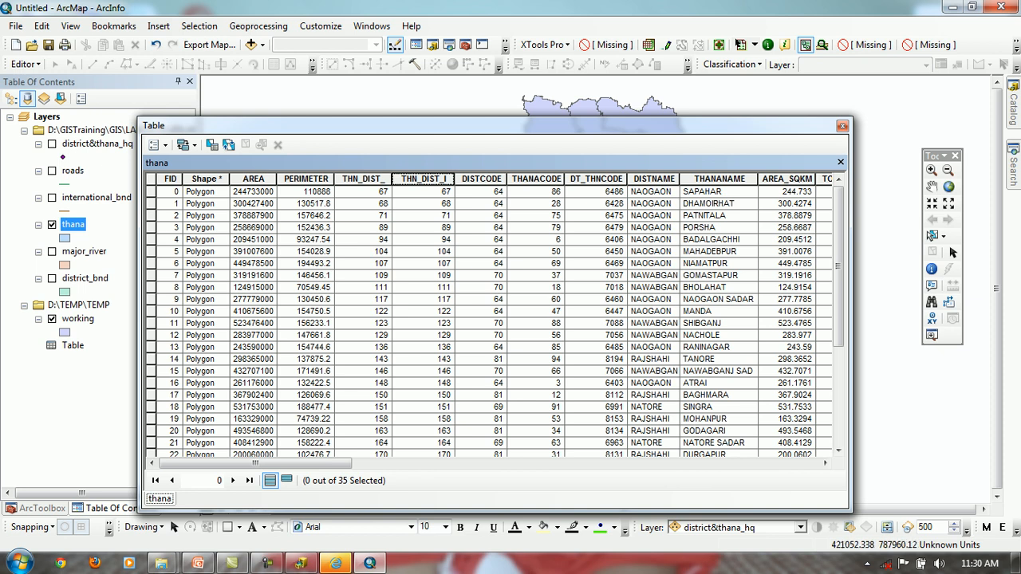
left_click(842, 125)
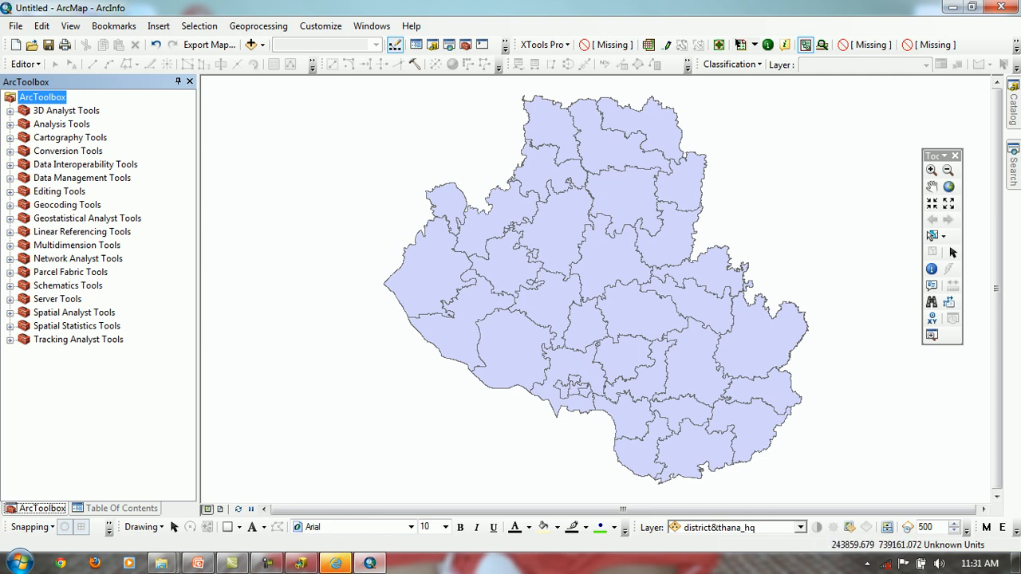
Expand the Fields toolset under Data Management Tools in ArcToolbox to show its field tools
double_click(82, 178)
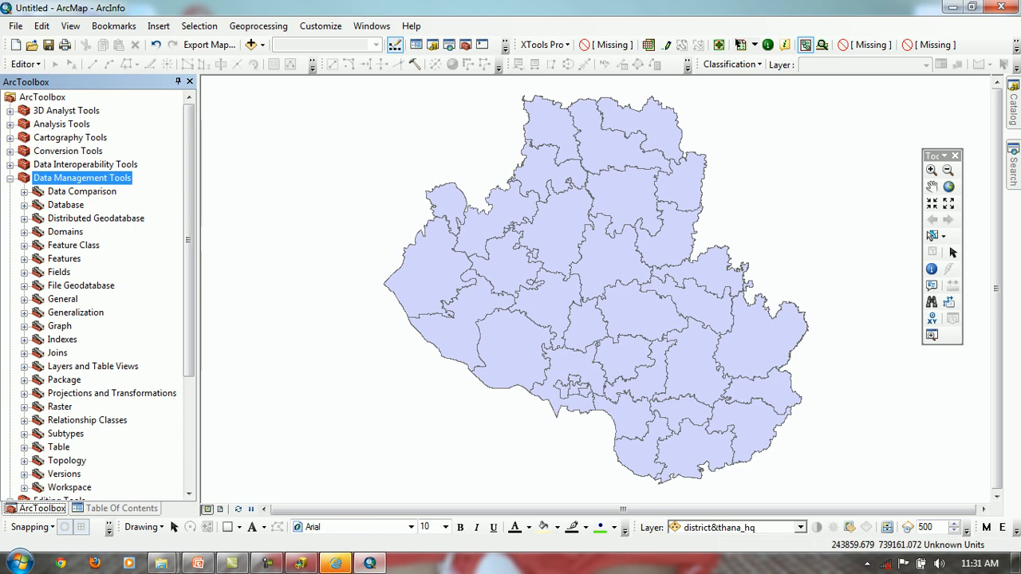
double_click(24, 273)
left_click(23, 273)
left_click(24, 64)
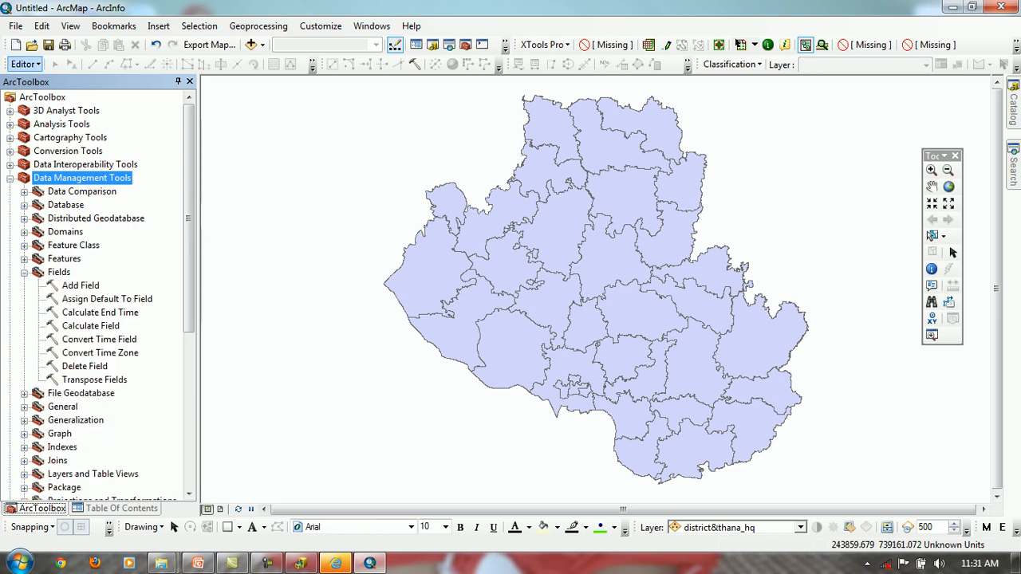
left_click(24, 64)
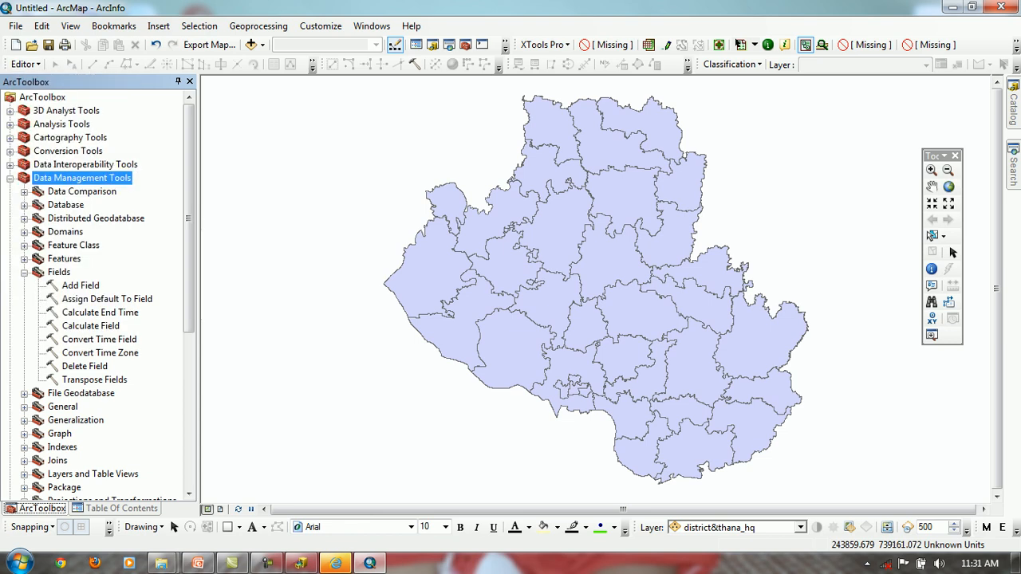
Delete every field except THN_DIST_ from the working layer with the Delete Field tool
left_click(85, 366)
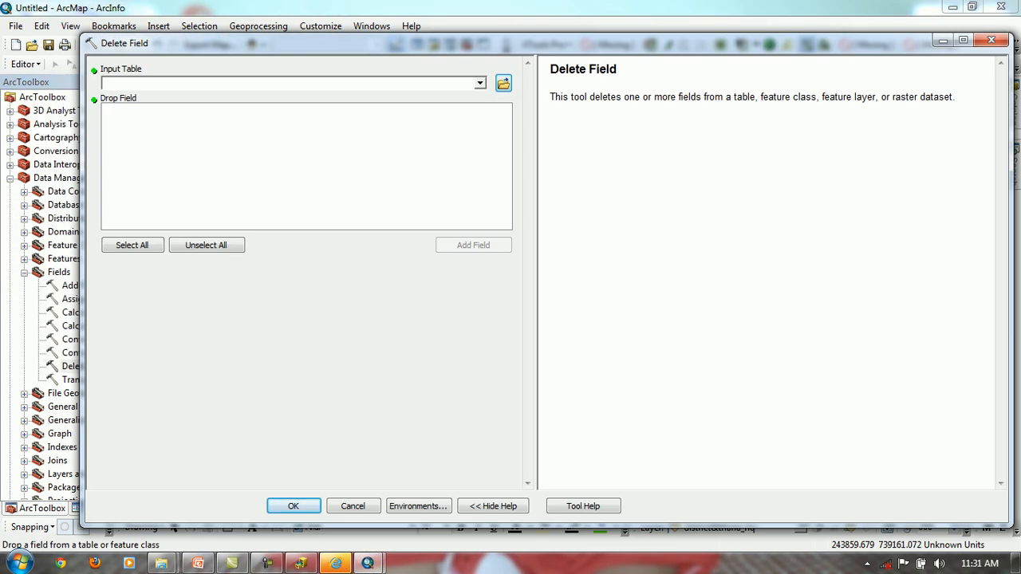
left_click(479, 83)
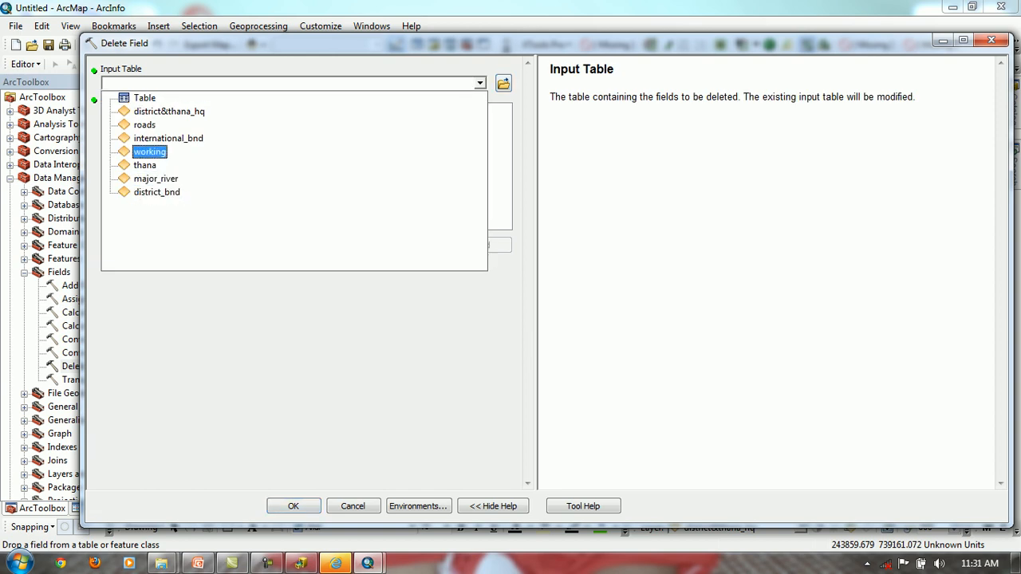
left_click(149, 151)
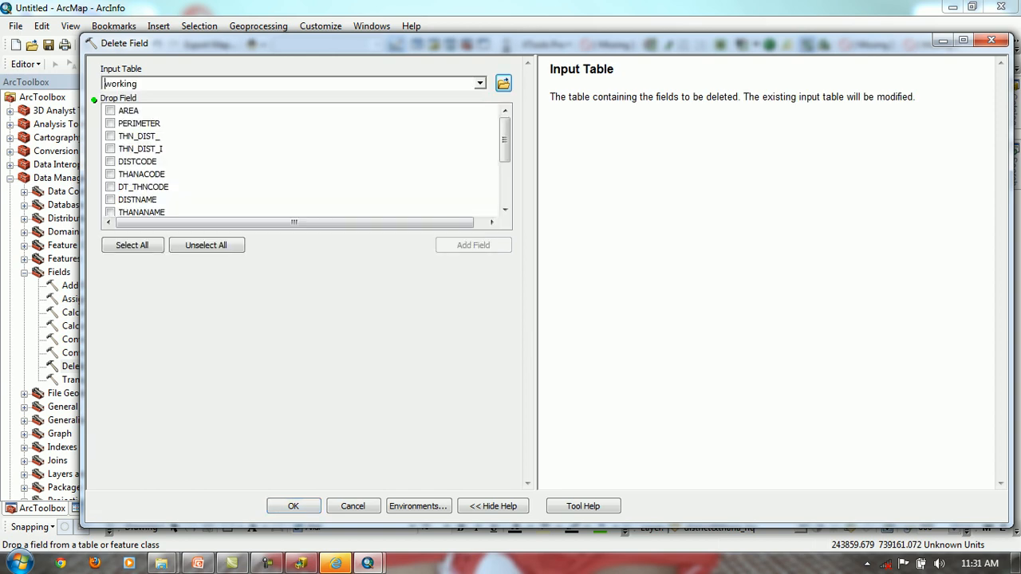
left_click(133, 245)
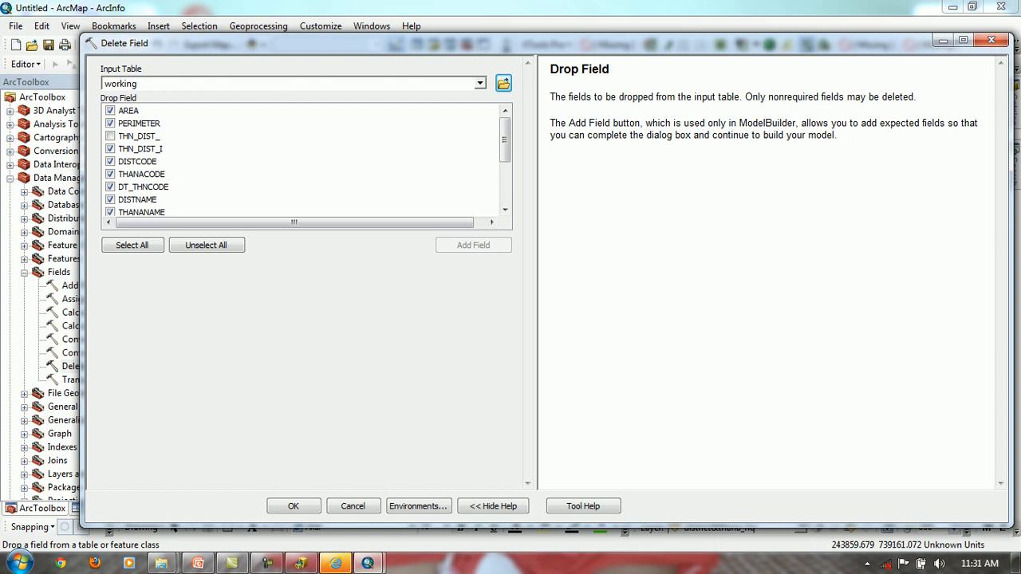
key("Return")
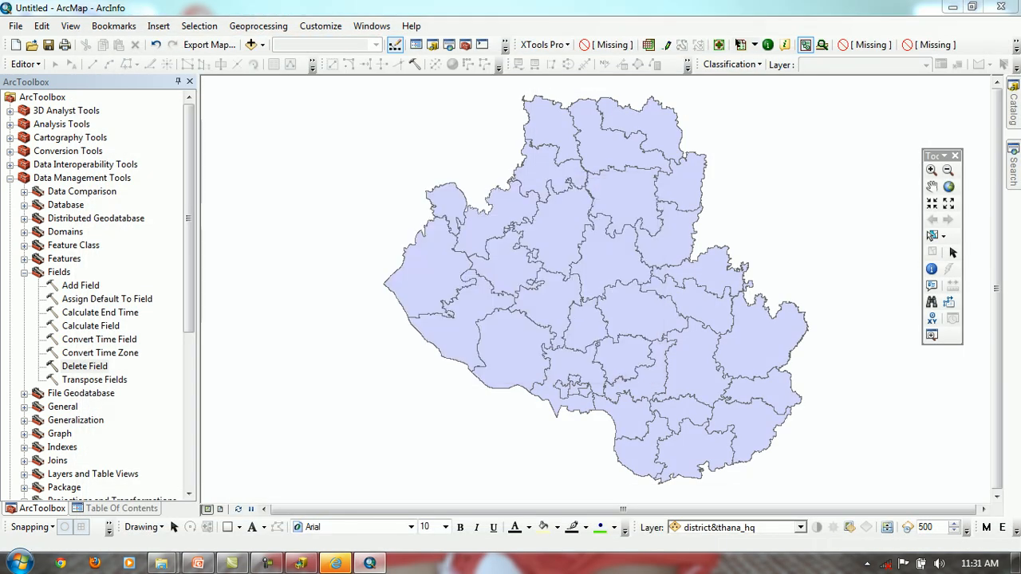
List the layers by drawing order, open the working layer's attribute table and select its THN_DIST_ column
left_click(121, 508)
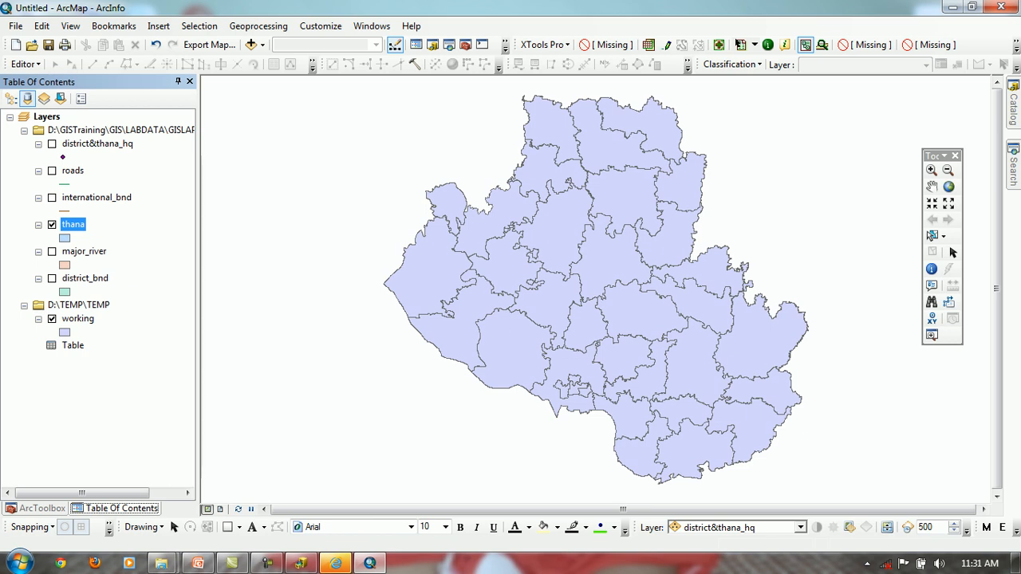
left_click(10, 98)
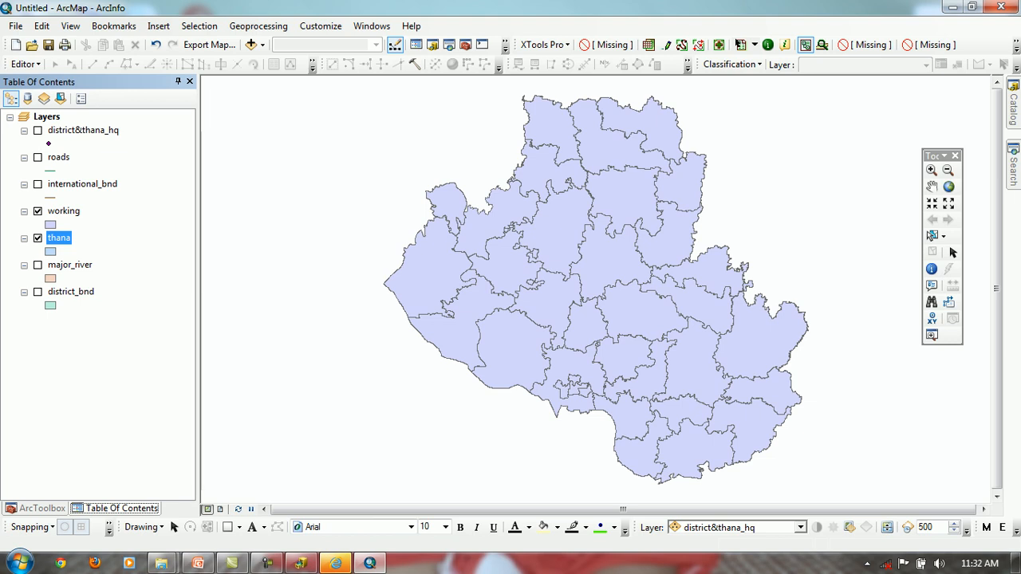
right_click(78, 210)
left_click(144, 253)
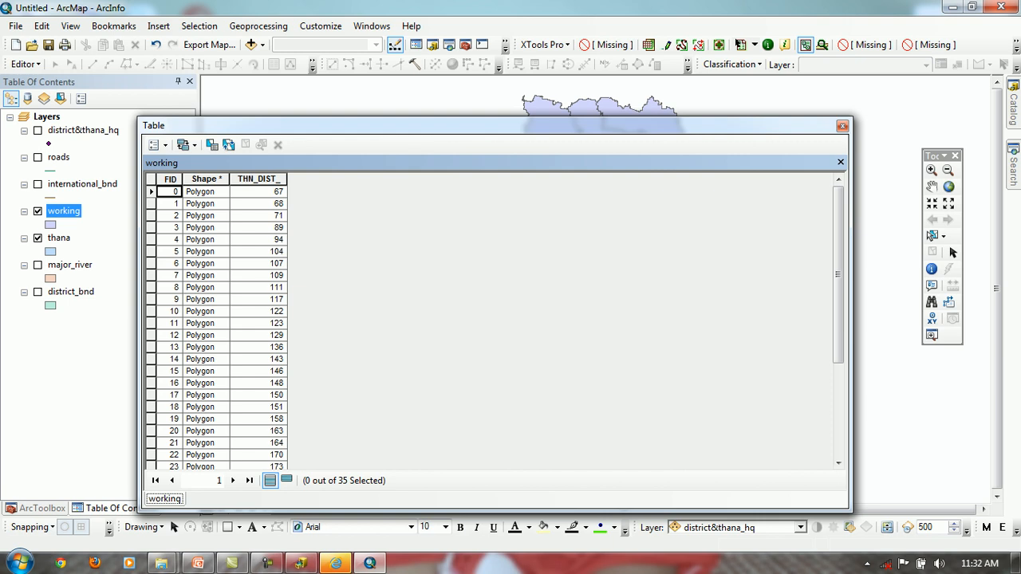
left_click(259, 180)
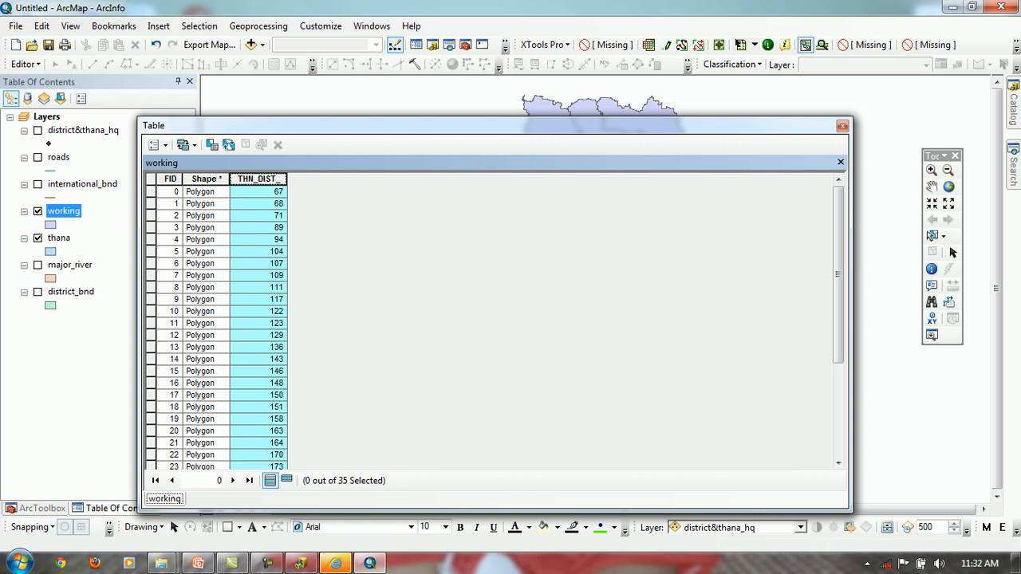
Start an attribute join from a table on the working layer, based on its THN_DIST_ field
right_click(63, 213)
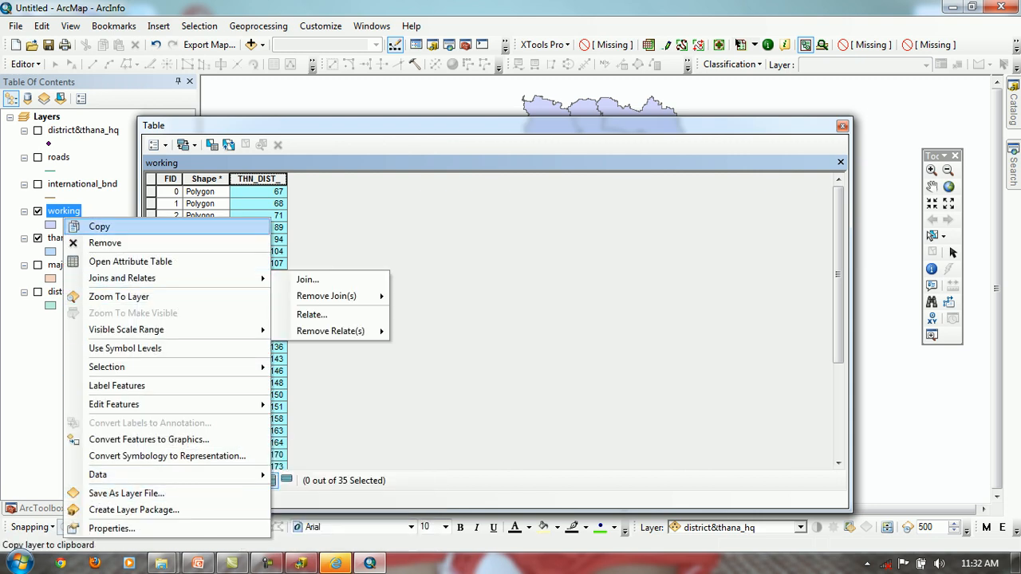
left_click(157, 144)
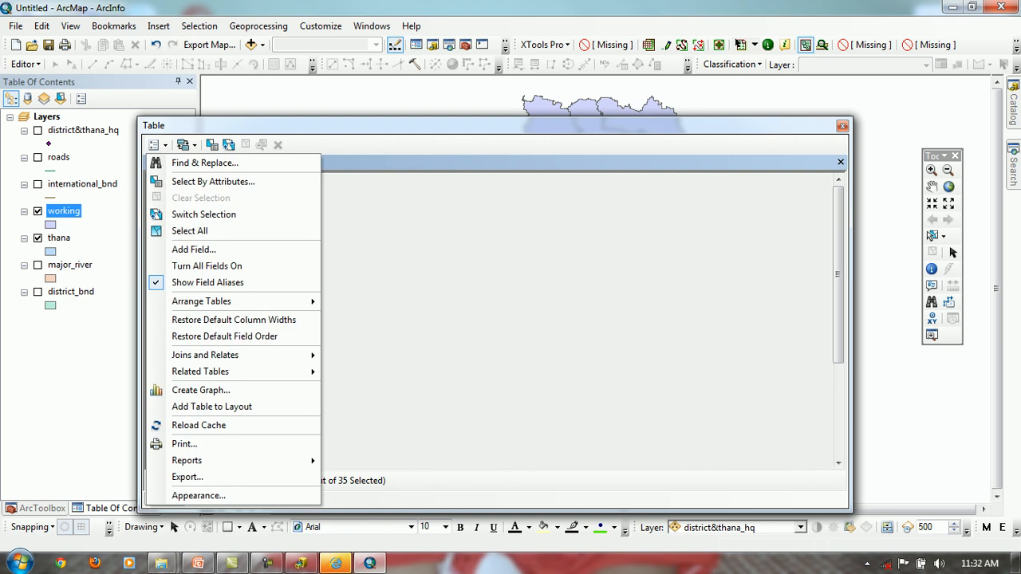
mouse_move(239, 355)
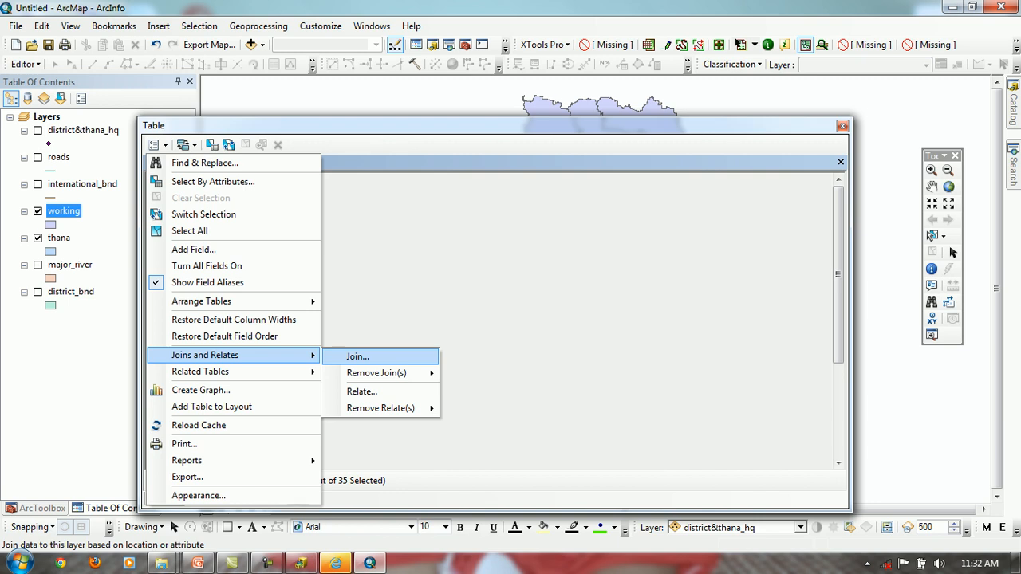
left_click(371, 357)
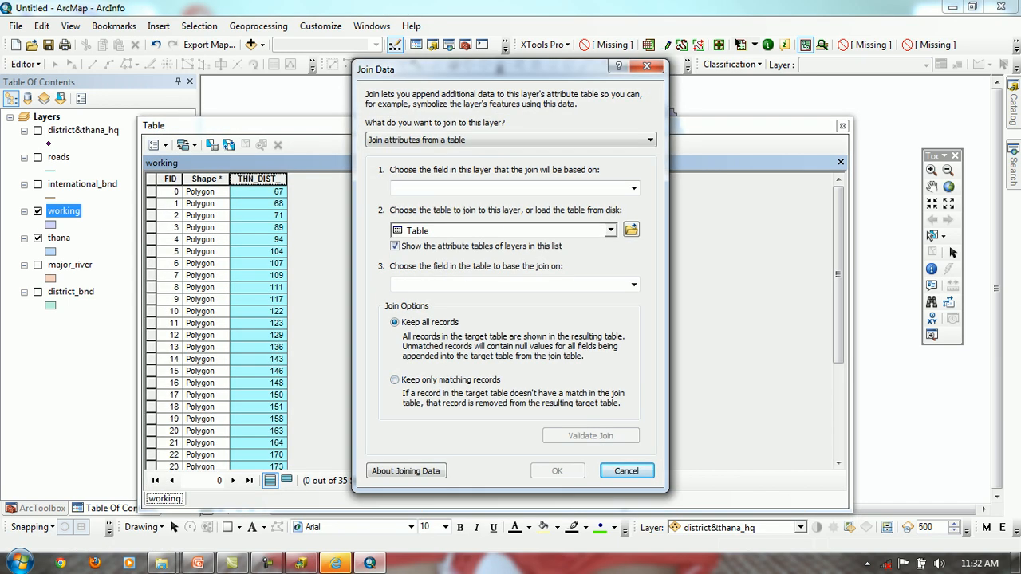
left_click(633, 188)
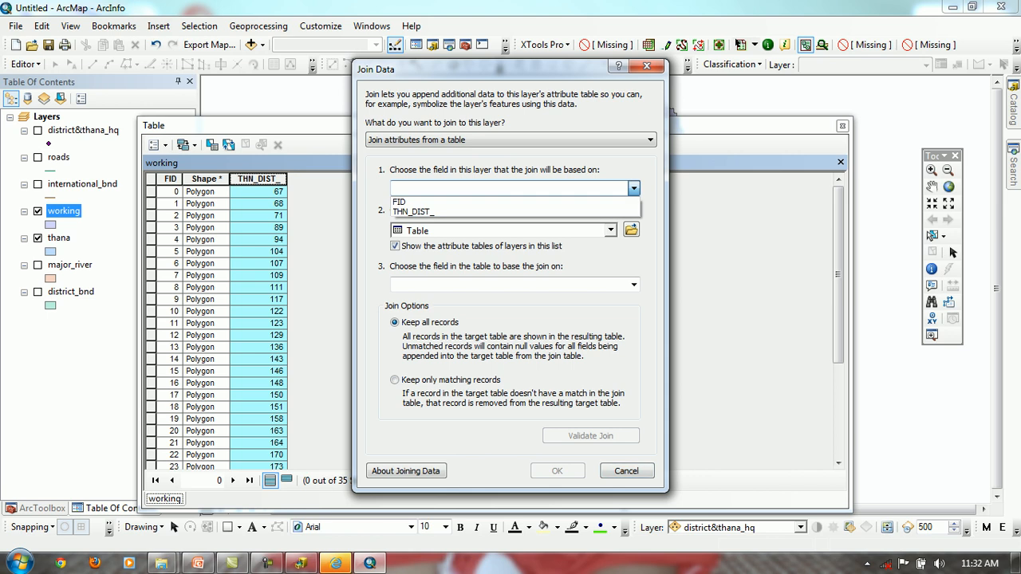
left_click(650, 139)
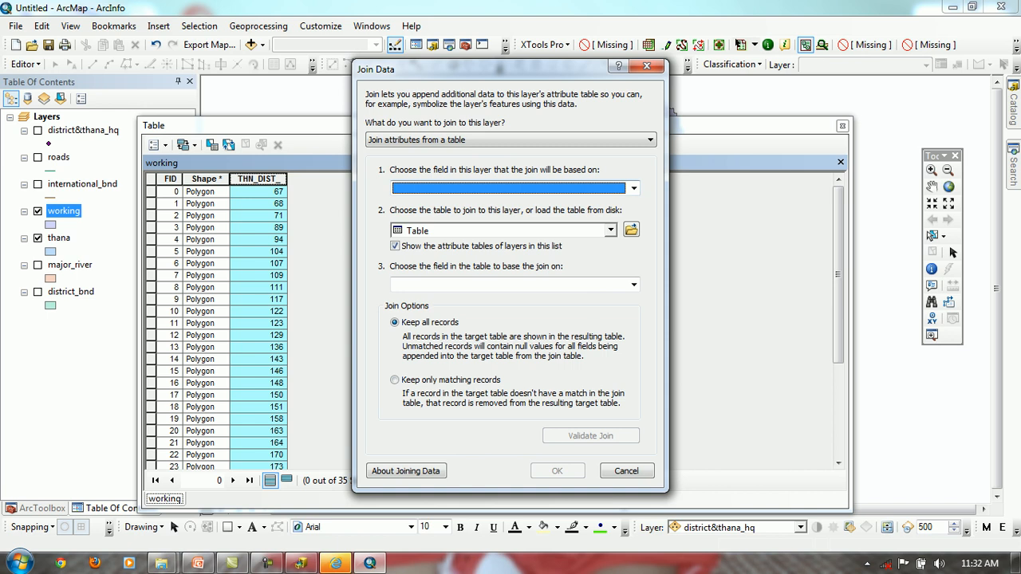
left_click(634, 188)
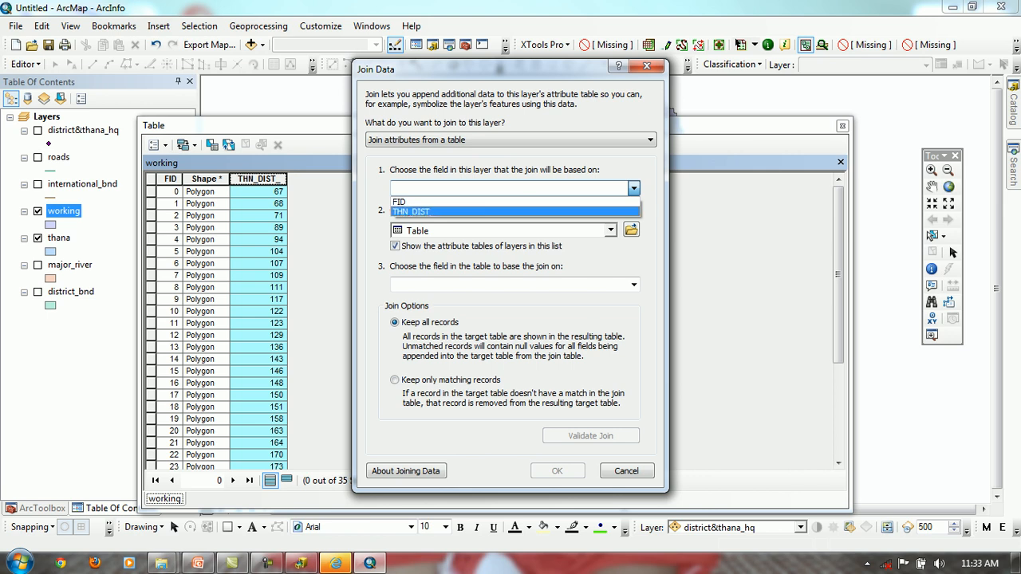
key("Return")
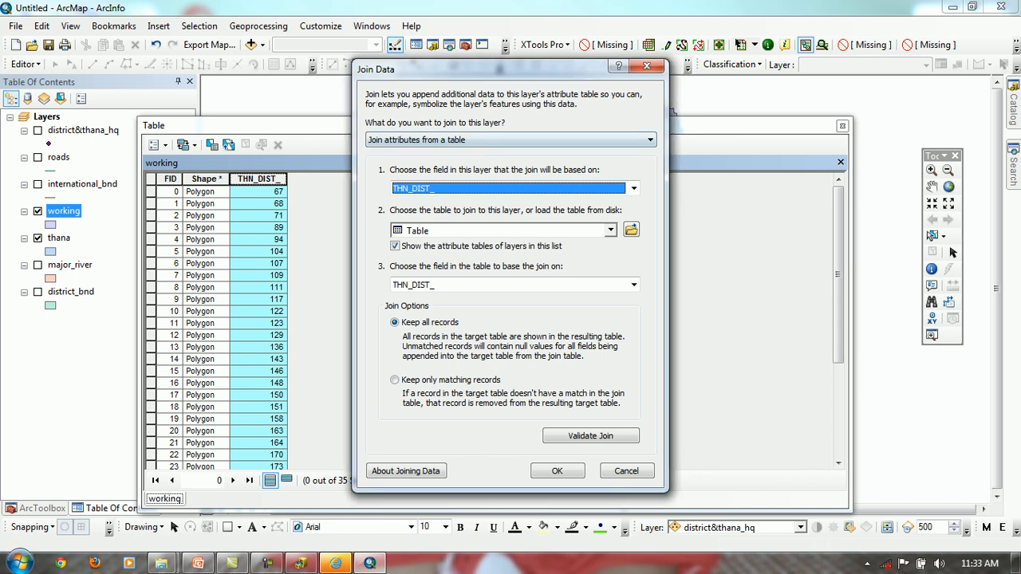
Load Table.dbf from the TEMP folder inside D:\TEMP as the table to join
left_click(611, 231)
left_click(434, 246)
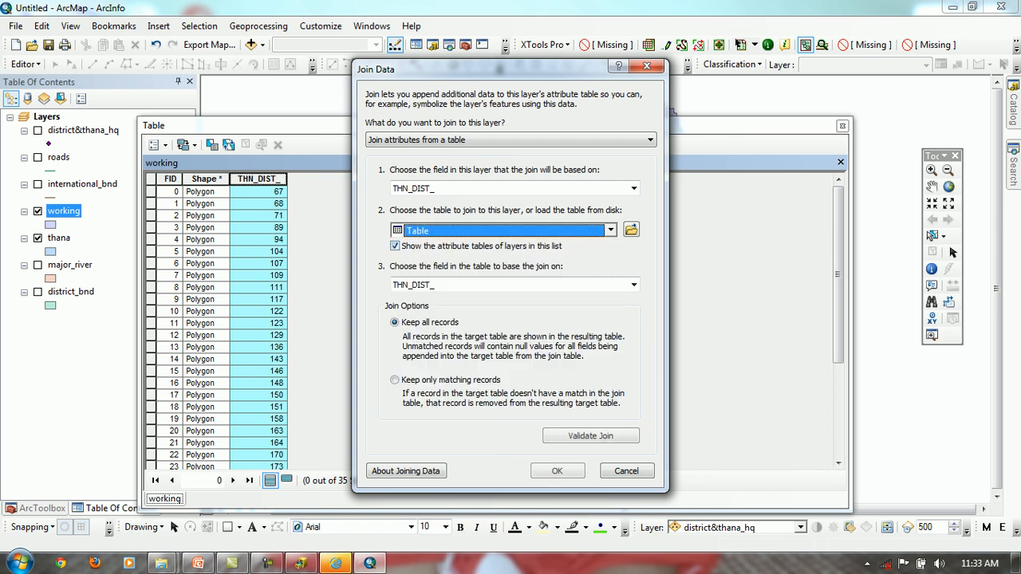
left_click(631, 230)
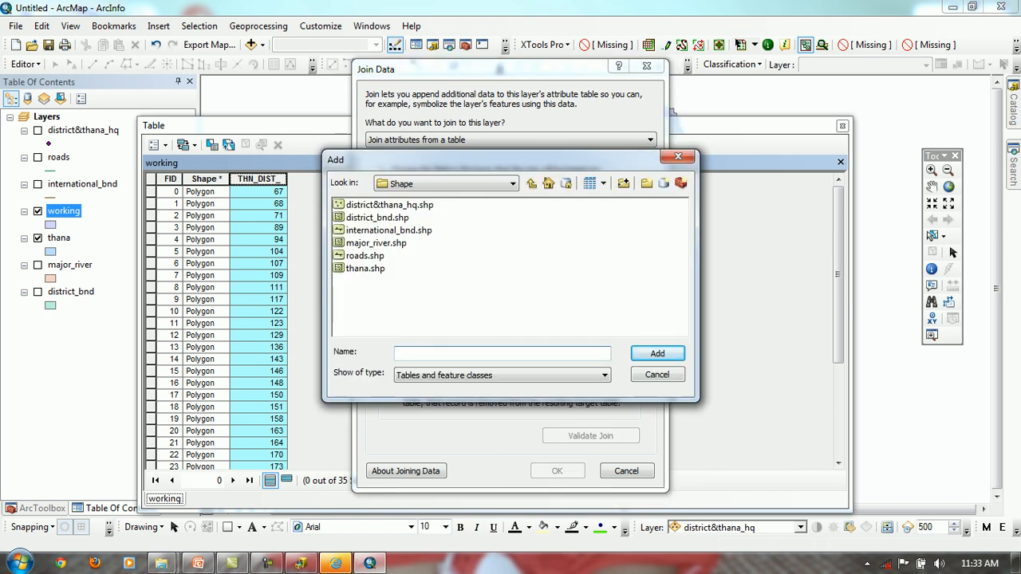
left_click(513, 184)
scroll(501, 271, "up", 2)
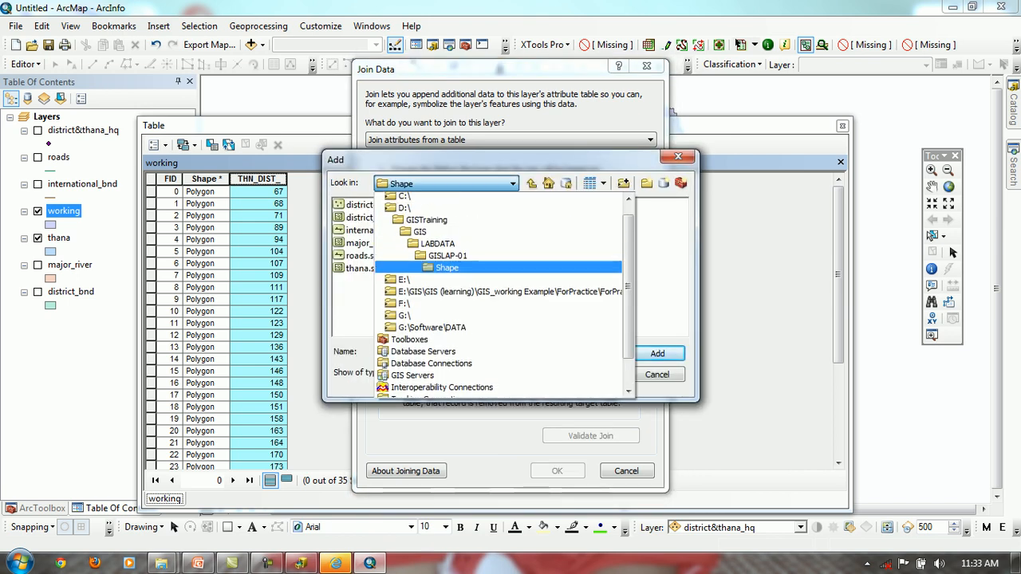
left_click(404, 235)
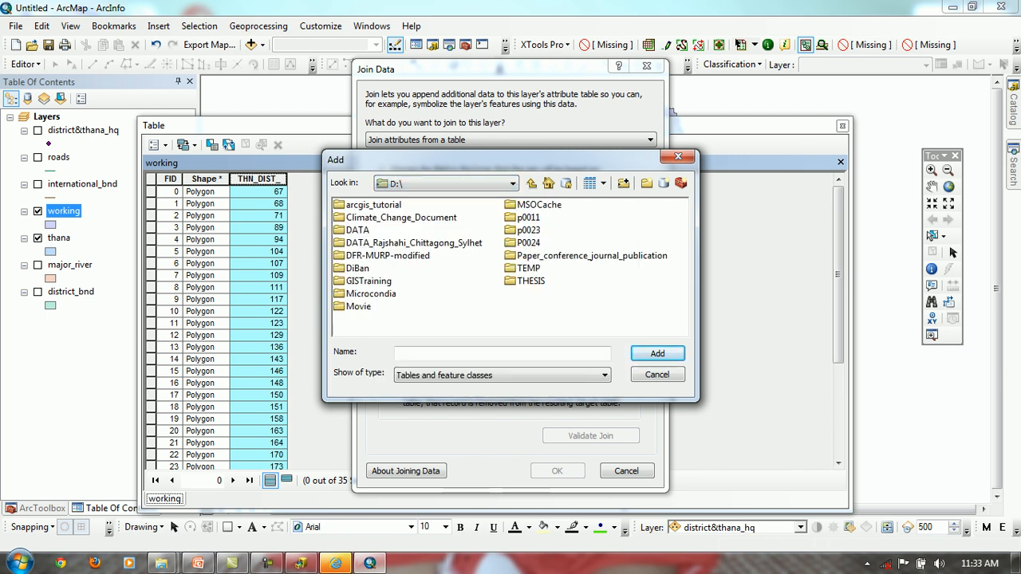
double_click(528, 268)
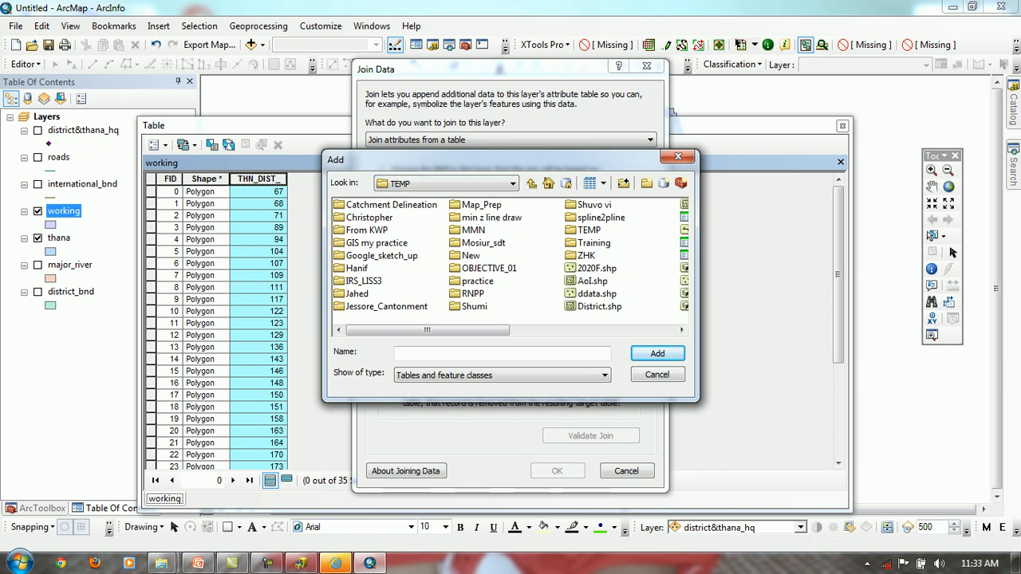
double_click(589, 229)
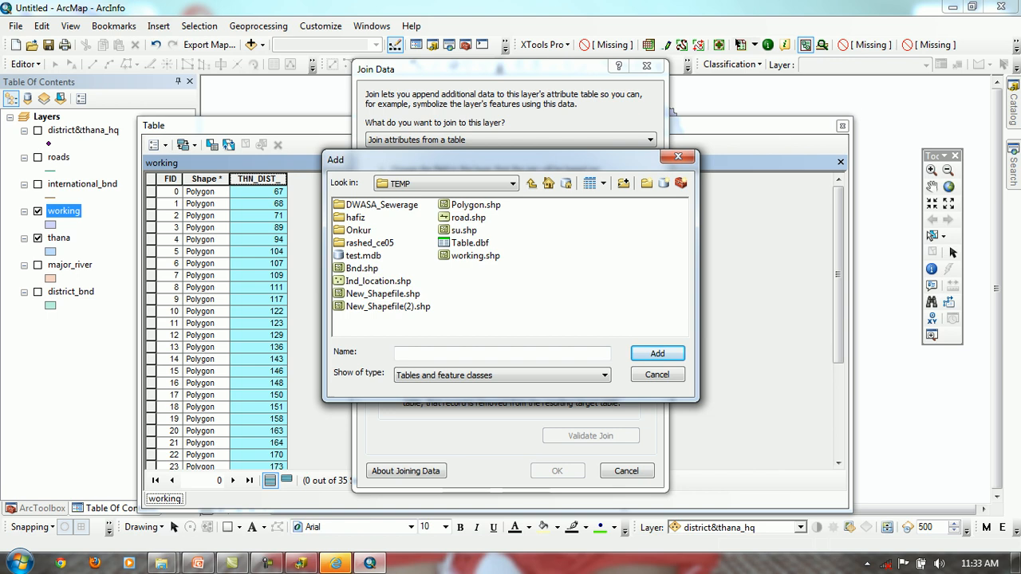
left_click(604, 375)
left_click(604, 375)
left_click(470, 244)
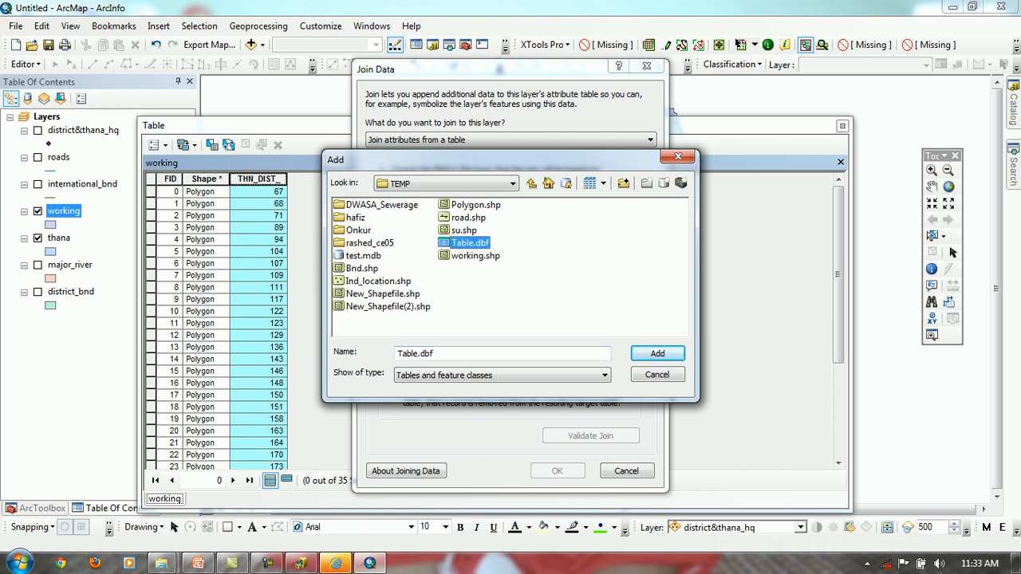
left_click(657, 353)
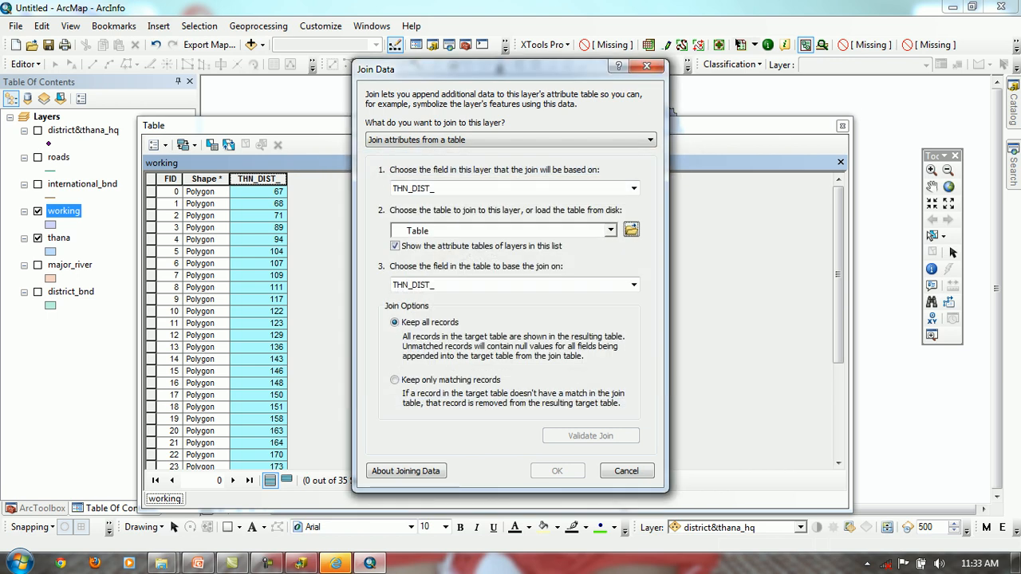
Choose the Table already in the map as the join table, with THN_DIST_ as its join field
left_click(611, 230)
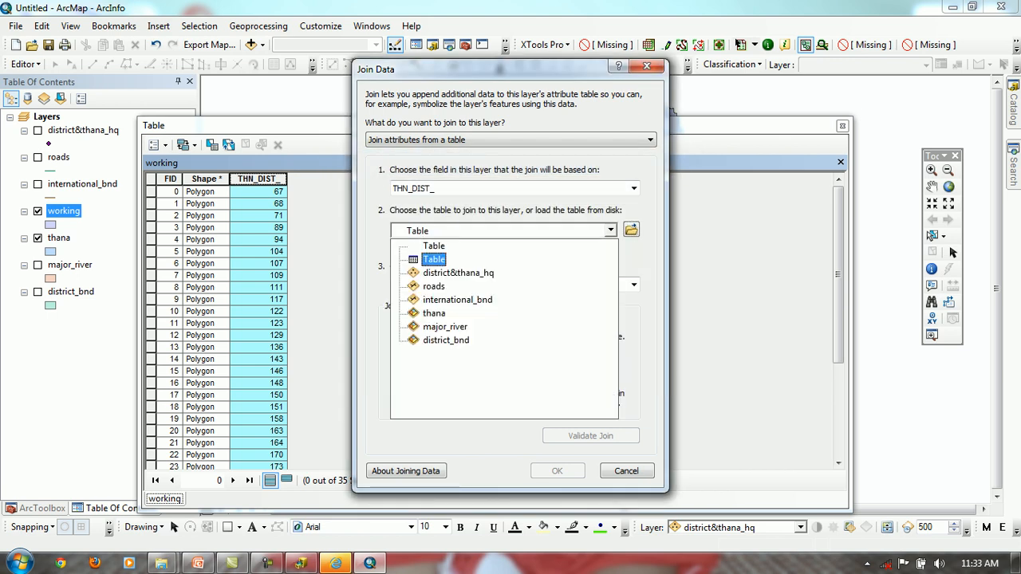
key("Return")
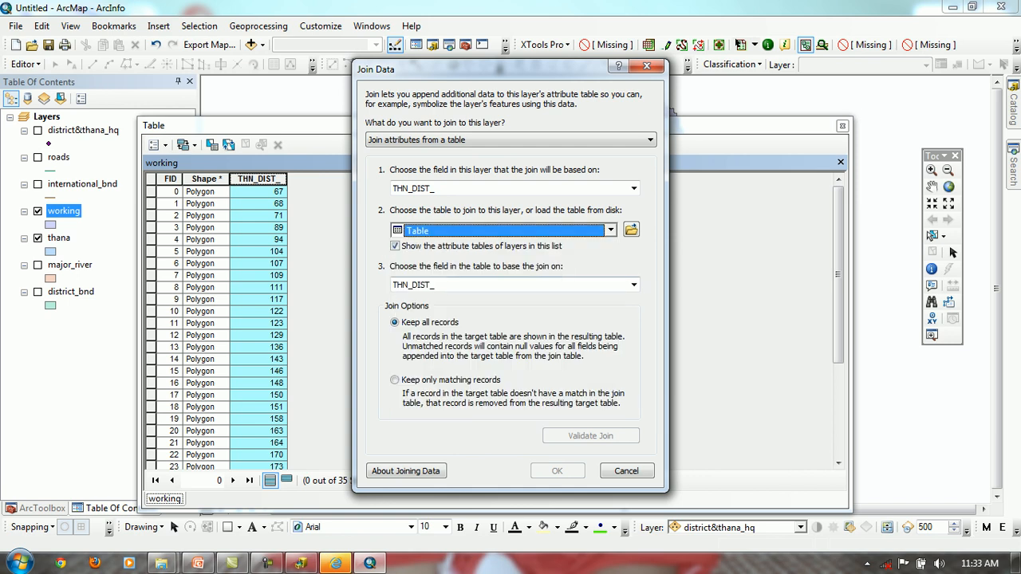
left_click(635, 285)
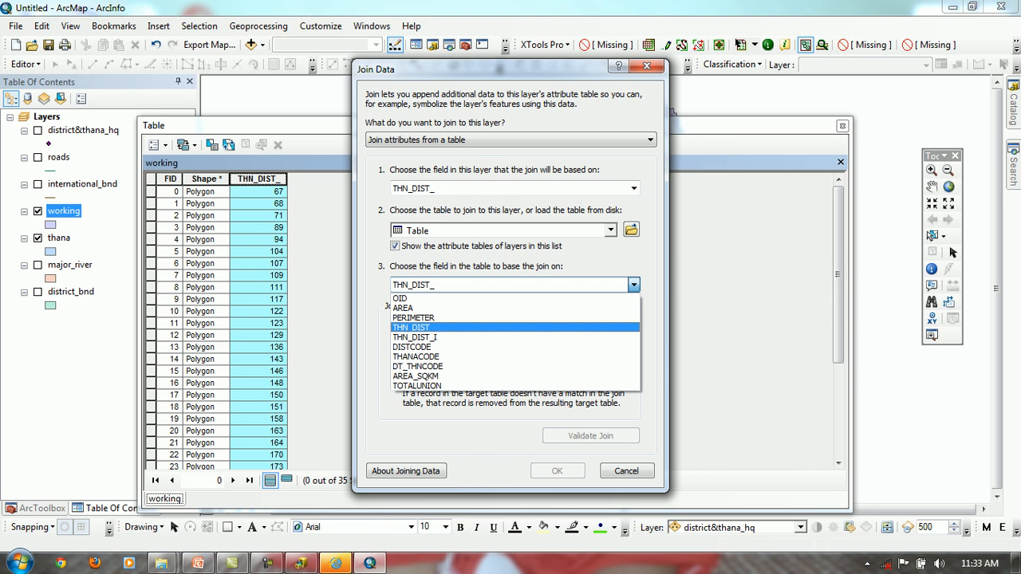
key("Return")
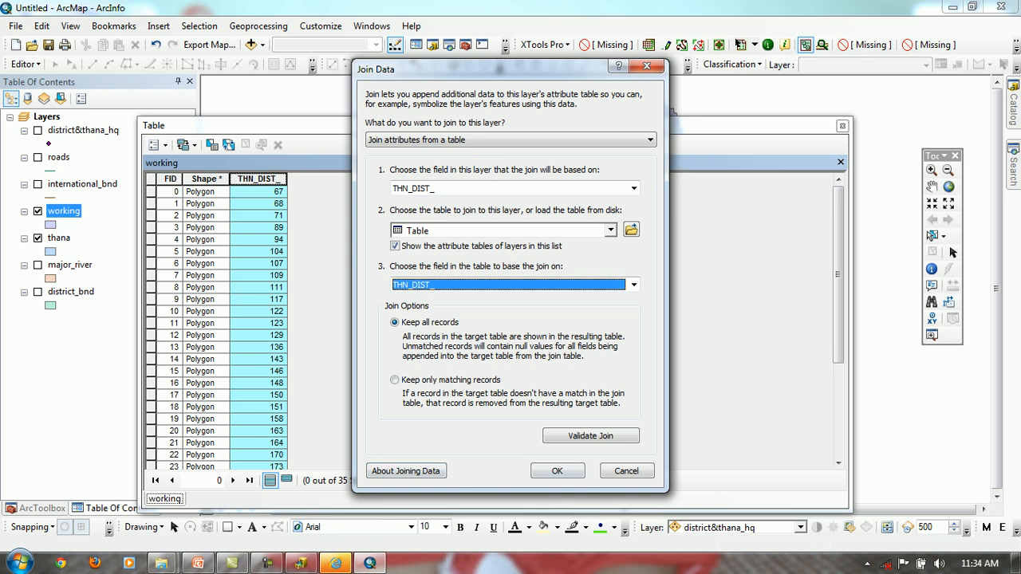
Validate the join, creating an index for the join field, and apply the join keeping all records
left_click(590, 436)
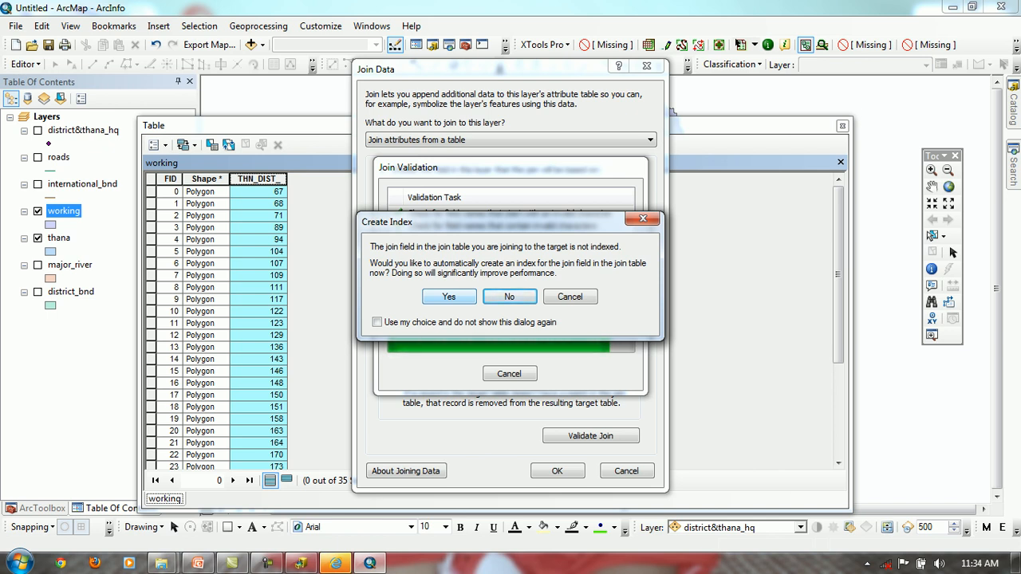
left_click(449, 297)
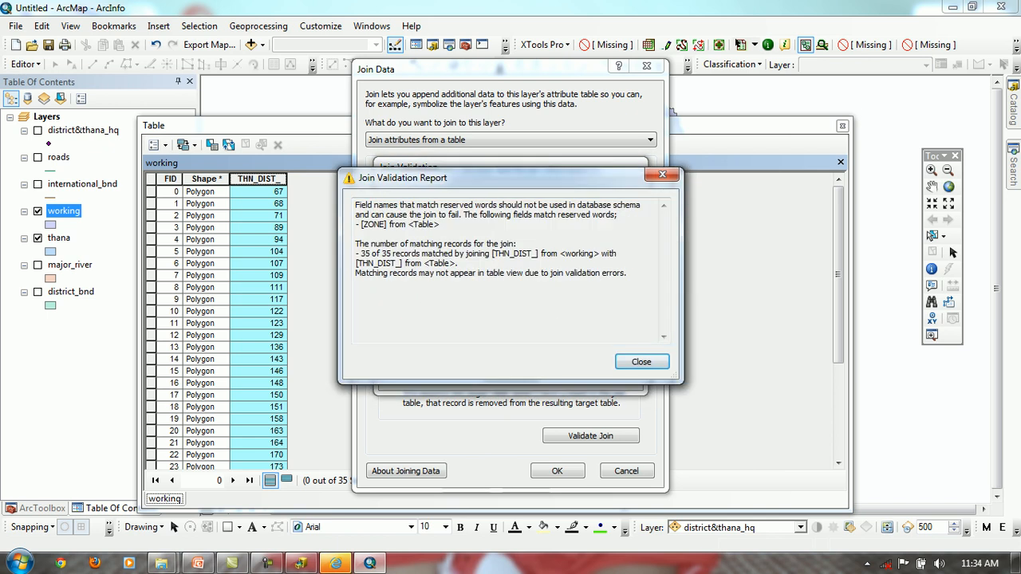
key("Return")
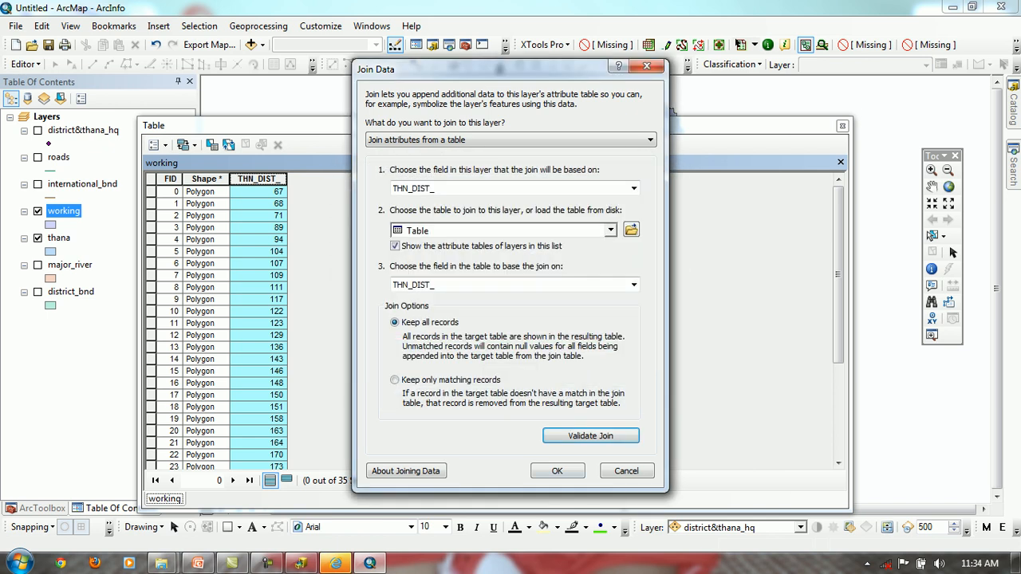
left_click(557, 471)
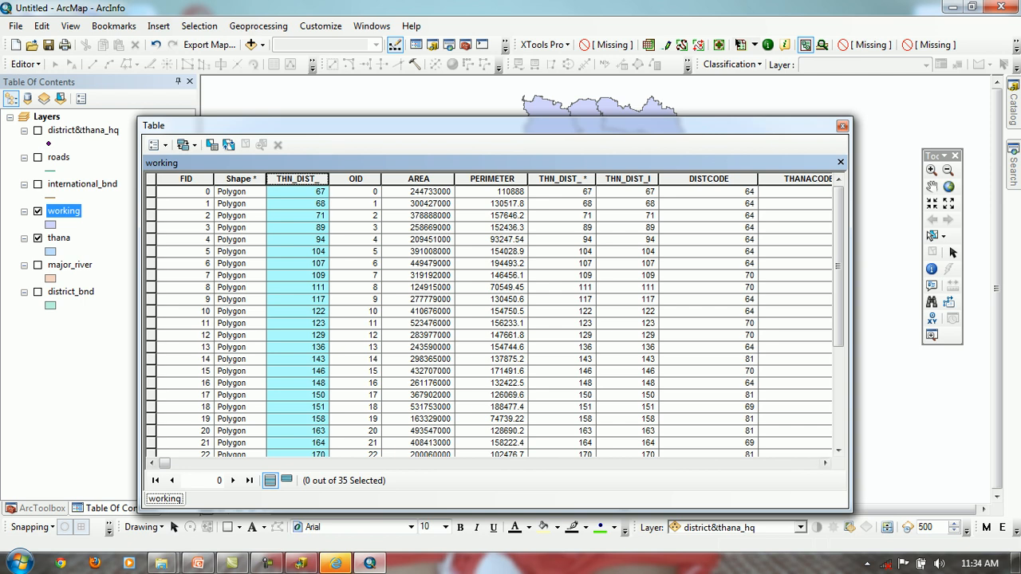
Export all features of the joined working layer to D:\TEMP\TEMP\Export_Output.shp and add the result to the map
mouse_move(165, 463)
left_mouse_down()
mouse_move(812, 463)
mouse_move(164, 463)
left_mouse_up()
right_click(69, 211)
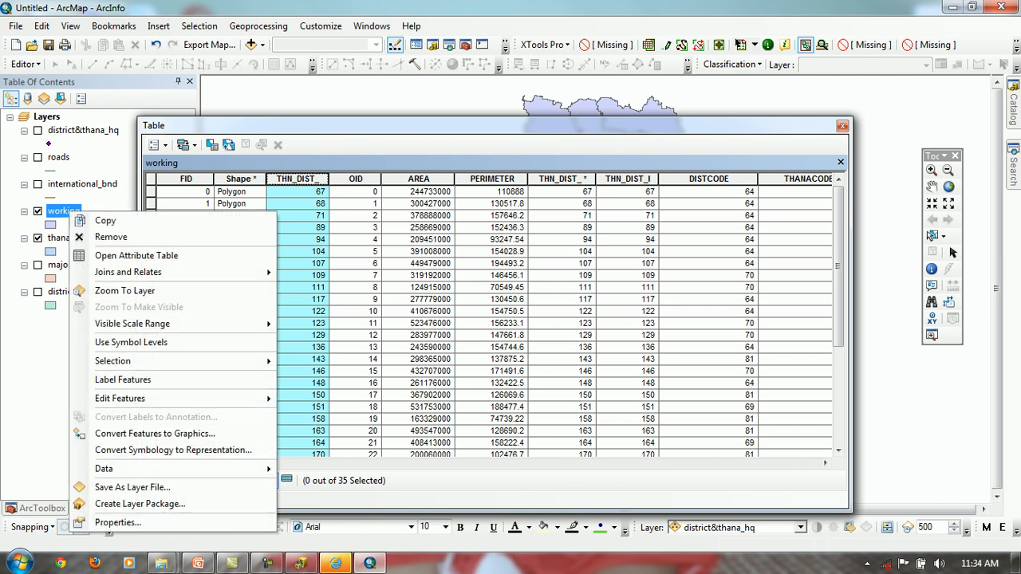
mouse_move(159, 272)
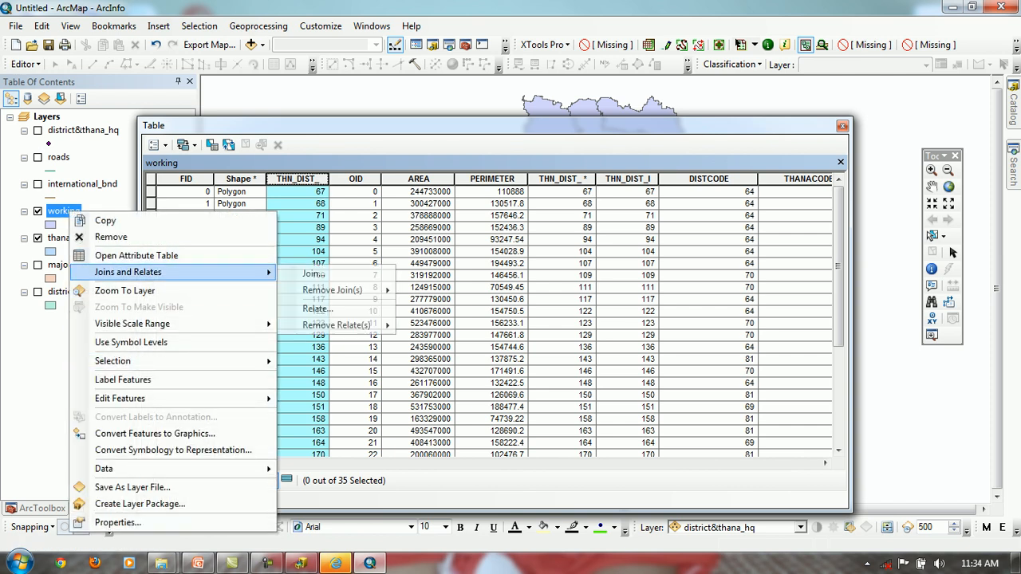
mouse_move(335, 290)
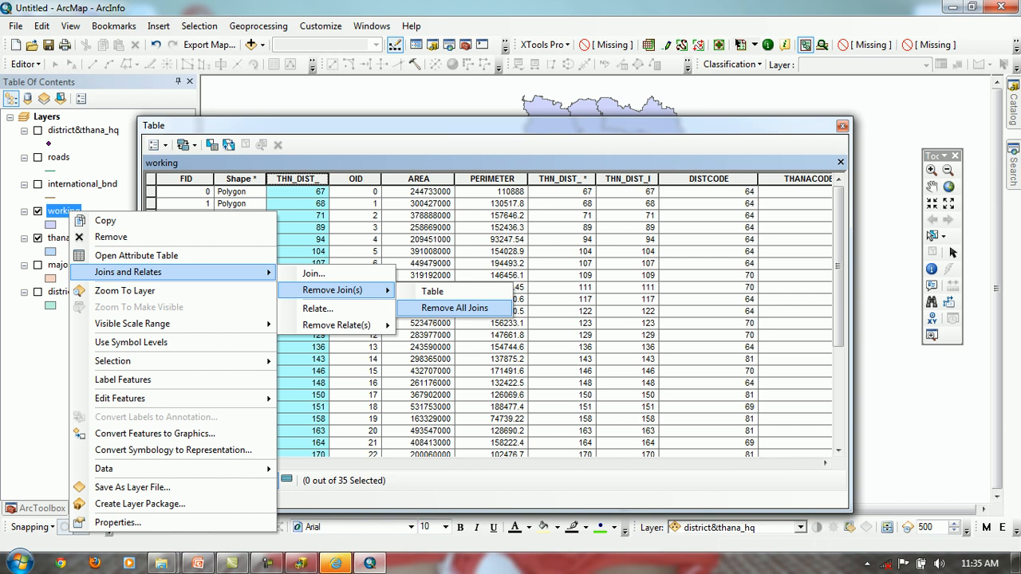
mouse_move(160, 468)
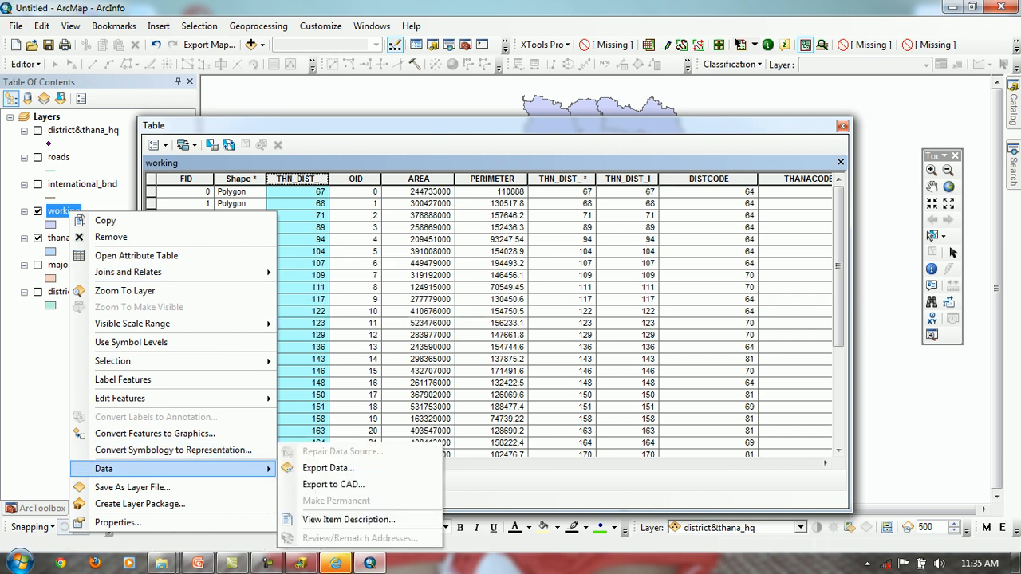
left_click(328, 468)
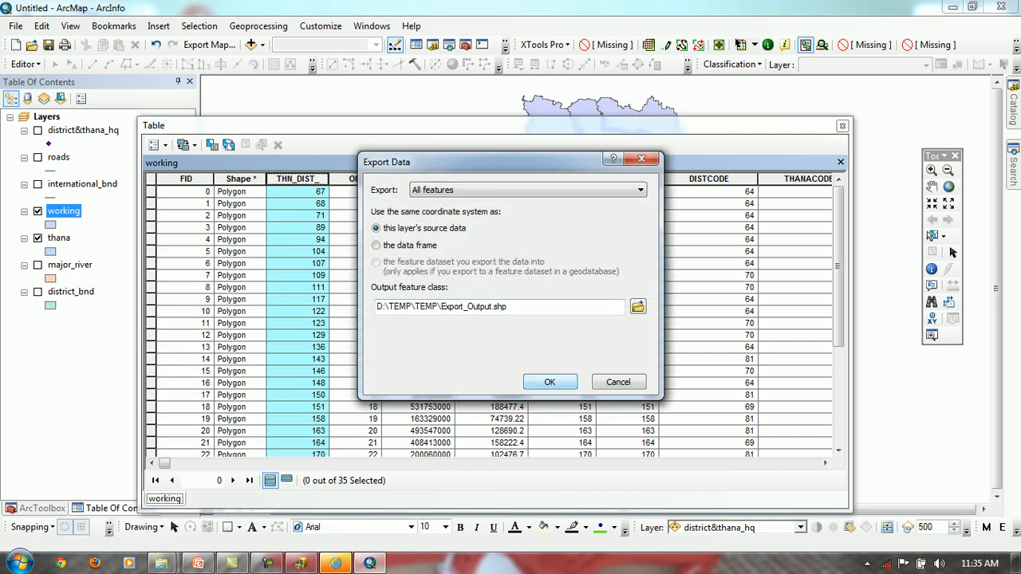
key("Return")
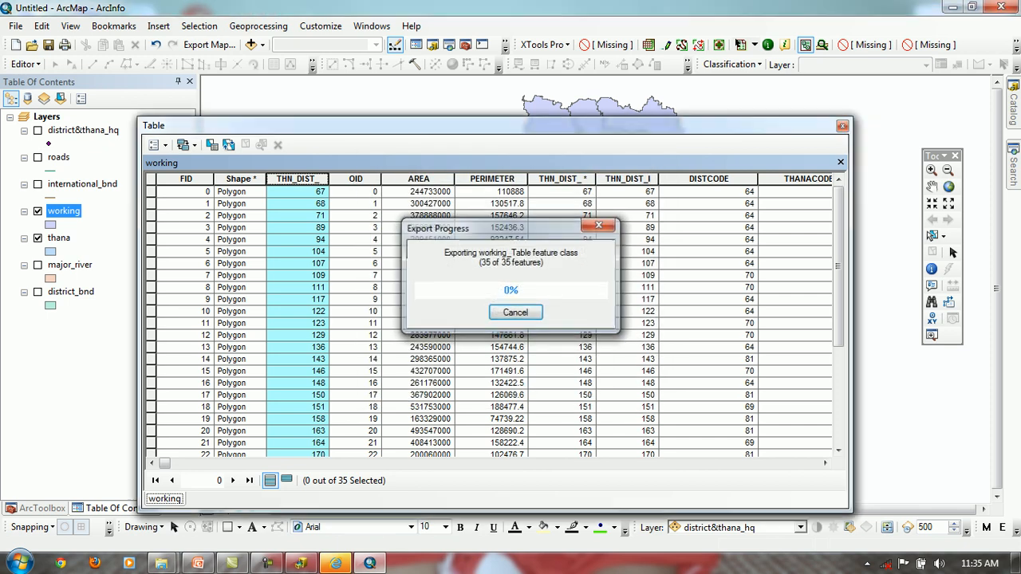
key("Return")
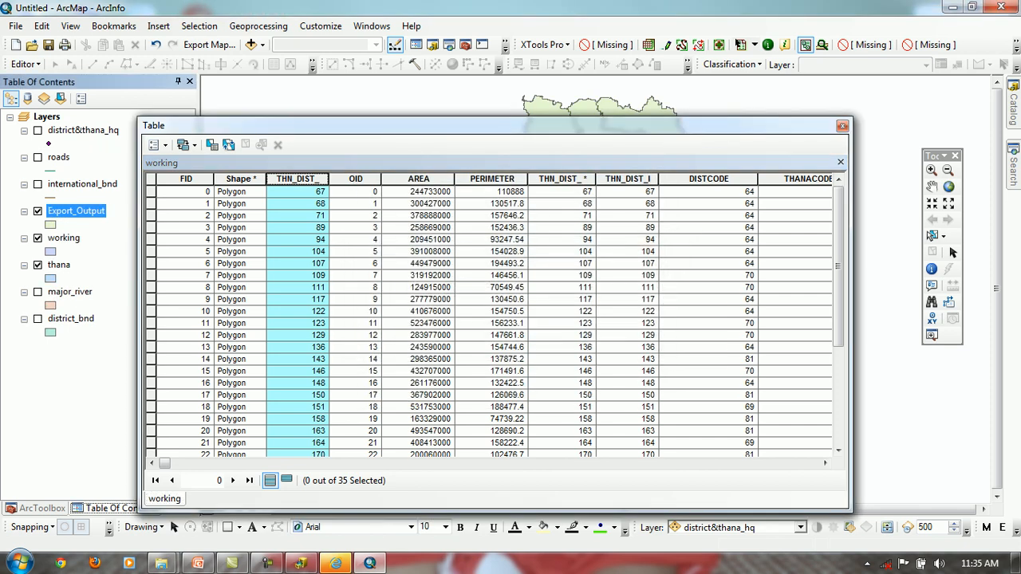
Close the working table and inspect the Export_Output layer's attribute table and its join removal options
left_click(842, 125)
right_click(69, 211)
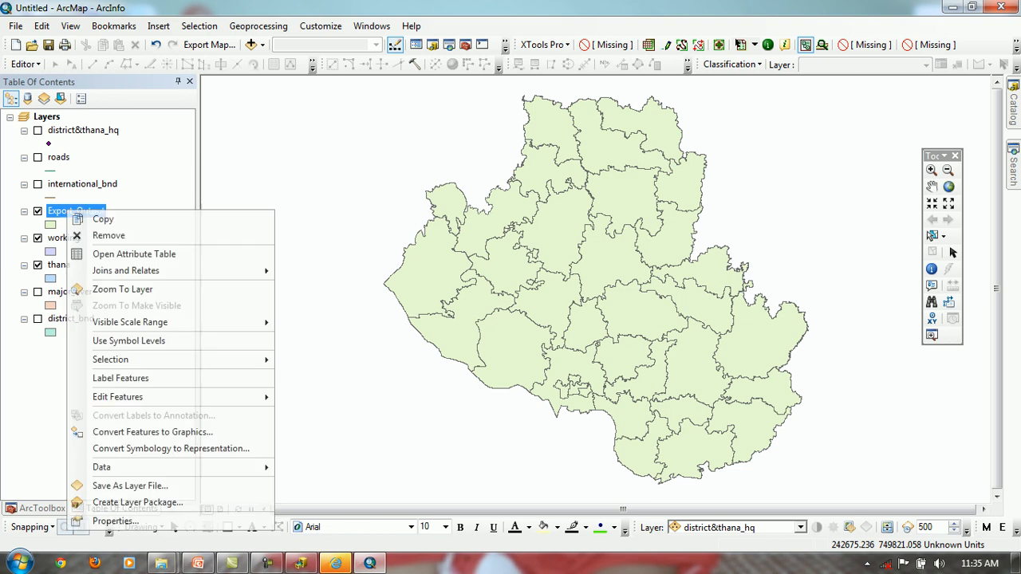
left_click(134, 254)
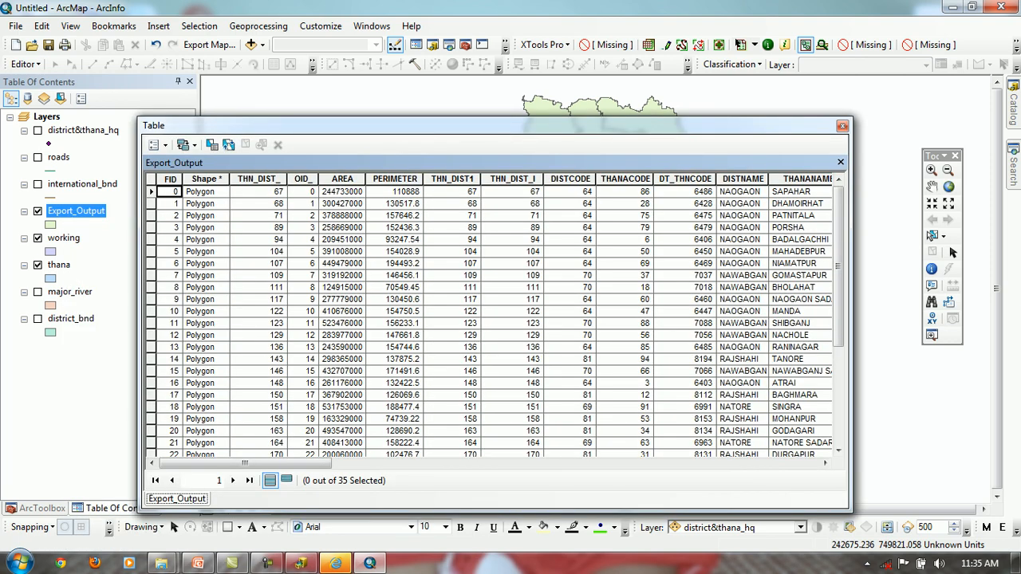
left_click(843, 125)
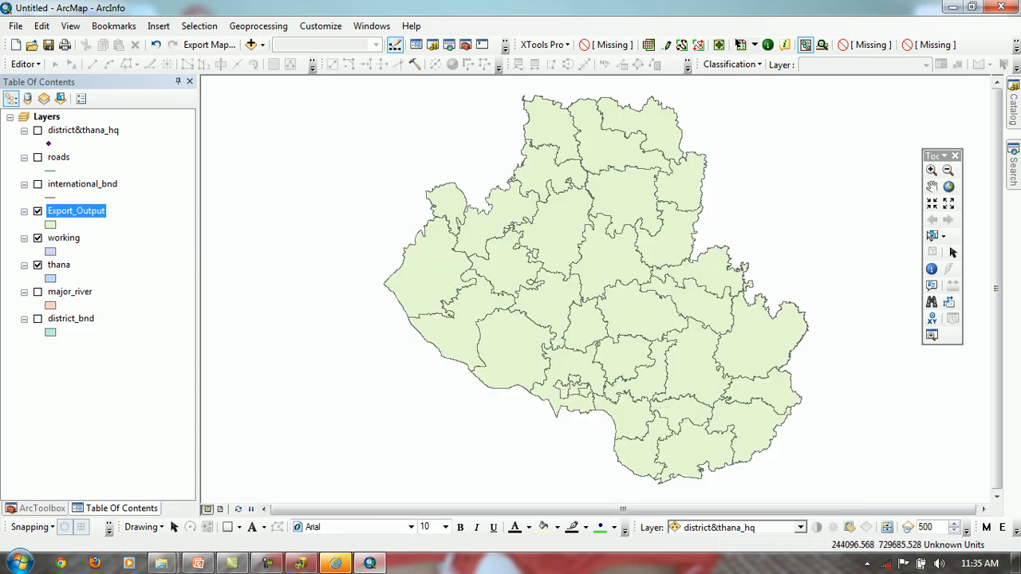
right_click(69, 212)
mouse_move(126, 273)
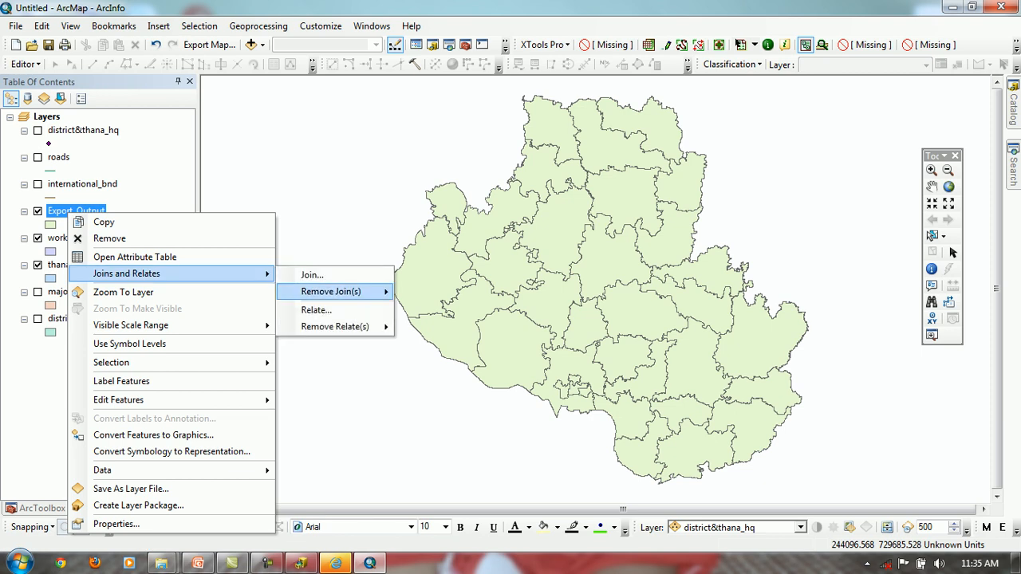
mouse_move(331, 291)
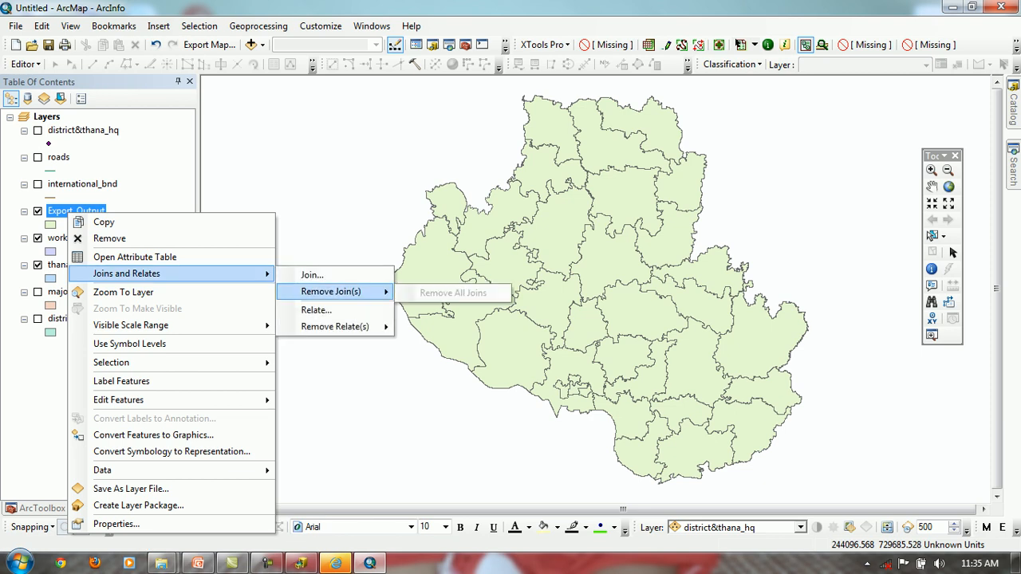
left_click(313, 108)
Hide the Export_Output layer and remove all joins from the working layer
left_click(37, 211)
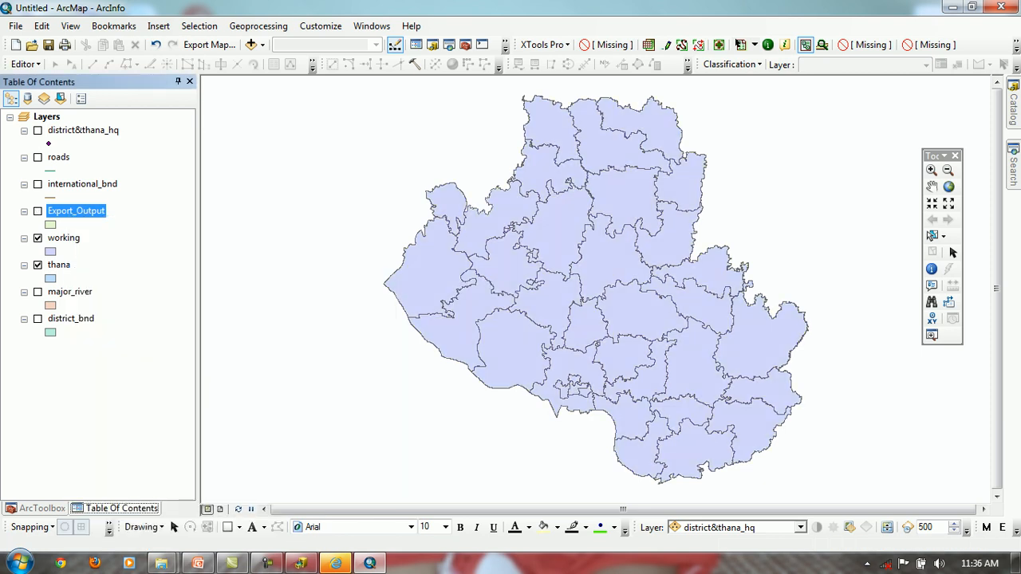
right_click(70, 233)
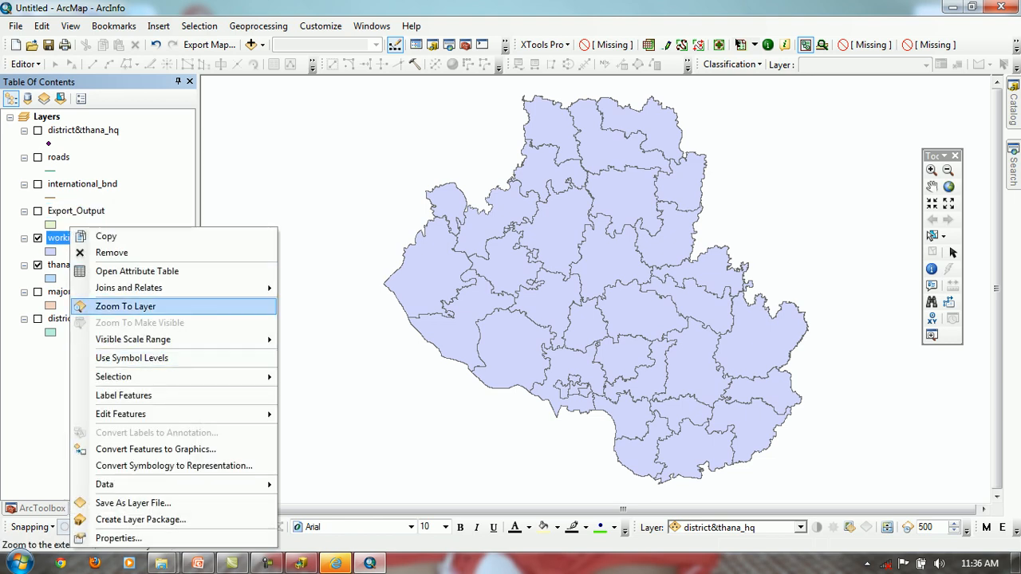
mouse_move(160, 288)
mouse_move(351, 306)
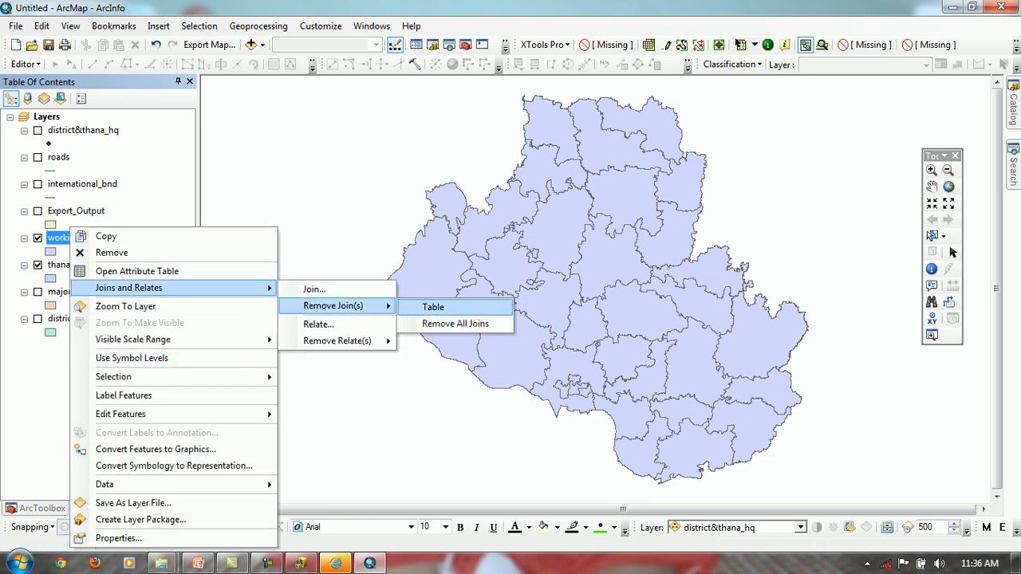
left_click(455, 323)
Open the working layer's attribute table and relate it to Table on THN_DIST_ in both, naming the relate Relate1
right_click(63, 233)
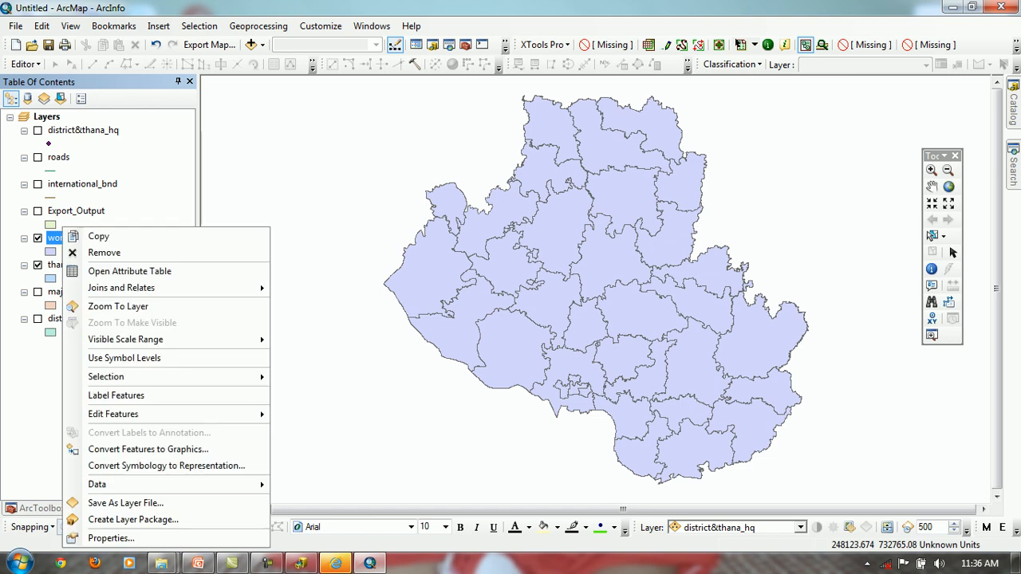
left_click(128, 271)
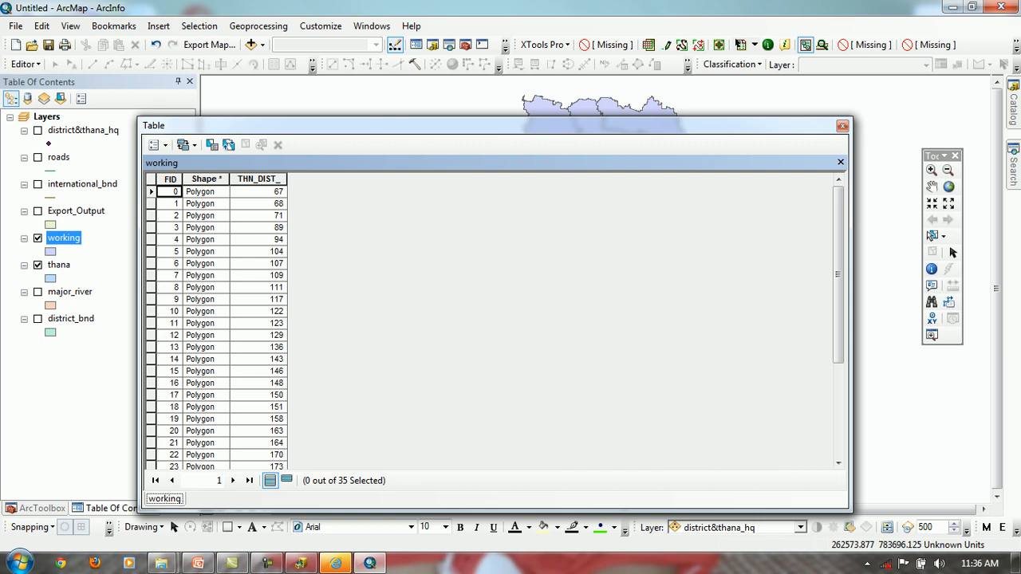
left_click(157, 144)
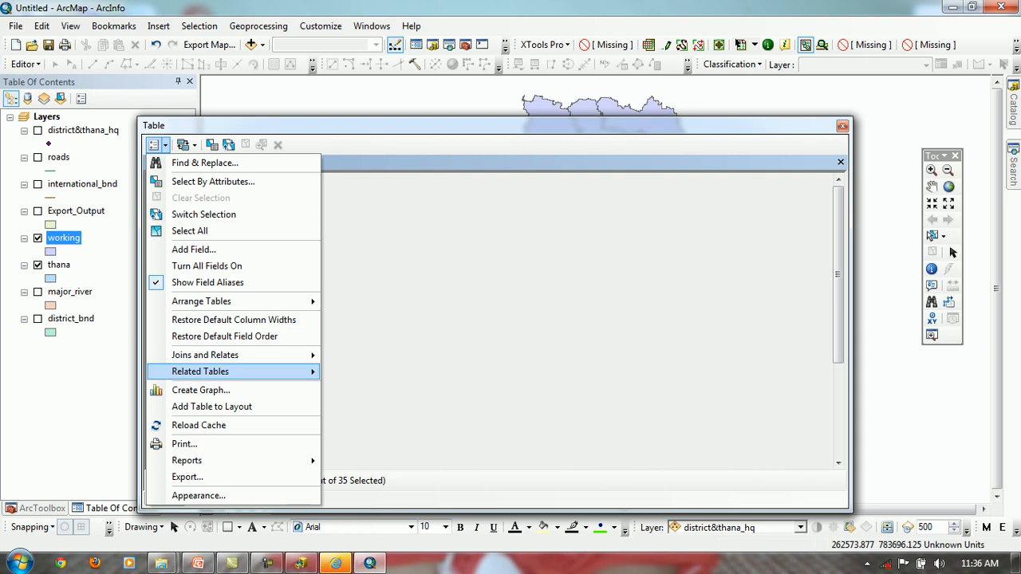
mouse_move(231, 372)
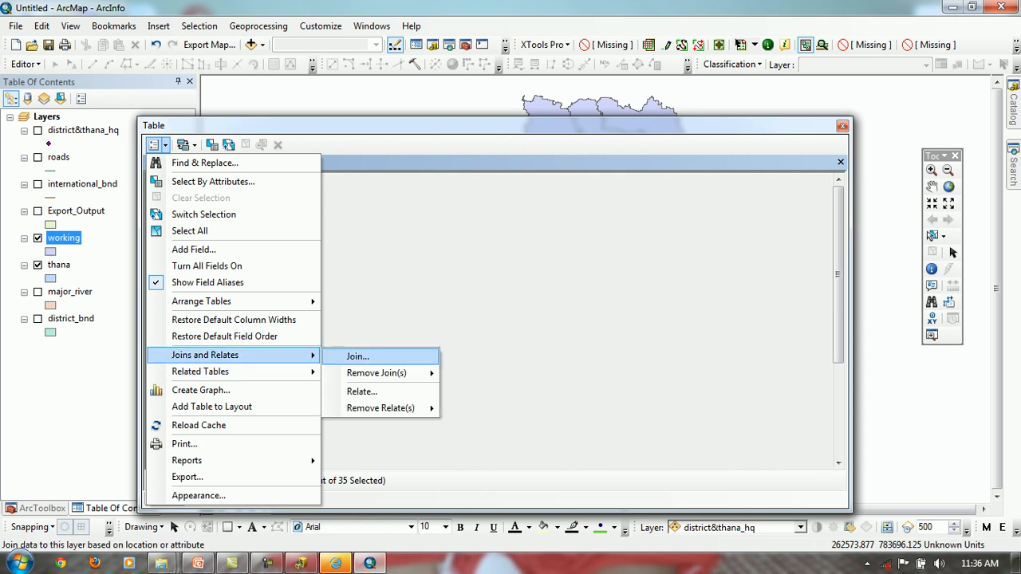
left_click(361, 391)
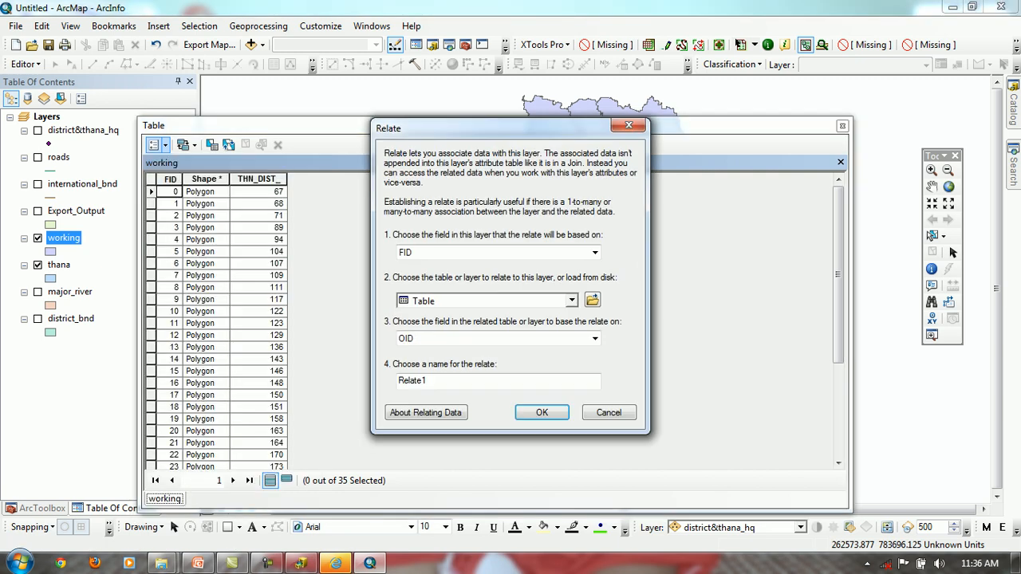
left_click(594, 252)
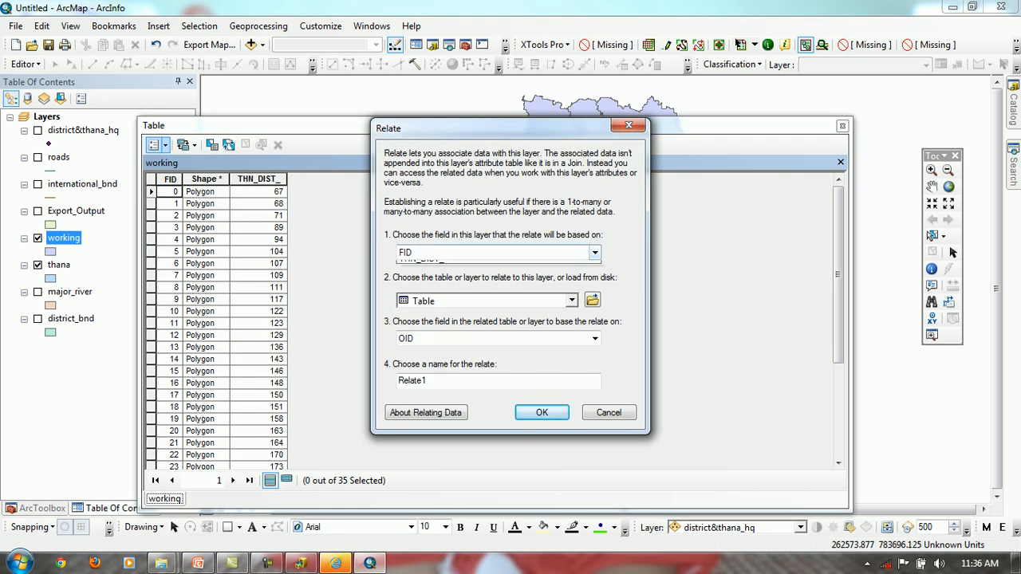
left_click(419, 276)
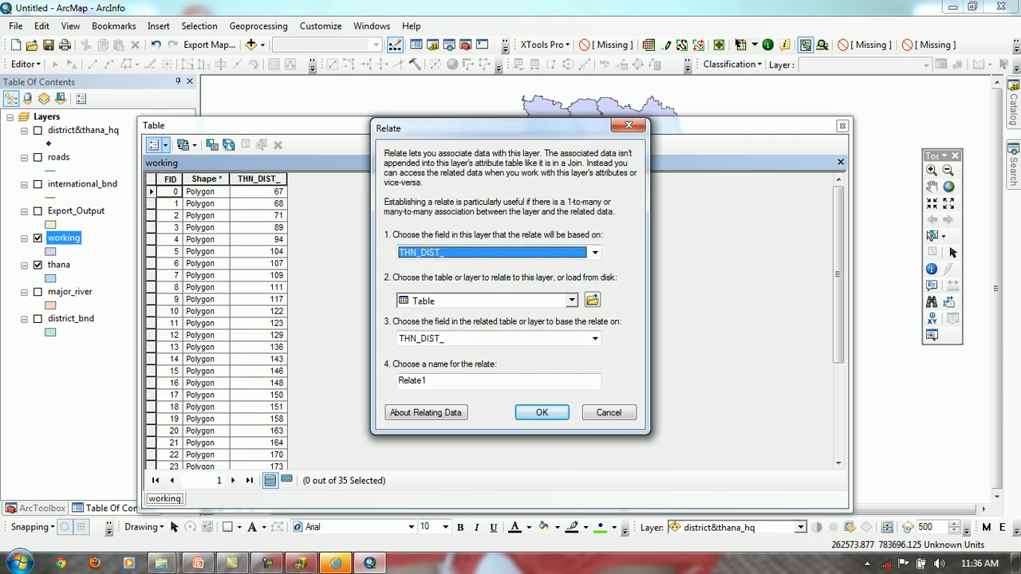
left_click(594, 339)
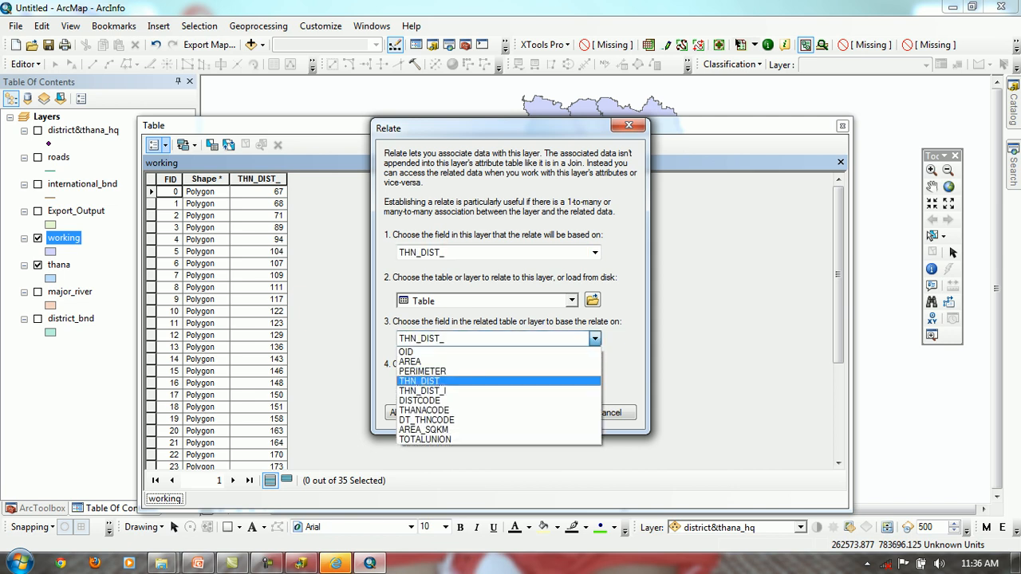
left_click(424, 380)
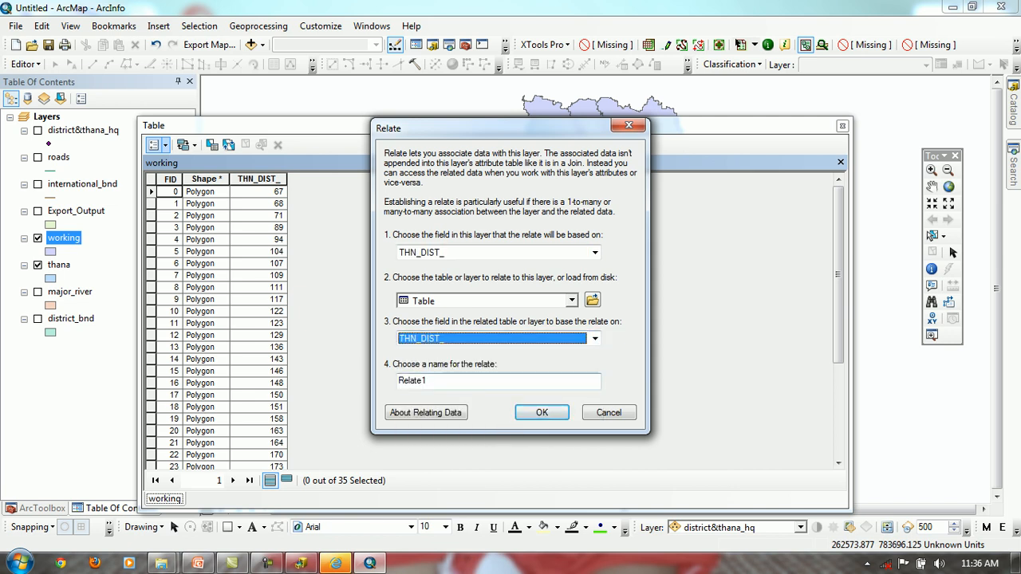
key("Tab")
left_click(542, 413)
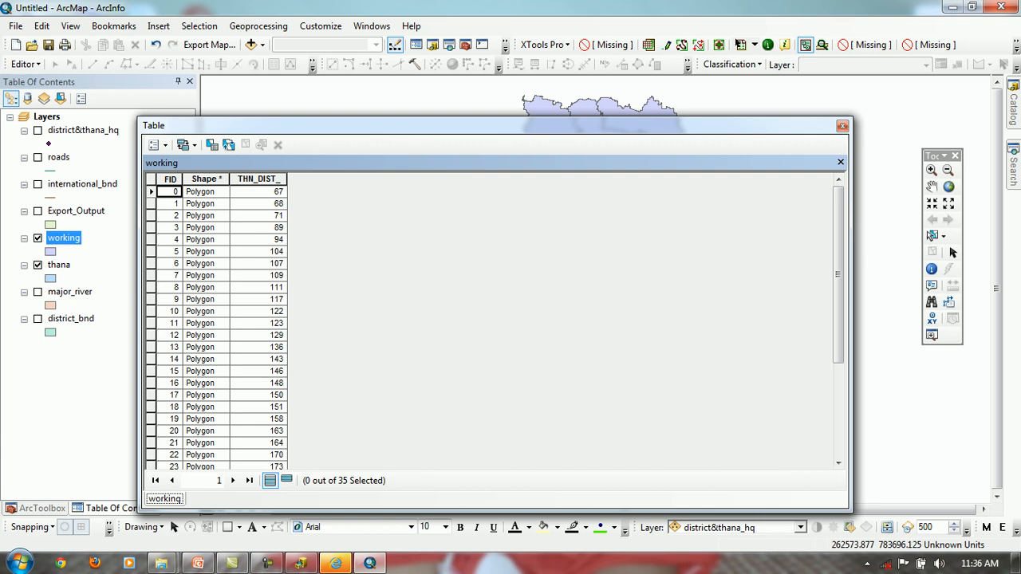
Select the working record with THN_DIST_ 111 and open its related record through Relate1
left_click_drag(479, 125, 579, 99)
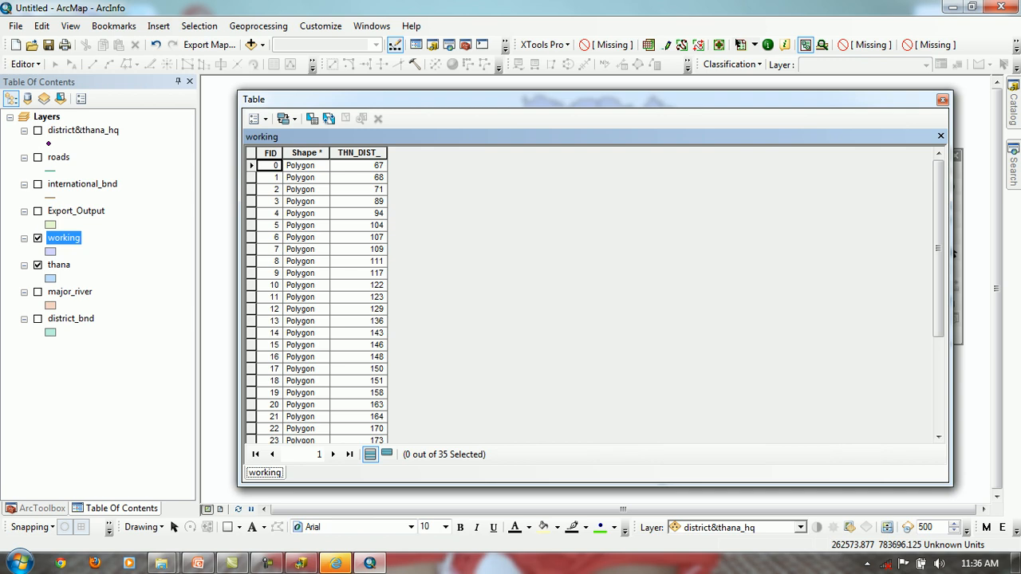
left_click(251, 262)
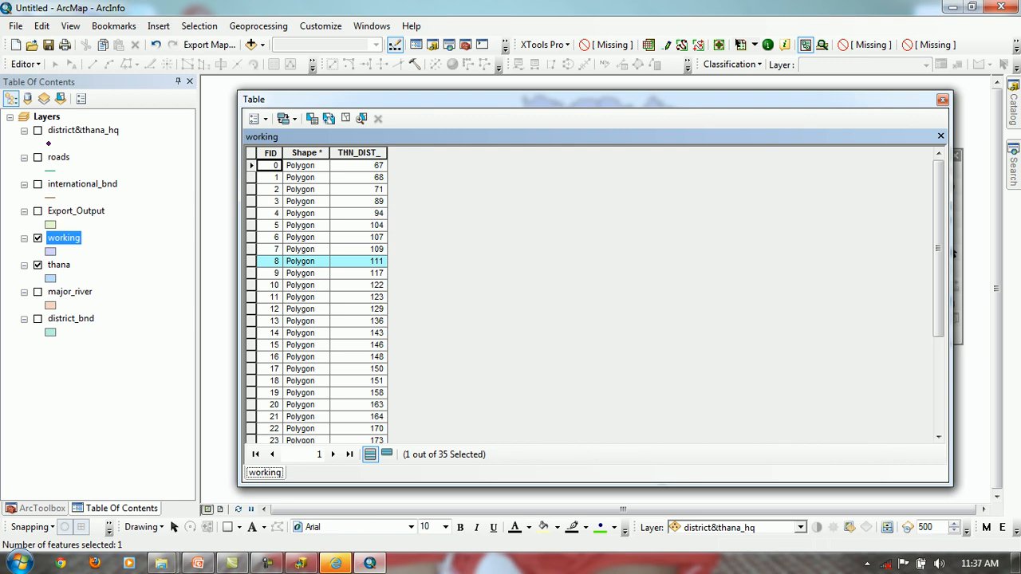
left_click(256, 118)
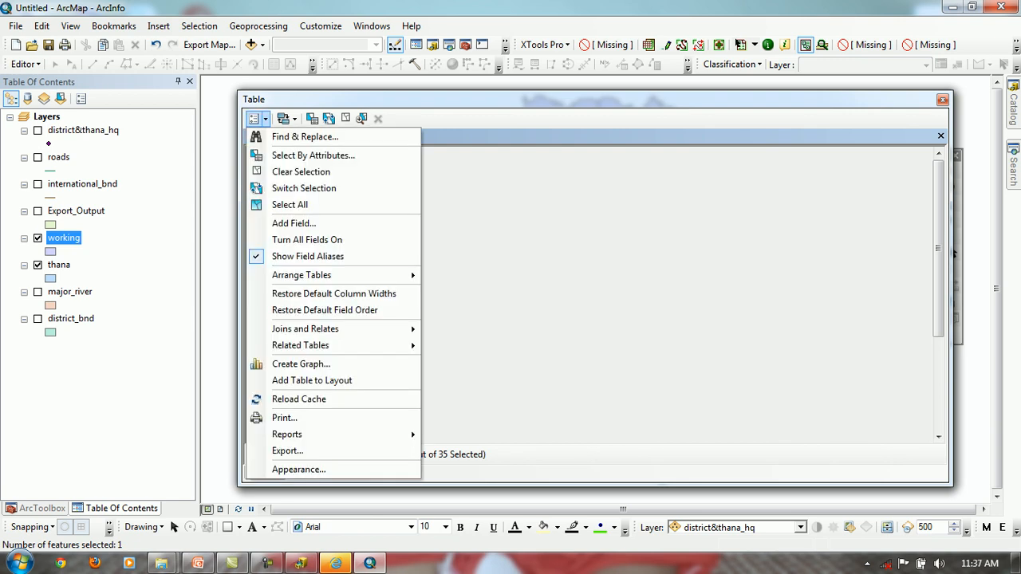
mouse_move(335, 434)
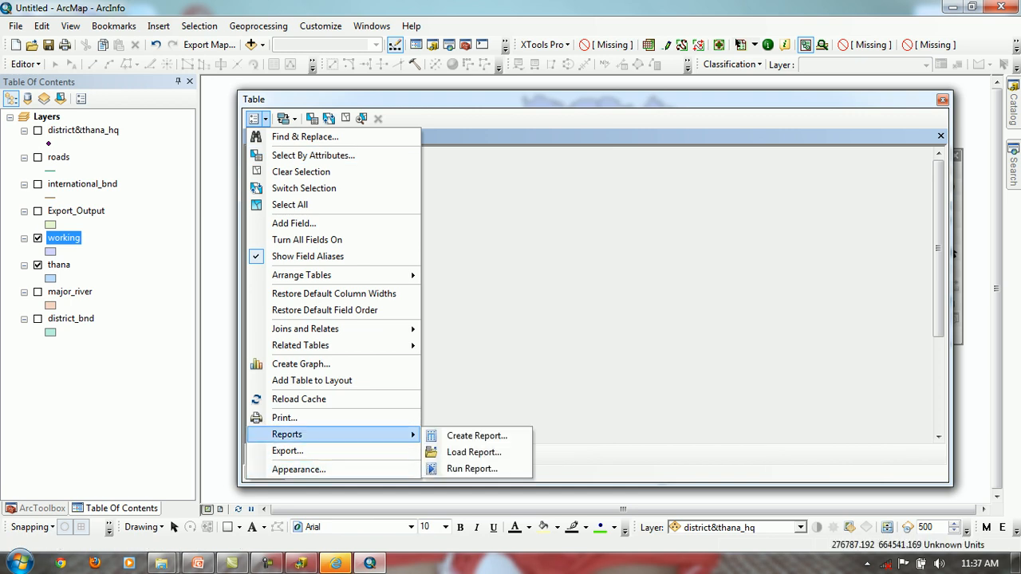
mouse_move(335, 345)
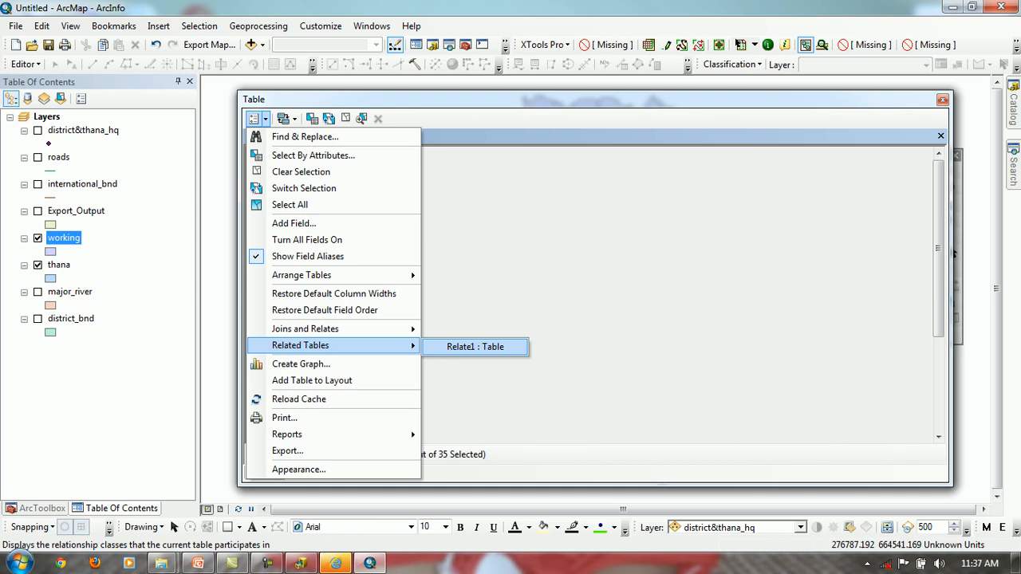
left_click(475, 346)
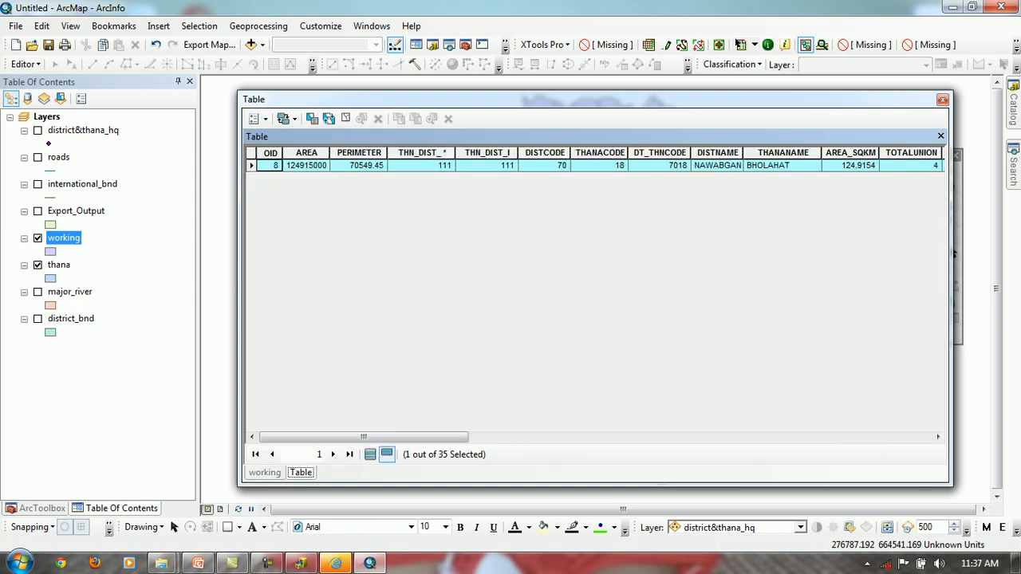
Show all records of the related Table and return to the working table to compare the selected record
mouse_move(367, 567)
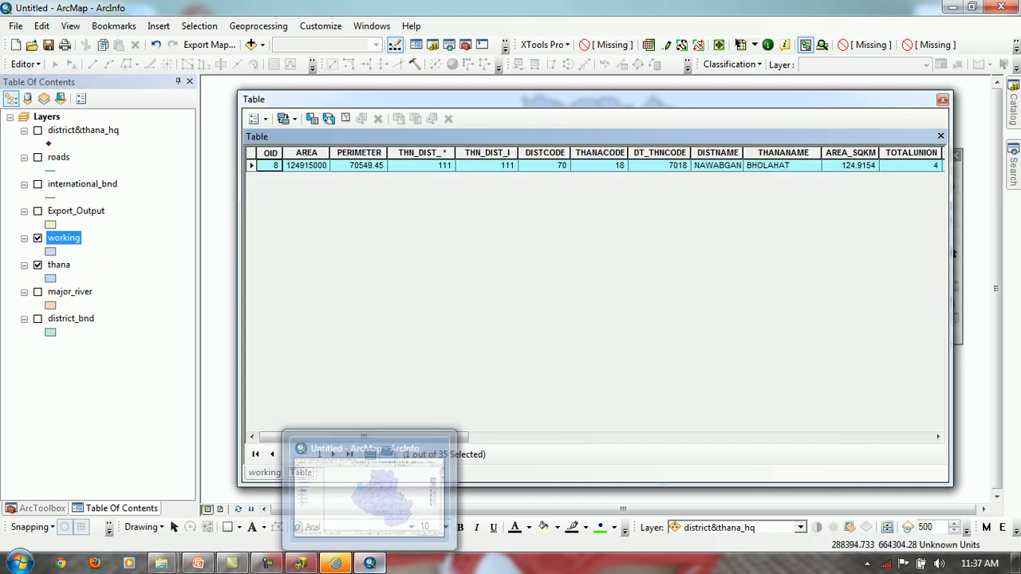
mouse_move(335, 564)
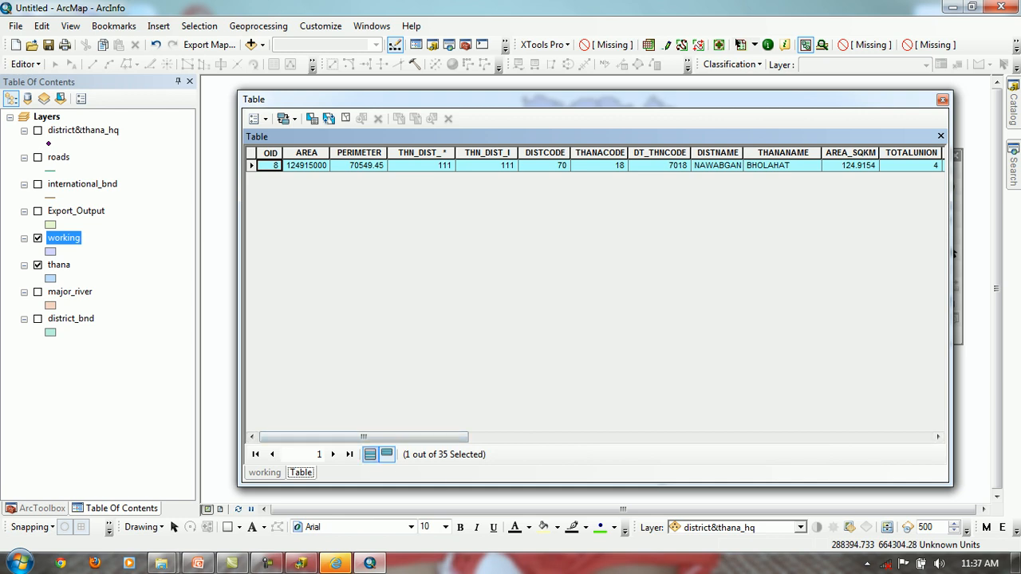
left_click(369, 454)
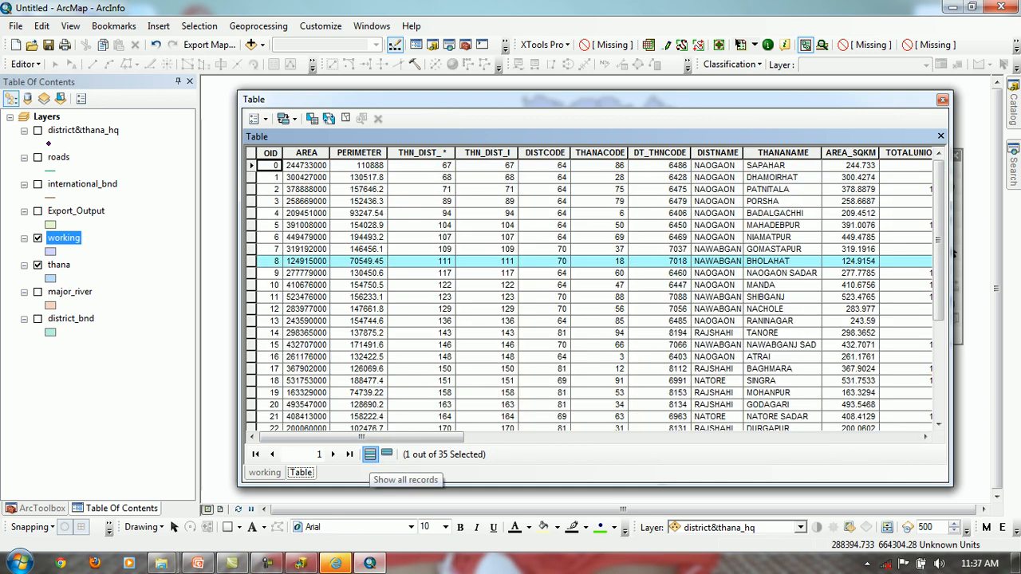
left_click(265, 473)
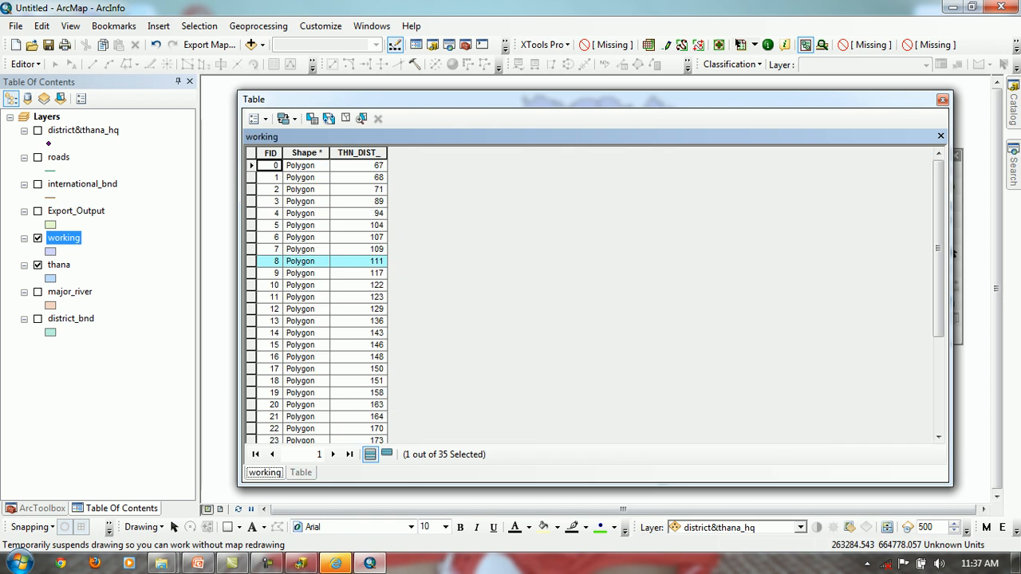
Select the working records with THN_DIST_ 109 through 158, open their related records through Relate1, and show them among all records of Table
left_click(300, 472)
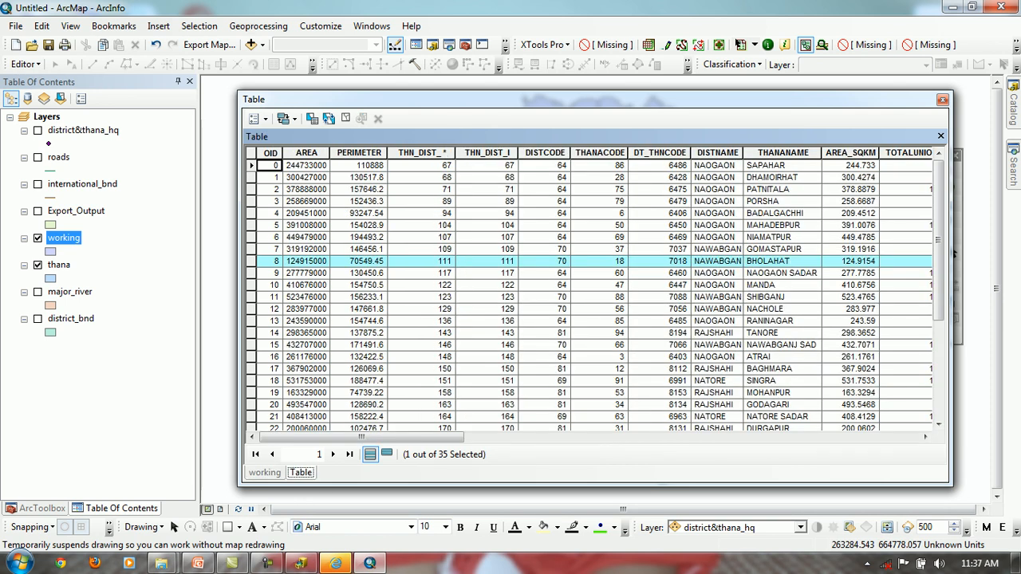
left_click(265, 473)
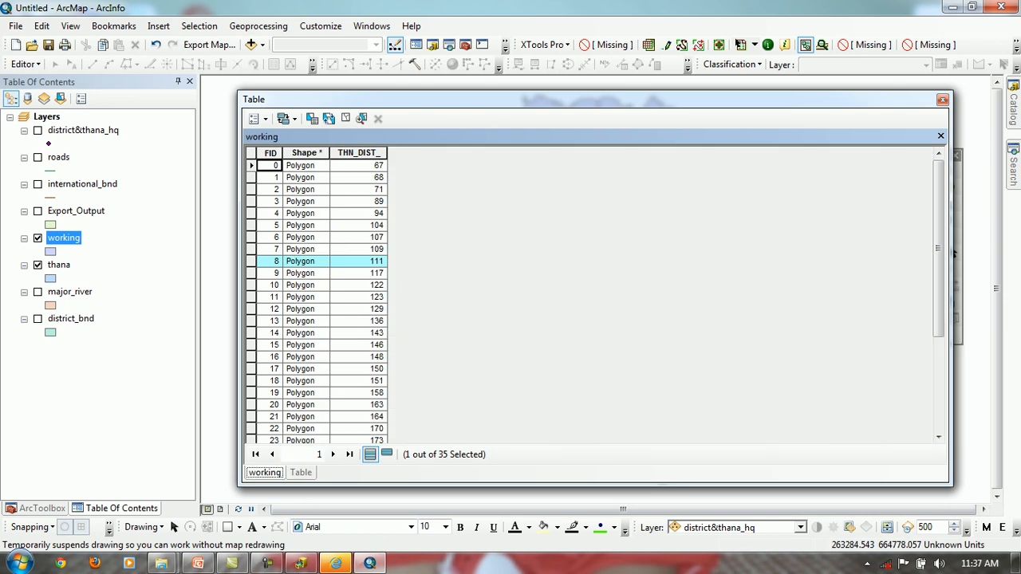
left_click_drag(252, 249, 251, 393)
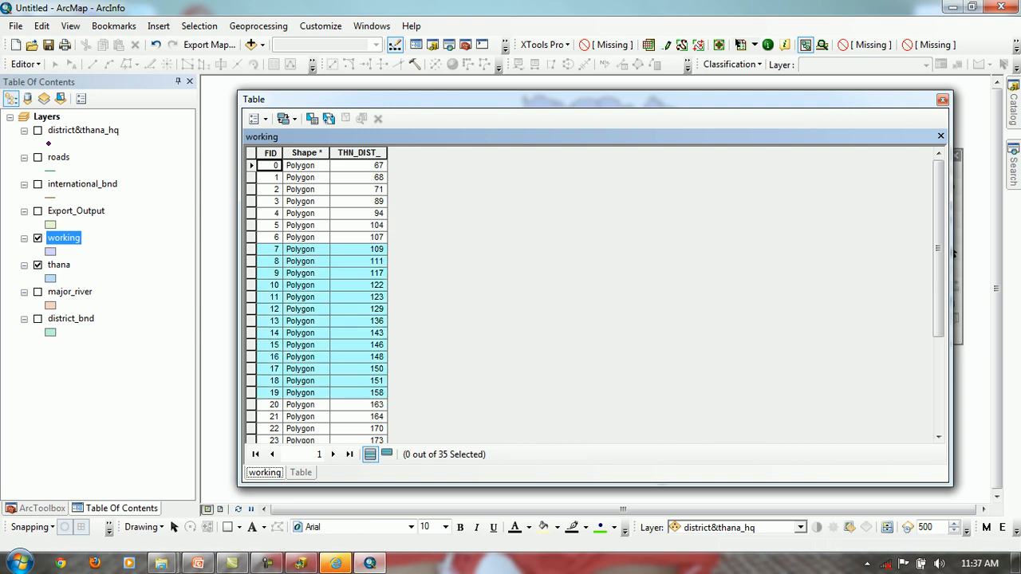
left_click(300, 473)
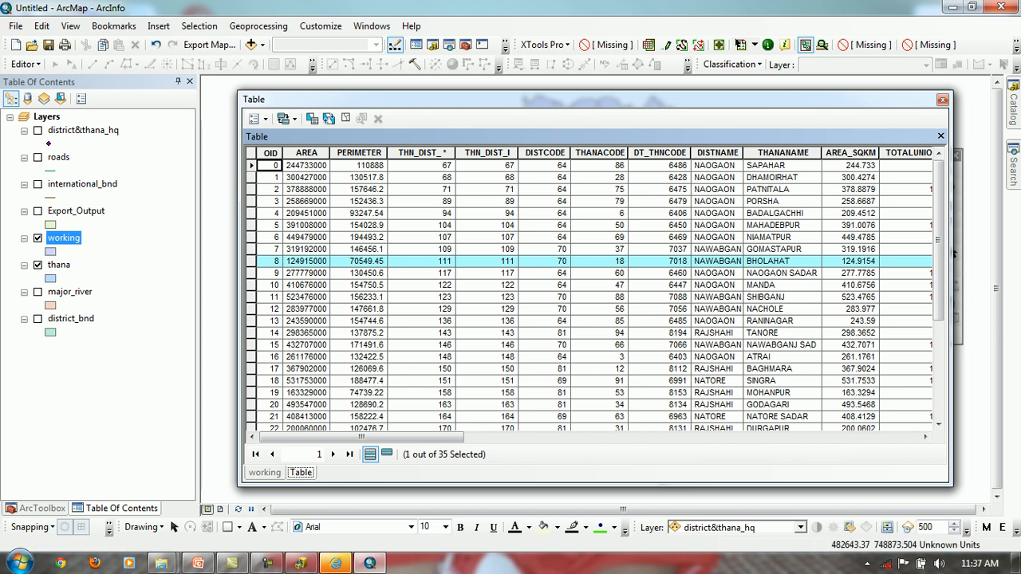
left_click(941, 136)
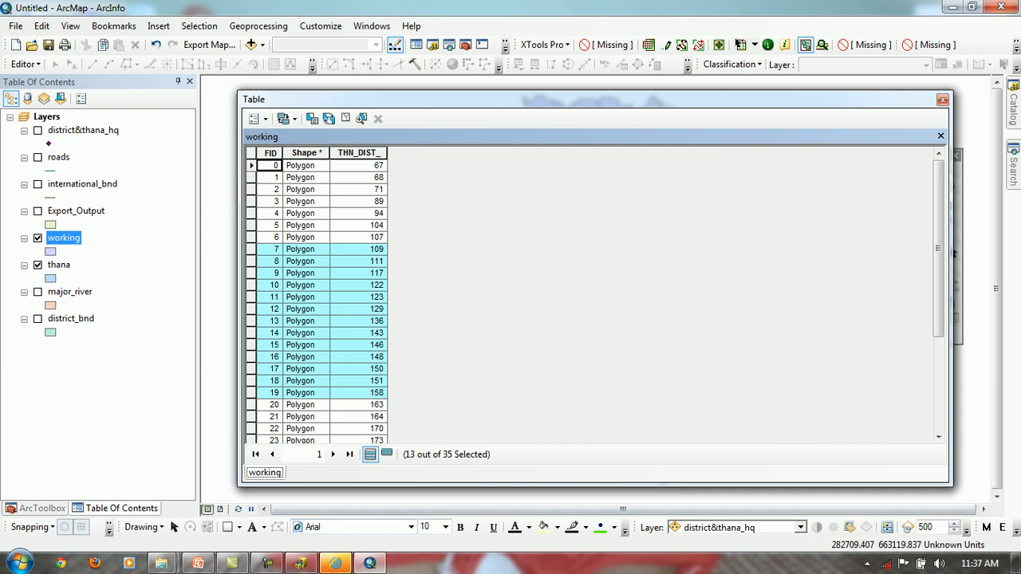
left_click(260, 118)
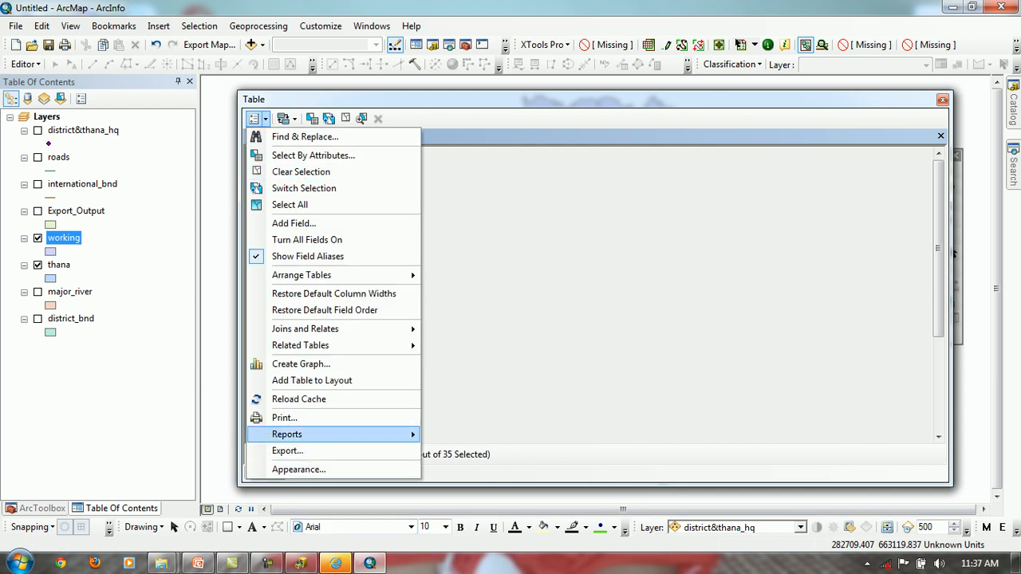
mouse_move(301, 345)
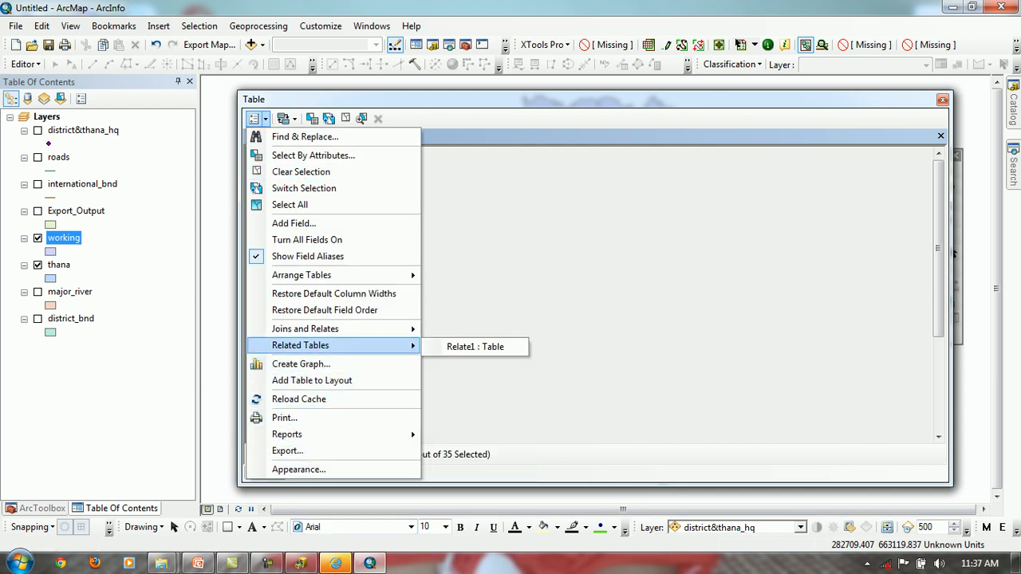
left_click(475, 344)
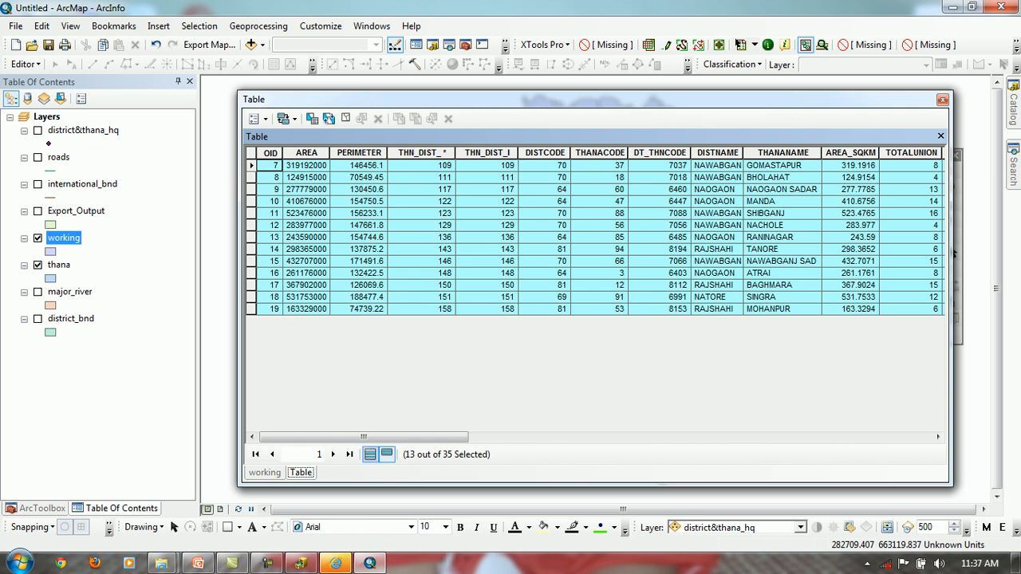
left_click(370, 453)
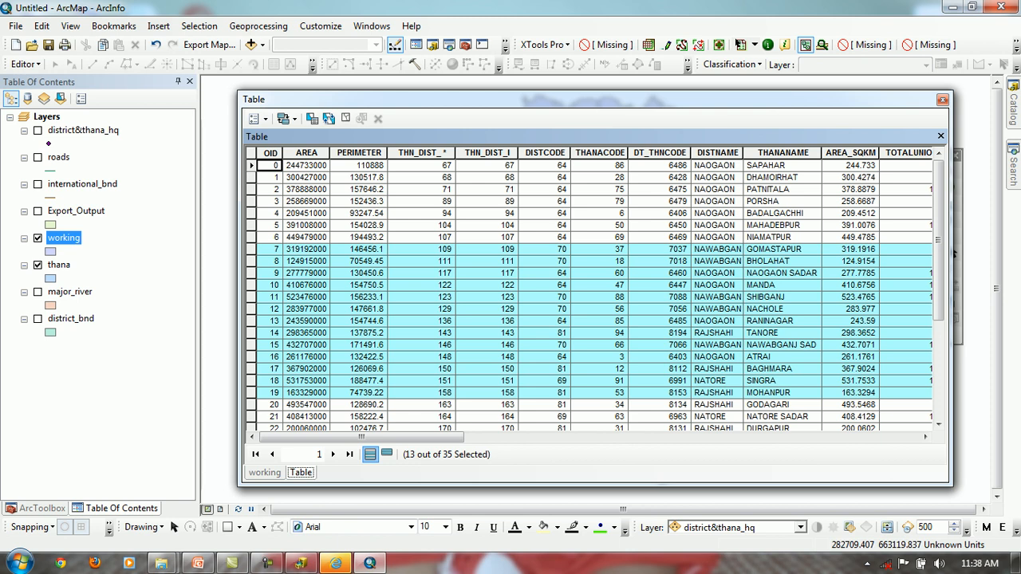
Select only the working record with THN_DIST_ 111 and compare the selection with the one in the related Table
left_click(264, 473)
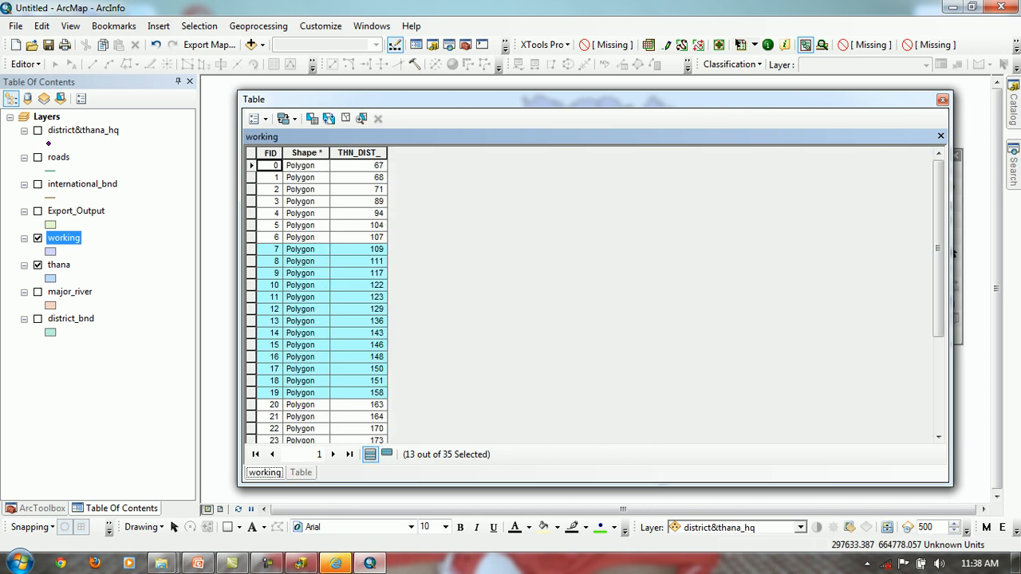
left_click(251, 262)
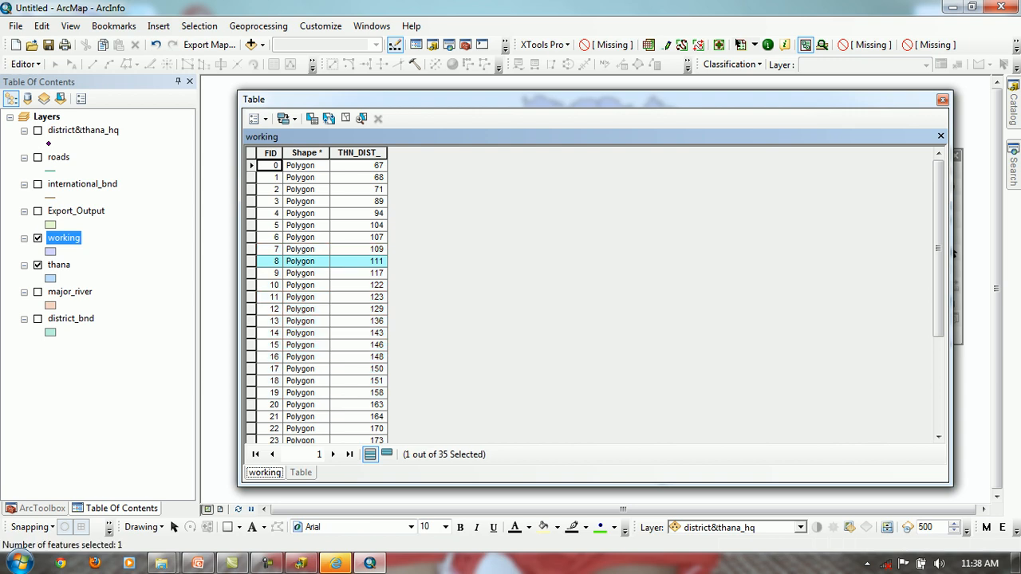
left_click(301, 473)
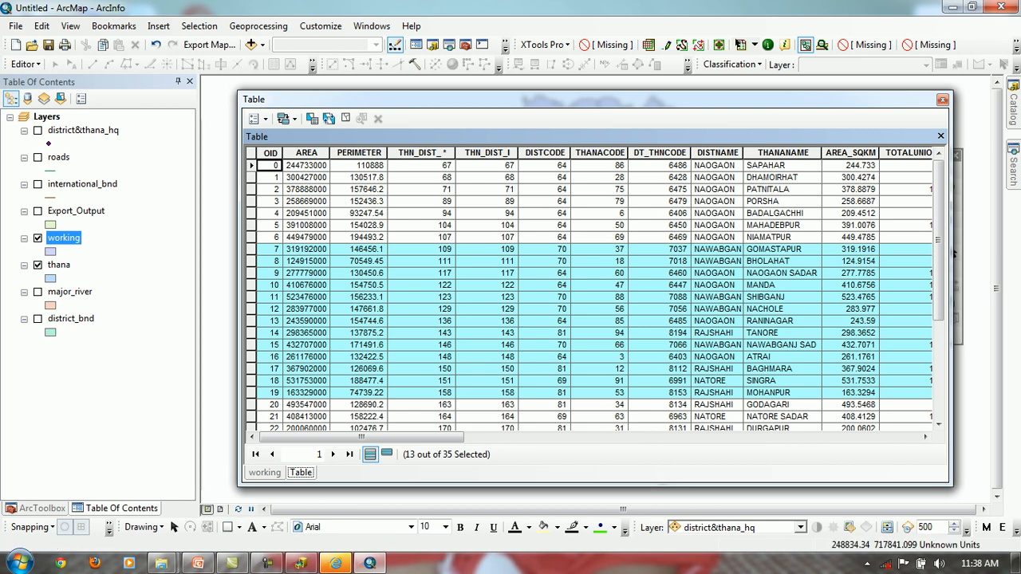
left_click(264, 473)
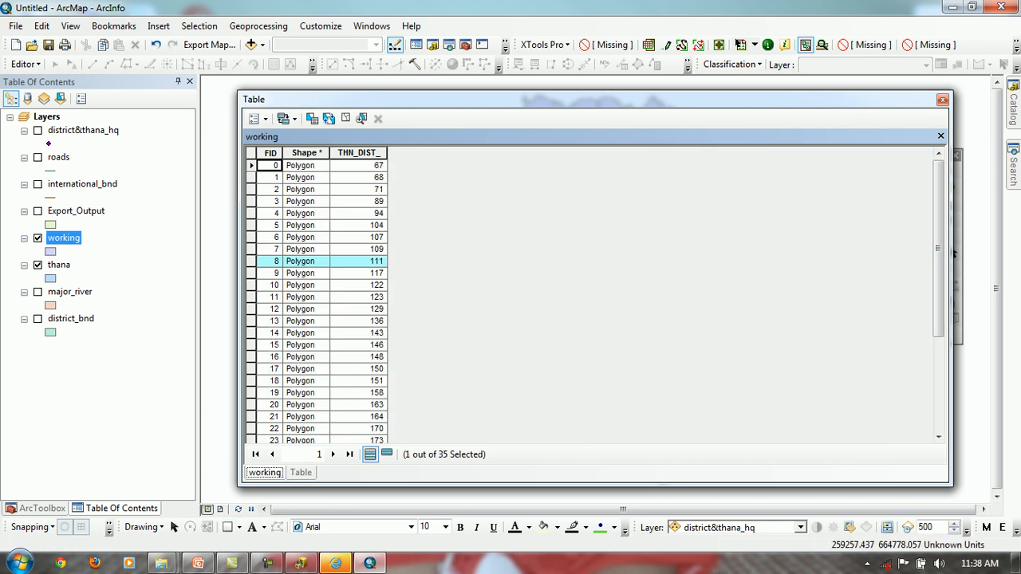
left_click(301, 473)
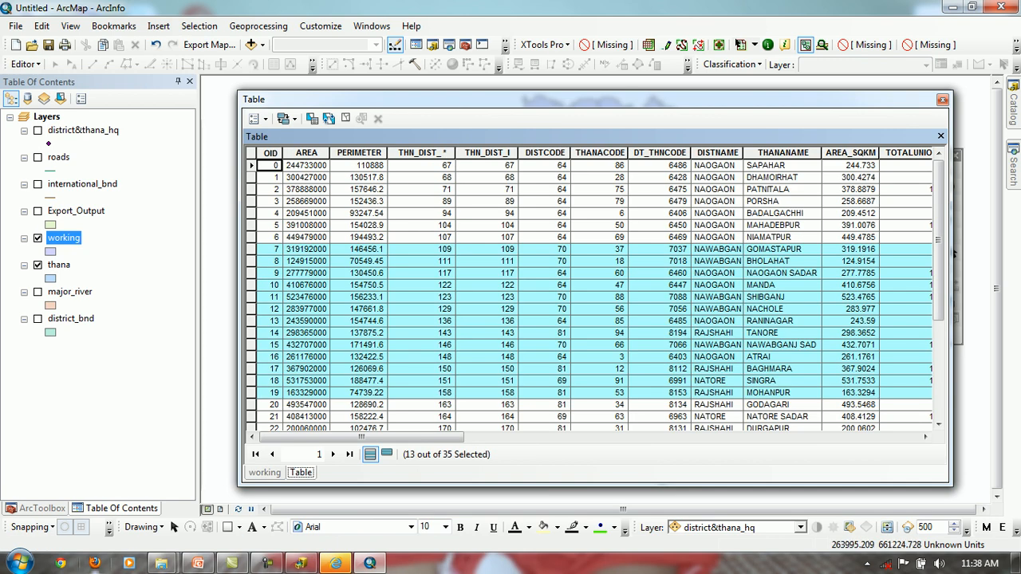
Close the tables, clear the selection in the working layer's reopened attribute table, and return to the map
left_click(942, 99)
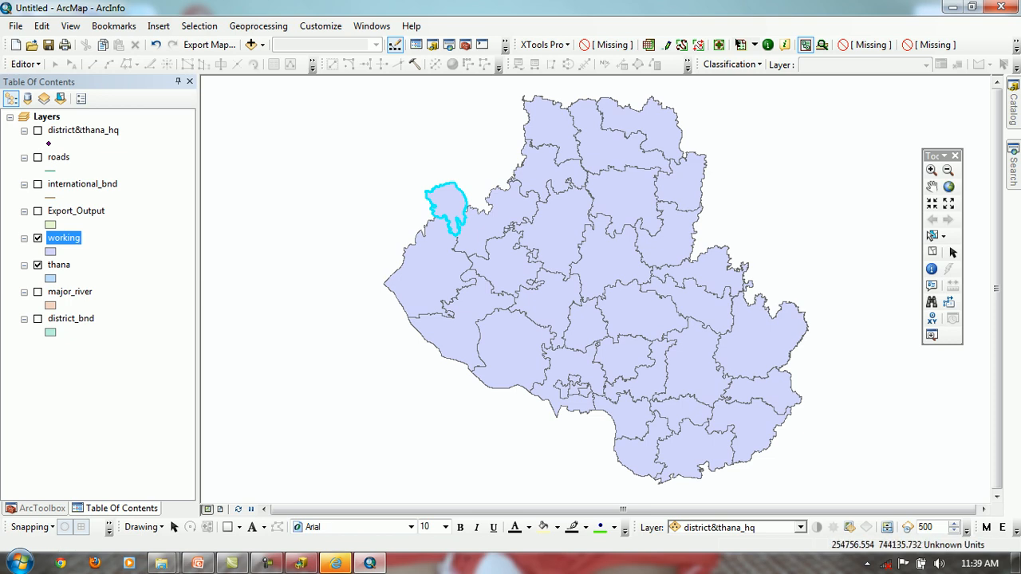
right_click(63, 238)
left_click(120, 271)
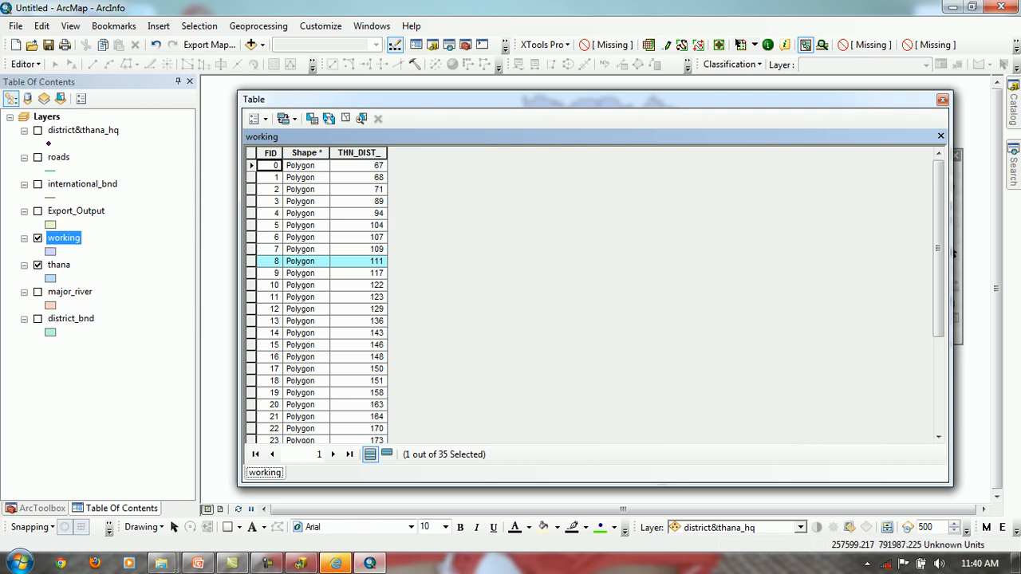
left_click(346, 119)
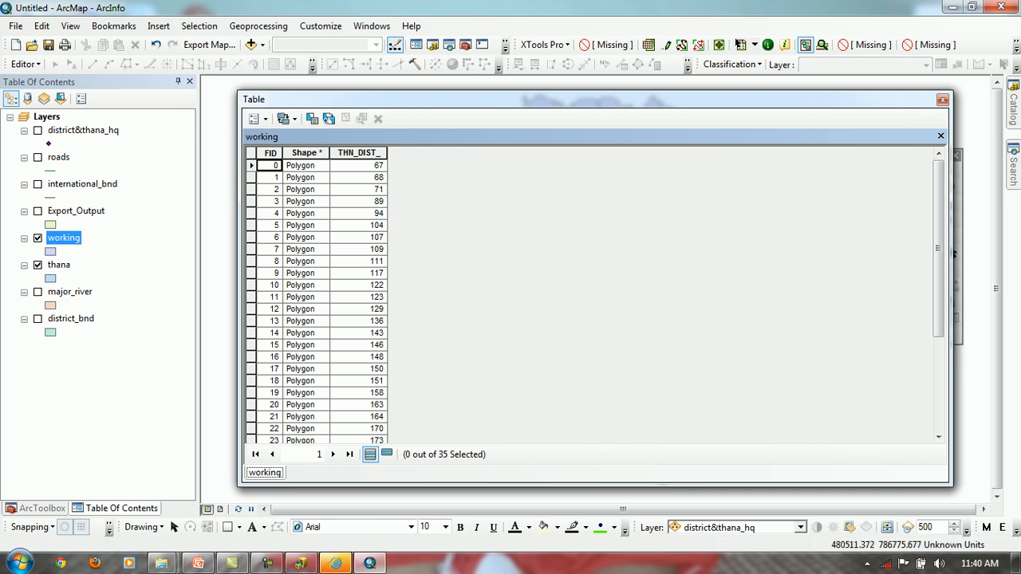
left_click(943, 99)
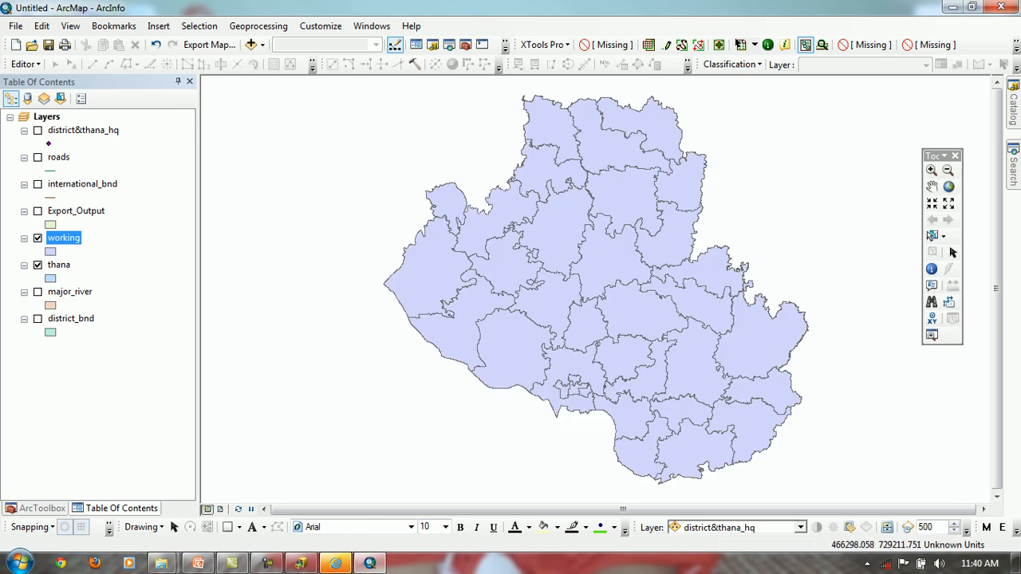
Identify the polygon near the centre of the working layer, just below the large northern polygons
left_click(932, 269)
left_click(610, 255)
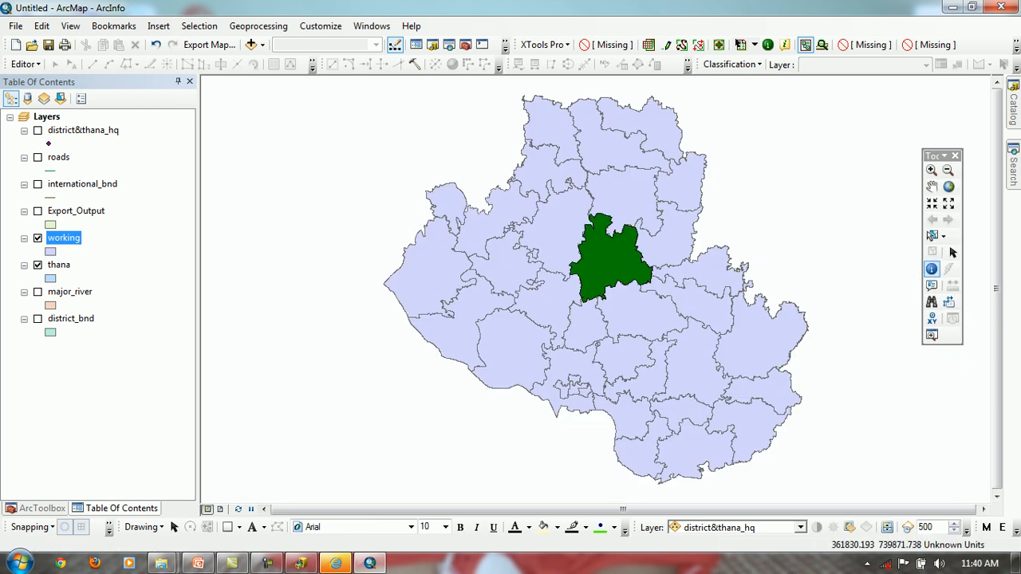
left_click(548, 59)
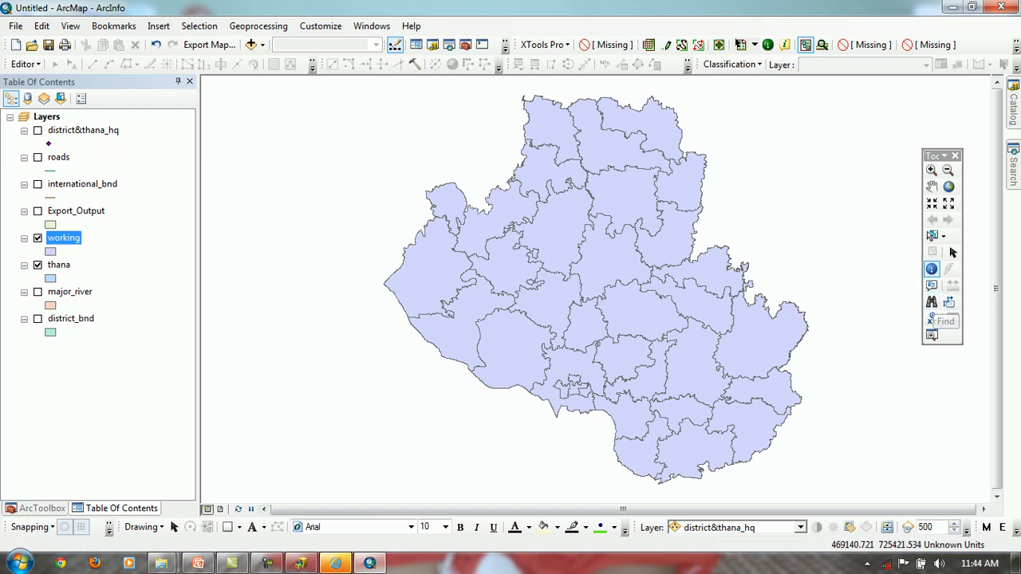
Open the Find dialog, examine its Features, Locations and Linear Referencing search options, and close it without searching
left_click(931, 302)
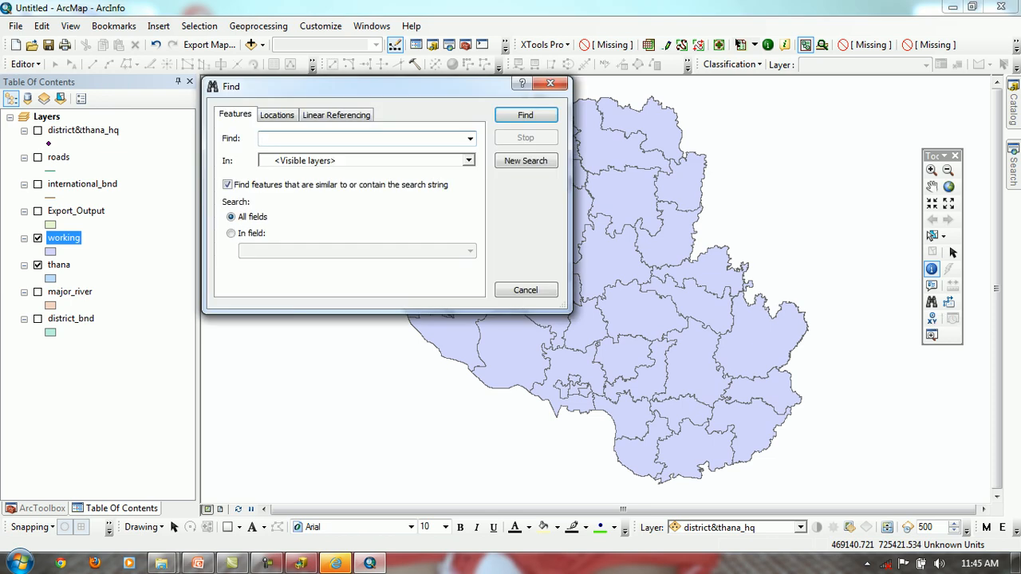
left_click(469, 138)
left_click(469, 138)
left_click(277, 115)
left_click(235, 114)
left_click(277, 115)
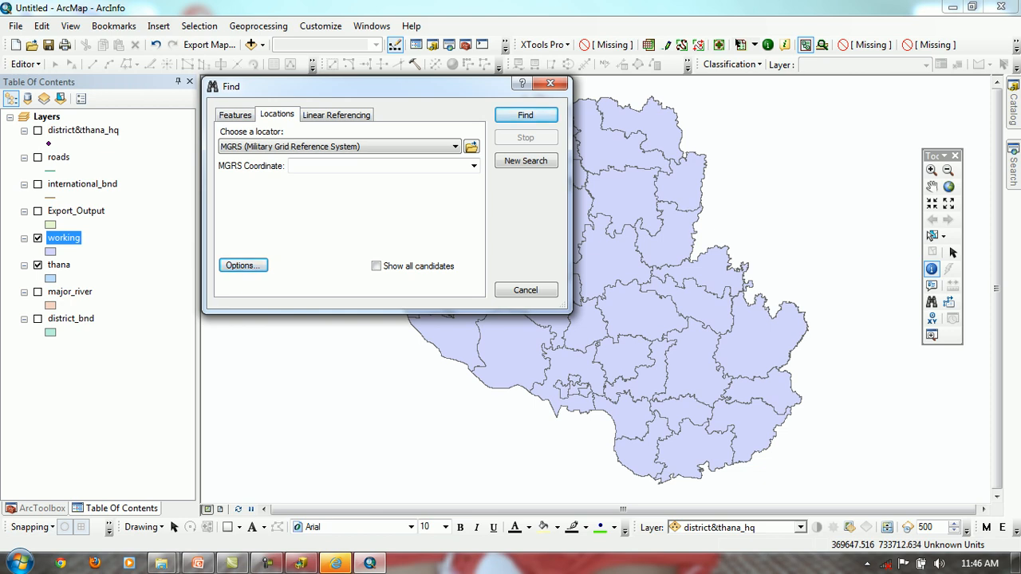
left_click(343, 165)
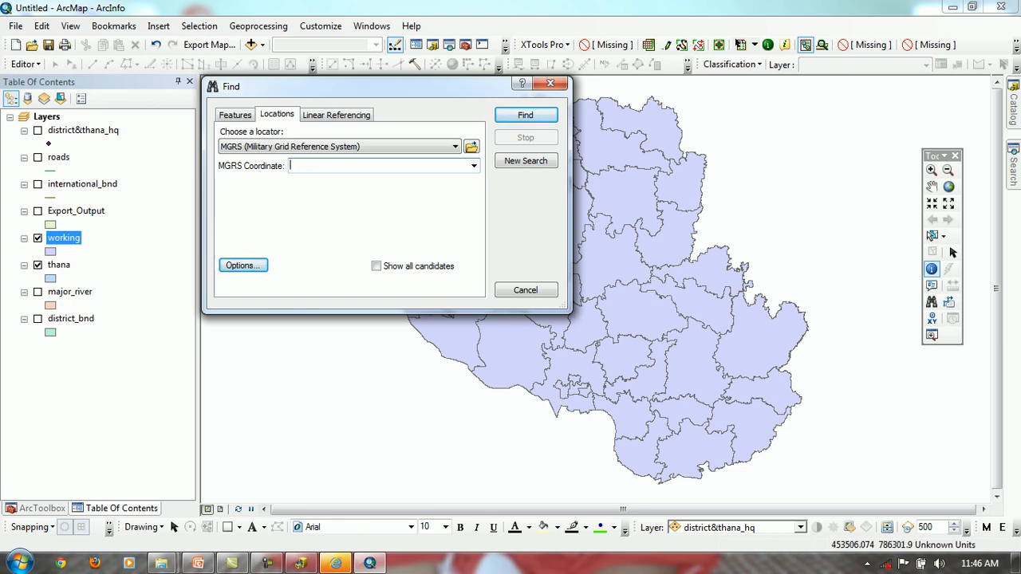
left_click(235, 116)
left_click(336, 116)
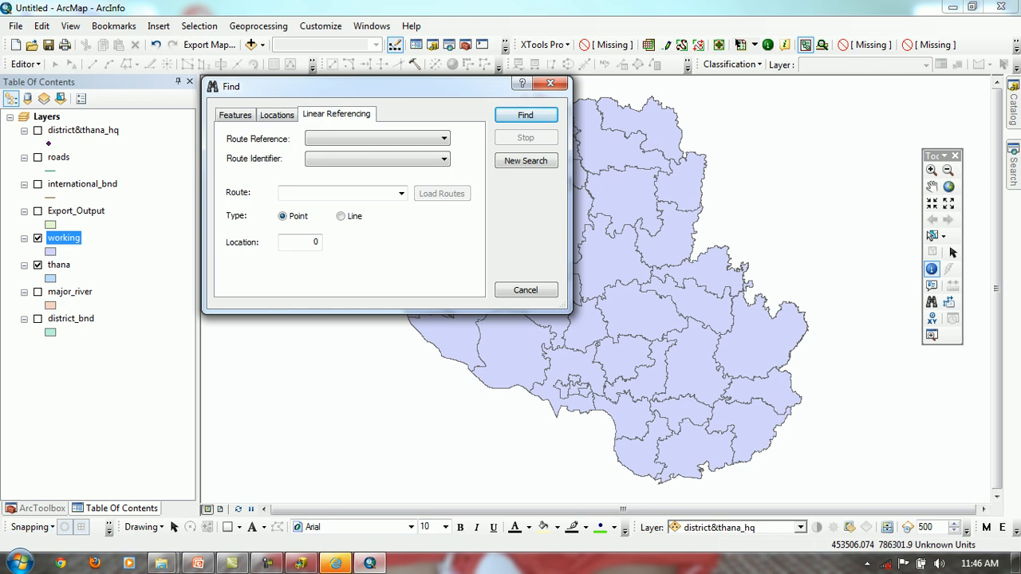
left_click(277, 115)
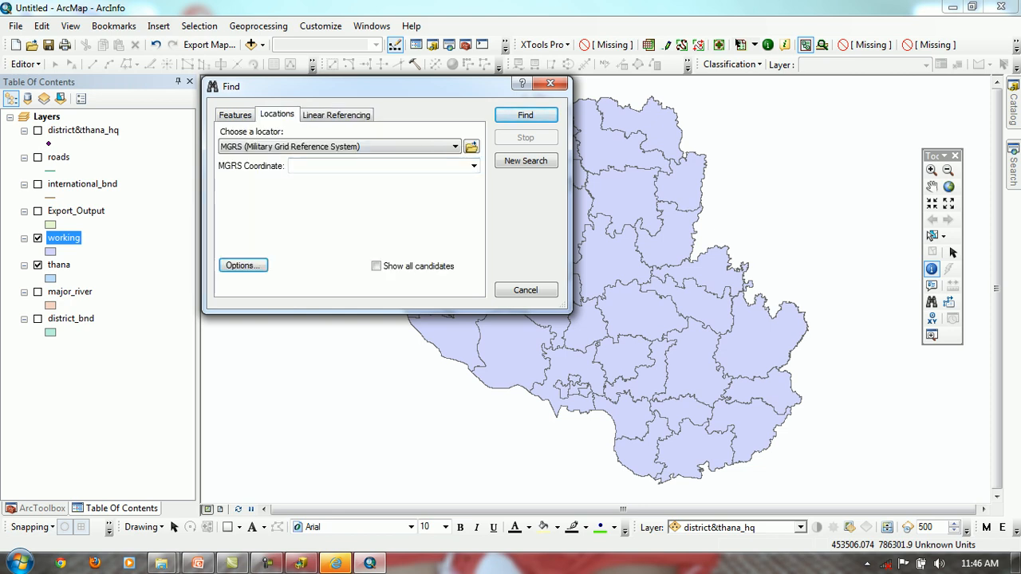
left_click(526, 290)
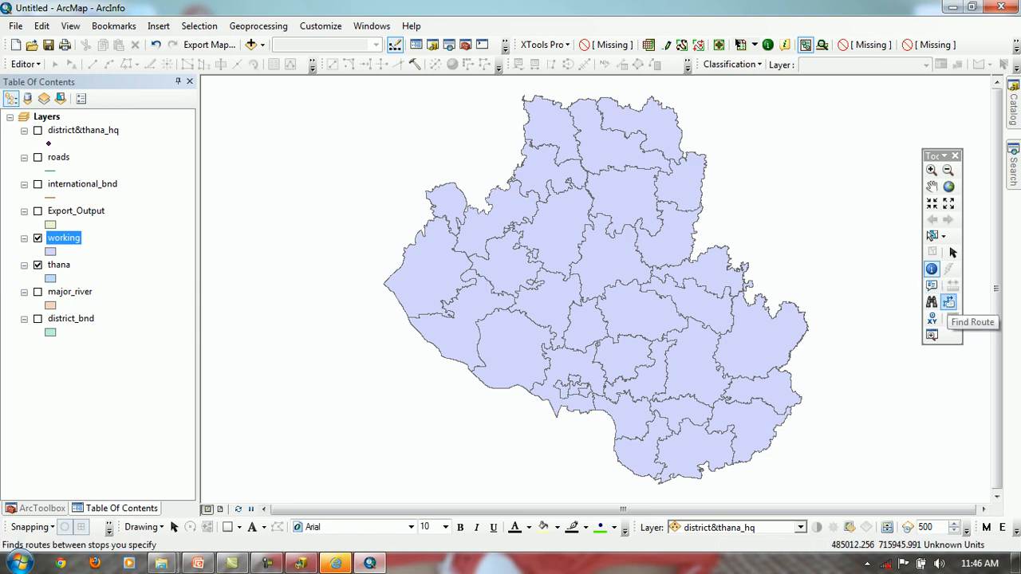
Open the Find Route dialog to view its options for route stops, then dismiss it
left_click(949, 302)
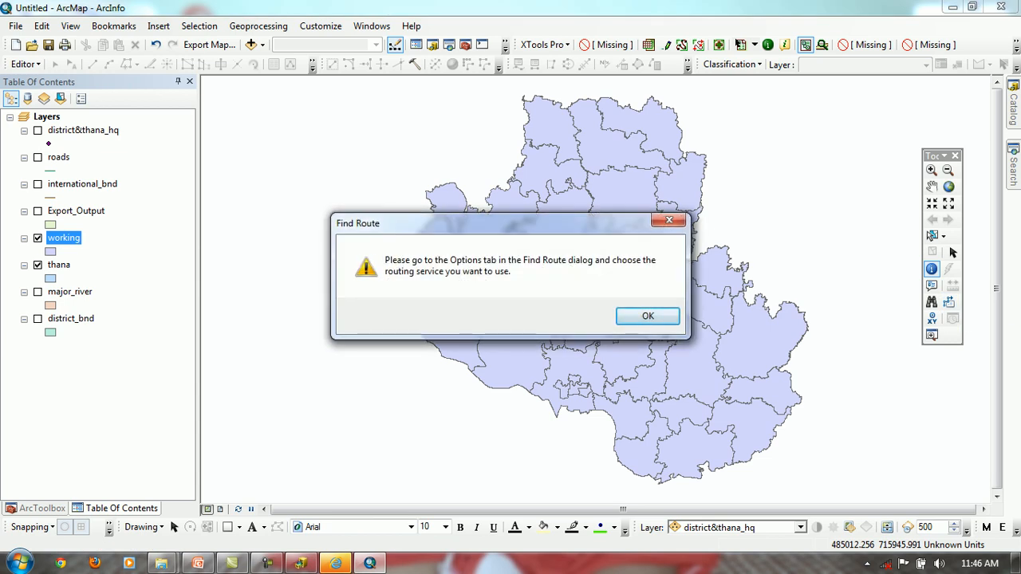
left_click(647, 315)
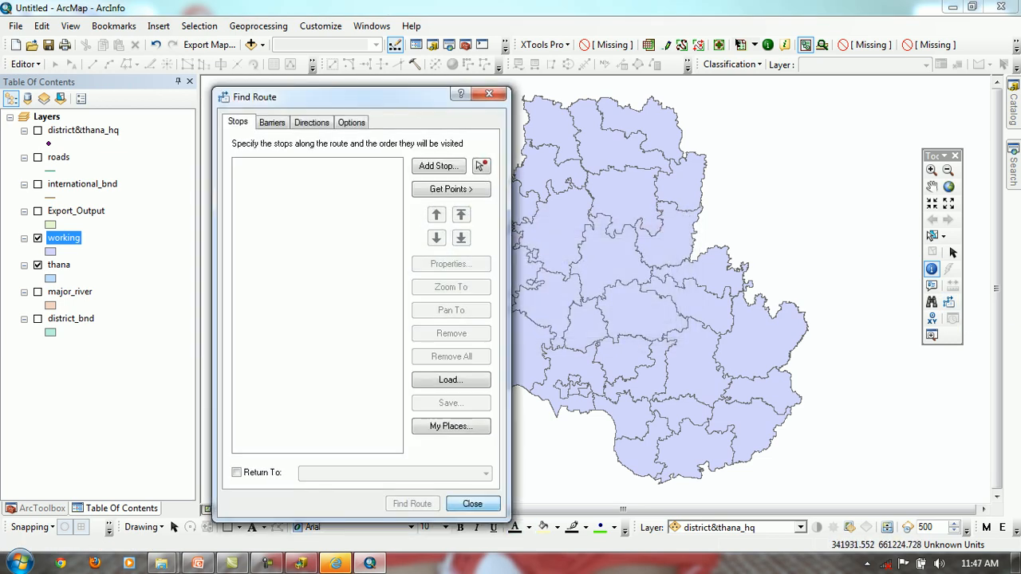
left_click(472, 504)
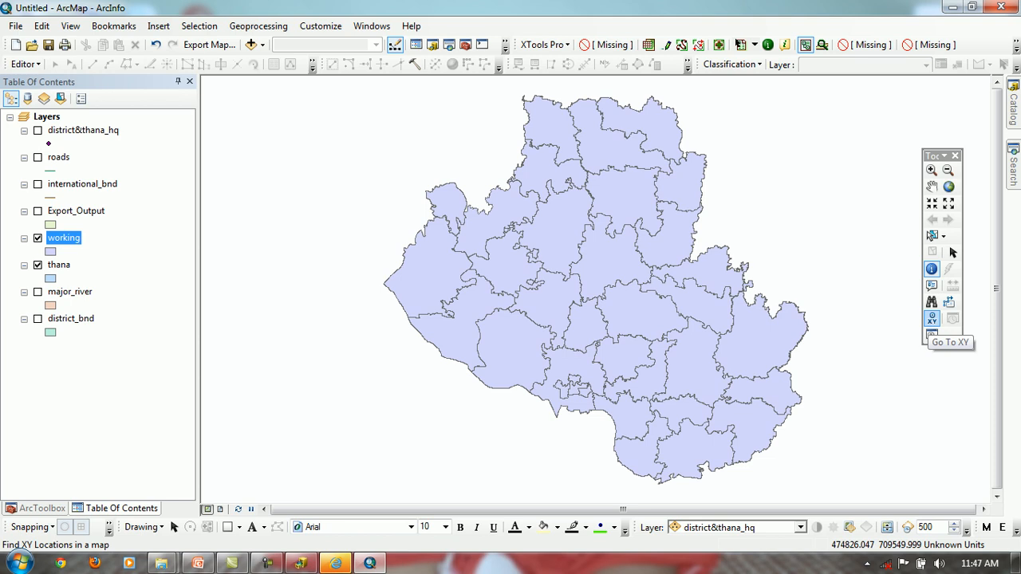
Open Go To XY, move its window off the map, and enter X 448057 and Y 750768
left_click(931, 319)
left_click_drag(263, 81, 192, 121)
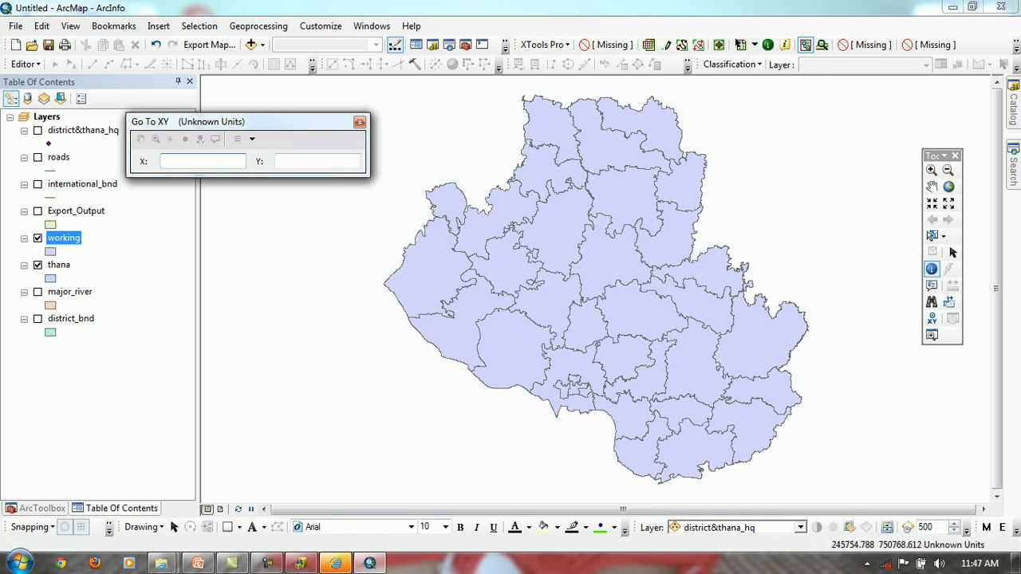
type("44")
type("8057")
left_click(307, 162)
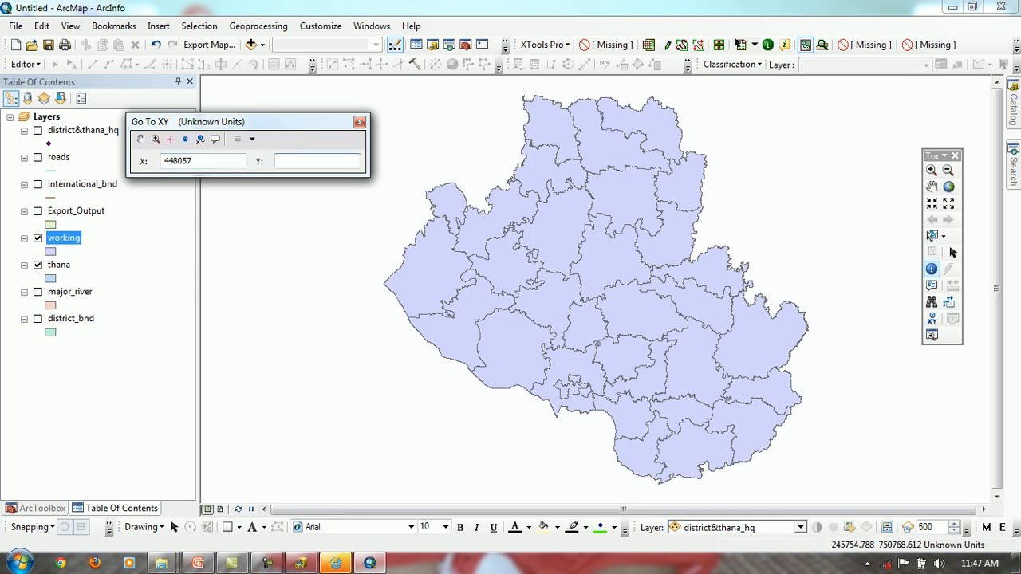
type("750768")
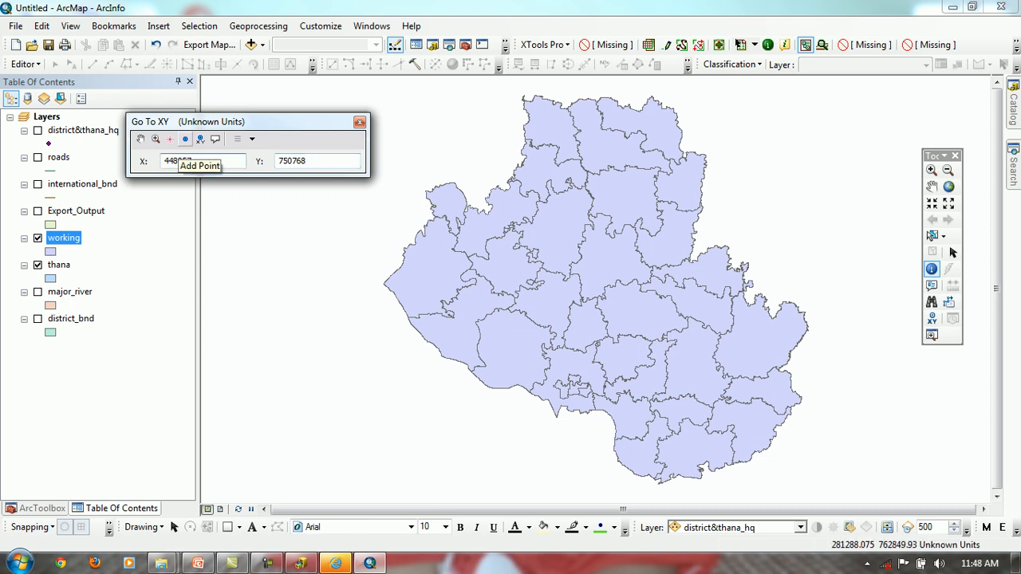
Flash the entered XY location, check the available coordinate units, and zoom the map to that location
left_click(170, 139)
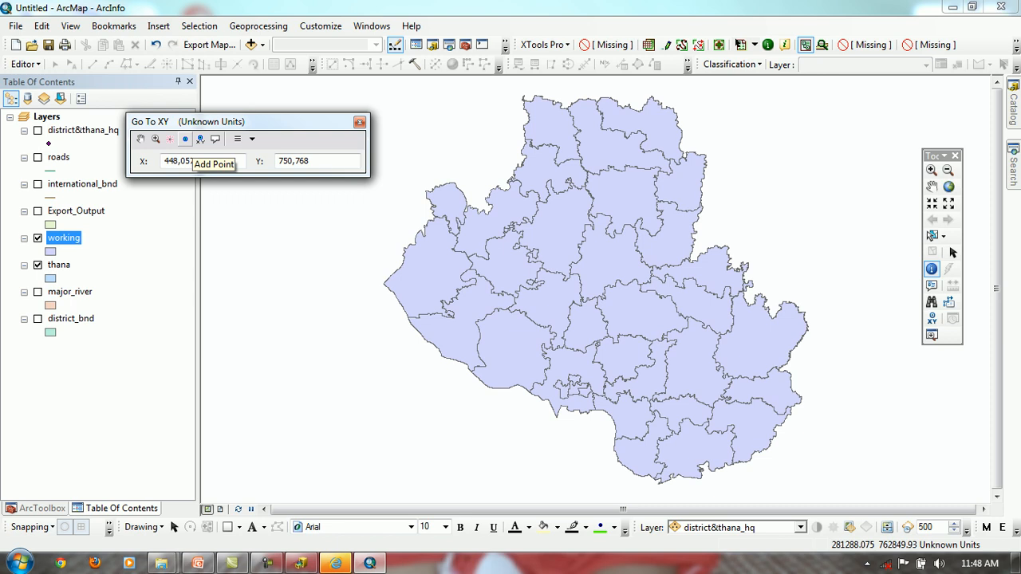
left_click_drag(239, 121, 335, 127)
left_click(347, 146)
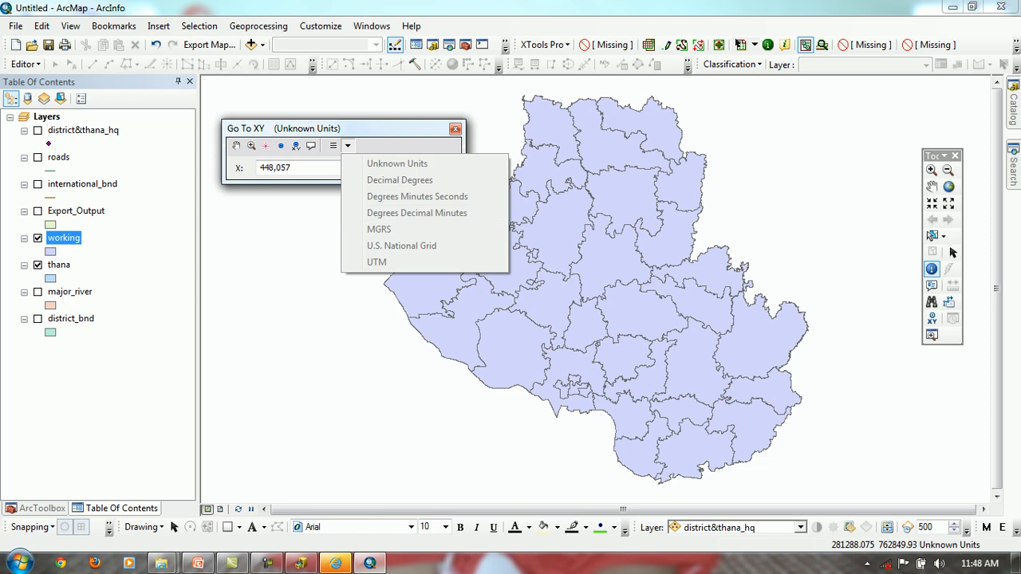
left_click(266, 146)
left_click(251, 146)
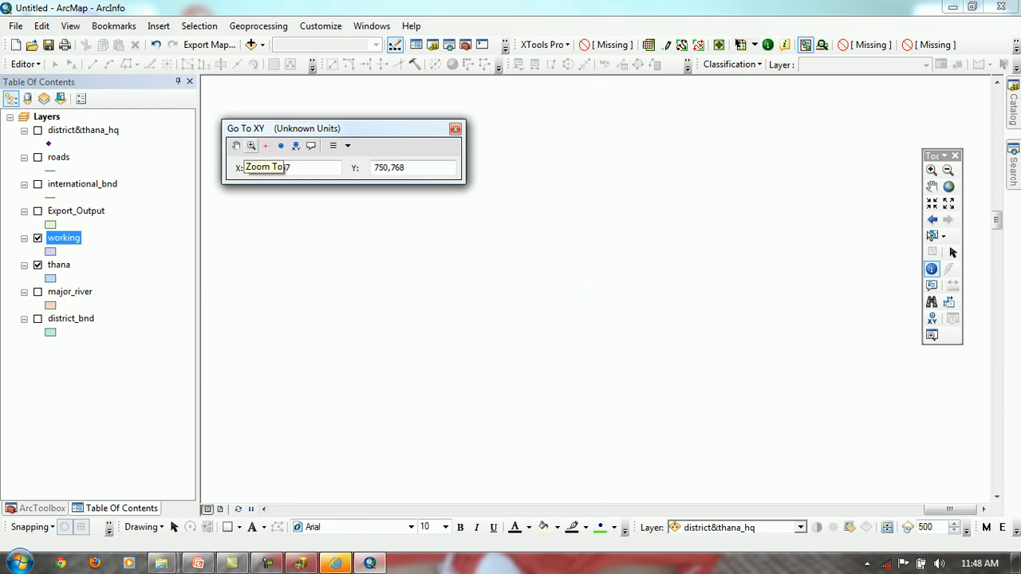
Zoom and pan the map to the XY location entered in Go To XY
left_click(251, 146)
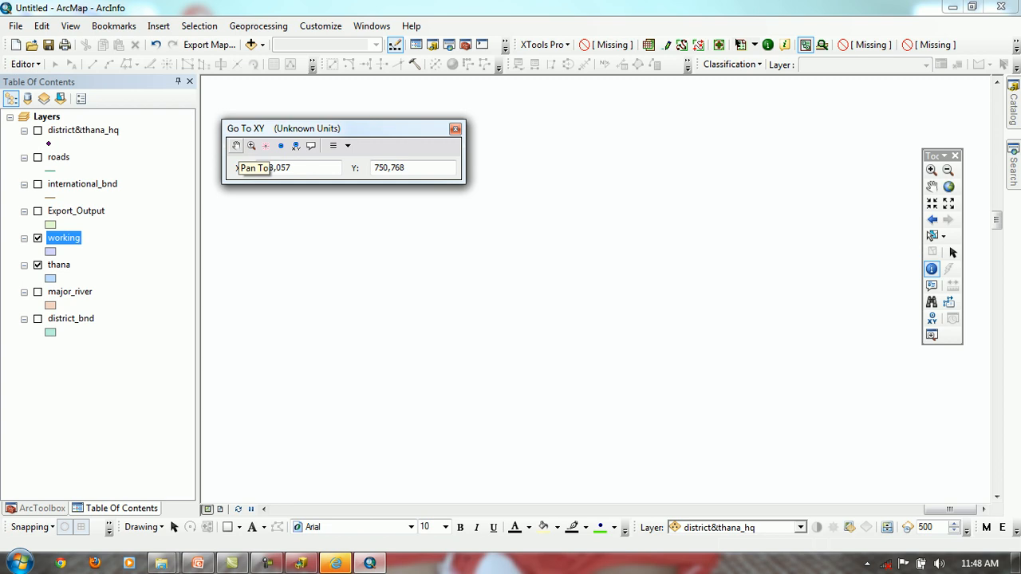
left_click(236, 147)
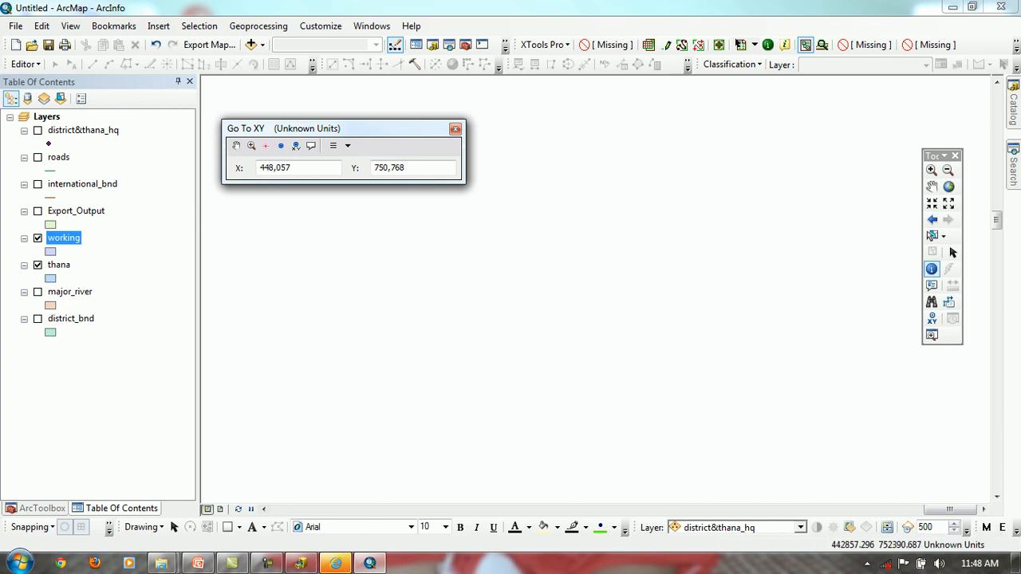
left_click(236, 147)
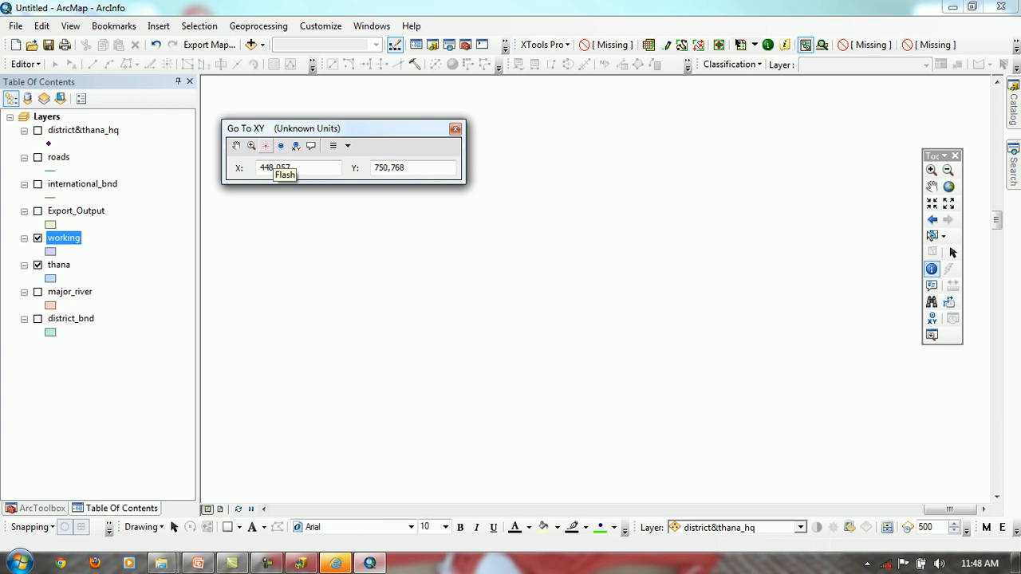
Check the coordinate unit options and the recent locations list in Go To XY
left_click(348, 145)
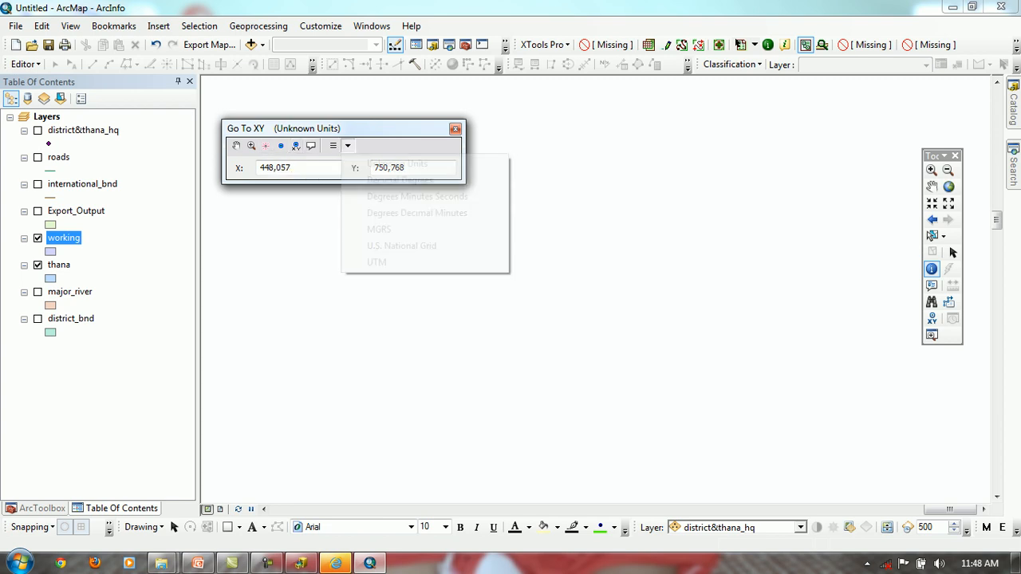
left_click(348, 145)
left_click(347, 145)
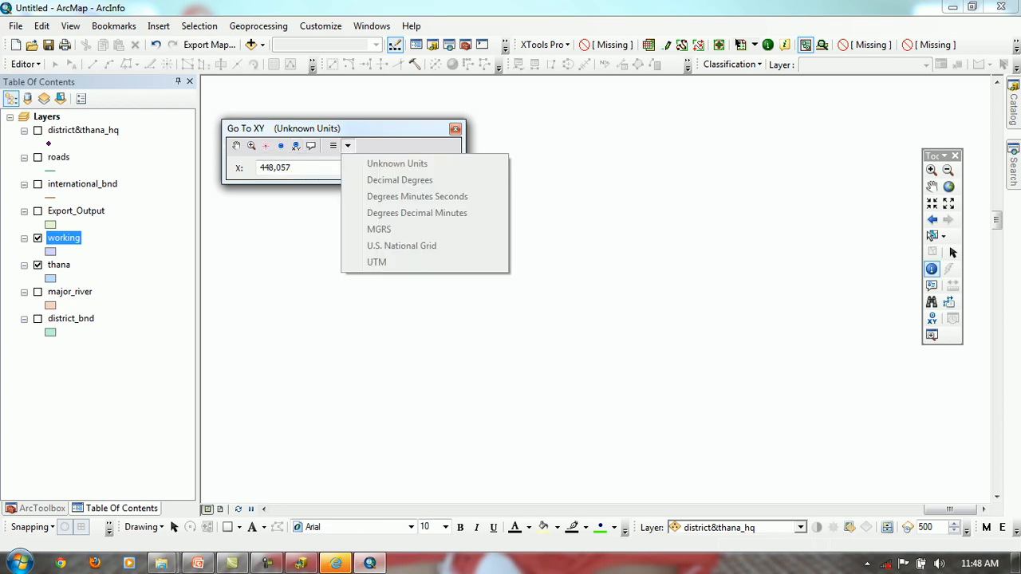
left_click(334, 145)
left_click(347, 146)
left_click(348, 146)
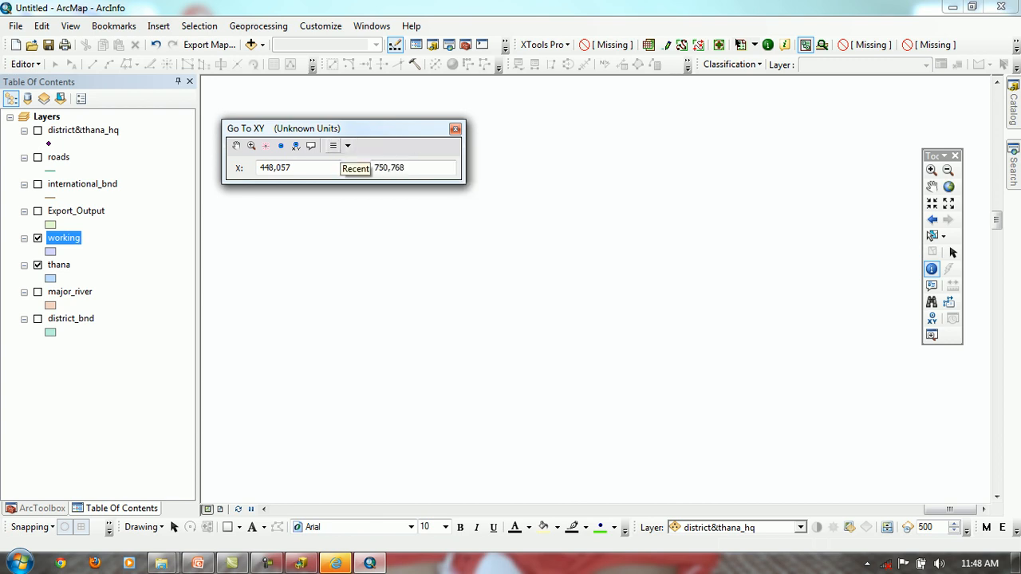
left_click(333, 146)
left_click(383, 164)
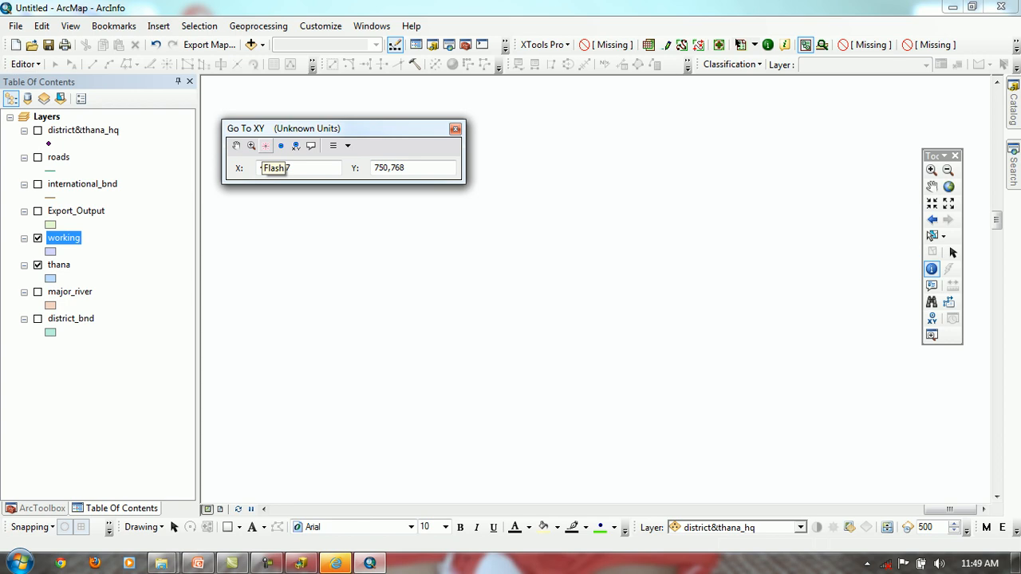
Flash the entered XY location and mark it with a point and a coordinate-labelled point
left_click(266, 146)
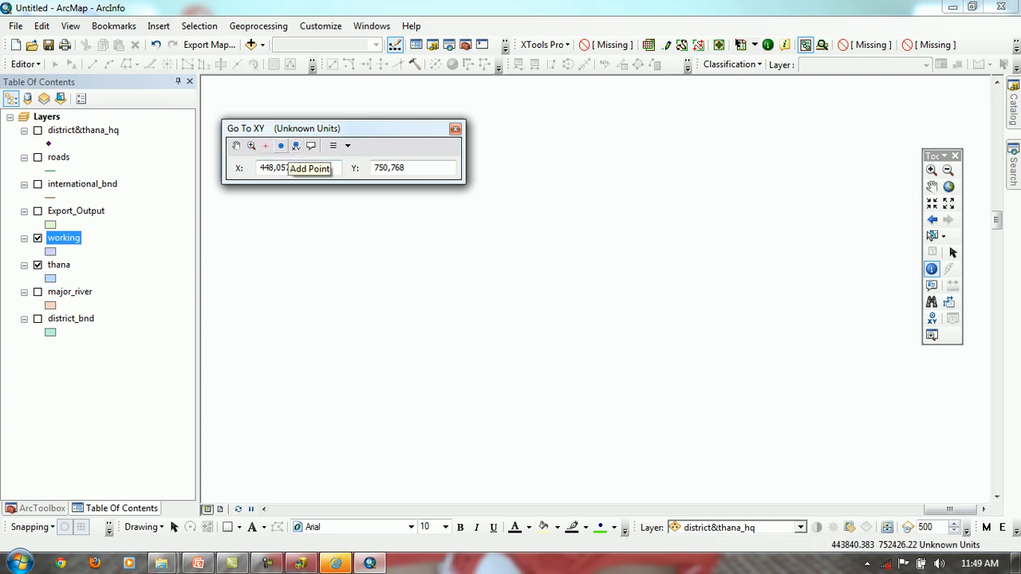
left_click(281, 146)
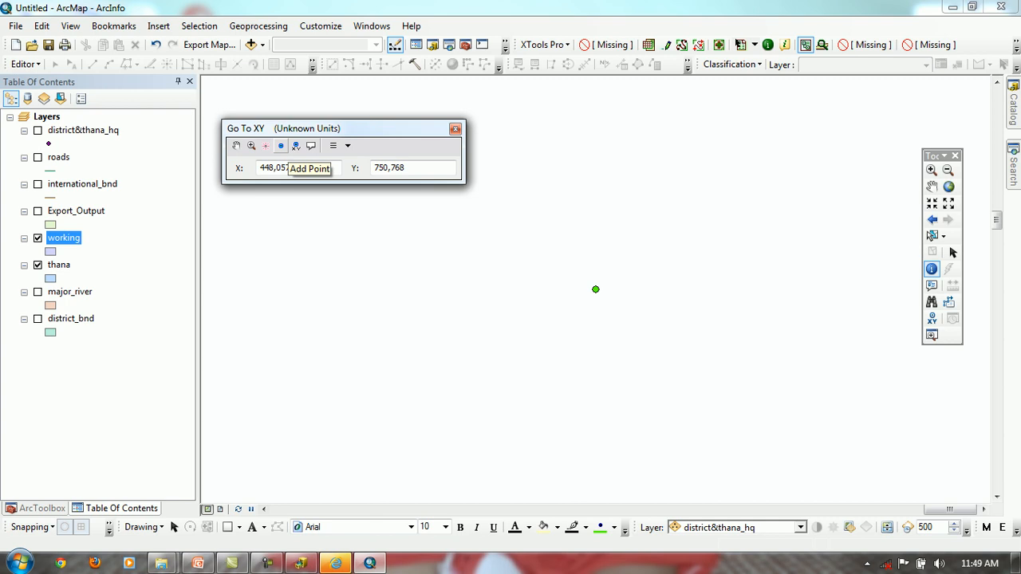
left_click(296, 146)
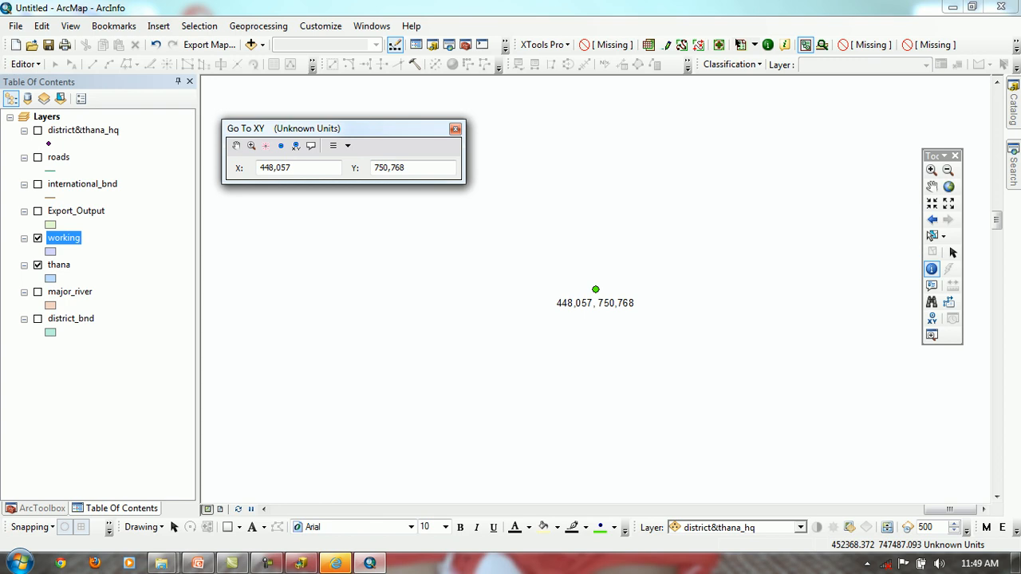
Show the full map extent with the marked XY point, and close Go To XY
scroll(716, 468, "down", 3)
scroll(716, 468, "up", 2)
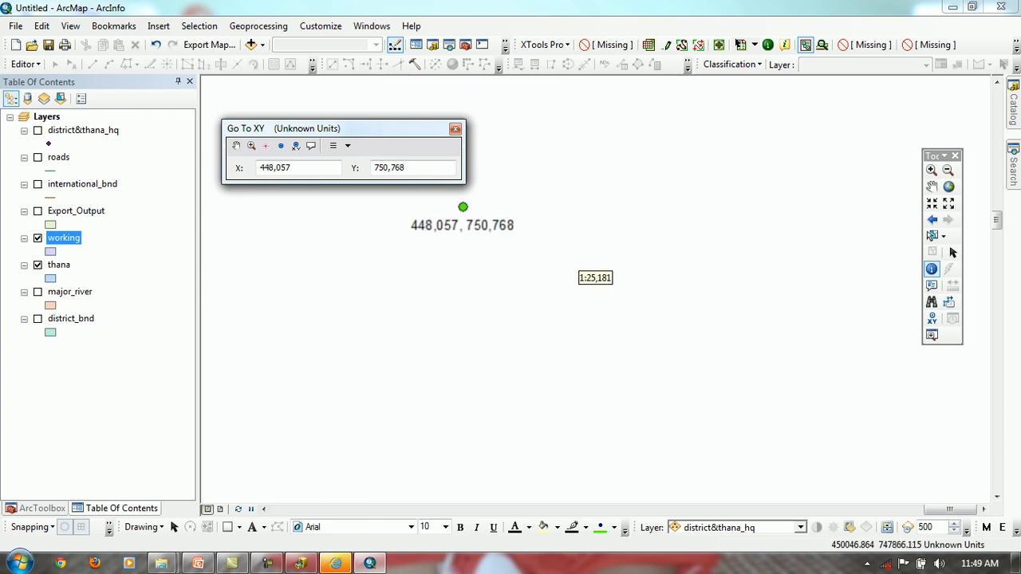
left_click(949, 186)
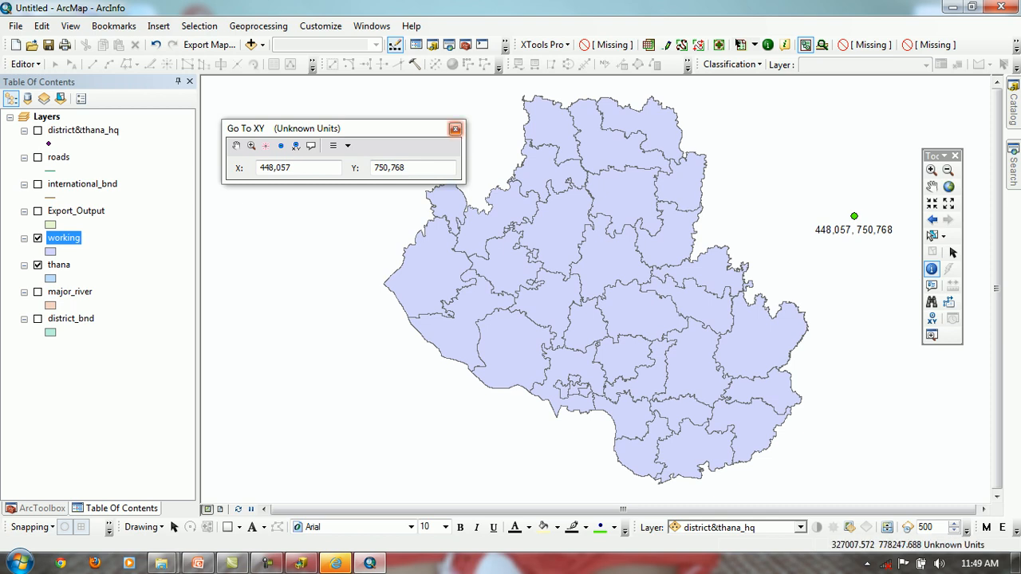
left_click(454, 129)
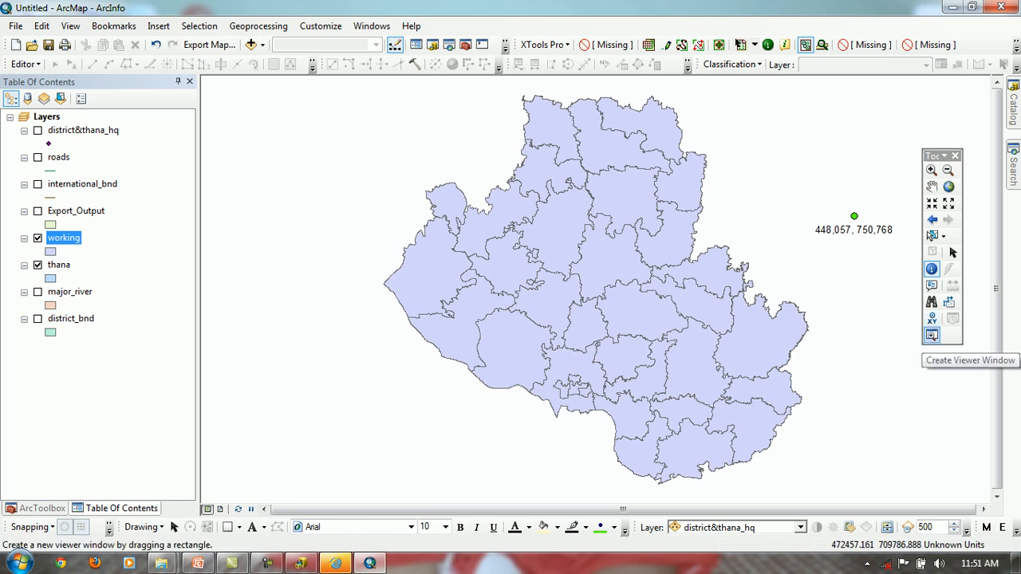
Create a Viewer window from a rectangle around the map's western edge and move the window aside
left_click(931, 335)
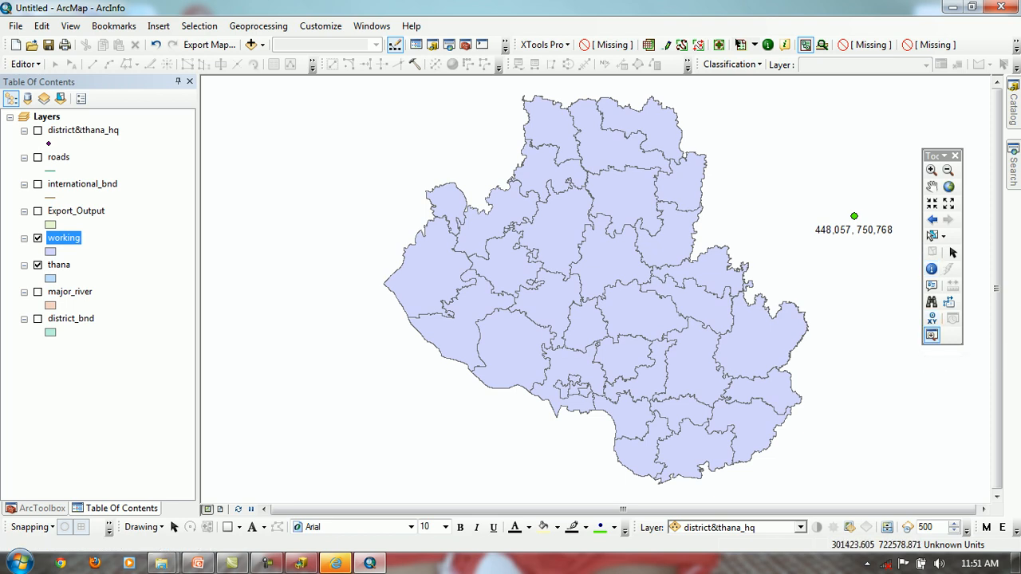
left_click_drag(314, 244, 480, 406)
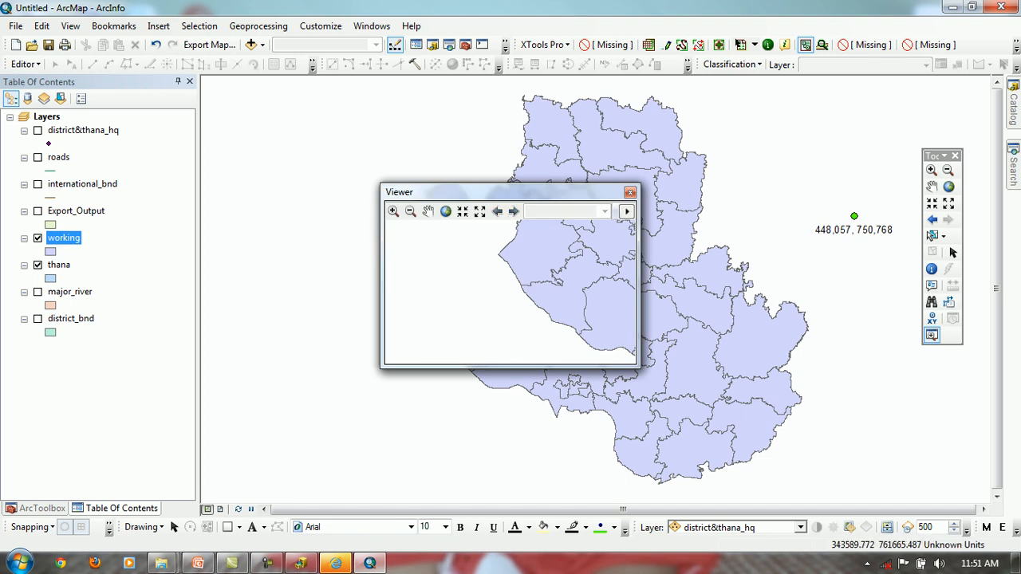
left_click_drag(399, 170, 406, 148)
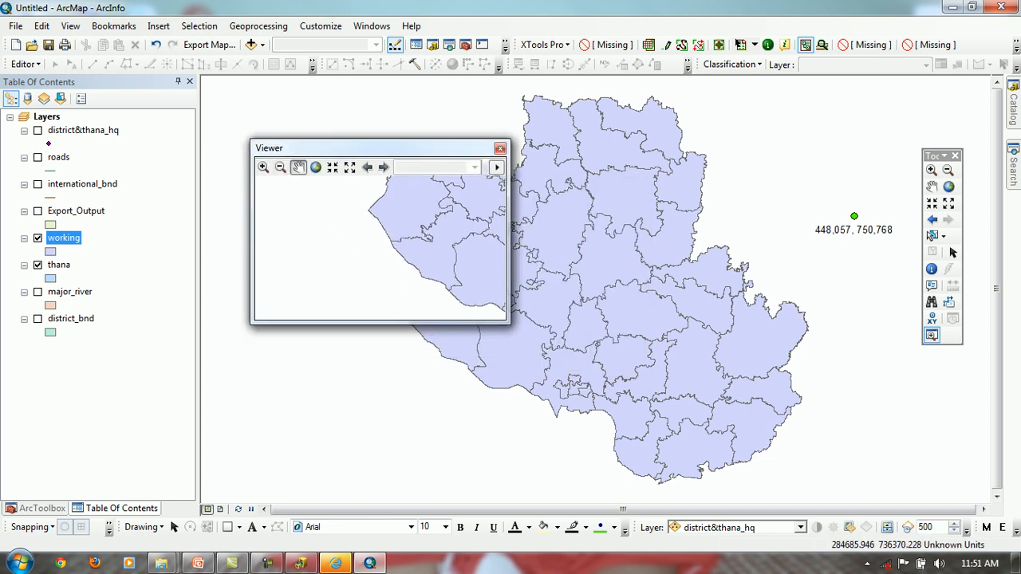
Create another Viewer window from a smaller western area and pan its view to other parts of the map
left_click_drag(361, 204, 445, 267)
left_click_drag(509, 244, 574, 303)
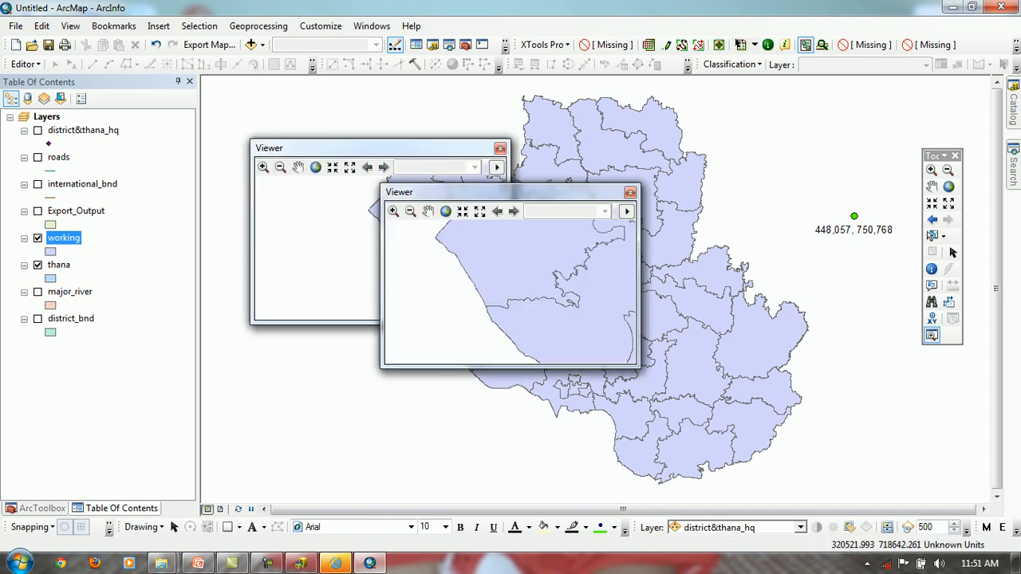
left_click(429, 211)
left_click_drag(557, 243, 451, 272)
left_click_drag(610, 254, 403, 284)
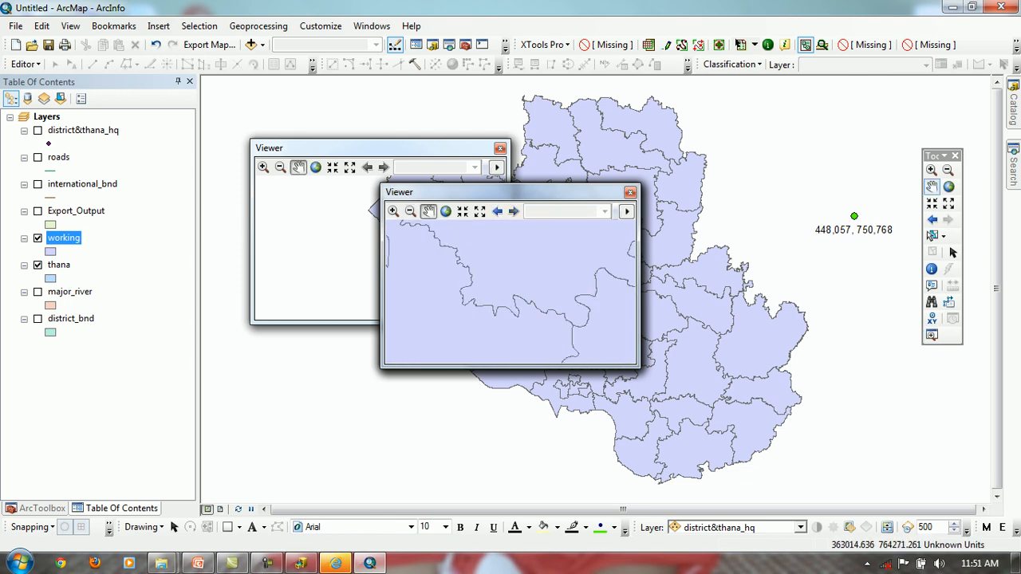
Close all the open Viewer windows
left_click(630, 192)
left_click(500, 149)
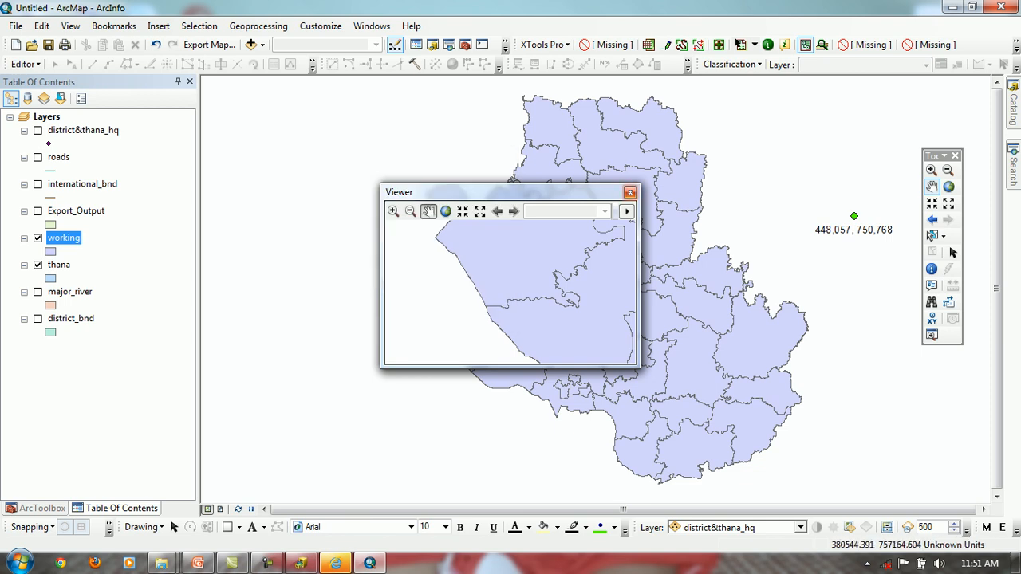
left_click(631, 192)
left_click_drag(627, 192, 605, 192)
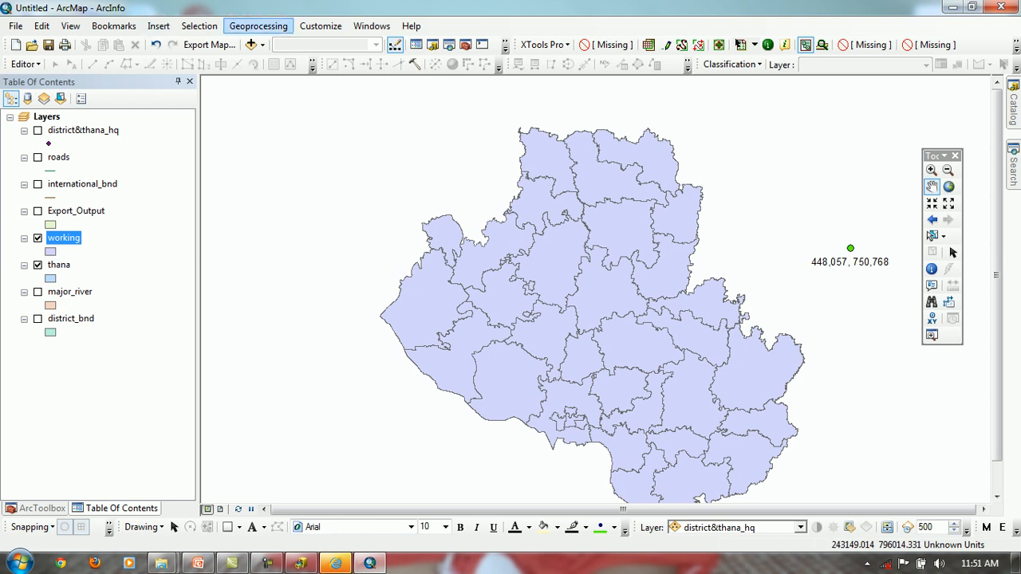
Inspect the map's eastern edge in a Magnifier window set to 500%, and close the window
left_click(320, 26)
mouse_move(371, 26)
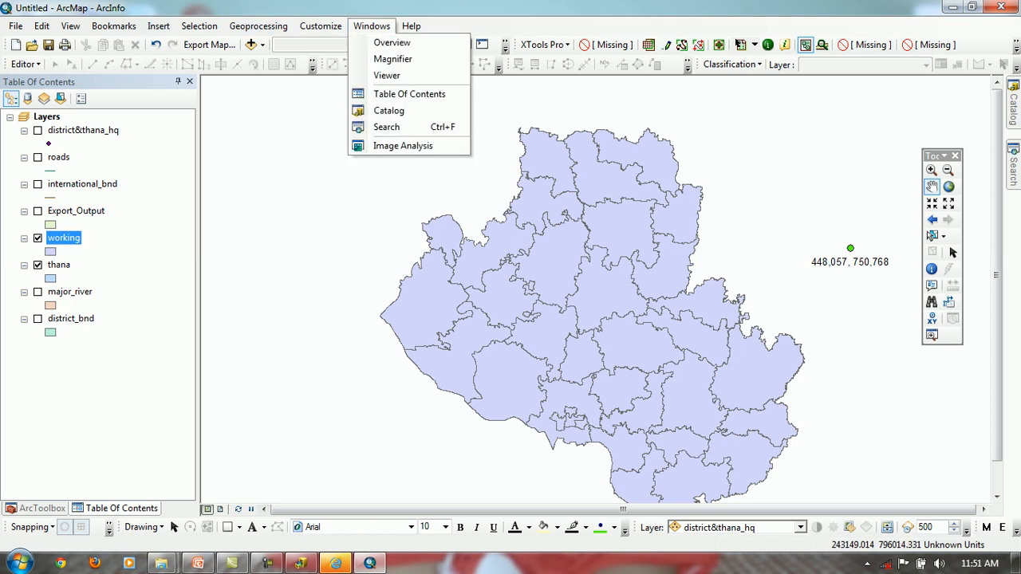
left_click(391, 59)
left_click_drag(479, 191, 705, 200)
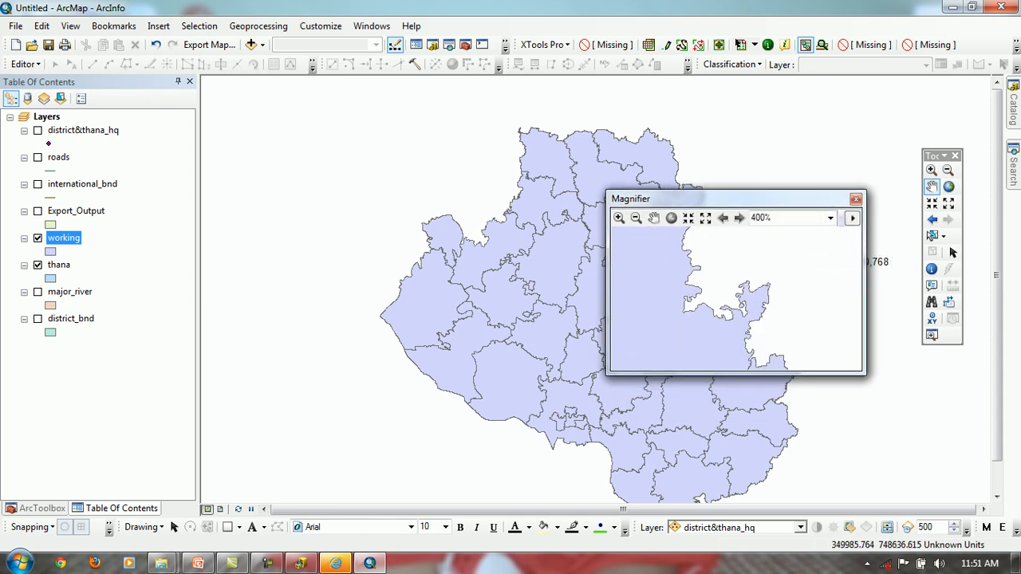
left_click(830, 217)
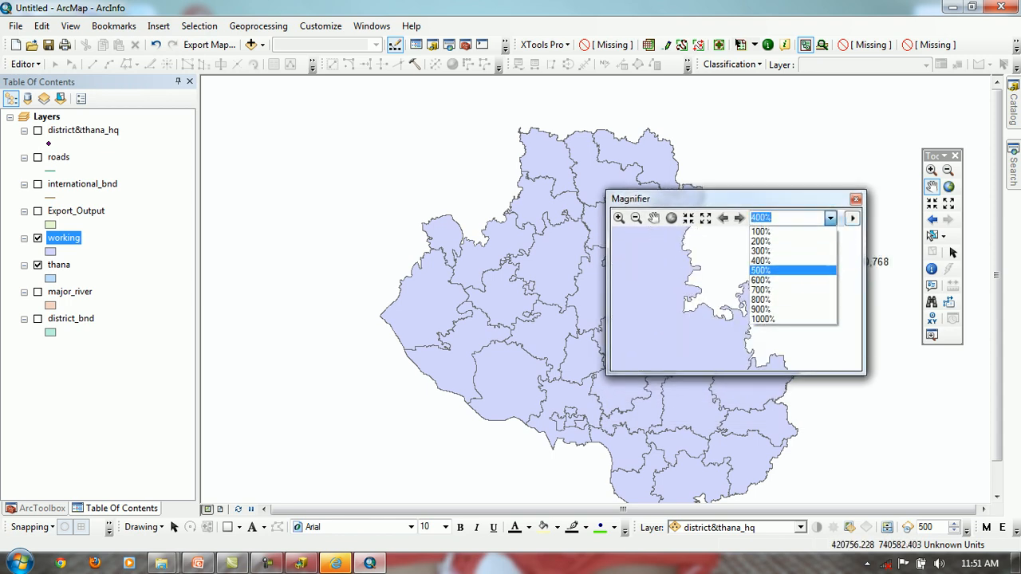
left_click(793, 270)
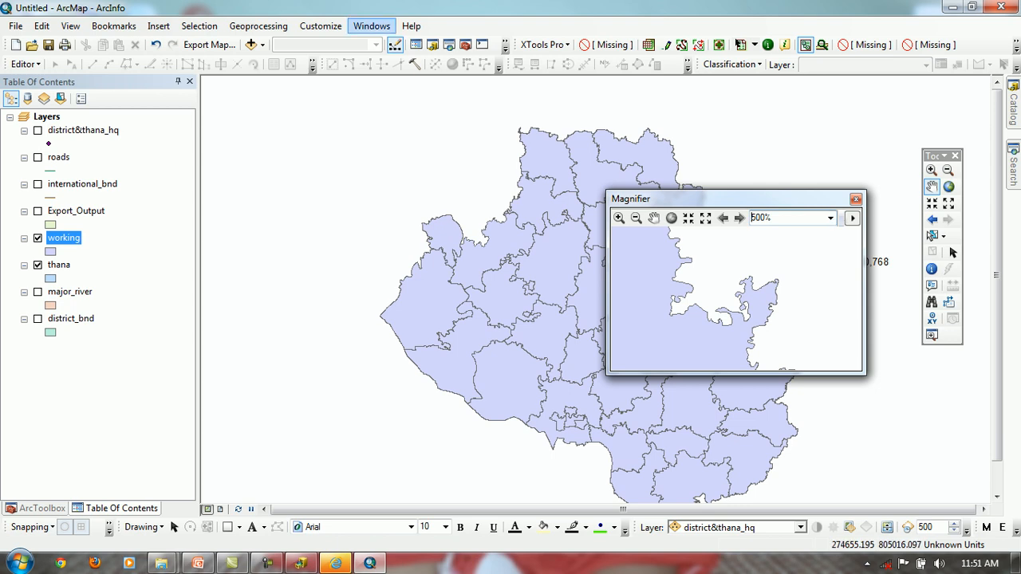
left_click(371, 26)
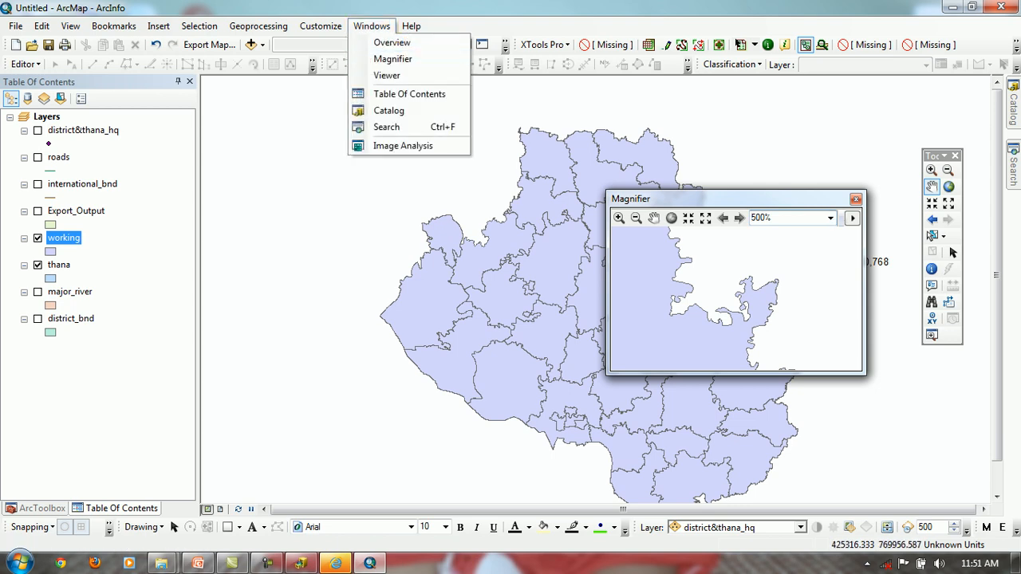
left_click(856, 199)
Open the Layers Overview window, move it clear of the map's centre, and zoom the map into a small central area
left_click(371, 25)
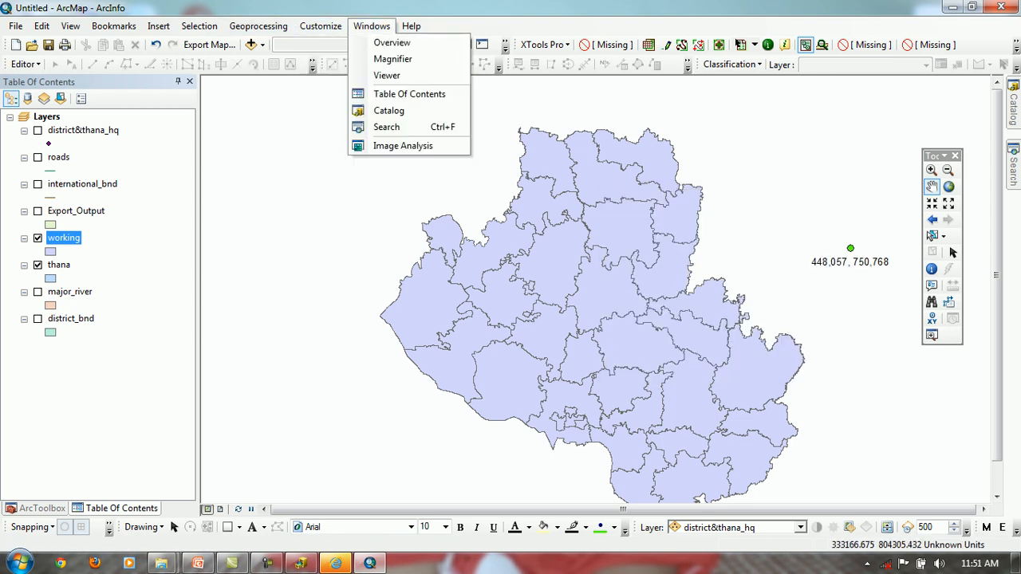
left_click(392, 42)
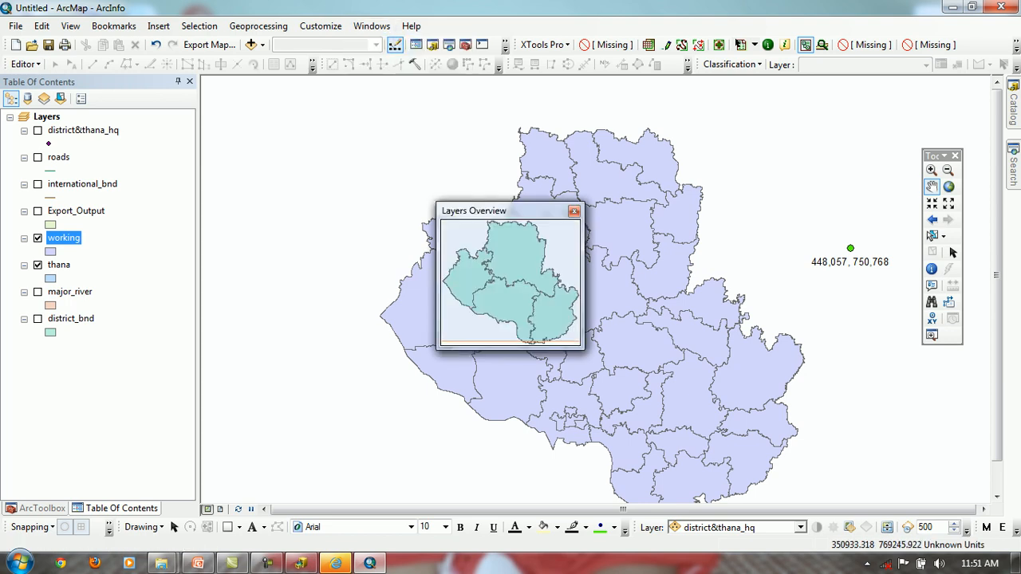
left_click_drag(478, 210, 870, 359)
left_click(932, 170)
left_click_drag(551, 224, 730, 375)
left_click_drag(526, 267, 644, 365)
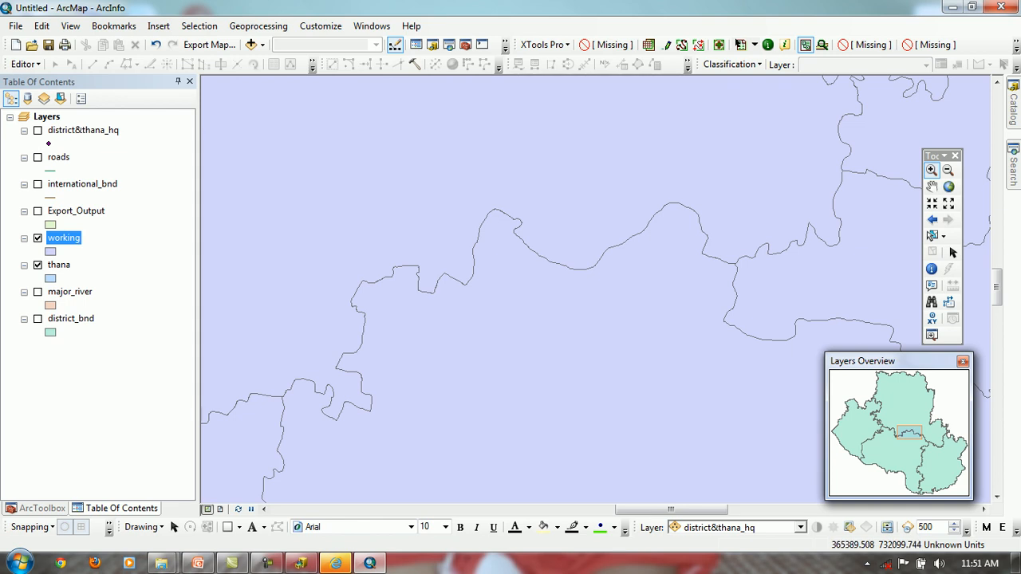
Open a Viewer window of the zoomed-in map area, and close it
left_click(372, 25)
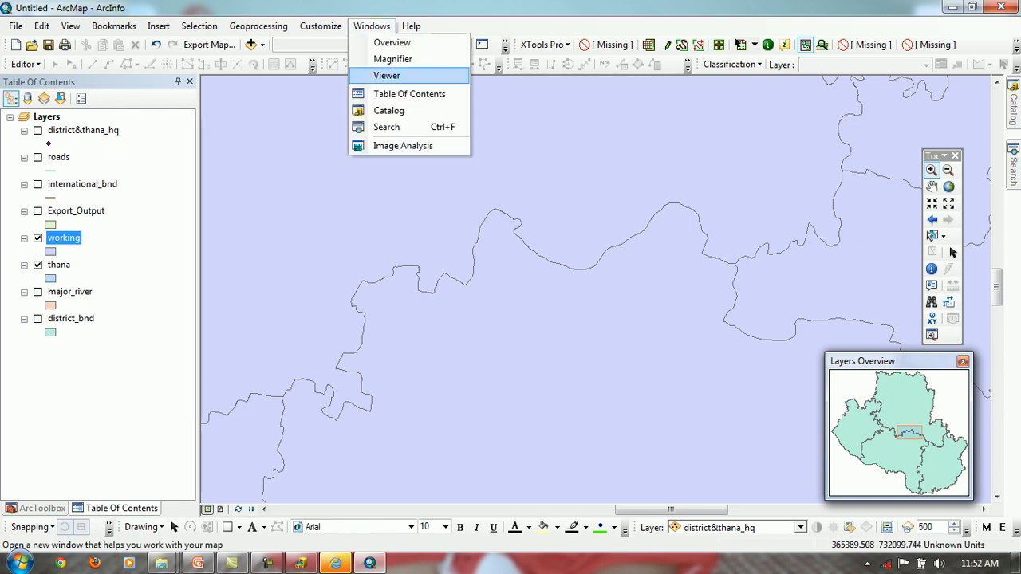
left_click(387, 75)
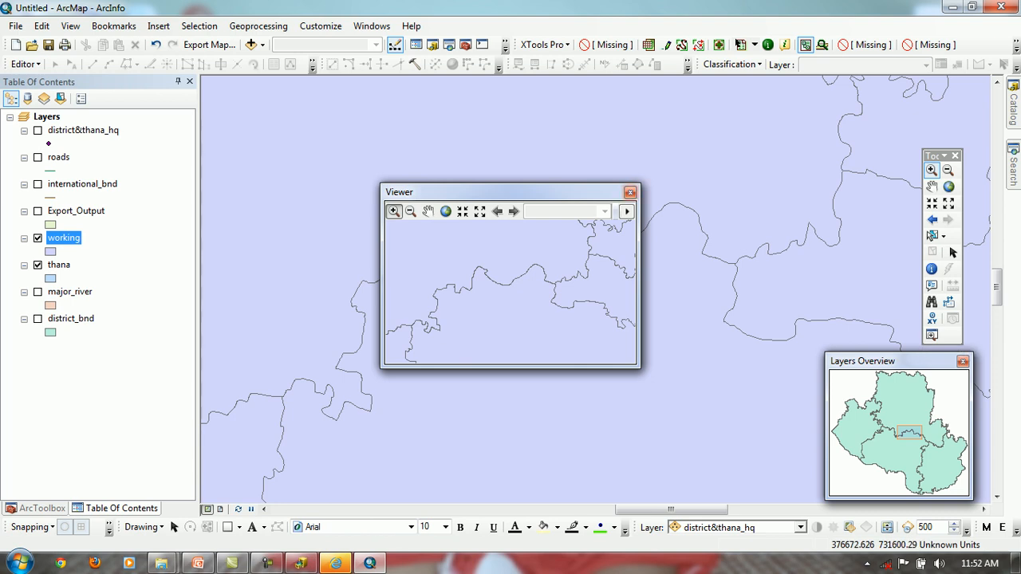
left_click(631, 192)
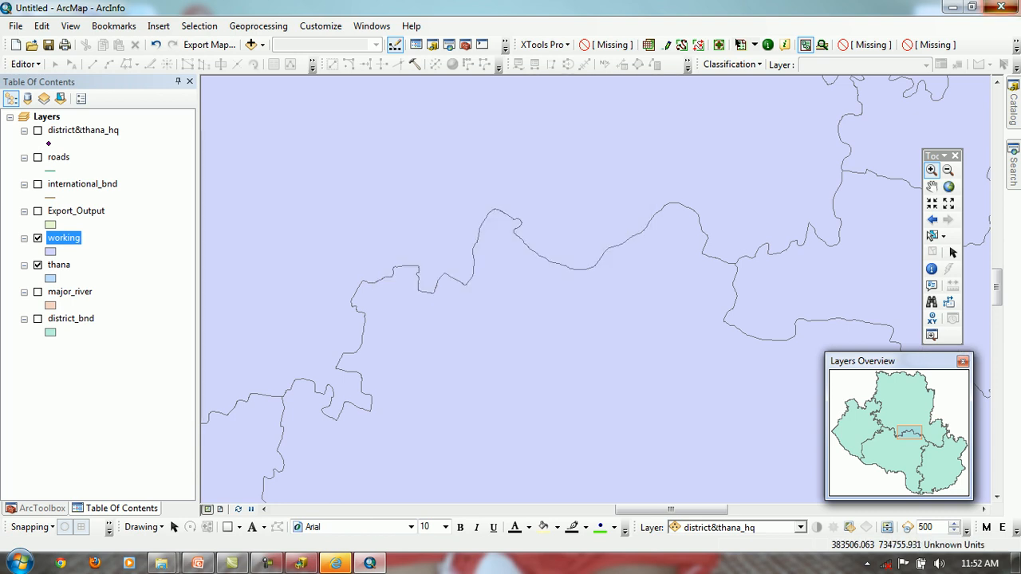
Exit ArcMap and close the GISTraining folder window
left_click(1000, 7)
left_click(522, 316)
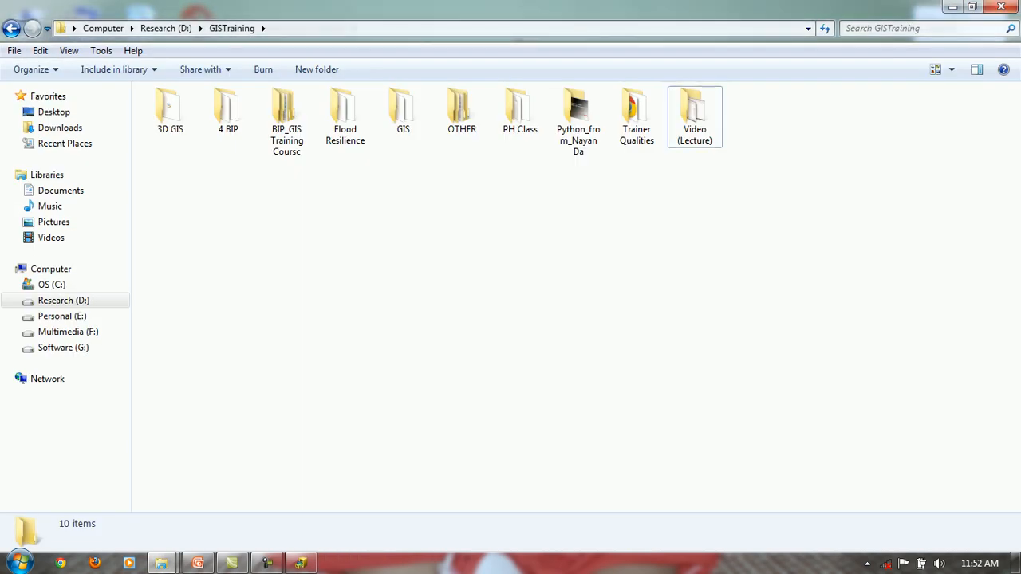
right_click(538, 236)
left_click(582, 295)
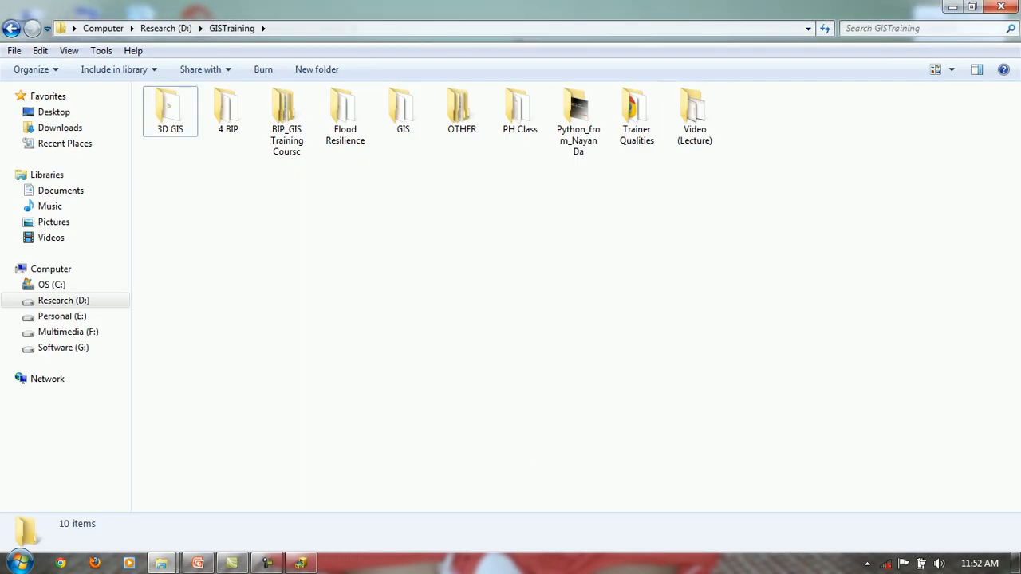
left_click(1001, 8)
left_click(1001, 7)
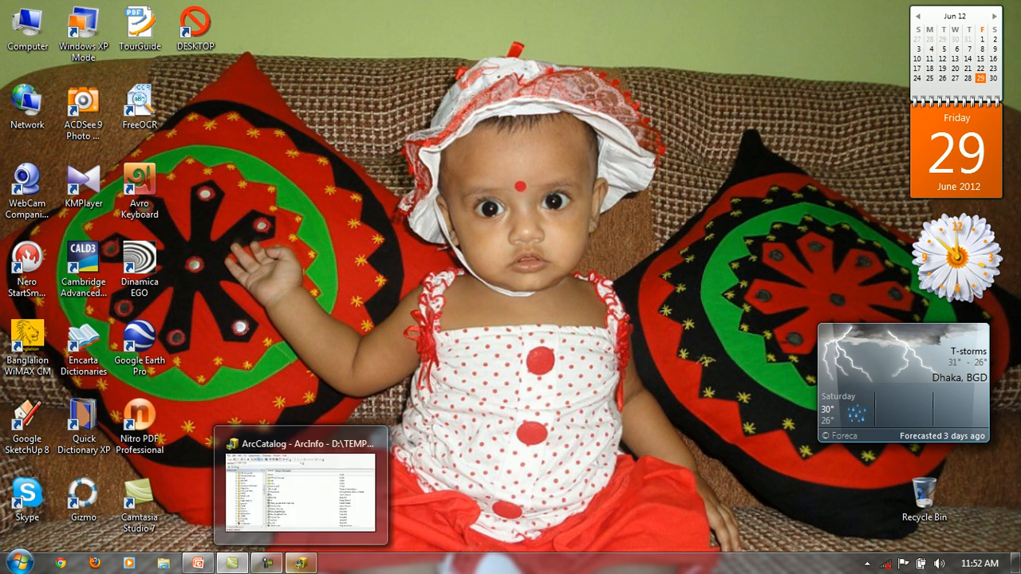
left_click(267, 563)
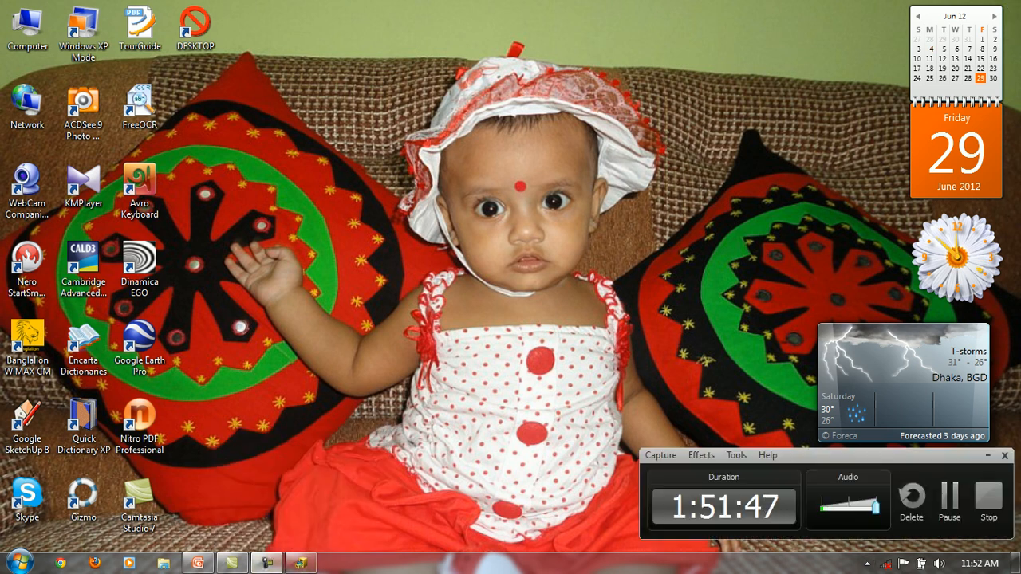